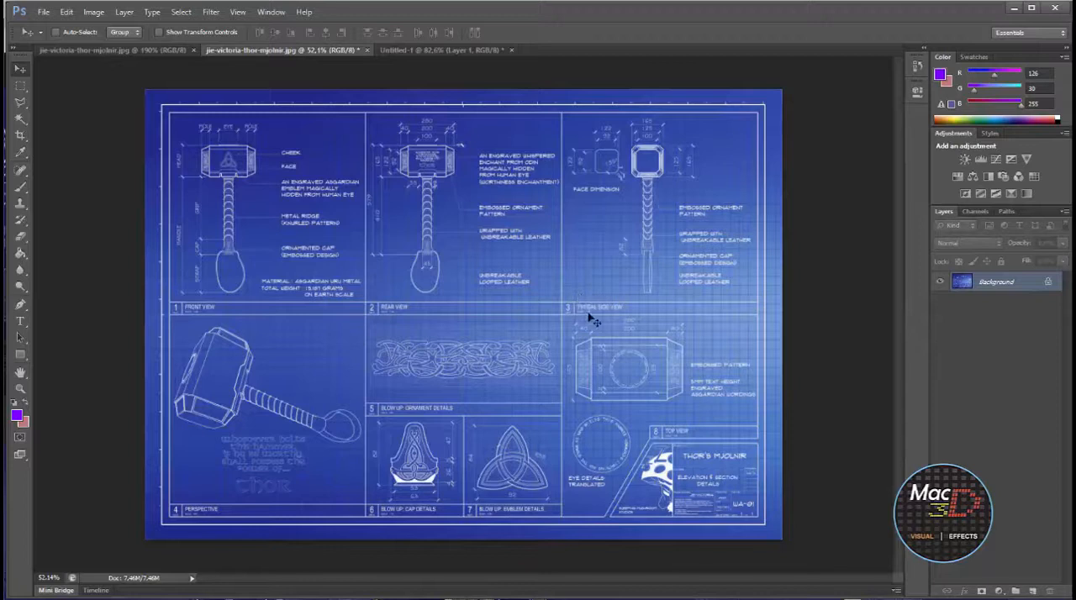
# Crop the hammer blueprint to the front view panel
pyautogui.click(20, 135)
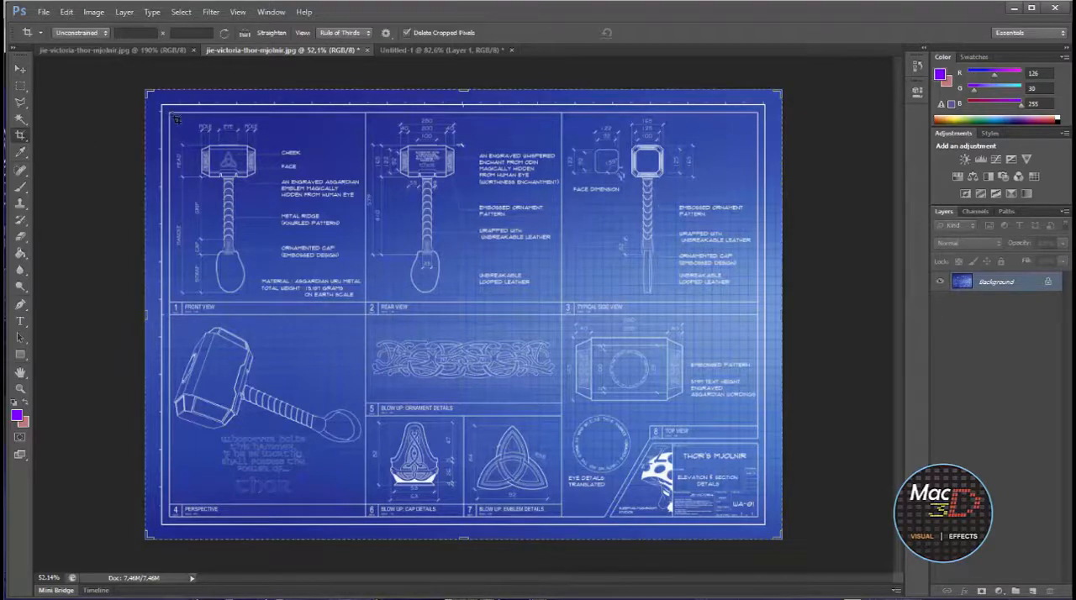
pyautogui.moveTo(173, 115); pyautogui.dragTo(396, 313)
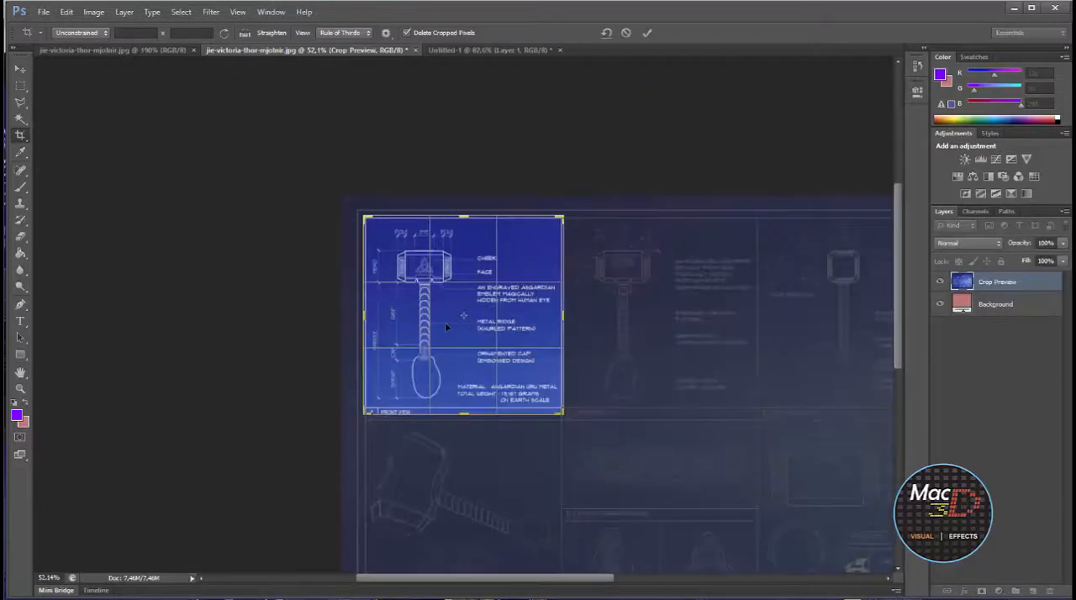
pyautogui.press('Return')
pyautogui.keyDown('alt'); pyautogui.scroll(5, 428, 308); pyautogui.keyUp('alt')
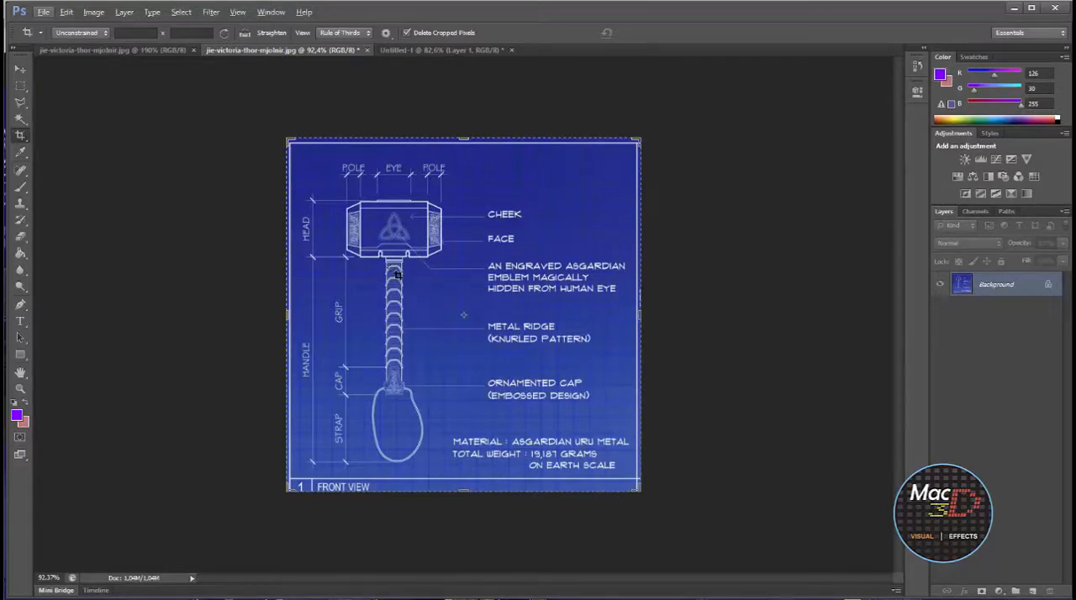
# Save the cropped front view as the JPEG file hammer_sup in the thor folder, at quality 8
pyautogui.click(65, 12)
pyautogui.moveTo(43, 12)
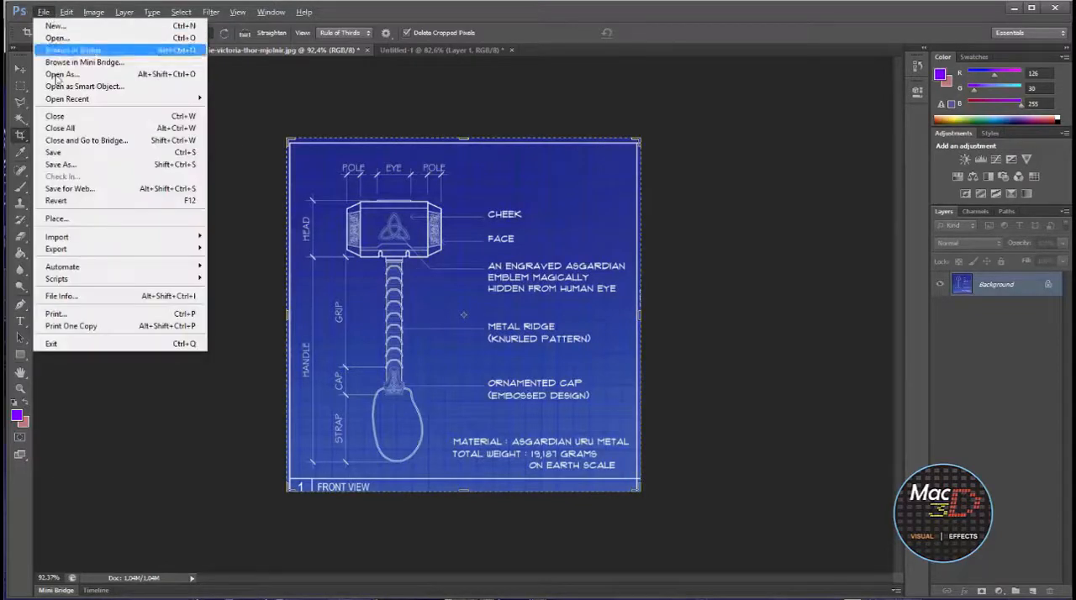
pyautogui.click(61, 164)
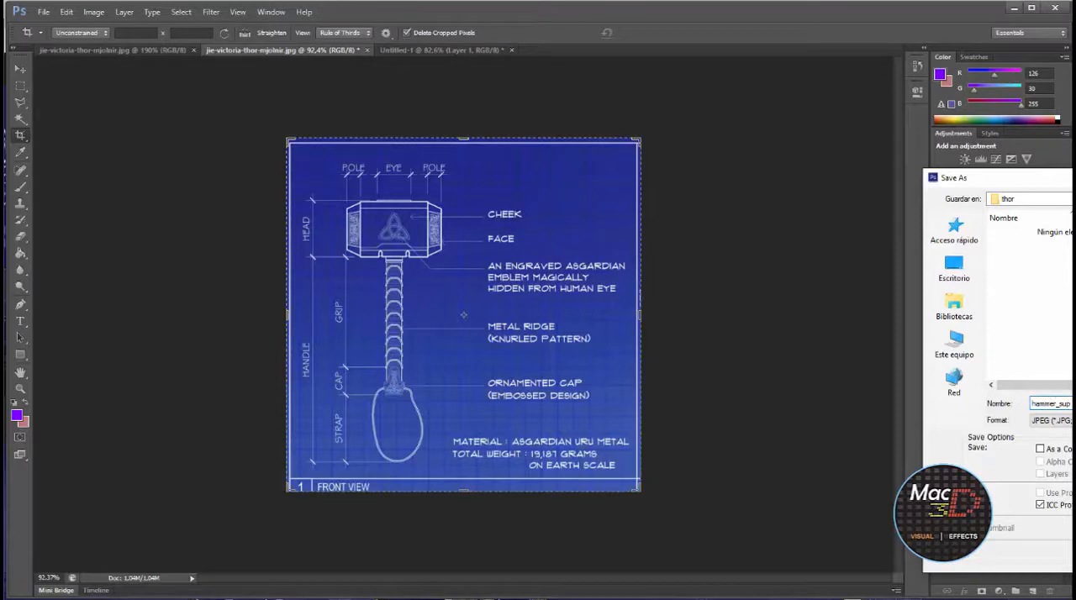
pyautogui.press('Return')
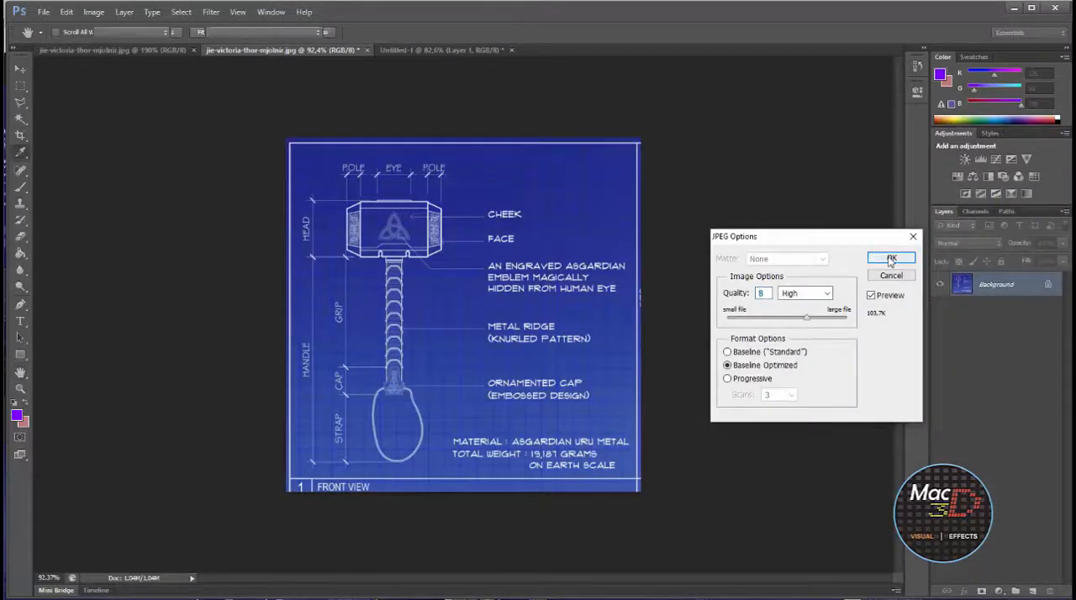
pyautogui.click(893, 260)
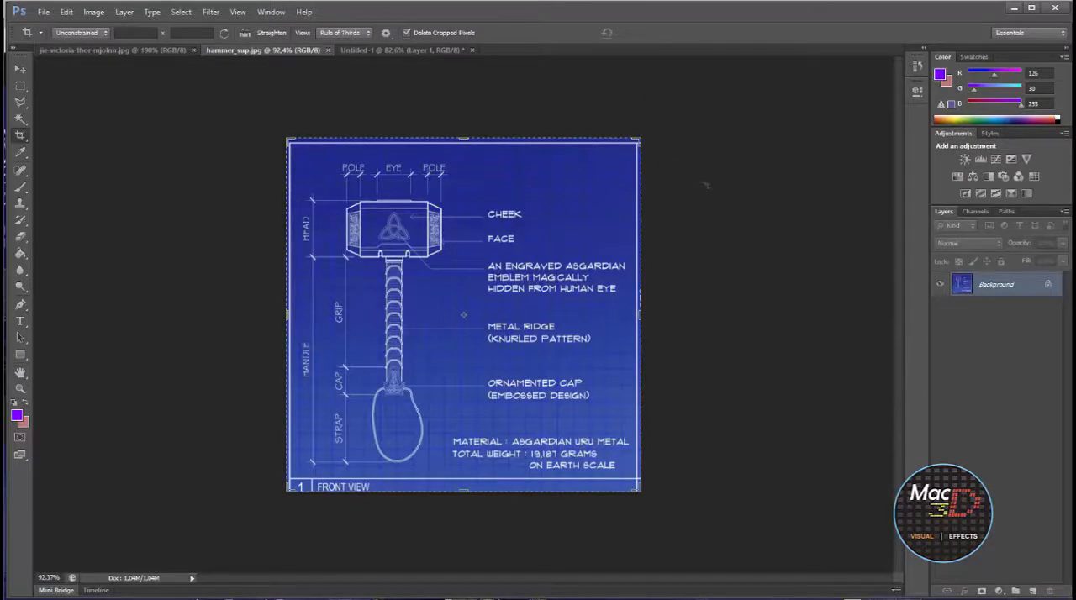
# Undo the front view crop and crop the full blueprint to the typical side view panel instead
pyautogui.hotkey('ctrl', 'z')
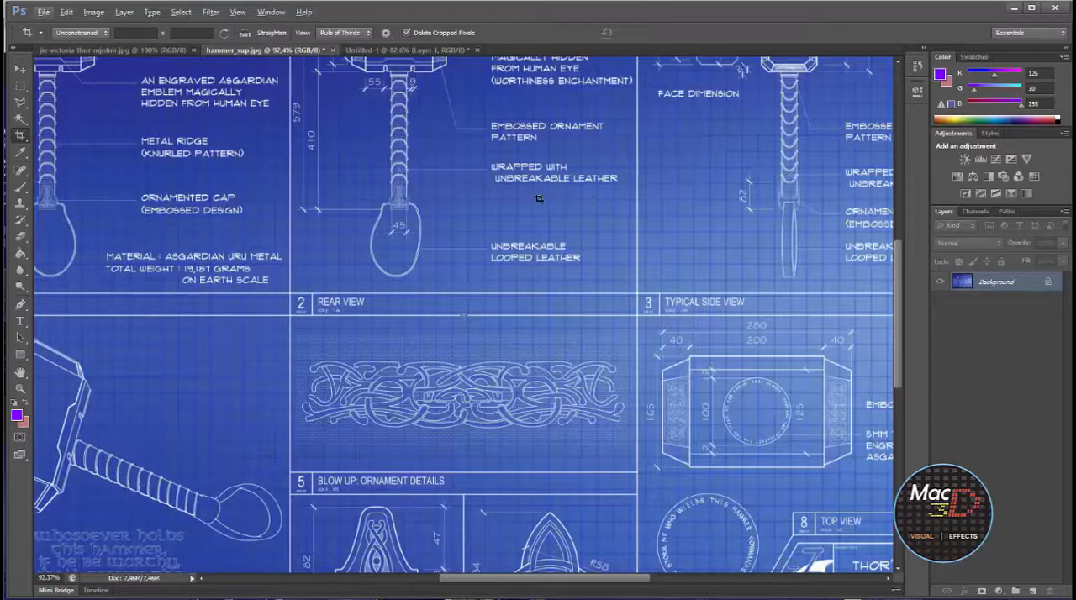
pyautogui.hotkey('ctrl', '0')
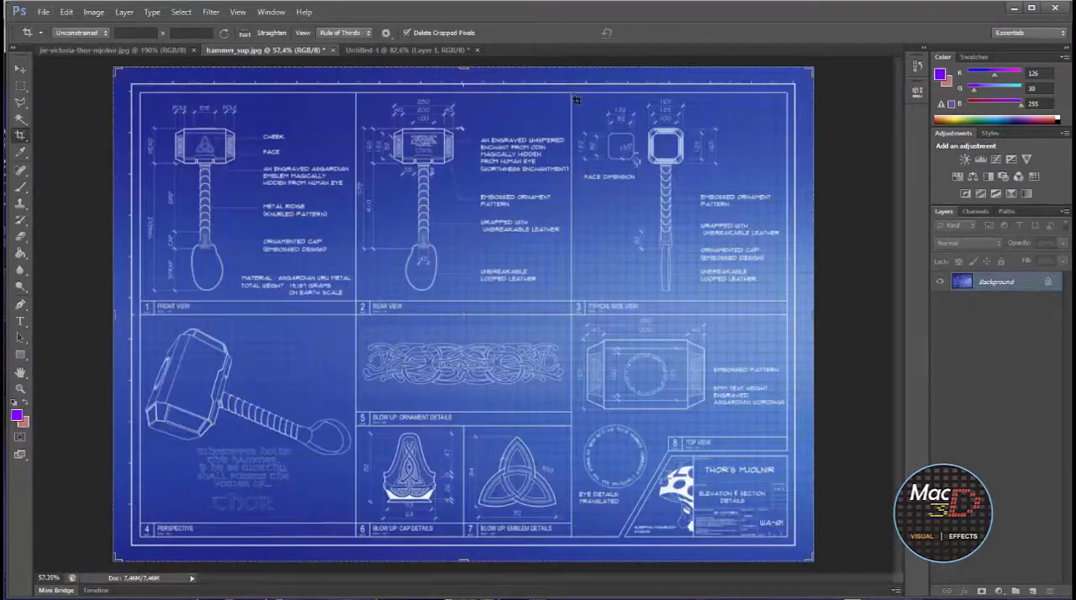
pyautogui.moveTo(574, 97); pyautogui.dragTo(804, 311)
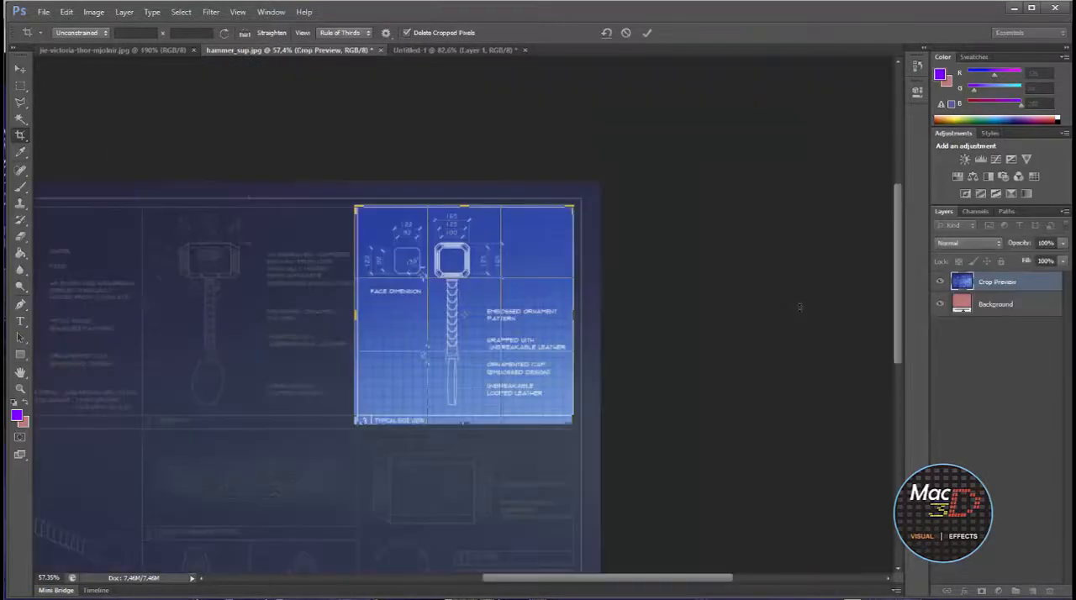
pyautogui.press('Return')
pyautogui.keyDown('alt'); pyautogui.scroll(5, 607, 274); pyautogui.keyUp('alt')
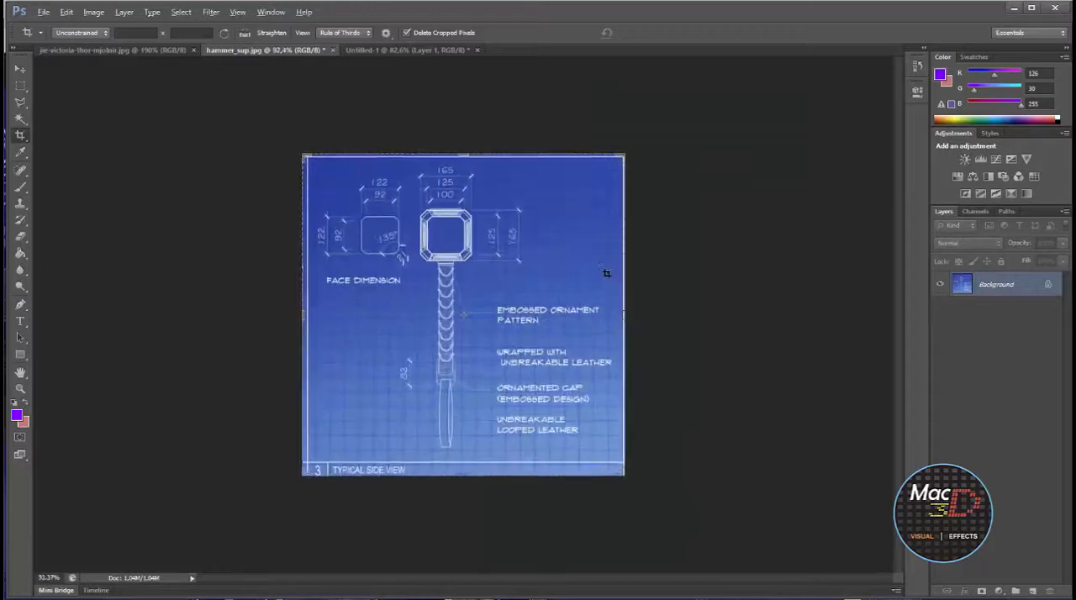
pyautogui.keyDown('alt'); pyautogui.scroll(2, 605, 272); pyautogui.keyUp('alt')
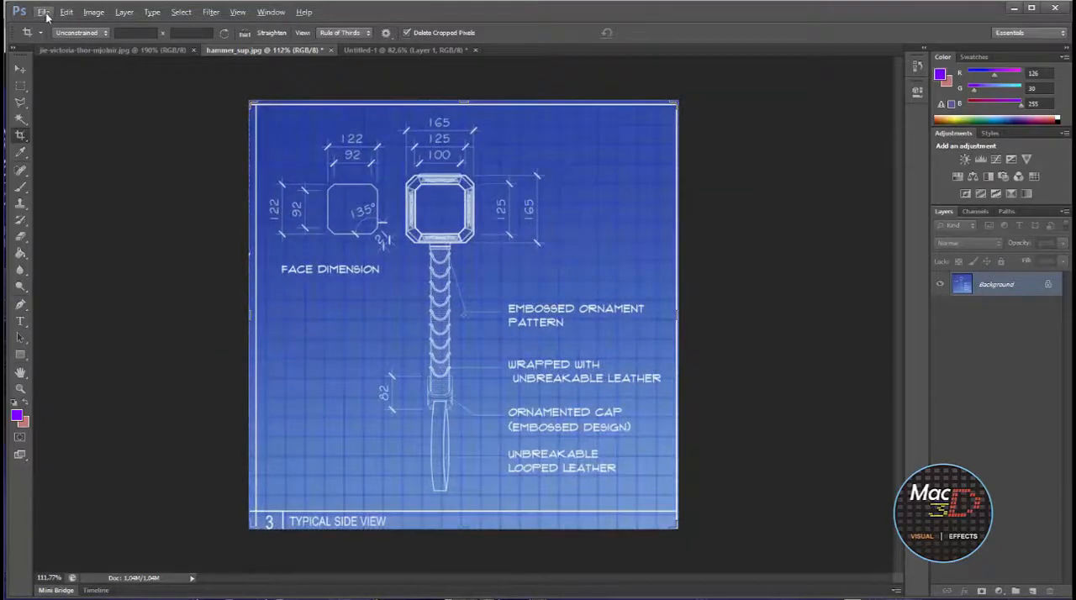
# Save the cropped side view as the JPEG file hammer_side in the thor folder
pyautogui.click(44, 13)
pyautogui.click(74, 166)
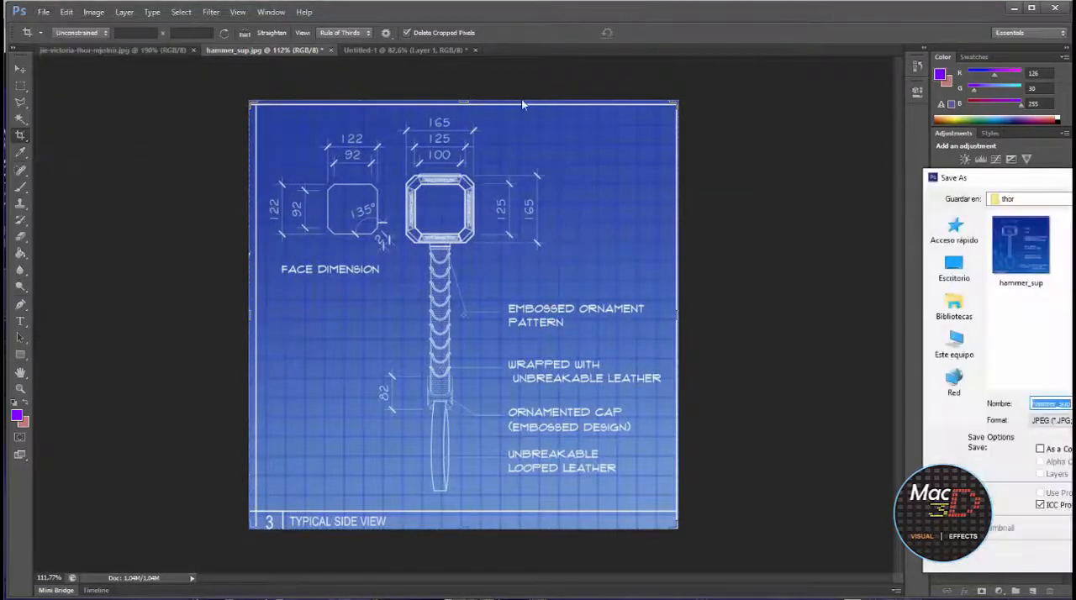
pyautogui.click(1058, 403)
pyautogui.write('se')
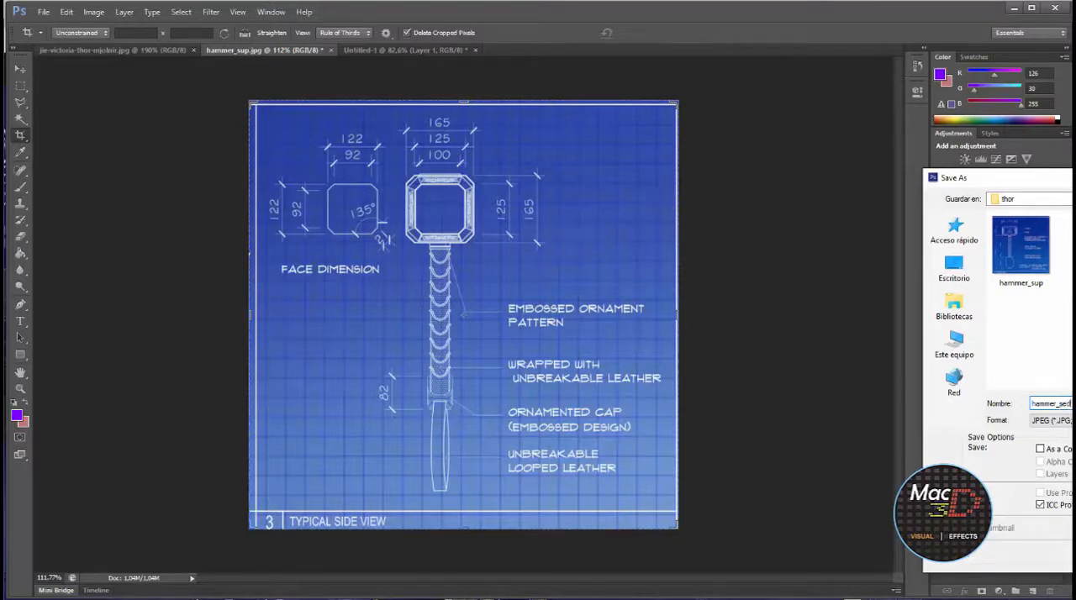
pyautogui.press('BackSpace')
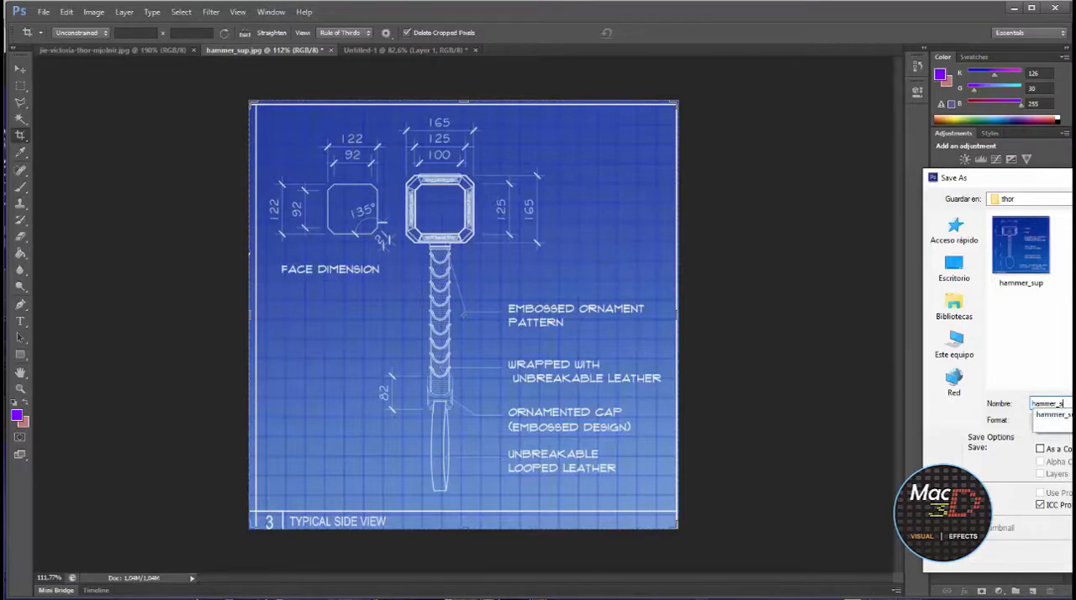
pyautogui.write('ide')
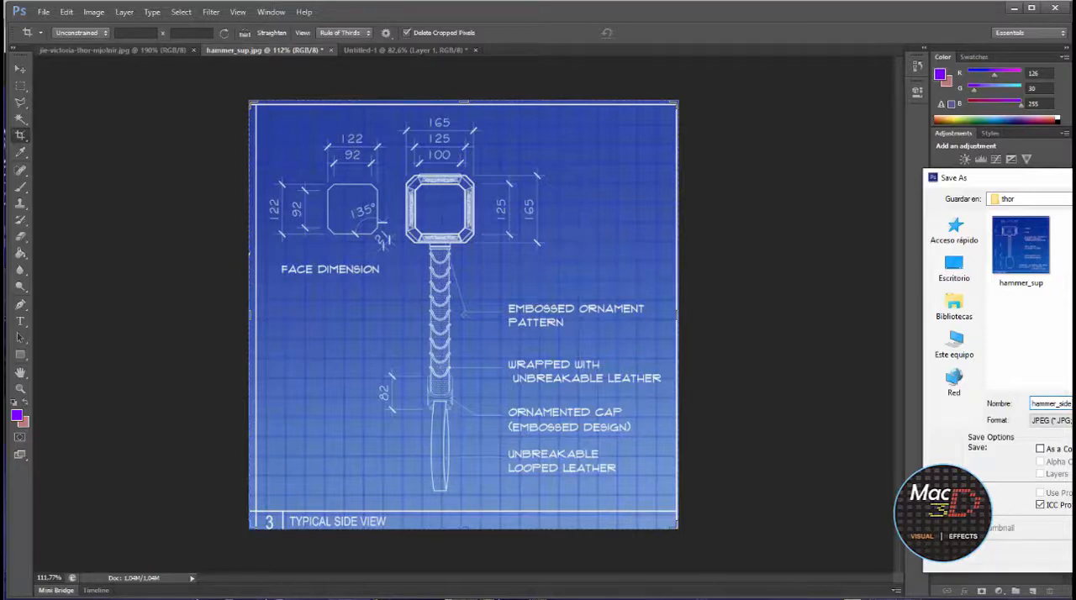
pyautogui.press('Return')
pyautogui.click(893, 261)
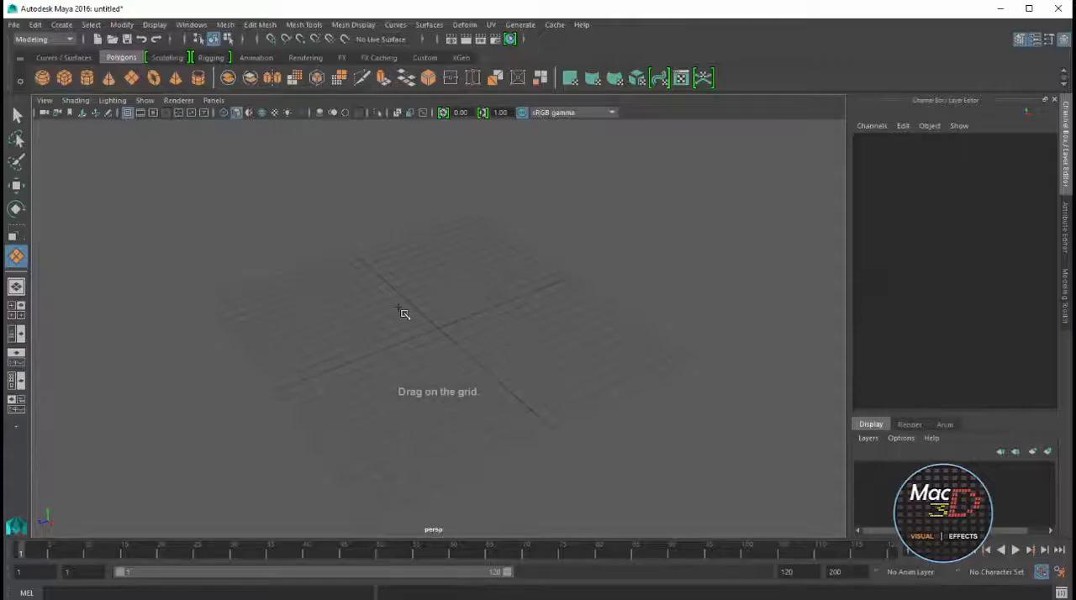
# Switch to Maya, draw a polygon plane about 13.5 units square on the grid, and duplicate it
pyautogui.moveTo(403, 310); pyautogui.dragTo(497, 344)
pyautogui.keyDown('alt'); pyautogui.moveTo(476, 296); pyautogui.dragTo(550, 349); pyautogui.keyUp('alt')
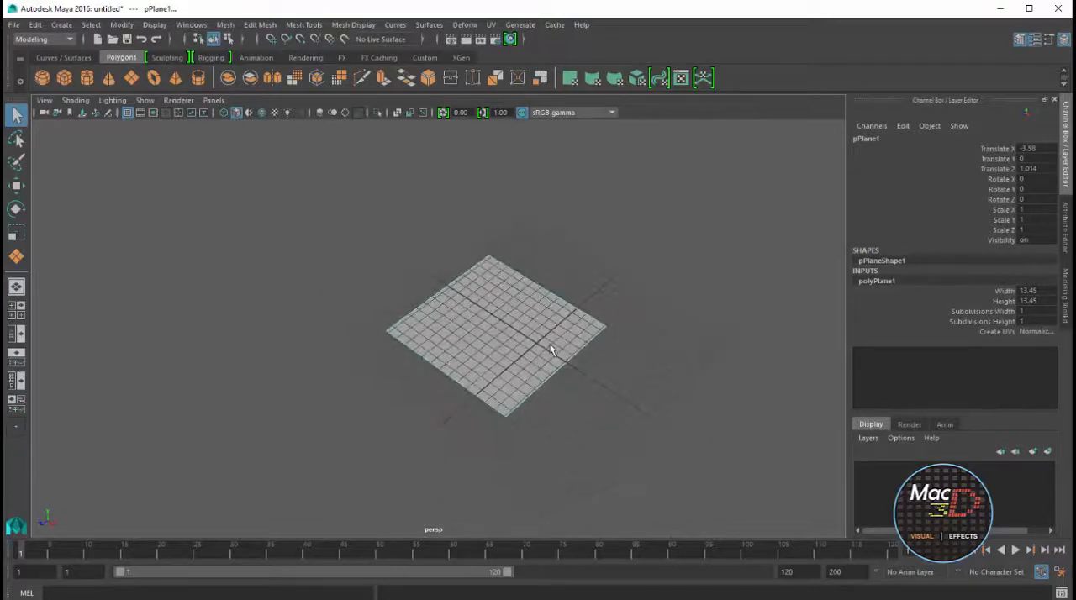
pyautogui.hotkey('ctrl', 'd')
# Stand the duplicated plane upright by setting its X rotation to 90
pyautogui.press('w')
pyautogui.press('r')
pyautogui.press('e')
pyautogui.moveTo(496, 301); pyautogui.dragTo(526, 257)
pyautogui.click(1030, 180)
pyautogui.write('90')
pyautogui.press('Return')
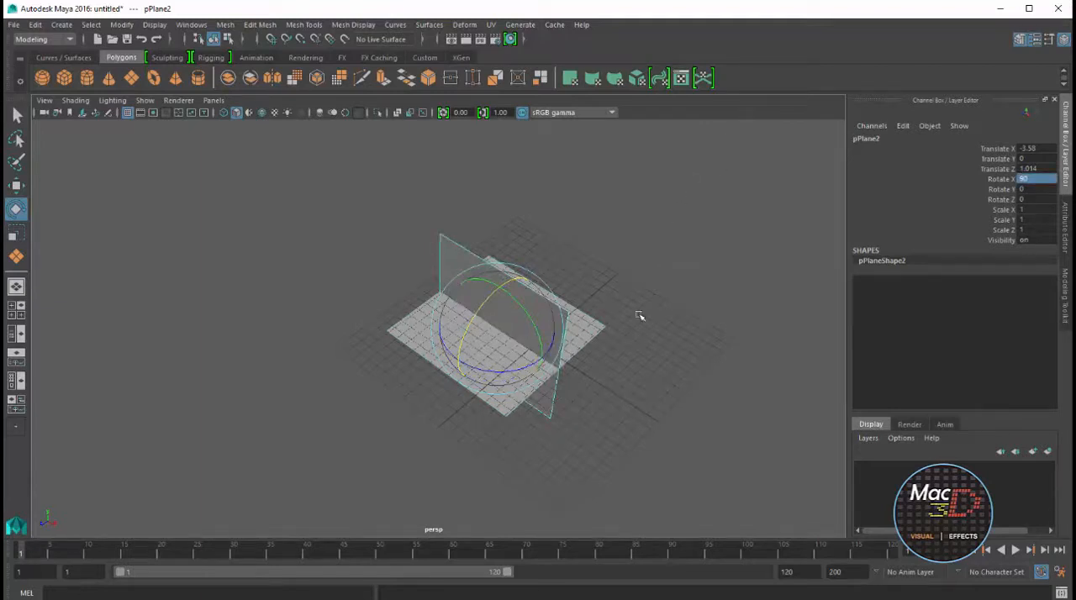
# Move the upright plane behind the grid to about -19.7 in Z and raise it to about 5.9 in Y
pyautogui.keyDown('alt'); pyautogui.moveTo(640, 315); pyautogui.dragTo(592, 319, button='middle'); pyautogui.keyUp('alt')
pyautogui.press('w')
pyautogui.moveTo(409, 365); pyautogui.dragTo(574, 258)
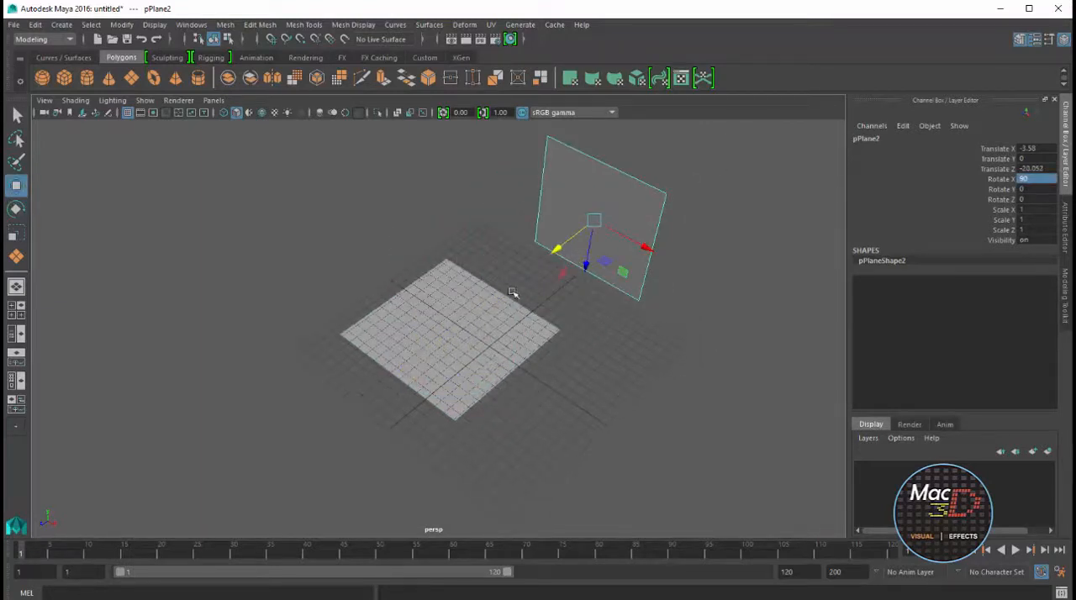
pyautogui.moveTo(513, 293); pyautogui.dragTo(560, 248)
pyautogui.keyDown('alt'); pyautogui.moveTo(588, 324); pyautogui.dragTo(497, 257); pyautogui.keyUp('alt')
pyautogui.moveTo(719, 419); pyautogui.dragTo(719, 346)
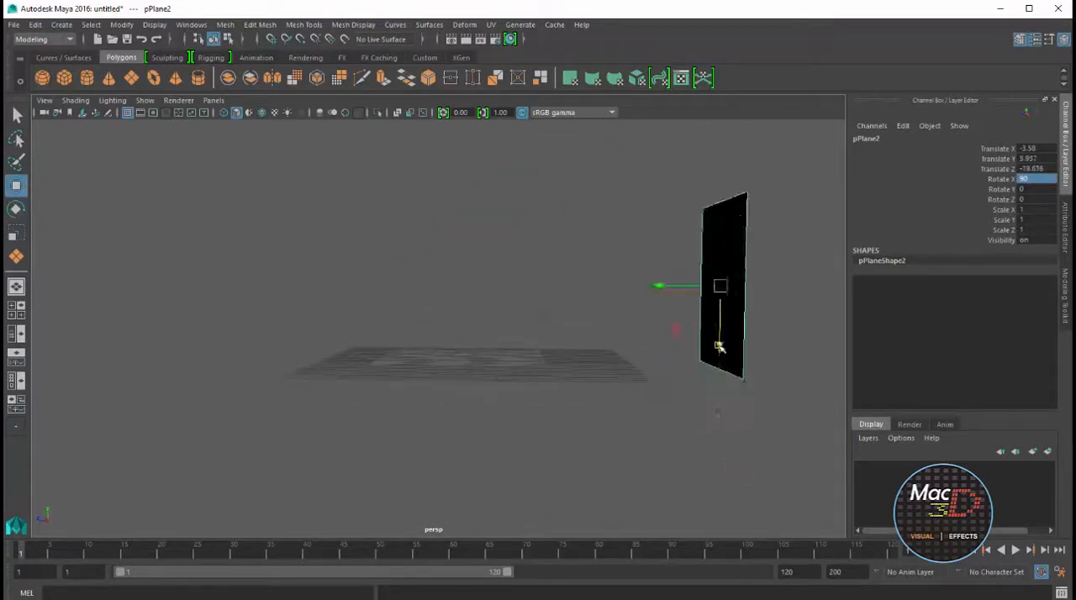
# Lower the horizontal plane below the grid to about -7.5 in Y
pyautogui.keyDown('alt'); pyautogui.moveTo(484, 307); pyautogui.dragTo(568, 370); pyautogui.keyUp('alt')
pyautogui.click(456, 343)
pyautogui.moveTo(453, 291); pyautogui.dragTo(453, 372)
pyautogui.keyDown('alt'); pyautogui.moveTo(615, 440); pyautogui.dragTo(564, 331); pyautogui.keyUp('alt')
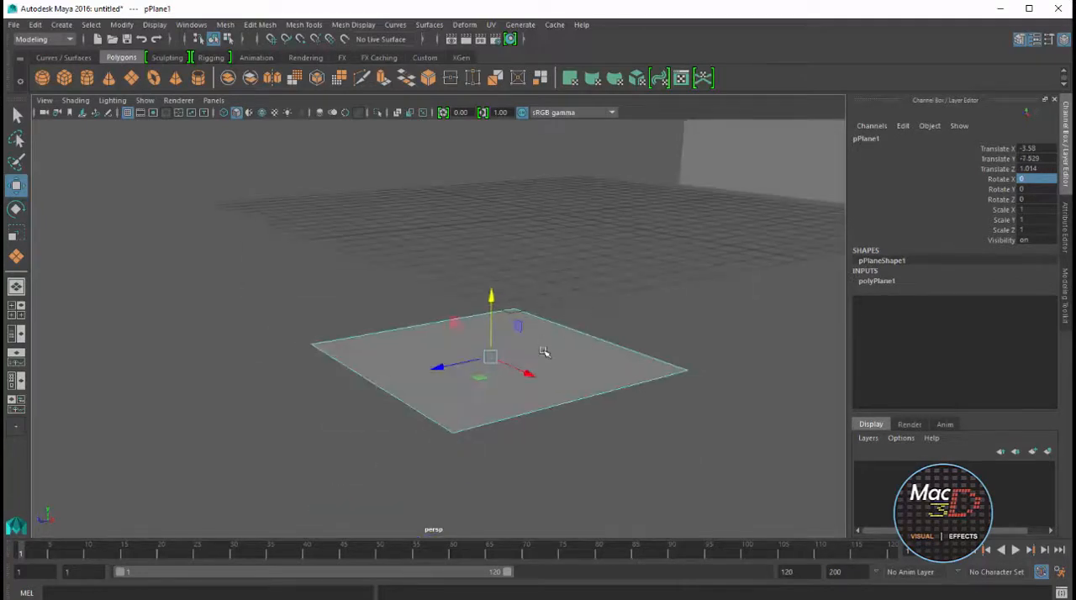
# Assign a new Lambert material to the horizontal plane
pyautogui.rightClick(544, 352)
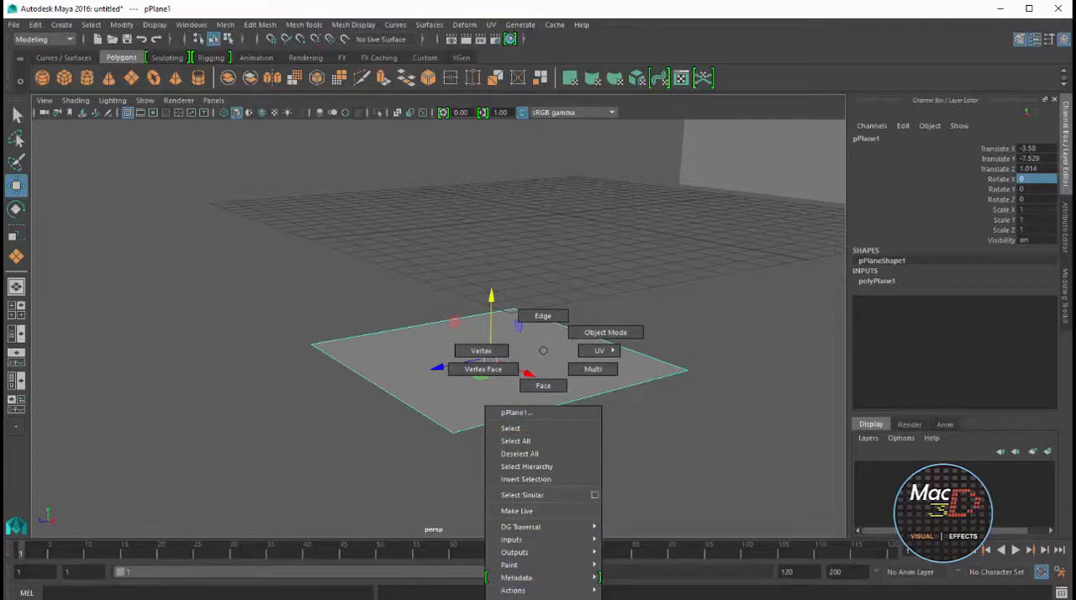
pyautogui.click(538, 599)
pyautogui.scroll(-3, 672, 459)
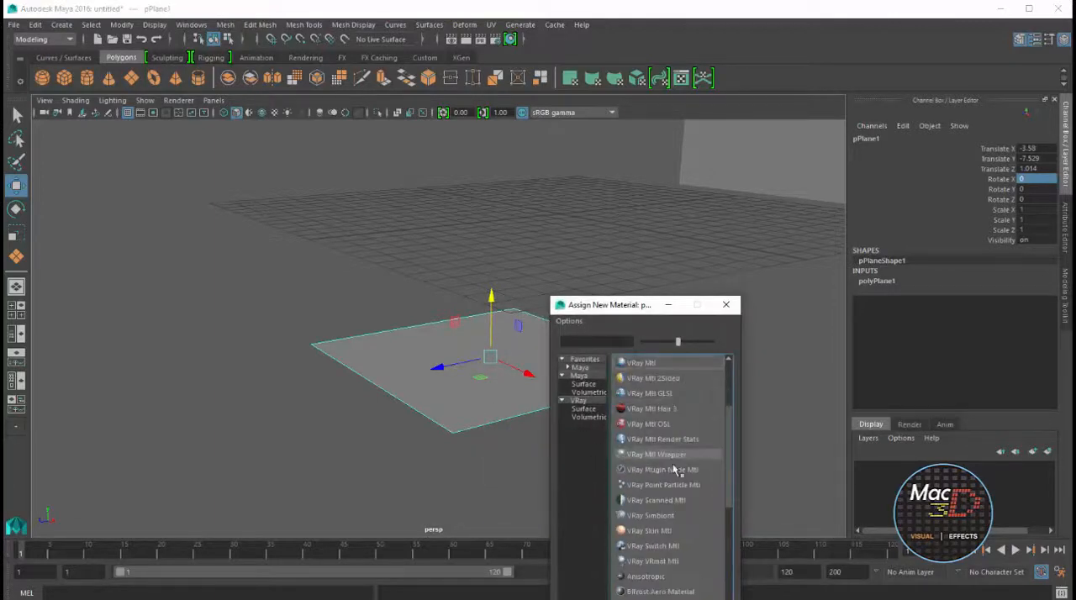
pyautogui.click(660, 598)
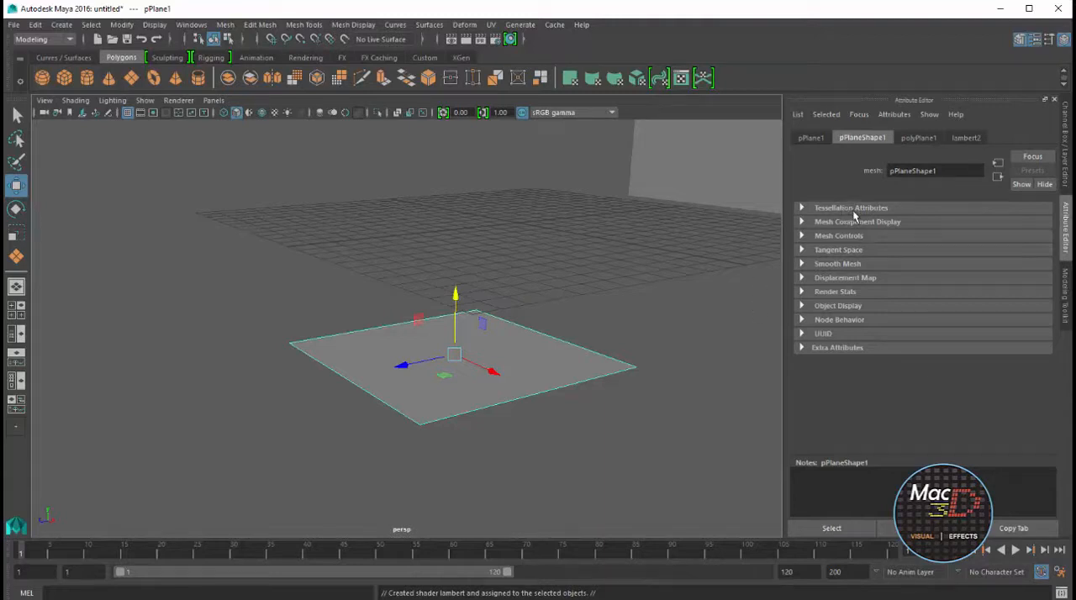
# Rename the horizontal plane's new Lambert material to sup
pyautogui.click(963, 137)
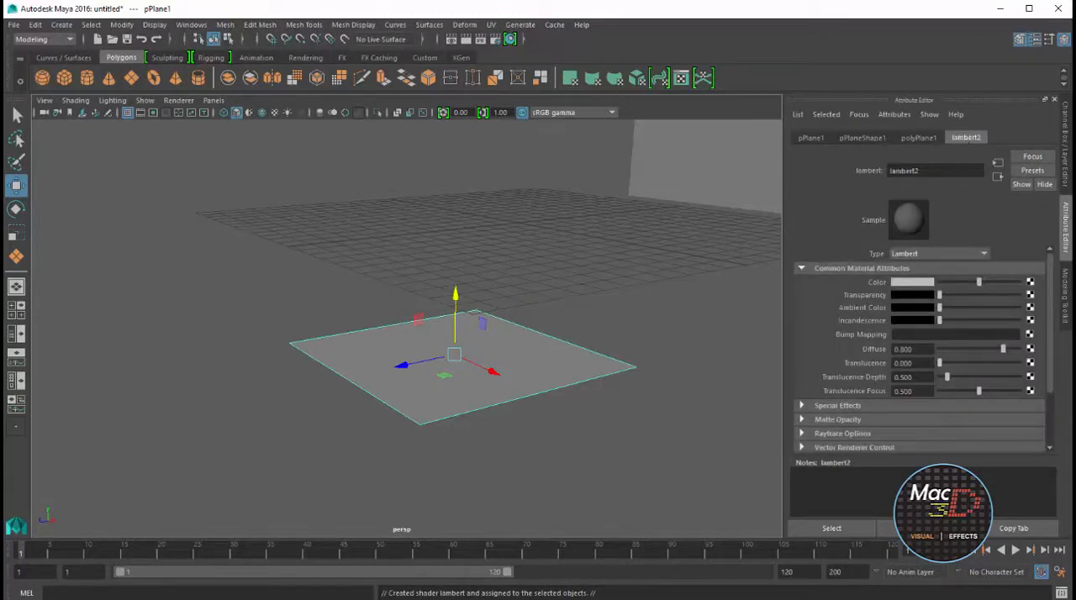
pyautogui.moveTo(919, 171); pyautogui.dragTo(892, 171)
pyautogui.press('BackSpace')
pyautogui.write('sup')
pyautogui.press('Return')
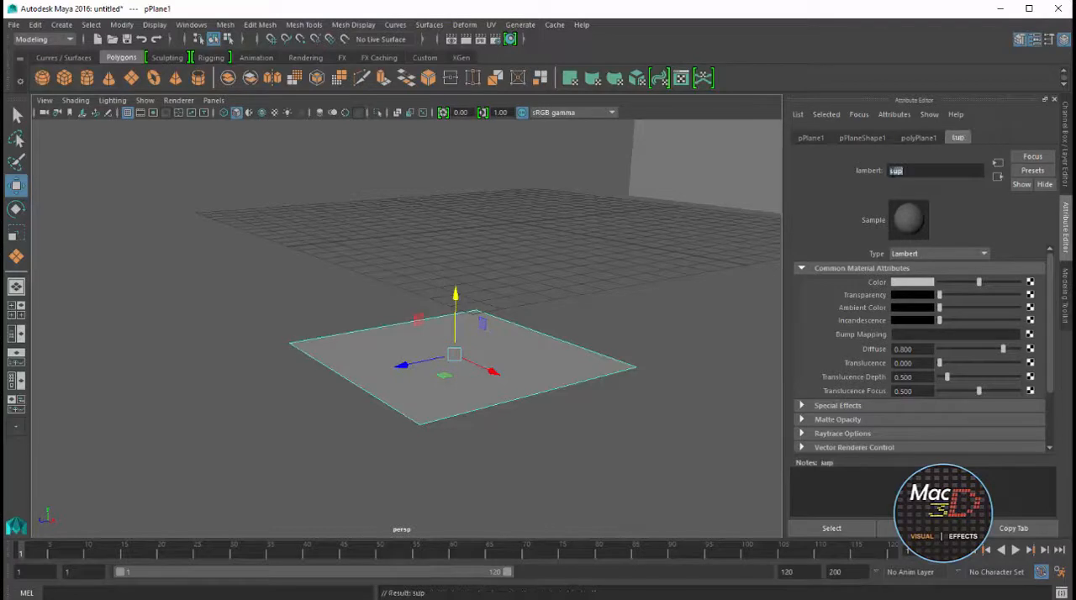
# Connect a File texture to the Color attribute of the sup material
pyautogui.click(1030, 283)
pyautogui.moveTo(685, 312); pyautogui.dragTo(568, 135)
pyautogui.click(528, 399)
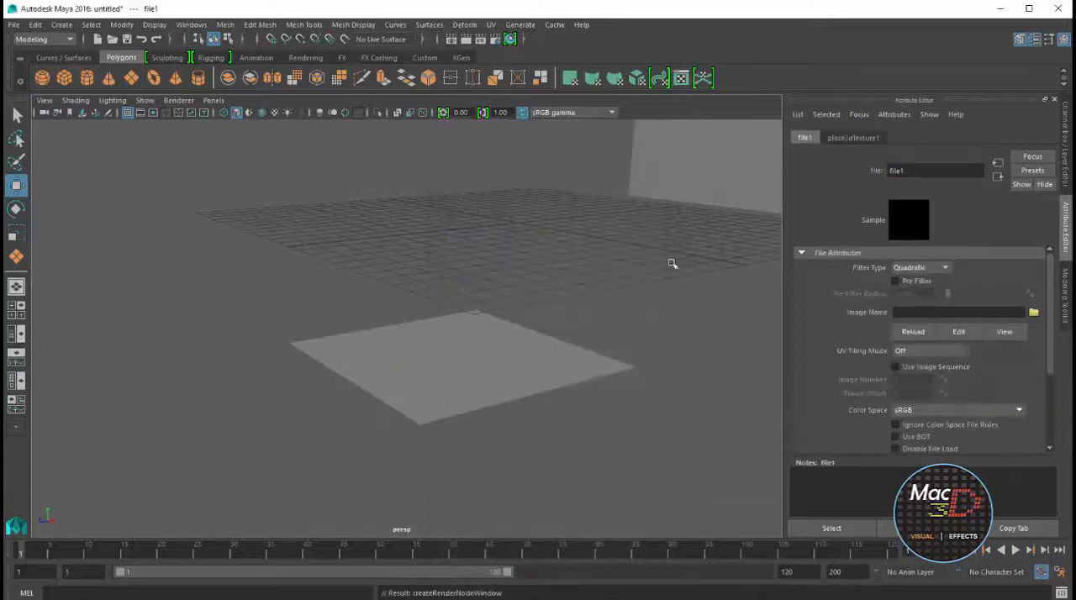
# Load hammer_sup.jpg from E:\cursos\maya\thor as the File texture's image
pyautogui.click(1034, 314)
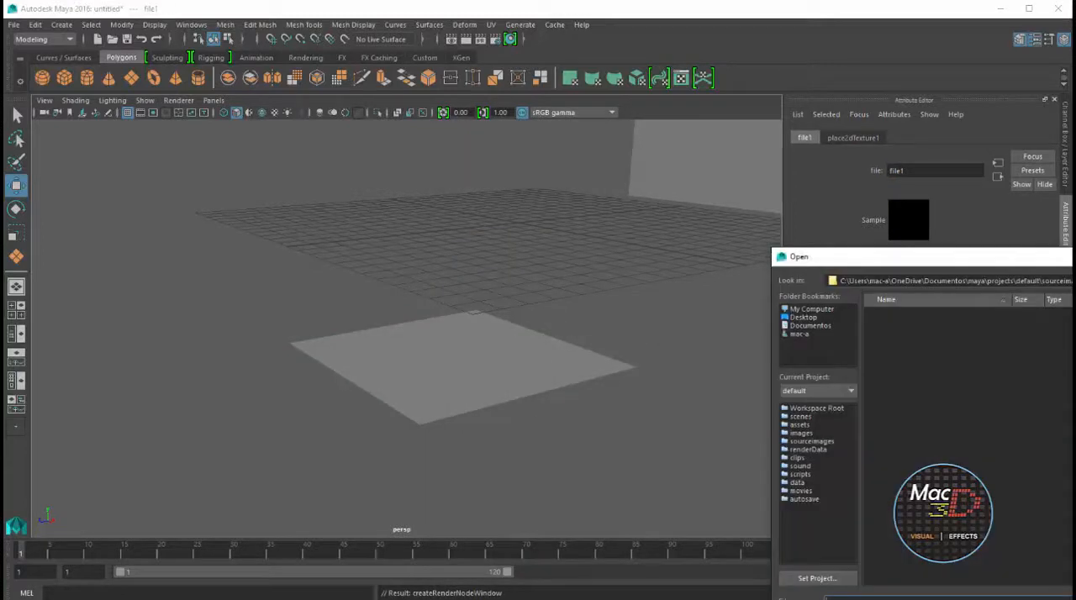
pyautogui.click(817, 308)
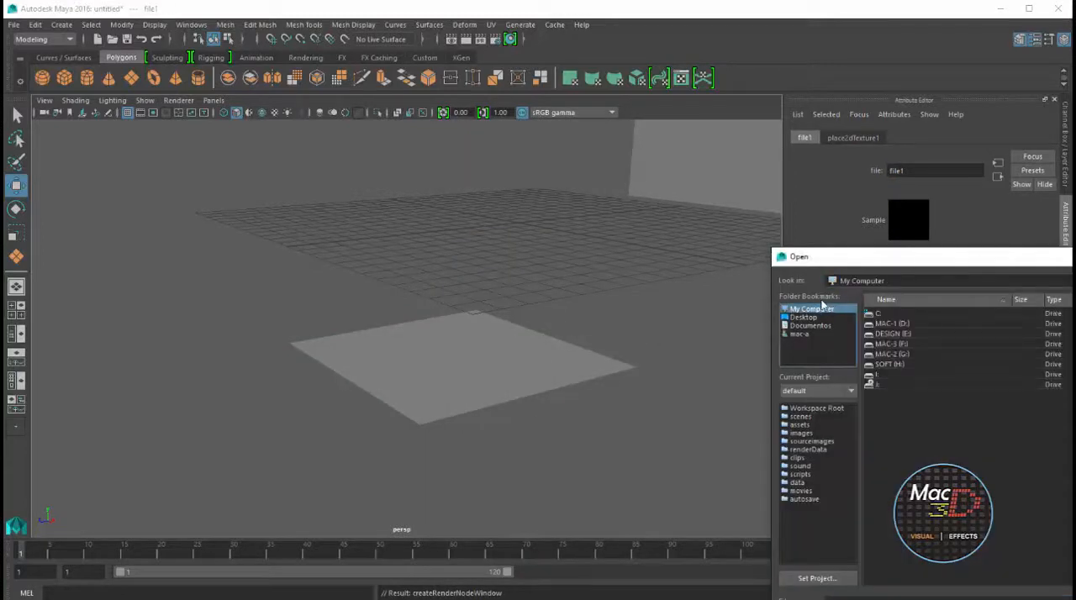
pyautogui.doubleClick(888, 334)
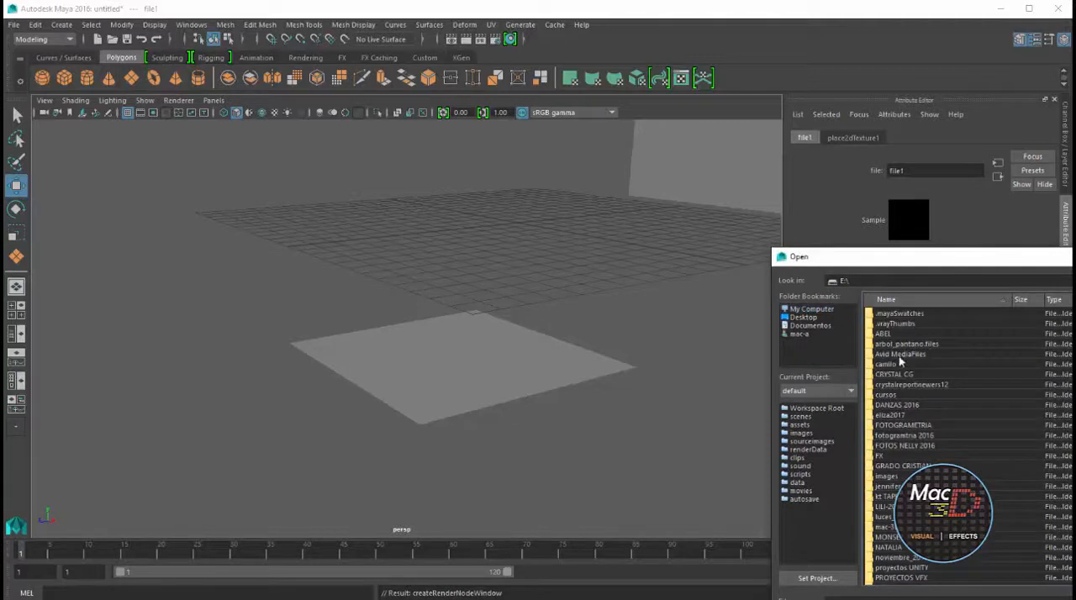
pyautogui.doubleClick(889, 395)
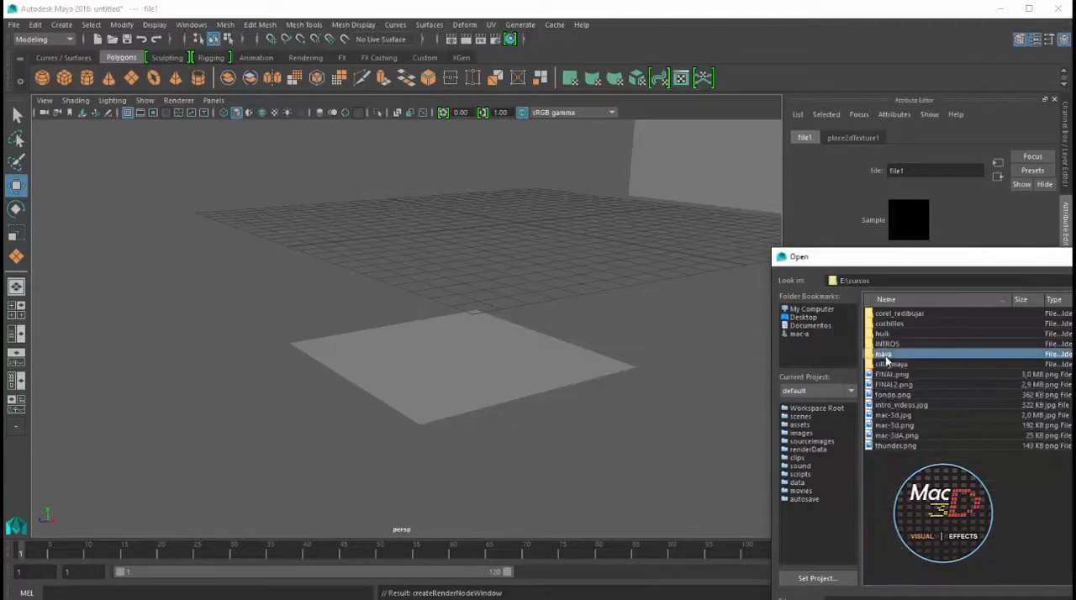
pyautogui.doubleClick(888, 354)
pyautogui.doubleClick(893, 325)
pyautogui.click(893, 326)
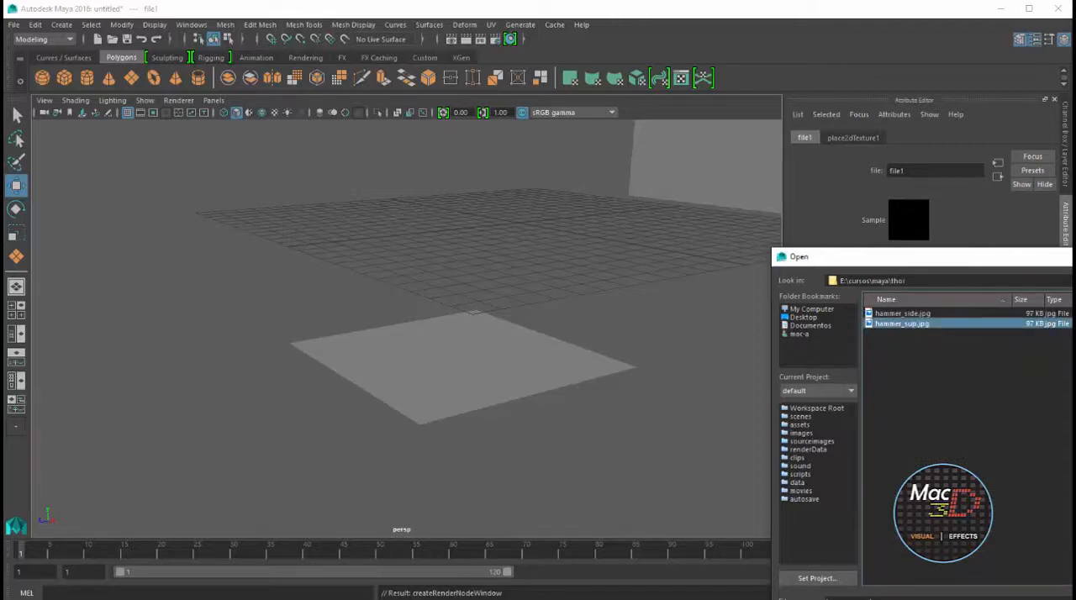
pyautogui.moveTo(1073, 256); pyautogui.dragTo(742, 122)
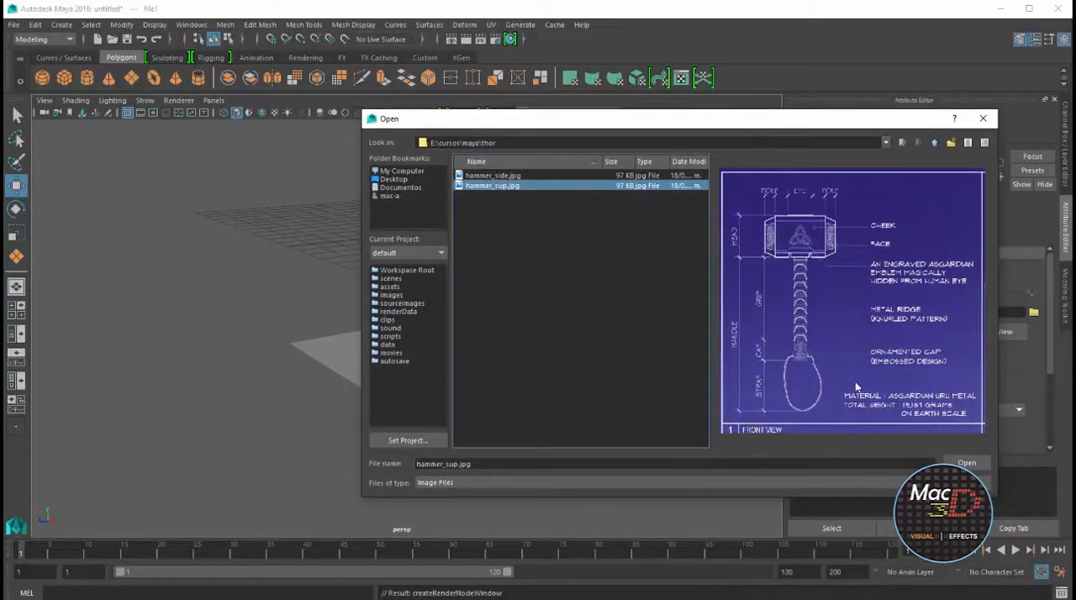
pyautogui.click(957, 463)
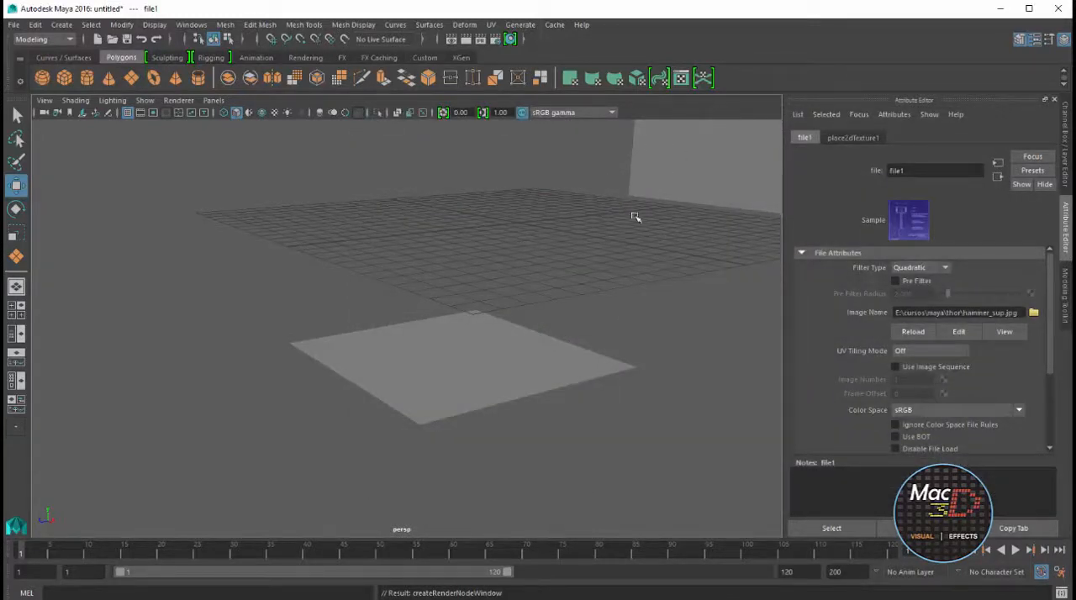
# Turn on textured display in the perspective view
pyautogui.press('6')
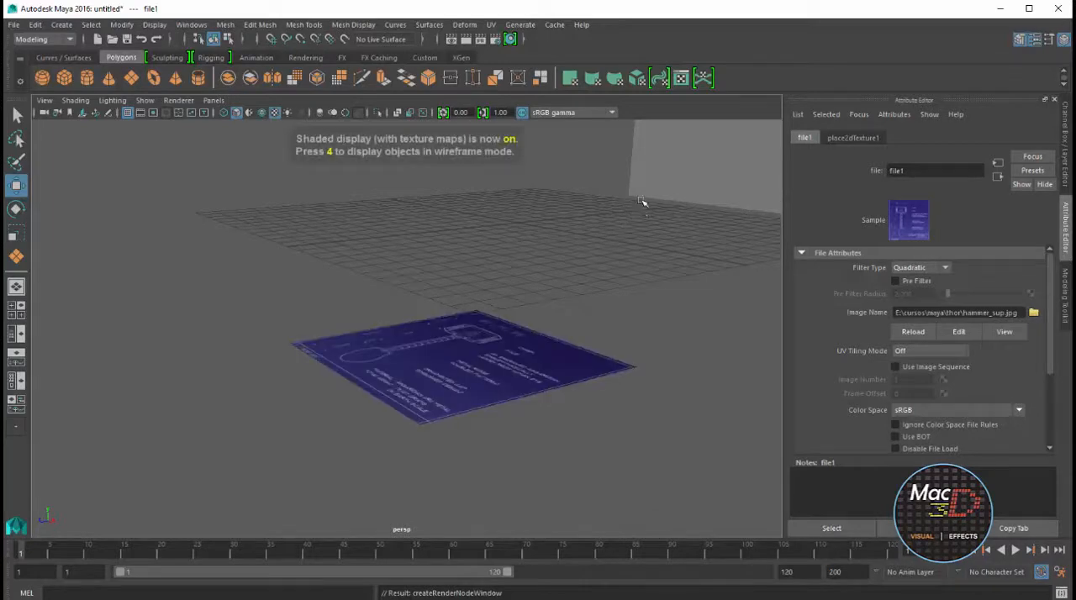
pyautogui.keyDown('alt'); pyautogui.moveTo(569, 300); pyautogui.dragTo(572, 250); pyautogui.keyUp('alt')
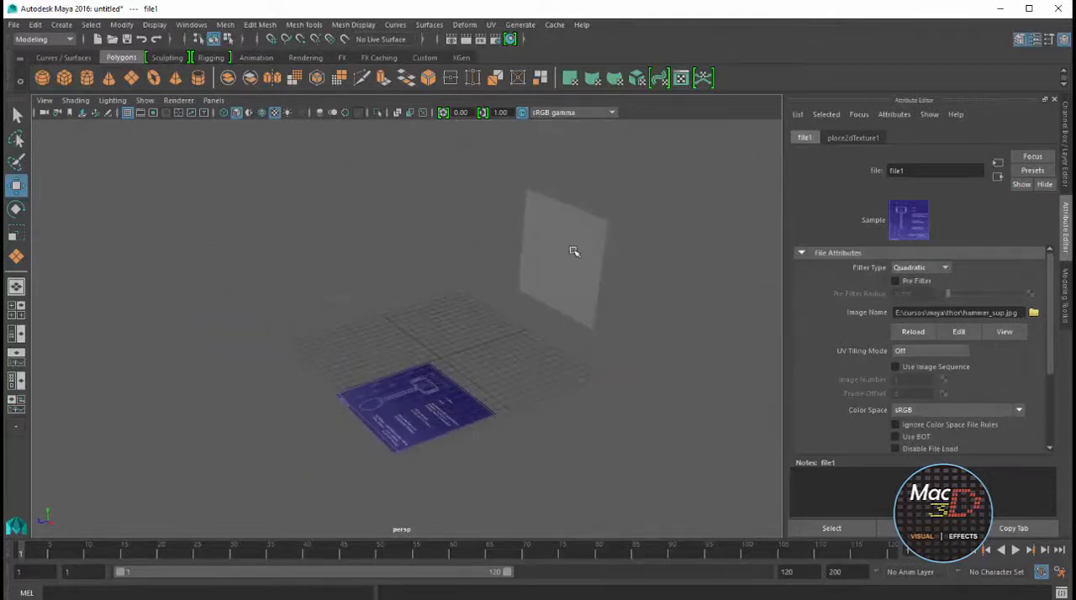
# Assign a new Lambert material to the vertical plane
pyautogui.click(572, 250)
pyautogui.moveTo(574, 239); pyautogui.dragTo(596, 551, button='right')
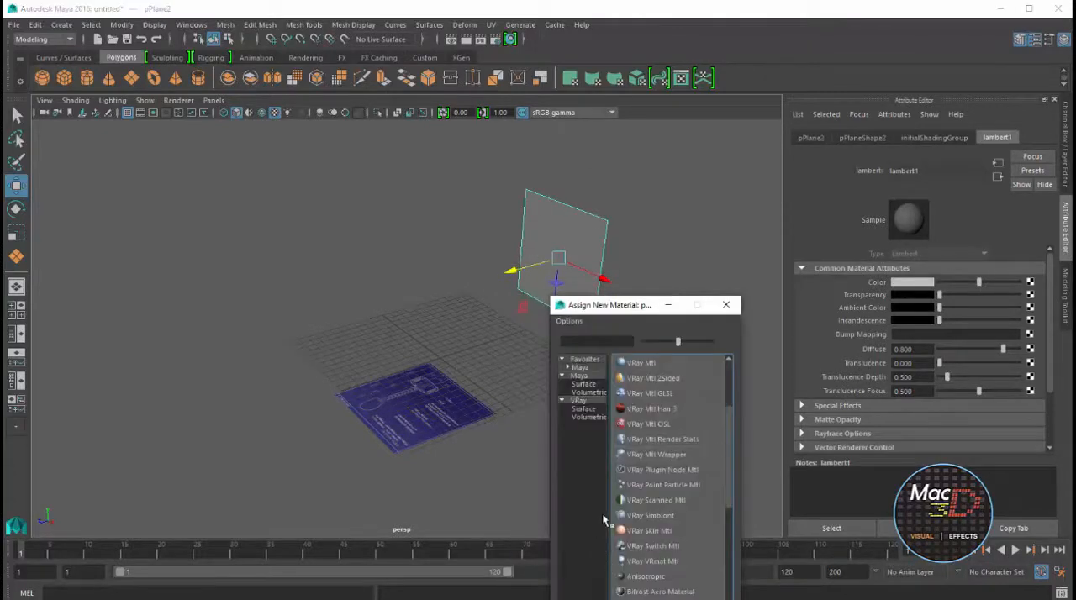
pyautogui.moveTo(637, 309); pyautogui.dragTo(577, 173)
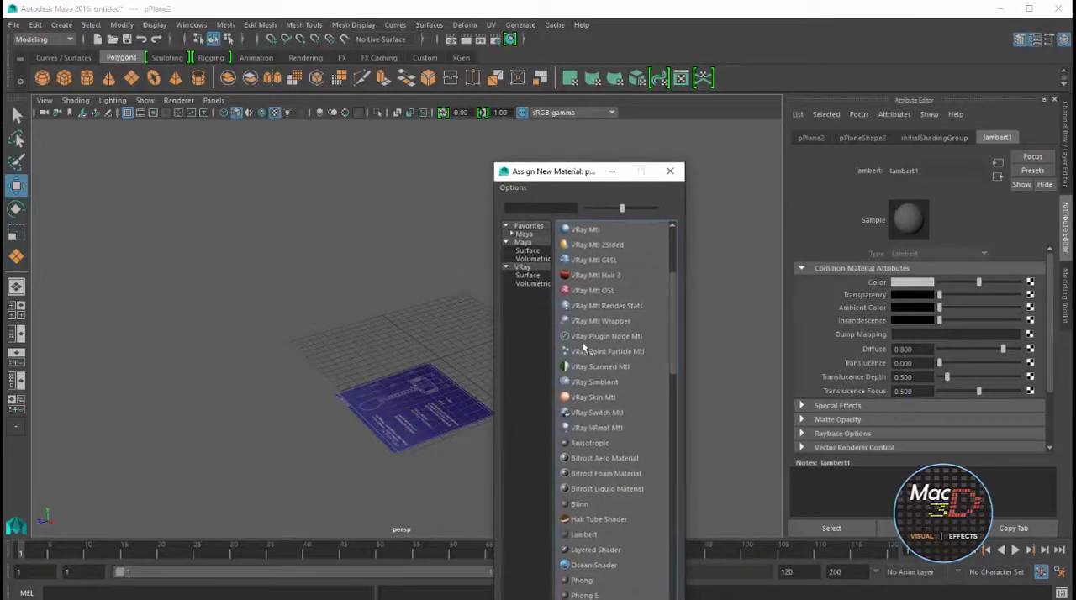
pyautogui.click(587, 536)
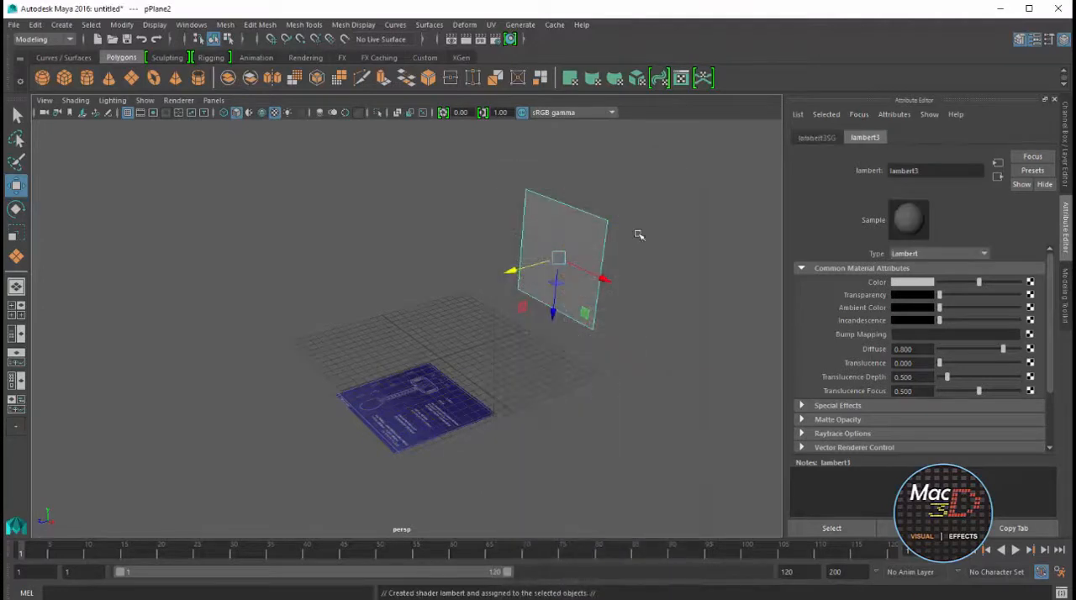
# Rename the vertical plane's new Lambert material to side1
pyautogui.moveTo(952, 171); pyautogui.dragTo(890, 171)
pyautogui.write('side1')
pyautogui.press('Return')
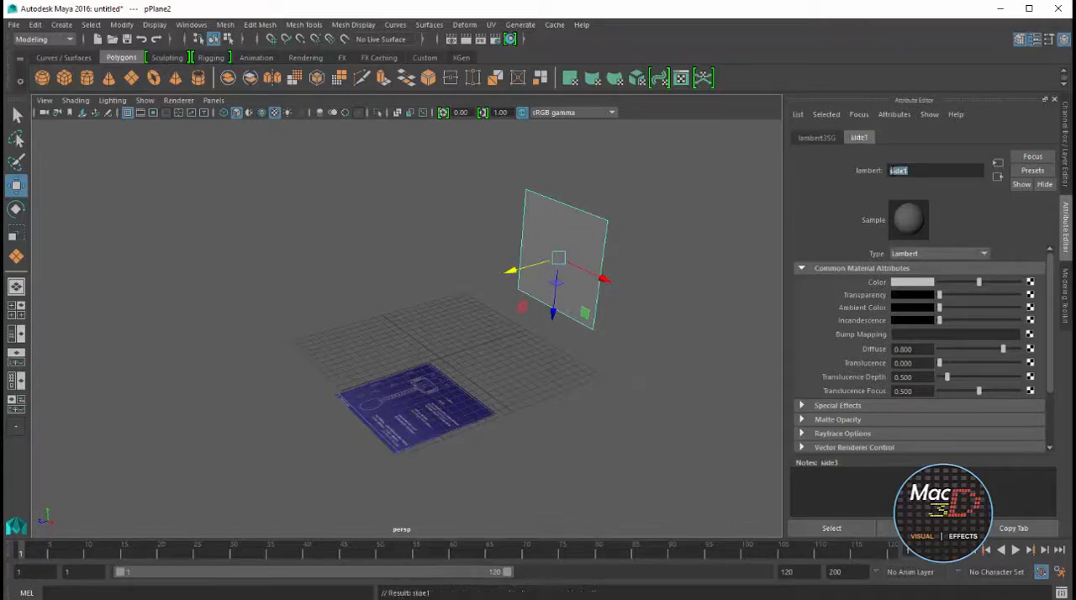
# Connect a File texture to the Color attribute of the side1 material
pyautogui.click(1031, 283)
pyautogui.moveTo(659, 315); pyautogui.dragTo(568, 144)
pyautogui.click(556, 410)
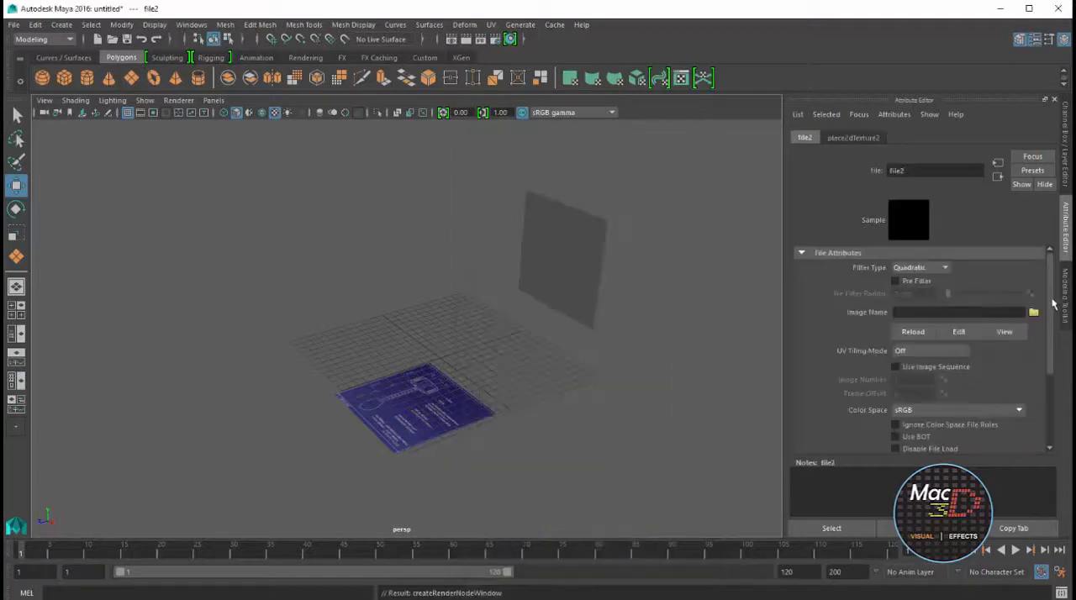
# Load hammer_side.jpg from E:\cursos\maya\thor as the image of the side1 material's File texture
pyautogui.click(1034, 313)
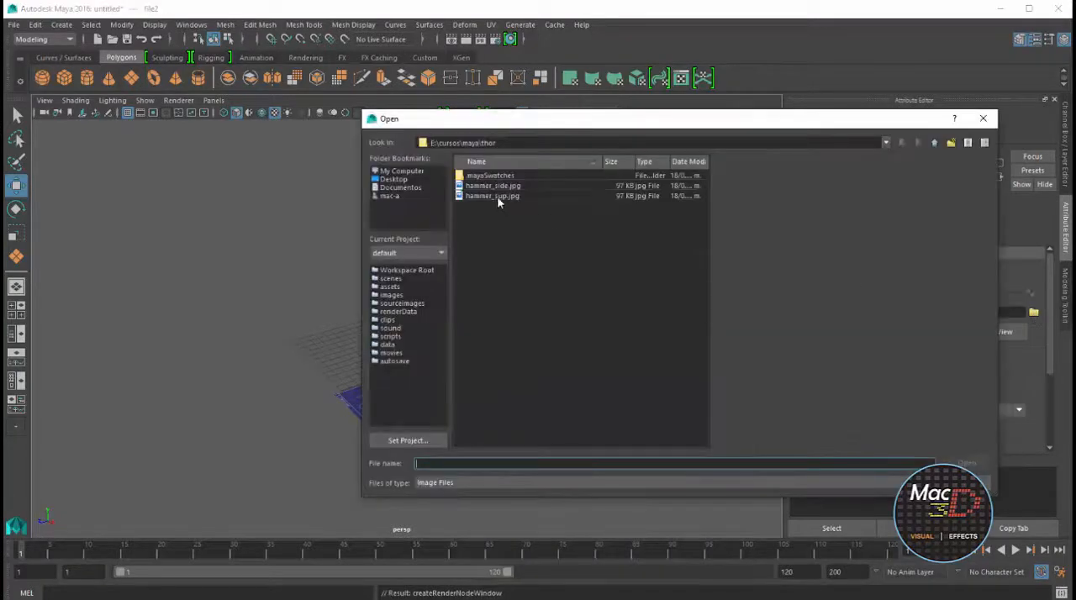
pyautogui.click(494, 186)
pyautogui.click(967, 463)
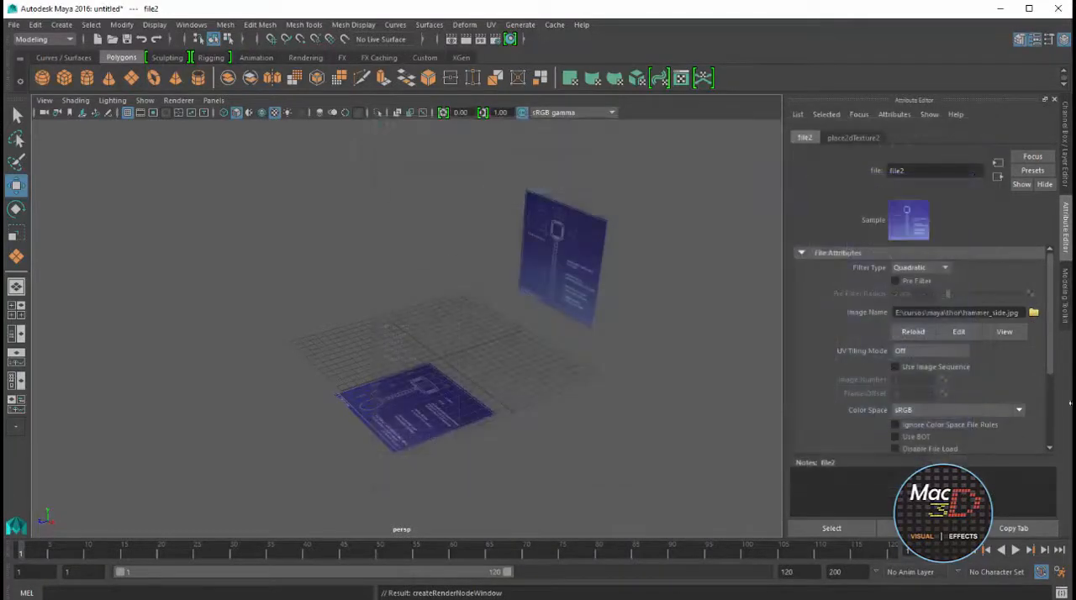
pyautogui.scroll(-4, 586, 322)
pyautogui.scroll(6, 609, 264)
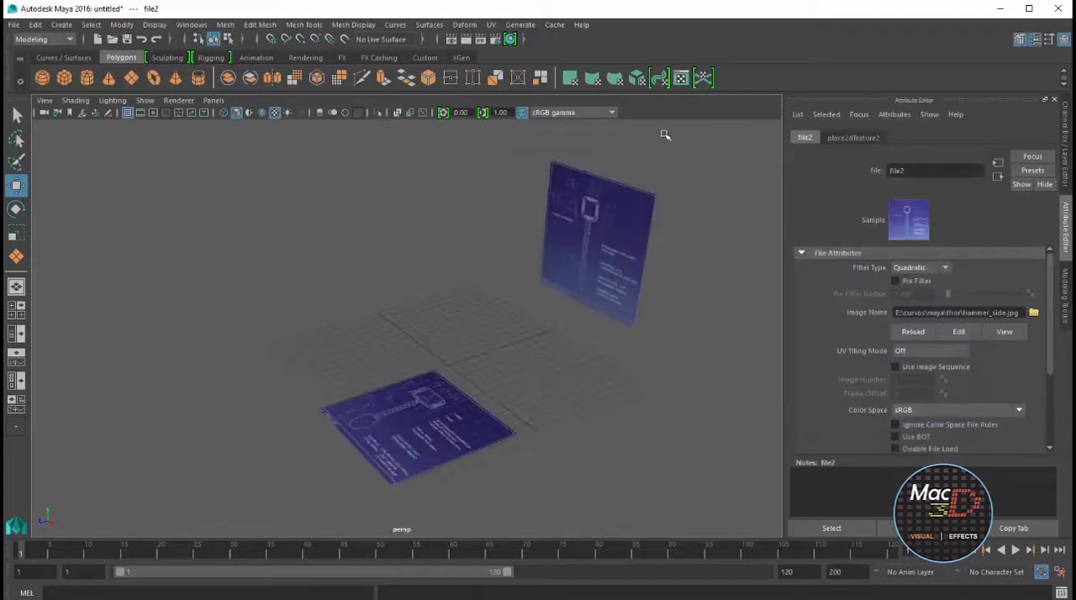
# Enlarge the top view, turn on textured display there and hide its grid
pyautogui.press('space')
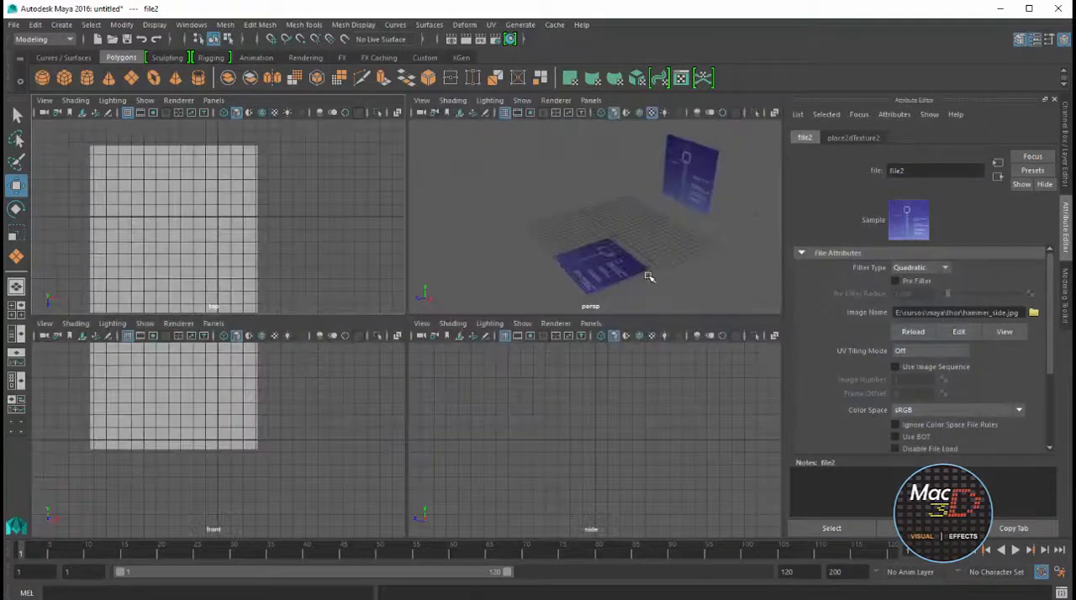
pyautogui.press('space')
pyautogui.press('space')
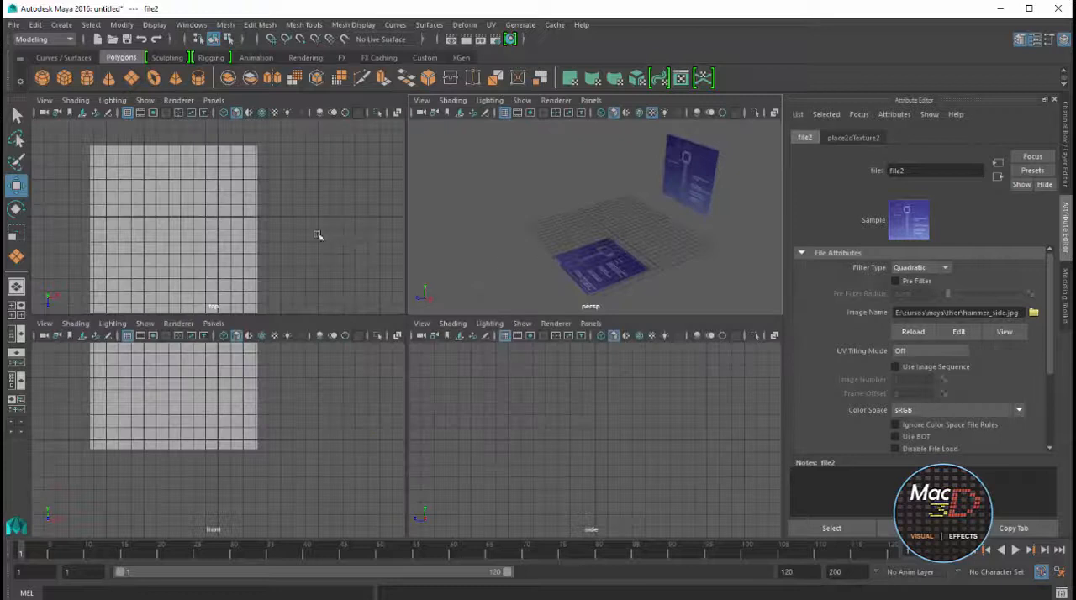
pyautogui.press('space')
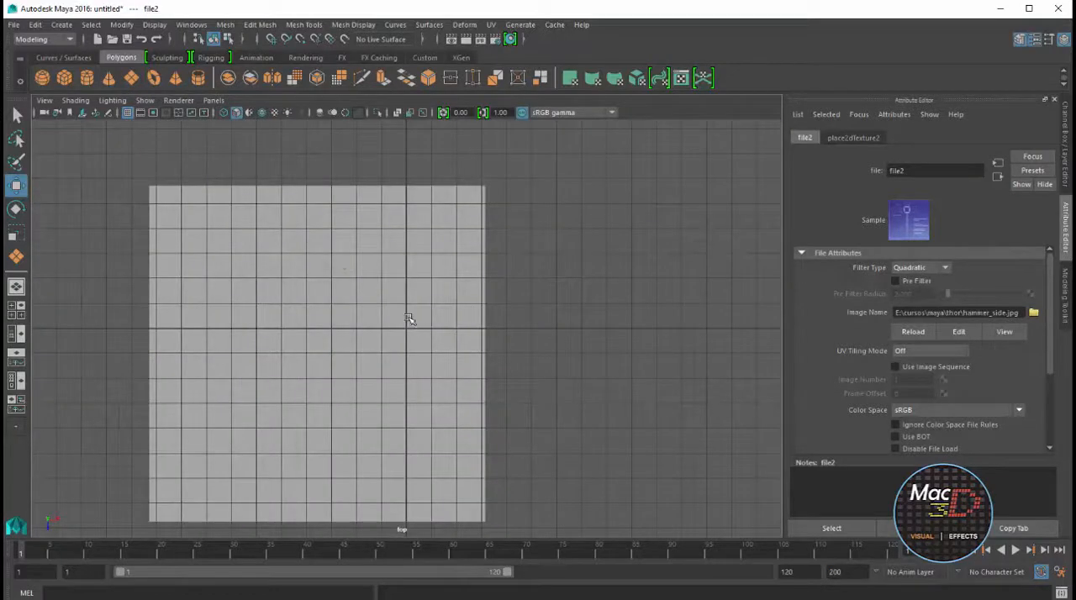
pyautogui.press('6')
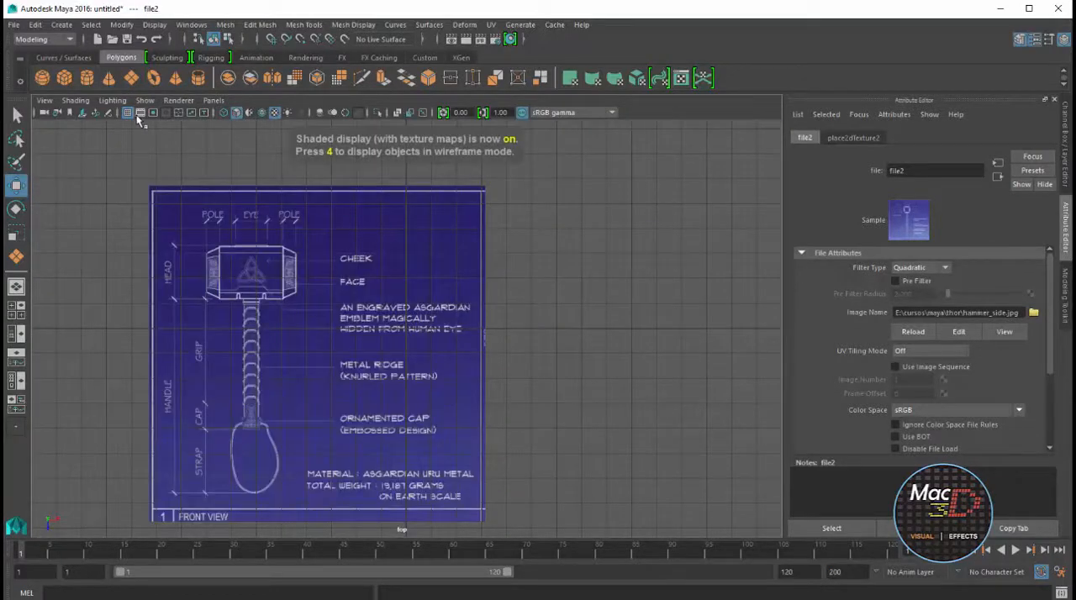
pyautogui.keyDown('alt'); pyautogui.moveTo(311, 403); pyautogui.dragTo(452, 374, button='middle'); pyautogui.keyUp('alt')
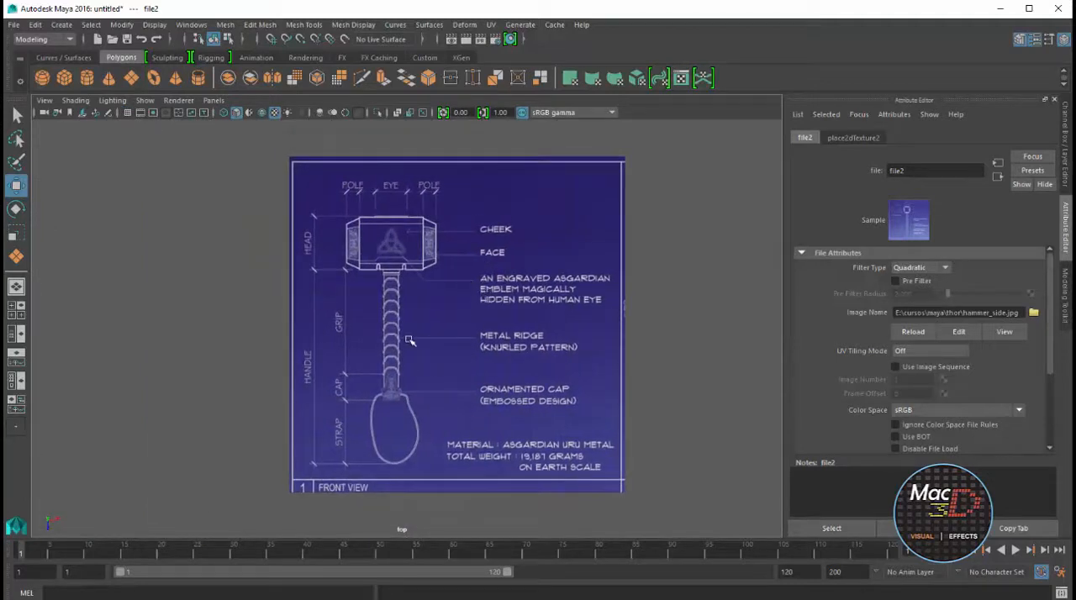
# Turn on textured display in the front view with the whole side blueprint plane in frame
pyautogui.press('space')
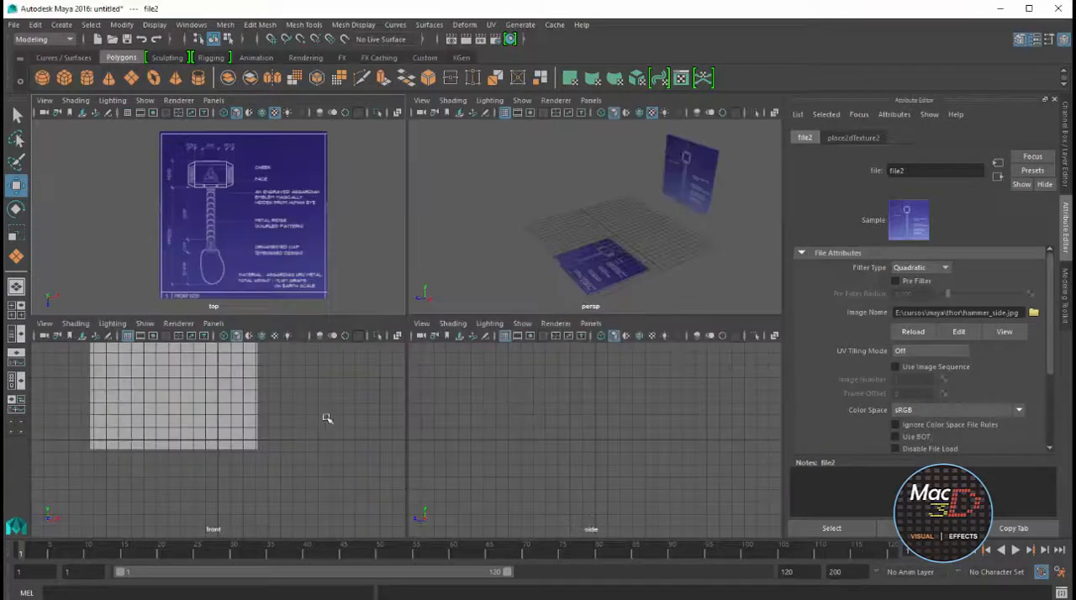
pyautogui.scroll(-3, 308, 421)
pyautogui.keyDown('alt'); pyautogui.moveTo(303, 417); pyautogui.dragTo(319, 476, button='middle'); pyautogui.keyUp('alt')
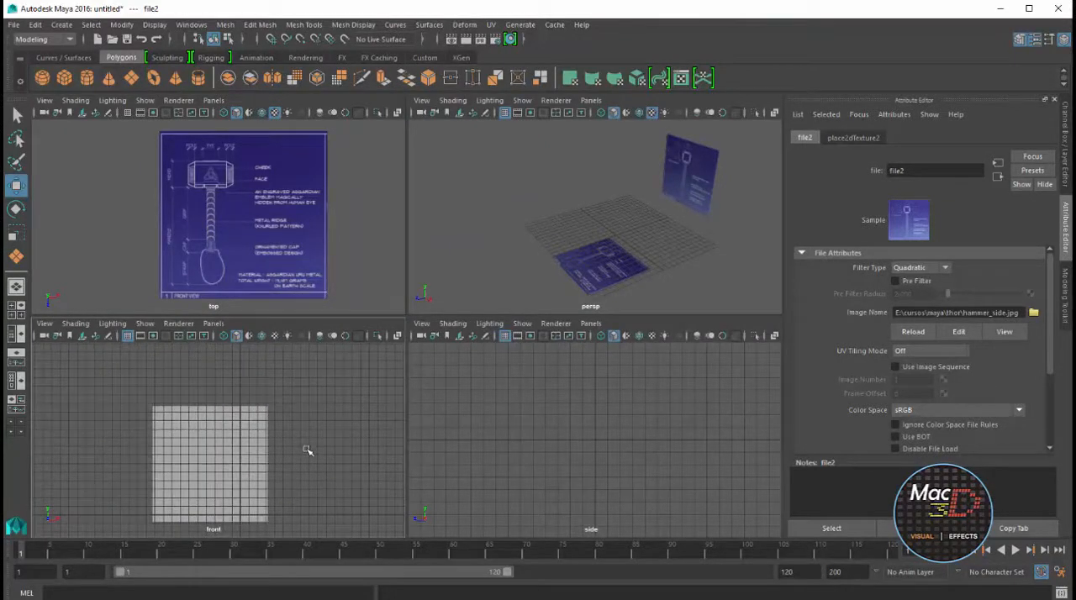
pyautogui.press('6')
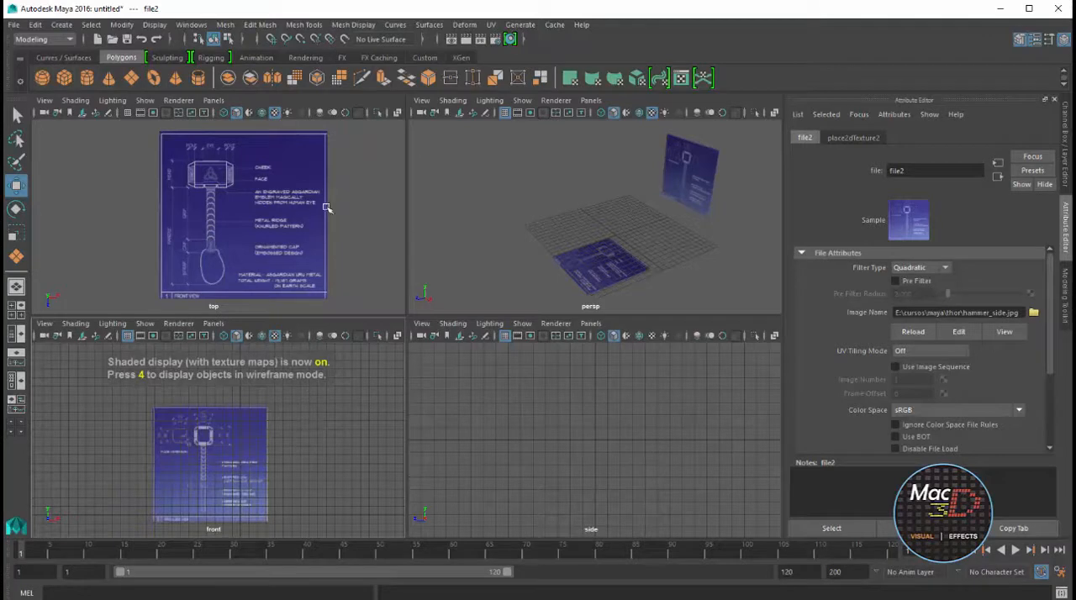
# Set the vertical plane's Rotate Z to 90 in the perspective view
pyautogui.click(657, 213)
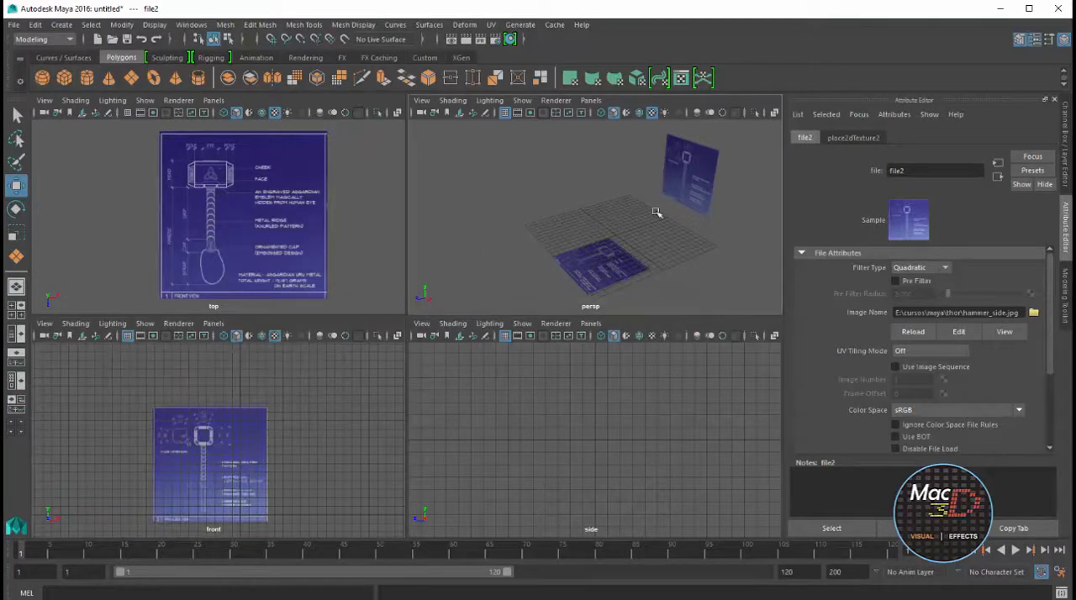
pyautogui.press('space')
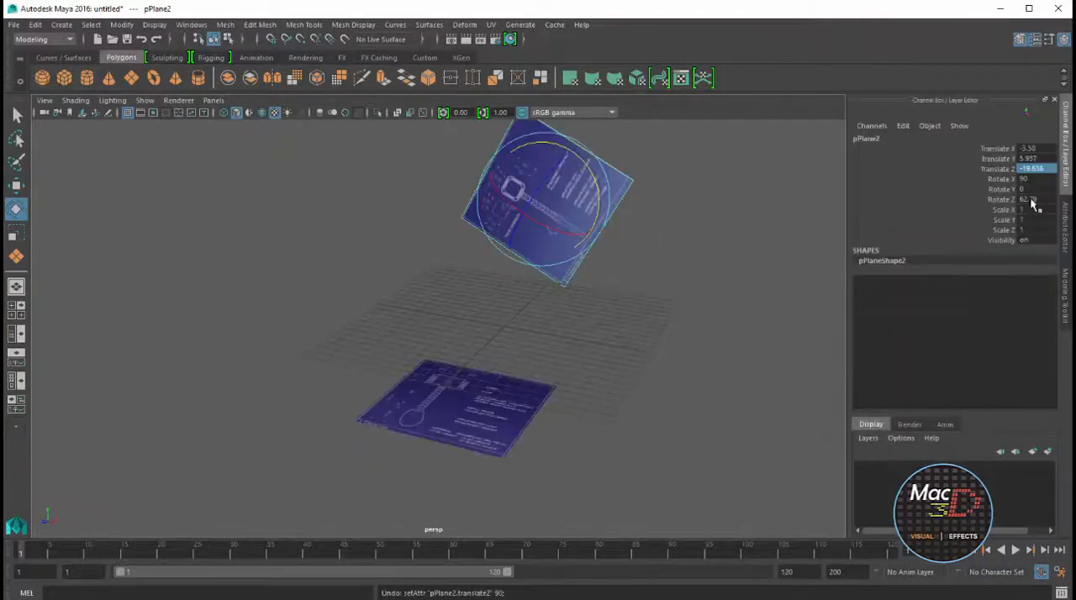
pyautogui.click(1033, 199)
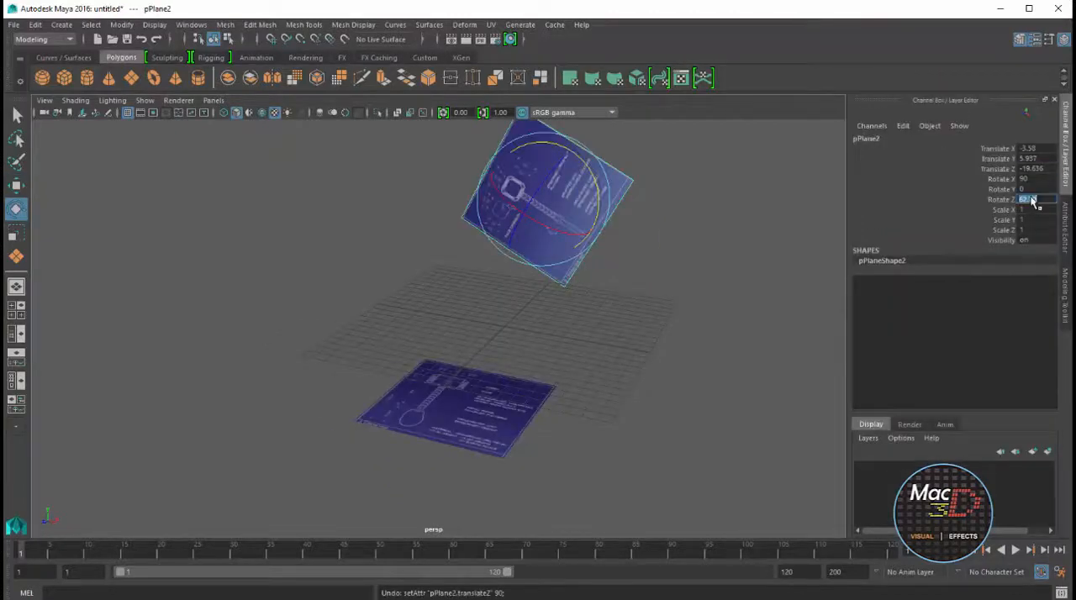
pyautogui.write('0')
pyautogui.press('Return')
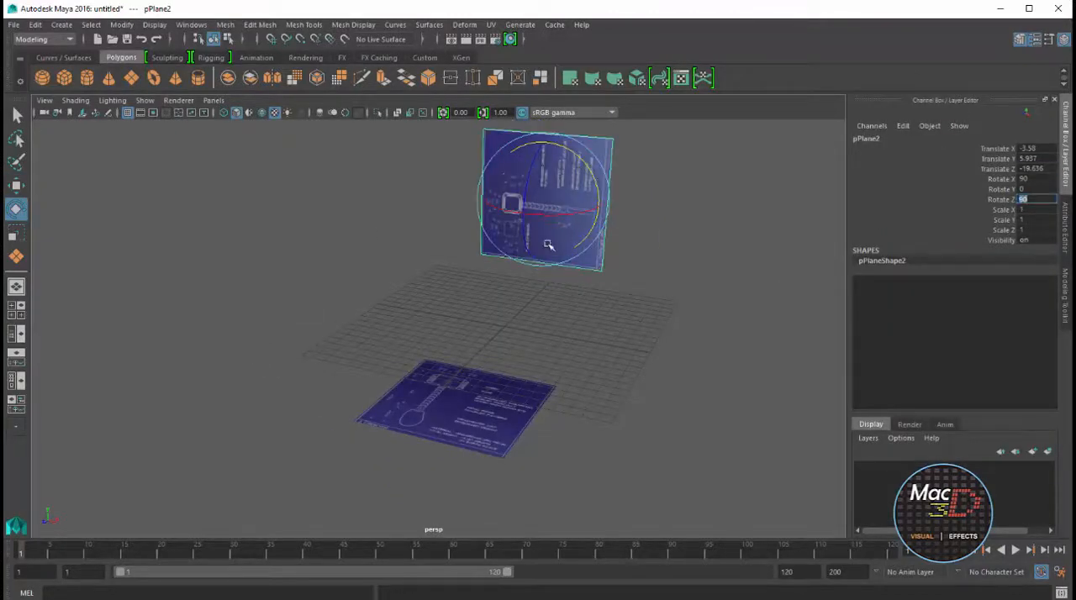
pyautogui.keyDown('alt'); pyautogui.moveTo(630, 326); pyautogui.dragTo(578, 236); pyautogui.keyUp('alt')
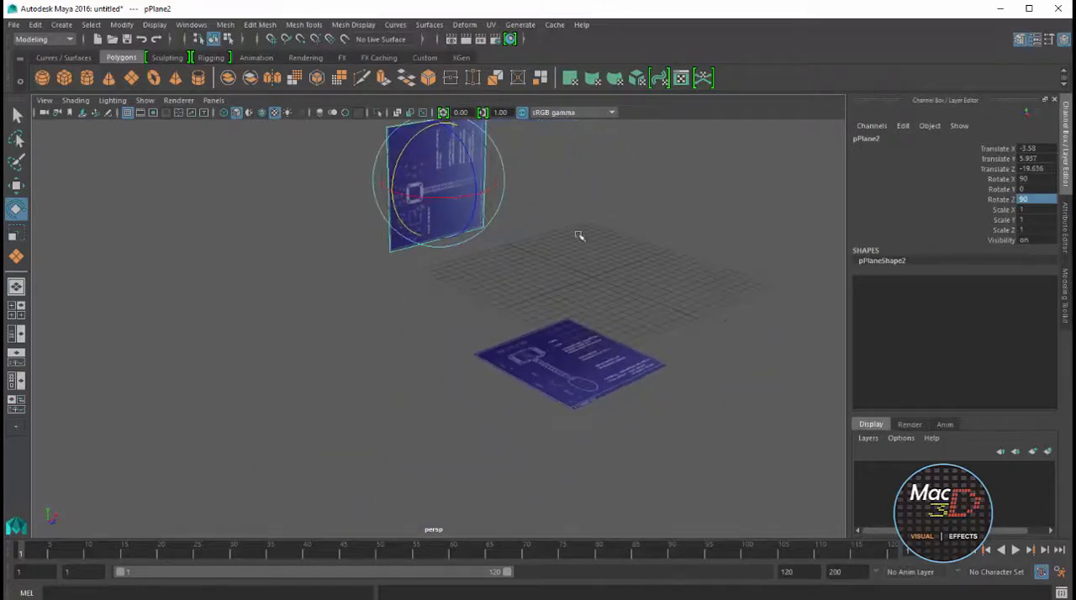
pyautogui.moveTo(469, 197); pyautogui.dragTo(404, 185)
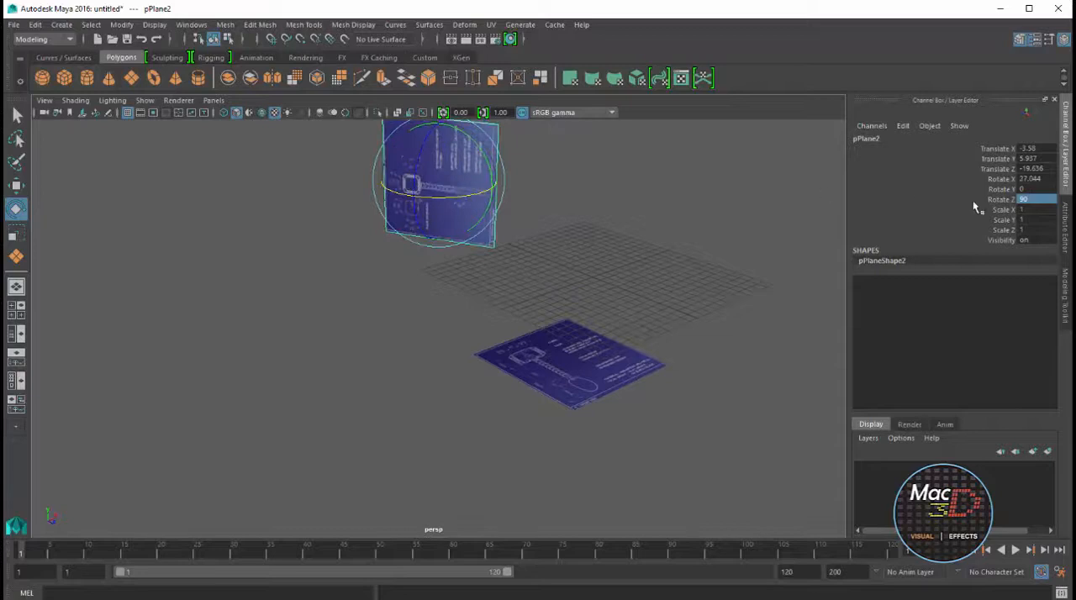
pyautogui.doubleClick(1028, 179)
pyautogui.press('Return')
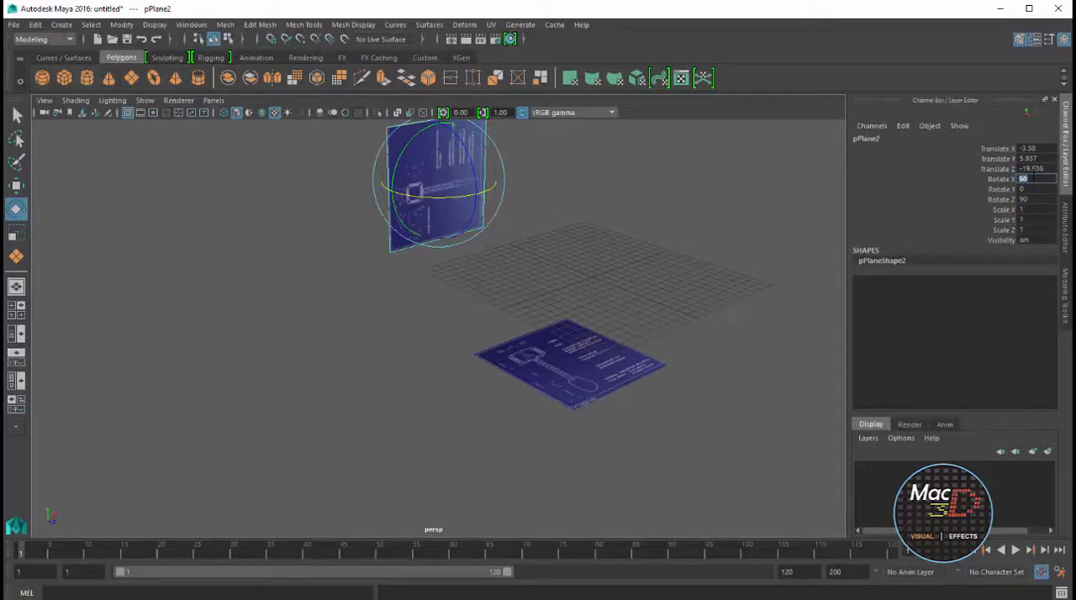
# Rotate the horizontal blueprint plane about its vertical axis by setting its Rotate Y to 90
pyautogui.keyDown('alt'); pyautogui.moveTo(511, 279); pyautogui.dragTo(411, 297); pyautogui.keyUp('alt')
pyautogui.keyDown('alt'); pyautogui.moveTo(476, 288); pyautogui.dragTo(461, 271); pyautogui.keyUp('alt')
pyautogui.click(471, 397)
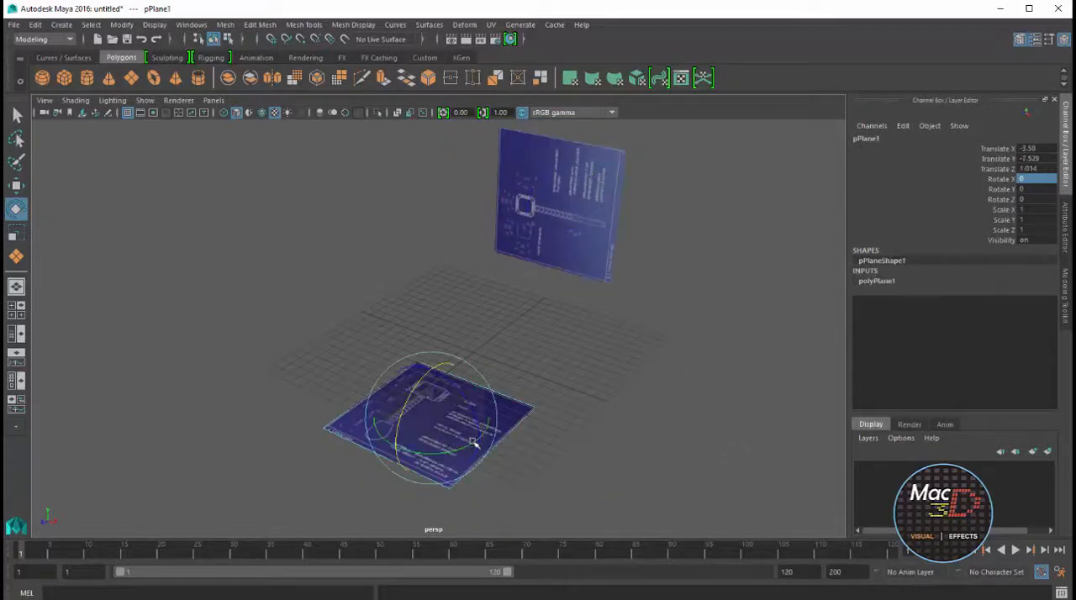
pyautogui.moveTo(476, 444); pyautogui.dragTo(495, 432)
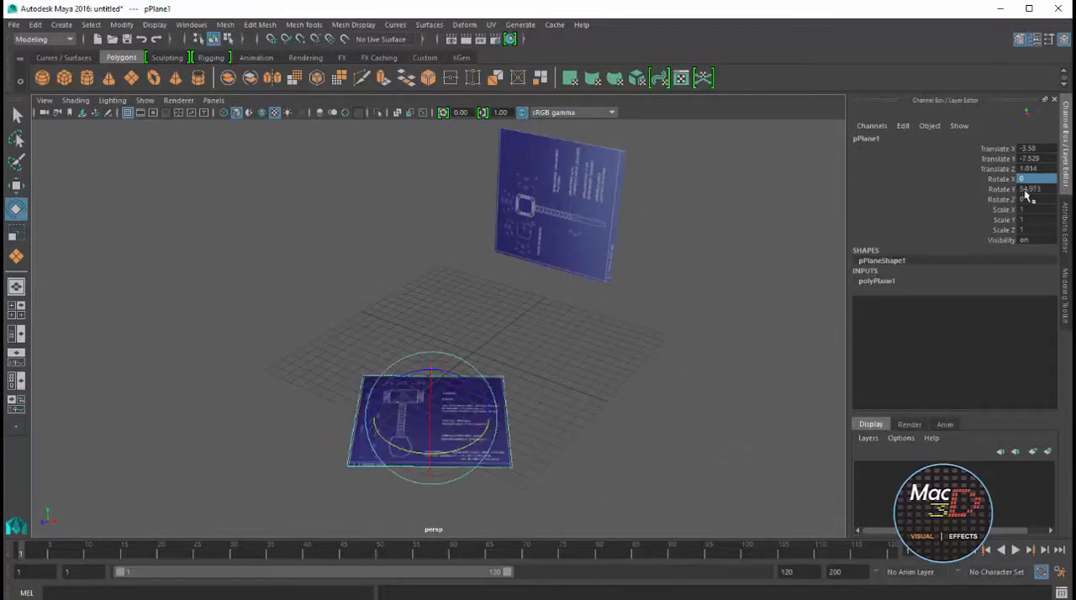
pyautogui.doubleClick(1029, 190)
pyautogui.write('90')
pyautogui.press('Return')
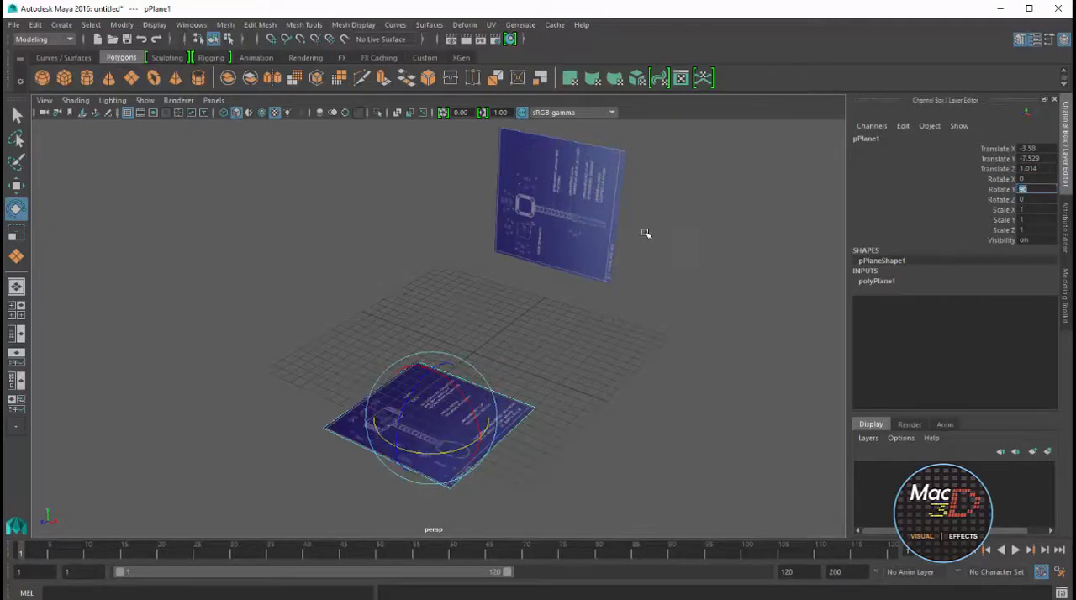
# Examine the orientation of both blueprint planes in perspective and the hammer head and handle up close in the top view
pyautogui.keyDown('alt'); pyautogui.moveTo(646, 234); pyautogui.dragTo(494, 347); pyautogui.keyUp('alt')
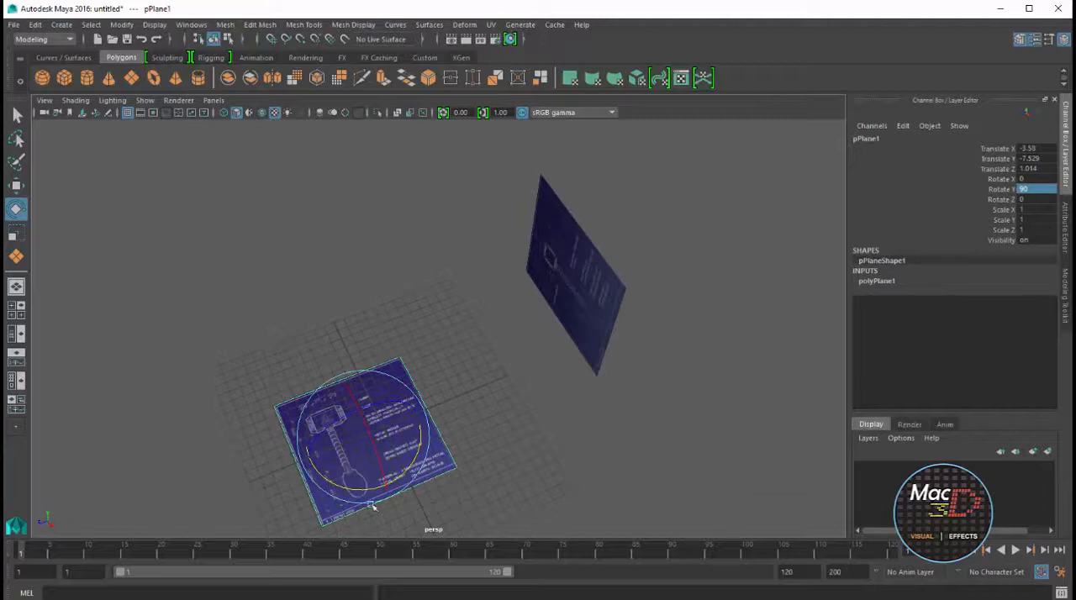
pyautogui.keyDown('alt'); pyautogui.moveTo(351, 494); pyautogui.dragTo(392, 476); pyautogui.keyUp('alt')
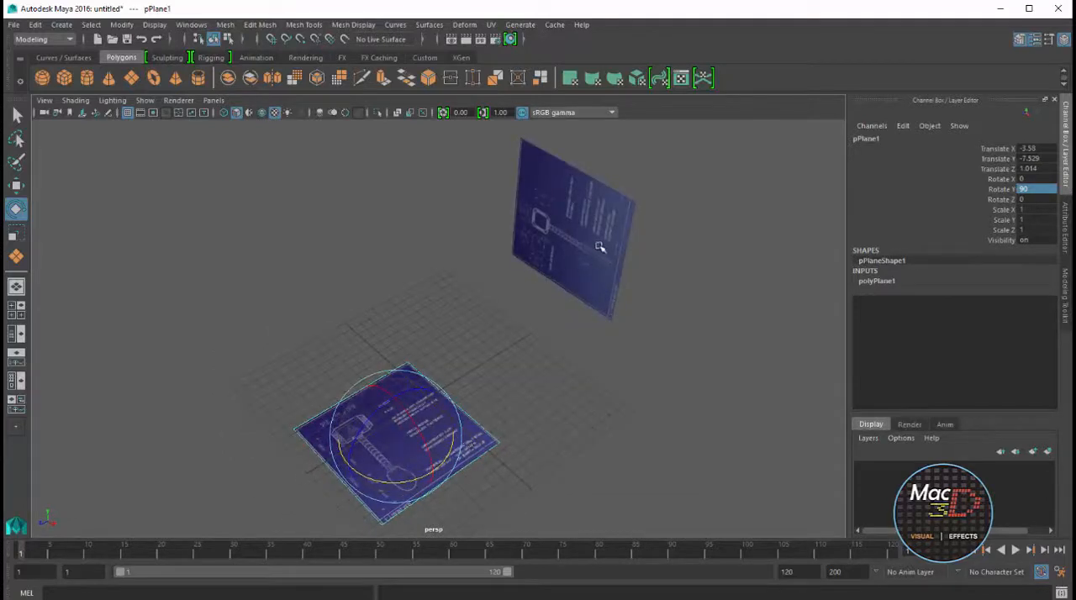
pyautogui.click(750, 279)
pyautogui.press('space')
pyautogui.press('space')
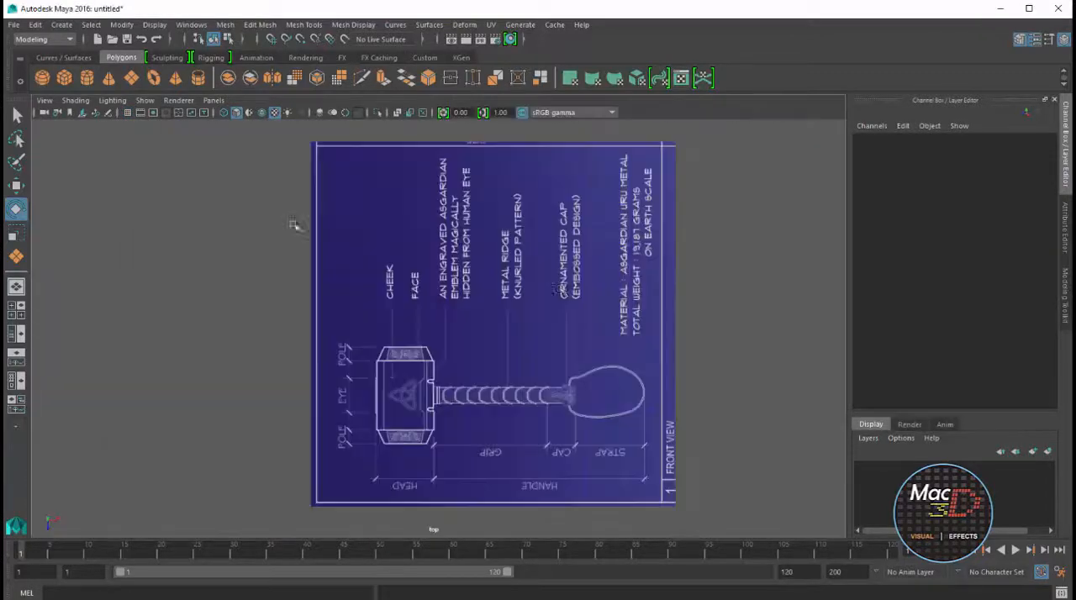
pyautogui.scroll(5, 486, 331)
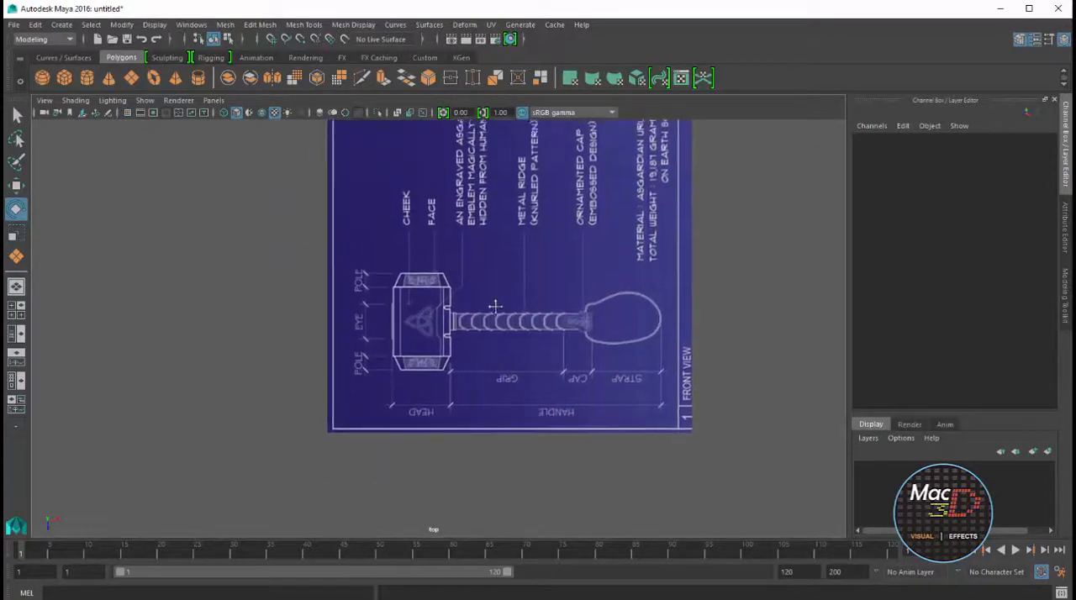
pyautogui.scroll(2, 465, 334)
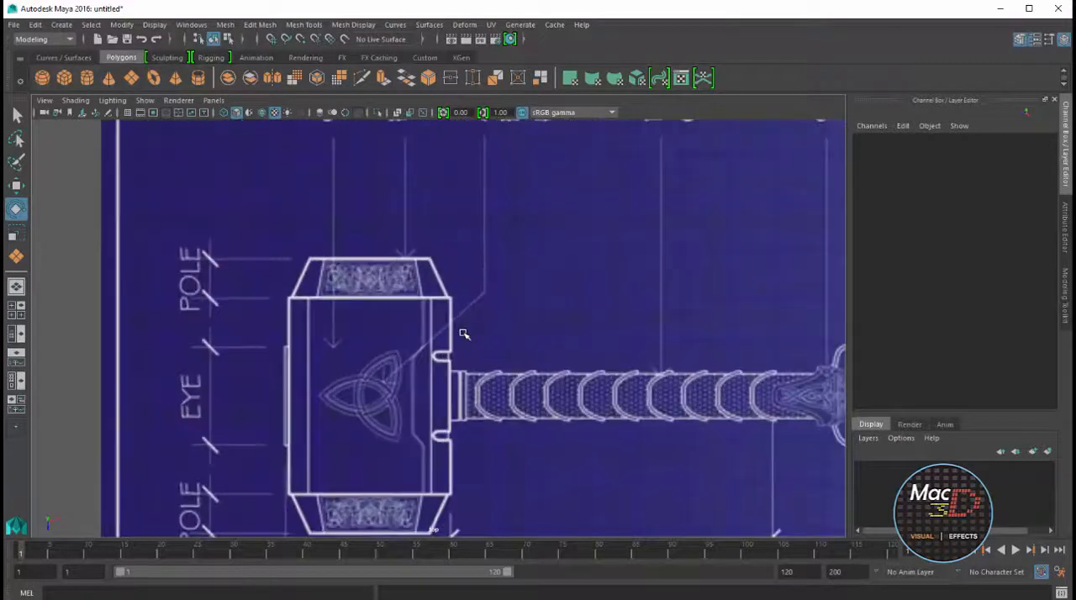
pyautogui.keyDown('alt'); pyautogui.moveTo(473, 309); pyautogui.dragTo(569, 230, button='middle'); pyautogui.keyUp('alt')
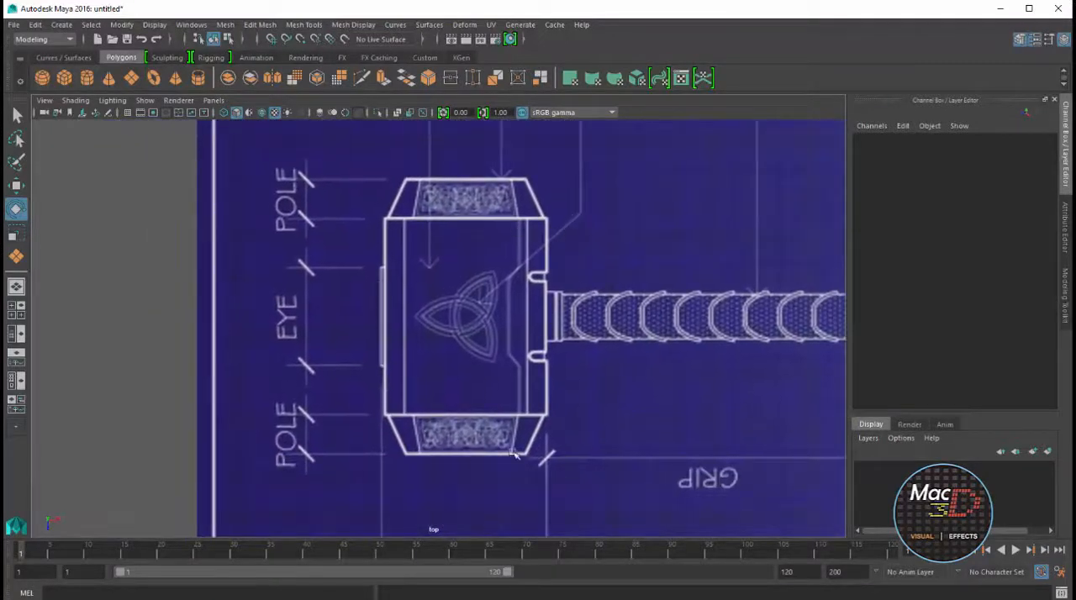
pyautogui.scroll(-4, 538, 326)
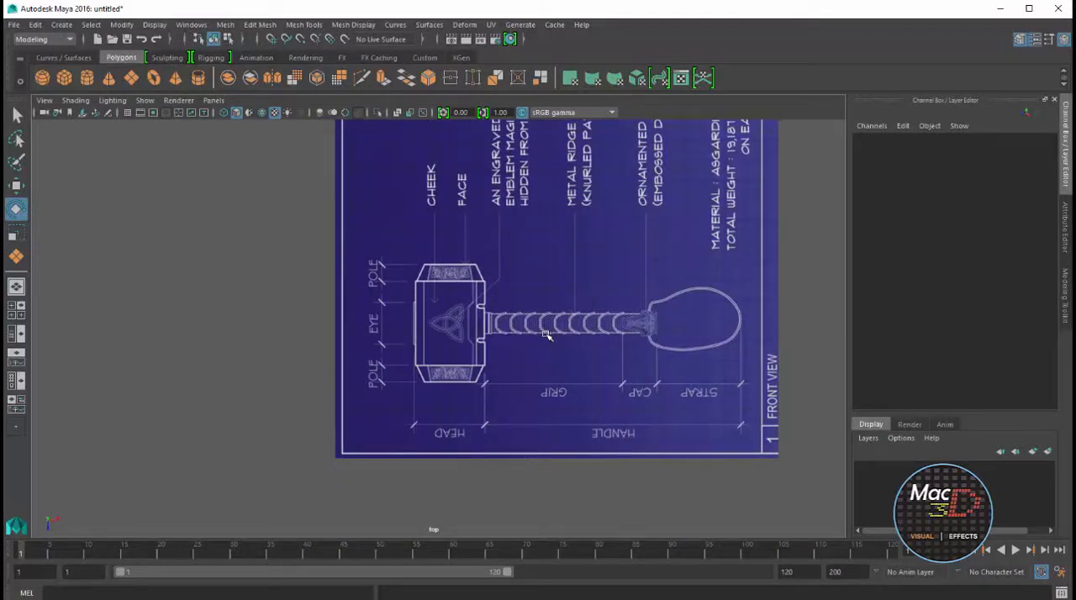
# Create a polygon cube about 2.8 wide, 1.5 high and 2 deep near the grid centre in the perspective view
pyautogui.press('space')
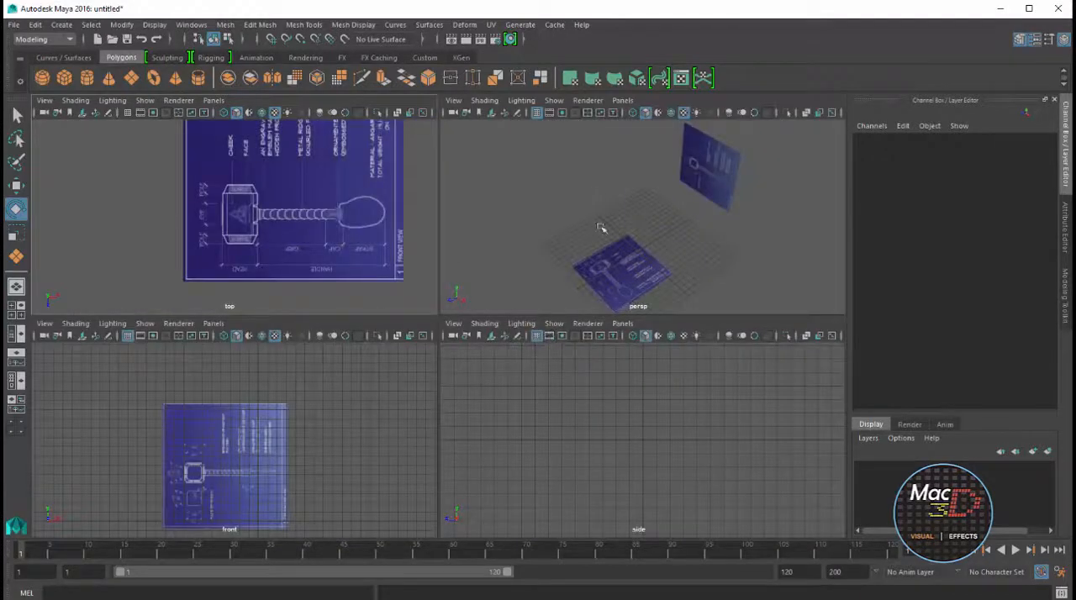
pyautogui.press('space')
pyautogui.scroll(3, 469, 376)
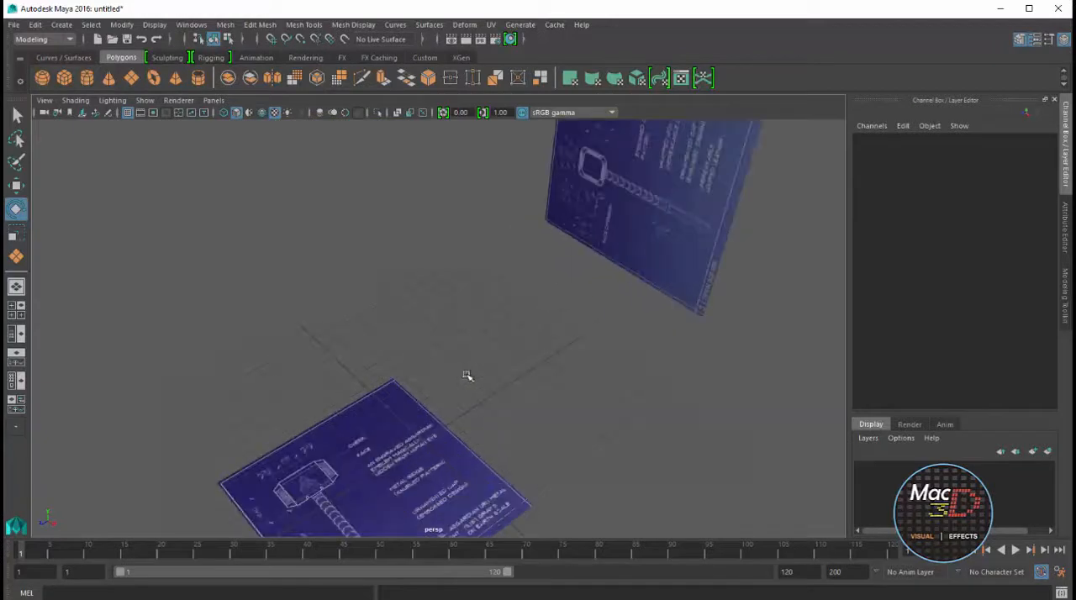
pyautogui.keyDown('alt'); pyautogui.moveTo(469, 375); pyautogui.dragTo(544, 319, button='middle'); pyautogui.keyUp('alt')
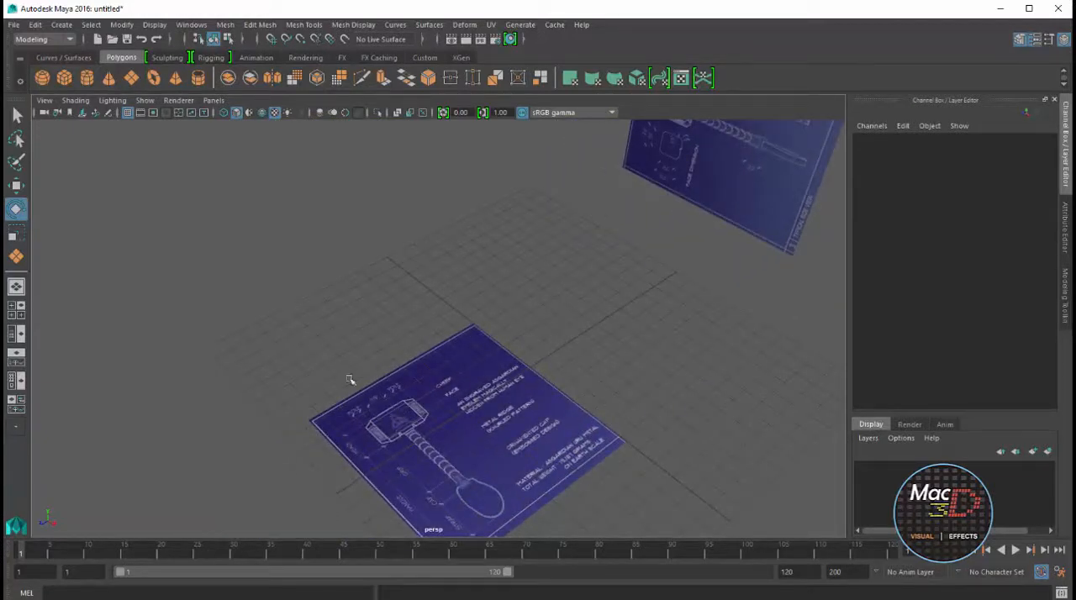
pyautogui.click(64, 78)
pyautogui.moveTo(503, 364); pyautogui.dragTo(555, 358)
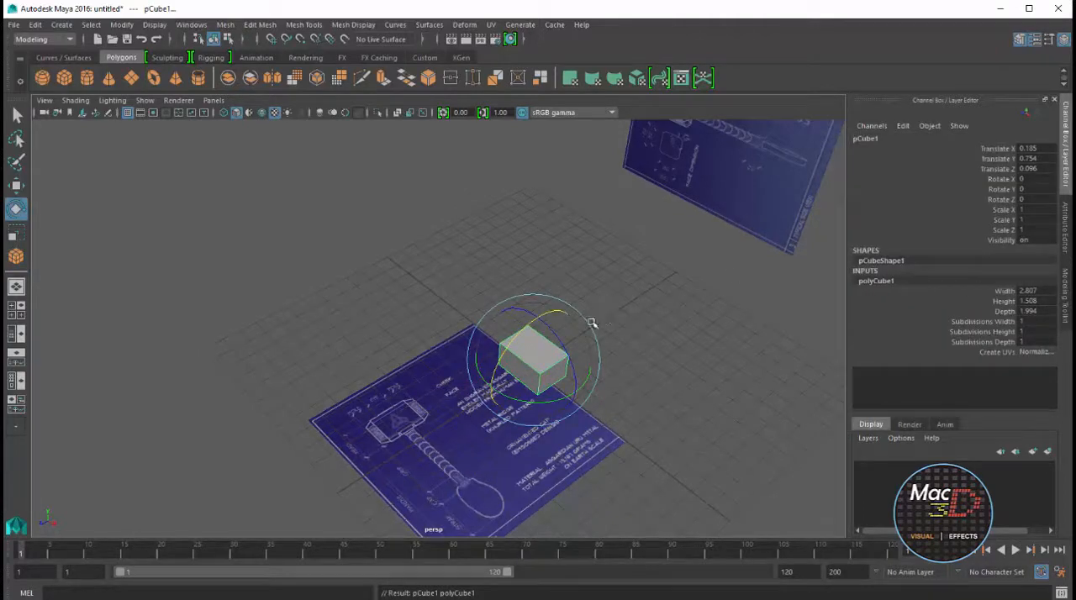
# Move the cube onto the hammer head in the top view and scale it roughly to the head's outline
pyautogui.press('space')
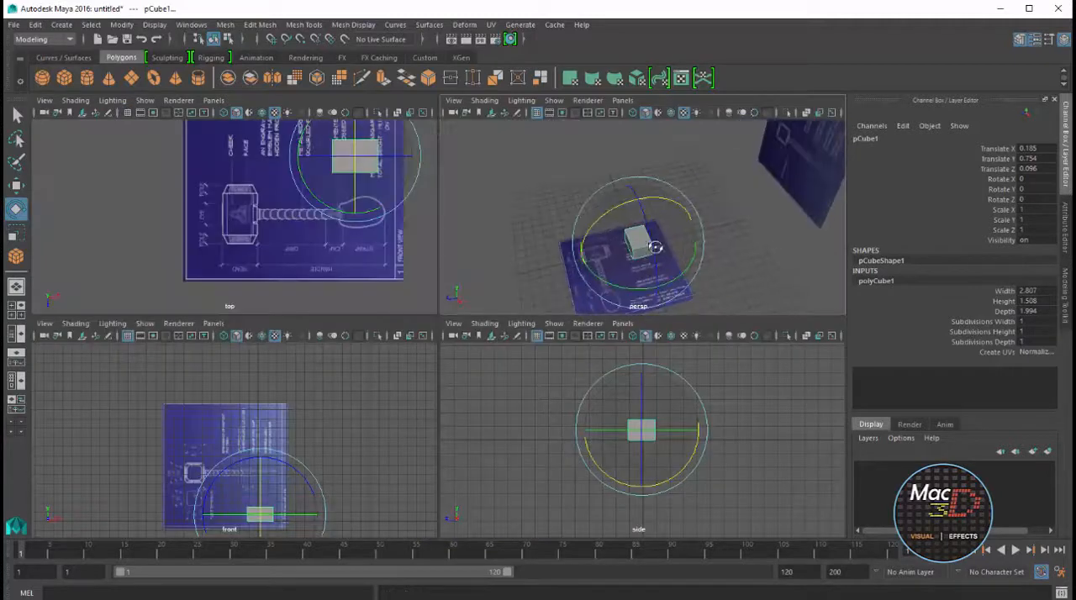
pyautogui.press('space')
pyautogui.press('w')
pyautogui.moveTo(734, 179); pyautogui.dragTo(495, 324)
pyautogui.keyDown('alt'); pyautogui.moveTo(521, 326); pyautogui.dragTo(594, 354, button='middle'); pyautogui.keyUp('alt')
pyautogui.scroll(2, 672, 308)
pyautogui.press('r')
pyautogui.moveTo(612, 339); pyautogui.dragTo(584, 339)
pyautogui.keyDown('alt'); pyautogui.moveTo(614, 339); pyautogui.dragTo(587, 314, button='middle'); pyautogui.keyUp('alt')
# Turn on X-ray in the top view and fit the cube to the head's main block, with Scale X 0.752 and Scale Z 1.284
pyautogui.scroll(3, 689, 329)
pyautogui.press('w')
pyautogui.moveTo(742, 314); pyautogui.dragTo(648, 308)
pyautogui.press('r')
pyautogui.moveTo(586, 372); pyautogui.dragTo(586, 366)
pyautogui.click(397, 112)
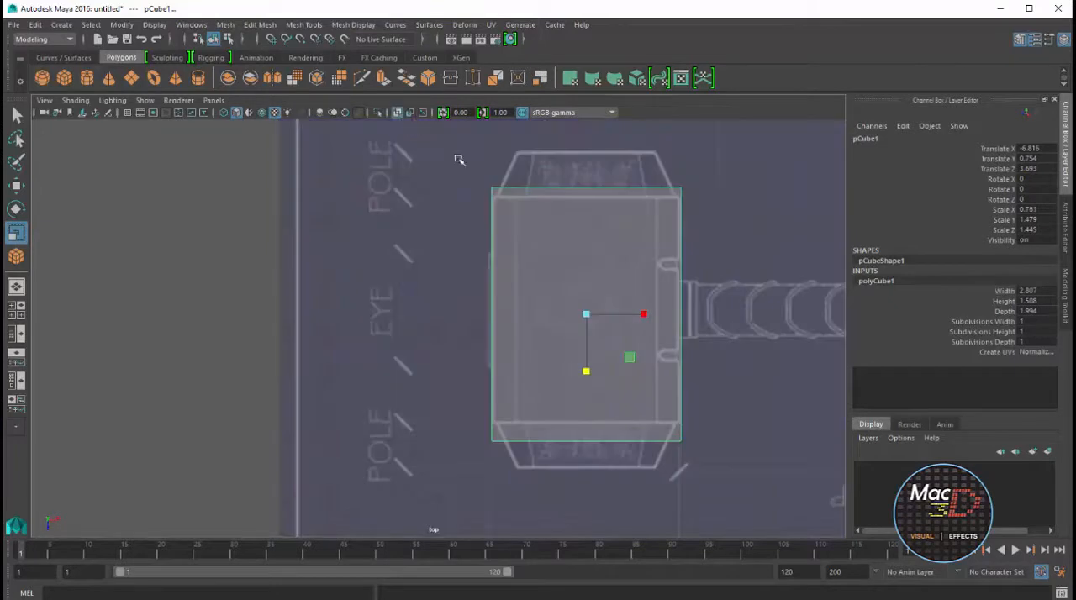
pyautogui.moveTo(587, 371); pyautogui.dragTo(584, 365)
pyautogui.press('w')
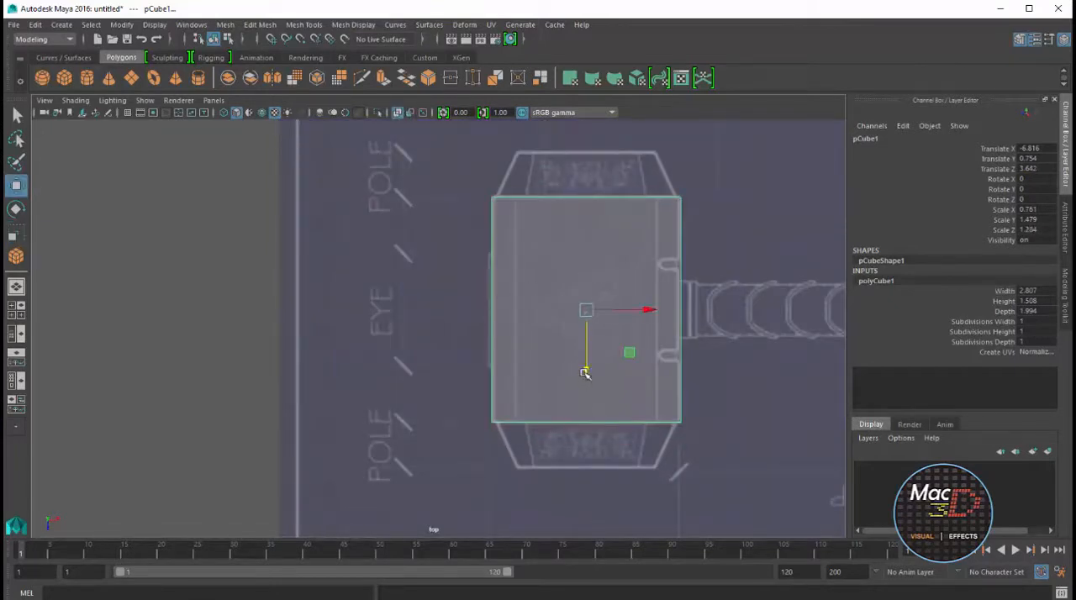
pyautogui.press('r')
pyautogui.moveTo(644, 311); pyautogui.dragTo(644, 312)
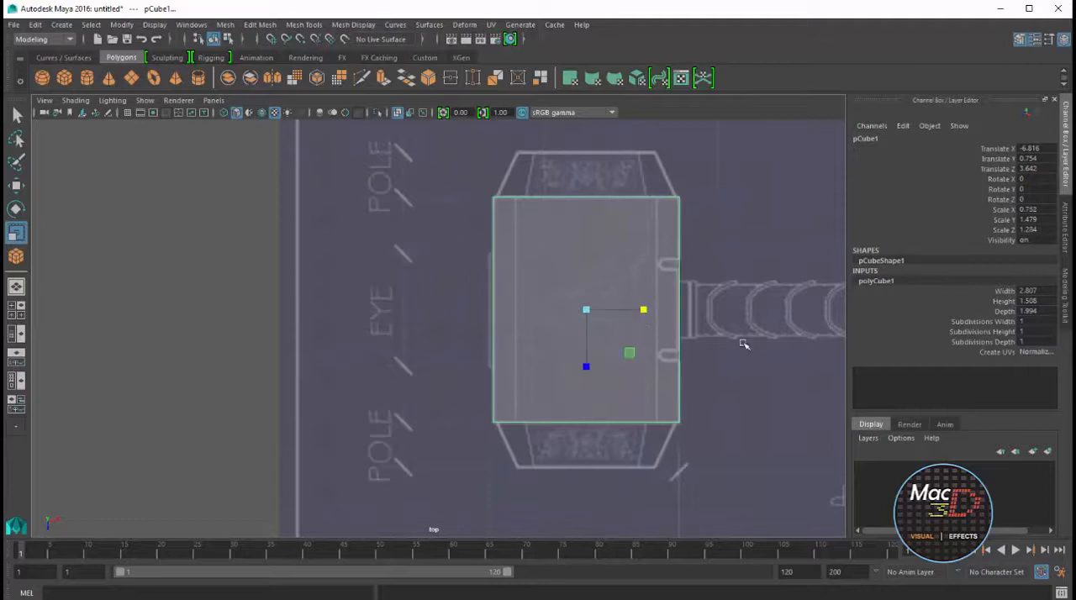
# Turn on textured display in the side view and bring up the front view with the hammer head enlarged
pyautogui.press('space')
pyautogui.press('space')
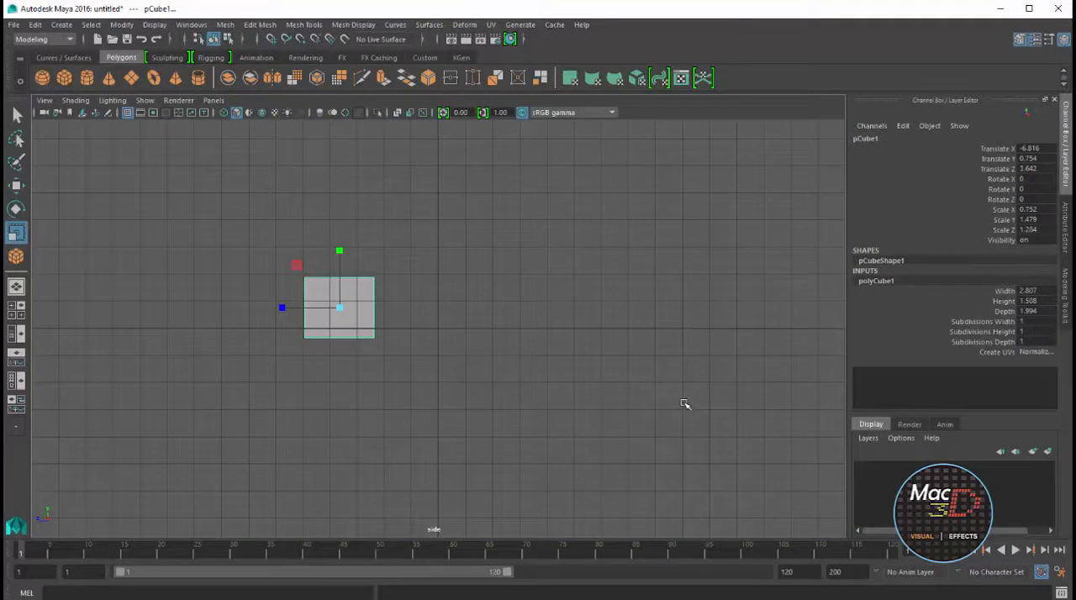
pyautogui.press('6')
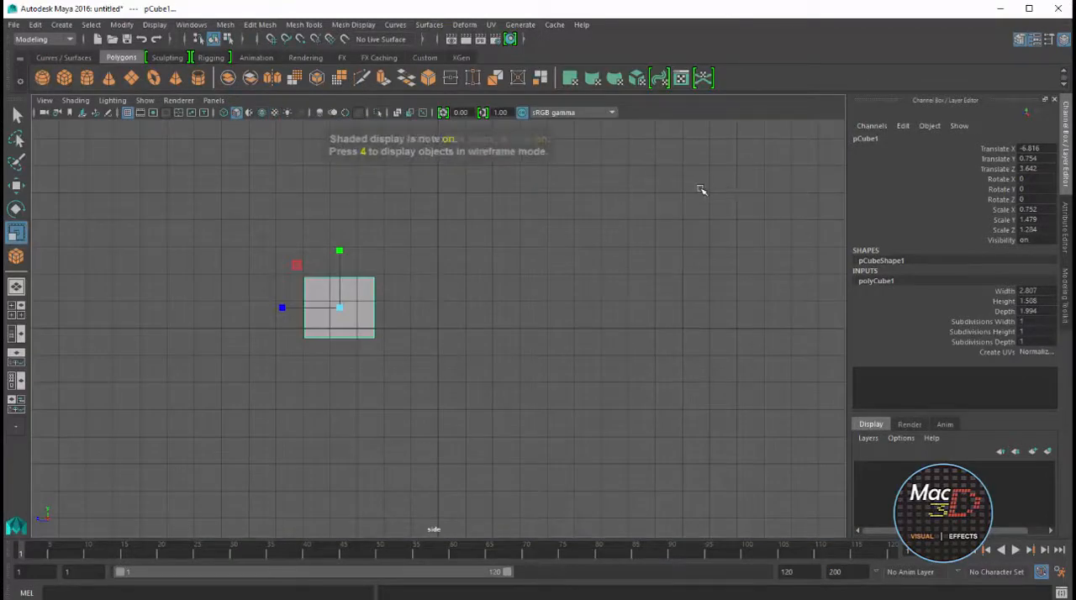
pyautogui.press('space')
pyautogui.press('space')
pyautogui.scroll(6, 314, 407)
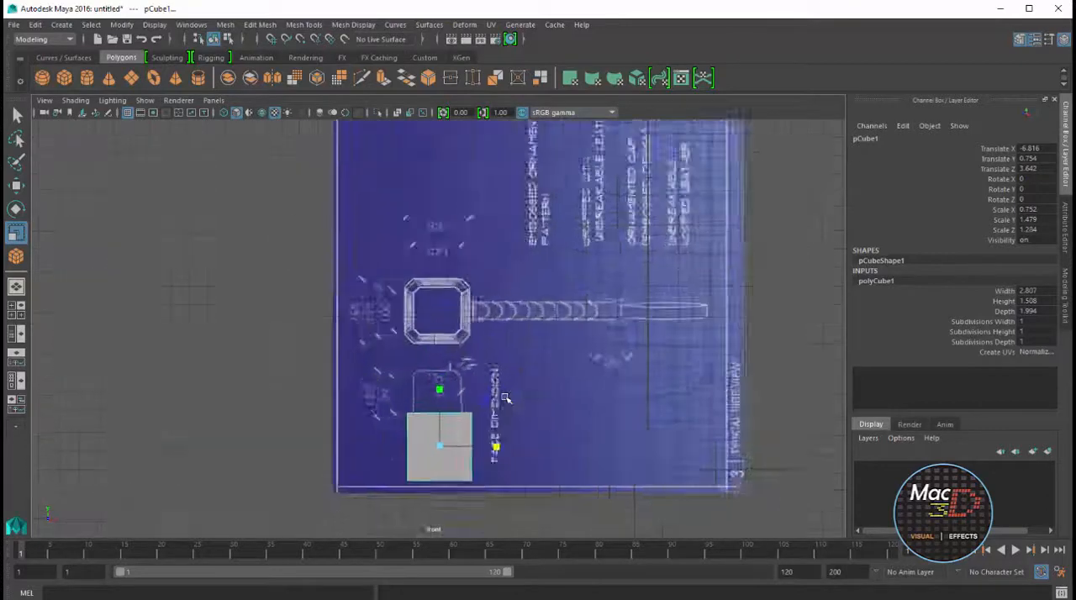
pyautogui.press('w')
pyautogui.moveTo(480, 387); pyautogui.dragTo(481, 217)
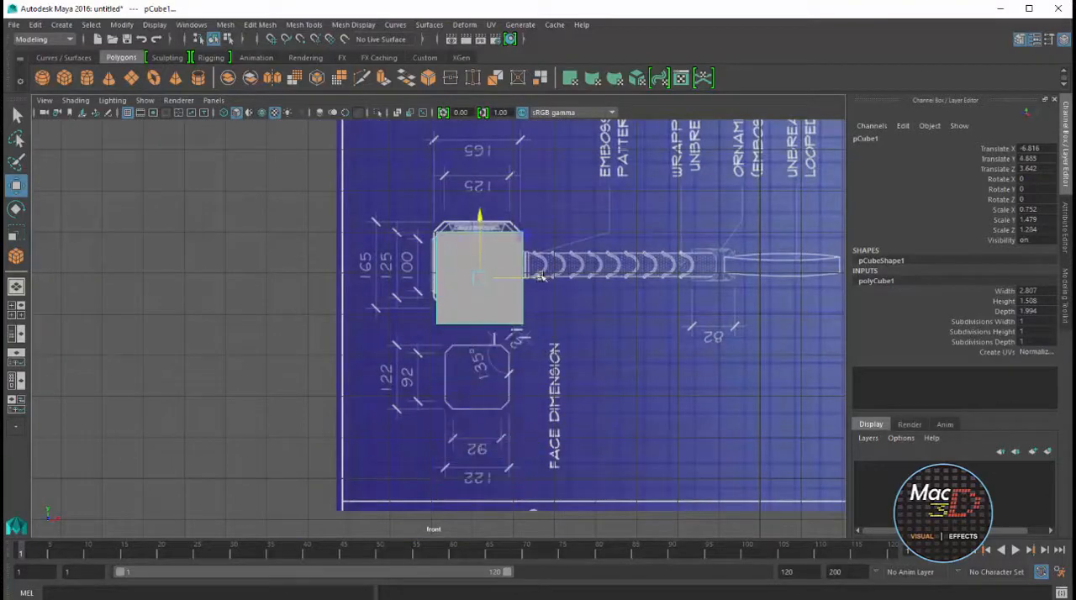
pyautogui.moveTo(539, 277); pyautogui.dragTo(577, 278)
pyautogui.hotkey('ctrl', 'z')
pyautogui.hotkey('ctrl', 'z')
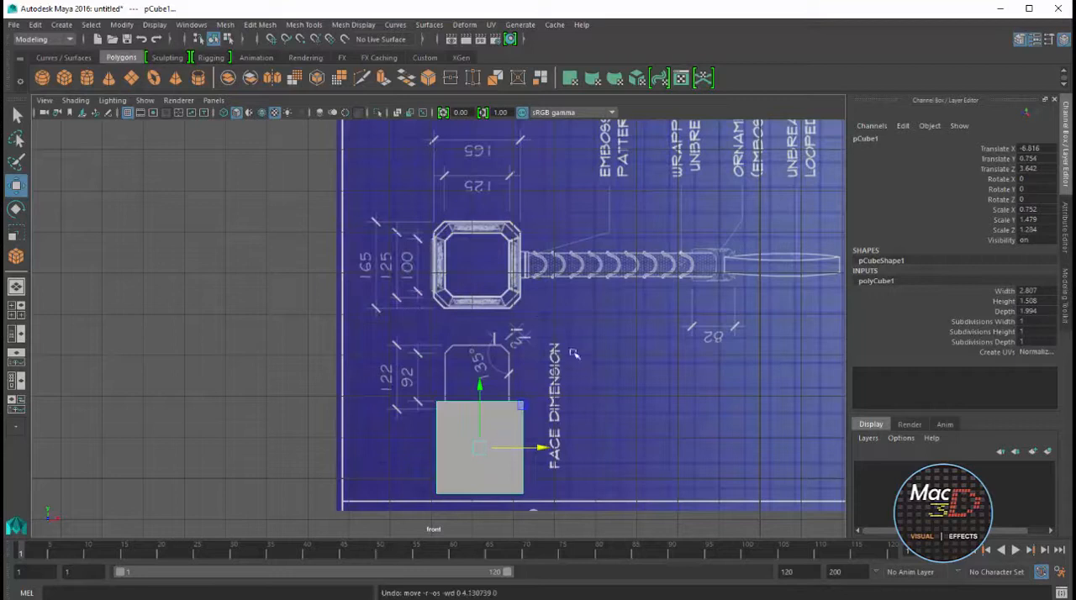
# Raise the cube partway over the hammer head in the front view and shift the blueprint plane horizontally to line up with its sides
pyautogui.moveTo(480, 387); pyautogui.dragTo(480, 233)
pyautogui.scroll(3, 631, 262)
pyautogui.keyDown('alt'); pyautogui.moveTo(627, 264); pyautogui.dragTo(517, 370, button='middle'); pyautogui.keyUp('alt')
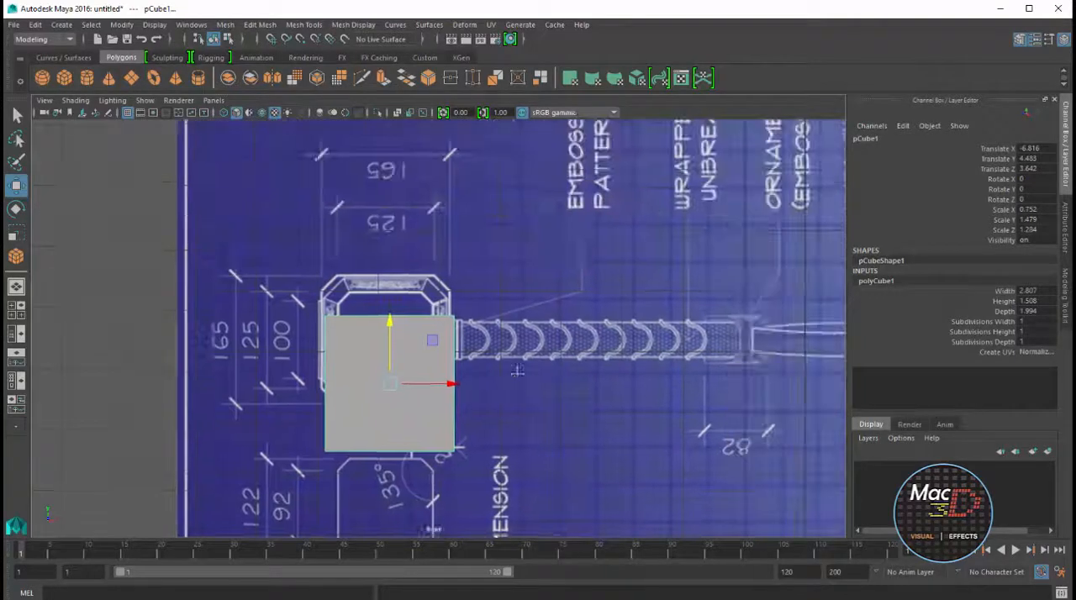
pyautogui.click(528, 363)
pyautogui.moveTo(650, 294); pyautogui.dragTo(651, 294)
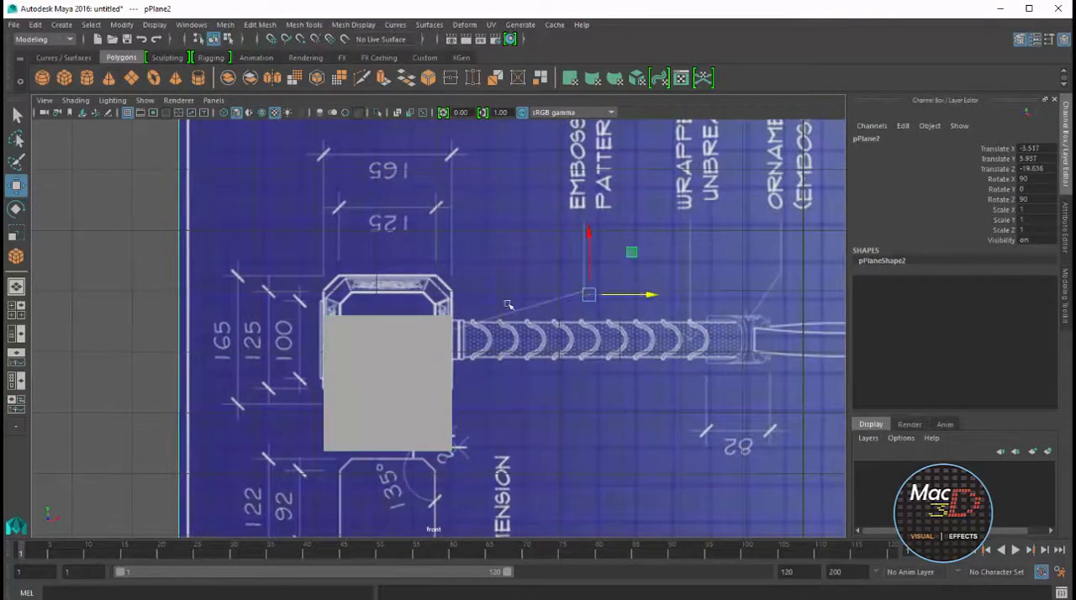
# Turn on X-ray in the front view and fit the cube vertically to the head, with Translate Y 5.196 and Scale Y 1.414
pyautogui.click(412, 365)
pyautogui.moveTo(389, 338); pyautogui.dragTo(389, 295)
pyautogui.click(398, 113)
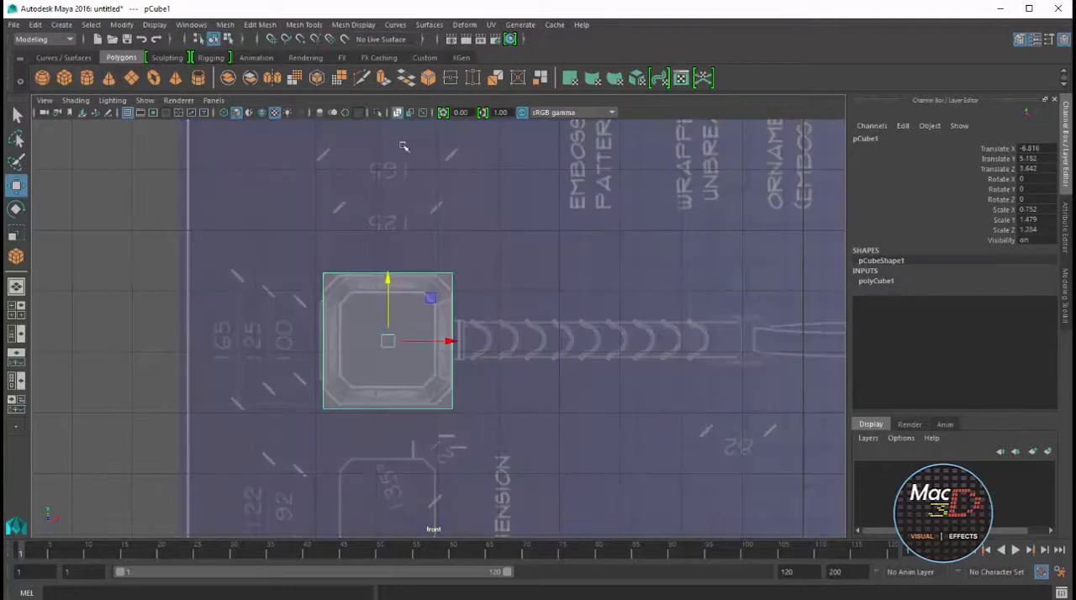
pyautogui.scroll(4, 396, 319)
pyautogui.keyDown('alt'); pyautogui.moveTo(284, 333); pyautogui.dragTo(475, 314, button='middle'); pyautogui.keyUp('alt')
pyautogui.moveTo(519, 277); pyautogui.dragTo(519, 278)
pyautogui.press('r')
pyautogui.press('w')
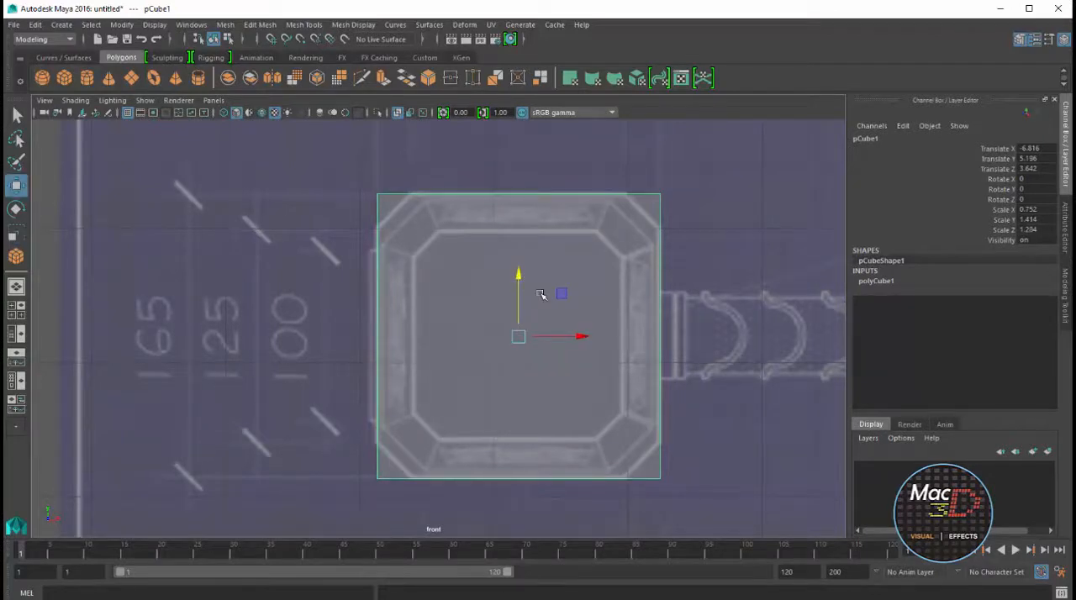
# Examine the fitted cube in the perspective view and against the hammer head in the top view
pyautogui.press('space')
pyautogui.press('f')
pyautogui.moveTo(569, 187)
pyautogui.keyDown('alt'); pyautogui.mouseDown()
pyautogui.moveTo(588, 193)
pyautogui.moveTo(555, 181)
pyautogui.moveTo(590, 189)
pyautogui.mouseUp(); pyautogui.keyUp('alt')
pyautogui.press('space')
pyautogui.keyDown('alt'); pyautogui.click(615, 303); pyautogui.keyUp('alt')
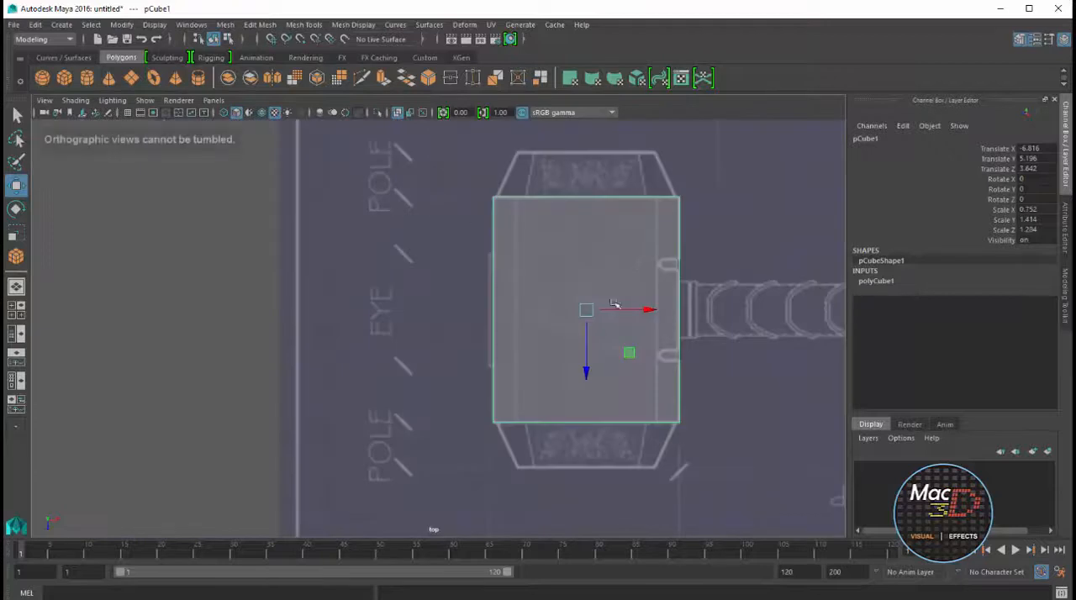
pyautogui.press('space')
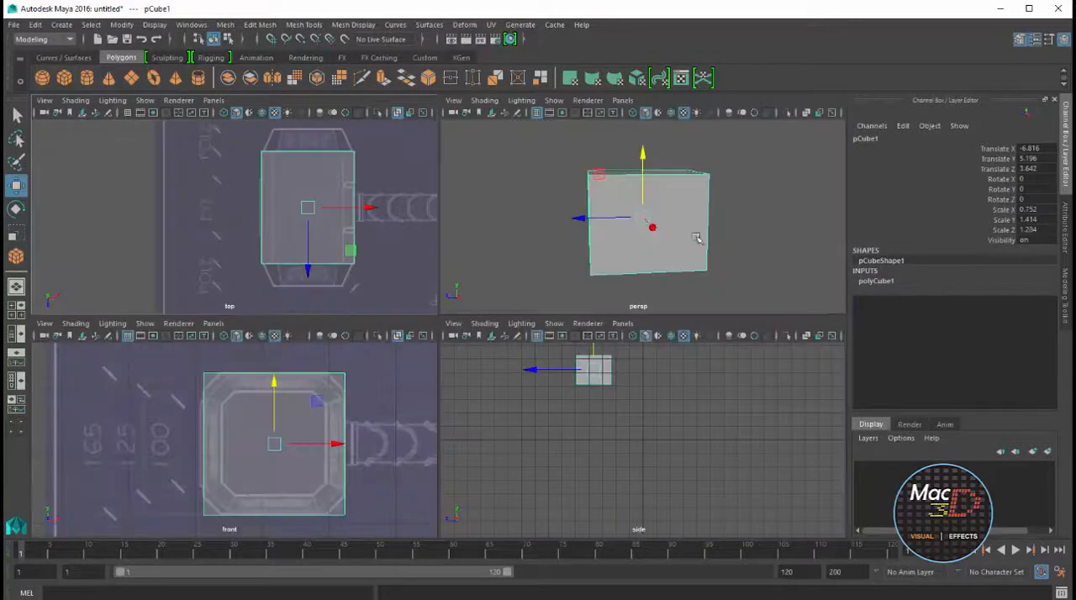
pyautogui.keyDown('alt'); pyautogui.moveTo(740, 211); pyautogui.dragTo(838, 230); pyautogui.keyUp('alt')
pyautogui.hotkey('ctrl', 'a')
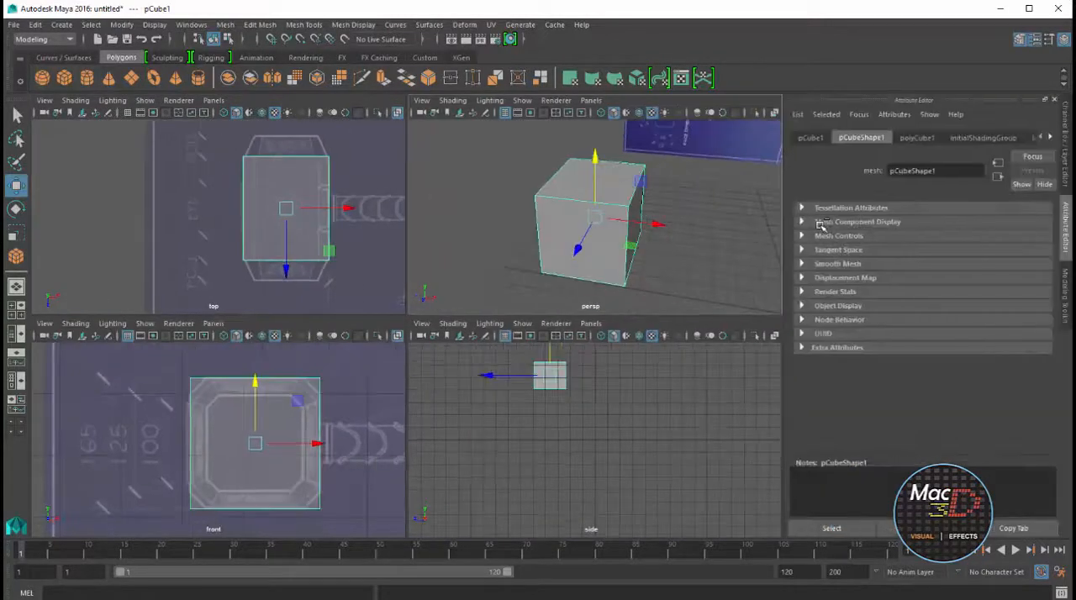
pyautogui.hotkey('ctrl', 'a')
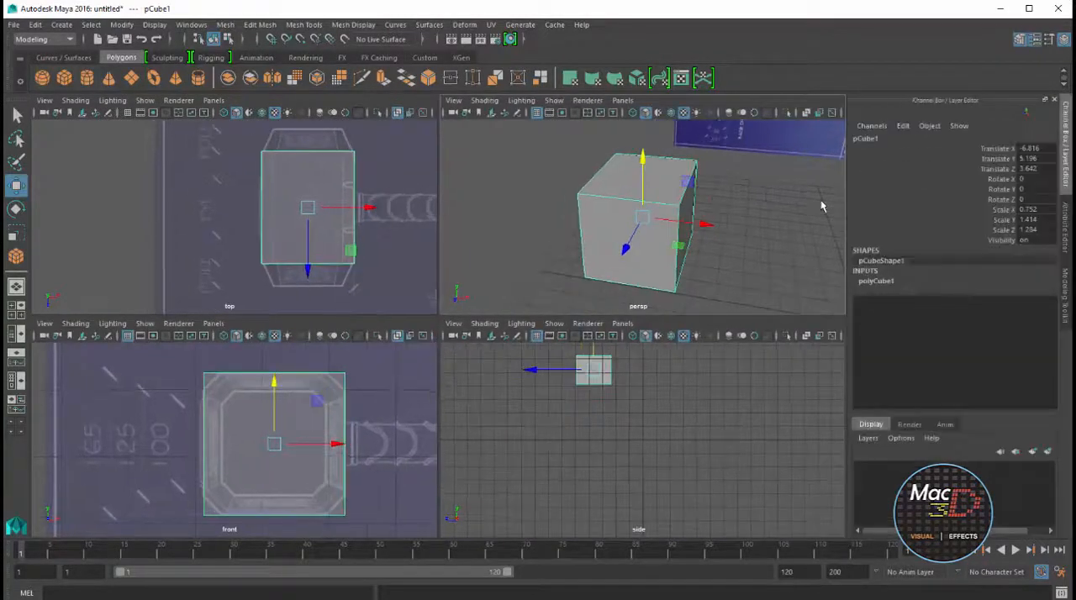
# Set the cube's width, height and depth subdivisions to 5
pyautogui.click(877, 282)
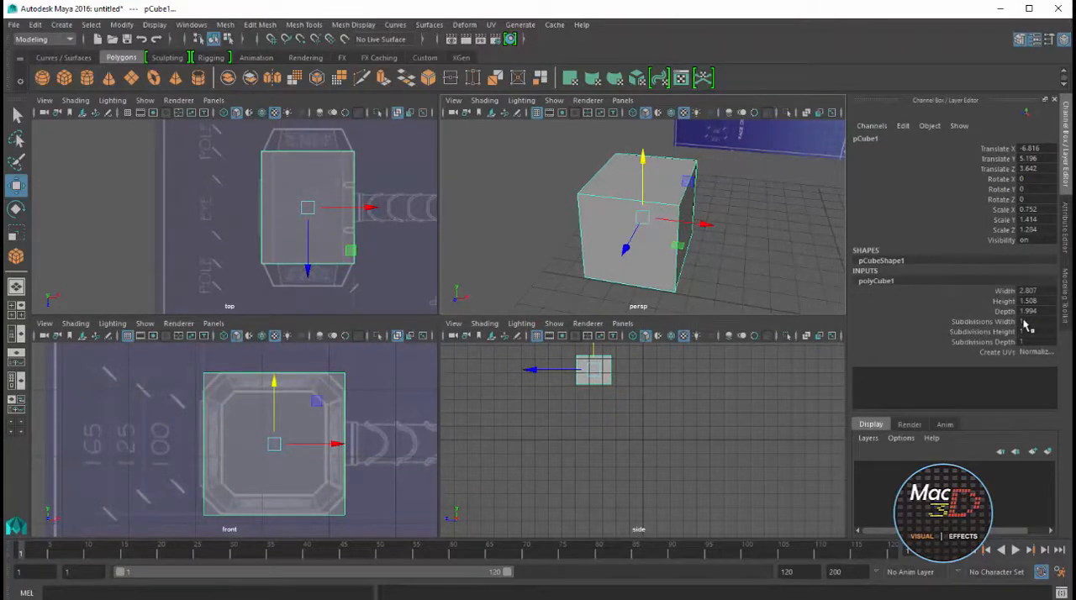
pyautogui.moveTo(1026, 324); pyautogui.dragTo(1028, 342)
pyautogui.write('5')
pyautogui.press('Return')
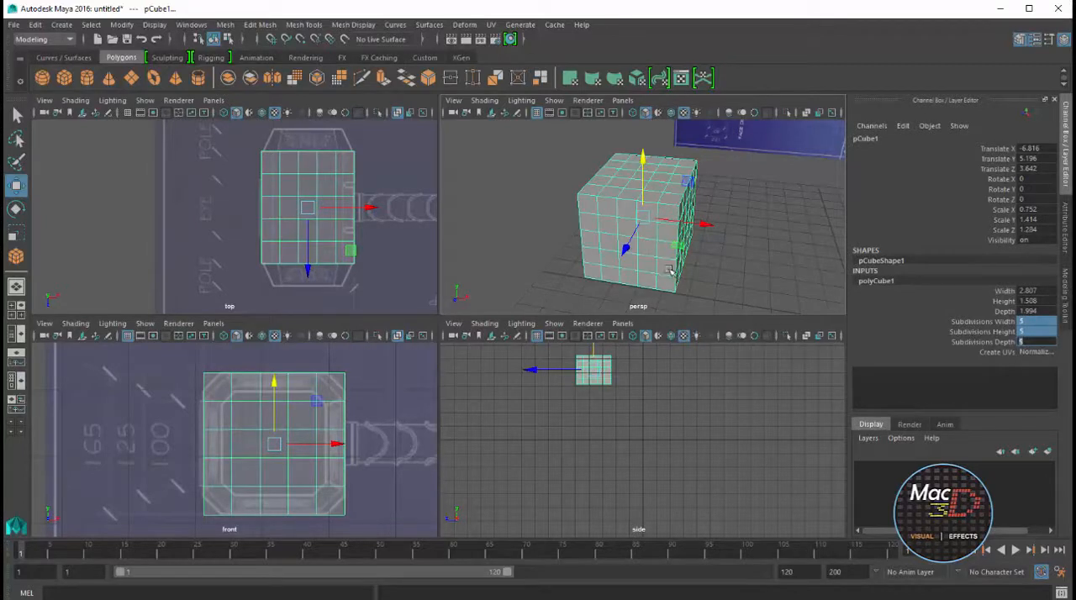
# Select the full length of all four corner edges running along the cube's depth
pyautogui.keyDown('alt'); pyautogui.moveTo(692, 205); pyautogui.dragTo(717, 207); pyautogui.keyUp('alt')
pyautogui.press('space')
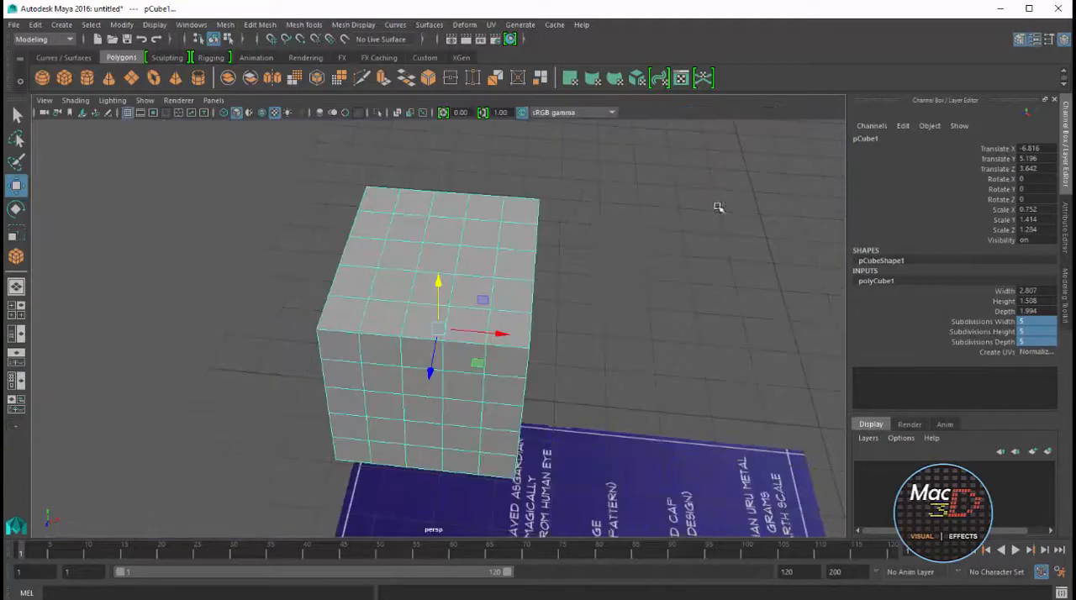
pyautogui.scroll(5, 613, 272)
pyautogui.moveTo(560, 265); pyautogui.dragTo(565, 234, button='right')
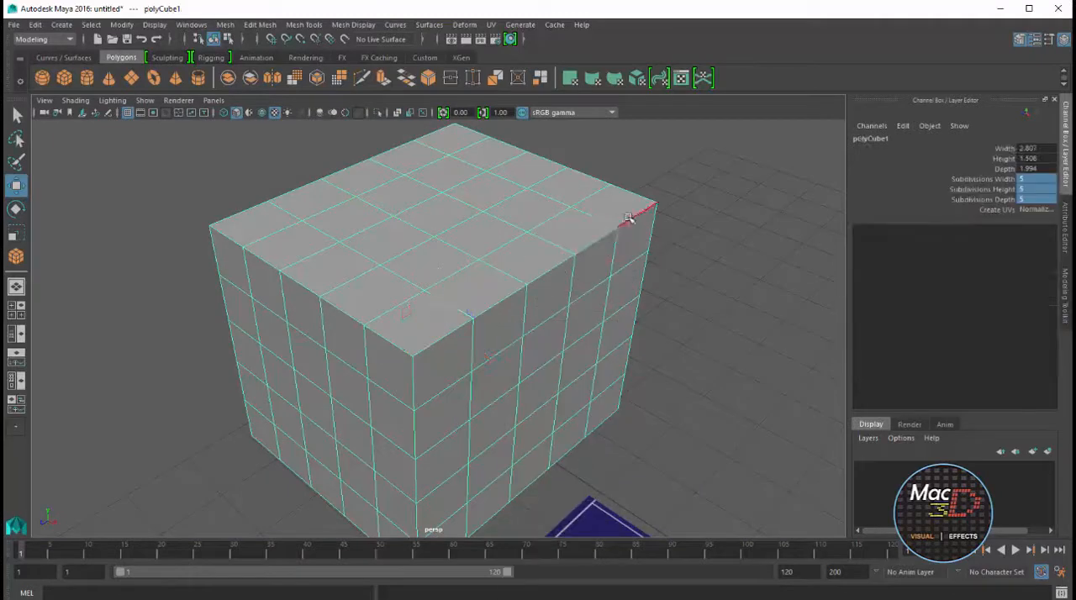
pyautogui.click(629, 221)
pyautogui.click(533, 267)
pyautogui.keyDown('alt'); pyautogui.moveTo(532, 268); pyautogui.dragTo(253, 268); pyautogui.keyUp('alt')
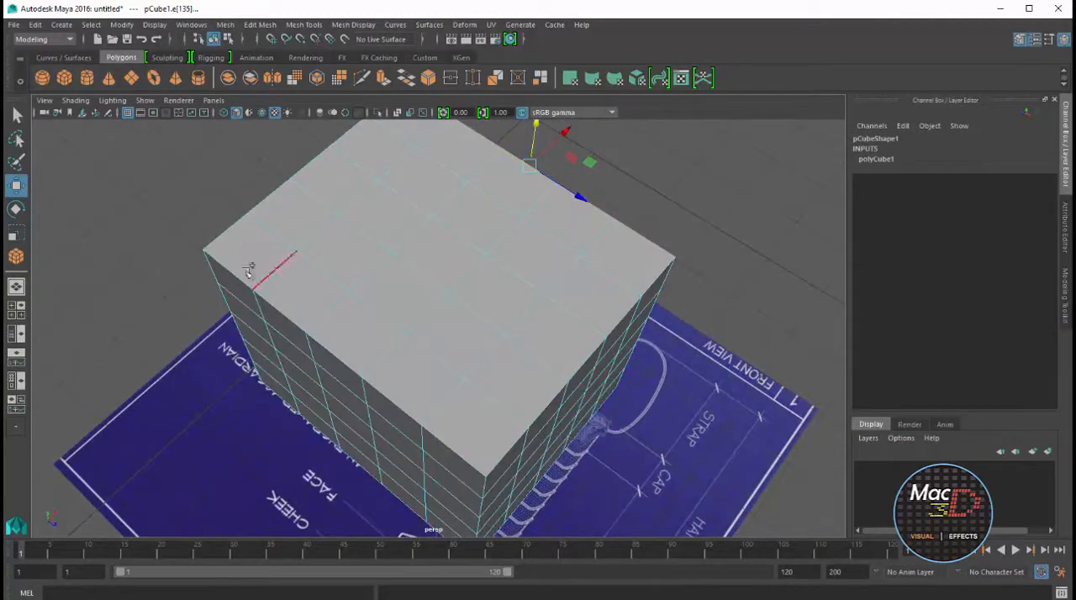
pyautogui.click(445, 439)
pyautogui.keyDown('alt'); pyautogui.moveTo(447, 432); pyautogui.dragTo(471, 345); pyautogui.keyUp('alt')
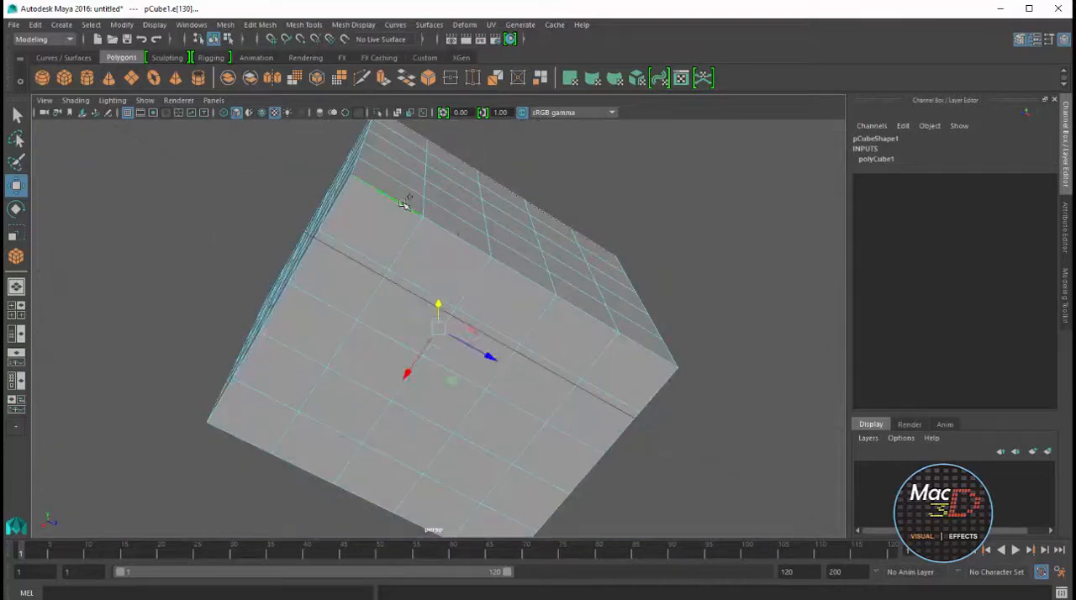
pyautogui.keyDown('alt'); pyautogui.moveTo(492, 428); pyautogui.dragTo(630, 337); pyautogui.keyUp('alt')
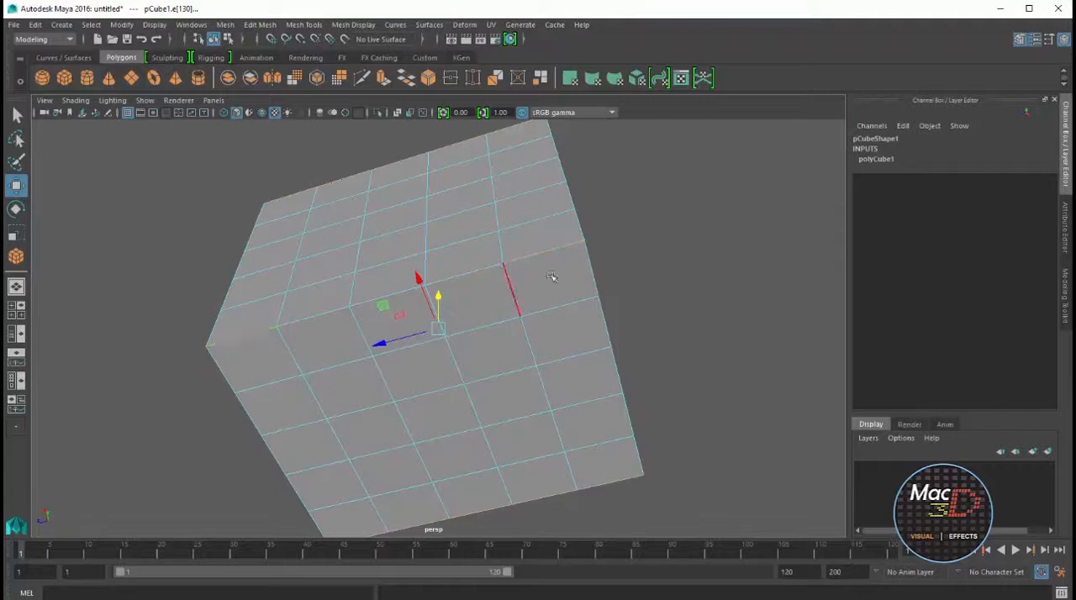
pyautogui.keyDown('alt'); pyautogui.moveTo(552, 278); pyautogui.dragTo(571, 235); pyautogui.keyUp('alt')
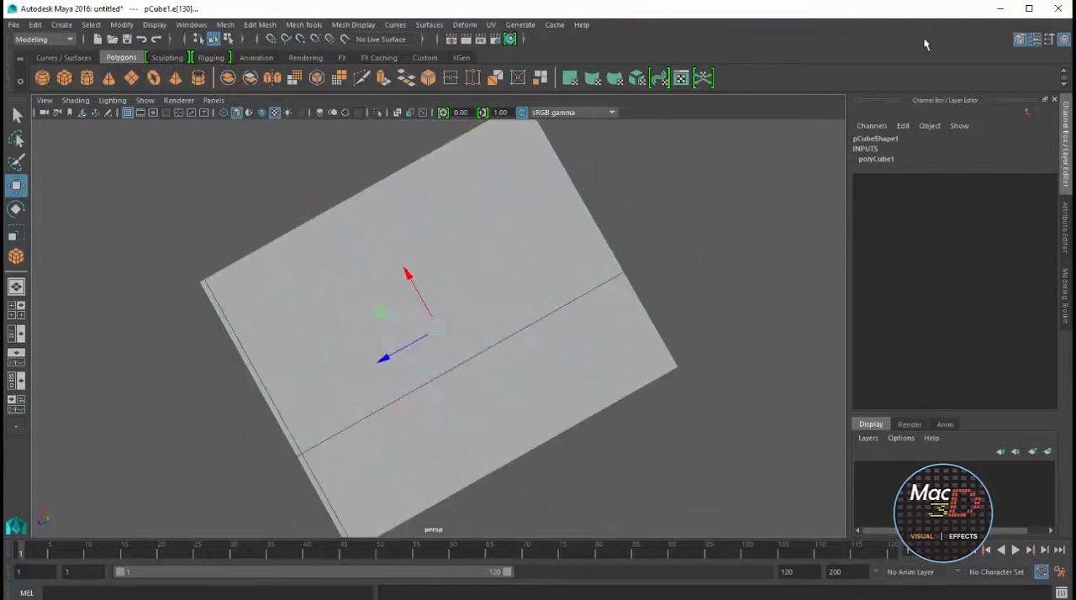
# Bevel the four selected lengthwise corner edges of the cube
pyautogui.click(1019, 40)
pyautogui.click(1020, 39)
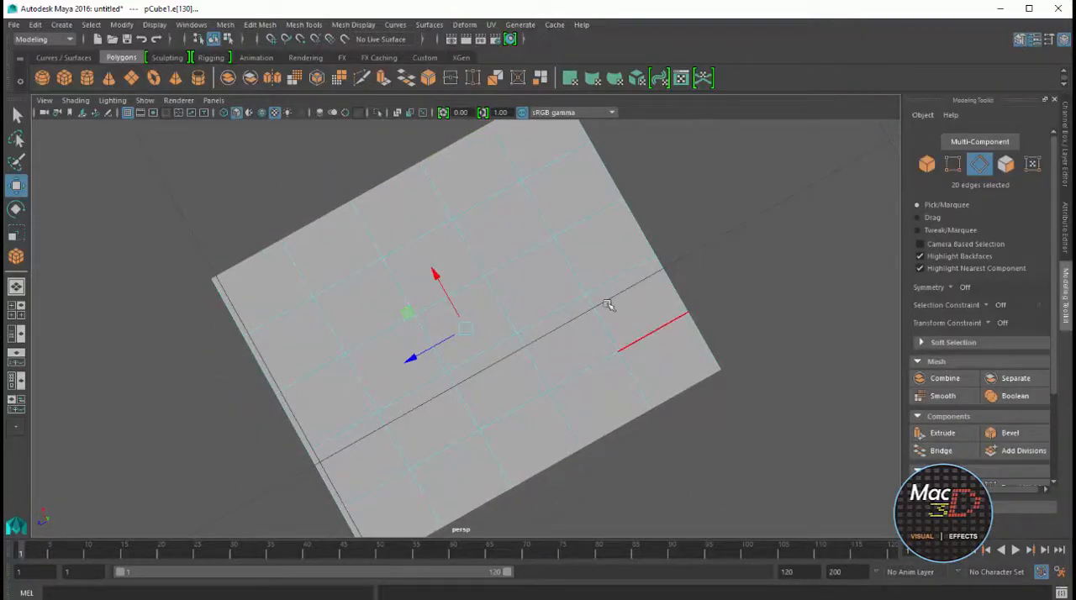
pyautogui.keyDown('alt'); pyautogui.moveTo(676, 336); pyautogui.dragTo(782, 311); pyautogui.keyUp('alt')
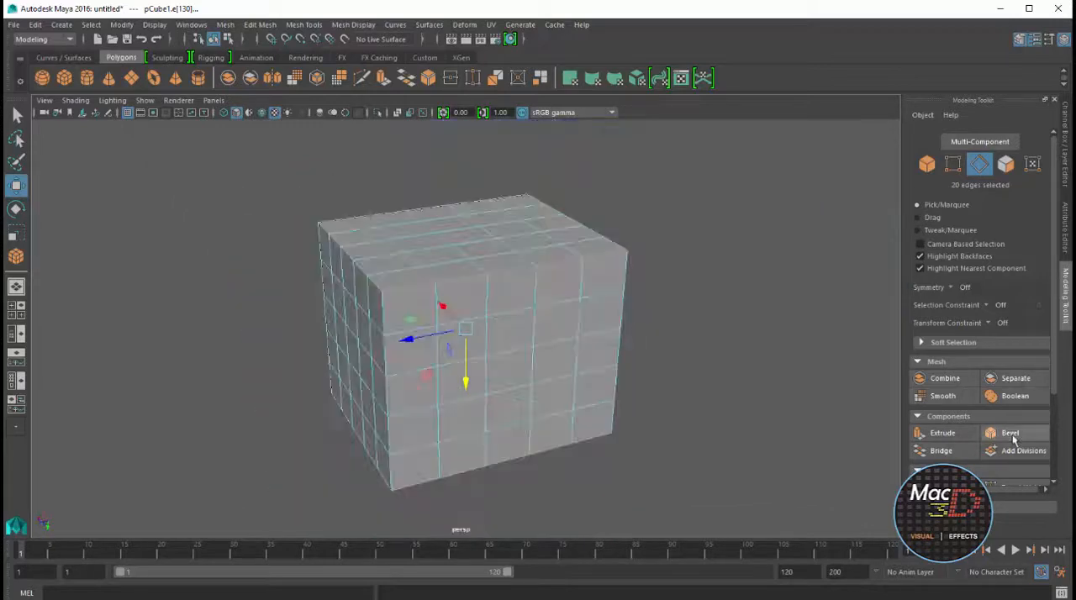
pyautogui.click(1012, 435)
pyautogui.keyDown('alt'); pyautogui.moveTo(632, 212); pyautogui.dragTo(673, 214); pyautogui.keyUp('alt')
# Set the bevel's Fraction to 0.6, matching the corners against the blueprints in the top and front views
pyautogui.press('space')
pyautogui.press('space')
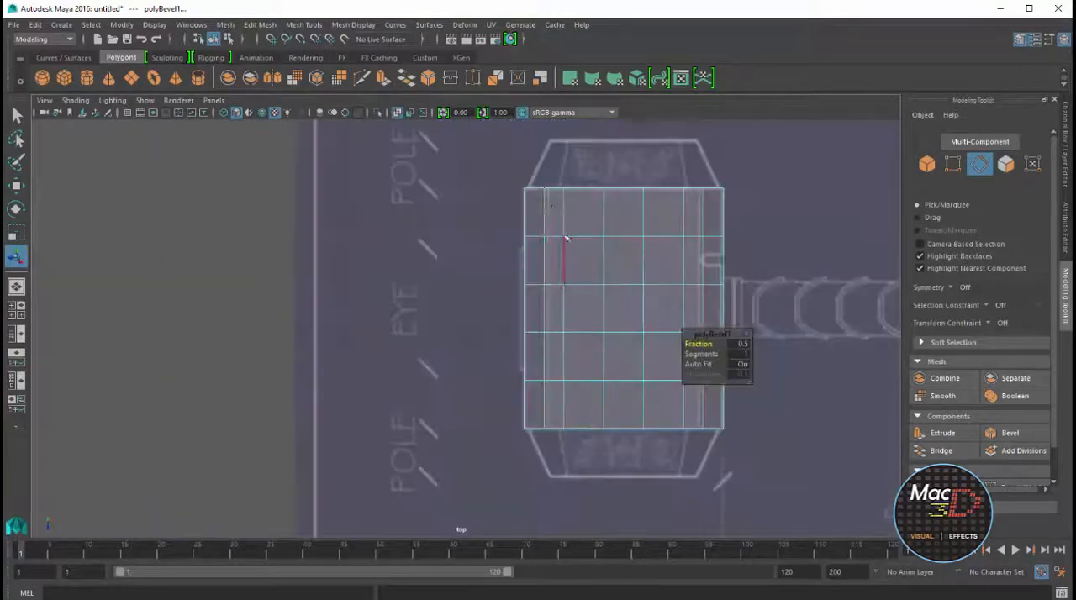
pyautogui.moveTo(700, 349); pyautogui.dragTo(702, 347)
pyautogui.press('space')
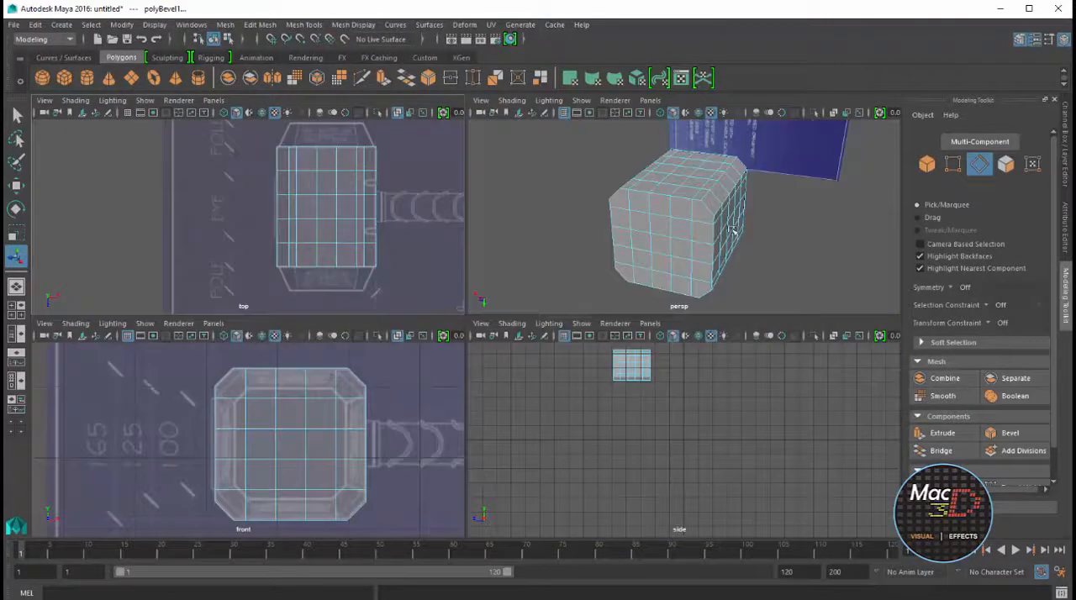
pyautogui.keyDown('alt'); pyautogui.moveTo(732, 214); pyautogui.dragTo(710, 212); pyautogui.keyUp('alt')
pyautogui.press('space')
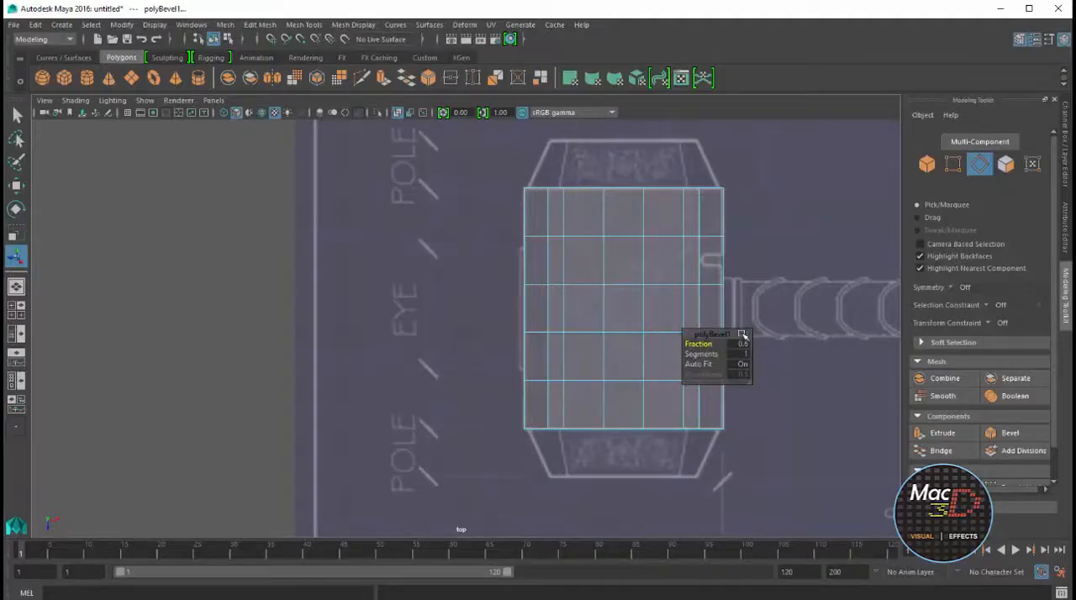
pyautogui.press('w')
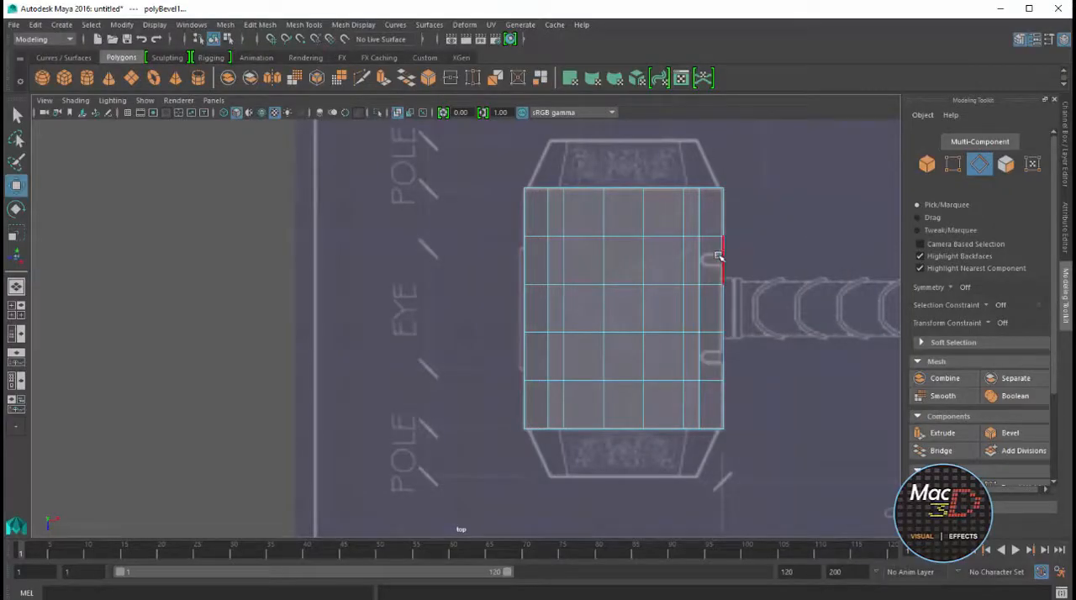
# Examine the blueprint's head details in the top view with X-ray off and the cube temporarily hidden, then restore both
pyautogui.scroll(6, 718, 240)
pyautogui.keyDown('alt'); pyautogui.moveTo(776, 251); pyautogui.dragTo(531, 292, button='middle'); pyautogui.keyUp('alt')
pyautogui.scroll(-8, 538, 294)
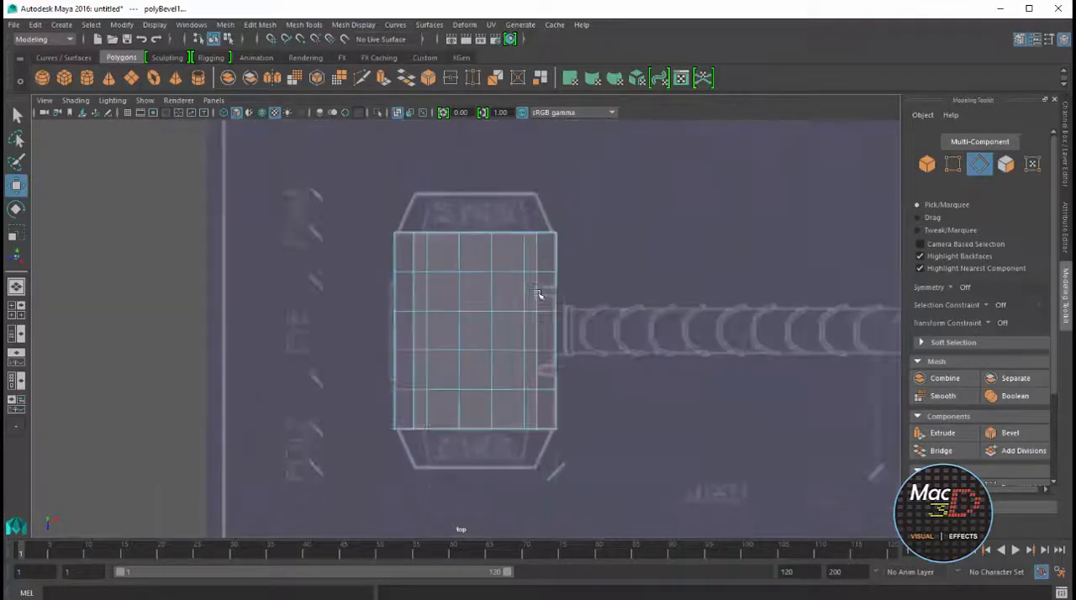
pyautogui.scroll(3, 543, 291)
pyautogui.click(397, 113)
pyautogui.press('F8')
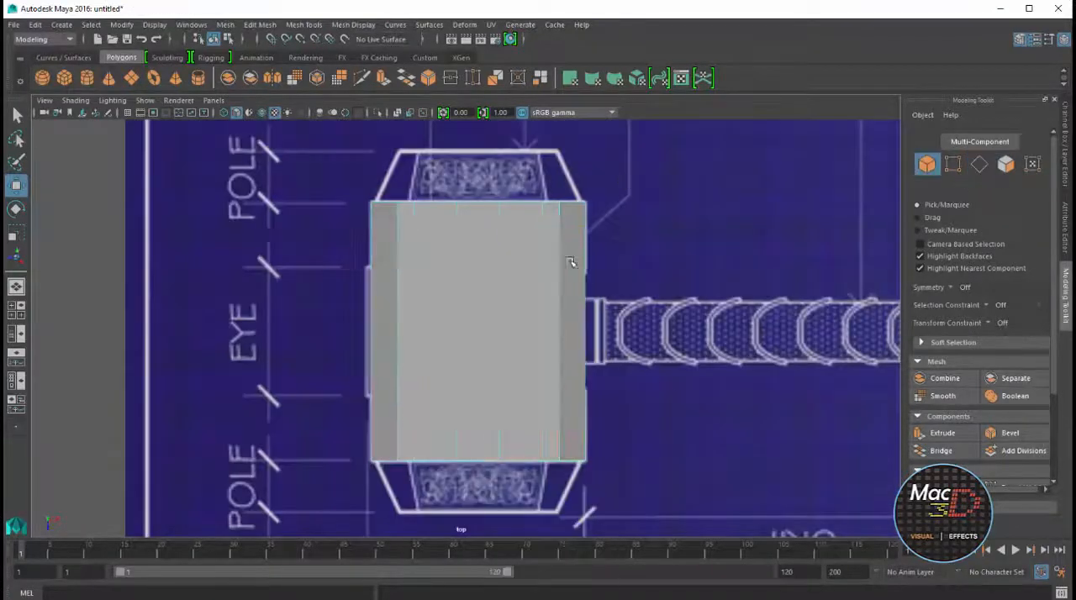
pyautogui.hotkey('ctrl', 'h')
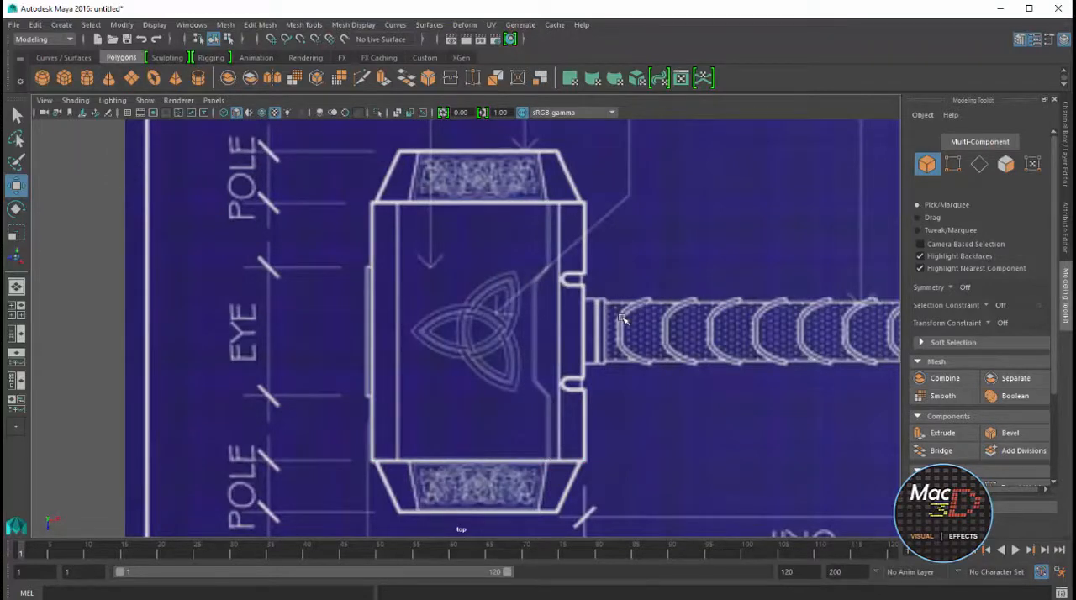
pyautogui.hotkey('ctrl', 'shift', 'h')
pyautogui.click(398, 113)
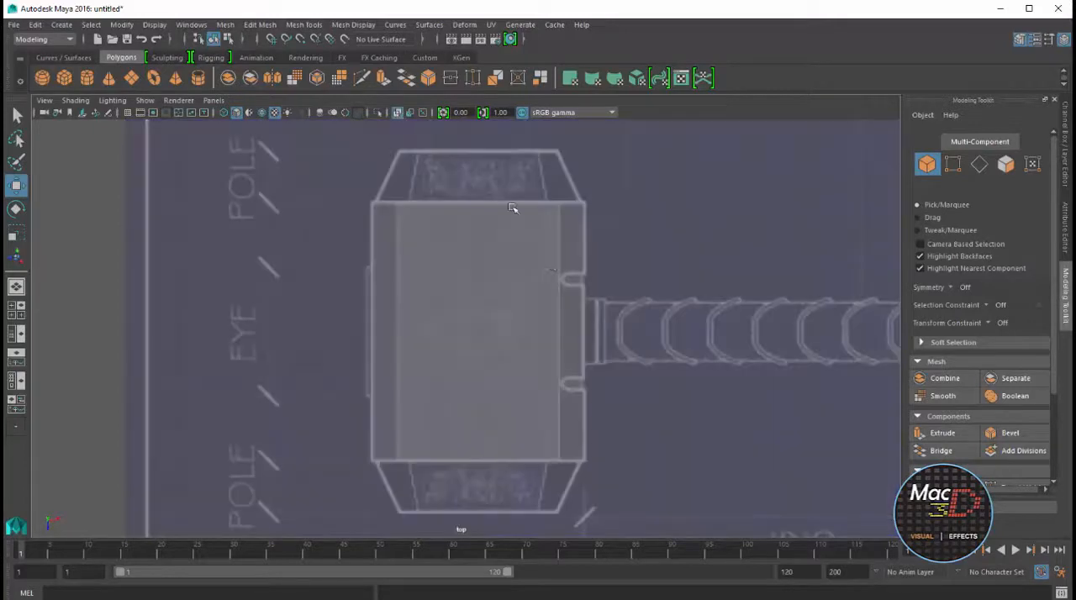
# Select the full lengthwise row of five edges nearest the handle-side bevel on the hammer head's top face
pyautogui.scroll(3, 555, 254)
pyautogui.click(560, 255)
pyautogui.scroll(1, 592, 248)
pyautogui.moveTo(577, 230); pyautogui.dragTo(577, 196, button='right')
pyautogui.click(577, 190)
pyautogui.moveTo(557, 134); pyautogui.dragTo(588, 528)
pyautogui.click(577, 192)
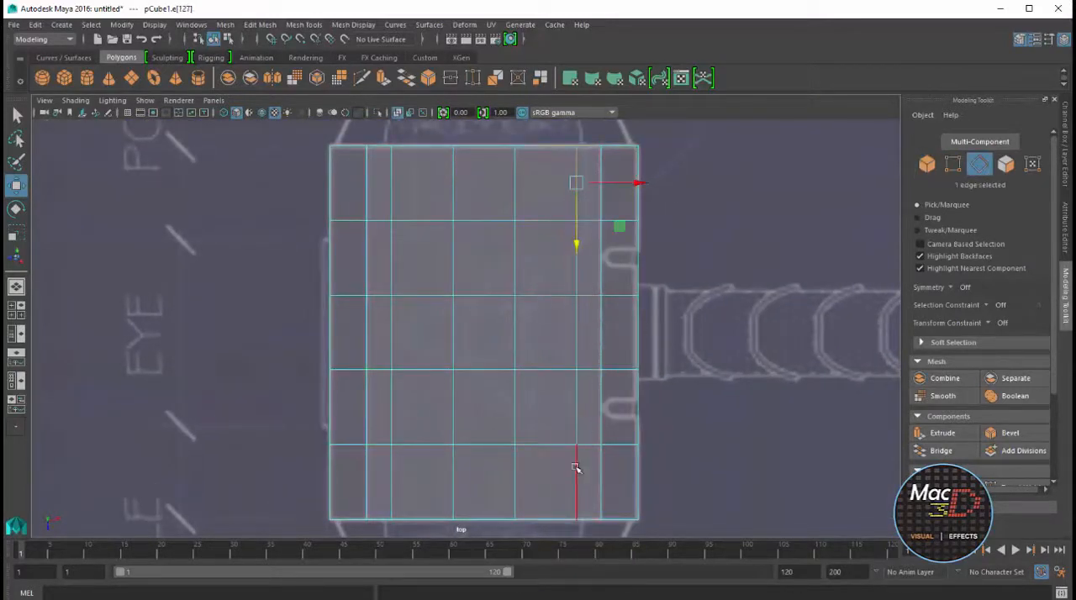
pyautogui.keyDown('shift'); pyautogui.doubleClick(577, 469); pyautogui.keyUp('shift')
# Extend the edge selection around the whole head and move the 20-edge loop slightly toward the handle in the top view
pyautogui.press('space')
pyautogui.keyDown('alt'); pyautogui.moveTo(672, 243); pyautogui.dragTo(666, 180); pyautogui.keyUp('alt')
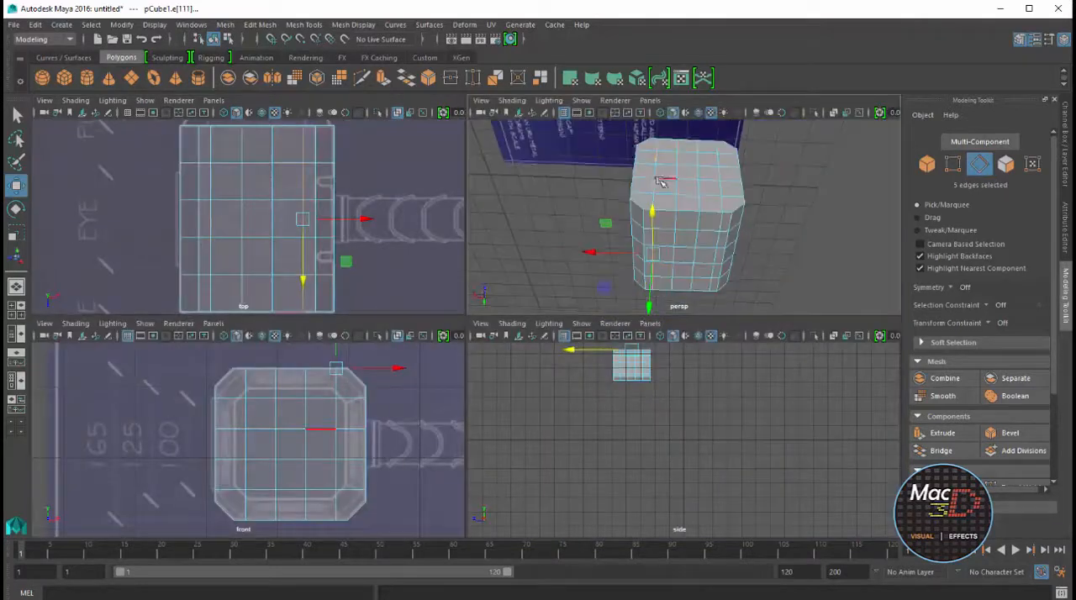
pyautogui.doubleClick(665, 180)
pyautogui.press('space')
pyautogui.press('space')
pyautogui.keyDown('alt'); pyautogui.moveTo(697, 230); pyautogui.dragTo(665, 225); pyautogui.keyUp('alt')
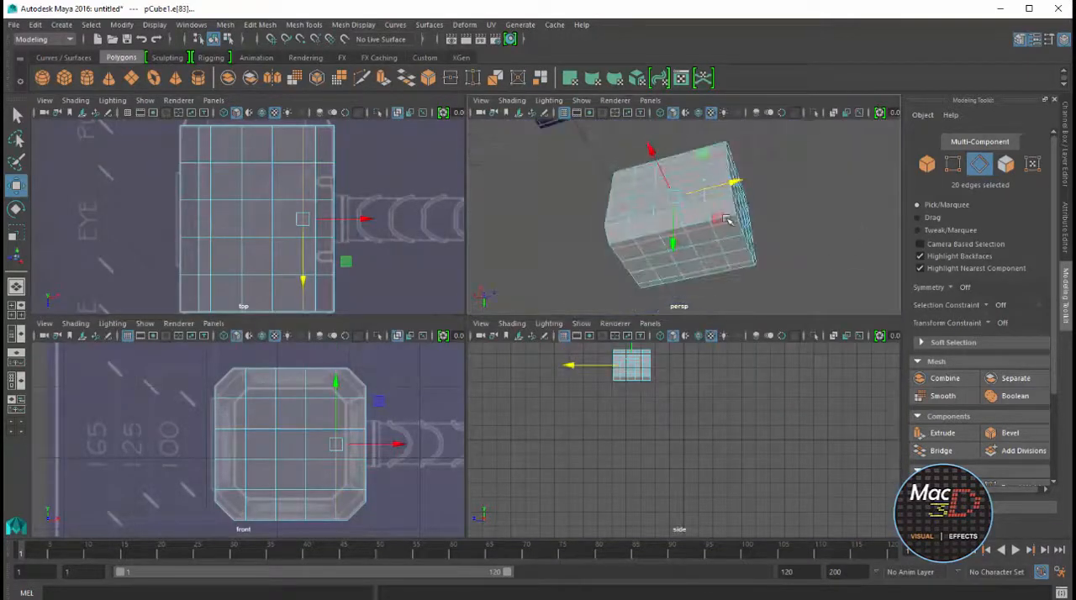
pyautogui.press('space')
pyautogui.moveTo(639, 333); pyautogui.dragTo(652, 333)
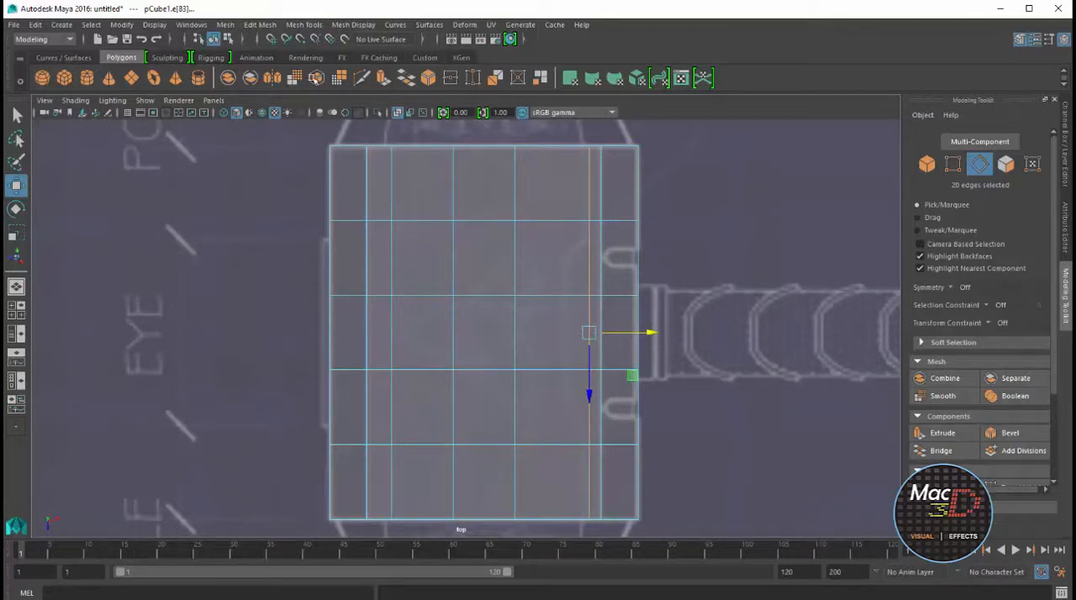
# Insert a second lengthwise edge loop just beside the moved loop, on the side away from the handle
pyautogui.click(303, 25)
pyautogui.click(337, 123)
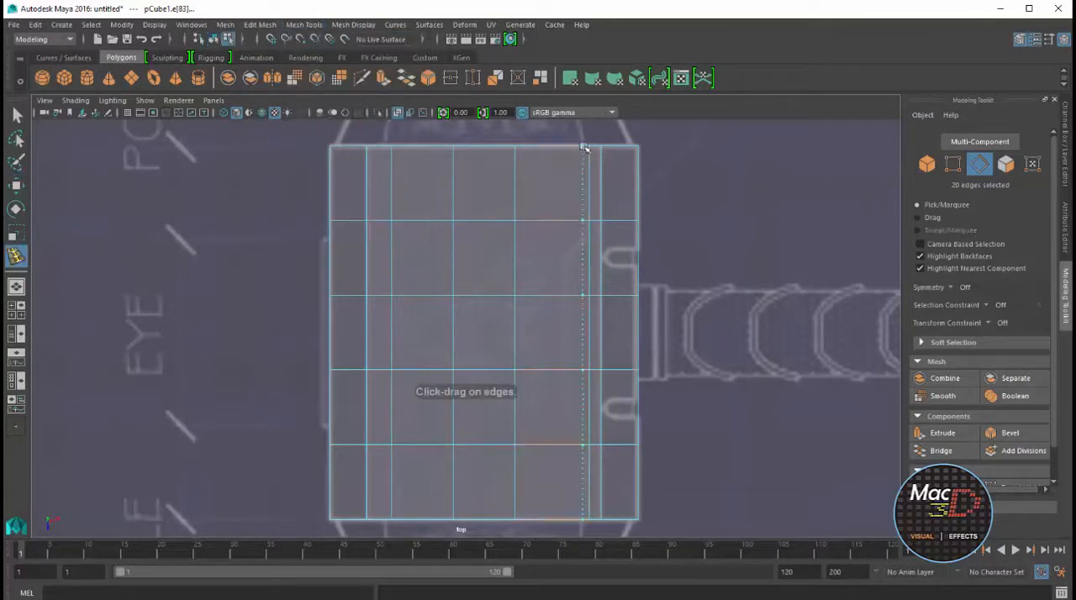
pyautogui.click(585, 148)
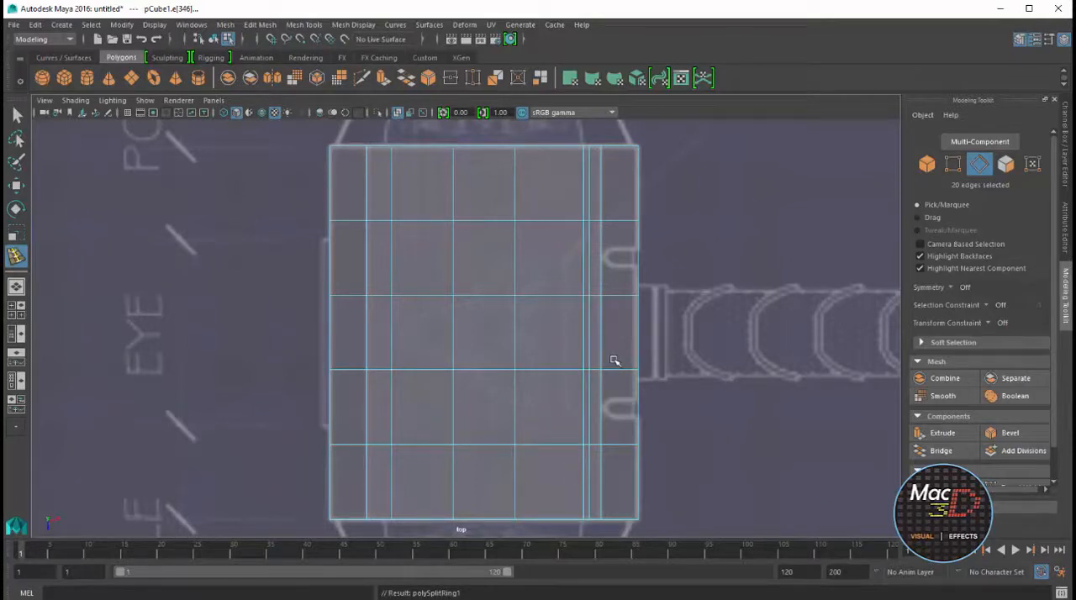
# Multi-Cut two mirrored pairs of parallel diagonals on the top face, running from the double loop inward to the middle row's corners
pyautogui.click(362, 78)
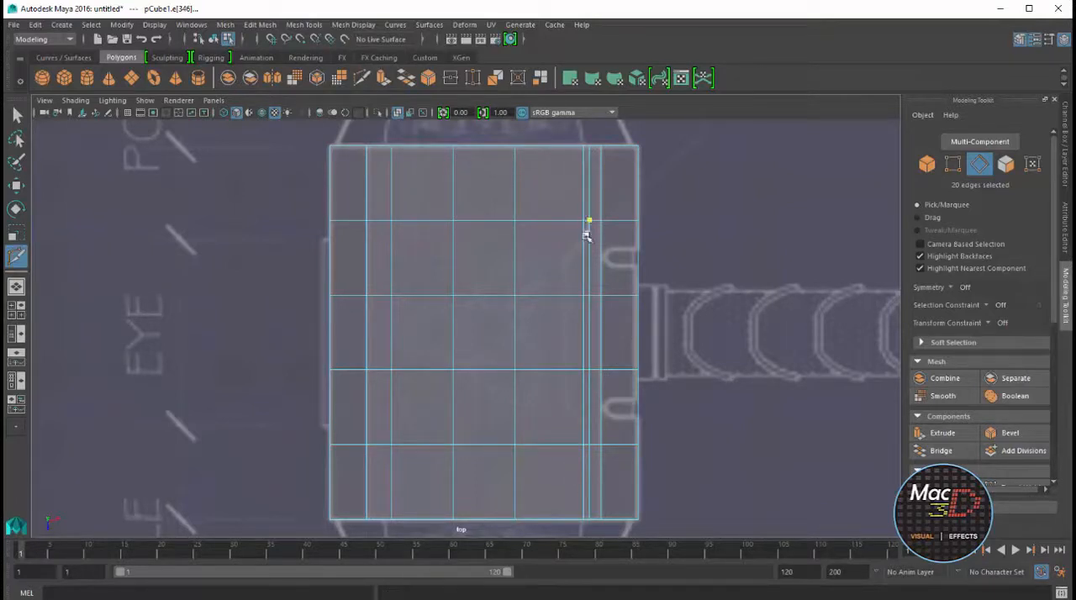
pyautogui.click(584, 241)
pyautogui.click(584, 428)
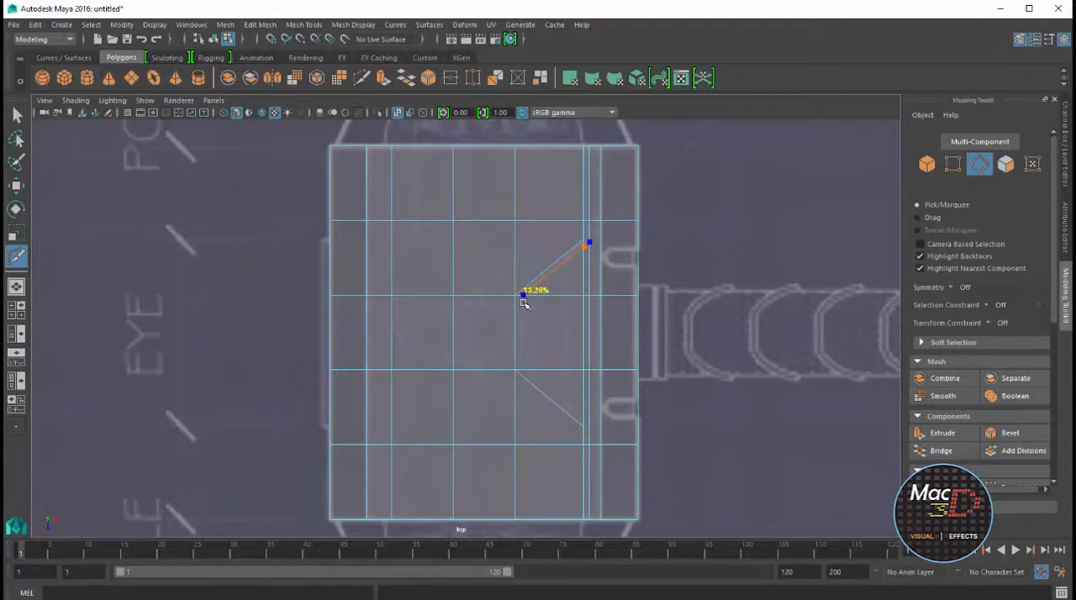
pyautogui.click(591, 421)
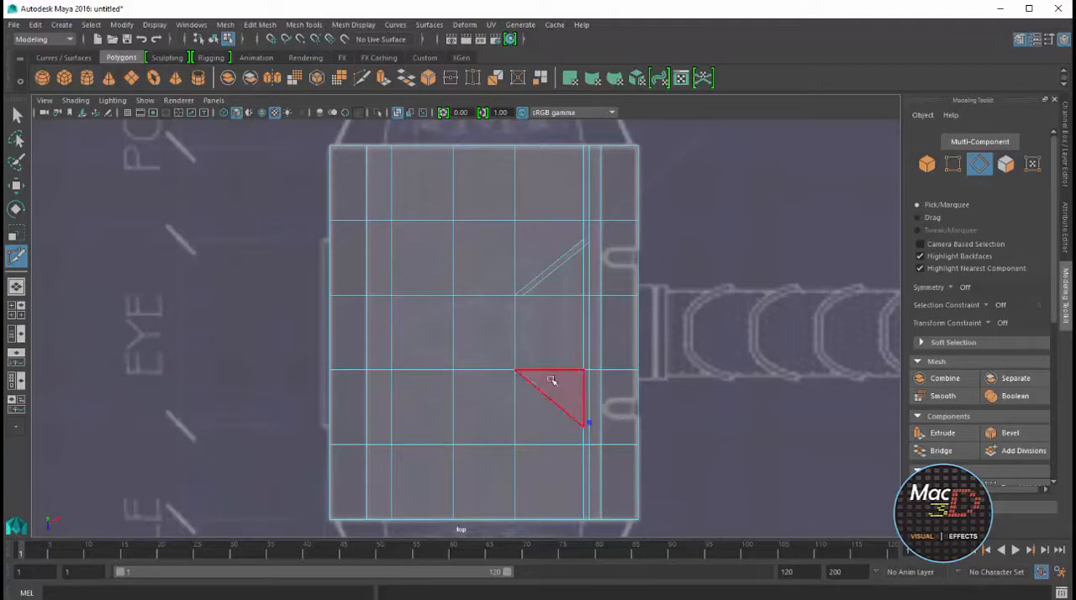
pyautogui.scroll(5, 523, 371)
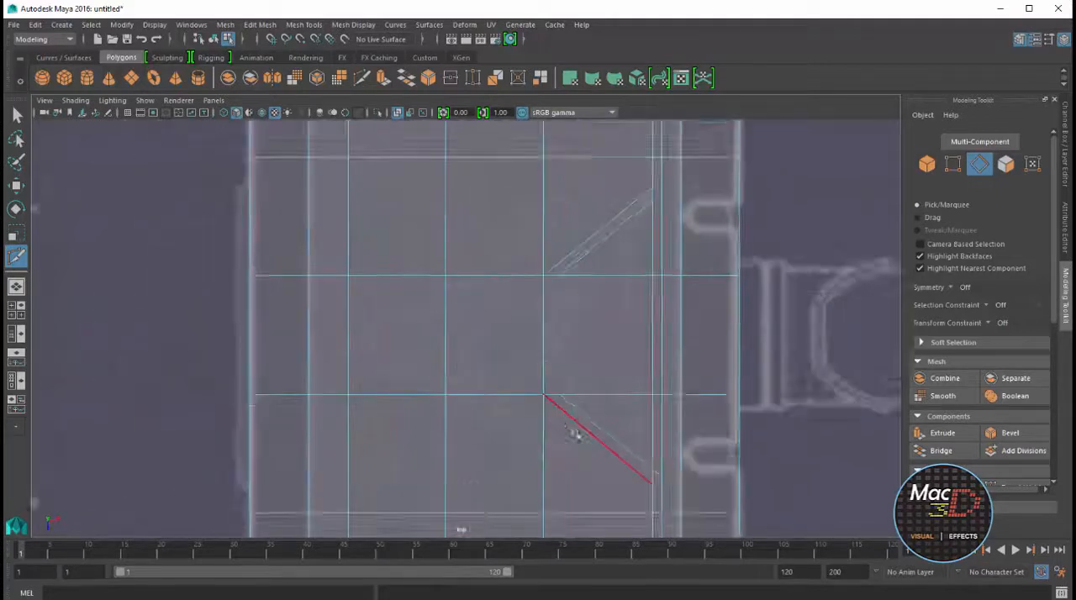
pyautogui.press('w')
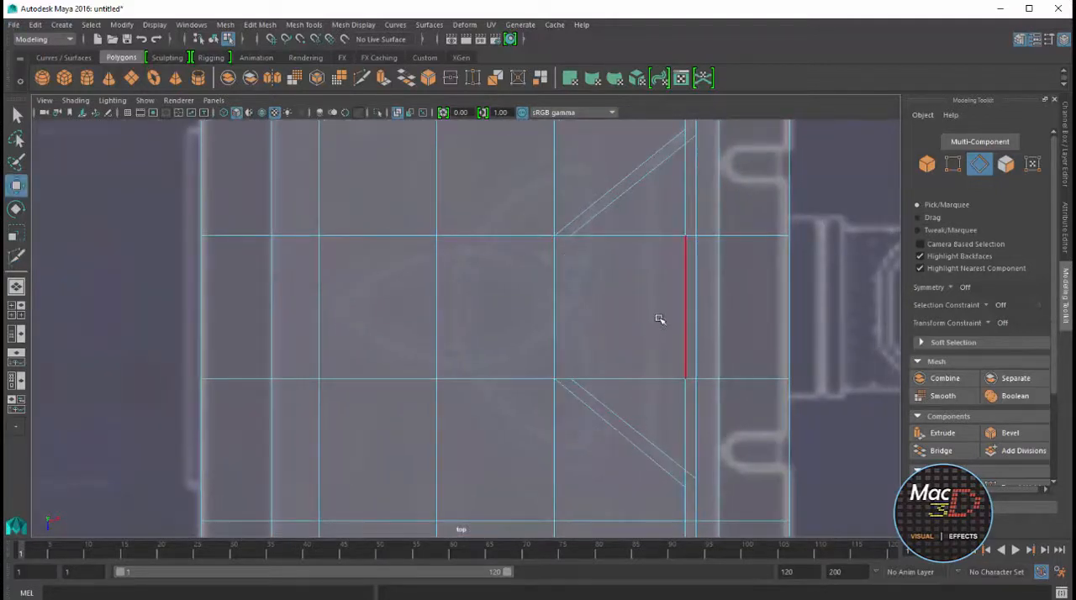
# Inspect the head's mesh from several views and find the underside faces opposite the diagonal cuts
pyautogui.press('space')
pyautogui.press('space')
pyautogui.keyDown('alt'); pyautogui.moveTo(508, 316); pyautogui.dragTo(610, 339); pyautogui.keyUp('alt')
pyautogui.press('space')
pyautogui.keyDown('alt'); pyautogui.moveTo(657, 215); pyautogui.dragTo(702, 270); pyautogui.keyUp('alt')
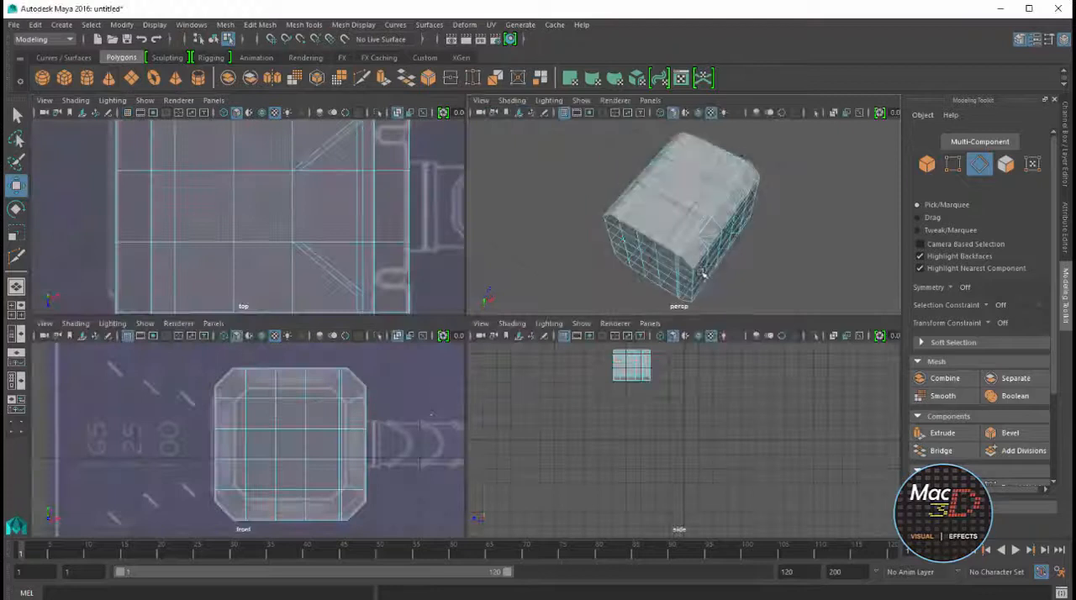
pyautogui.press('4')
pyautogui.press('5')
pyautogui.scroll(-6, 280, 199)
pyautogui.scroll(5, 646, 437)
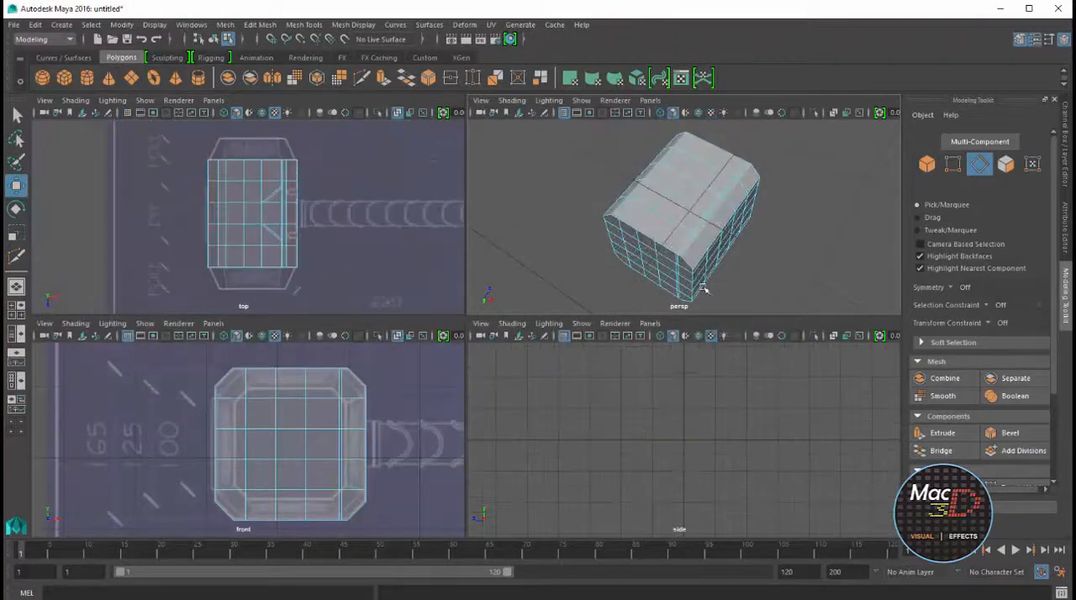
pyautogui.scroll(4, 705, 282)
pyautogui.keyDown('alt'); pyautogui.moveTo(711, 225); pyautogui.dragTo(774, 238); pyautogui.keyUp('alt')
pyautogui.moveTo(720, 211); pyautogui.dragTo(720, 239, button='right')
pyautogui.click(716, 214)
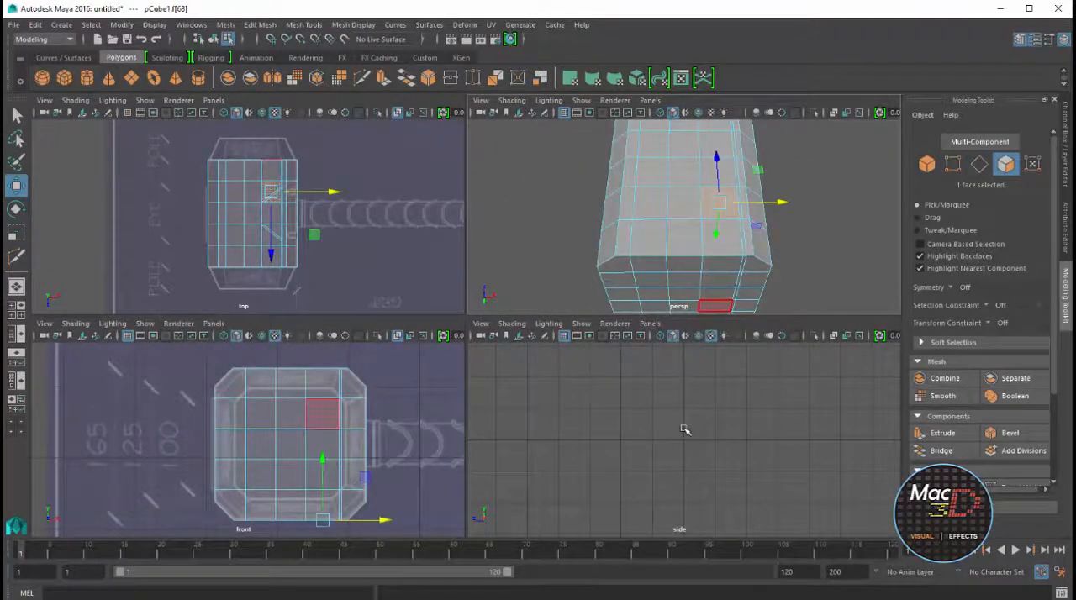
pyautogui.press('space')
pyautogui.scroll(-5, 664, 353)
pyautogui.scroll(4, 488, 287)
pyautogui.press('space')
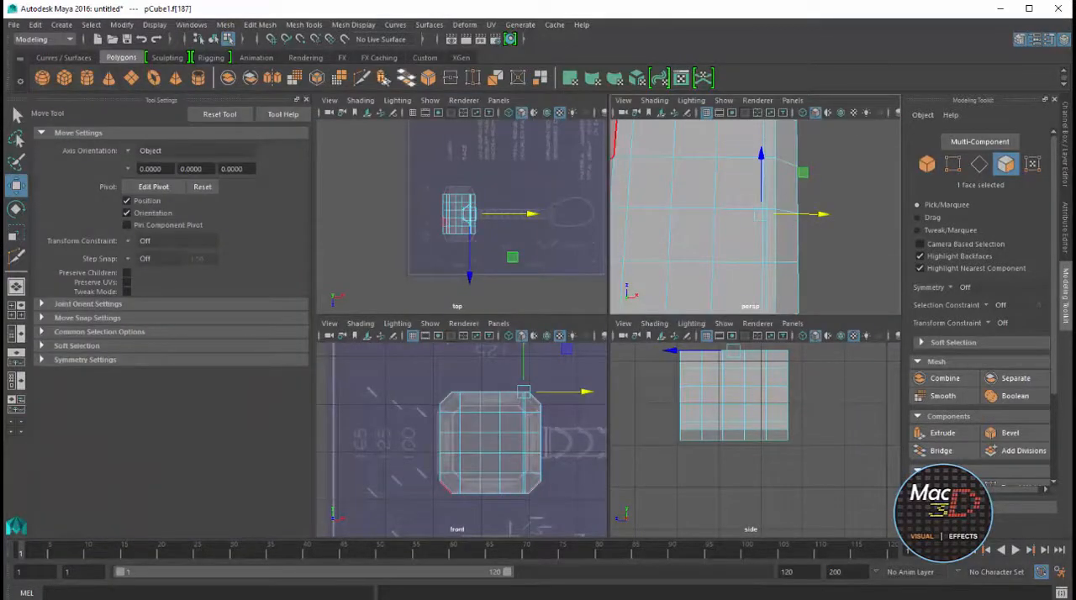
# Multi-Cut matching pairs of parallel diagonals on the head's underside, mirroring those on the top face
pyautogui.click(363, 78)
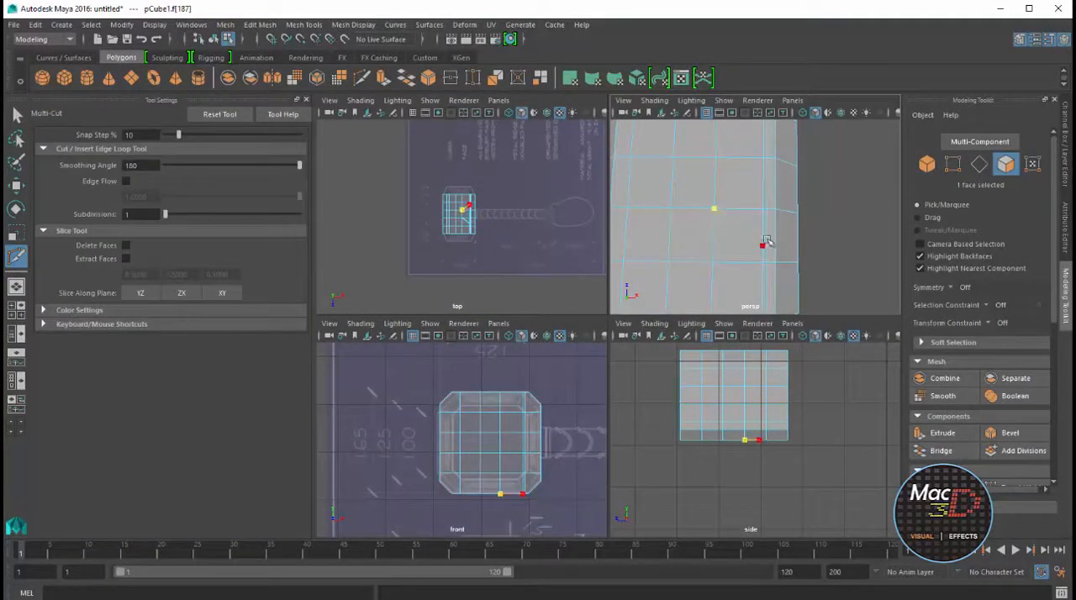
pyautogui.hotkey('ctrl', 'z')
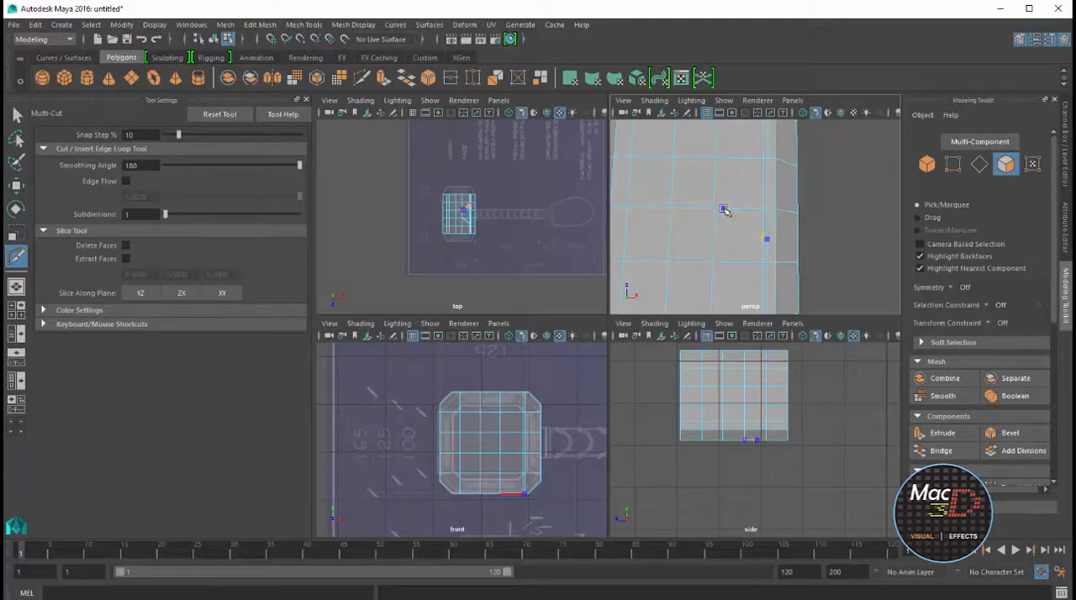
pyautogui.keyDown('alt'); pyautogui.moveTo(728, 196); pyautogui.dragTo(750, 255); pyautogui.keyUp('alt')
pyautogui.click(758, 229)
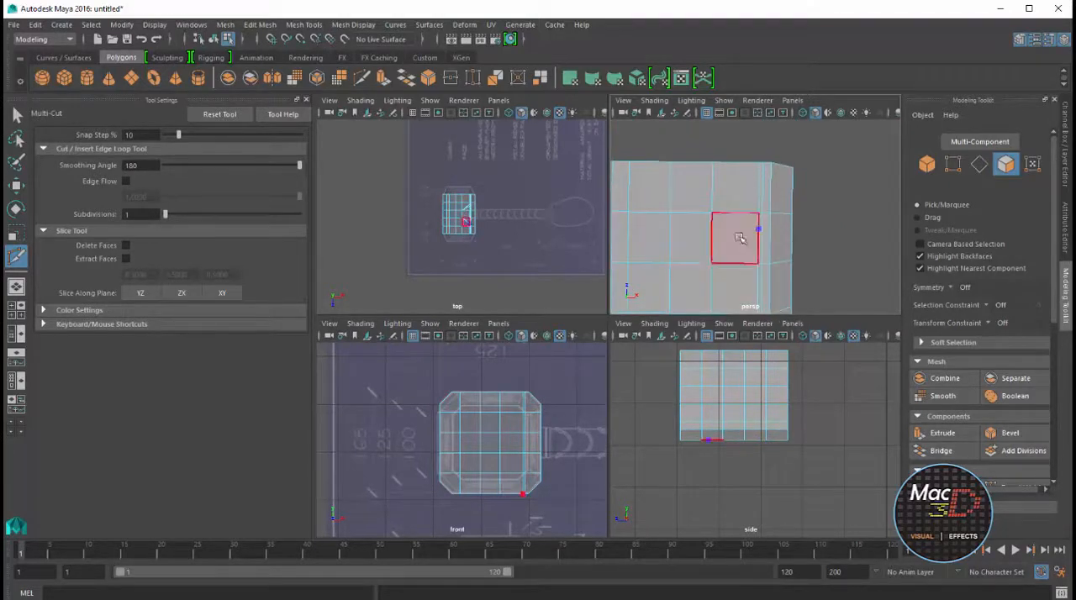
pyautogui.click(761, 233)
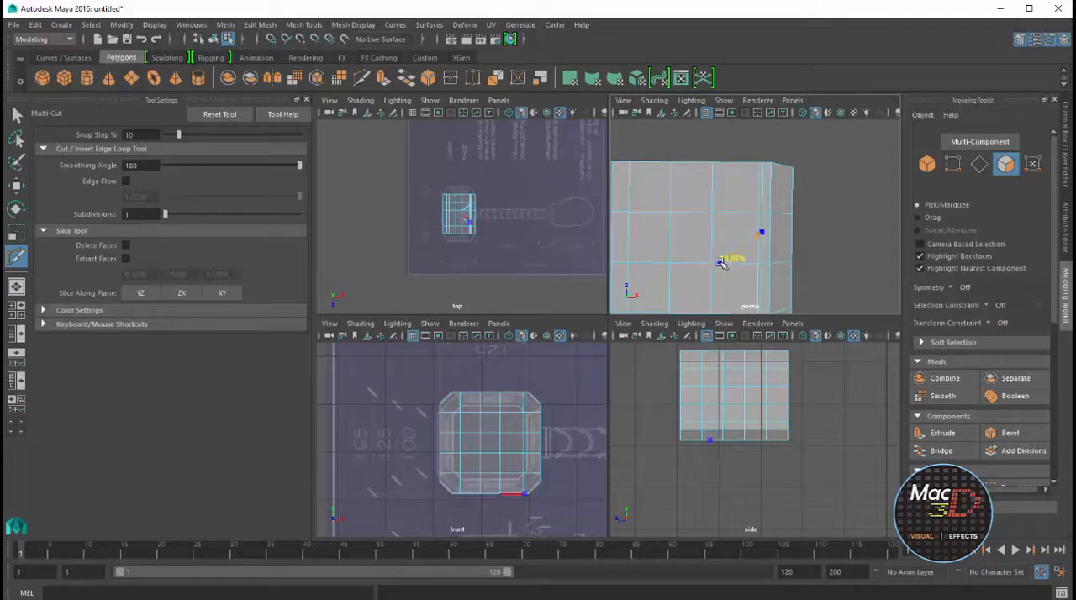
pyautogui.press('space')
pyautogui.scroll(10, 524, 204)
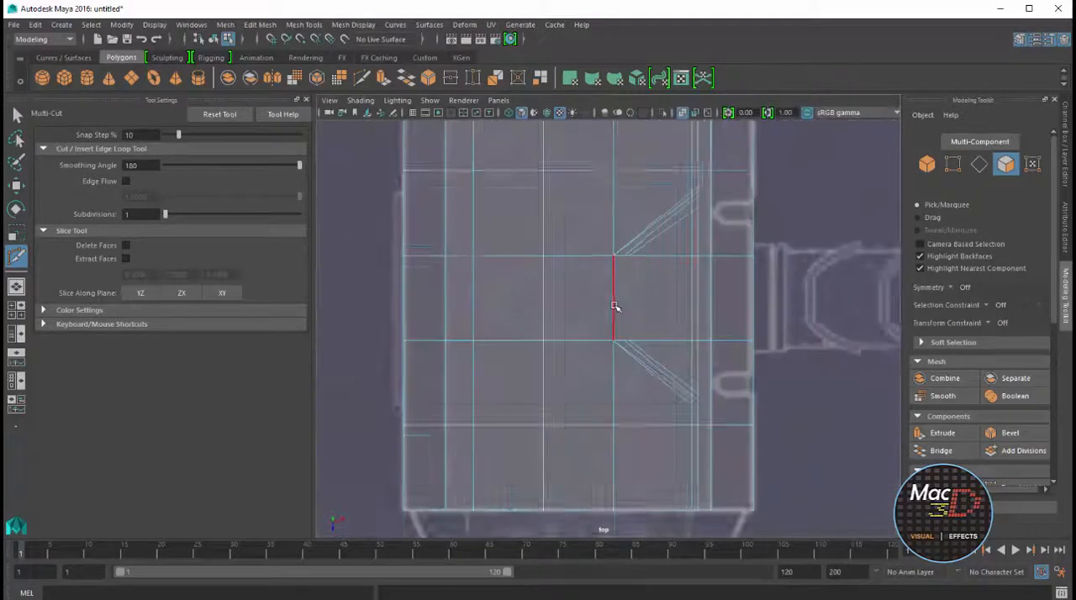
pyautogui.press('w')
pyautogui.click(306, 99)
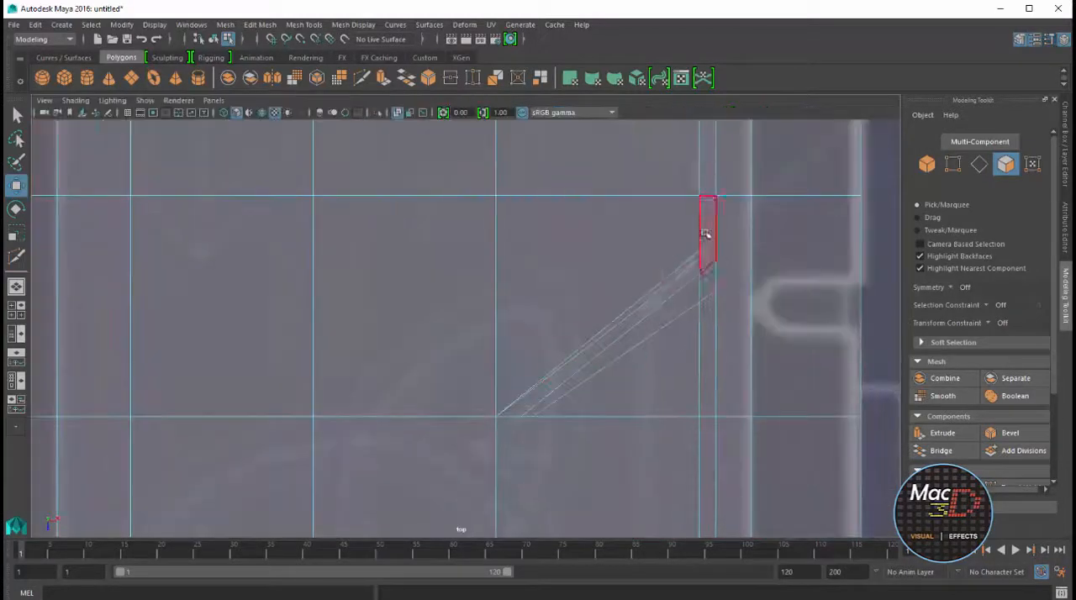
# Snap the outer vertex of the first underside diagonal into line with the matching top-face vertex
pyautogui.moveTo(708, 233); pyautogui.dragTo(679, 220, button='right')
pyautogui.click(701, 258)
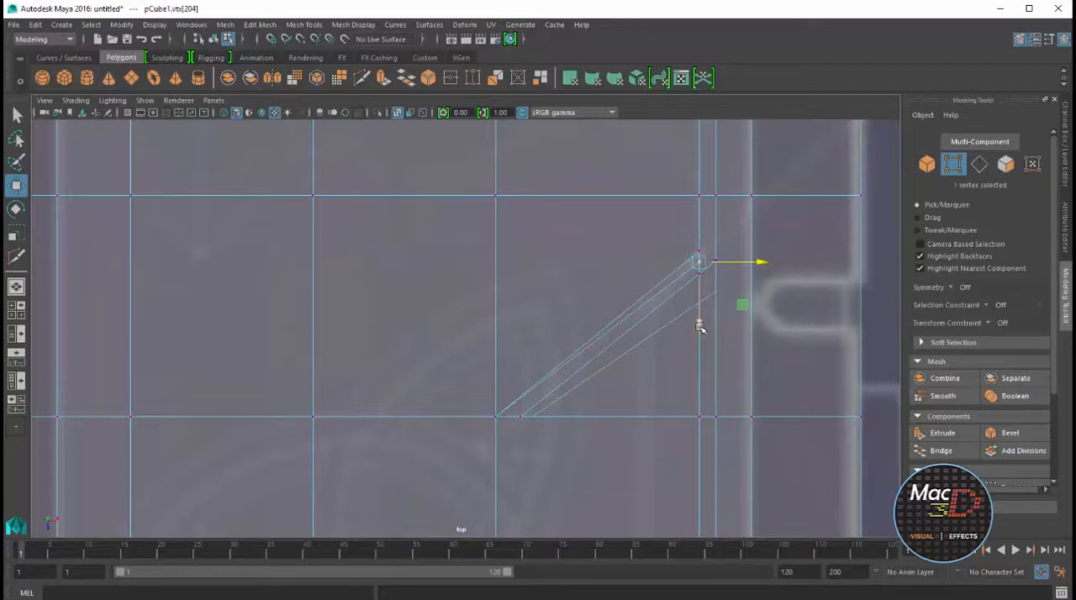
pyautogui.moveTo(699, 328); pyautogui.dragTo(700, 240)
pyautogui.press('c')
pyautogui.press('v')
pyautogui.moveTo(699, 356); pyautogui.dragTo(589, 294)
pyautogui.press('space')
pyautogui.press('space')
# Snap the remaining underside vertices of the first diagonal pair into line with their top-face counterparts
pyautogui.press('space')
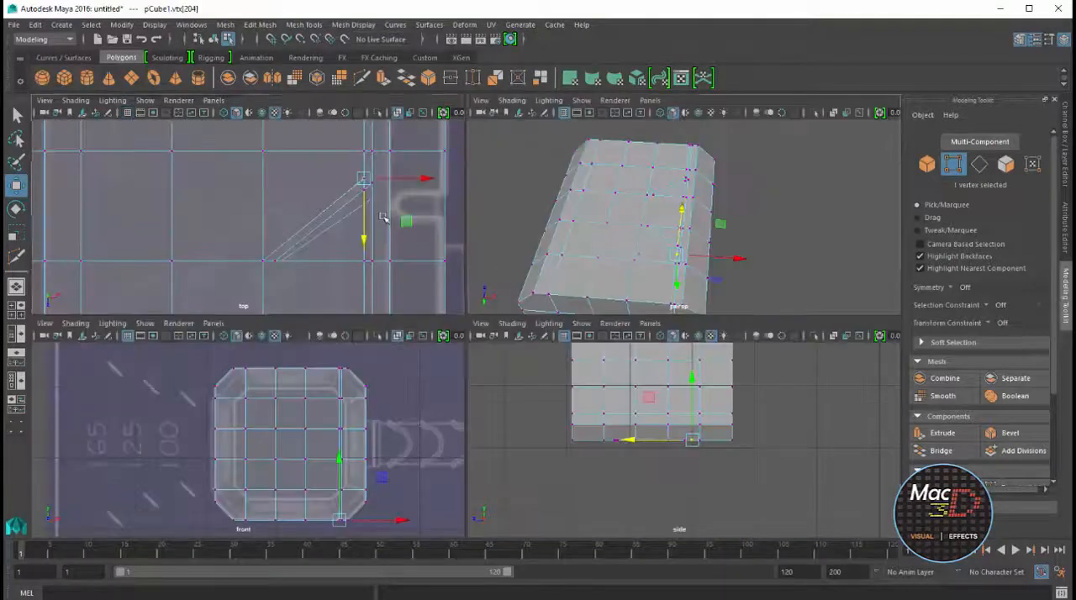
pyautogui.press('space')
pyautogui.click(738, 290)
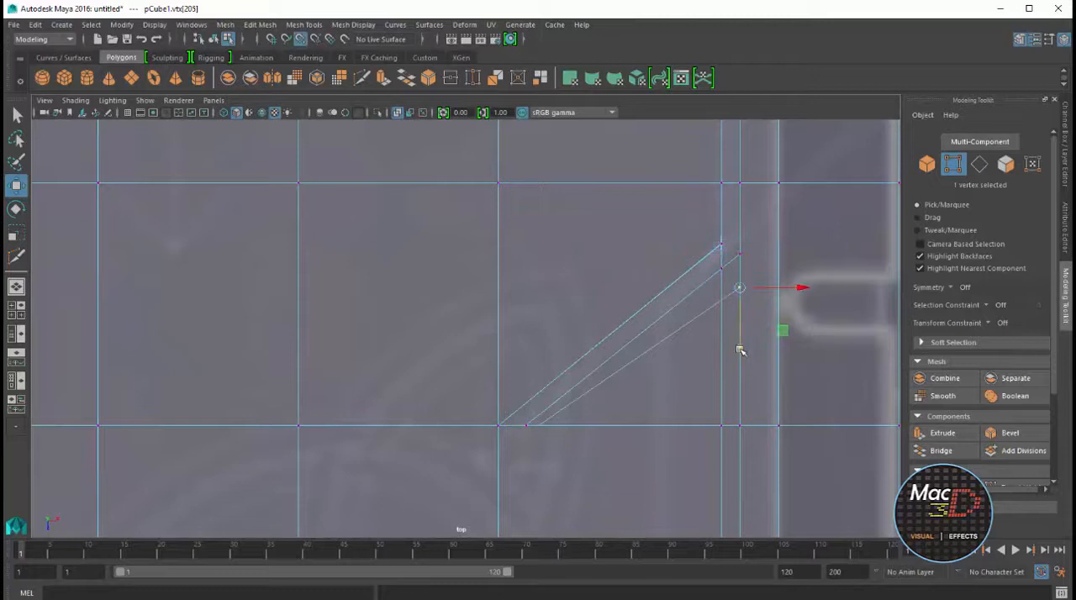
pyautogui.moveTo(740, 350); pyautogui.dragTo(722, 272)
pyautogui.click(722, 300)
pyautogui.press('v')
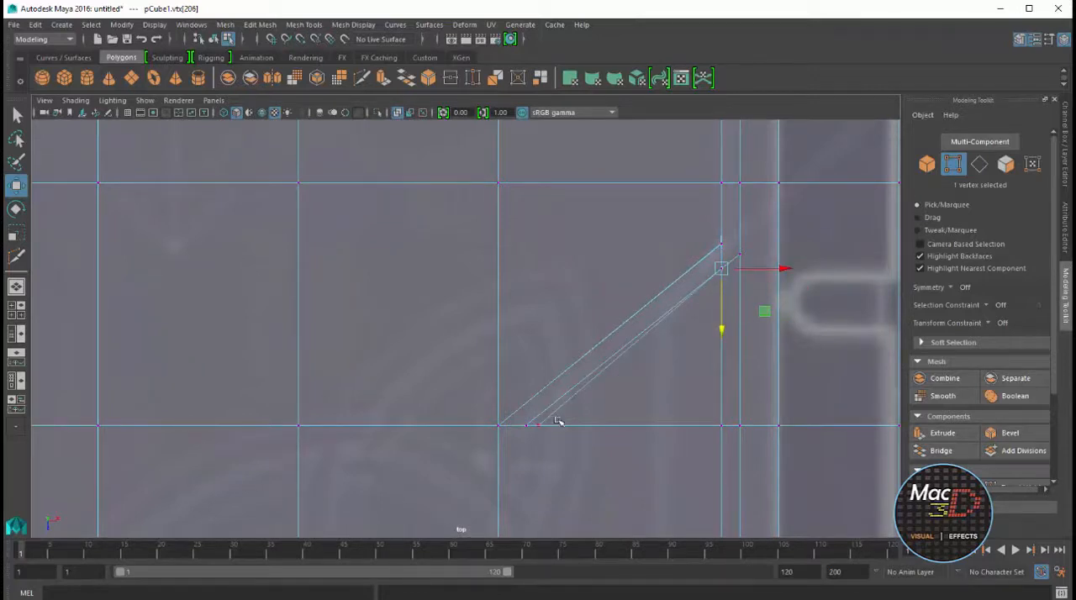
pyautogui.click(528, 424)
pyautogui.click(585, 426)
# Snap the first misaligned outer underside vertex of the second diagonal pair into line with its top-face counterpart
pyautogui.keyDown('alt'); pyautogui.moveTo(705, 522); pyautogui.dragTo(702, 132, button='middle'); pyautogui.keyUp('alt')
pyautogui.click(708, 470)
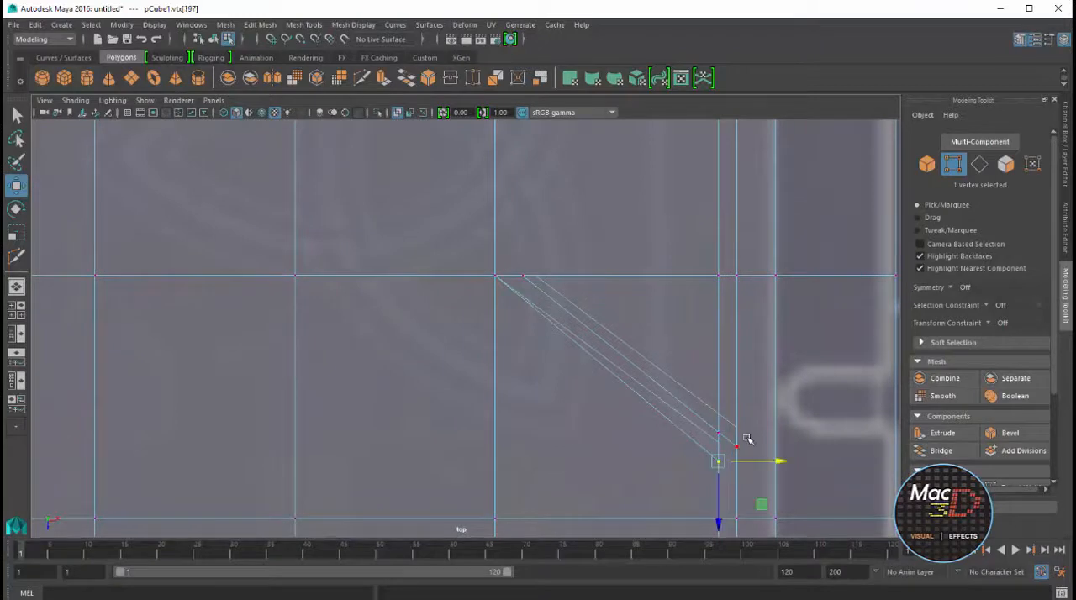
pyautogui.scroll(-5, 535, 336)
pyautogui.scroll(6, 534, 337)
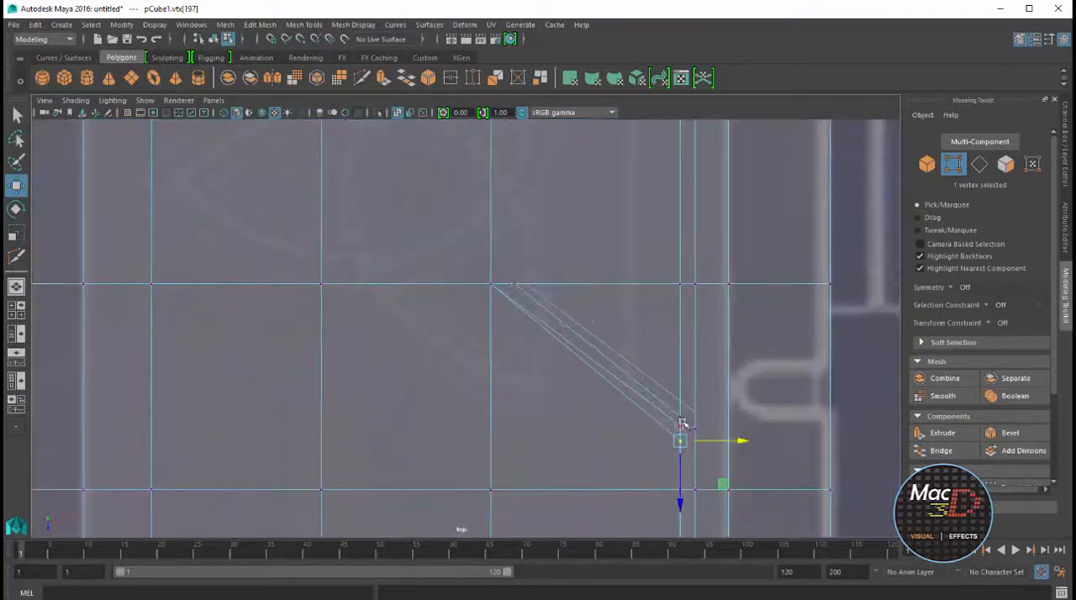
pyautogui.click(682, 424)
pyautogui.press('v')
pyautogui.moveTo(681, 486); pyautogui.dragTo(682, 436)
# Snap the other underside vertices of the second diagonal pair, including the inner end, into line with the top face
pyautogui.click(697, 410)
pyautogui.press('v')
pyautogui.click(682, 404)
pyautogui.press('v')
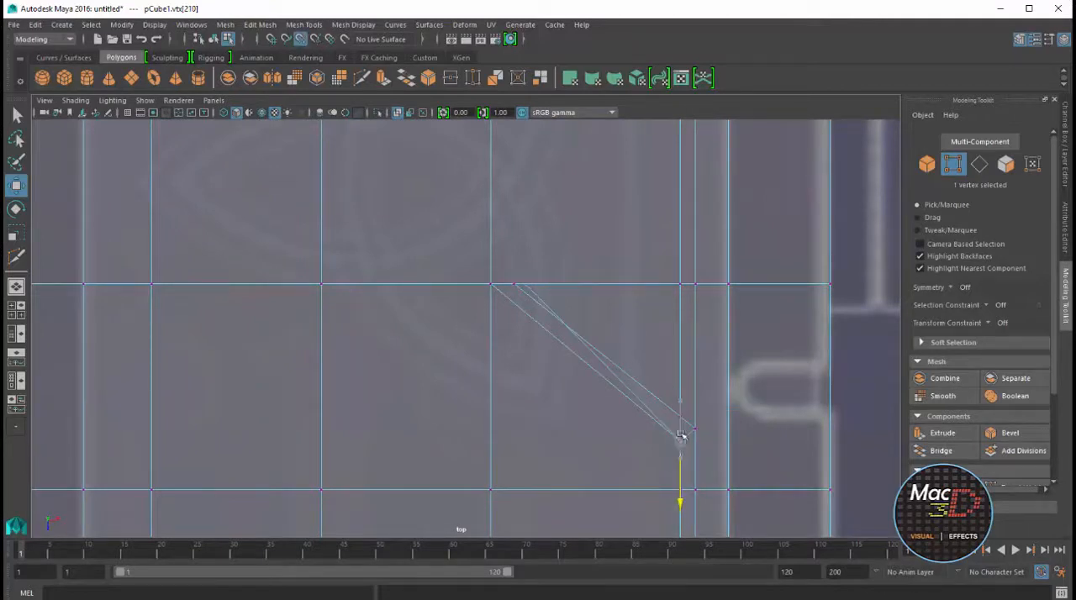
pyautogui.click(536, 277)
pyautogui.press('v')
pyautogui.moveTo(529, 296); pyautogui.dragTo(523, 283)
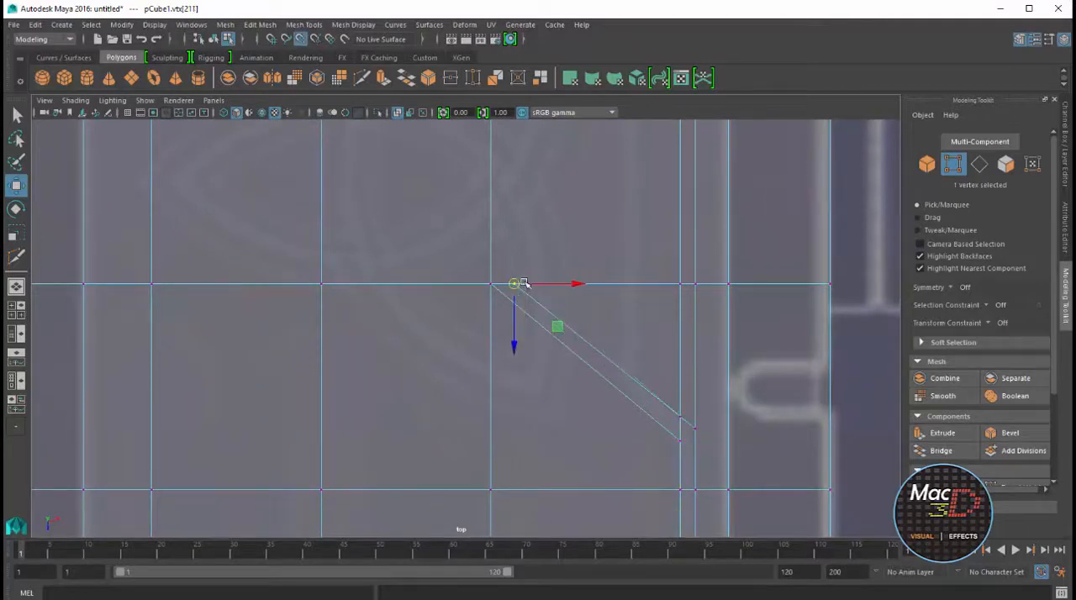
# Select the four outer-end vertices of the second strip's inner diagonal and move them slightly along the head's length
pyautogui.moveTo(700, 408); pyautogui.dragTo(677, 438)
pyautogui.moveTo(687, 482); pyautogui.dragTo(688, 489)
pyautogui.scroll(-8, 636, 336)
pyautogui.scroll(4, 571, 294)
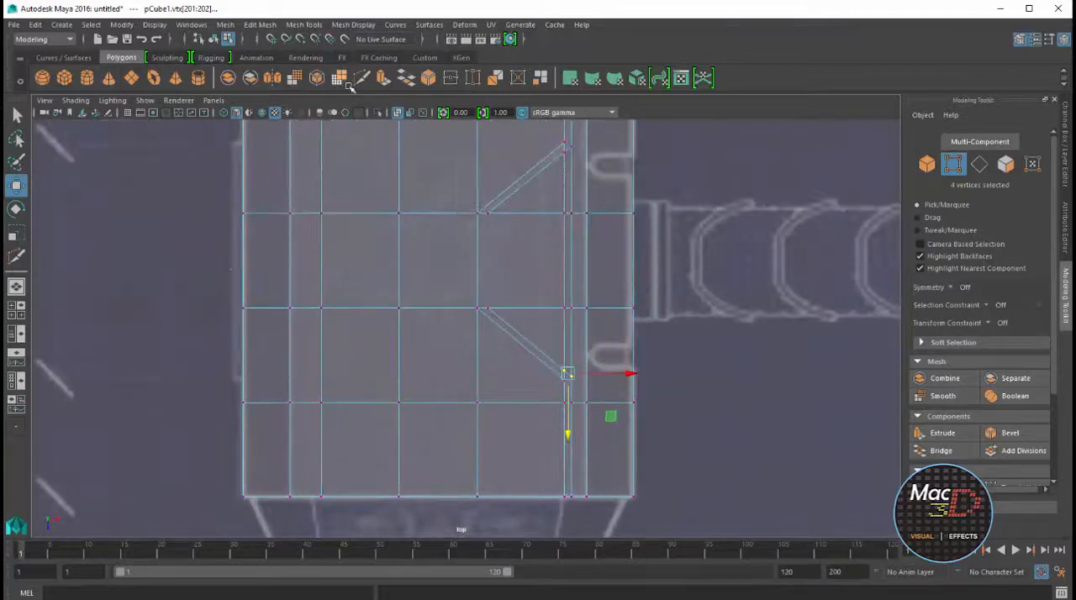
# Multi-Cut two parallel cross lines between the diagonal strips on the hammer head's top face, following the blueprint groove
pyautogui.click(362, 77)
pyautogui.scroll(1, 563, 278)
pyautogui.click(552, 364)
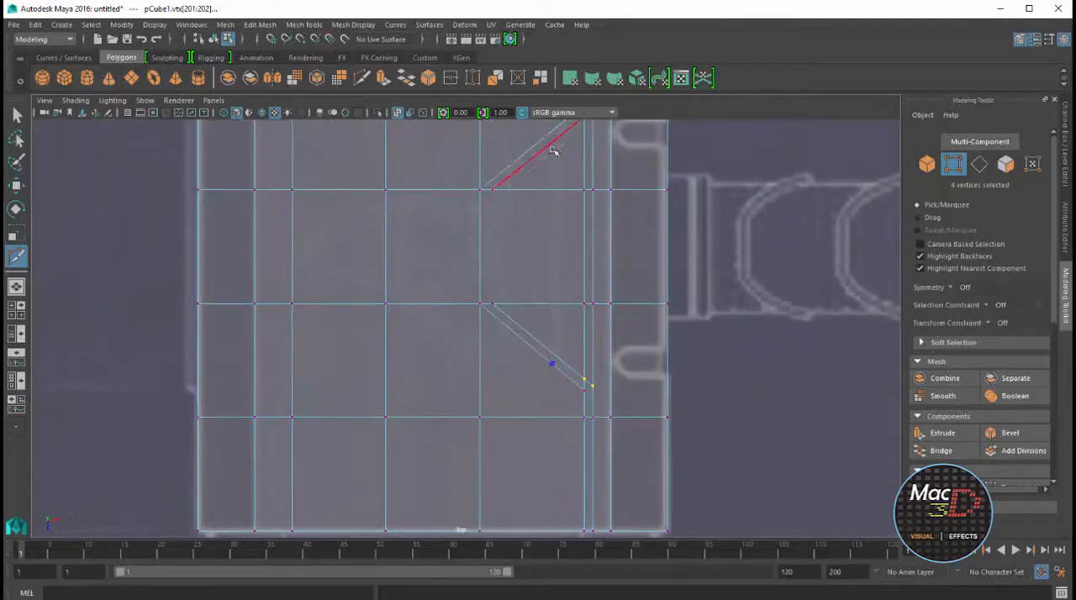
pyautogui.click(554, 135)
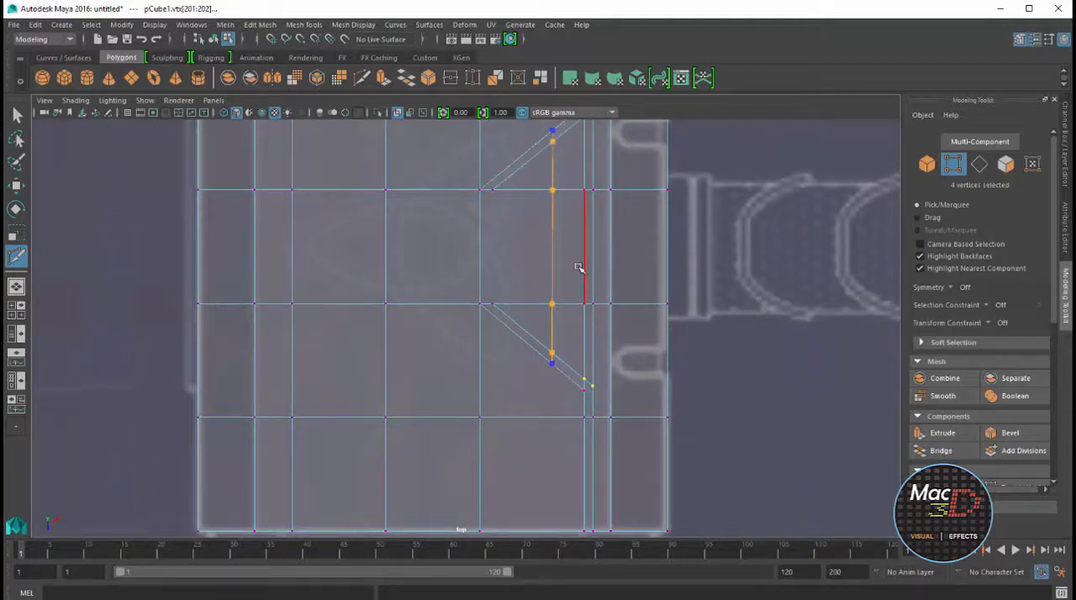
pyautogui.press('Return')
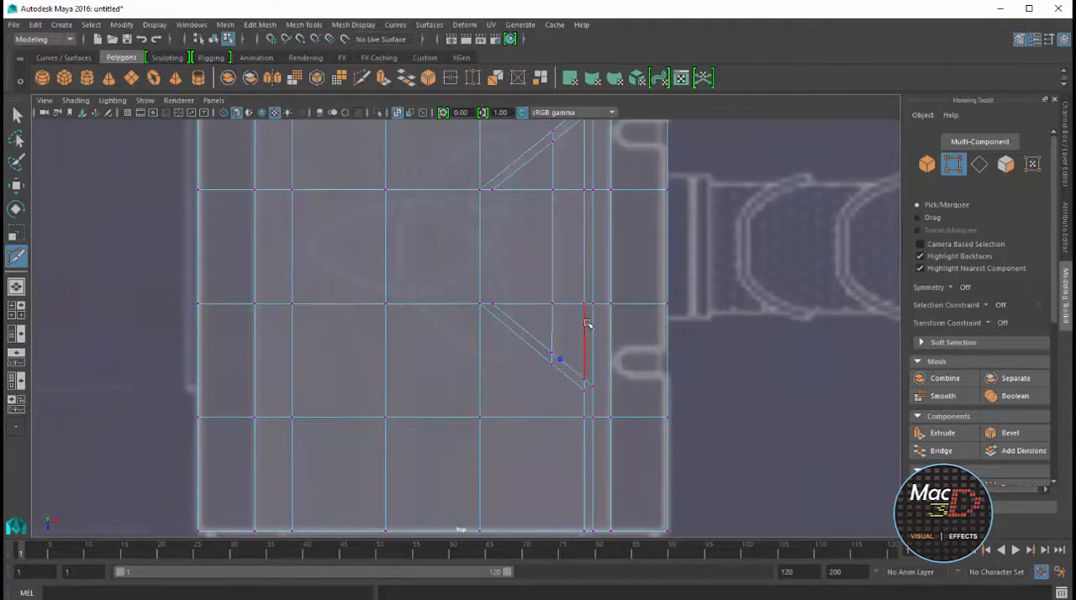
pyautogui.keyDown('alt'); pyautogui.moveTo(562, 131); pyautogui.dragTo(532, 191, button='middle'); pyautogui.keyUp('alt')
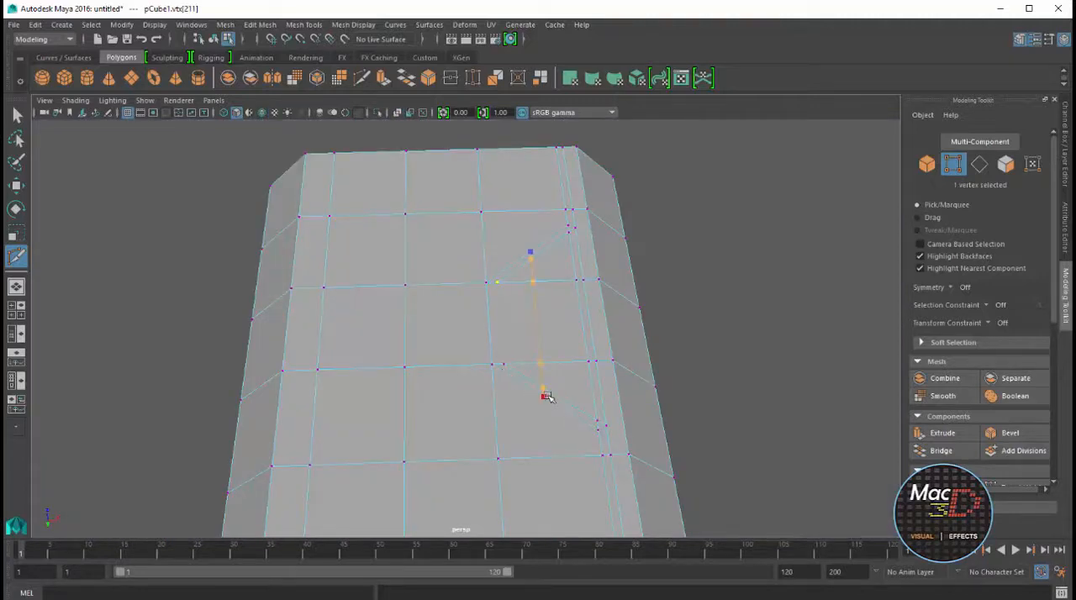
# Multi-Cut two matching parallel cross lines between the diagonal strips on the underside
pyautogui.press('Return')
pyautogui.click(537, 253)
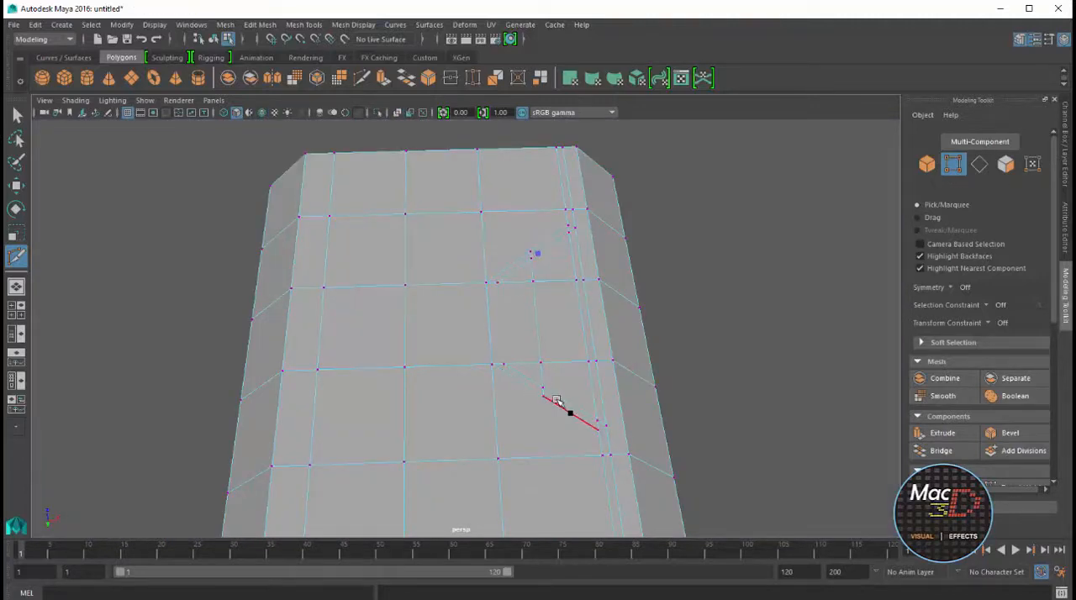
pyautogui.keyDown('shift'); pyautogui.click(554, 395); pyautogui.keyUp('shift')
pyautogui.keyDown('alt'); pyautogui.moveTo(555, 397); pyautogui.dragTo(595, 383); pyautogui.keyUp('alt')
pyautogui.press('Return')
# Snap the four vertices of the underside cross line nearer the handle into line with their top-face counterparts
pyautogui.press('space')
pyautogui.press('space')
pyautogui.scroll(5, 480, 269)
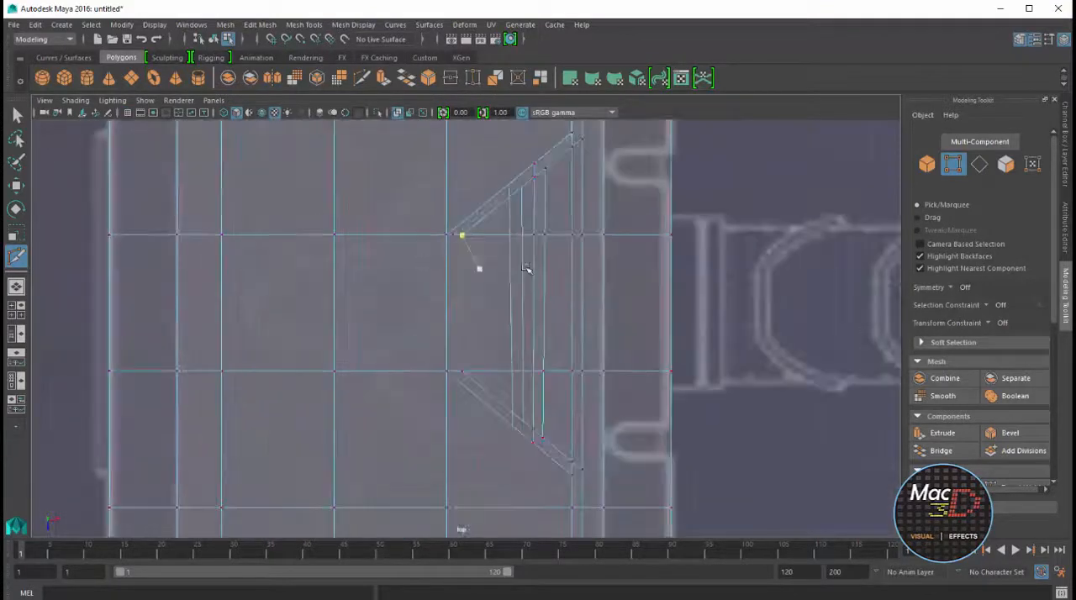
pyautogui.press('w')
pyautogui.click(497, 251)
pyautogui.moveTo(496, 254); pyautogui.dragTo(524, 233)
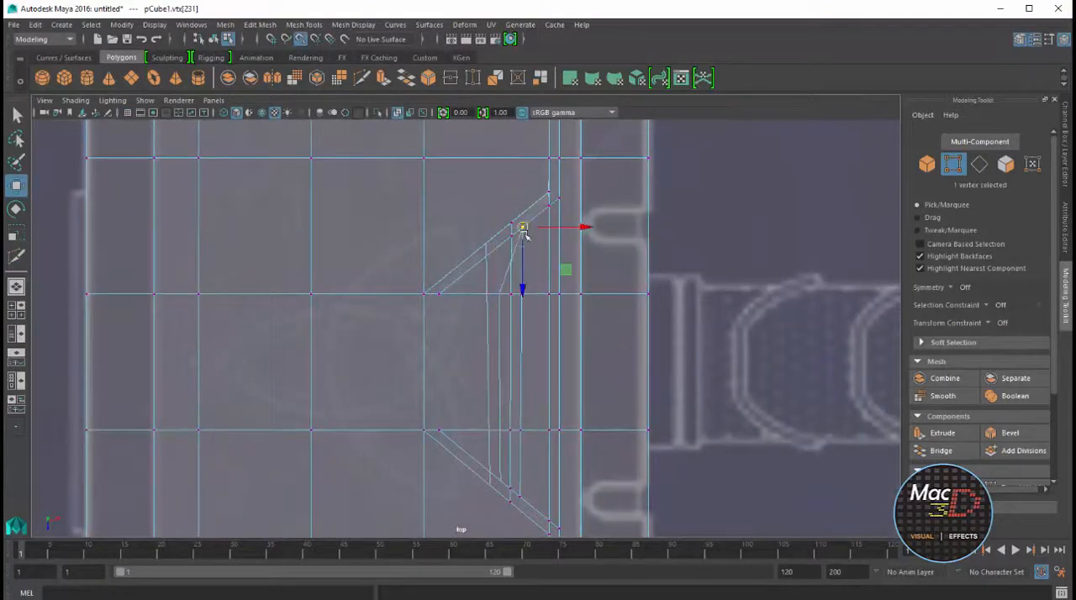
pyautogui.click(501, 296)
pyautogui.moveTo(501, 295); pyautogui.dragTo(522, 295)
pyautogui.click(500, 432)
pyautogui.press('v')
pyautogui.moveTo(501, 431); pyautogui.dragTo(521, 432)
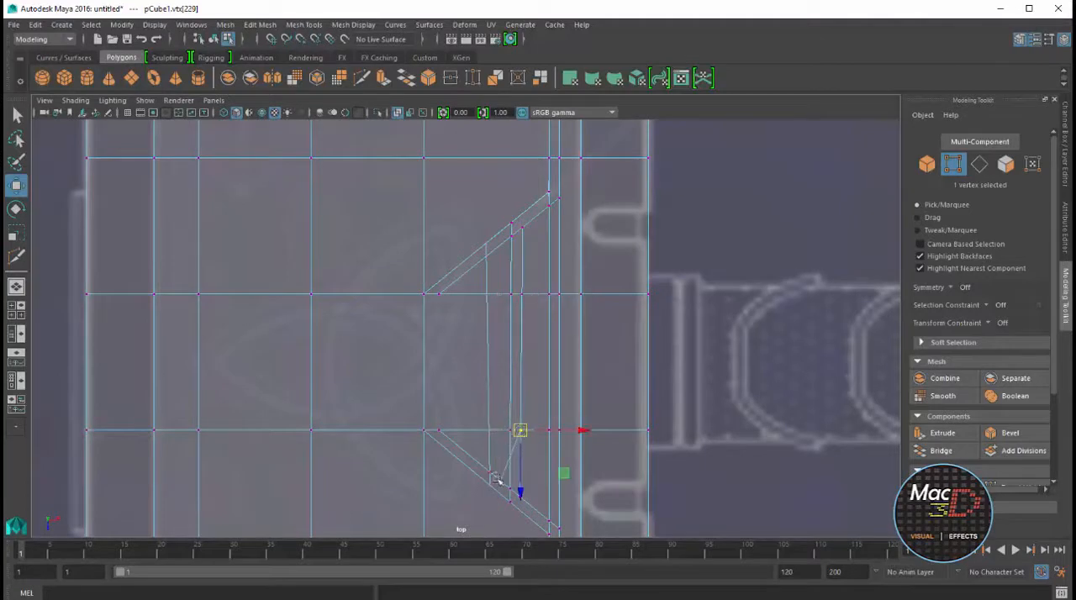
pyautogui.click(501, 482)
pyautogui.press('v')
pyautogui.moveTo(502, 482); pyautogui.dragTo(521, 497)
# Snap the vertices of the other underside cross line into line with the matching top-face line
pyautogui.click(488, 243)
pyautogui.press('v')
pyautogui.moveTo(488, 243); pyautogui.dragTo(512, 237)
pyautogui.click(490, 295)
pyautogui.moveTo(489, 295); pyautogui.dragTo(511, 294)
pyautogui.click(490, 431)
pyautogui.moveTo(490, 431); pyautogui.dragTo(510, 431)
pyautogui.moveTo(479, 458); pyautogui.dragTo(499, 495)
pyautogui.moveTo(491, 485); pyautogui.dragTo(510, 489)
pyautogui.moveTo(478, 472); pyautogui.dragTo(500, 501)
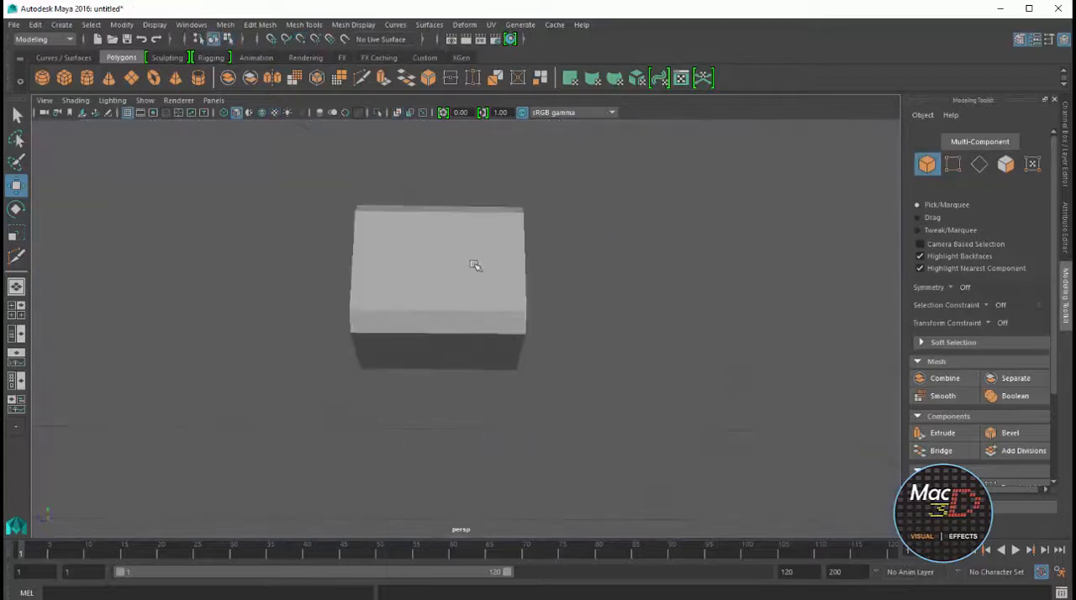
# Select the narrow strip of faces running from the first diagonal around the end of the hammer head
pyautogui.keyDown('alt'); pyautogui.moveTo(476, 264); pyautogui.dragTo(587, 349); pyautogui.keyUp('alt')
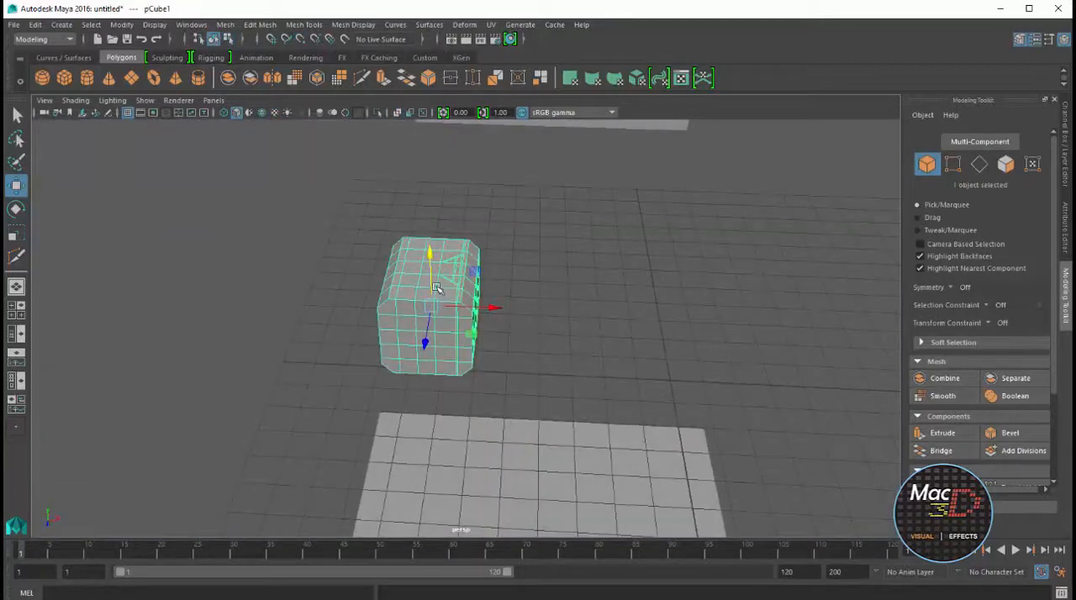
pyautogui.scroll(8, 437, 289)
pyautogui.scroll(3, 450, 199)
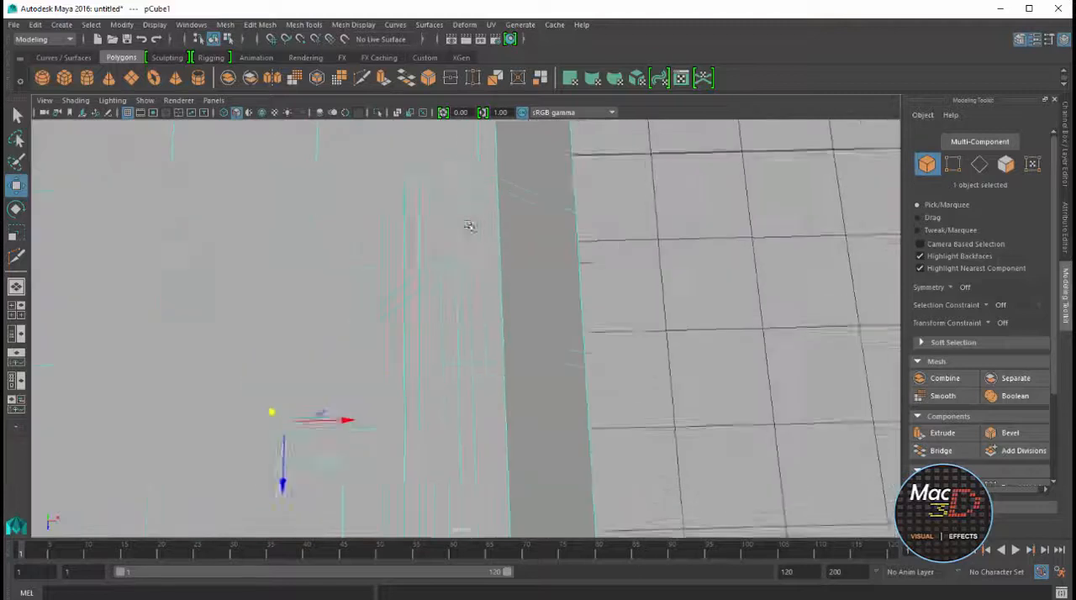
pyautogui.moveTo(483, 215); pyautogui.dragTo(483, 249, button='right')
pyautogui.click(491, 190)
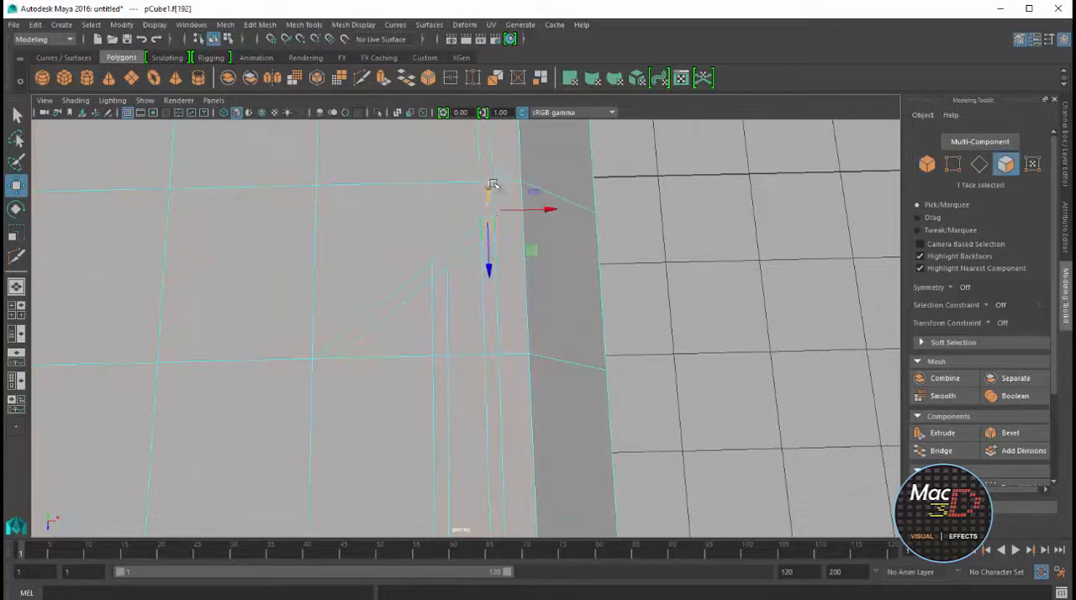
pyautogui.keyDown('shift'); pyautogui.doubleClick(492, 180); pyautogui.keyUp('shift')
pyautogui.scroll(-8, 488, 202)
pyautogui.keyDown('alt'); pyautogui.moveTo(490, 210); pyautogui.dragTo(514, 329); pyautogui.keyUp('alt')
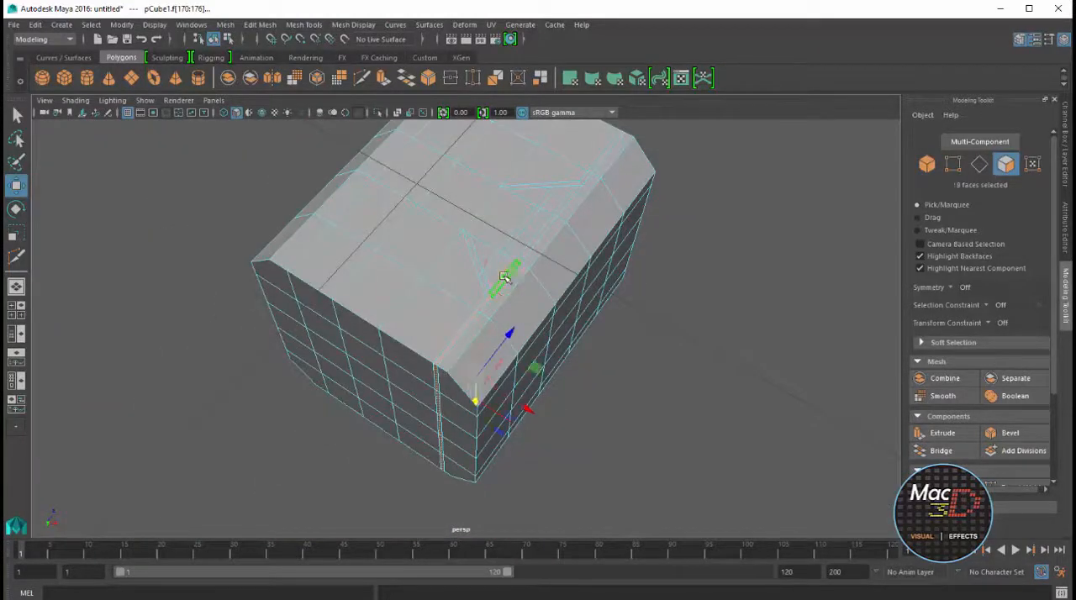
# Extend the face selection along the narrow strip on the opposite broad face, undoing the unwanted loop selections
pyautogui.keyDown('shift'); pyautogui.doubleClick(504, 277); pyautogui.keyUp('shift')
pyautogui.hotkey('ctrl', 'z')
pyautogui.keyDown('shift'); pyautogui.click(538, 236); pyautogui.keyUp('shift')
pyautogui.keyDown('shift'); pyautogui.click(568, 200); pyautogui.keyUp('shift')
pyautogui.keyDown('shift'); pyautogui.doubleClick(603, 155); pyautogui.keyUp('shift')
pyautogui.hotkey('ctrl', 'z')
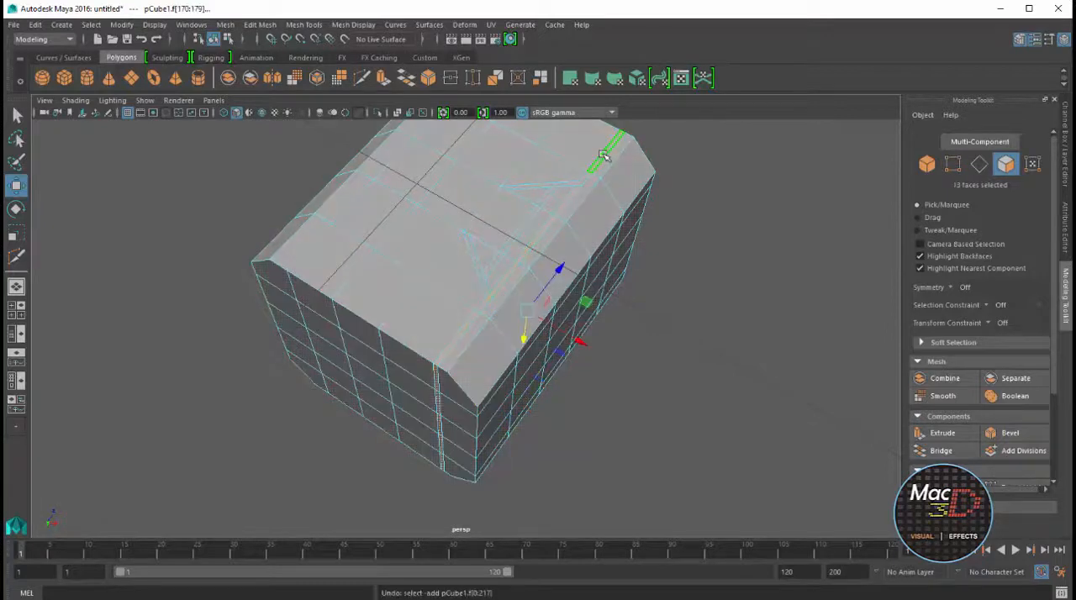
pyautogui.keyDown('shift'); pyautogui.click(603, 155); pyautogui.keyUp('shift')
# Add the narrow strip's faces down the other end of the head to the selection
pyautogui.keyDown('alt'); pyautogui.moveTo(603, 156); pyautogui.dragTo(603, 315); pyautogui.keyUp('alt')
pyautogui.scroll(5, 603, 315)
pyautogui.keyDown('alt'); pyautogui.moveTo(624, 276); pyautogui.dragTo(569, 309); pyautogui.keyUp('alt')
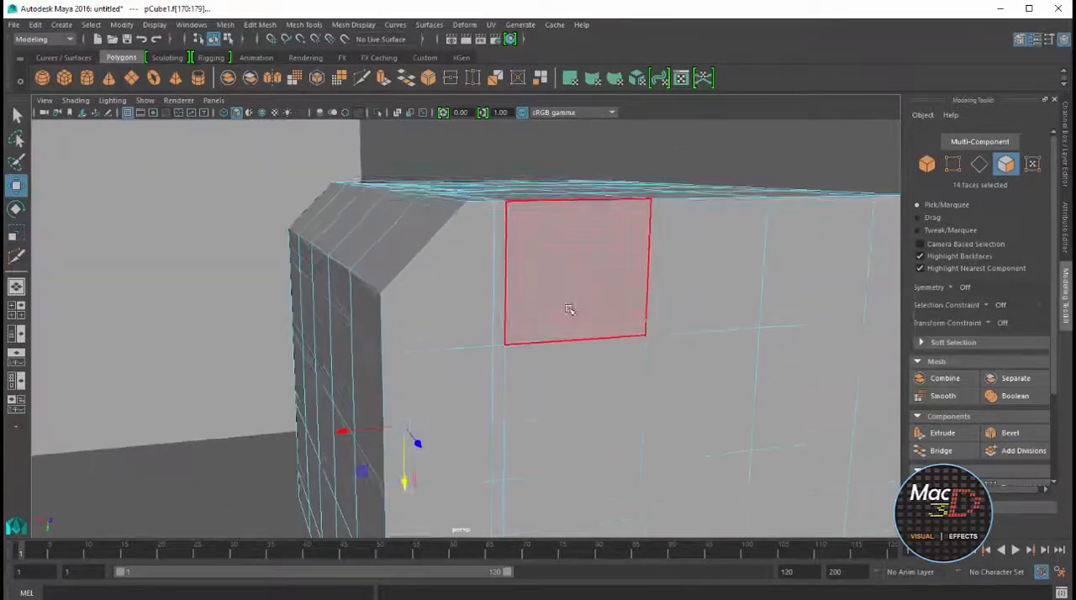
pyautogui.keyDown('shift'); pyautogui.click(499, 306); pyautogui.keyUp('shift')
pyautogui.keyDown('shift'); pyautogui.click(500, 362); pyautogui.keyUp('shift')
pyautogui.keyDown('alt'); pyautogui.moveTo(500, 362); pyautogui.dragTo(580, 334); pyautogui.keyUp('alt')
pyautogui.keyDown('shift'); pyautogui.click(579, 337); pyautogui.keyUp('shift')
pyautogui.keyDown('shift'); pyautogui.click(579, 433); pyautogui.keyUp('shift')
# Add the next broad face's groove path to the selection, including the diagonals and the inner strip between them
pyautogui.keyDown('alt'); pyautogui.moveTo(617, 483); pyautogui.dragTo(596, 242); pyautogui.keyUp('alt')
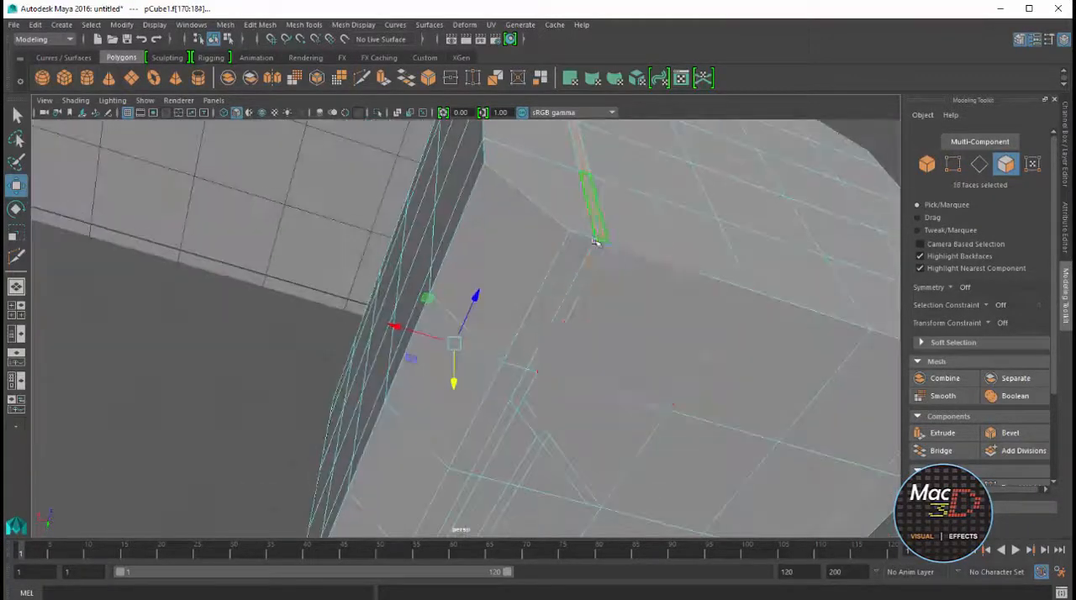
pyautogui.keyDown('shift'); pyautogui.click(580, 279); pyautogui.keyUp('shift')
pyautogui.keyDown('shift'); pyautogui.click(525, 385); pyautogui.keyUp('shift')
pyautogui.keyDown('shift'); pyautogui.click(531, 420); pyautogui.keyUp('shift')
pyautogui.keyDown('shift'); pyautogui.click(533, 449); pyautogui.keyUp('shift')
pyautogui.keyDown('alt'); pyautogui.moveTo(546, 444); pyautogui.dragTo(709, 240, button='middle'); pyautogui.keyUp('alt')
pyautogui.keyDown('shift'); pyautogui.click(692, 262); pyautogui.keyUp('shift')
pyautogui.keyDown('shift'); pyautogui.click(633, 347); pyautogui.keyUp('shift')
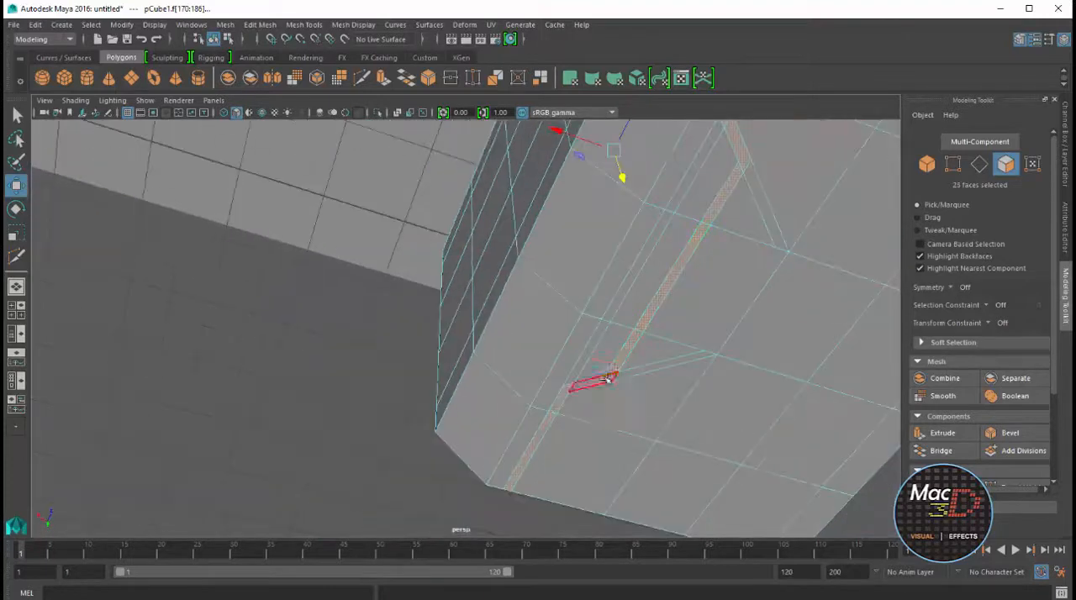
pyautogui.keyDown('shift'); pyautogui.click(607, 379); pyautogui.keyUp('shift')
# Add the diagonal and inner strip faces on the remaining broad face to complete the groove selection
pyautogui.keyDown('alt'); pyautogui.moveTo(643, 358); pyautogui.dragTo(580, 498); pyautogui.keyUp('alt')
pyautogui.keyDown('shift'); pyautogui.click(420, 336); pyautogui.keyUp('shift')
pyautogui.keyDown('shift'); pyautogui.click(471, 329); pyautogui.keyUp('shift')
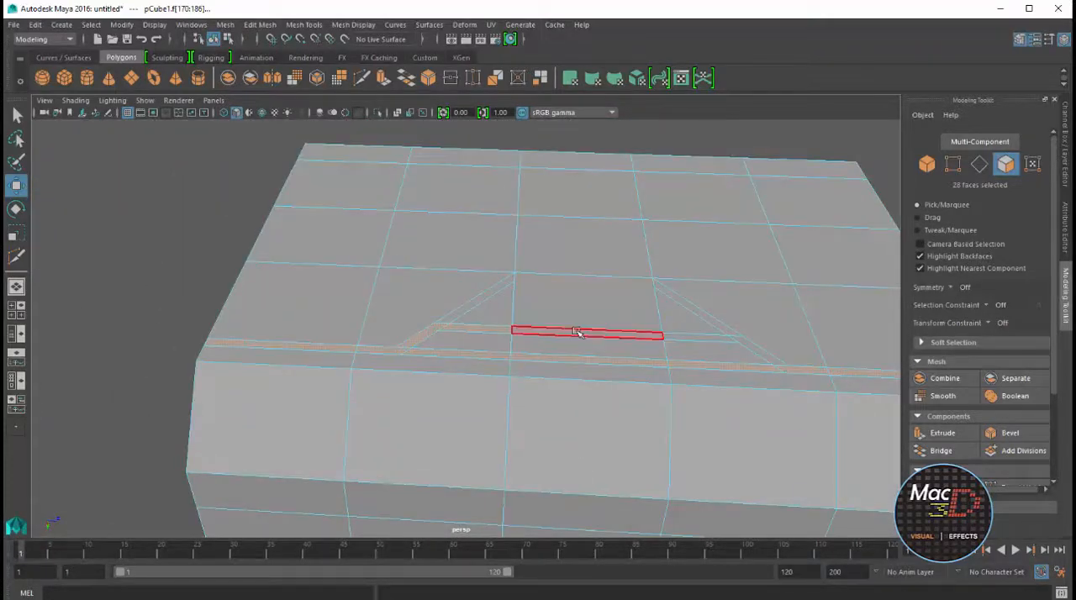
pyautogui.keyDown('alt'); pyautogui.moveTo(577, 373); pyautogui.dragTo(674, 376); pyautogui.keyUp('alt')
# Extrude the selected groove faces inward with a Local Translate Z of about -0.022
pyautogui.click(384, 80)
pyautogui.keyDown('alt'); pyautogui.moveTo(629, 403); pyautogui.dragTo(671, 346, button='middle'); pyautogui.keyUp('alt')
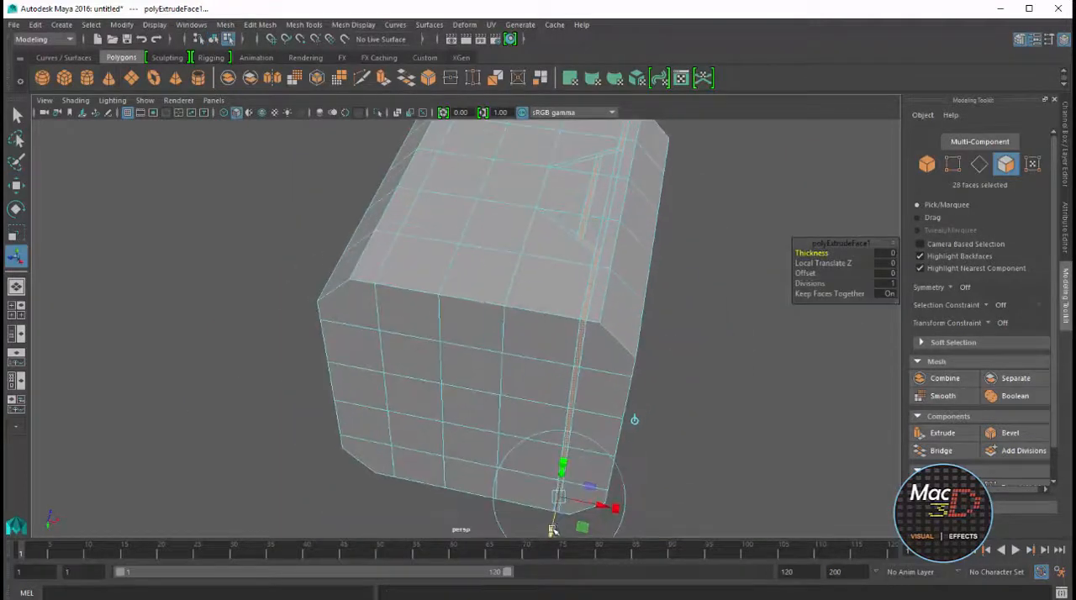
pyautogui.moveTo(553, 530); pyautogui.dragTo(558, 525)
pyautogui.scroll(5, 584, 290)
pyautogui.keyDown('alt'); pyautogui.moveTo(584, 291); pyautogui.dragTo(493, 225); pyautogui.keyUp('alt')
pyautogui.moveTo(838, 245); pyautogui.dragTo(817, 246)
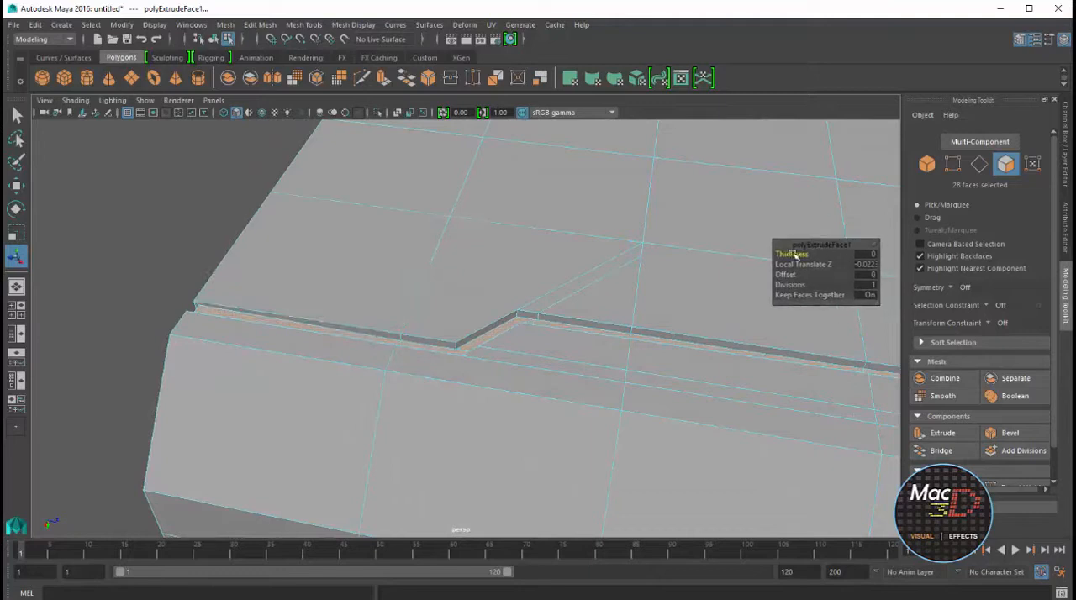
# Set the groove extrusion's Divisions to 3 and its Offset to 0.01
pyautogui.moveTo(788, 284); pyautogui.dragTo(800, 289)
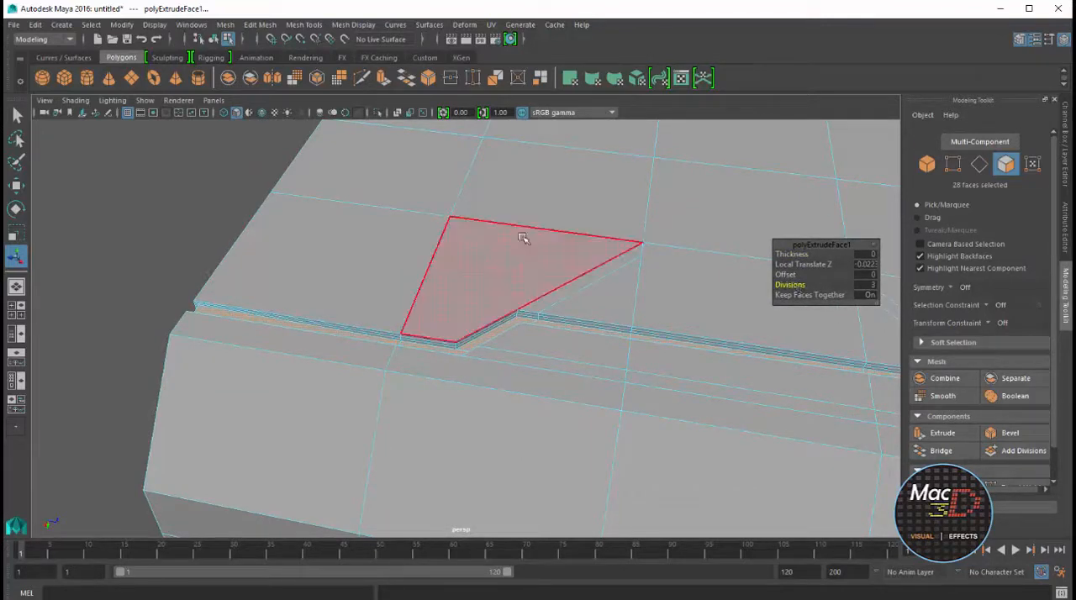
pyautogui.keyDown('alt'); pyautogui.moveTo(524, 236); pyautogui.dragTo(615, 312); pyautogui.keyUp('alt')
pyautogui.scroll(4, 615, 312)
pyautogui.moveTo(791, 277); pyautogui.dragTo(788, 278)
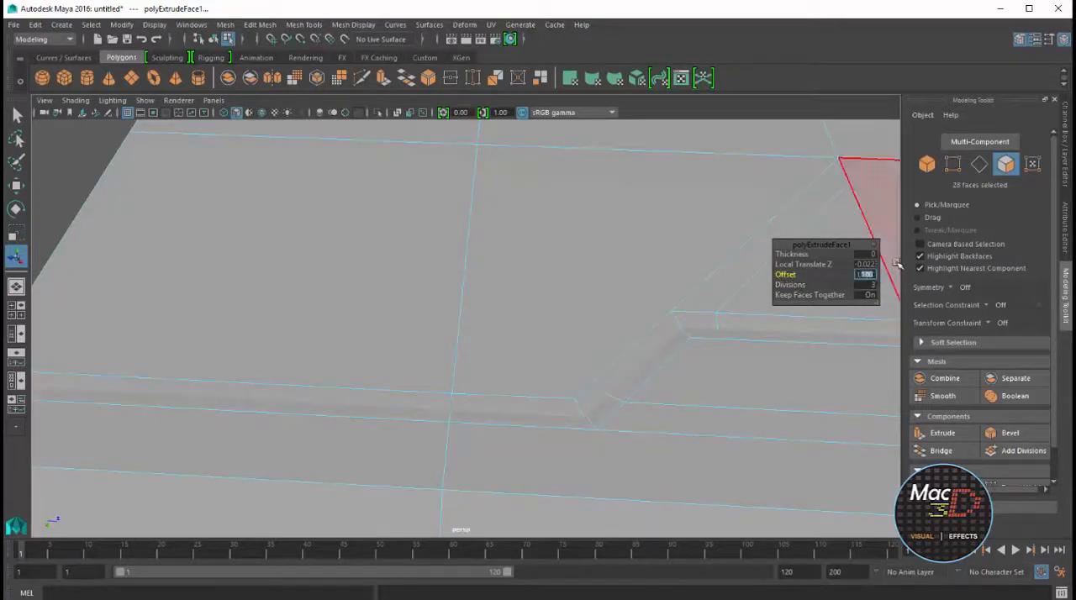
pyautogui.write('0.01')
pyautogui.press('Return')
pyautogui.keyDown('alt'); pyautogui.moveTo(629, 388); pyautogui.dragTo(671, 336); pyautogui.keyUp('alt')
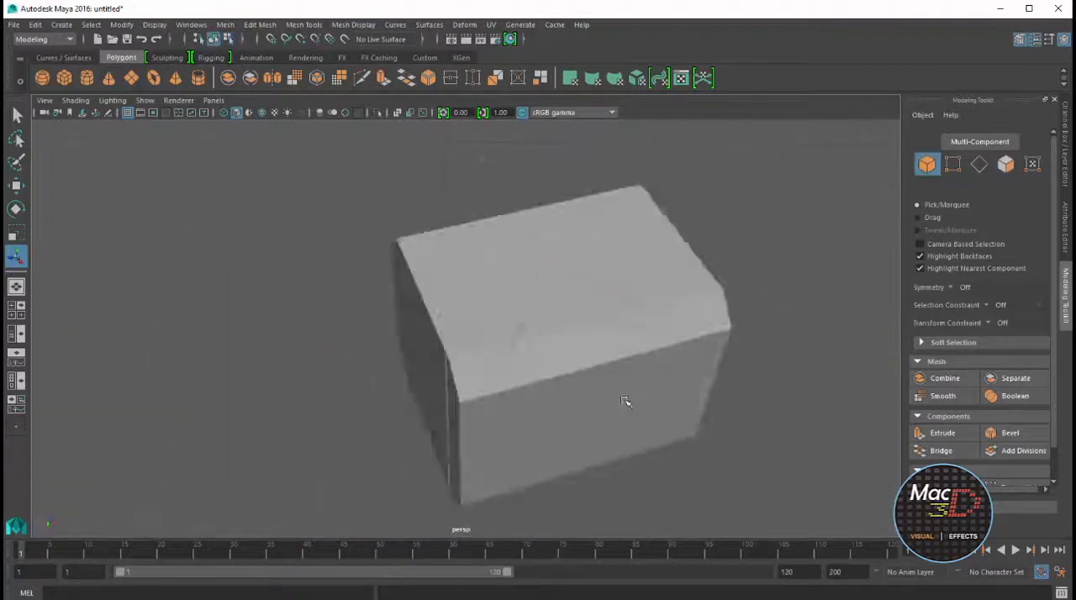
pyautogui.keyDown('alt'); pyautogui.moveTo(625, 402); pyautogui.dragTo(656, 394); pyautogui.keyUp('alt')
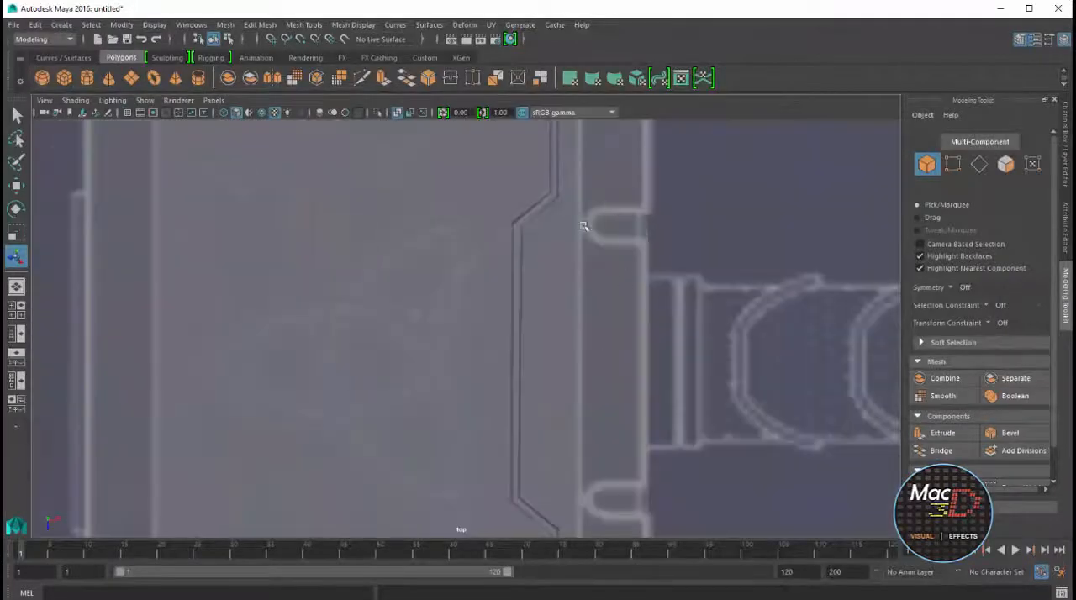
# Insert edge loops across the head along the edges of the two blueprint slots beside the handle
pyautogui.scroll(-5, 669, 261)
pyautogui.scroll(1, 547, 256)
pyautogui.click(445, 237)
pyautogui.scroll(2, 507, 259)
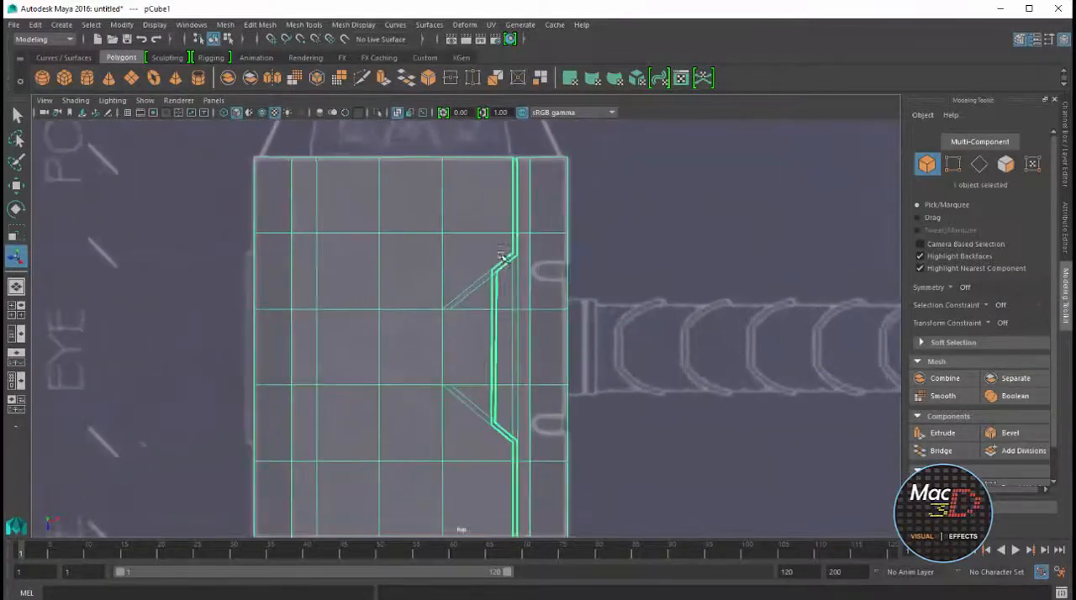
pyautogui.scroll(2, 523, 269)
pyautogui.click(304, 24)
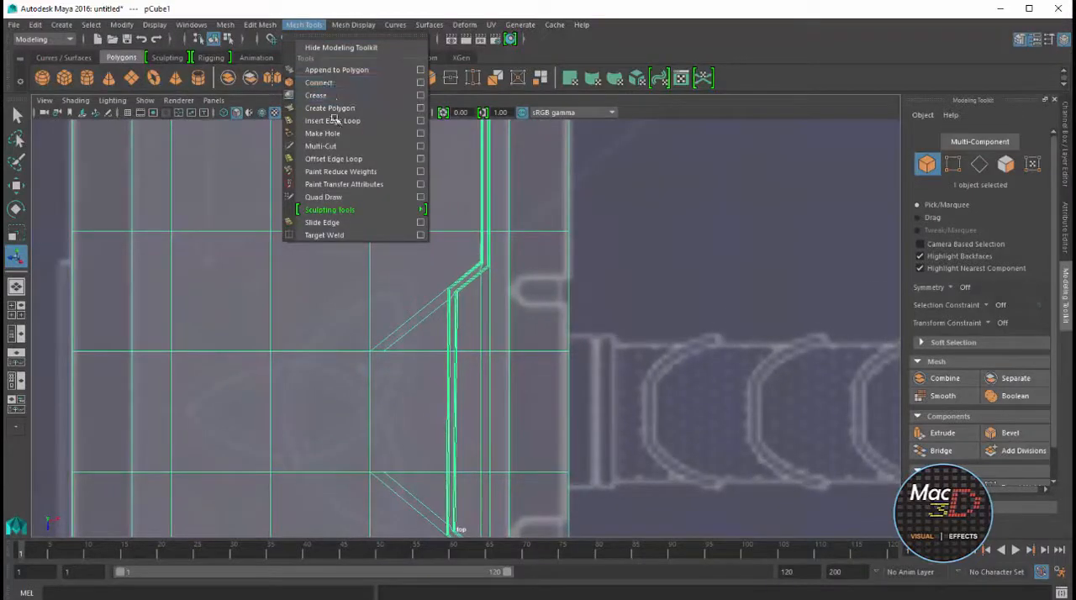
pyautogui.click(336, 208)
pyautogui.click(568, 279)
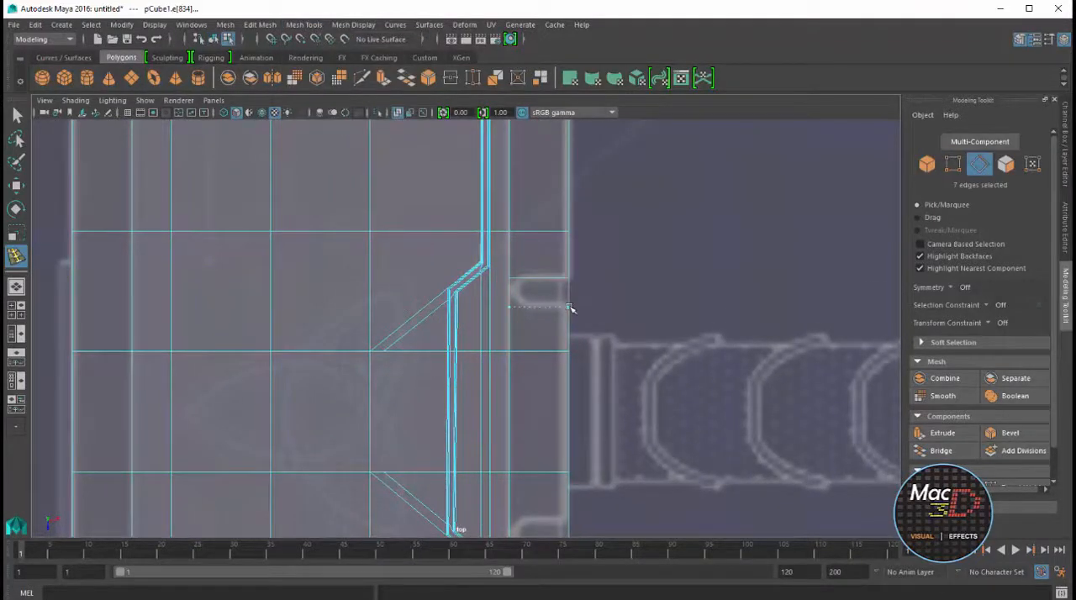
pyautogui.keyDown('alt'); pyautogui.moveTo(550, 409); pyautogui.dragTo(581, 382, button='middle'); pyautogui.keyUp('alt')
pyautogui.click(600, 373)
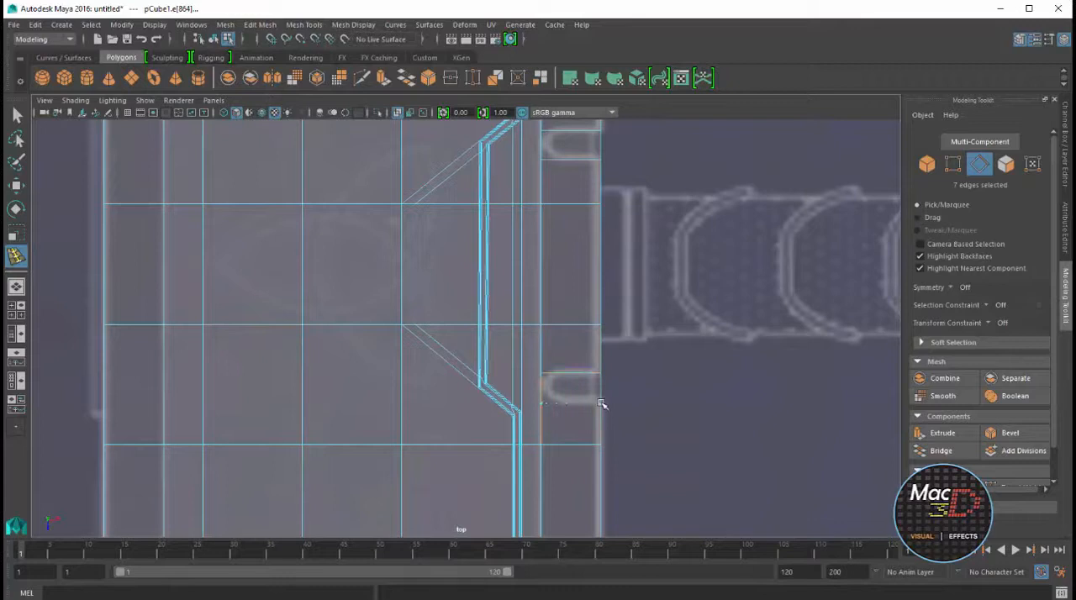
# Insert an edge loop lengthwise along the top chamfer, aligned with the inner ends of the blueprint slots
pyautogui.press('space')
pyautogui.press('space')
pyautogui.keyDown('alt'); pyautogui.moveTo(756, 254); pyautogui.dragTo(541, 229); pyautogui.keyUp('alt')
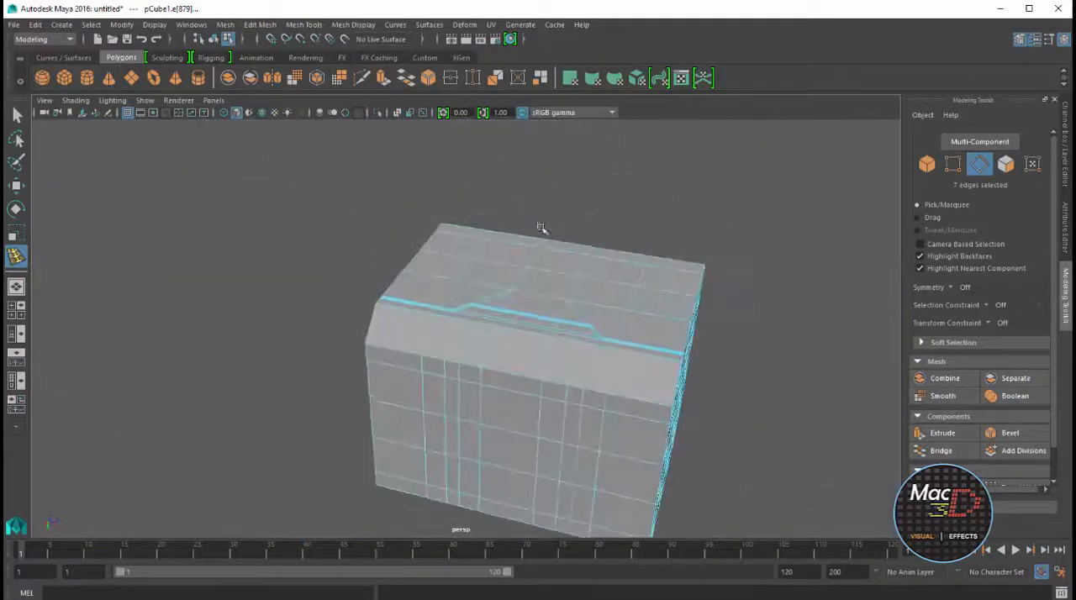
pyautogui.press('space')
pyautogui.press('space')
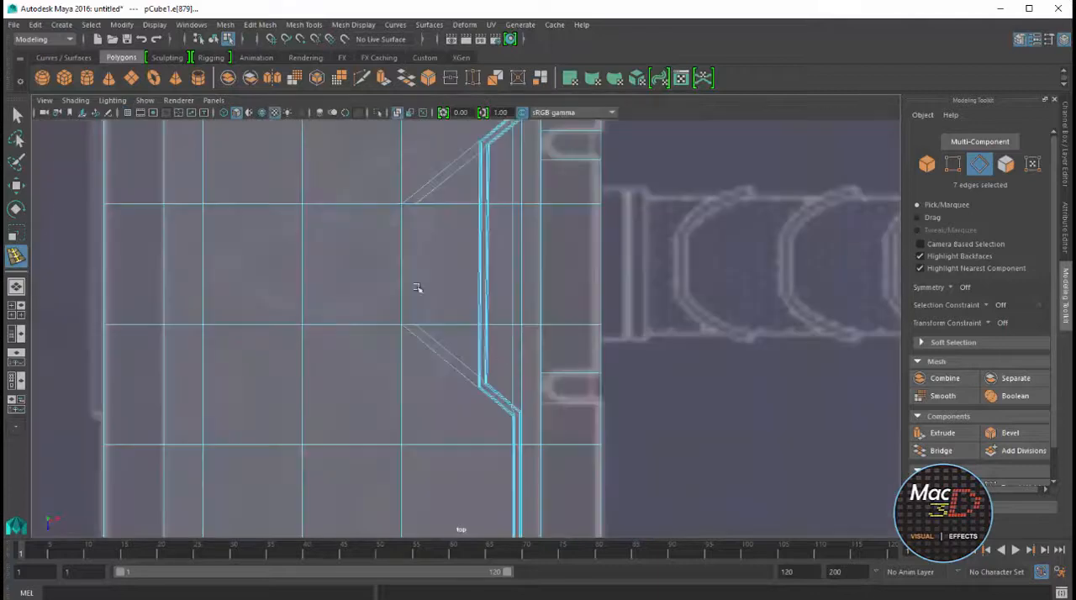
pyautogui.click(550, 374)
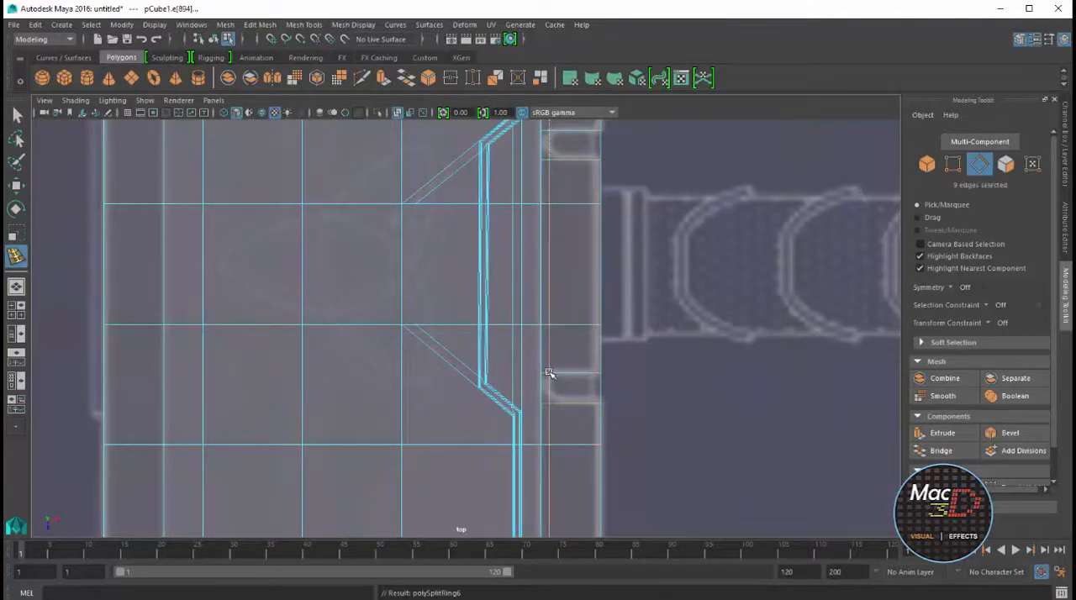
pyautogui.keyDown('alt'); pyautogui.moveTo(621, 276); pyautogui.dragTo(652, 397, button='middle'); pyautogui.keyUp('alt')
# Insert a matching lengthwise edge loop near the inner edge of the underside chamfer
pyautogui.press('space')
pyautogui.keyDown('alt'); pyautogui.moveTo(697, 270); pyautogui.dragTo(759, 257); pyautogui.keyUp('alt')
pyautogui.keyDown('alt'); pyautogui.moveTo(759, 257); pyautogui.dragTo(820, 253, button='right'); pyautogui.keyUp('alt')
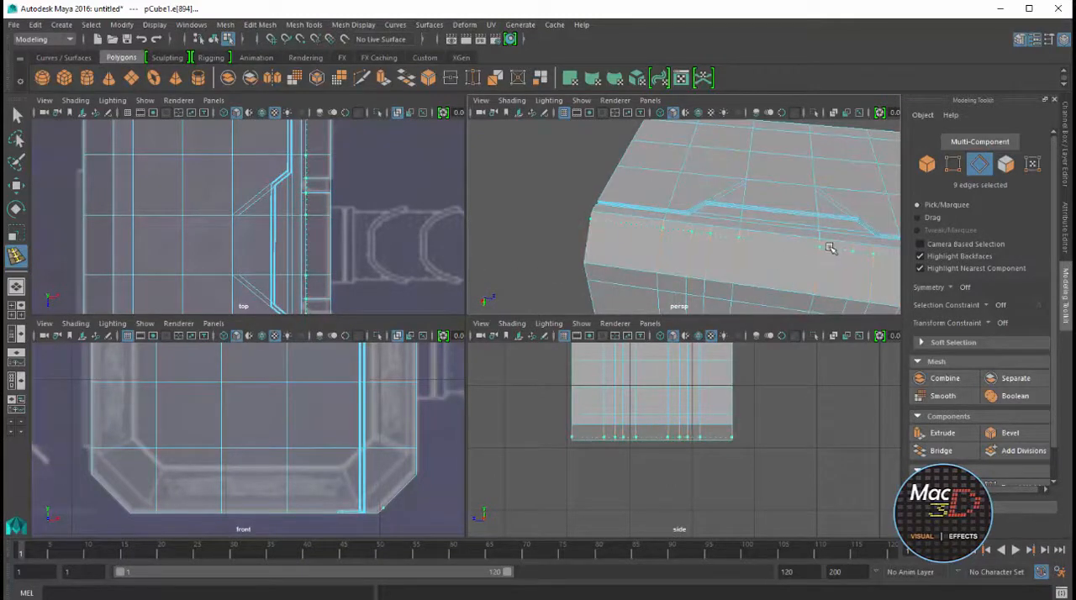
pyautogui.click(830, 248)
pyautogui.keyDown('alt'); pyautogui.moveTo(335, 188); pyautogui.dragTo(385, 177, button='right'); pyautogui.keyUp('alt')
pyautogui.press('space')
pyautogui.keyDown('alt'); pyautogui.moveTo(706, 269); pyautogui.dragTo(625, 317, button='right'); pyautogui.keyUp('alt')
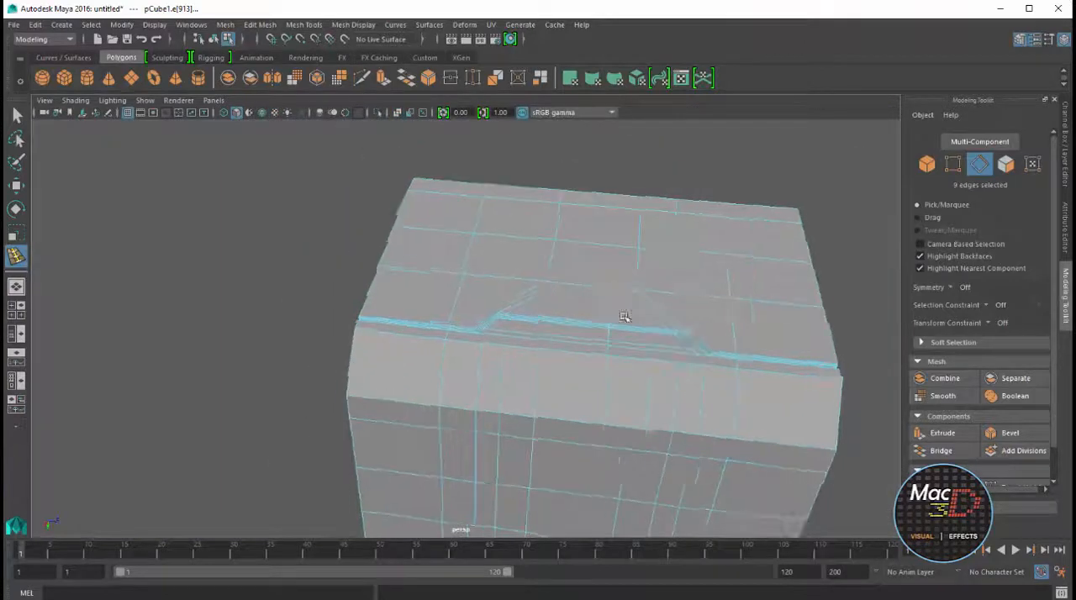
pyautogui.keyDown('alt'); pyautogui.moveTo(625, 317); pyautogui.dragTo(524, 346); pyautogui.keyUp('alt')
pyautogui.keyDown('alt'); pyautogui.moveTo(524, 346); pyautogui.dragTo(636, 314, button='right'); pyautogui.keyUp('alt')
pyautogui.keyDown('alt'); pyautogui.moveTo(636, 315); pyautogui.dragTo(558, 267, button='middle'); pyautogui.keyUp('alt')
# Select the two slot face strips running down the handle side of the head and over its chamfers
pyautogui.press('w')
pyautogui.moveTo(567, 228); pyautogui.dragTo(569, 262, button='right')
pyautogui.click(555, 224)
pyautogui.keyDown('alt'); pyautogui.moveTo(555, 225); pyautogui.dragTo(552, 358); pyautogui.keyUp('alt')
pyautogui.keyDown('shift'); pyautogui.doubleClick(555, 379); pyautogui.keyUp('shift')
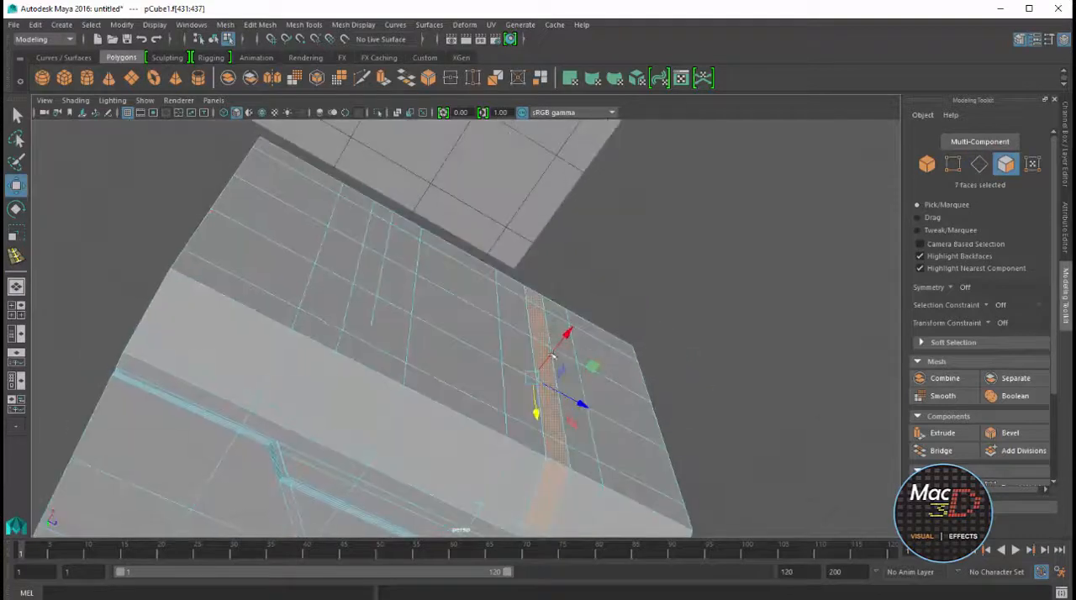
pyautogui.keyDown('alt'); pyautogui.moveTo(336, 394); pyautogui.dragTo(381, 327); pyautogui.keyUp('alt')
pyautogui.scroll(-3, 470, 252)
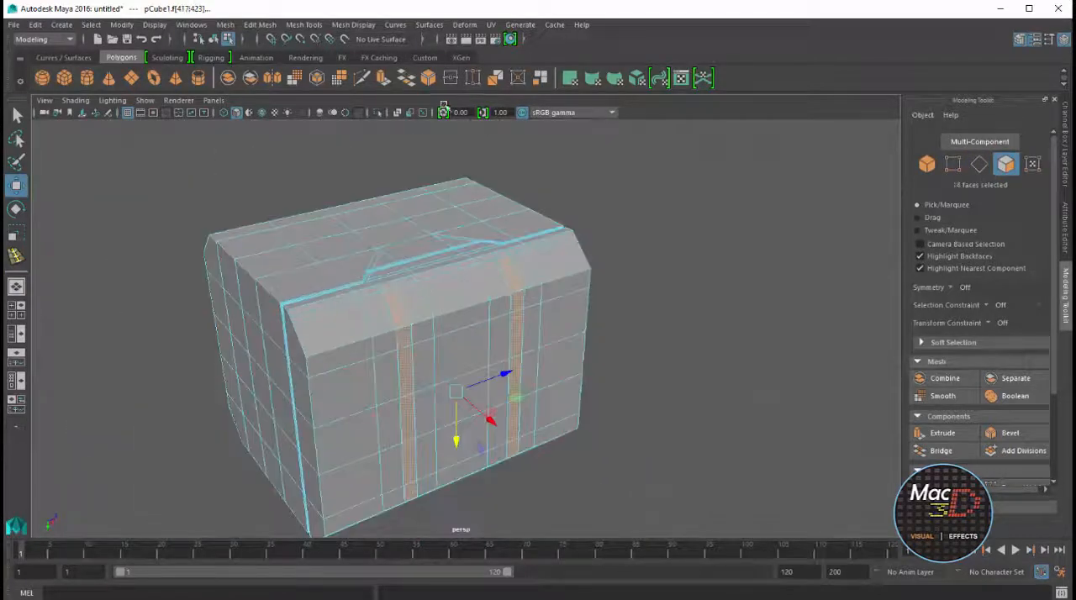
# Extrude the two selected slot strips inward by about 0.05 to recess them into the head
pyautogui.click(383, 78)
pyautogui.keyDown('alt'); pyautogui.moveTo(400, 209); pyautogui.dragTo(622, 315); pyautogui.keyUp('alt')
pyautogui.scroll(4, 642, 336)
pyautogui.keyDown('alt'); pyautogui.moveTo(641, 337); pyautogui.dragTo(550, 357, button='middle'); pyautogui.keyUp('alt')
pyautogui.moveTo(656, 311); pyautogui.dragTo(642, 320)
pyautogui.keyDown('alt'); pyautogui.moveTo(696, 343); pyautogui.dragTo(680, 307); pyautogui.keyUp('alt')
pyautogui.moveTo(657, 249); pyautogui.dragTo(652, 253)
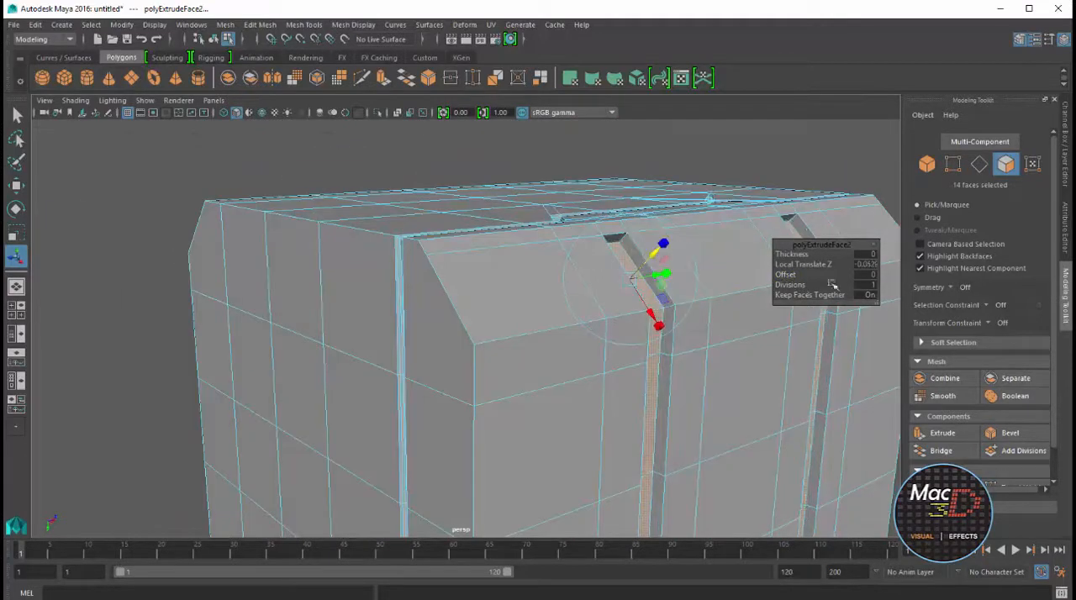
# Set the slot extrusion's divisions to 2 and its offset to 0.01
pyautogui.moveTo(807, 287); pyautogui.dragTo(795, 278)
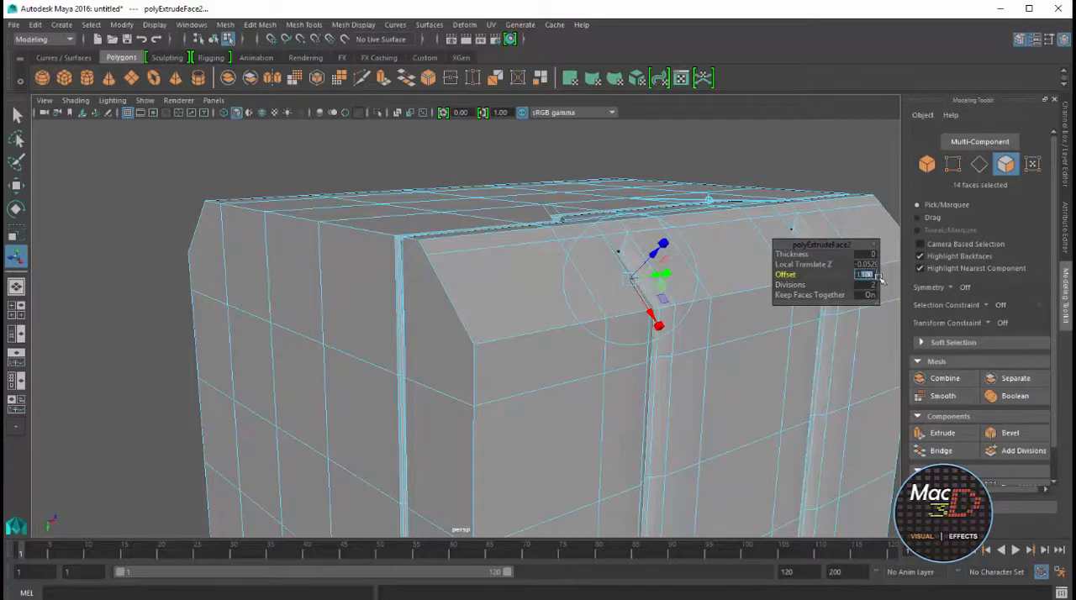
pyautogui.write('0.01')
pyautogui.press('Return')
pyautogui.keyDown('alt'); pyautogui.moveTo(618, 294); pyautogui.dragTo(457, 295); pyautogui.keyUp('alt')
pyautogui.moveTo(544, 321); pyautogui.dragTo(544, 274, button='right')
# Select the four short edges at the upper and lower ends of the two slots and switch to the Move tool
pyautogui.click(565, 337)
pyautogui.keyDown('alt'); pyautogui.moveTo(471, 296); pyautogui.dragTo(505, 291); pyautogui.keyUp('alt')
pyautogui.keyDown('shift'); pyautogui.click(455, 329); pyautogui.keyUp('shift')
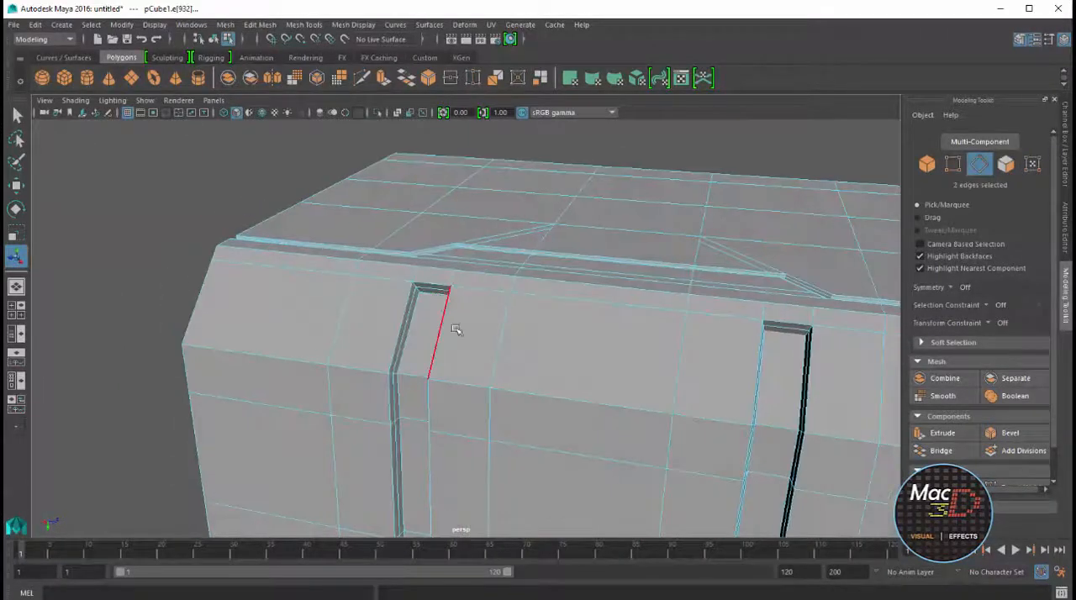
pyautogui.keyDown('alt'); pyautogui.moveTo(455, 329); pyautogui.dragTo(551, 394); pyautogui.keyUp('alt')
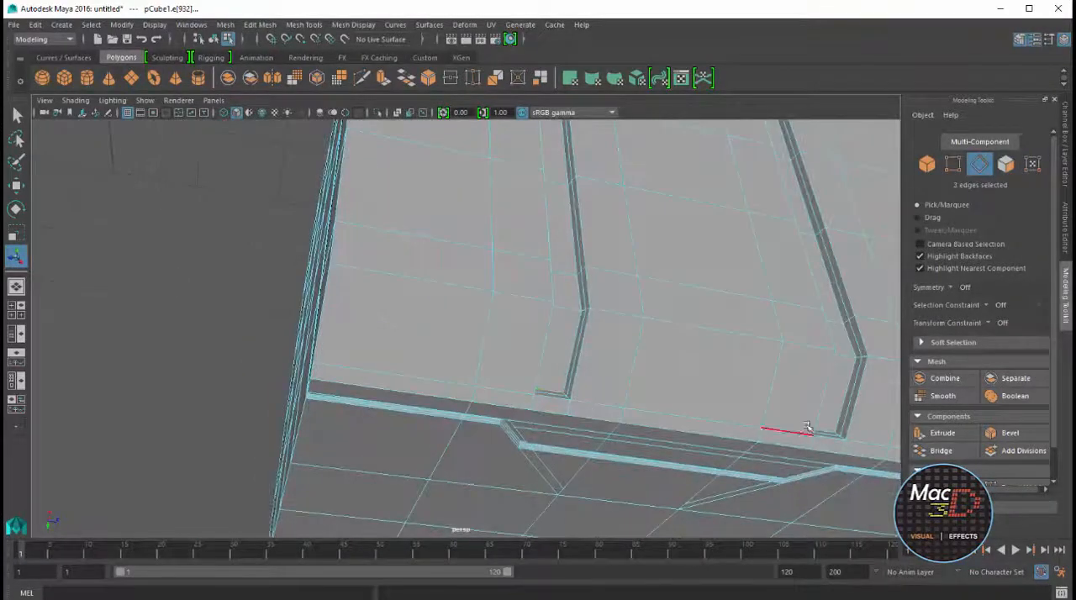
pyautogui.press('w')
pyautogui.press('f')
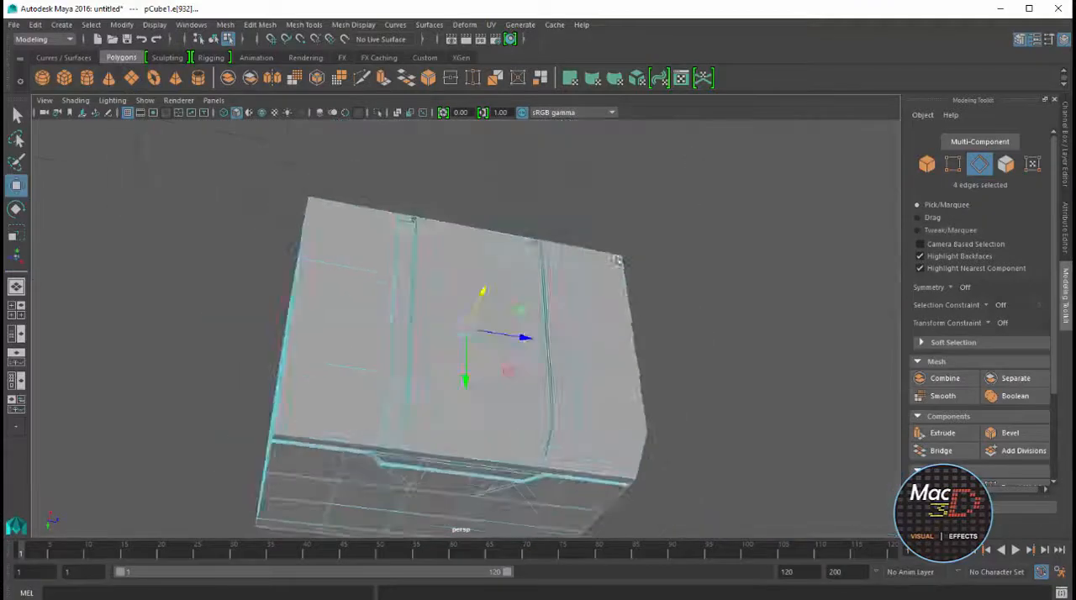
# Bevel the lengthwise edges along the chamfers of the hammer head
pyautogui.keyDown('alt'); pyautogui.moveTo(618, 255); pyautogui.dragTo(529, 293); pyautogui.keyUp('alt')
pyautogui.moveTo(529, 293); pyautogui.dragTo(569, 267, button='right')
pyautogui.scroll(-4, 672, 267)
pyautogui.click(683, 267)
pyautogui.keyDown('alt'); pyautogui.moveTo(683, 267); pyautogui.dragTo(553, 342); pyautogui.keyUp('alt')
pyautogui.click(553, 342)
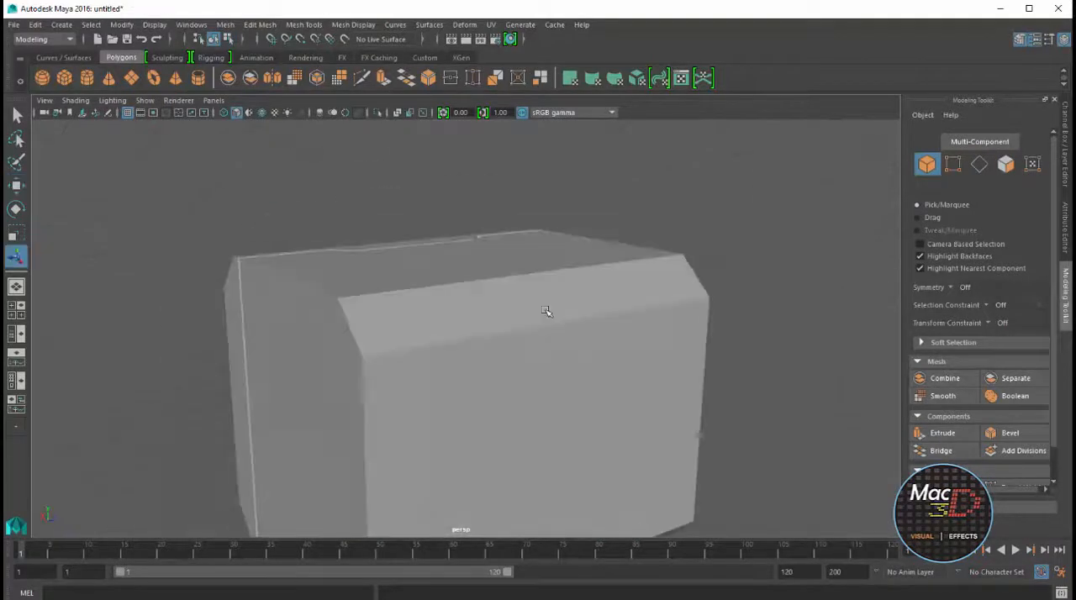
pyautogui.hotkey('ctrl', 'z')
pyautogui.keyDown('alt'); pyautogui.moveTo(546, 312); pyautogui.dragTo(595, 312); pyautogui.keyUp('alt')
pyautogui.click(1009, 433)
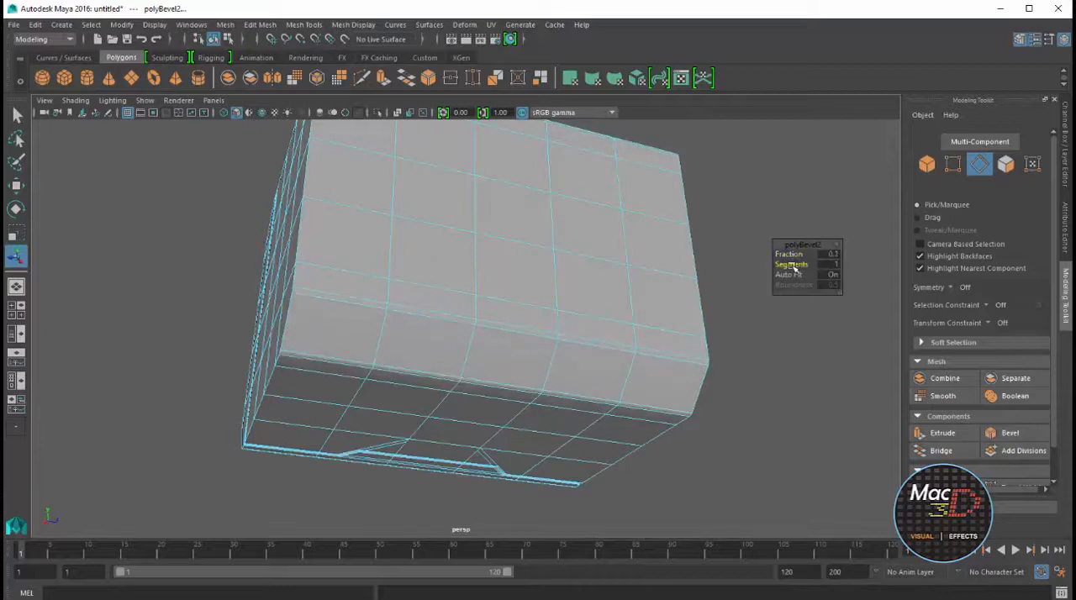
# Finish the lengthwise bevel and rename the head object as hammer
pyautogui.keyDown('alt'); pyautogui.moveTo(517, 300); pyautogui.dragTo(661, 322); pyautogui.keyUp('alt')
pyautogui.keyDown('alt'); pyautogui.moveTo(629, 432); pyautogui.dragTo(778, 429, button='right'); pyautogui.keyUp('alt')
pyautogui.keyDown('alt'); pyautogui.moveTo(778, 428); pyautogui.dragTo(523, 291); pyautogui.keyUp('alt')
pyautogui.scroll(-5, 623, 256)
pyautogui.click(625, 255)
pyautogui.click(496, 266)
pyautogui.moveTo(496, 266); pyautogui.dragTo(603, 221, button='right')
pyautogui.keyDown('alt'); pyautogui.moveTo(603, 221); pyautogui.dragTo(634, 341); pyautogui.keyUp('alt')
# Select the edges around the perimeter of the head's end faces, including the chamfer corners
pyautogui.keyDown('shift'); pyautogui.doubleClick(538, 181); pyautogui.keyUp('shift')
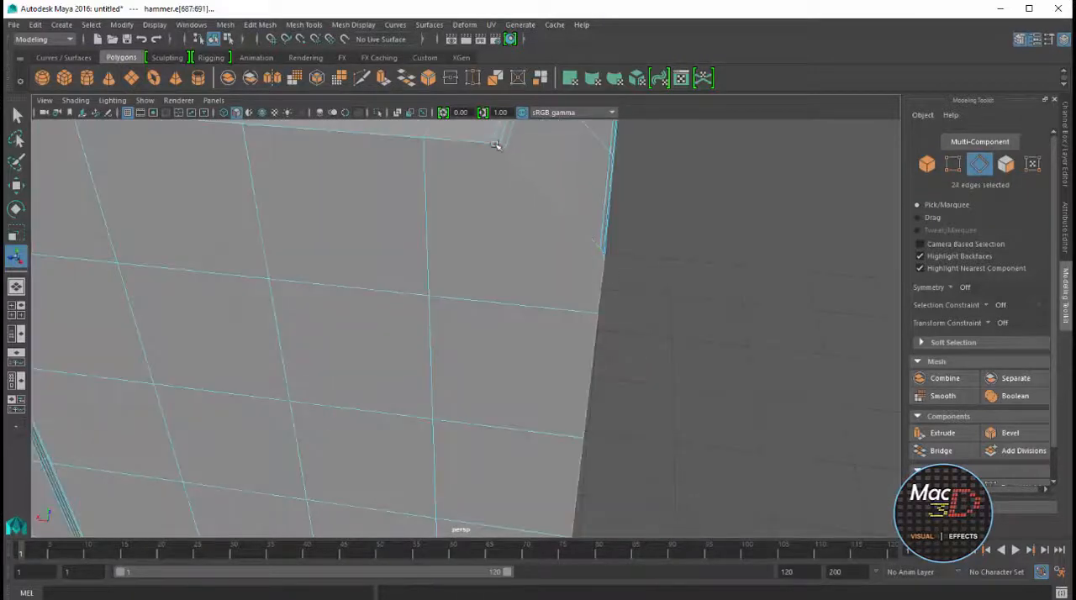
pyautogui.keyDown('shift'); pyautogui.doubleClick(449, 260); pyautogui.keyUp('shift')
pyautogui.keyDown('alt'); pyautogui.moveTo(496, 144); pyautogui.dragTo(401, 238); pyautogui.keyUp('alt')
pyautogui.keyDown('shift'); pyautogui.doubleClick(645, 268); pyautogui.keyUp('shift')
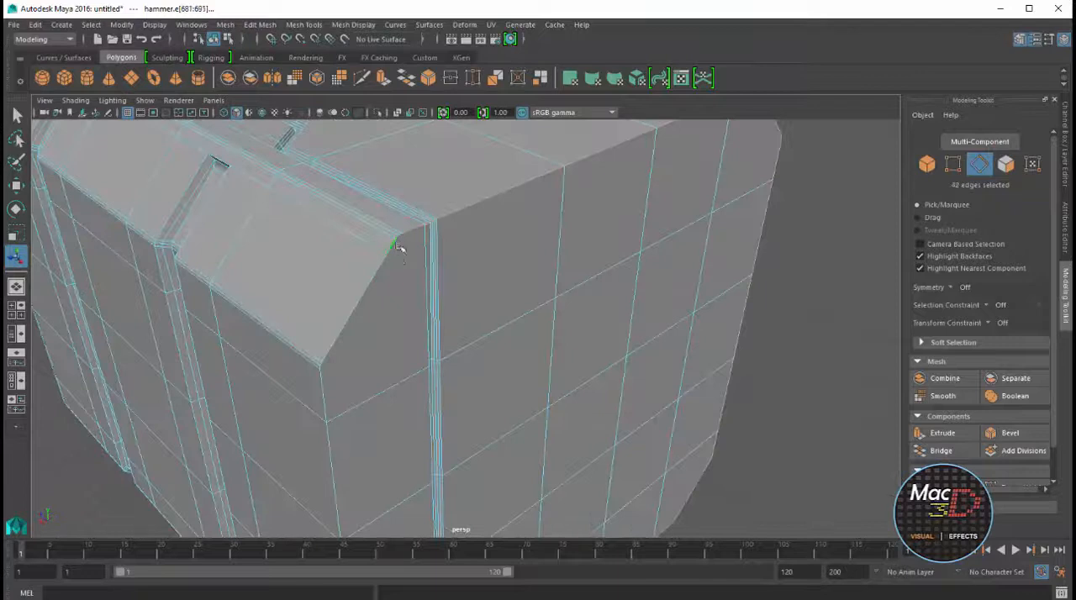
pyautogui.keyDown('alt'); pyautogui.moveTo(398, 247); pyautogui.dragTo(356, 314, button='right'); pyautogui.keyUp('alt')
pyautogui.keyDown('shift'); pyautogui.click(356, 314); pyautogui.keyUp('shift')
pyautogui.keyDown('alt'); pyautogui.moveTo(356, 315); pyautogui.dragTo(488, 398); pyautogui.keyUp('alt')
pyautogui.keyDown('shift'); pyautogui.doubleClick(495, 291); pyautogui.keyUp('shift')
pyautogui.keyDown('shift'); pyautogui.doubleClick(534, 430); pyautogui.keyUp('shift')
pyautogui.keyDown('alt'); pyautogui.moveTo(534, 431); pyautogui.dragTo(516, 311); pyautogui.keyUp('alt')
pyautogui.keyDown('shift'); pyautogui.doubleClick(547, 241); pyautogui.keyUp('shift')
# Add the remaining perimeter edges and short bevelled corner segments of the end faces to the selection
pyautogui.keyDown('alt'); pyautogui.moveTo(546, 242); pyautogui.dragTo(494, 467); pyautogui.keyUp('alt')
pyautogui.keyDown('shift'); pyautogui.click(463, 429); pyautogui.keyUp('shift')
pyautogui.keyDown('alt'); pyautogui.moveTo(464, 429); pyautogui.dragTo(539, 367); pyautogui.keyUp('alt')
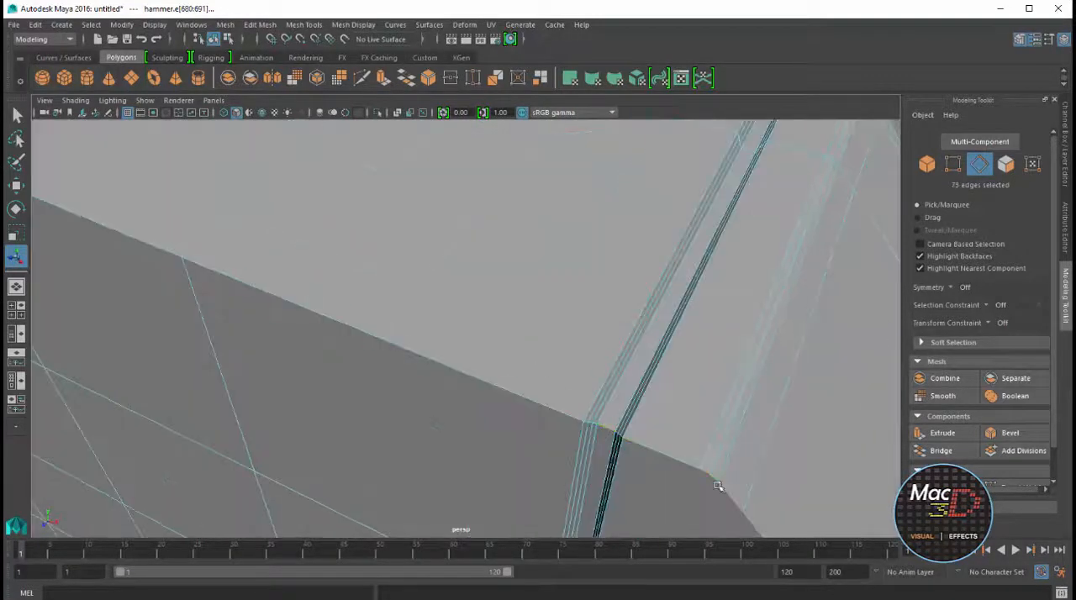
pyautogui.keyDown('shift'); pyautogui.doubleClick(584, 432); pyautogui.keyUp('shift')
pyautogui.keyDown('alt'); pyautogui.moveTo(583, 431); pyautogui.dragTo(576, 299); pyautogui.keyUp('alt')
pyautogui.keyDown('shift'); pyautogui.doubleClick(731, 390); pyautogui.keyUp('shift')
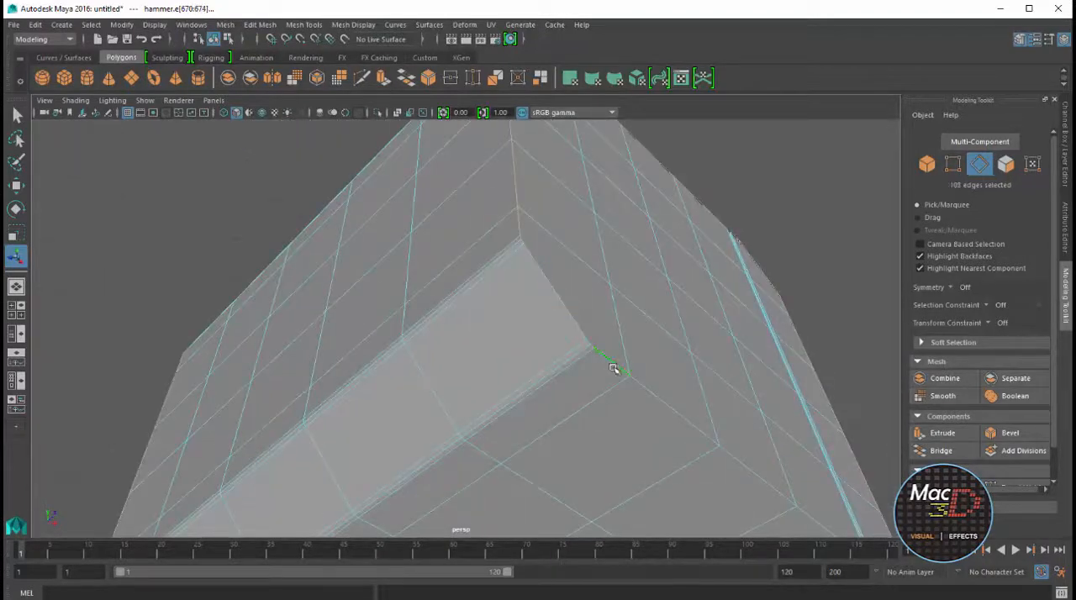
pyautogui.keyDown('shift'); pyautogui.click(614, 370); pyautogui.keyUp('shift')
pyautogui.keyDown('alt'); pyautogui.moveTo(614, 369); pyautogui.dragTo(651, 349); pyautogui.keyUp('alt')
pyautogui.keyDown('shift'); pyautogui.click(660, 327); pyautogui.keyUp('shift')
pyautogui.scroll(-5, 745, 293)
pyautogui.keyDown('alt'); pyautogui.moveTo(745, 294); pyautogui.dragTo(774, 370); pyautogui.keyUp('alt')
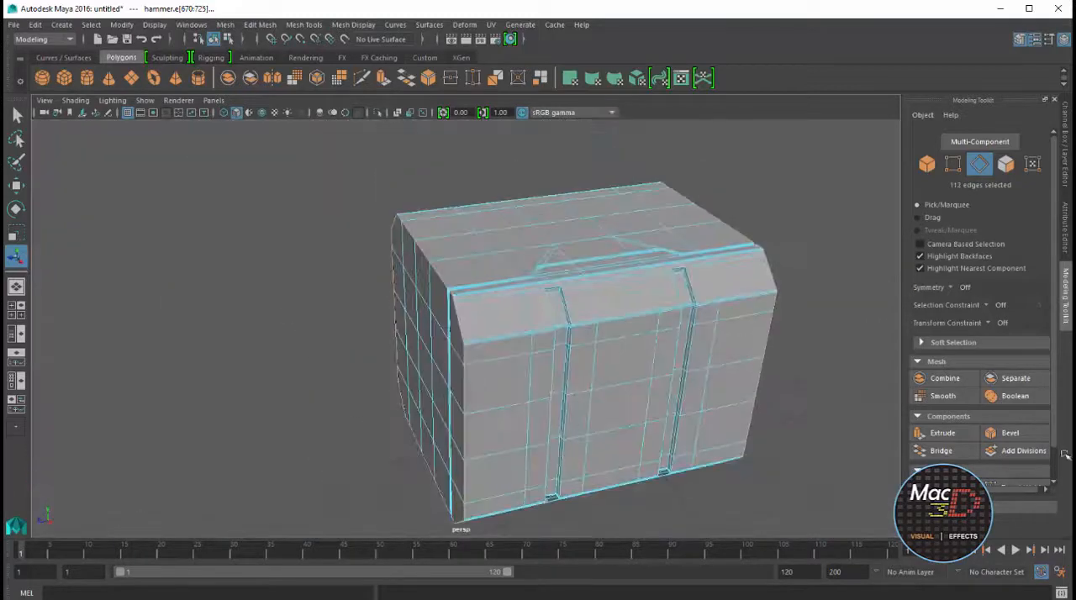
# Bevel the selected end-face perimeter edges with 2 segments and a fraction of 0.5
pyautogui.click(1010, 433)
pyautogui.scroll(5, 509, 334)
pyautogui.keyDown('alt'); pyautogui.moveTo(510, 334); pyautogui.dragTo(505, 246); pyautogui.keyUp('alt')
pyautogui.scroll(-5, 535, 305)
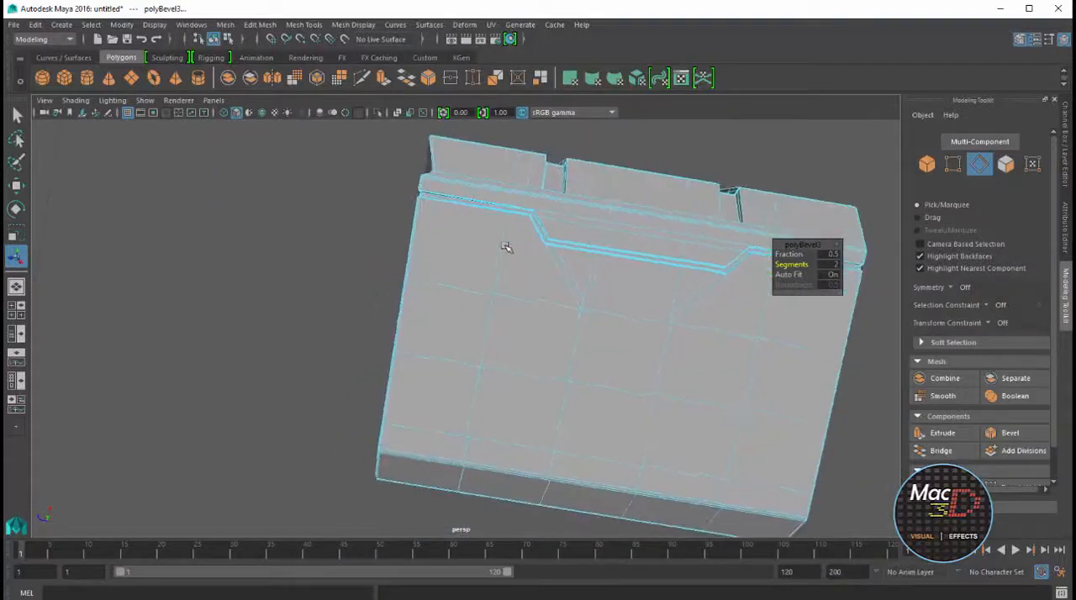
pyautogui.keyDown('alt'); pyautogui.moveTo(427, 163); pyautogui.dragTo(484, 320, button='middle'); pyautogui.keyUp('alt')
pyautogui.scroll(5, 483, 320)
pyautogui.keyDown('alt'); pyautogui.moveTo(484, 321); pyautogui.dragTo(566, 344); pyautogui.keyUp('alt')
pyautogui.hotkey('ctrl', 'z')
pyautogui.keyDown('alt'); pyautogui.moveTo(567, 344); pyautogui.dragTo(713, 390, button='right'); pyautogui.keyUp('alt')
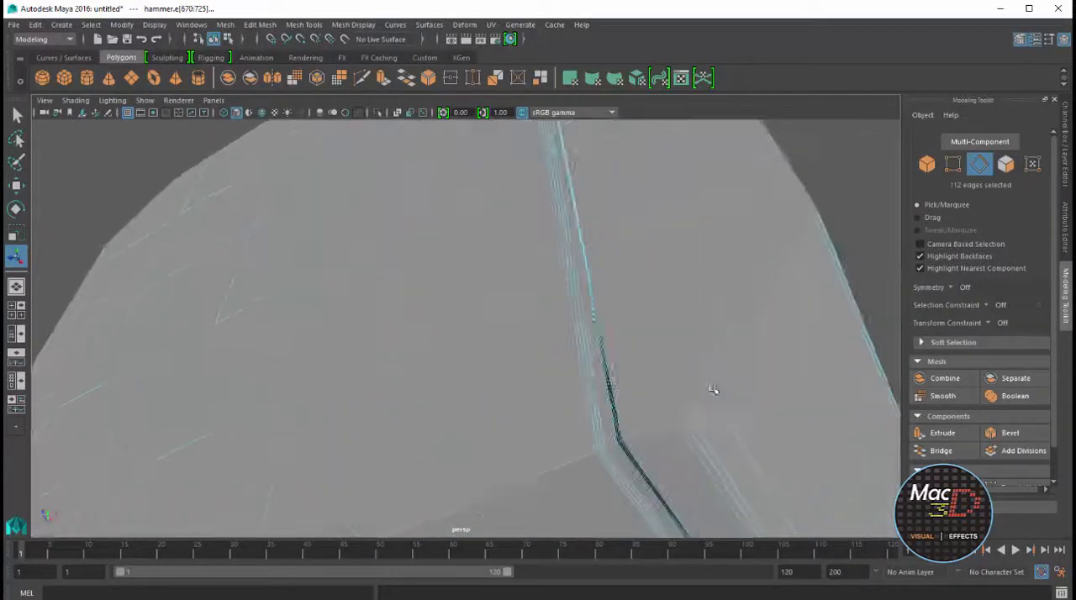
pyautogui.keyDown('alt'); pyautogui.moveTo(714, 389); pyautogui.dragTo(764, 446); pyautogui.keyUp('alt')
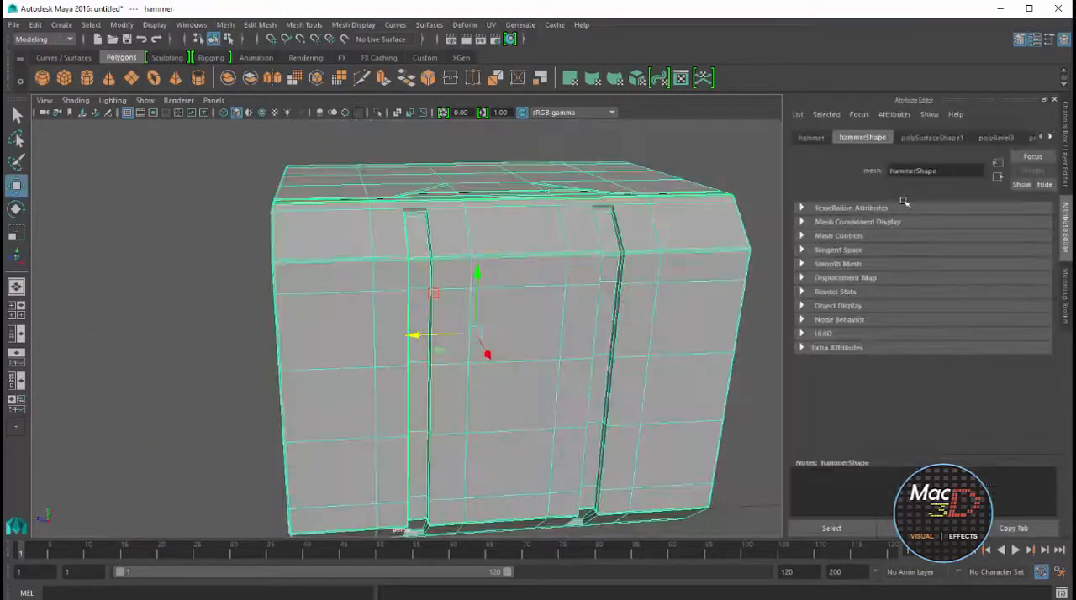
# Increase the fraction of the end-face perimeter bevel in its construction history, then deselect the head
pyautogui.click(1066, 145)
pyautogui.click(876, 281)
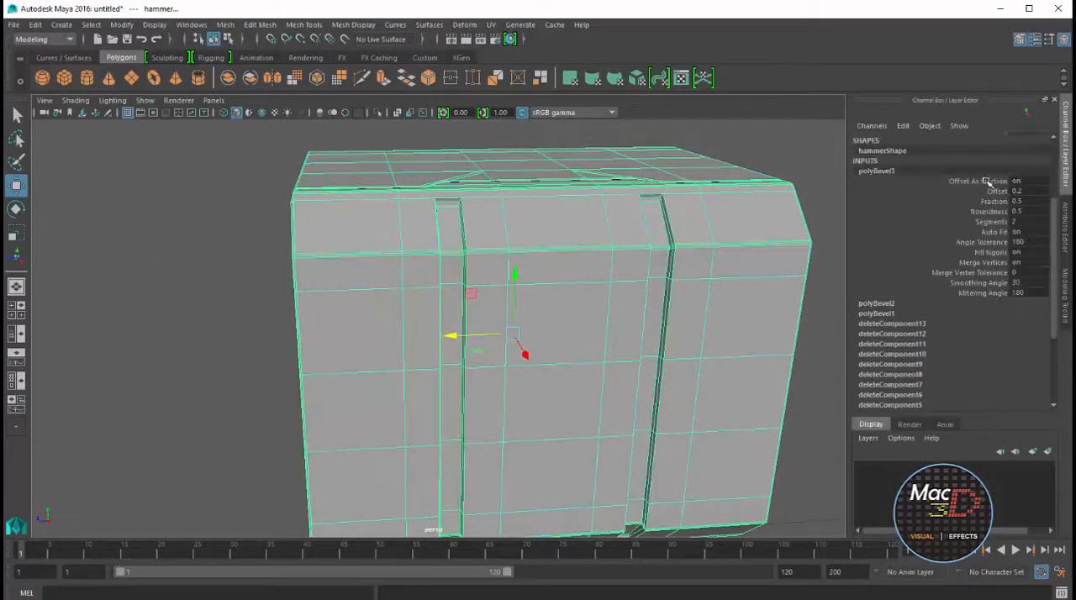
pyautogui.click(997, 201)
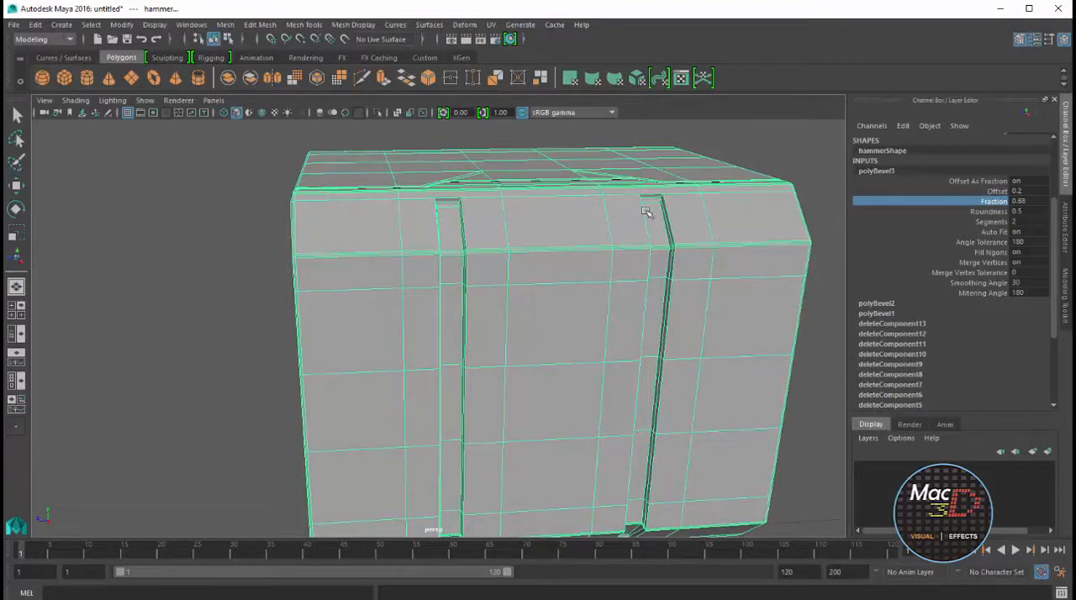
pyautogui.keyDown('alt'); pyautogui.moveTo(646, 212); pyautogui.dragTo(685, 191); pyautogui.keyUp('alt')
pyautogui.keyDown('alt'); pyautogui.moveTo(685, 190); pyautogui.dragTo(572, 245, button='right'); pyautogui.keyUp('alt')
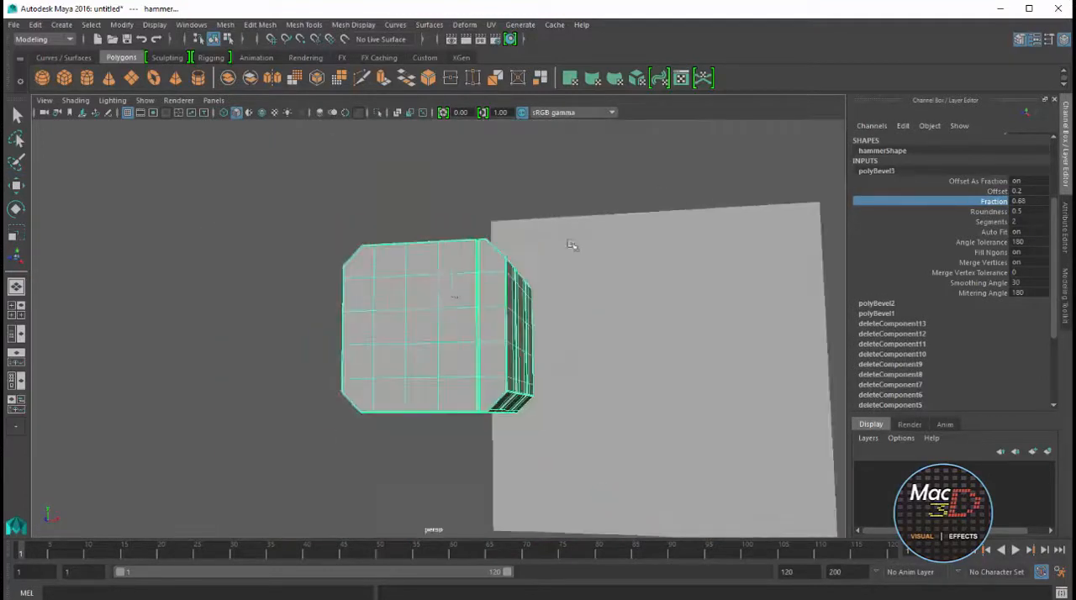
pyautogui.click(593, 252)
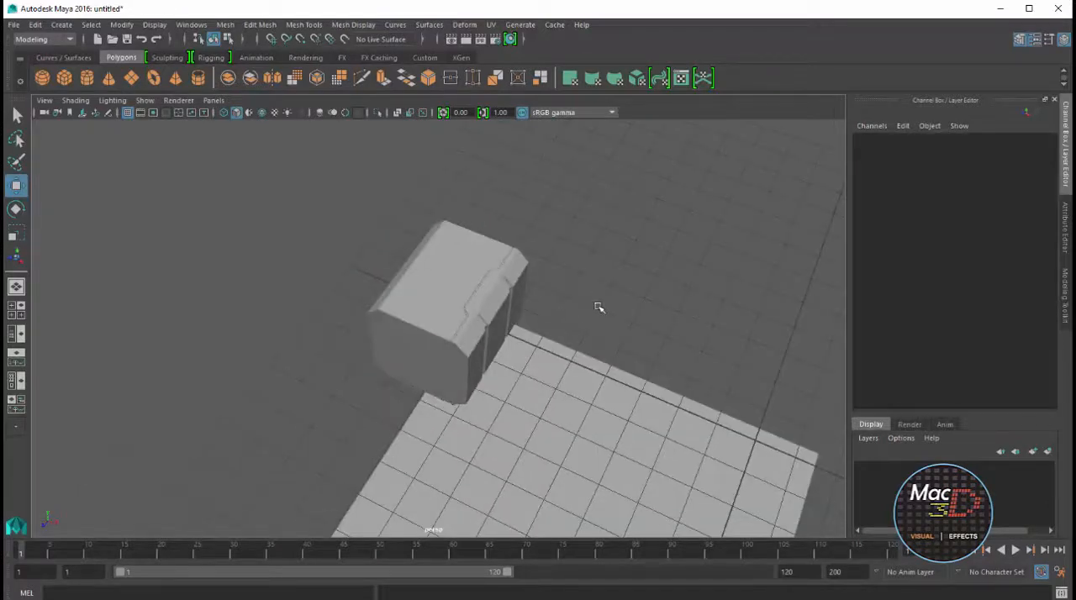
# Create a polygon cube over the separate octagonal profile on the front blueprint, with width, height and depth of 1
pyautogui.press('space')
pyautogui.press('space')
pyautogui.keyDown('alt'); pyautogui.moveTo(471, 362); pyautogui.dragTo(533, 318, button='right'); pyautogui.keyUp('alt')
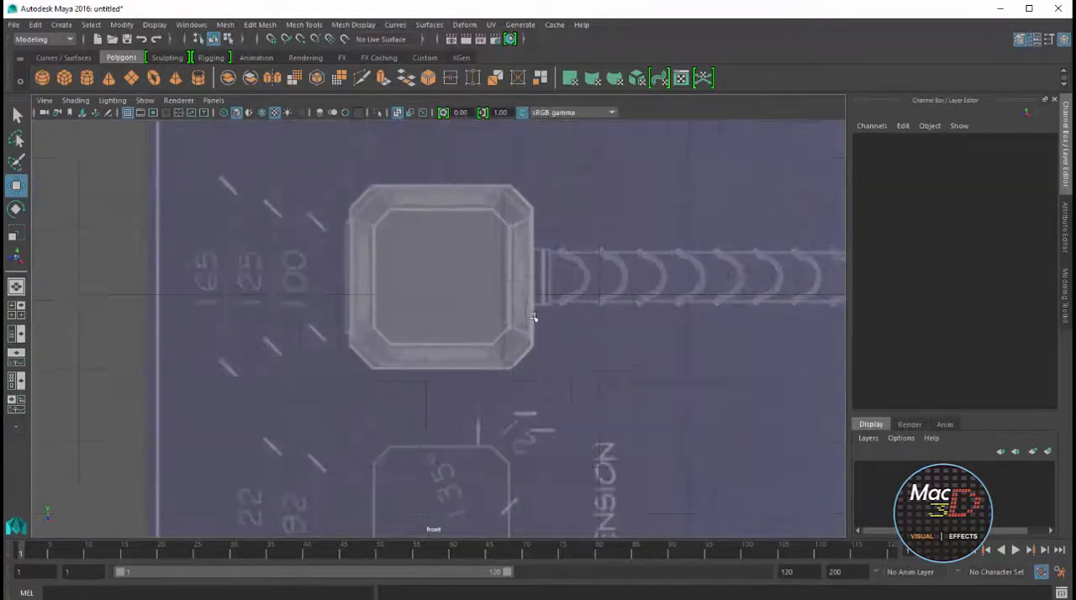
pyautogui.keyDown('alt'); pyautogui.moveTo(538, 404); pyautogui.dragTo(597, 288, button='middle'); pyautogui.keyUp('alt')
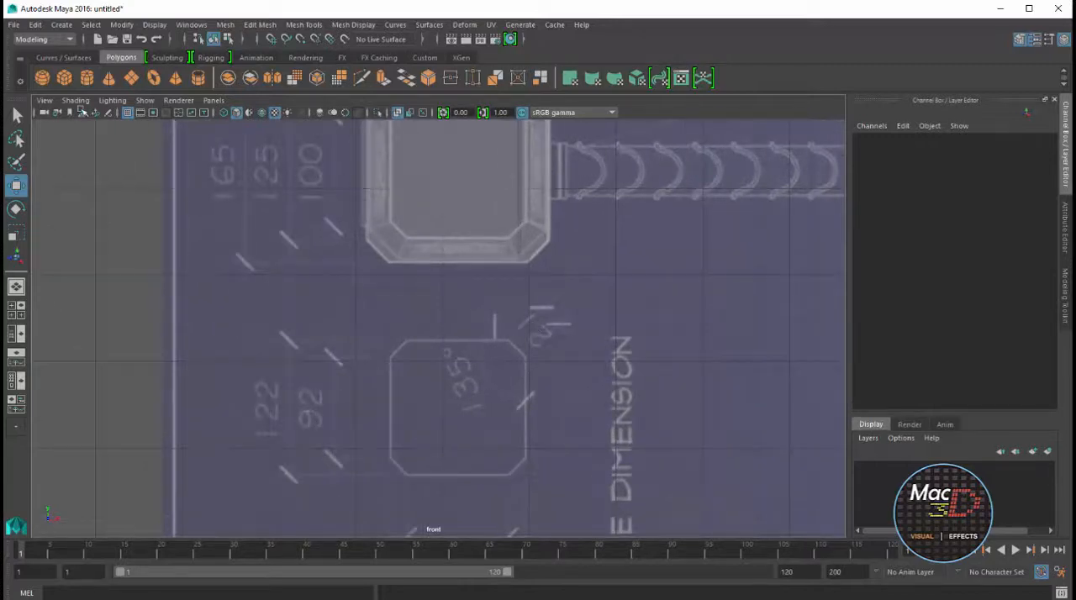
pyautogui.click(64, 77)
pyautogui.moveTo(391, 469); pyautogui.dragTo(541, 336)
pyautogui.press('space')
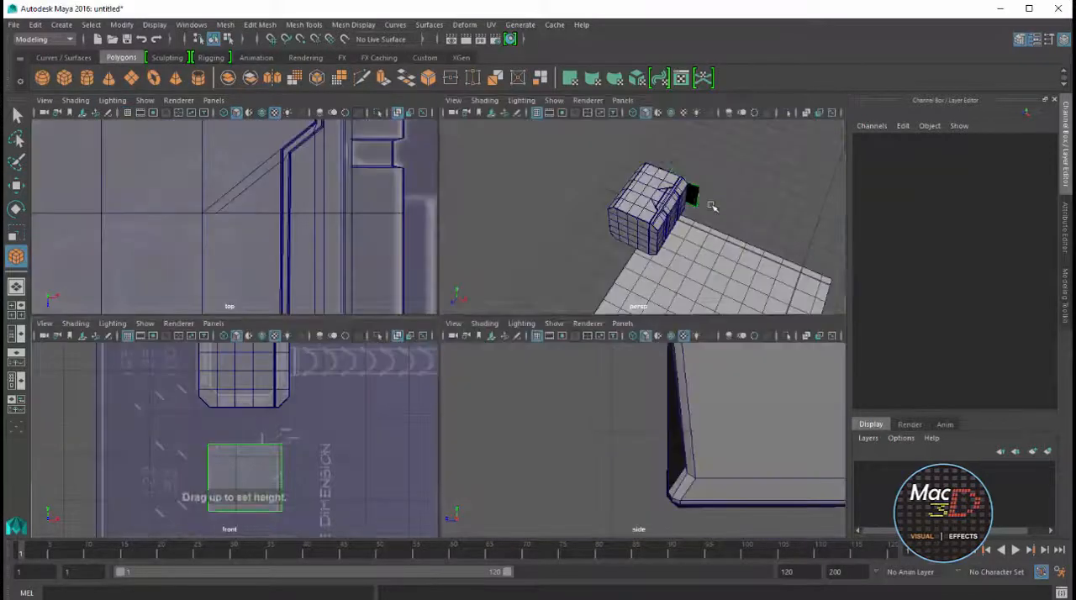
pyautogui.moveTo(712, 206); pyautogui.dragTo(719, 199)
pyautogui.write('1')
pyautogui.press('Return')
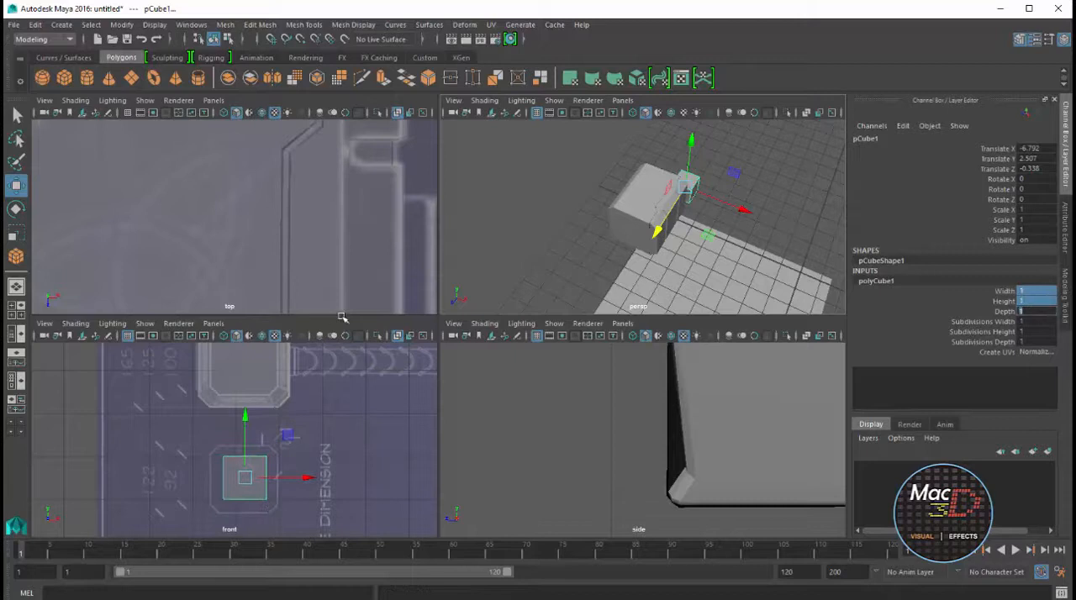
# Centre the cube on the octagonal front profile and scale it uniformly to 1.548 to match the outline
pyautogui.press('space')
pyautogui.scroll(5, 485, 361)
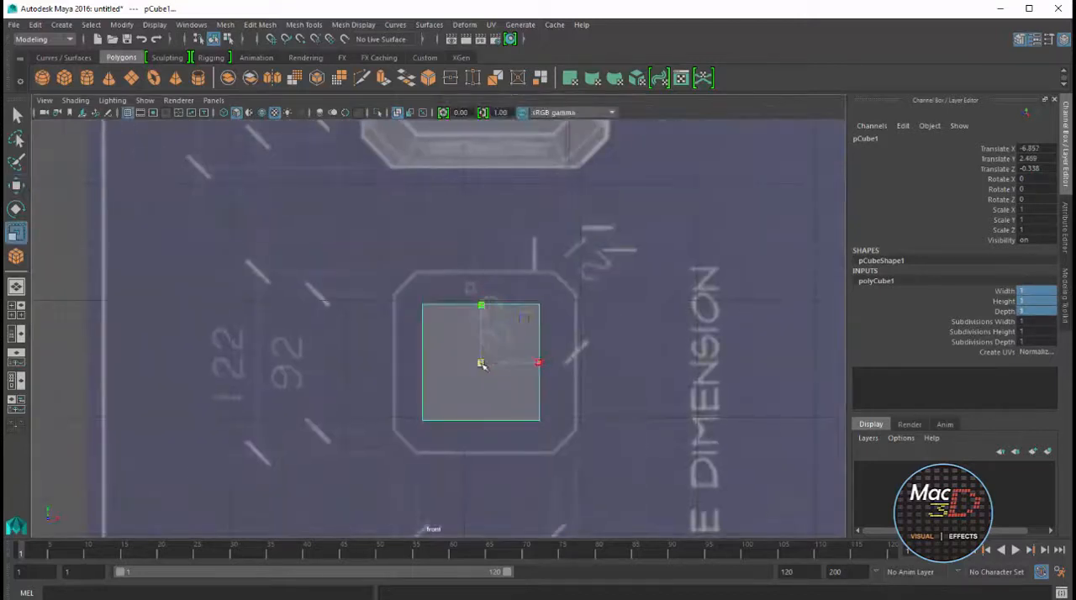
pyautogui.moveTo(481, 363); pyautogui.dragTo(548, 361)
pyautogui.press('w')
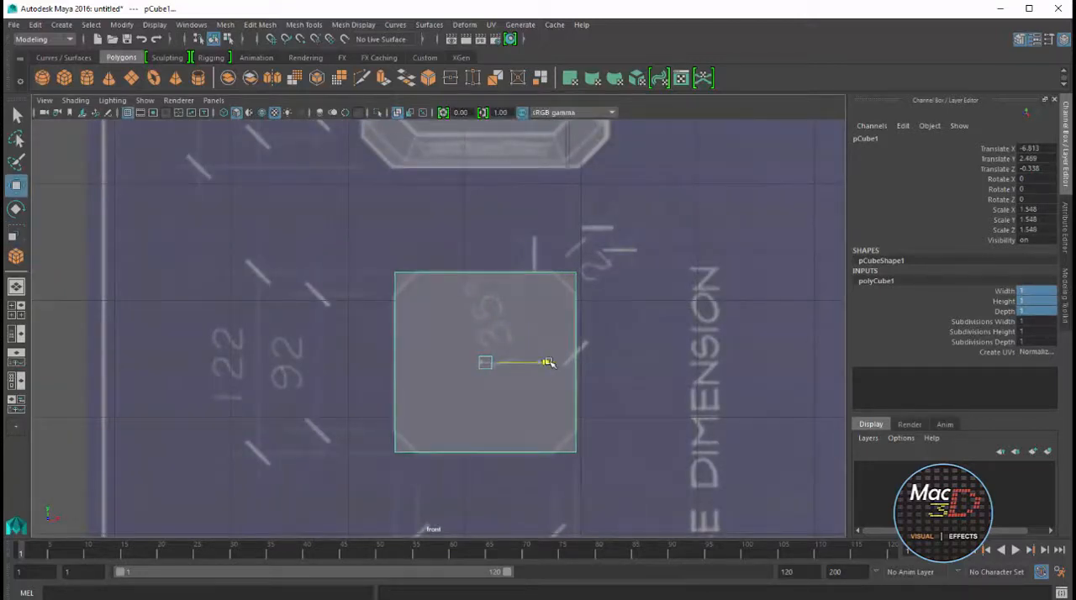
# In the top view, flatten the cube to a Z scale of 0.646 and move it onto the head's tapered end
pyautogui.press('space')
pyautogui.press('space')
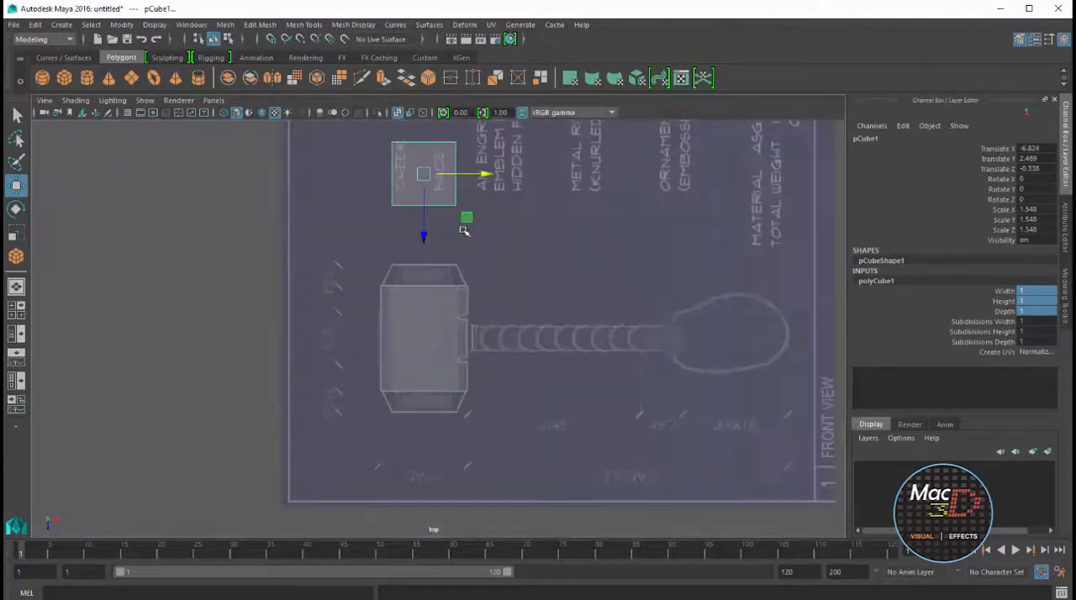
pyautogui.scroll(2, 467, 243)
pyautogui.keyDown('alt'); pyautogui.moveTo(467, 243); pyautogui.dragTo(502, 360, button='middle'); pyautogui.keyUp('alt')
pyautogui.press('r')
pyautogui.moveTo(463, 330); pyautogui.dragTo(465, 301)
pyautogui.press('w')
pyautogui.moveTo(465, 343); pyautogui.dragTo(467, 448)
# Refine the block to Z scale 0.52 and Z position 2.114 so it spans the tapered end on the blueprint
pyautogui.press('f')
pyautogui.scroll(-5, 493, 361)
pyautogui.scroll(3, 505, 370)
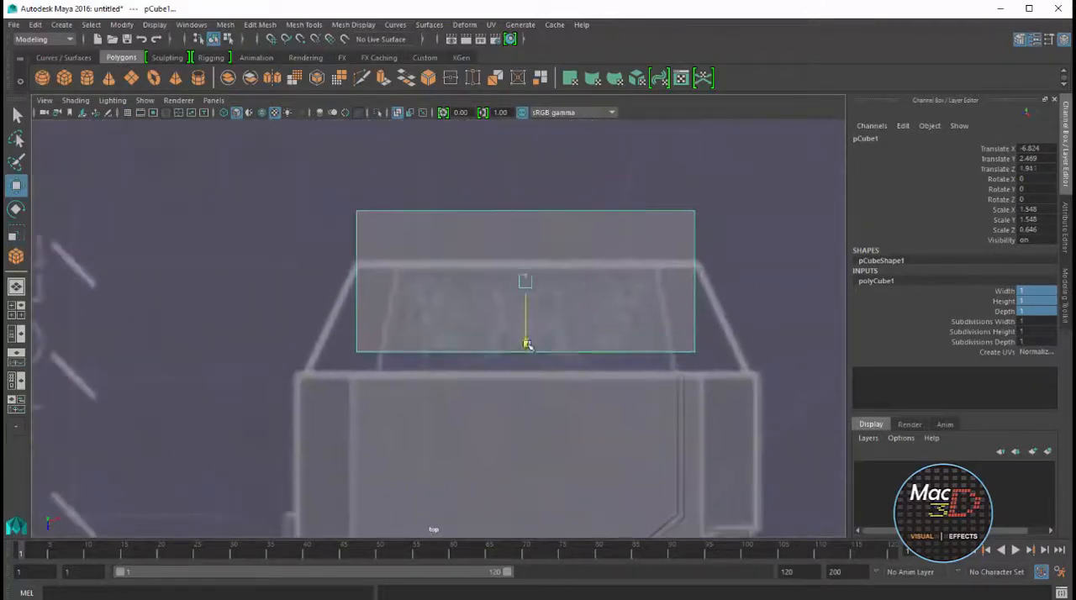
pyautogui.moveTo(524, 341); pyautogui.dragTo(529, 379)
pyautogui.press('r')
pyautogui.press('w')
# Select the four short corner edges running through the block's depth in the perspective view
pyautogui.press('space')
pyautogui.press('space')
pyautogui.press('space')
pyautogui.press('space')
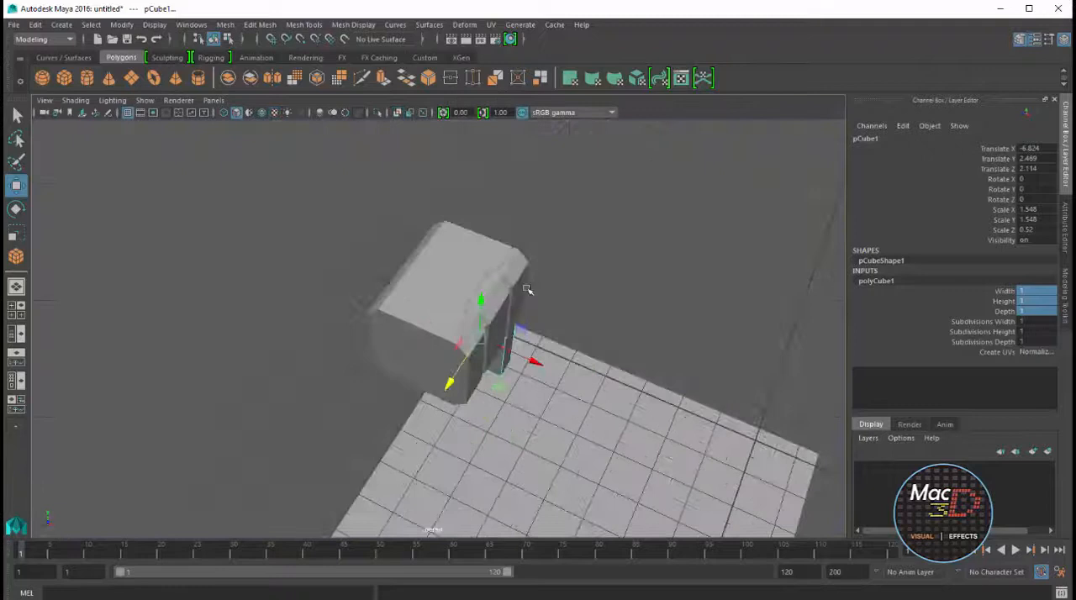
pyautogui.keyDown('alt'); pyautogui.moveTo(527, 289); pyautogui.dragTo(562, 303); pyautogui.keyUp('alt')
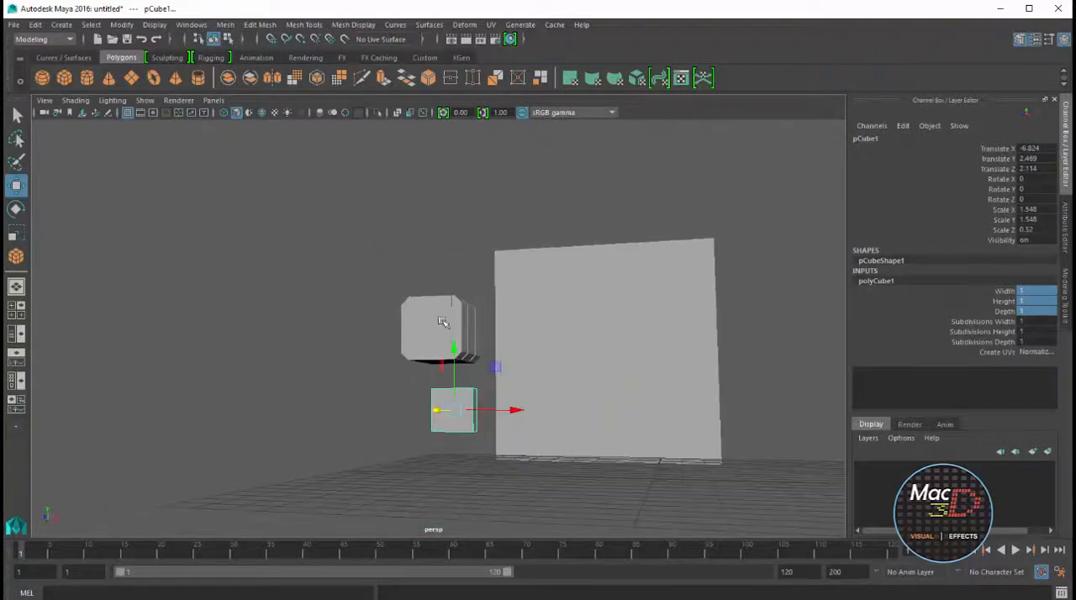
pyautogui.keyDown('alt'); pyautogui.moveTo(454, 393); pyautogui.dragTo(510, 367, button='right'); pyautogui.keyUp('alt')
pyautogui.keyDown('alt'); pyautogui.moveTo(509, 367); pyautogui.dragTo(450, 378); pyautogui.keyUp('alt')
pyautogui.keyDown('alt'); pyautogui.moveTo(449, 379); pyautogui.dragTo(717, 343, button='right'); pyautogui.keyUp('alt')
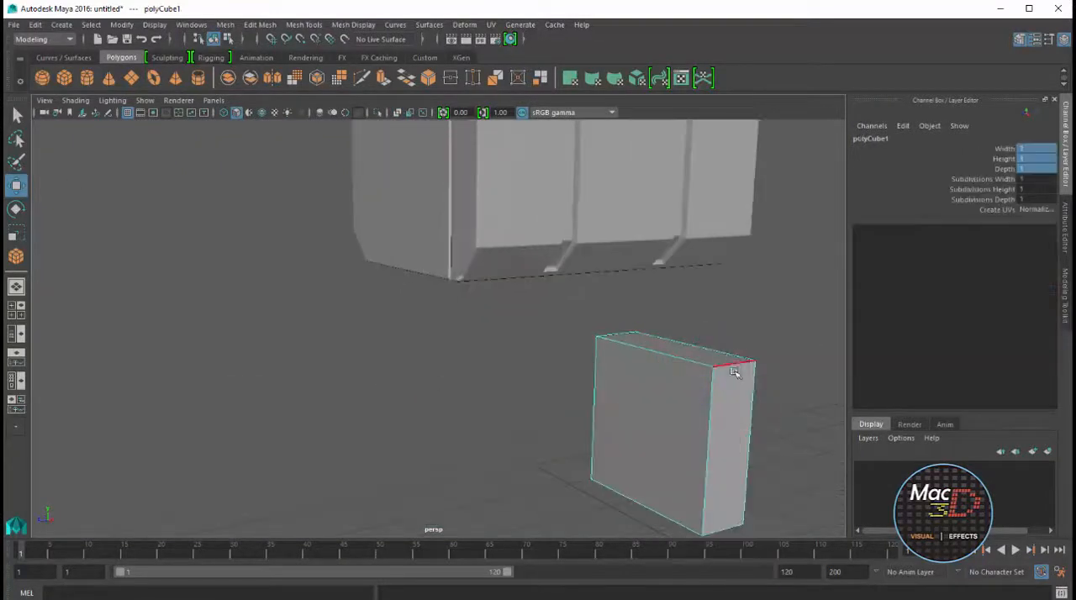
pyautogui.click(734, 366)
pyautogui.keyDown('shift'); pyautogui.click(618, 336); pyautogui.keyUp('shift')
pyautogui.keyDown('alt'); pyautogui.moveTo(711, 490); pyautogui.dragTo(715, 385); pyautogui.keyUp('alt')
pyautogui.keyDown('shift'); pyautogui.click(762, 510); pyautogui.keyUp('shift')
pyautogui.keyDown('alt'); pyautogui.moveTo(762, 504); pyautogui.dragTo(771, 373, button='middle'); pyautogui.keyUp('alt')
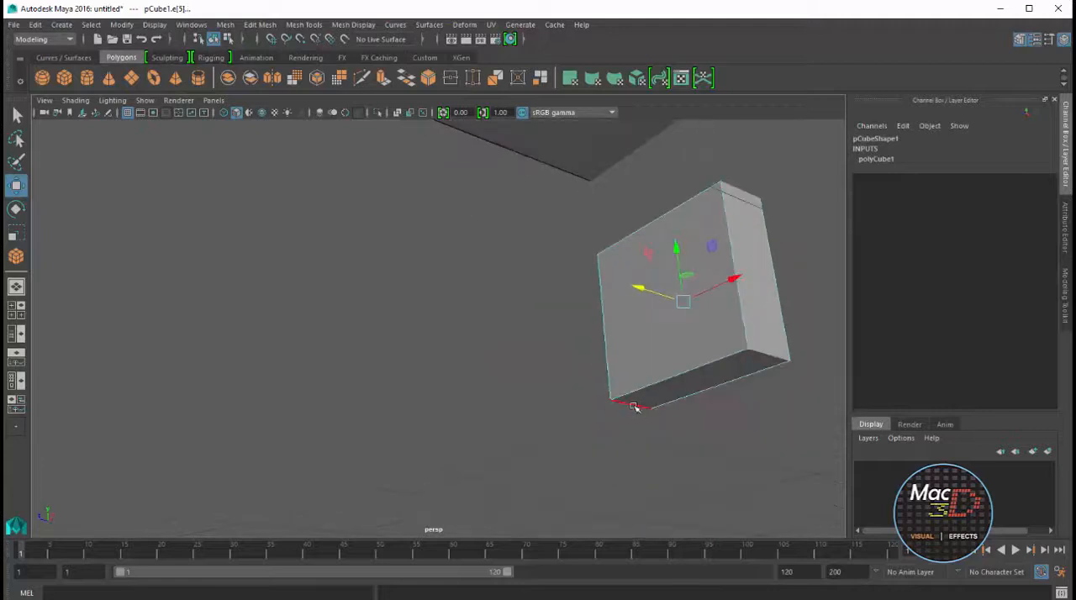
pyautogui.keyDown('alt'); pyautogui.moveTo(633, 407); pyautogui.dragTo(575, 386); pyautogui.keyUp('alt')
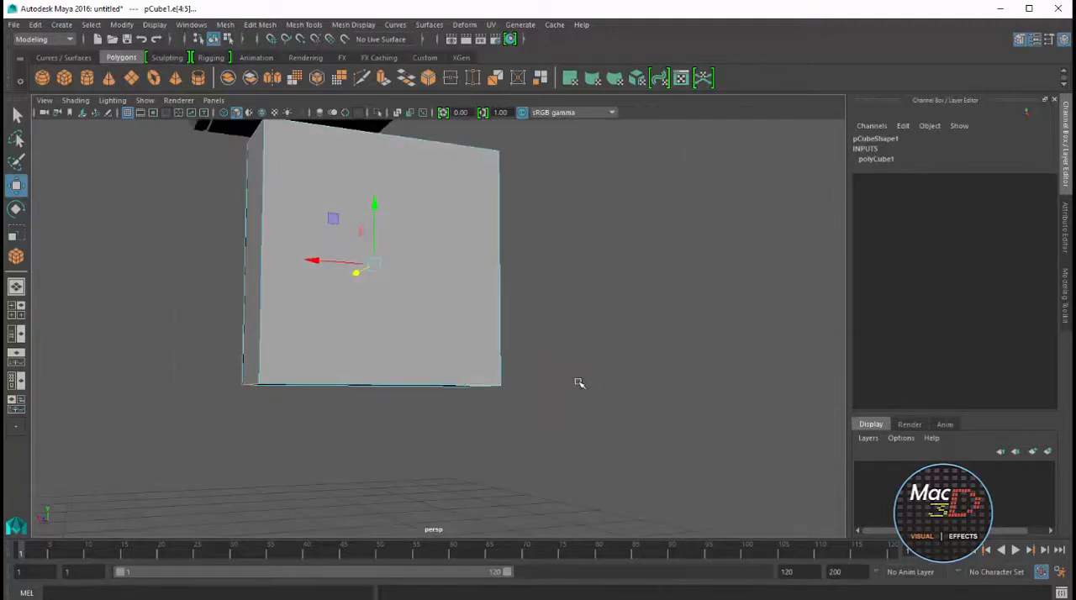
pyautogui.keyDown('alt'); pyautogui.moveTo(468, 332); pyautogui.dragTo(599, 360); pyautogui.keyUp('alt')
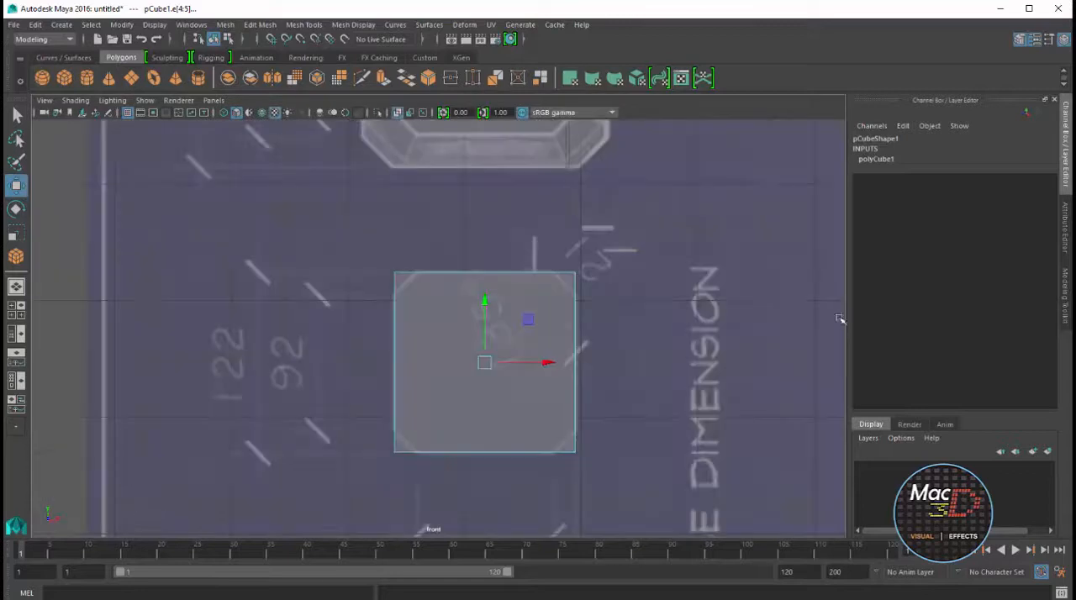
# Bevel the block's four corner edges with a fraction of 0.24 to match the octagonal front profile
pyautogui.click(1064, 294)
pyautogui.click(1010, 433)
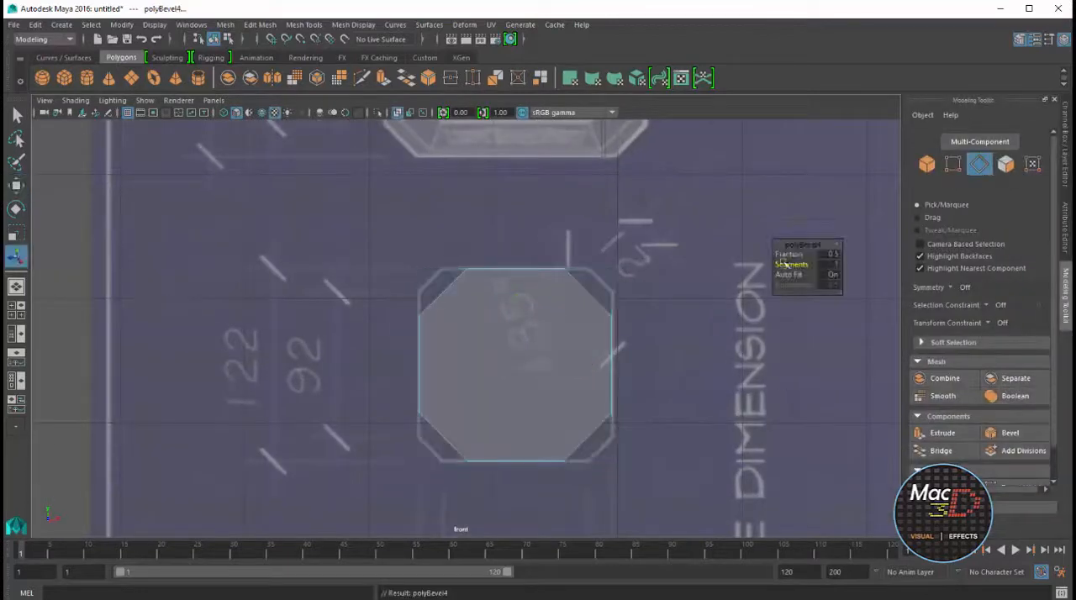
pyautogui.moveTo(797, 255); pyautogui.dragTo(798, 256)
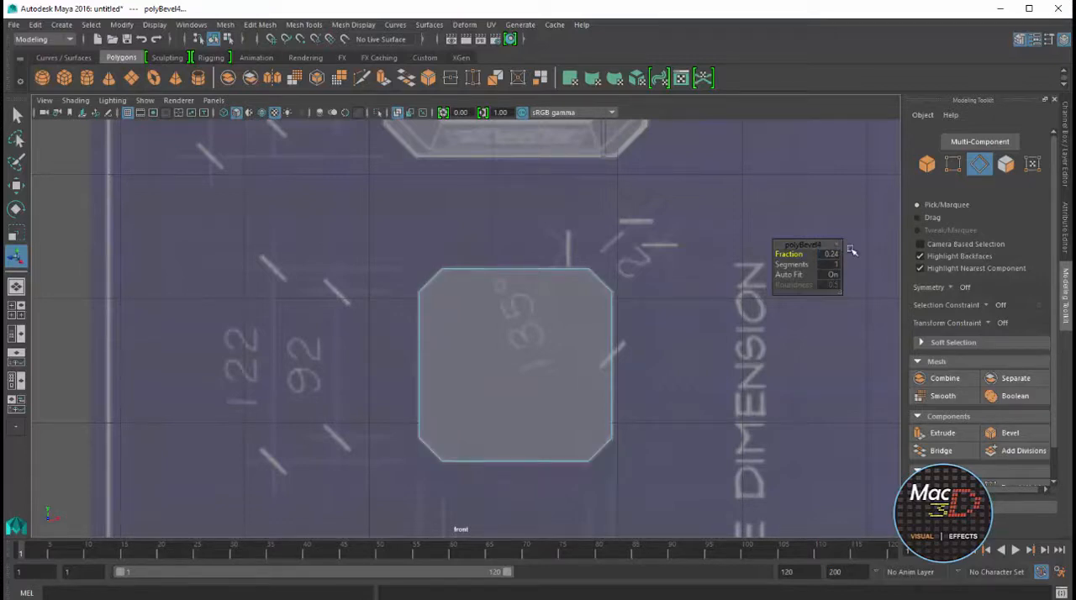
pyautogui.moveTo(572, 295); pyautogui.dragTo(603, 275, button='right')
pyautogui.press('space')
pyautogui.press('space')
pyautogui.scroll(-2, 734, 235)
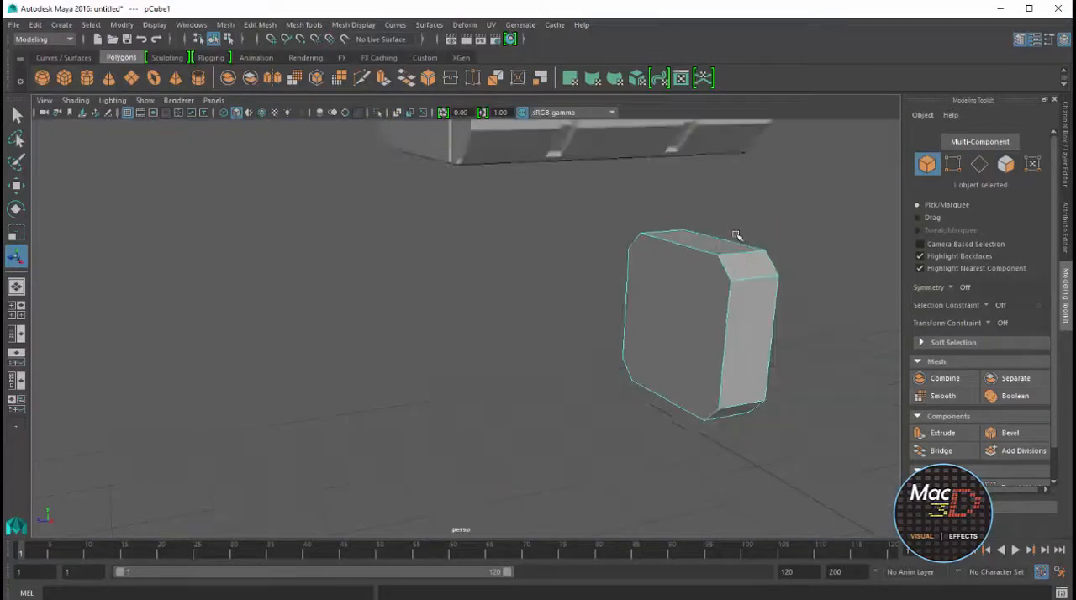
pyautogui.keyDown('alt'); pyautogui.moveTo(736, 236); pyautogui.dragTo(613, 291); pyautogui.keyUp('alt')
pyautogui.keyDown('alt'); pyautogui.moveTo(613, 291); pyautogui.dragTo(606, 311, button='right'); pyautogui.keyUp('alt')
pyautogui.keyDown('alt'); pyautogui.moveTo(605, 311); pyautogui.dragTo(493, 339); pyautogui.keyUp('alt')
pyautogui.moveTo(454, 312); pyautogui.dragTo(464, 334, button='right')
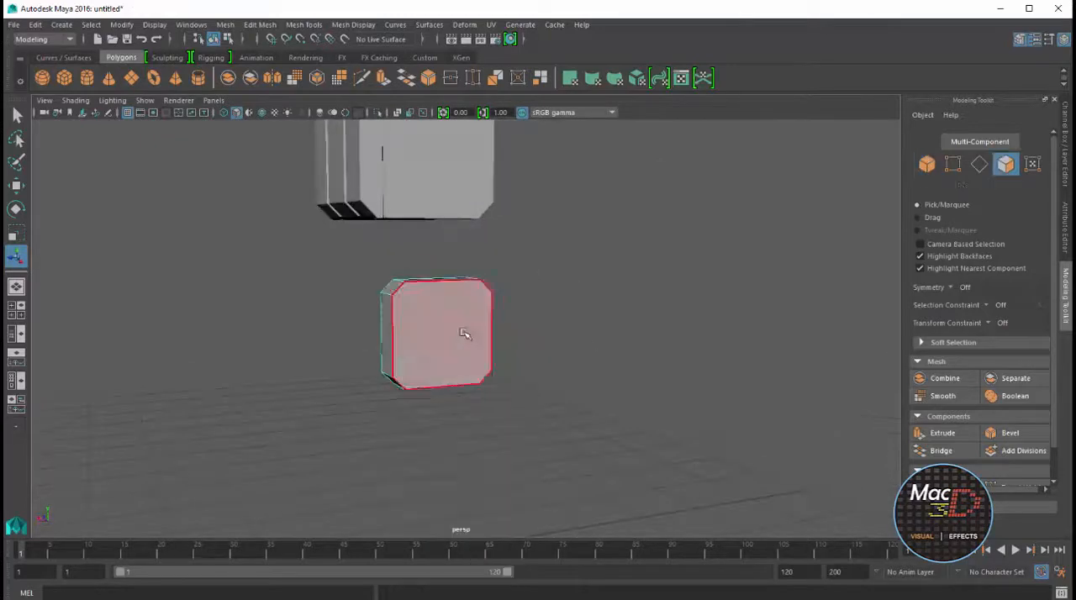
pyautogui.press('space')
pyautogui.press('space')
pyautogui.click(507, 447)
pyautogui.press('space')
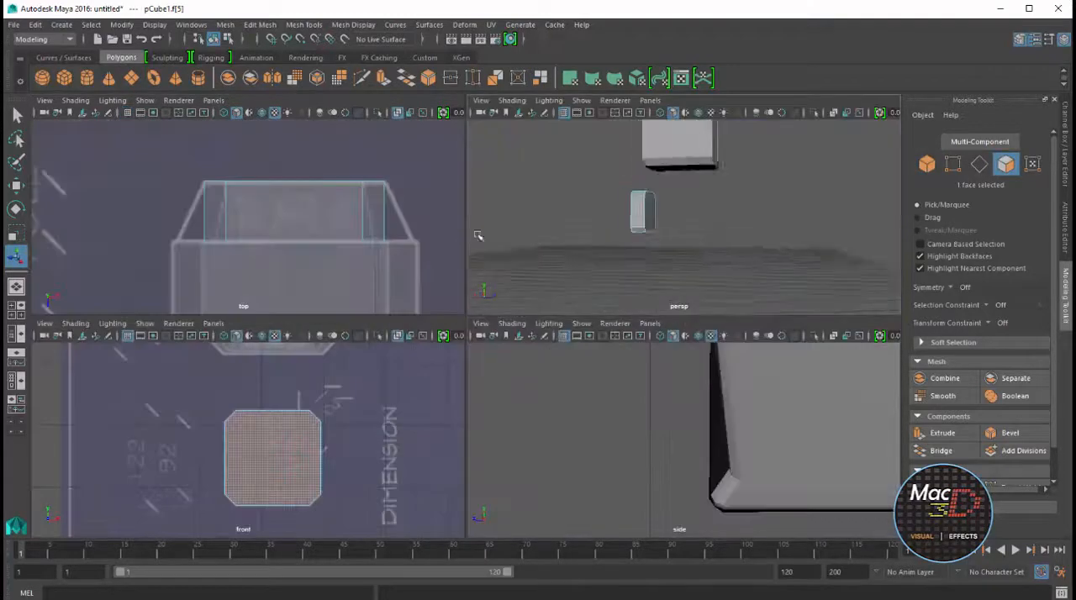
pyautogui.keyDown('alt'); pyautogui.moveTo(478, 237); pyautogui.dragTo(631, 238); pyautogui.keyUp('alt')
pyautogui.press('space')
pyautogui.press('space')
pyautogui.press('space')
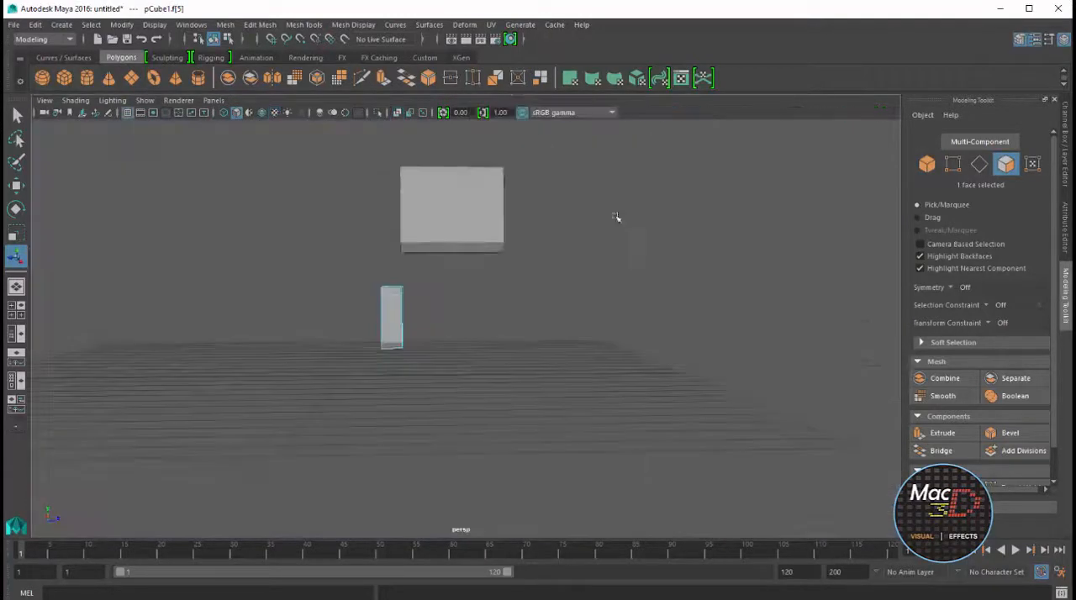
pyautogui.moveTo(476, 268); pyautogui.dragTo(518, 246, button='right')
# Raise the bevelled block vertically until it sits level with the end of the hammer head
pyautogui.click(383, 323)
pyautogui.keyDown('alt'); pyautogui.moveTo(479, 351); pyautogui.dragTo(587, 370); pyautogui.keyUp('alt')
pyautogui.press('w')
pyautogui.moveTo(547, 301); pyautogui.dragTo(546, 191)
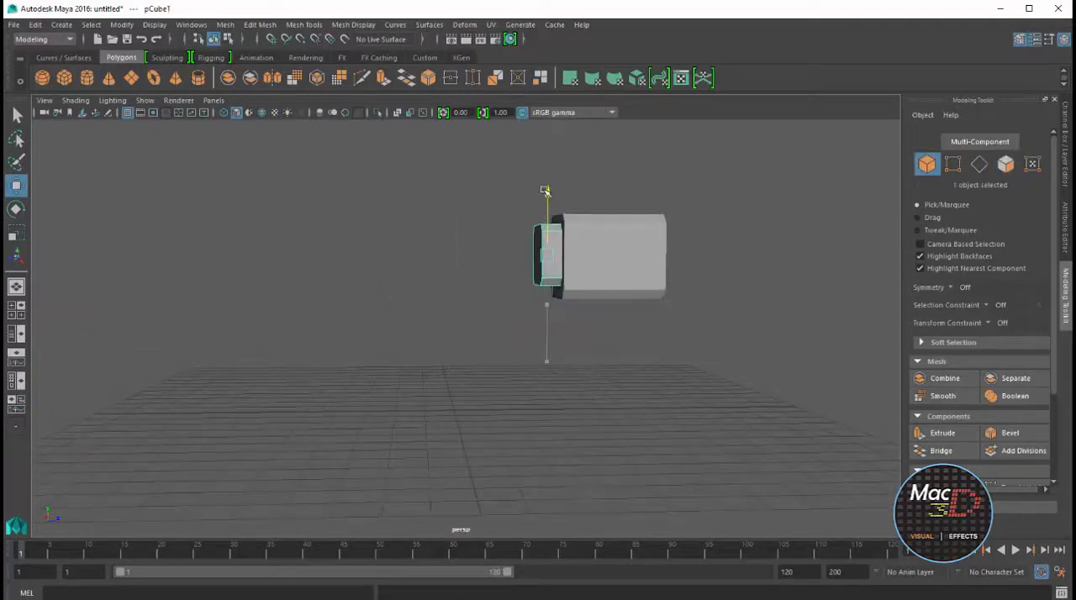
# In the front view, fine-tune the block's height so it aligns with the blueprint's inner octagon
pyautogui.press('space')
pyautogui.press('space')
pyautogui.press('f')
pyautogui.scroll(-4, 404, 406)
pyautogui.keyDown('alt'); pyautogui.moveTo(437, 392); pyautogui.dragTo(468, 406, button='middle'); pyautogui.keyUp('alt')
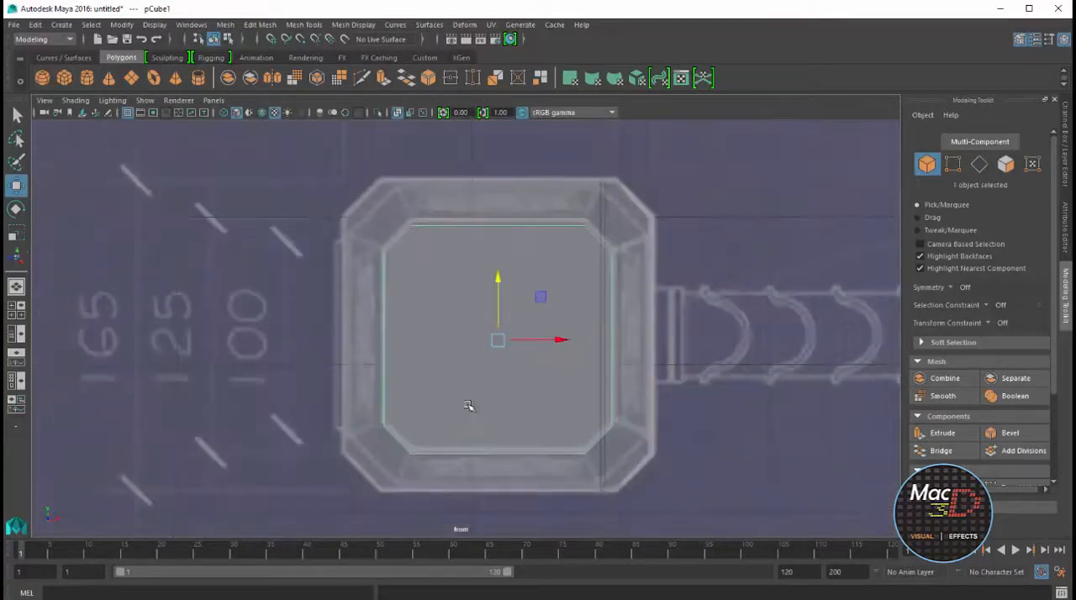
pyautogui.moveTo(497, 281); pyautogui.dragTo(498, 274)
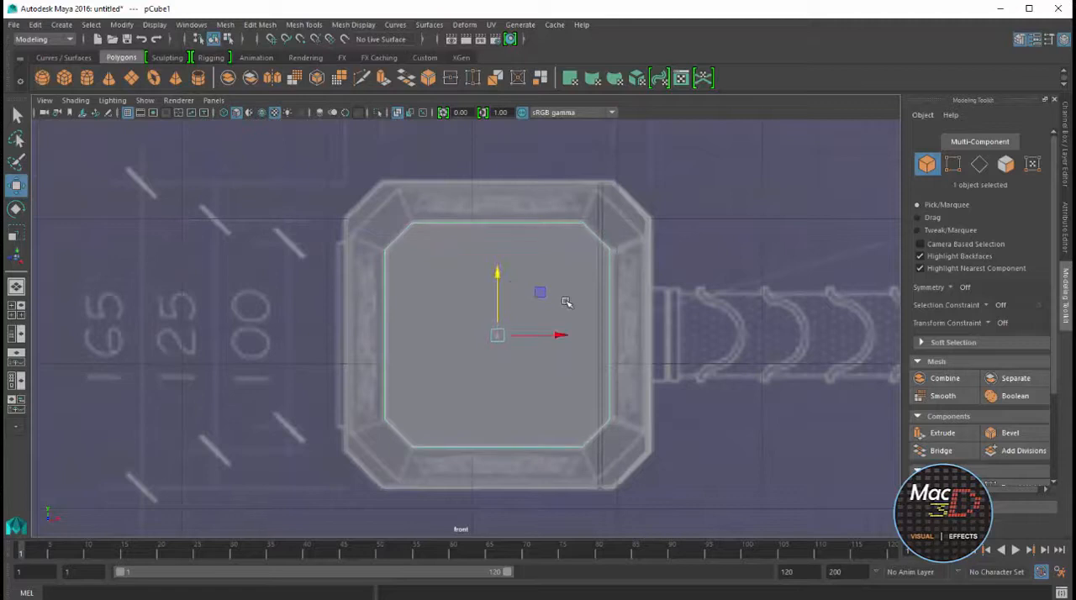
# Hide the hammer head to expose the block's face that lies against it
pyautogui.press('space')
pyautogui.press('space')
pyautogui.moveTo(481, 224); pyautogui.dragTo(534, 190, button='right')
pyautogui.click(472, 243)
pyautogui.keyDown('alt'); pyautogui.moveTo(534, 190); pyautogui.dragTo(564, 331, button='middle'); pyautogui.keyUp('alt')
pyautogui.keyDown('alt'); pyautogui.moveTo(564, 331); pyautogui.dragTo(477, 336); pyautogui.keyUp('alt')
pyautogui.keyDown('alt'); pyautogui.moveTo(588, 289); pyautogui.dragTo(668, 333, button='right'); pyautogui.keyUp('alt')
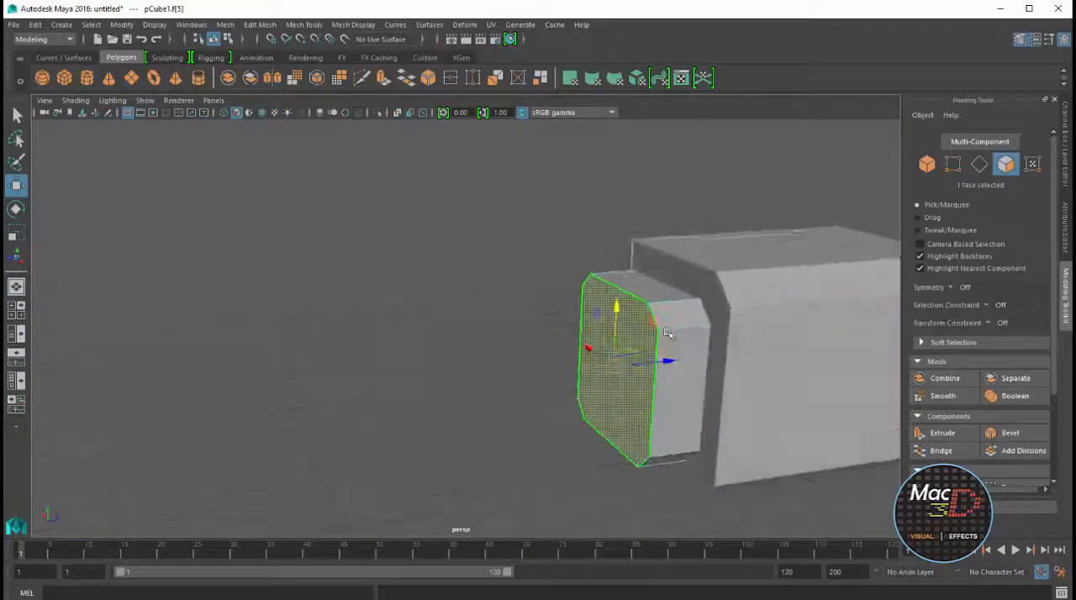
pyautogui.keyDown('alt'); pyautogui.moveTo(668, 333); pyautogui.dragTo(673, 341); pyautogui.keyUp('alt')
pyautogui.moveTo(672, 342); pyautogui.dragTo(733, 325, button='right')
pyautogui.keyDown('alt'); pyautogui.moveTo(740, 336); pyautogui.dragTo(719, 349); pyautogui.keyUp('alt')
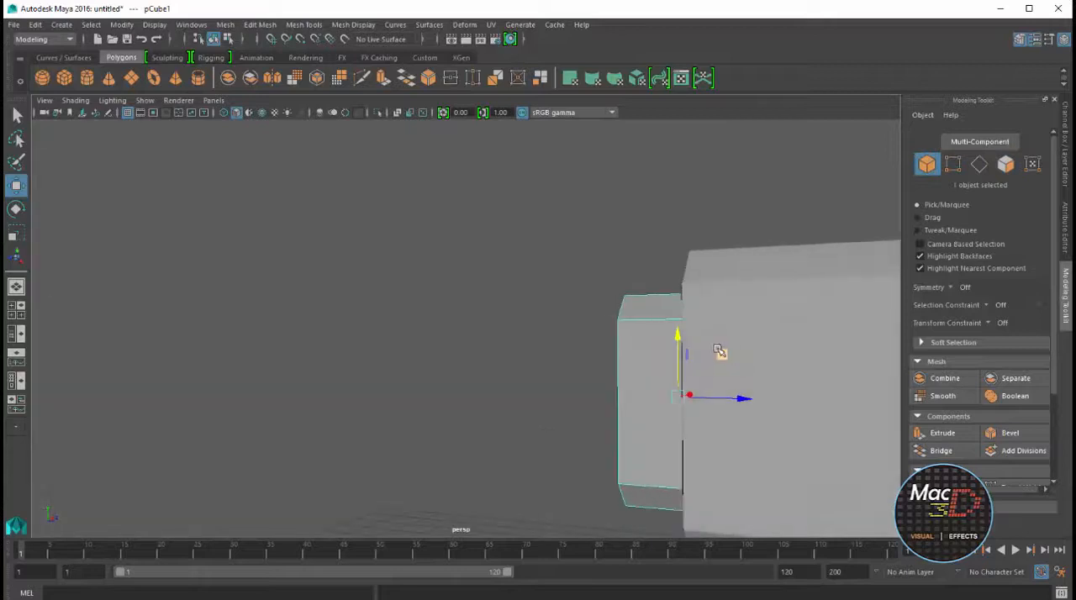
pyautogui.click(786, 307)
pyautogui.hotkey('ctrl', 'h')
# Select the block's octagonal face on the hammer head side and bring the hidden head back
pyautogui.moveTo(716, 342); pyautogui.dragTo(717, 376, button='right')
pyautogui.click(717, 354)
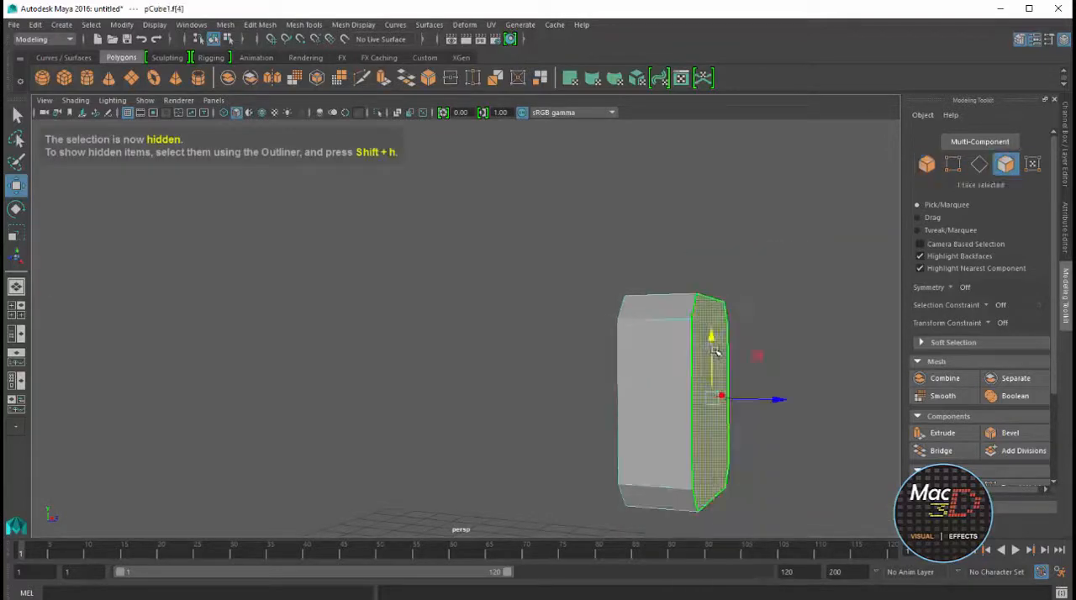
pyautogui.hotkey('ctrl', 'shift', 'h')
pyautogui.press('f')
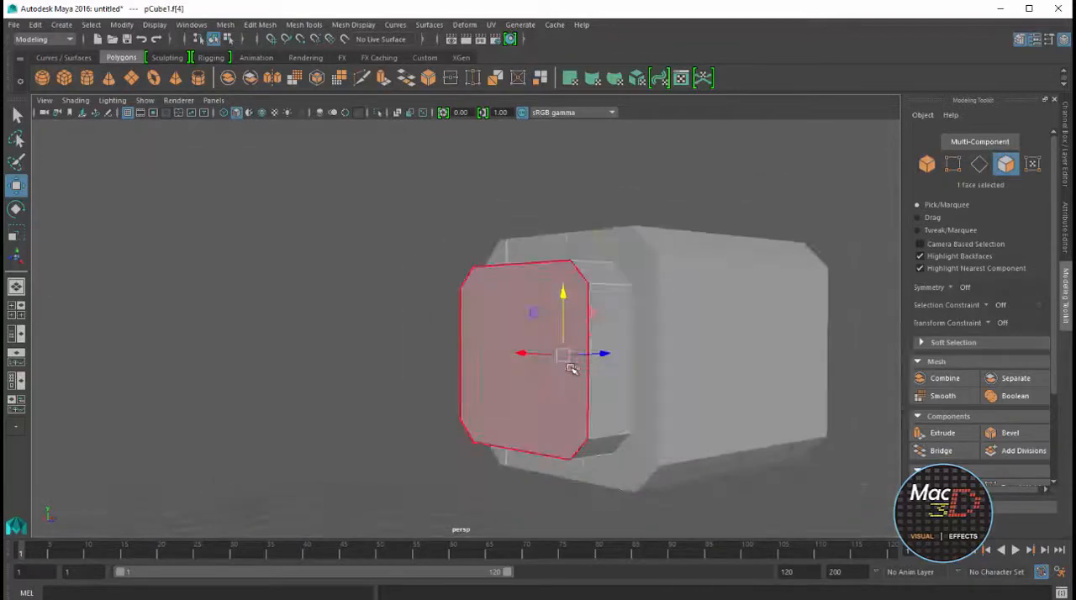
# In the front view, scale the selected face up in X and Y towards the blueprint's outer octagon
pyautogui.press('space')
pyautogui.press('space')
pyautogui.press('r')
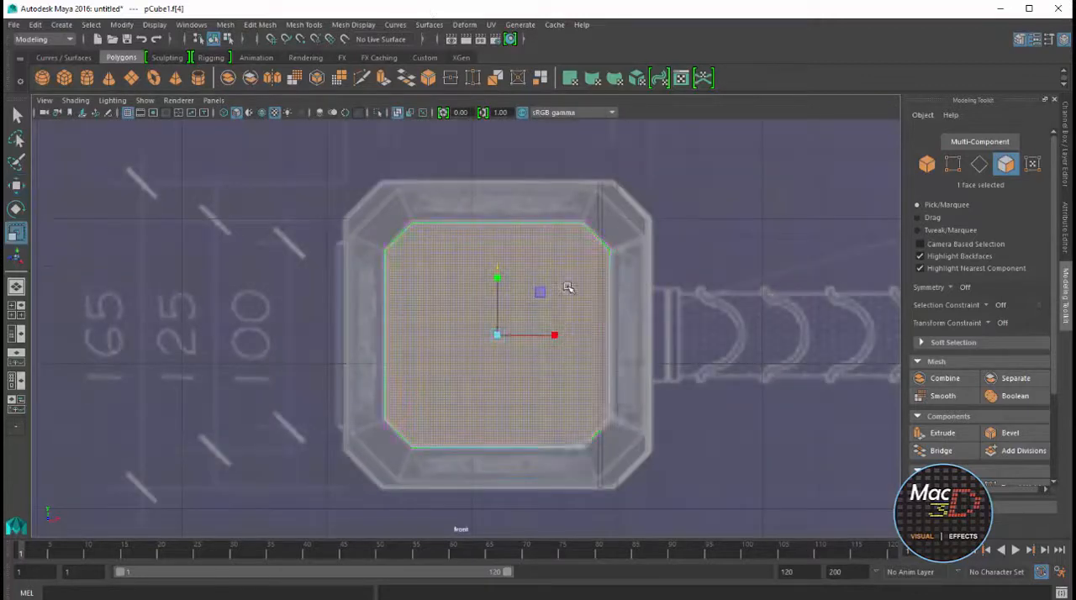
pyautogui.moveTo(497, 334); pyautogui.dragTo(558, 334)
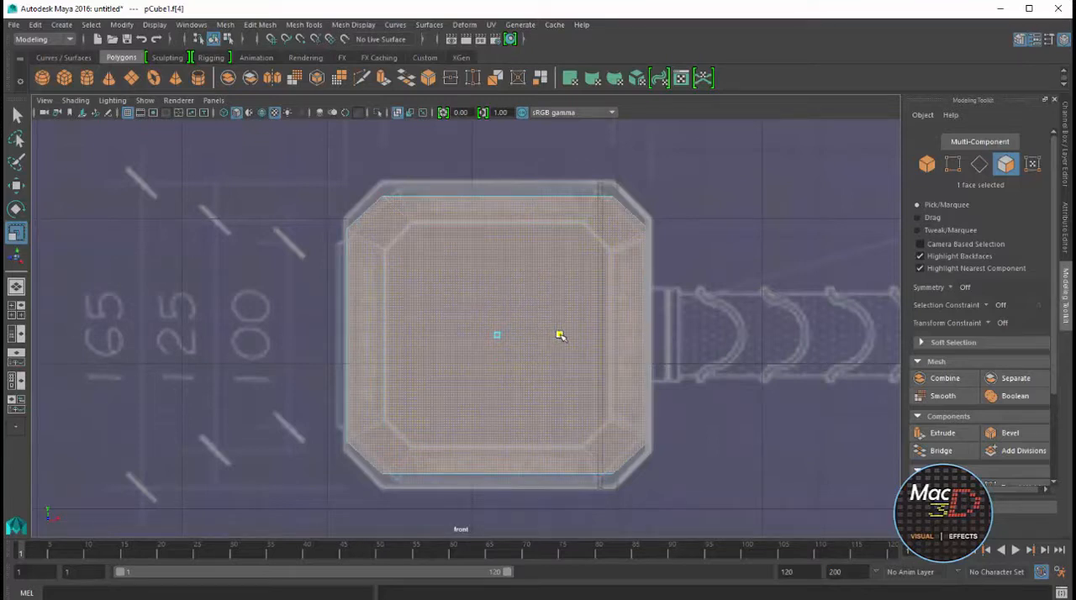
pyautogui.moveTo(497, 277); pyautogui.dragTo(499, 277)
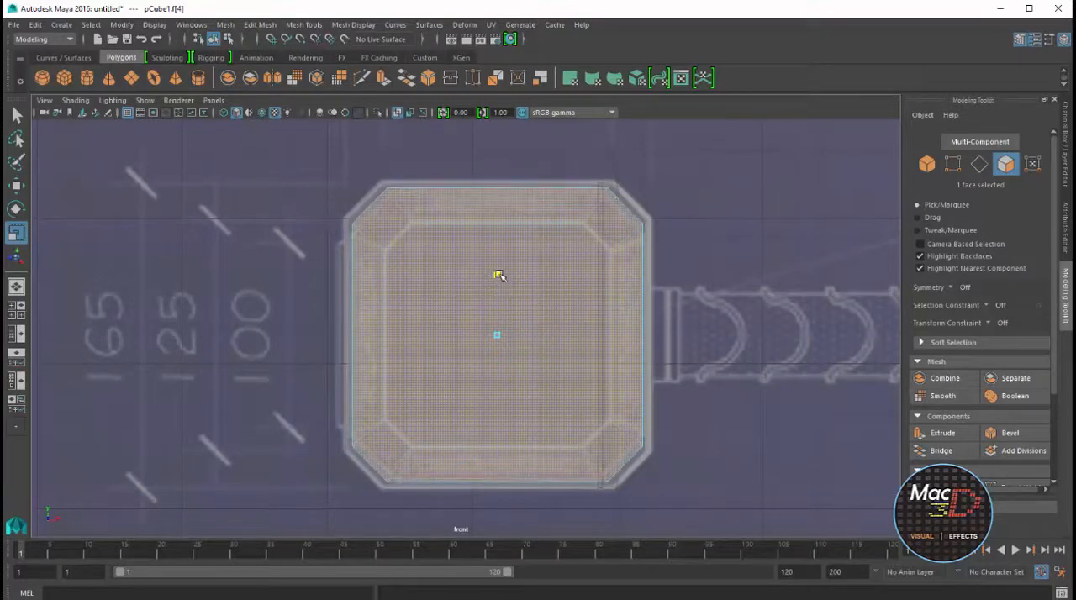
# Shorten the enlarged face's upper and lower edges in X and its two side edges in Y to match the blueprint's corners
pyautogui.moveTo(533, 205); pyautogui.dragTo(528, 181, button='right')
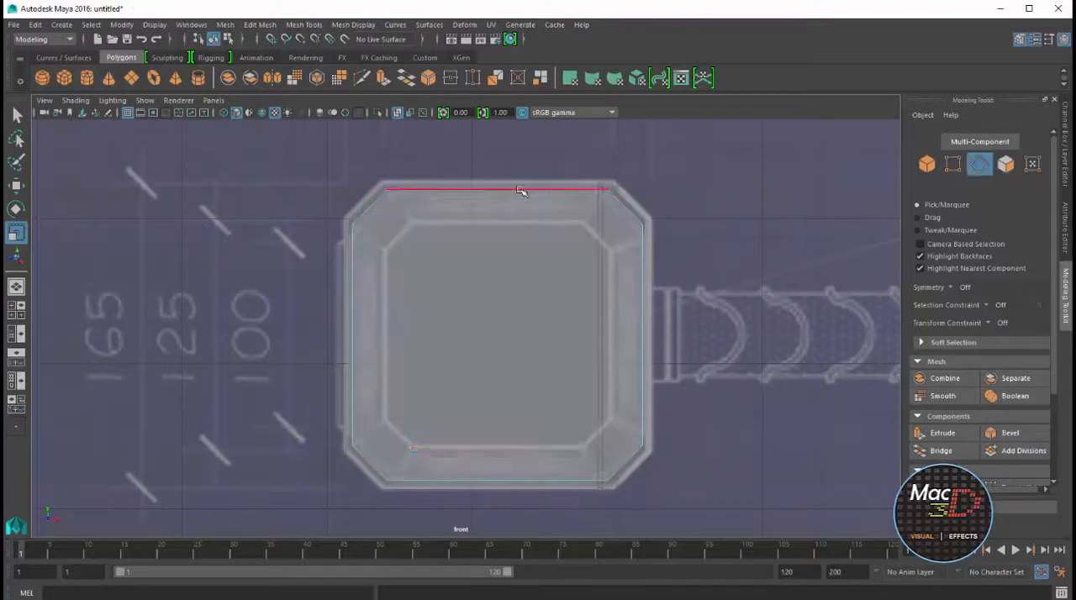
pyautogui.click(523, 192)
pyautogui.keyDown('shift'); pyautogui.click(478, 483); pyautogui.keyUp('shift')
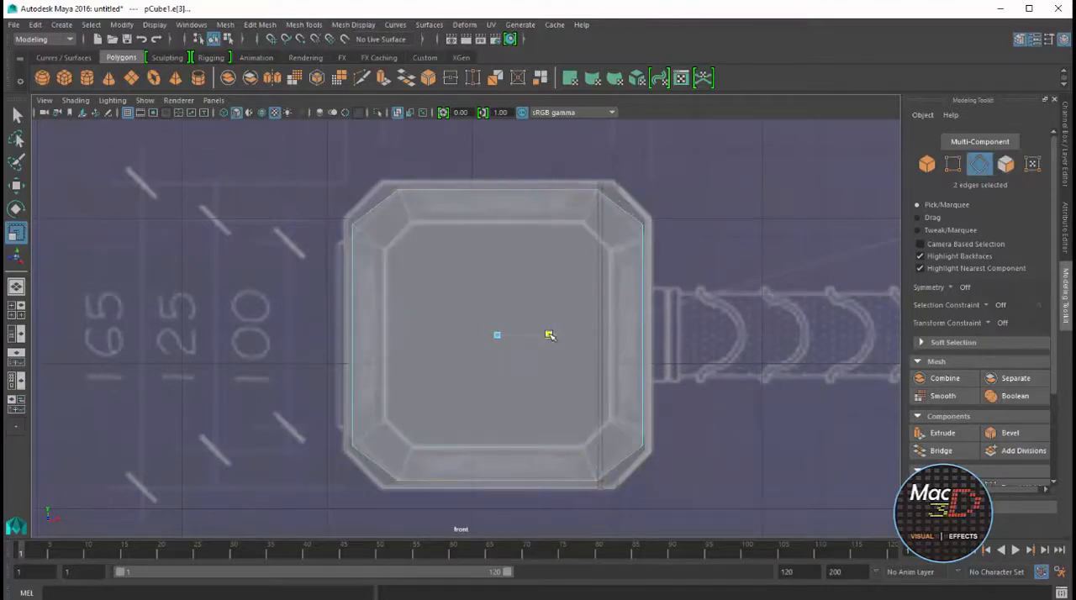
pyautogui.click(353, 339)
pyautogui.keyDown('shift'); pyautogui.click(643, 345); pyautogui.keyUp('shift')
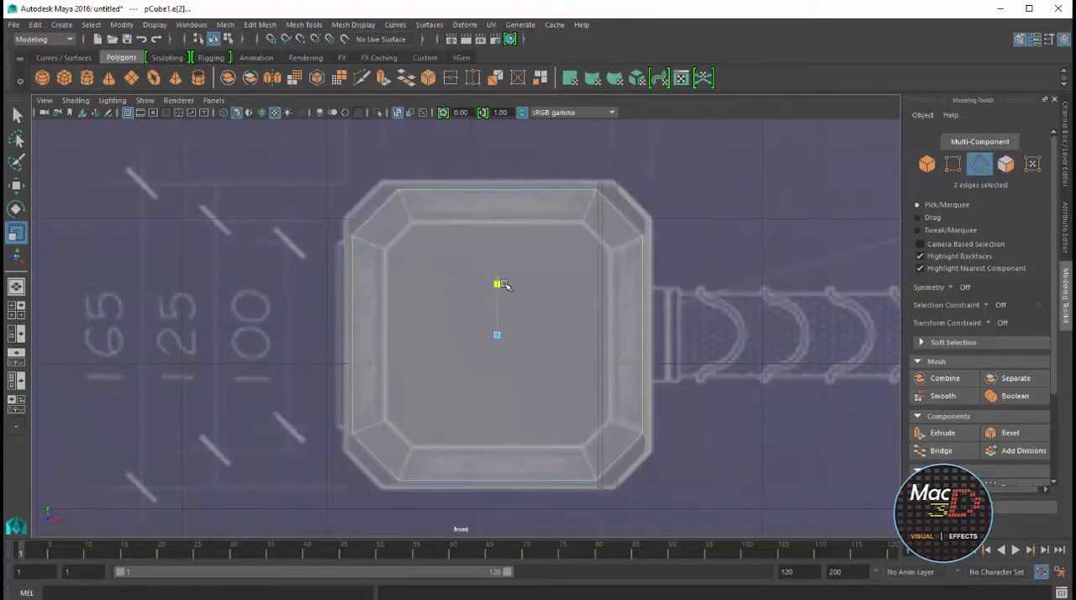
# Nudge the tapered block along Z against the hammer head and check its fit in the perspective and blueprint views
pyautogui.press('space')
pyautogui.press('space')
pyautogui.moveTo(591, 263); pyautogui.dragTo(624, 236, button='right')
pyautogui.keyDown('alt'); pyautogui.moveTo(700, 342); pyautogui.dragTo(662, 332); pyautogui.keyUp('alt')
pyautogui.keyDown('alt'); pyautogui.moveTo(587, 321); pyautogui.dragTo(617, 302); pyautogui.keyUp('alt')
pyautogui.press('w')
pyautogui.moveTo(590, 354); pyautogui.dragTo(589, 354)
pyautogui.keyDown('alt'); pyautogui.moveTo(666, 315); pyautogui.dragTo(697, 295); pyautogui.keyUp('alt')
pyautogui.scroll(-5, 675, 301)
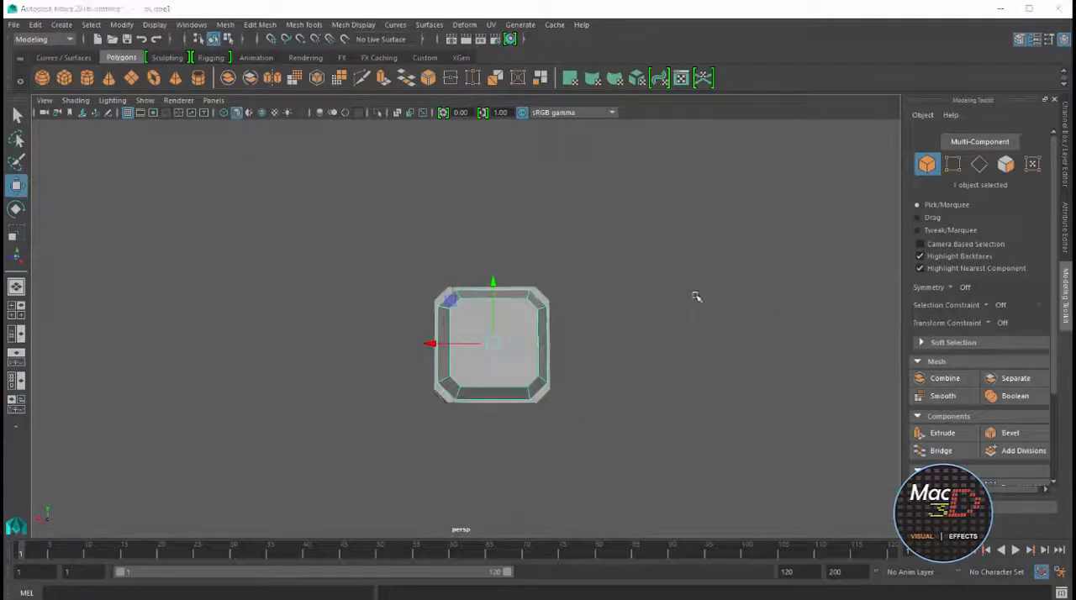
pyautogui.press('space')
pyautogui.press('space')
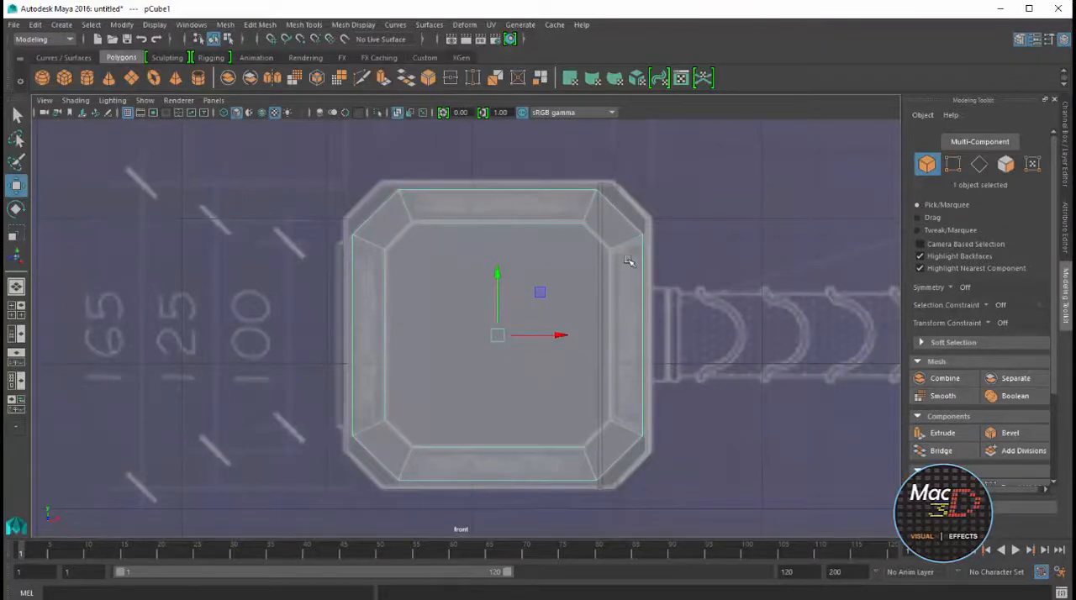
pyautogui.press('space')
pyautogui.keyDown('alt'); pyautogui.moveTo(659, 252); pyautogui.dragTo(661, 230); pyautogui.keyUp('alt')
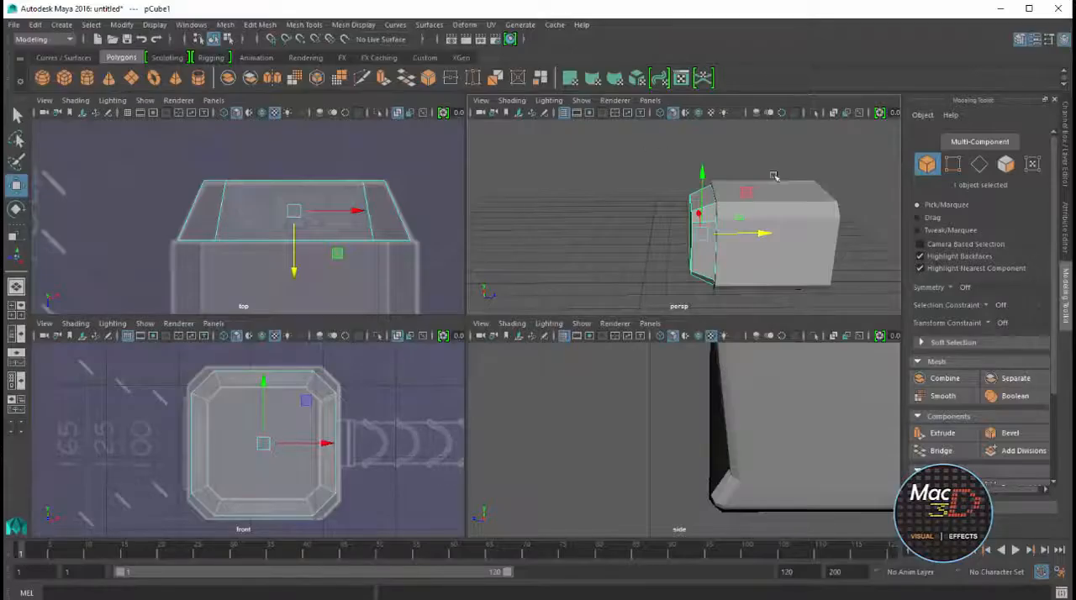
pyautogui.keyDown('alt'); pyautogui.moveTo(661, 221); pyautogui.dragTo(609, 208, button='middle'); pyautogui.keyUp('alt')
pyautogui.keyDown('alt'); pyautogui.moveTo(608, 208); pyautogui.dragTo(711, 206, button='right'); pyautogui.keyUp('alt')
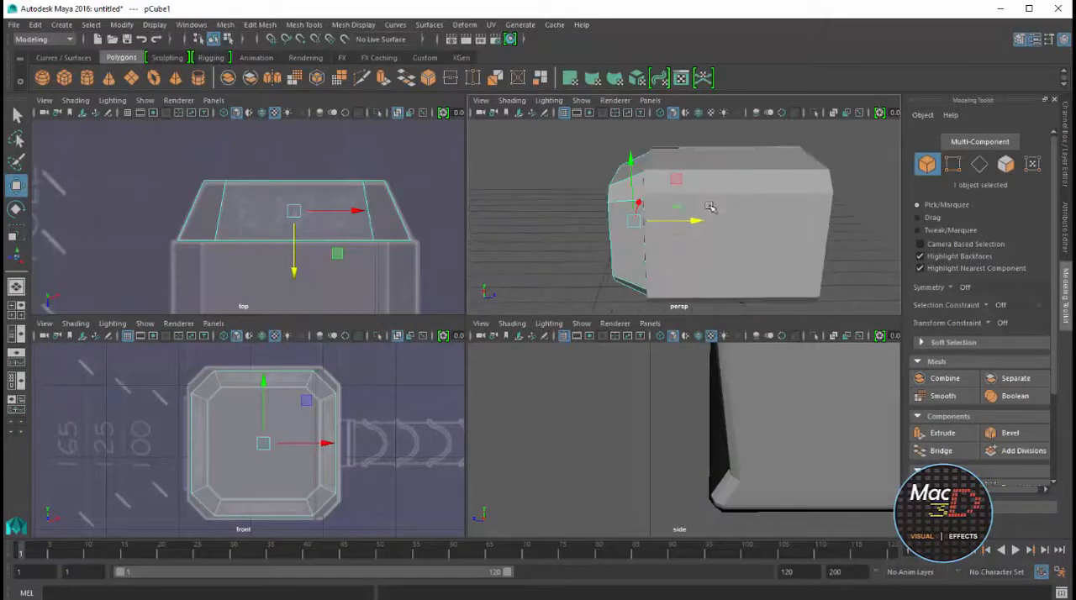
pyautogui.keyDown('alt'); pyautogui.moveTo(638, 264); pyautogui.dragTo(680, 240); pyautogui.keyUp('alt')
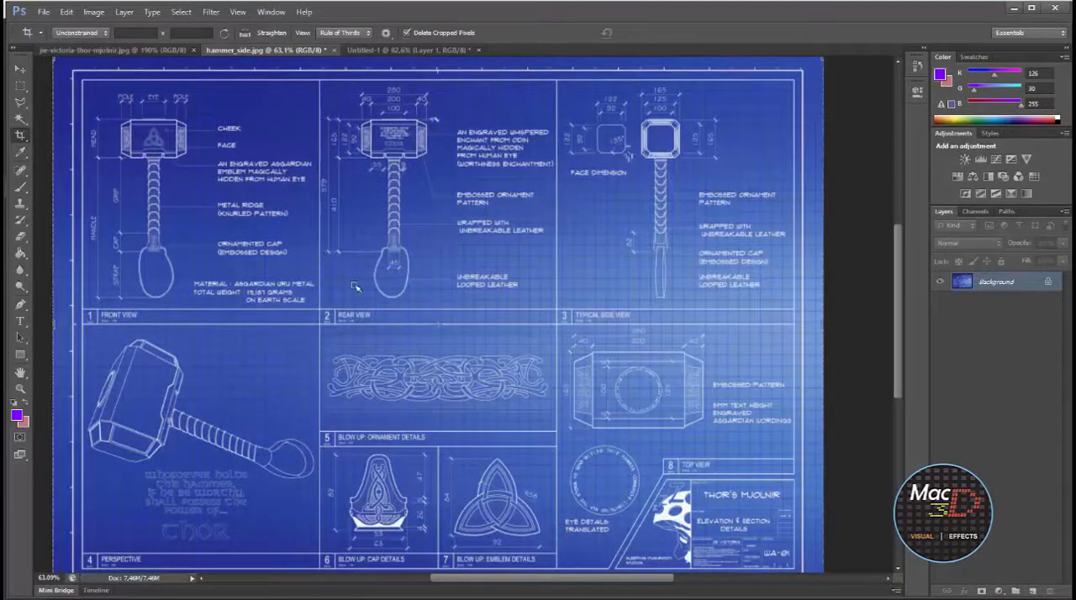
# In Photoshop, crop hammer_side.jpg to the ornament details drawing and save the crop as a separate JPEG in the thor folder
pyautogui.moveTo(317, 332); pyautogui.dragTo(550, 414)
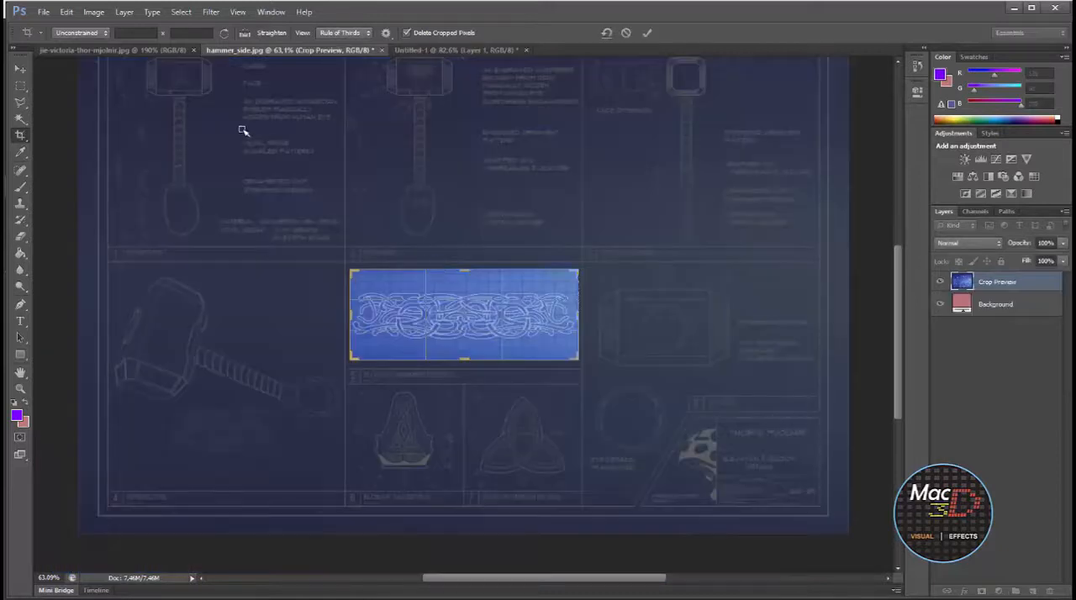
pyautogui.press('Return')
pyautogui.click(43, 12)
pyautogui.click(51, 154)
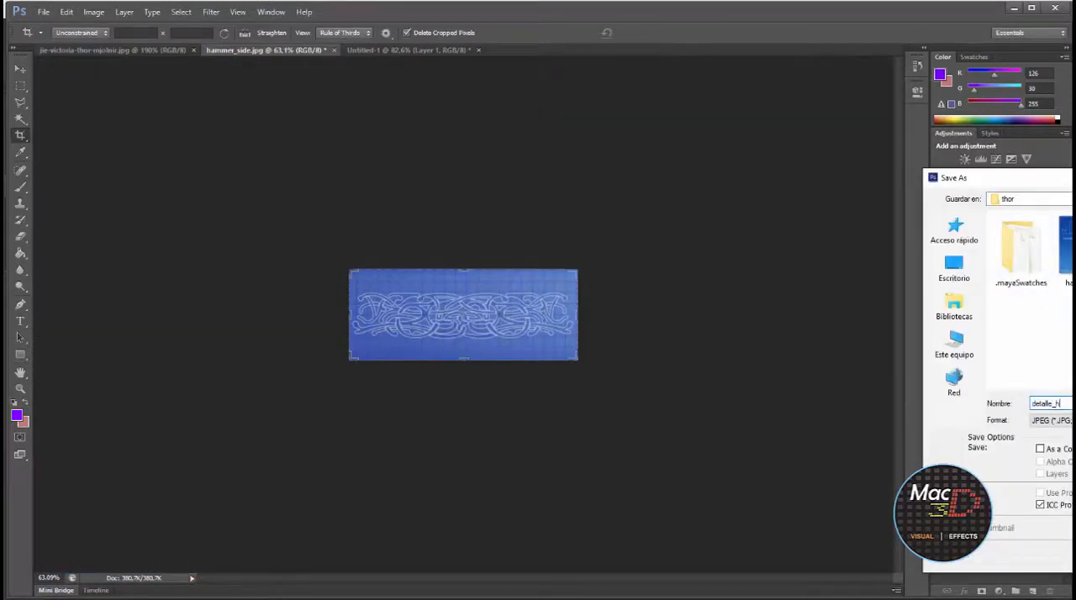
pyautogui.press('Return')
pyautogui.click(889, 252)
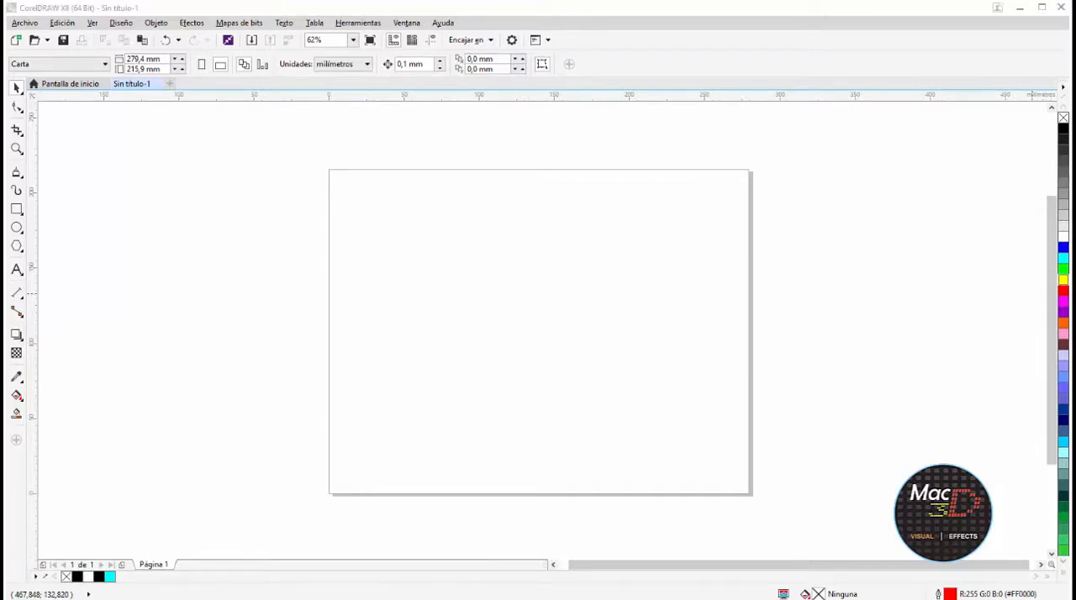
# In CorelDRAW, place the cropped ornament image on the blank page and enlarge it to about 259 by 104 mm
pyautogui.click(548, 320)
pyautogui.moveTo(546, 352); pyautogui.dragTo(338, 433)
pyautogui.moveTo(626, 314); pyautogui.dragTo(734, 270)
pyautogui.press('F8')
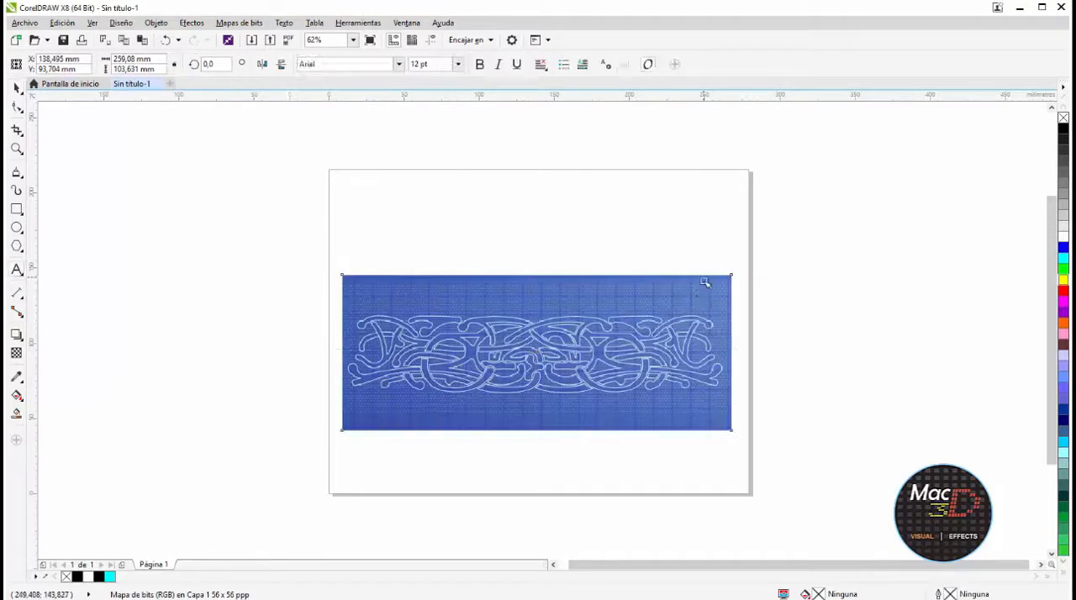
pyautogui.click(16, 89)
pyautogui.press('F8')
pyautogui.click(17, 89)
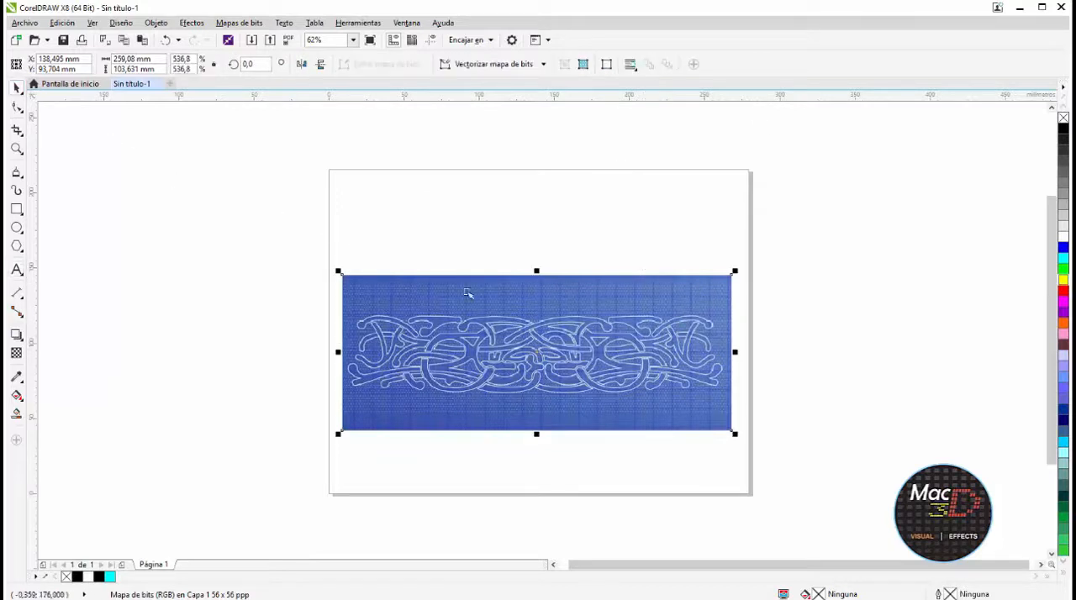
# Try to vectorise the ornament bitmap with PowerTRACE, first as a Contorno logo trace and as Línea centrada with Ilustración técnica
pyautogui.click(543, 65)
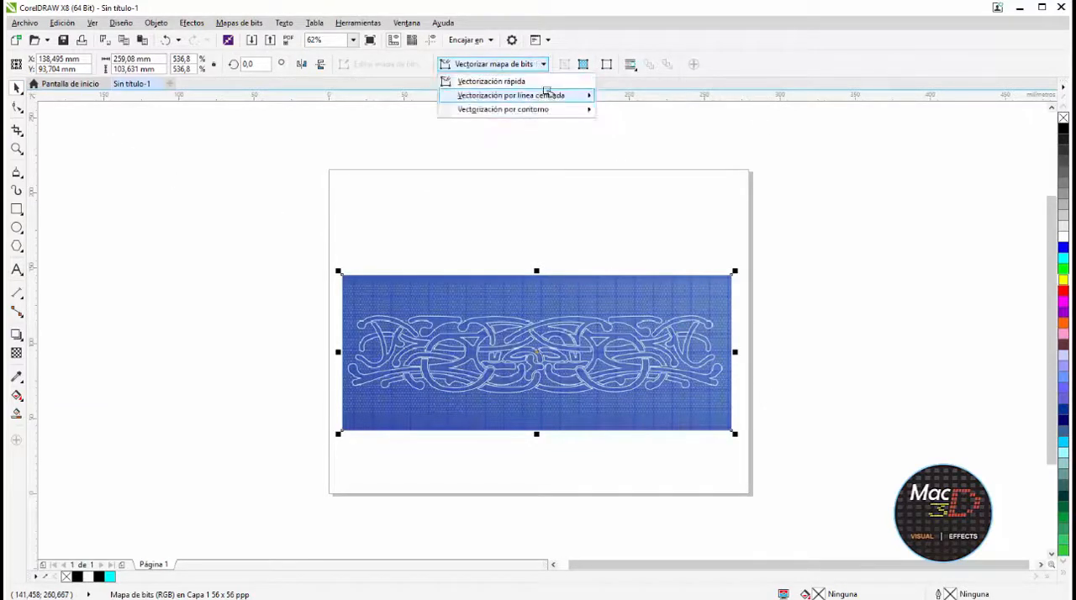
pyautogui.moveTo(521, 110)
pyautogui.click(631, 125)
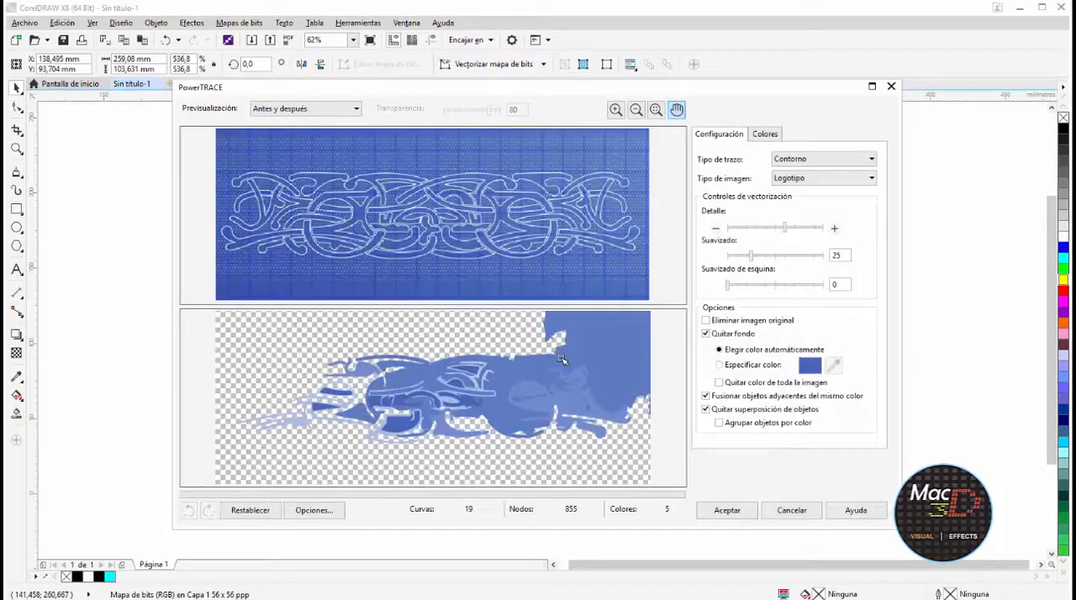
pyautogui.click(824, 158)
pyautogui.click(812, 173)
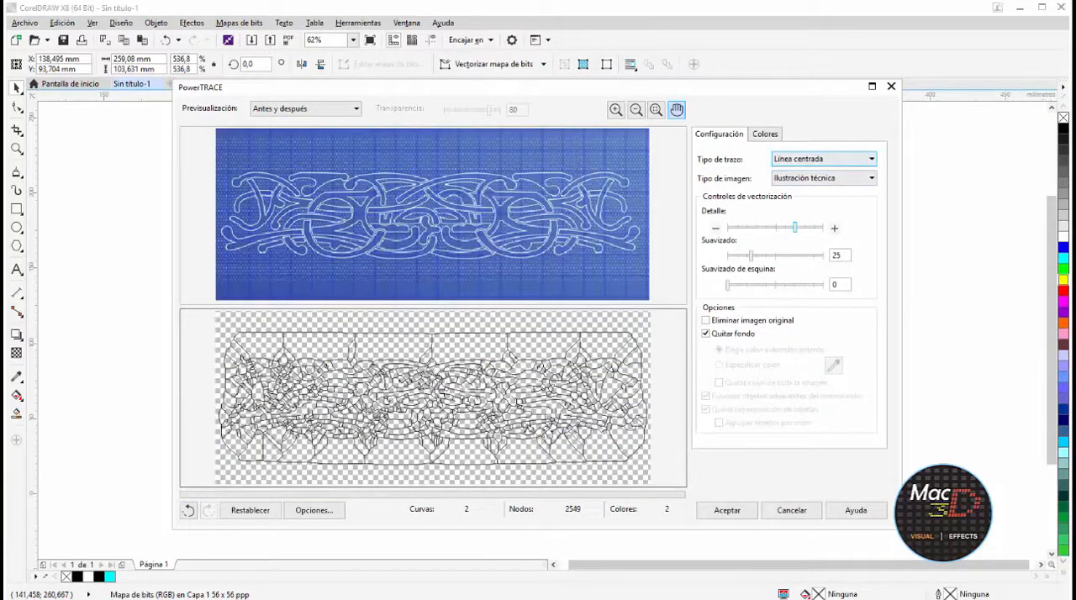
pyautogui.click(792, 510)
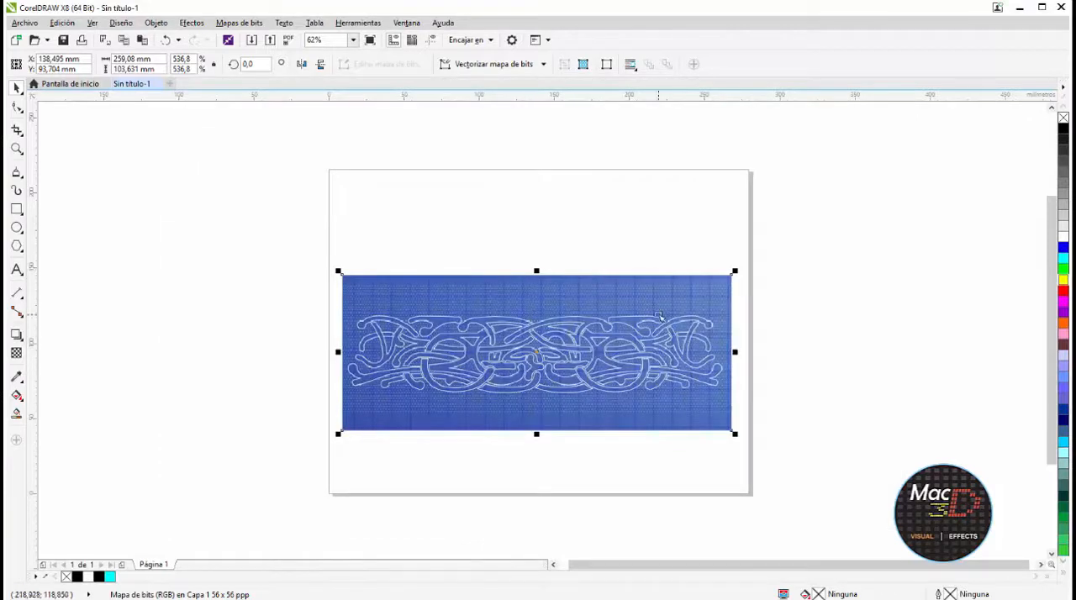
# Lock the ornament bitmap in place and make red the default outline colour for graphic objects
pyautogui.scroll(1, 578, 315)
pyautogui.moveTo(640, 307); pyautogui.dragTo(687, 259, button='middle')
pyautogui.click(687, 178)
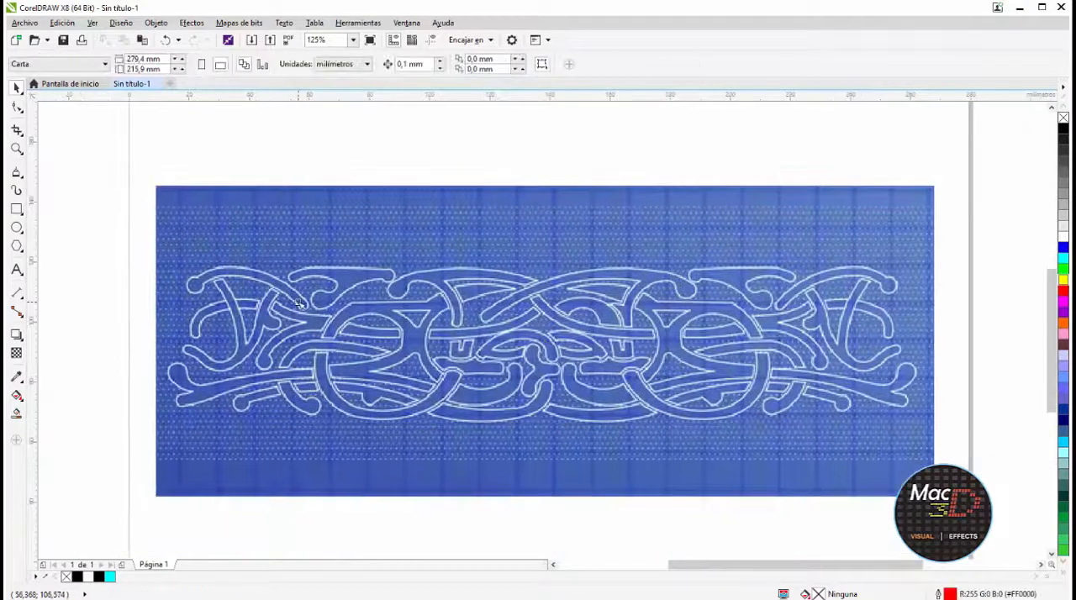
pyautogui.scroll(2, 252, 283)
pyautogui.click(343, 174)
pyautogui.rightClick(345, 178)
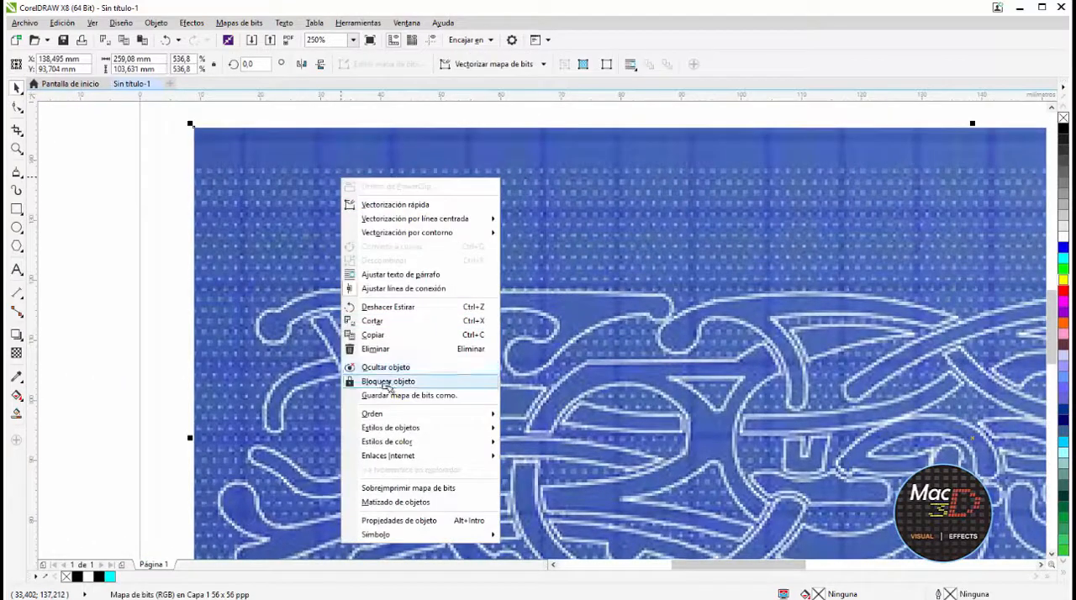
pyautogui.click(389, 383)
pyautogui.rightClick(1062, 293)
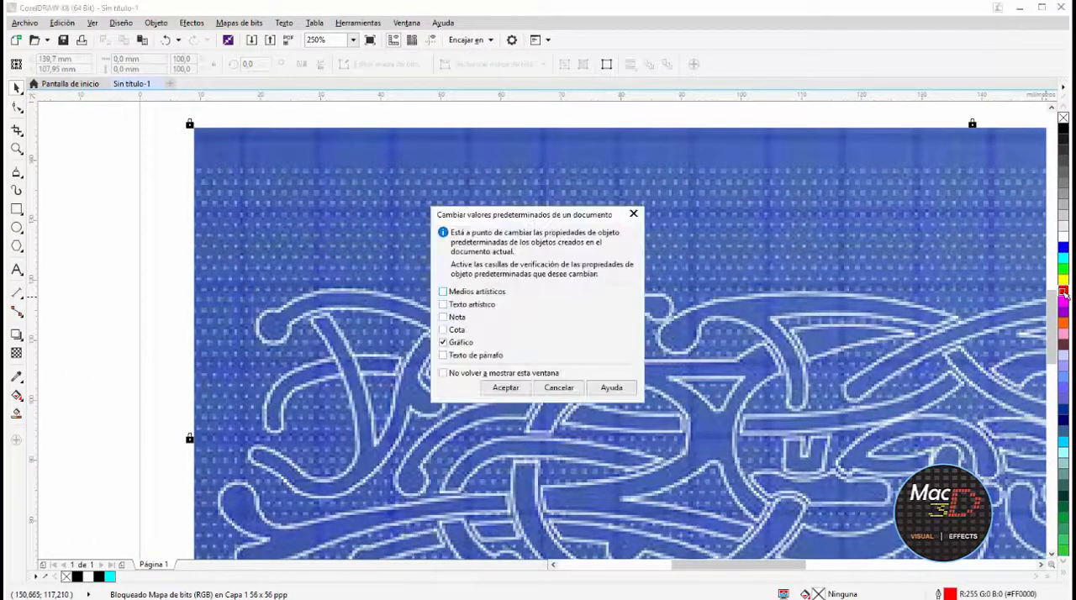
pyautogui.click(513, 378)
# Draw a closed five-node polyline, about 40 by 11 mm, over the ornament's upper-left arched strand
pyautogui.click(17, 174)
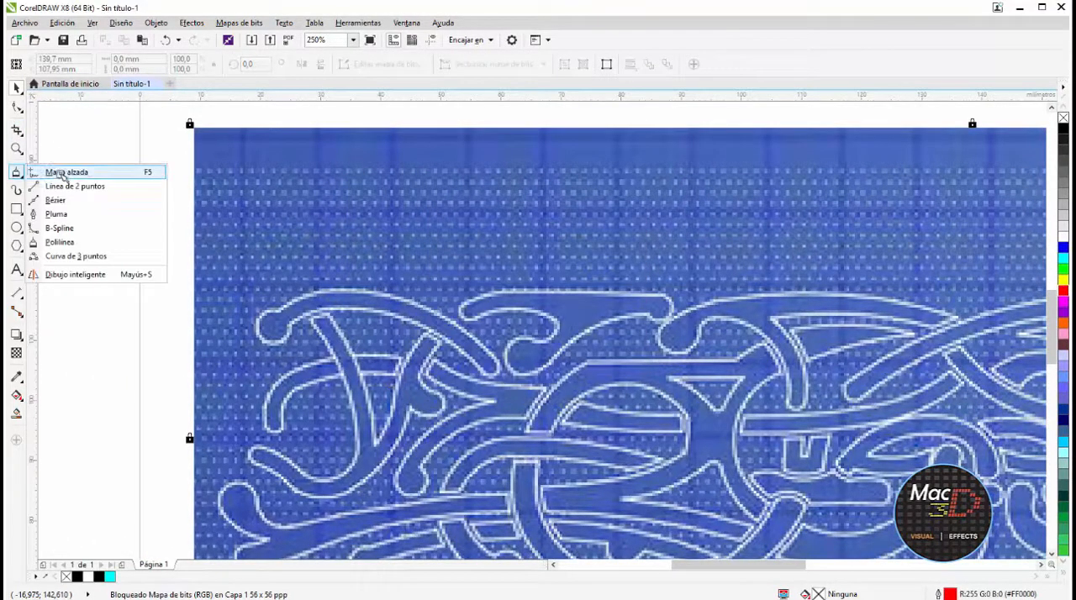
pyautogui.click(68, 241)
pyautogui.scroll(2, 616, 276)
pyautogui.scroll(-2, 380, 276)
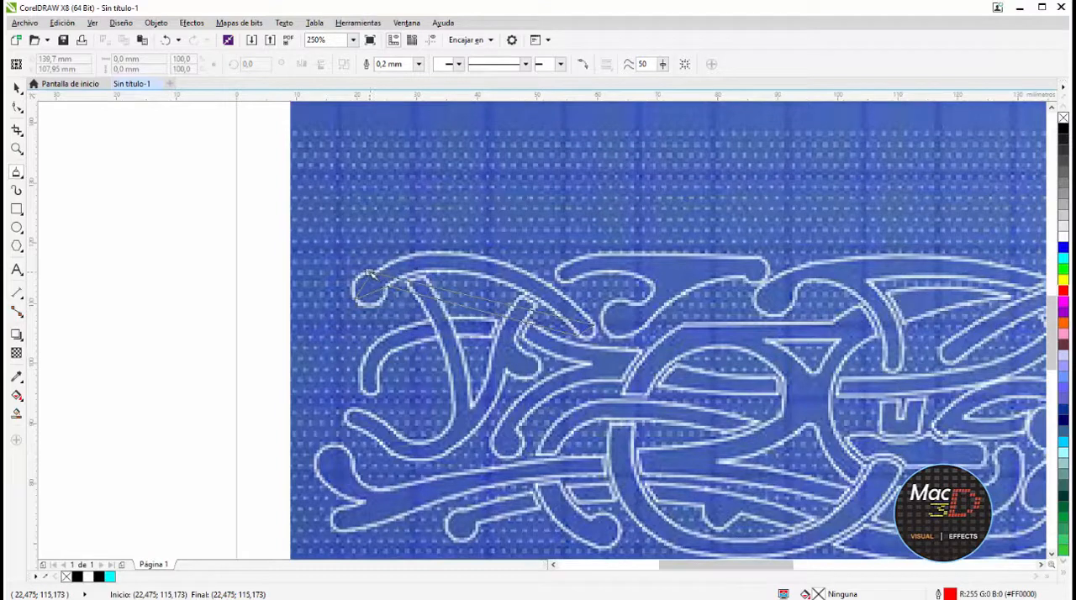
pyautogui.click(370, 274)
pyautogui.scroll(3, 408, 324)
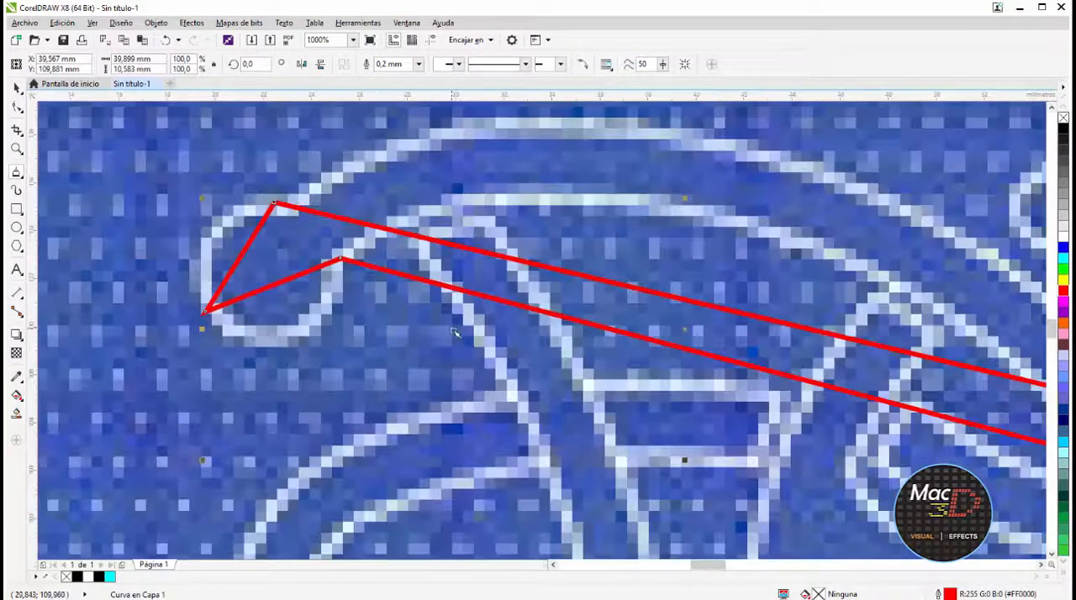
# Convert the polyline's two long sides to curves and bend them onto the strand's upper and lower arcs
pyautogui.rightClick(453, 329)
pyautogui.click(16, 110)
pyautogui.scroll(-1, 615, 270)
pyautogui.click(643, 283)
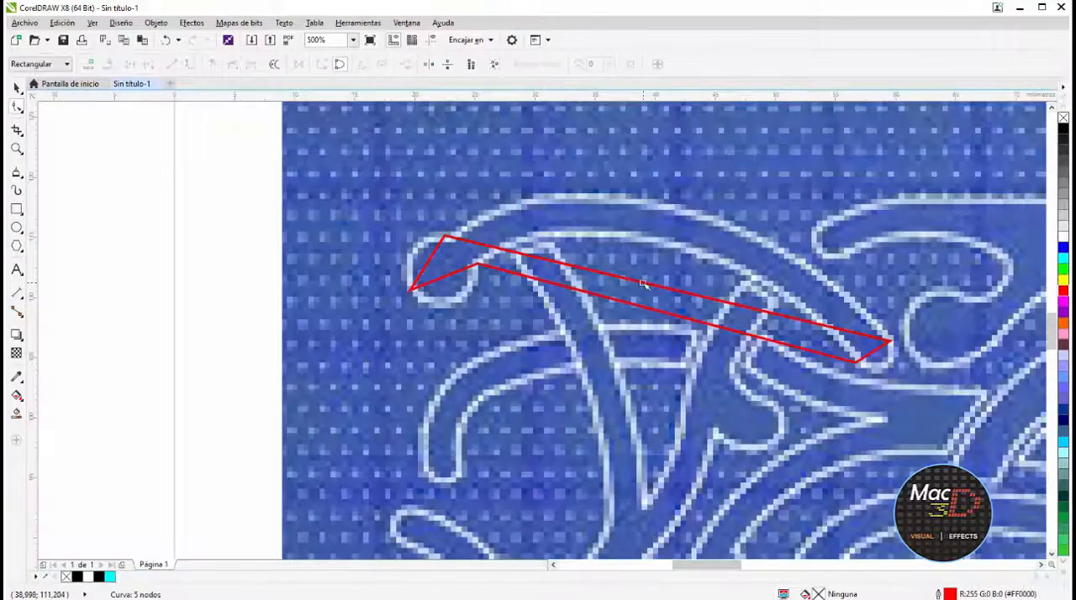
pyautogui.rightClick(643, 284)
pyautogui.click(680, 338)
pyautogui.moveTo(655, 286); pyautogui.dragTo(657, 205)
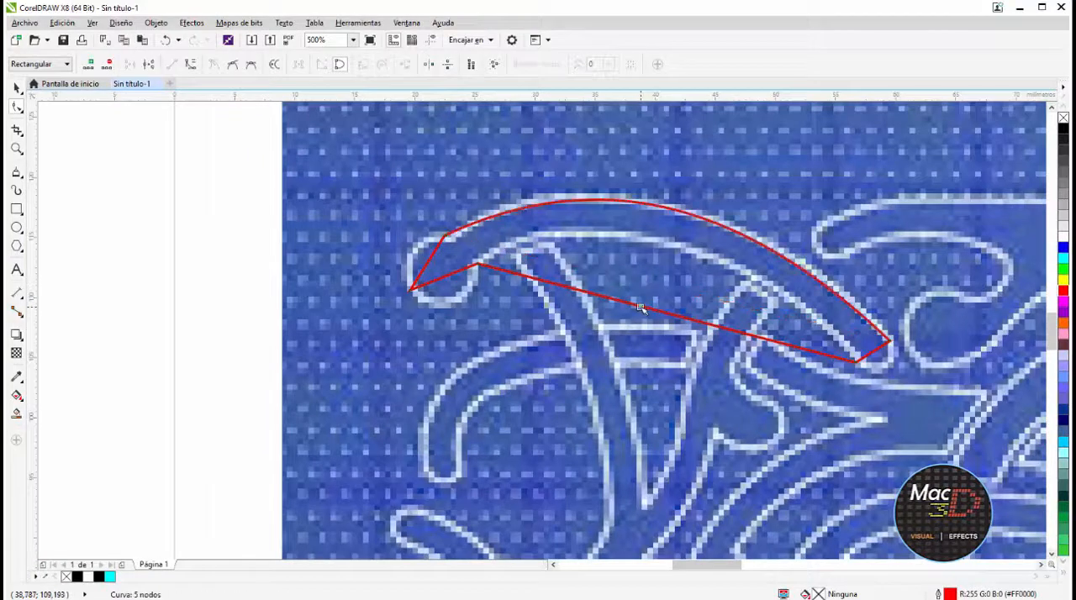
pyautogui.rightClick(641, 307)
pyautogui.click(677, 364)
pyautogui.moveTo(644, 310); pyautogui.dragTo(646, 238)
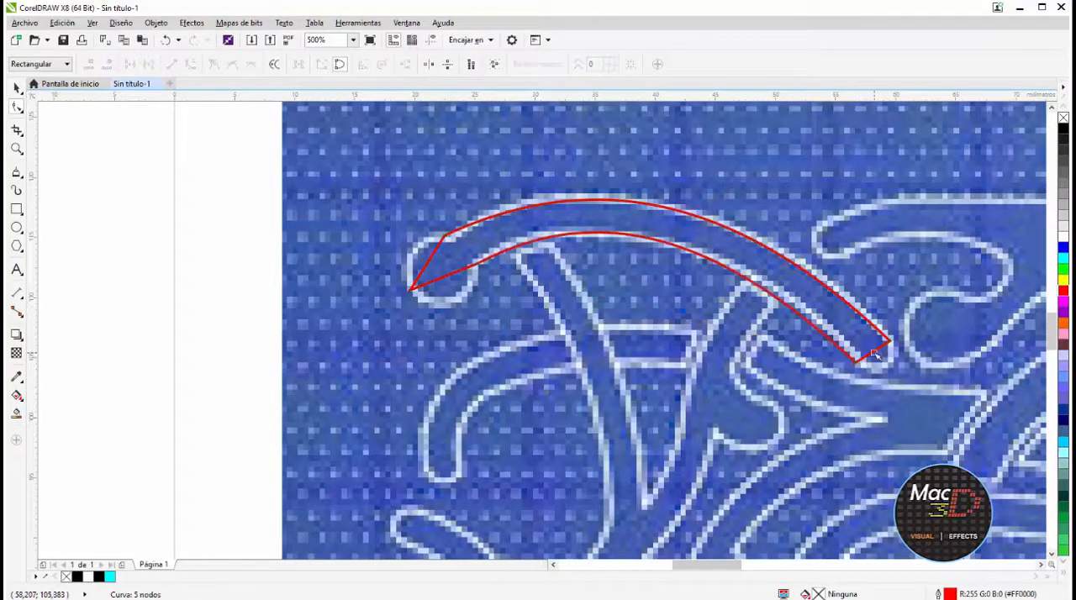
# Convert the short segment at the strand's lower-right tip to a curve and round it to match the bitmap
pyautogui.rightClick(875, 354)
pyautogui.click(911, 410)
pyautogui.moveTo(875, 354); pyautogui.dragTo(889, 343)
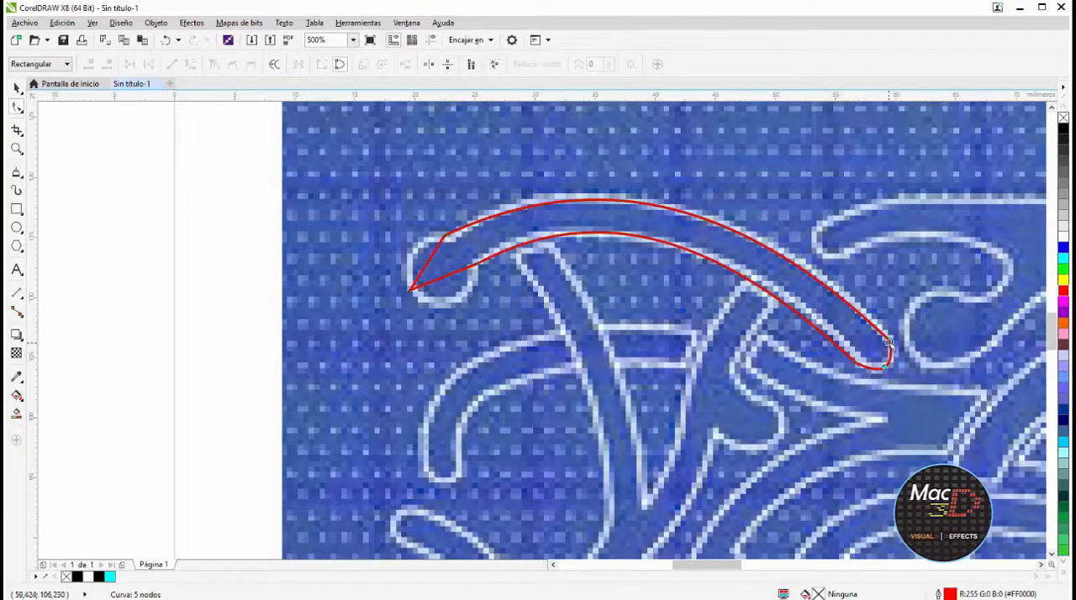
pyautogui.click(889, 342)
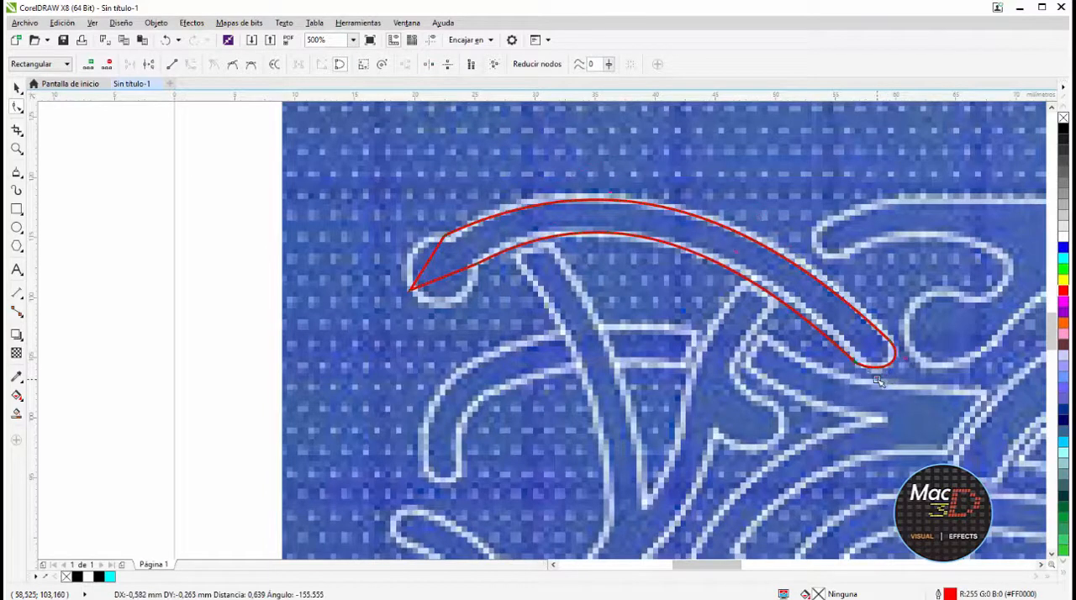
# Convert the two segments at the strand's left end to curves and shape them around the bulb in the bitmap
pyautogui.rightClick(428, 262)
pyautogui.click(462, 316)
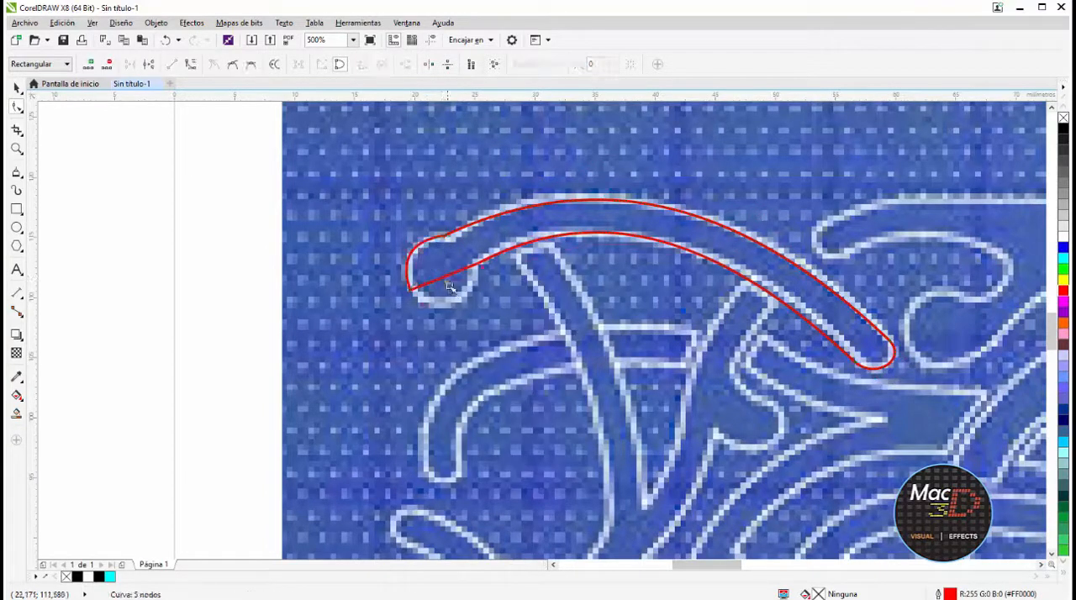
pyautogui.rightClick(444, 281)
pyautogui.click(473, 333)
pyautogui.moveTo(442, 281); pyautogui.dragTo(454, 303)
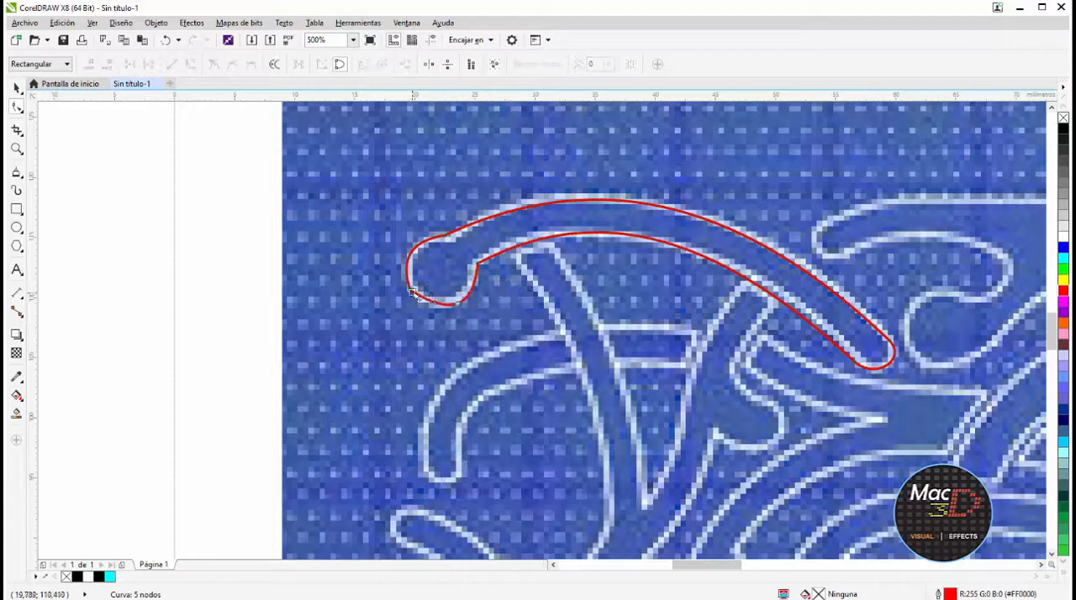
pyautogui.moveTo(387, 266); pyautogui.dragTo(430, 320)
pyautogui.moveTo(446, 235); pyautogui.dragTo(408, 233)
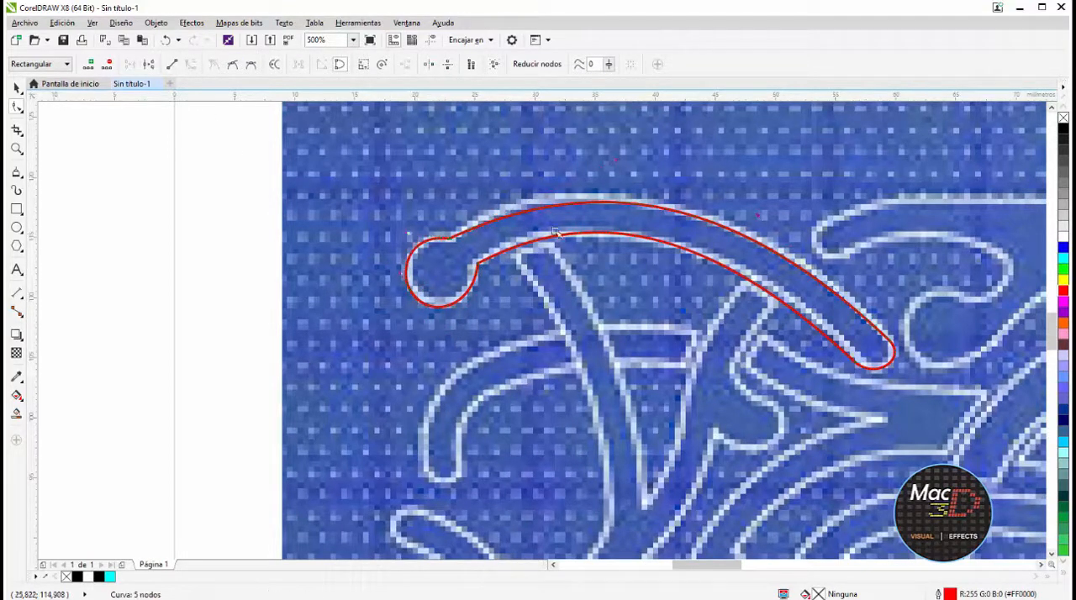
# Refine the curvature of the strand's upper edge to follow the bitmap line and finish editing the shape
pyautogui.moveTo(616, 161); pyautogui.dragTo(594, 144)
pyautogui.scroll(-2, 772, 238)
pyautogui.click(11, 87)
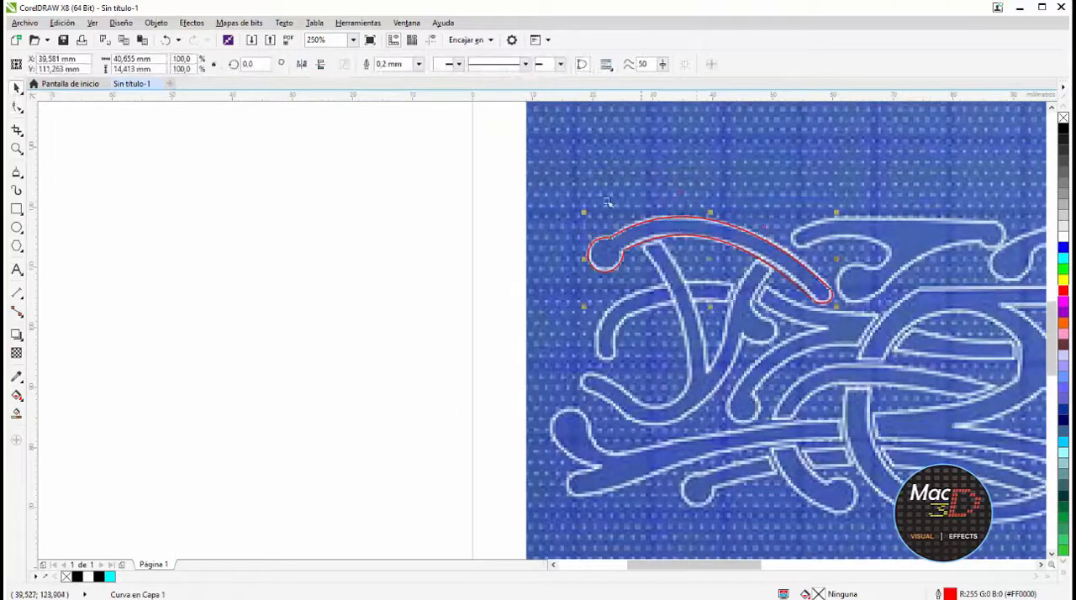
pyautogui.press('Escape')
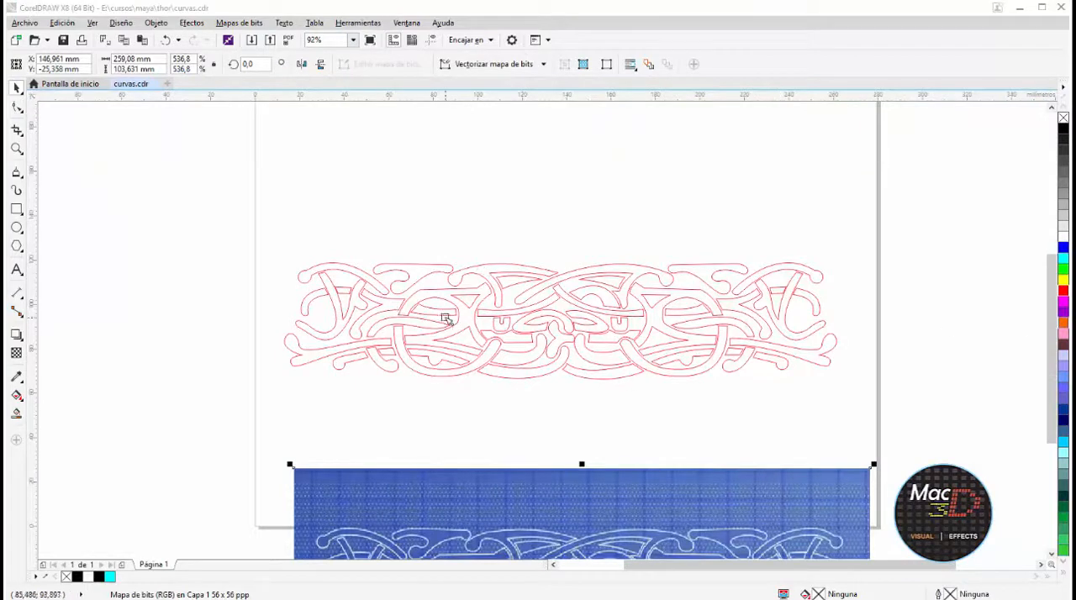
# Export only the complete set of red ornament curves as an EPS file named curvas1 in the thor folder, with the default EPS options
pyautogui.scroll(3, 446, 319)
pyautogui.scroll(-3, 744, 304)
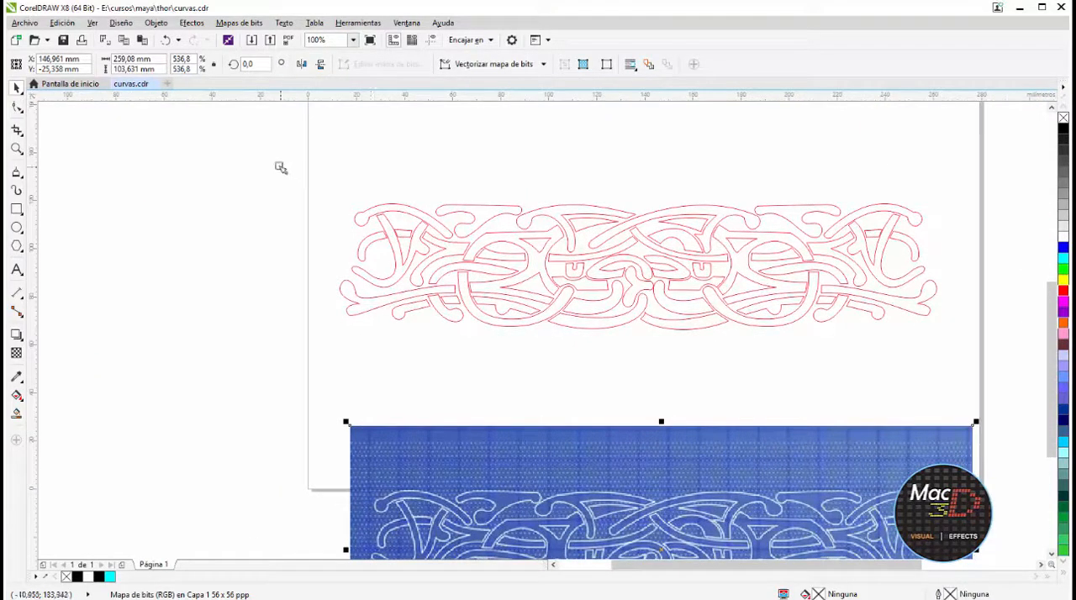
pyautogui.moveTo(260, 162)
pyautogui.mouseDown()
pyautogui.moveTo(975, 365)
pyautogui.moveTo(956, 367)
pyautogui.mouseUp()
pyautogui.click(26, 22)
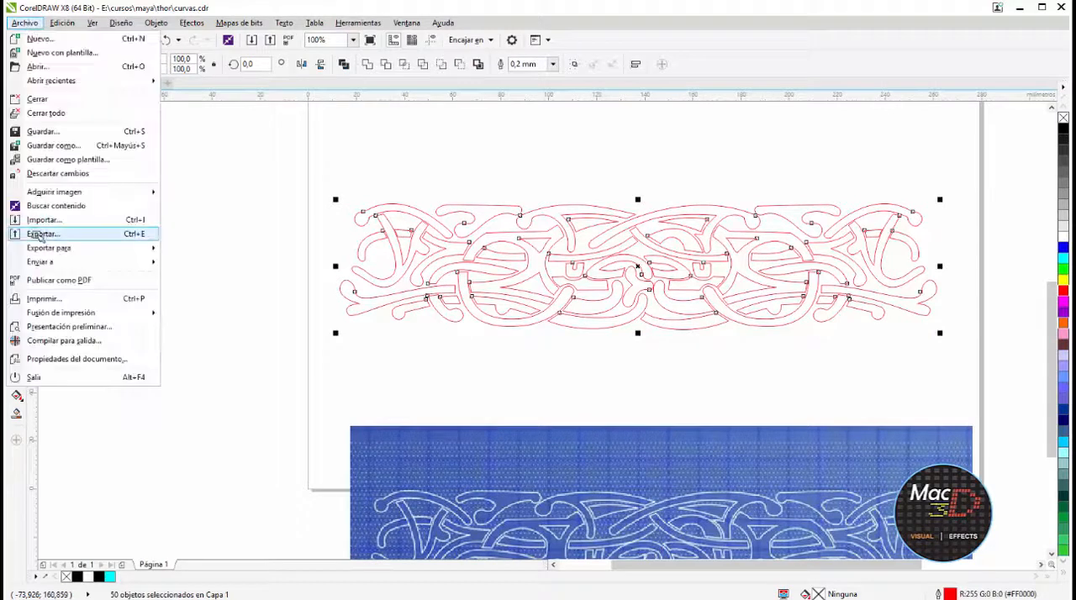
pyautogui.click(51, 220)
pyautogui.doubleClick(223, 102)
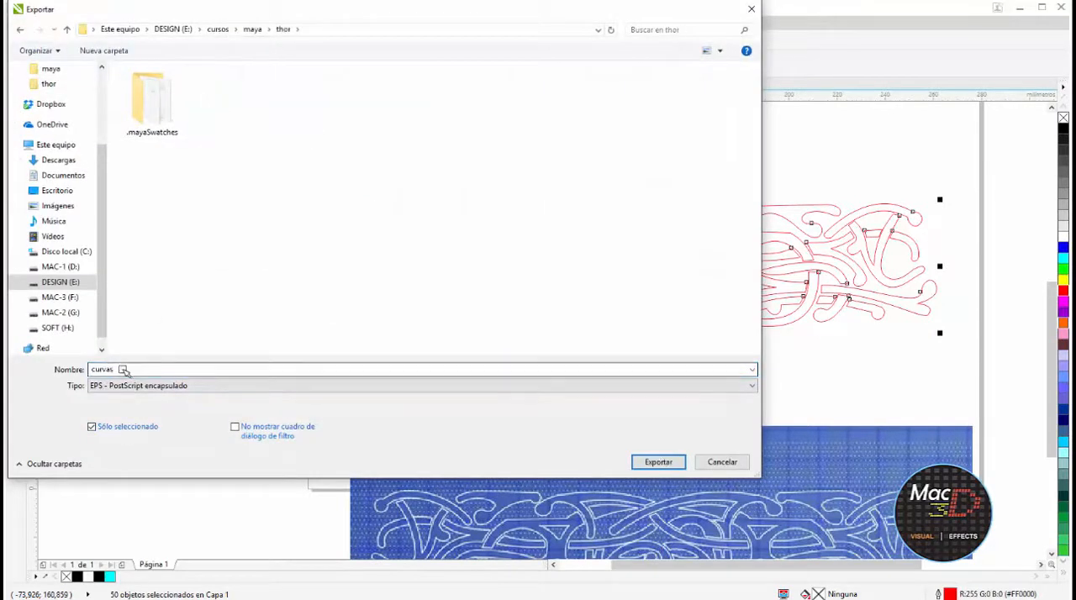
pyautogui.click(125, 370)
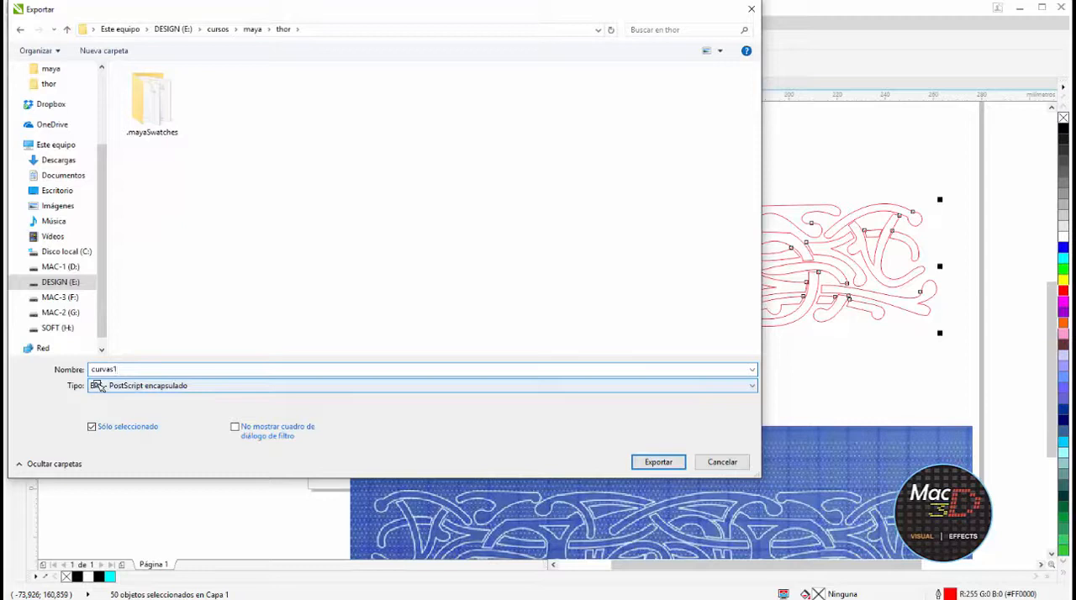
pyautogui.click(661, 463)
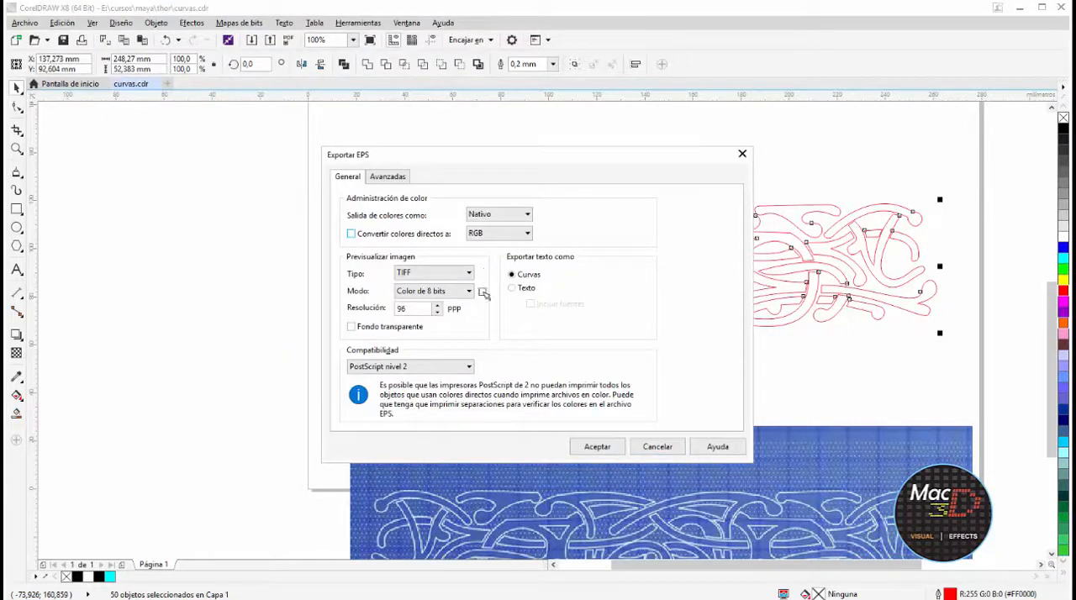
pyautogui.click(599, 447)
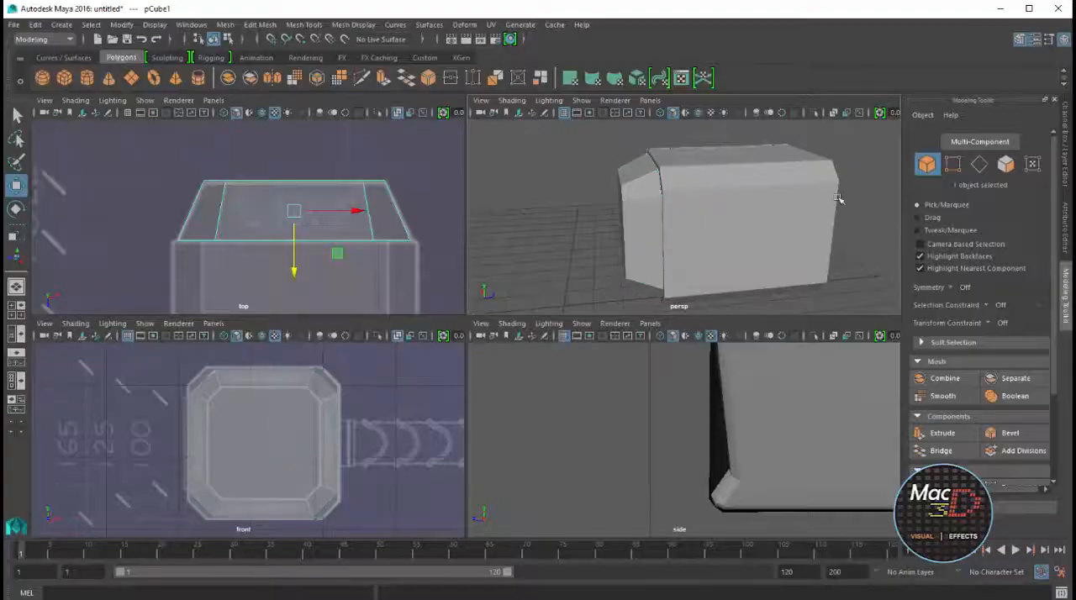
# Switch to Maya, show the scene with textures and import curvas1.eps from the thor folder
pyautogui.press('space')
pyautogui.scroll(-3, 705, 285)
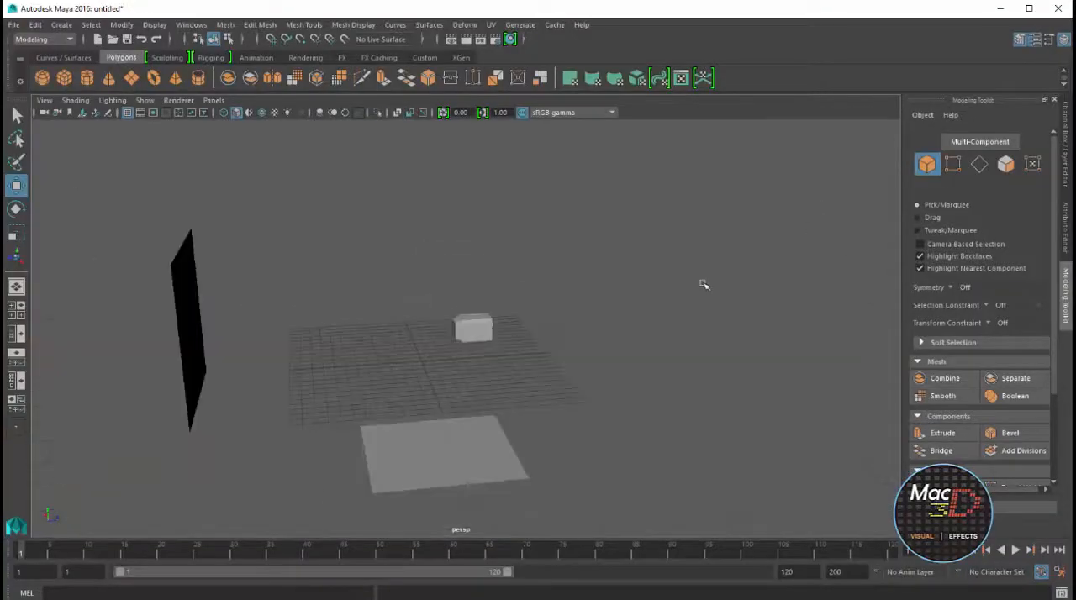
pyautogui.press('6')
pyautogui.click(13, 24)
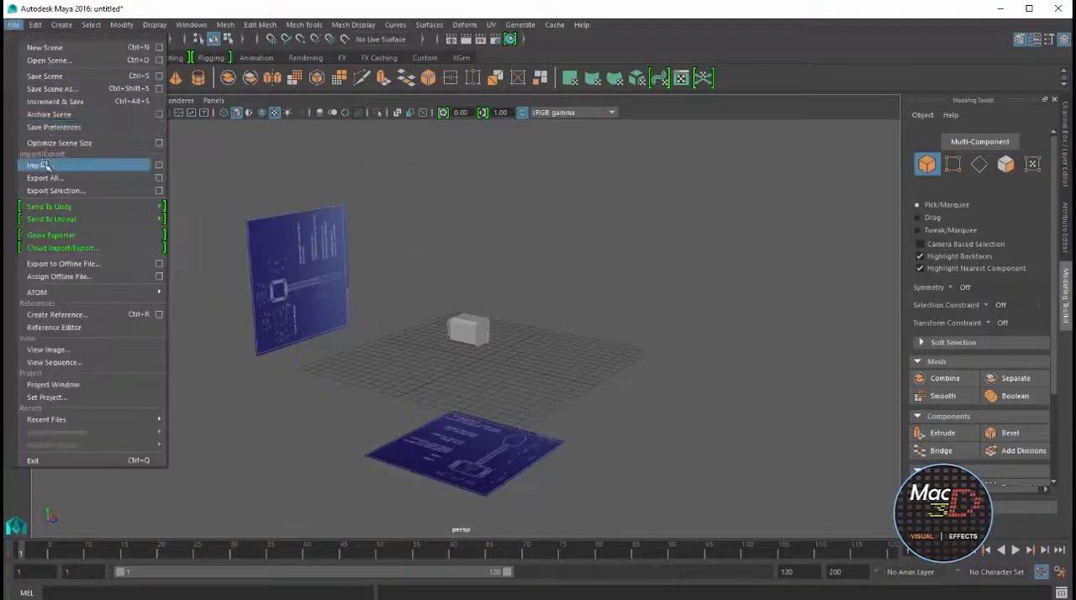
pyautogui.click(44, 165)
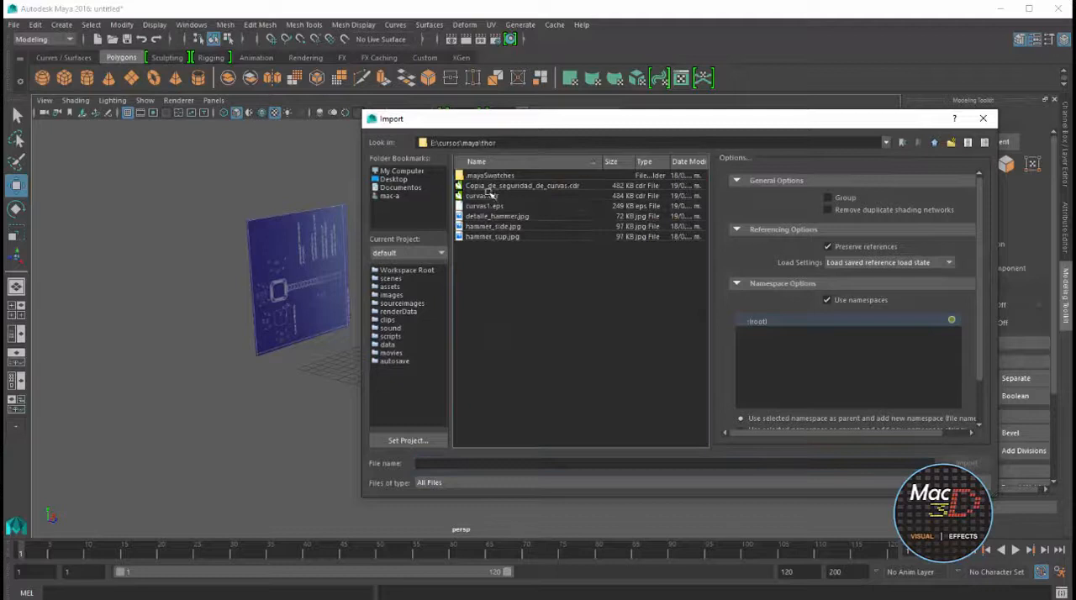
pyautogui.click(496, 206)
pyautogui.click(966, 463)
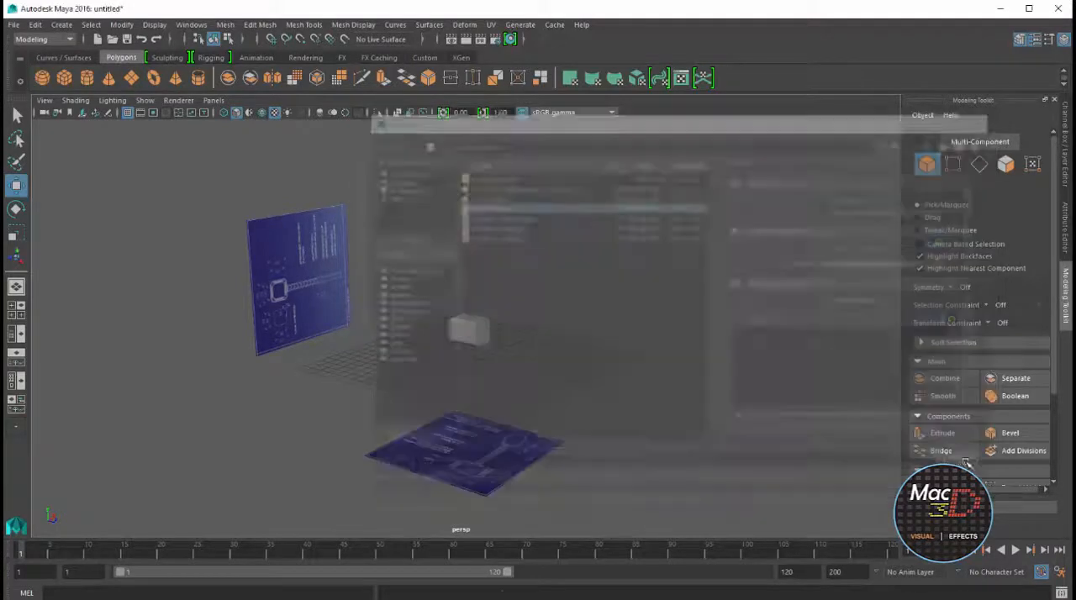
# Select one of the imported ornament curves and open the Bevel Plus options
pyautogui.moveTo(618, 243)
pyautogui.keyDown('alt'); pyautogui.mouseDown()
pyautogui.moveTo(577, 253)
pyautogui.moveTo(598, 248)
pyautogui.mouseUp(); pyautogui.keyUp('alt')
pyautogui.scroll(3, 598, 248)
pyautogui.keyDown('alt'); pyautogui.moveTo(618, 223); pyautogui.dragTo(592, 331, button='middle'); pyautogui.keyUp('alt')
pyautogui.click(593, 331)
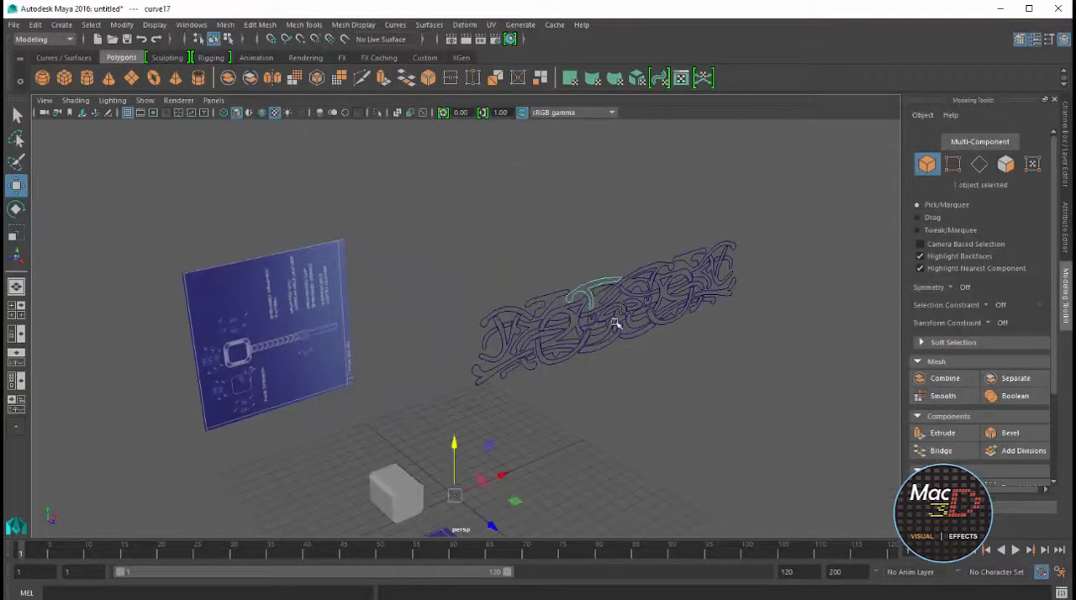
pyautogui.scroll(5, 617, 315)
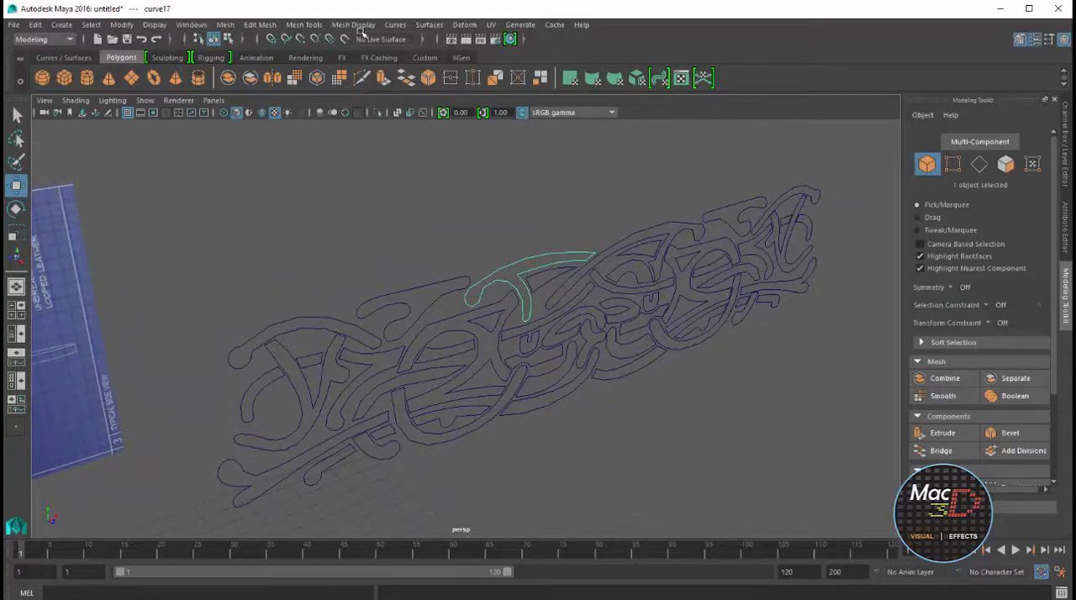
pyautogui.click(437, 27)
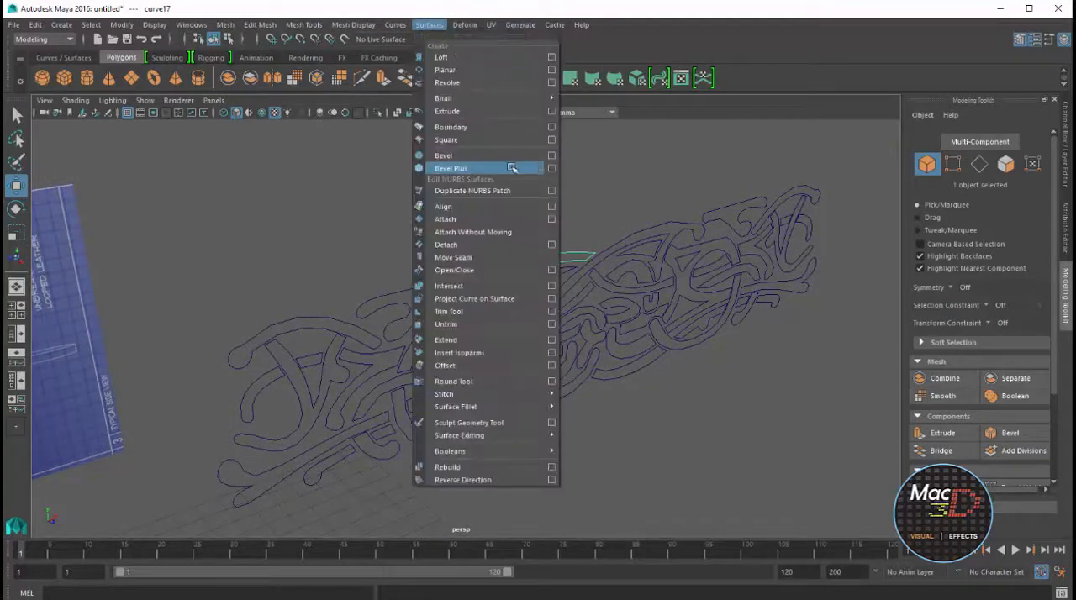
pyautogui.click(552, 168)
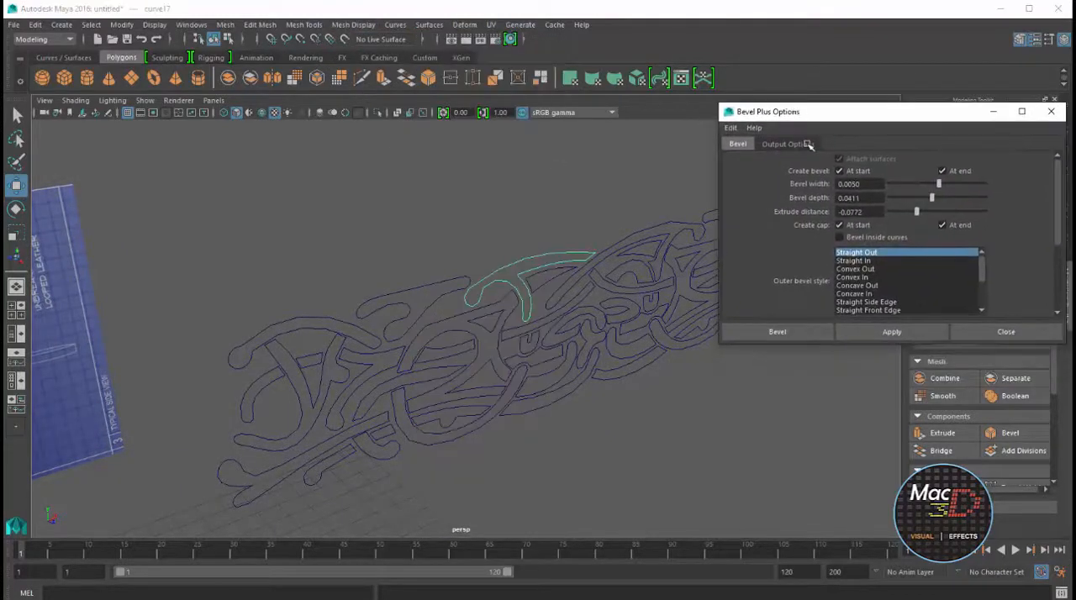
# Reset Bevel Plus to its defaults (width 0.1, depth 0.1, extrude distance 0.25) and bevel the ornament's upper-left arched curve
pyautogui.click(325, 315)
pyautogui.keyDown('alt'); pyautogui.moveTo(328, 316); pyautogui.dragTo(505, 291, button='right'); pyautogui.keyUp('alt')
pyautogui.keyDown('alt'); pyautogui.moveTo(505, 290); pyautogui.dragTo(591, 286, button='middle'); pyautogui.keyUp('alt')
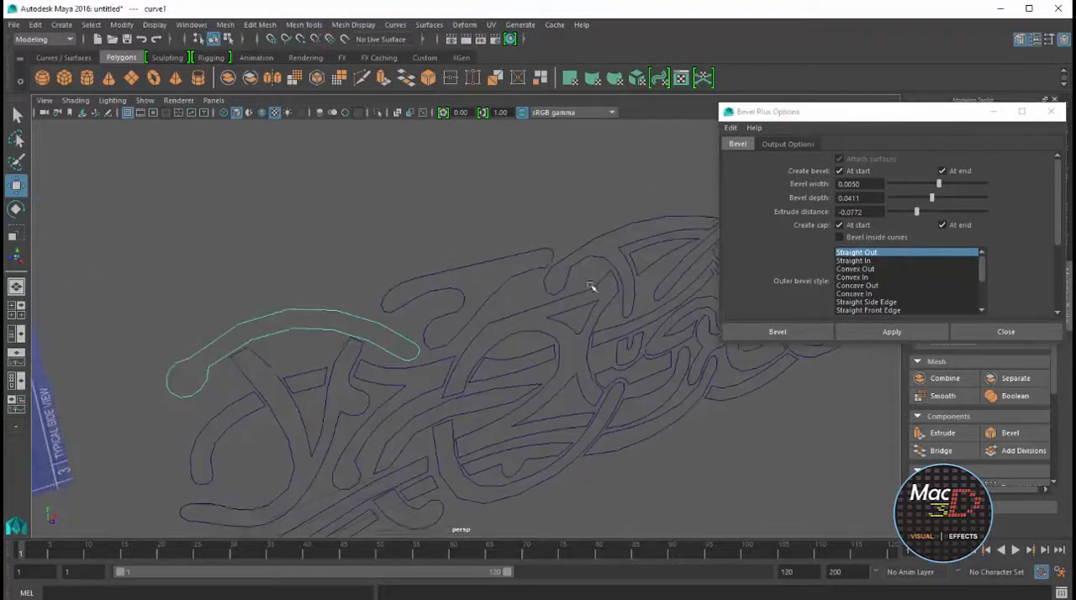
pyautogui.click(740, 127)
pyautogui.click(750, 152)
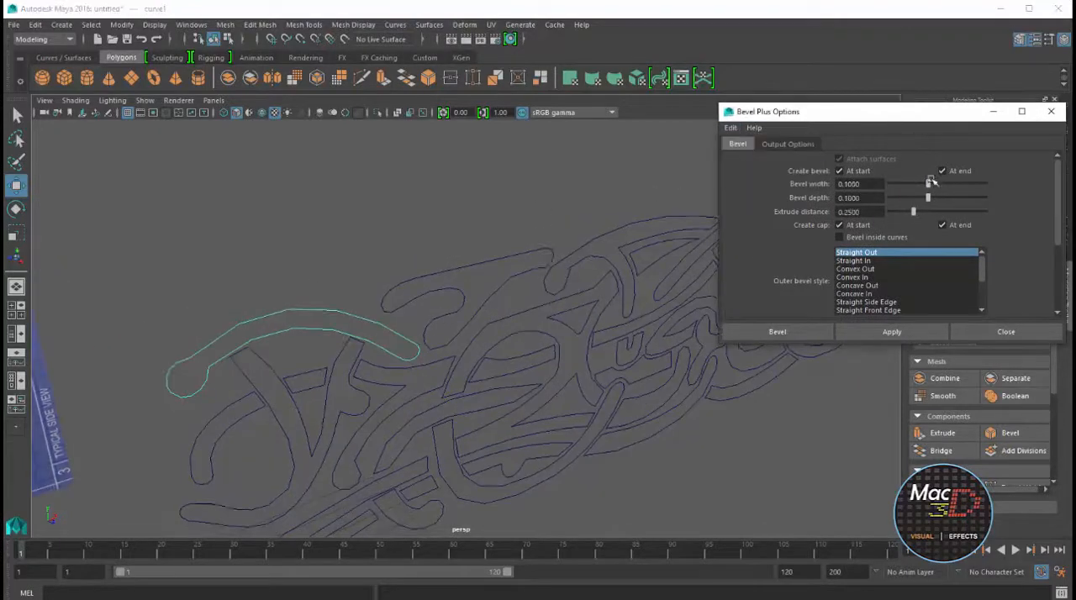
pyautogui.click(891, 331)
pyautogui.press('f')
# Bevel the remaining strands at the ornament's left end with the same distances and the Convex Out style
pyautogui.moveTo(335, 272)
pyautogui.keyDown('alt'); pyautogui.mouseDown()
pyautogui.moveTo(433, 273)
pyautogui.moveTo(367, 227)
pyautogui.moveTo(347, 272)
pyautogui.mouseUp(); pyautogui.keyUp('alt')
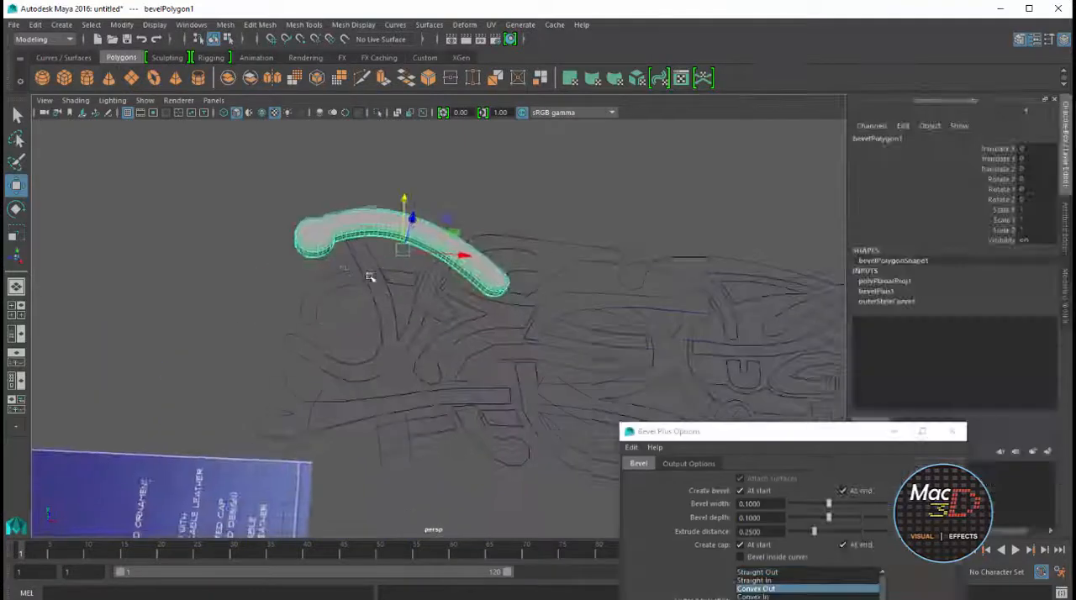
pyautogui.click(319, 282)
pyautogui.press('g')
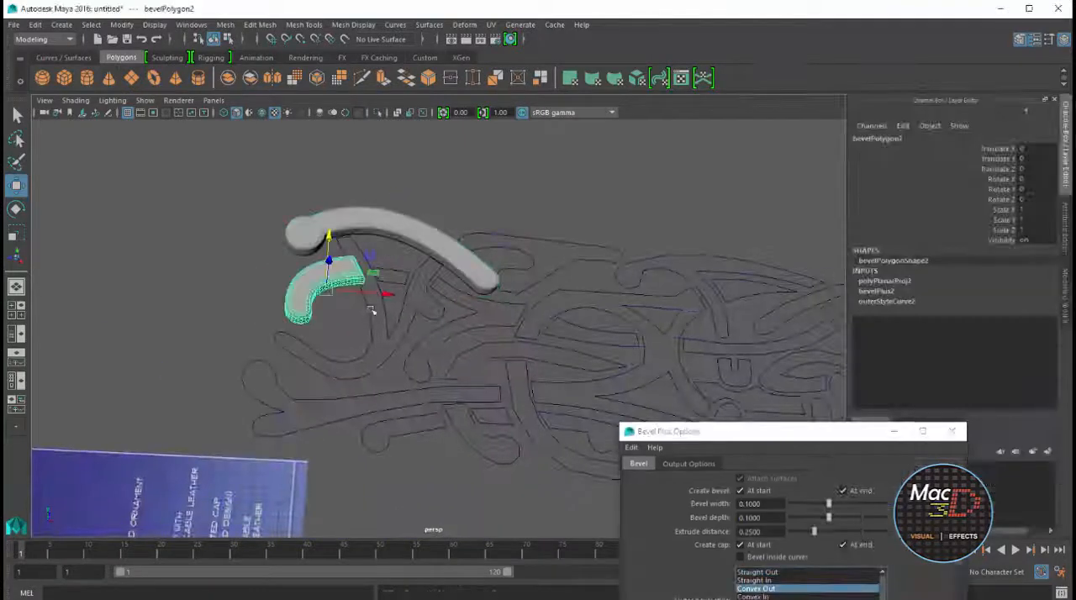
pyautogui.click(277, 380)
pyautogui.press('g')
pyautogui.click(413, 426)
pyautogui.press('g')
pyautogui.click(484, 430)
pyautogui.press('g')
pyautogui.click(510, 424)
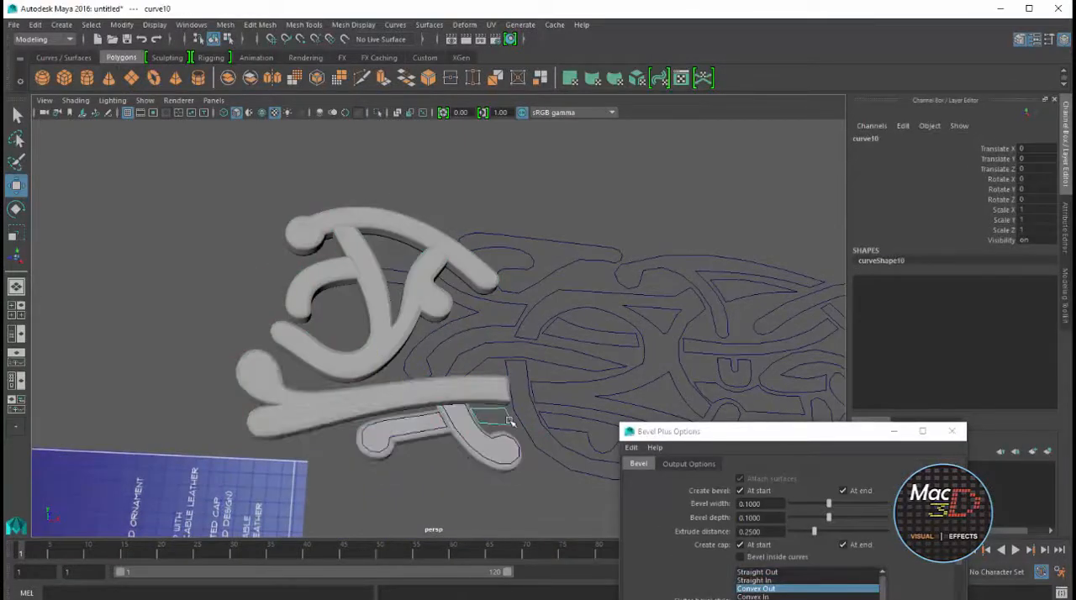
pyautogui.press('g')
# Repeat the bevel on the forked and curved strands beside the left end and on the hooked upper strand
pyautogui.click(438, 355)
pyautogui.press('g')
pyautogui.click(494, 356)
pyautogui.press('g')
pyautogui.click(572, 313)
pyautogui.press('g')
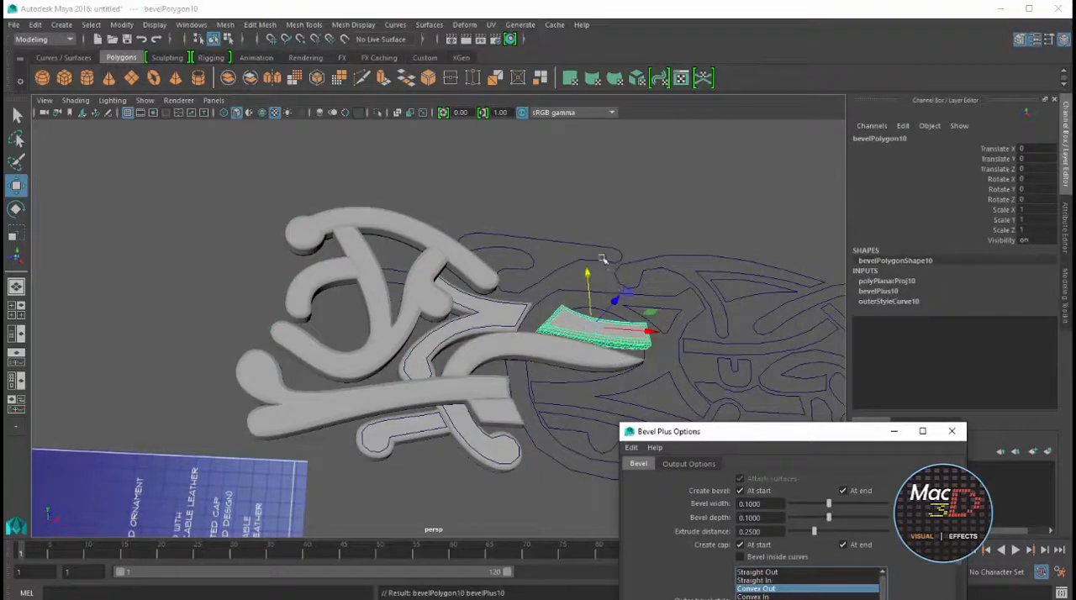
pyautogui.click(604, 259)
pyautogui.press('g')
# Bevel the upper arched strand, the X-shaped piece and the lower ring arc with its inner piece on the left half
pyautogui.click(711, 301)
pyautogui.press('g')
pyautogui.click(679, 333)
pyautogui.press('g')
pyautogui.click(545, 425)
pyautogui.press('g')
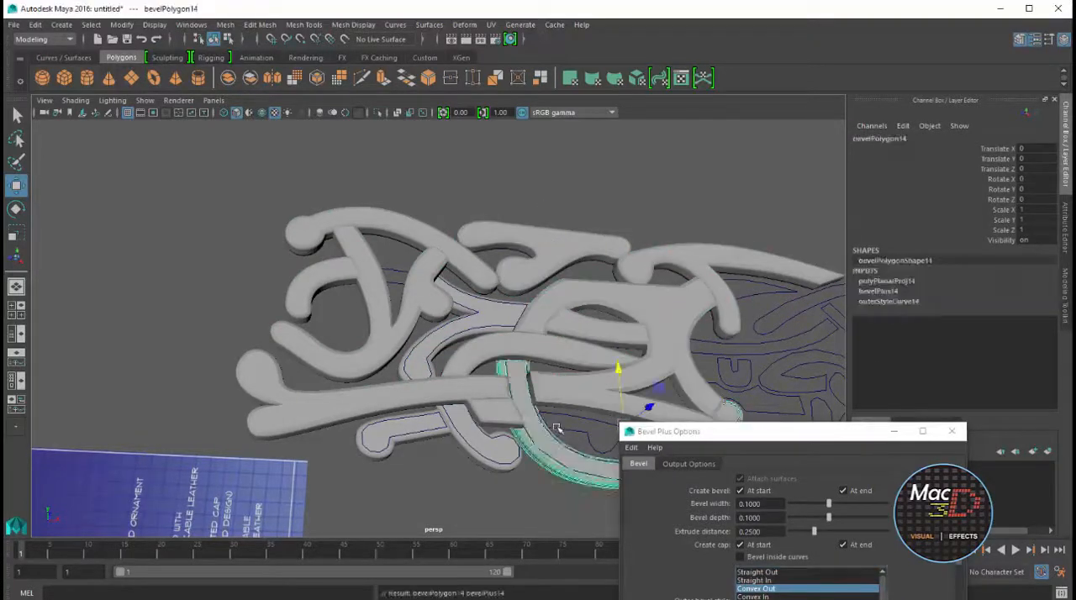
pyautogui.click(556, 428)
pyautogui.press('g')
# Bevel the long lower strands near the ornament's centre, the upper crossing strand and the pointed piece beside it
pyautogui.keyDown('alt'); pyautogui.moveTo(650, 346); pyautogui.dragTo(441, 268, button='middle'); pyautogui.keyUp('alt')
pyautogui.click(598, 406)
pyautogui.press('g')
pyautogui.click(602, 371)
pyautogui.press('g')
pyautogui.click(647, 304)
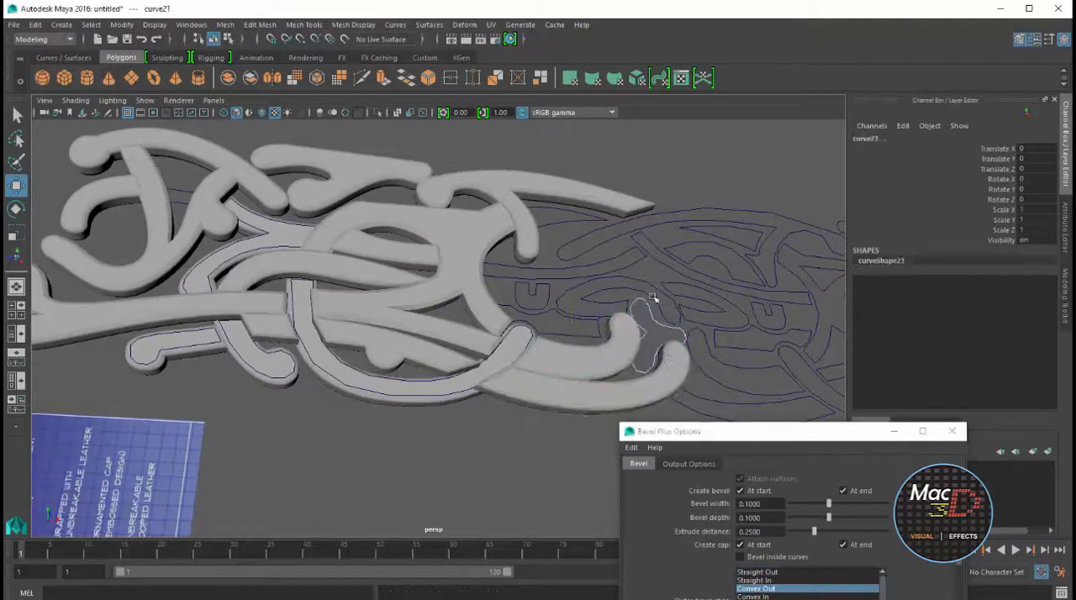
pyautogui.keyDown('shift'); pyautogui.click(652, 290); pyautogui.keyUp('shift')
pyautogui.keyDown('shift'); pyautogui.click(638, 260); pyautogui.keyUp('shift')
pyautogui.press('g')
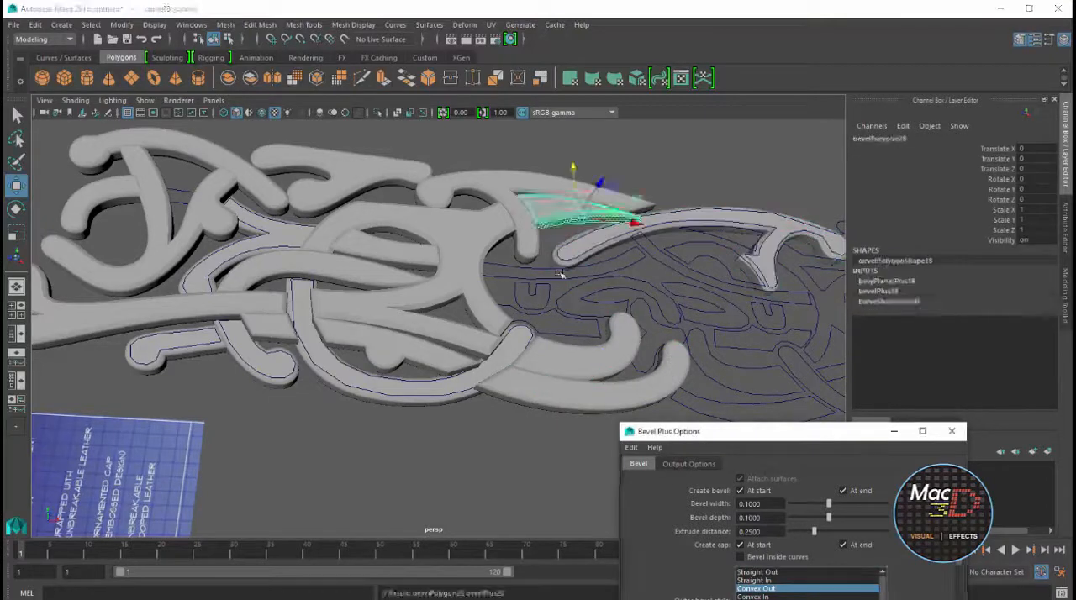
# Bevel the central bands, the small U-shaped piece on the left half and the leaf-shaped piece near the centre
pyautogui.click(574, 294)
pyautogui.press('g')
pyautogui.click(529, 296)
pyautogui.press('g')
pyautogui.click(567, 314)
pyautogui.press('g')
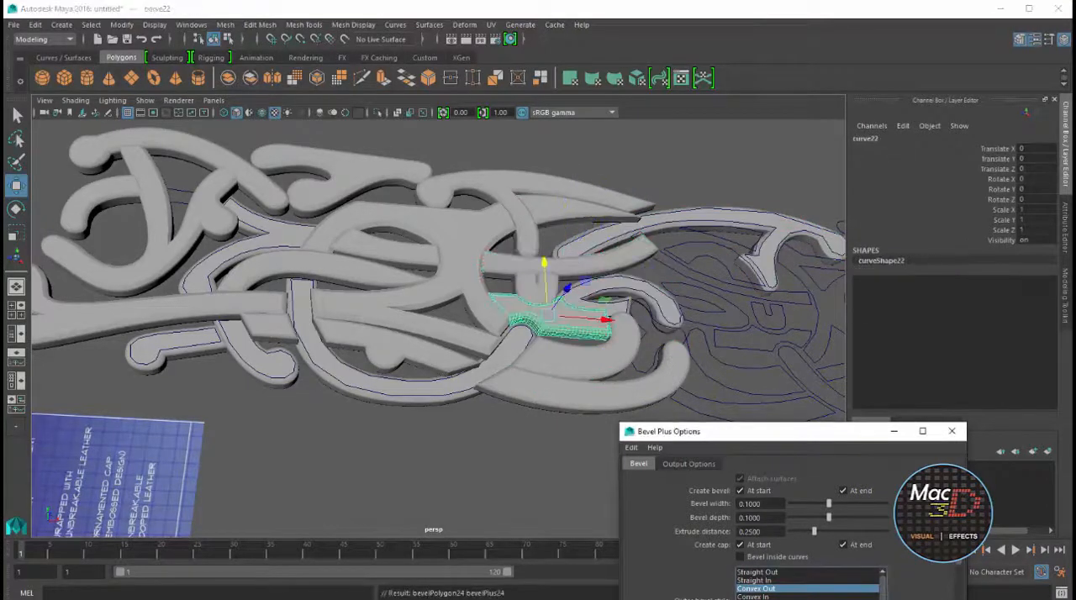
pyautogui.click(721, 296)
pyautogui.keyDown('shift'); pyautogui.click(719, 308); pyautogui.keyUp('shift')
# Bevel the lower strips right of the centre, the central knot and the short arc under the upper crossing strand
pyautogui.press('g')
pyautogui.click(729, 349)
pyautogui.press('g')
pyautogui.click(725, 382)
pyautogui.press('g')
pyautogui.click(728, 420)
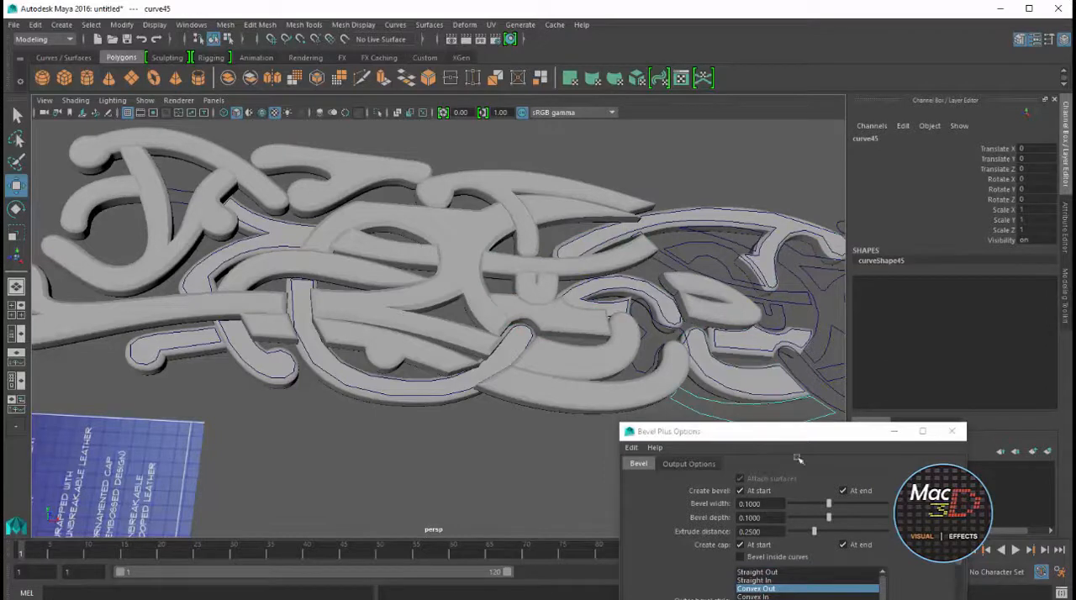
pyautogui.click(793, 599)
pyautogui.click(645, 328)
pyautogui.click(793, 599)
pyautogui.click(714, 262)
pyautogui.click(793, 599)
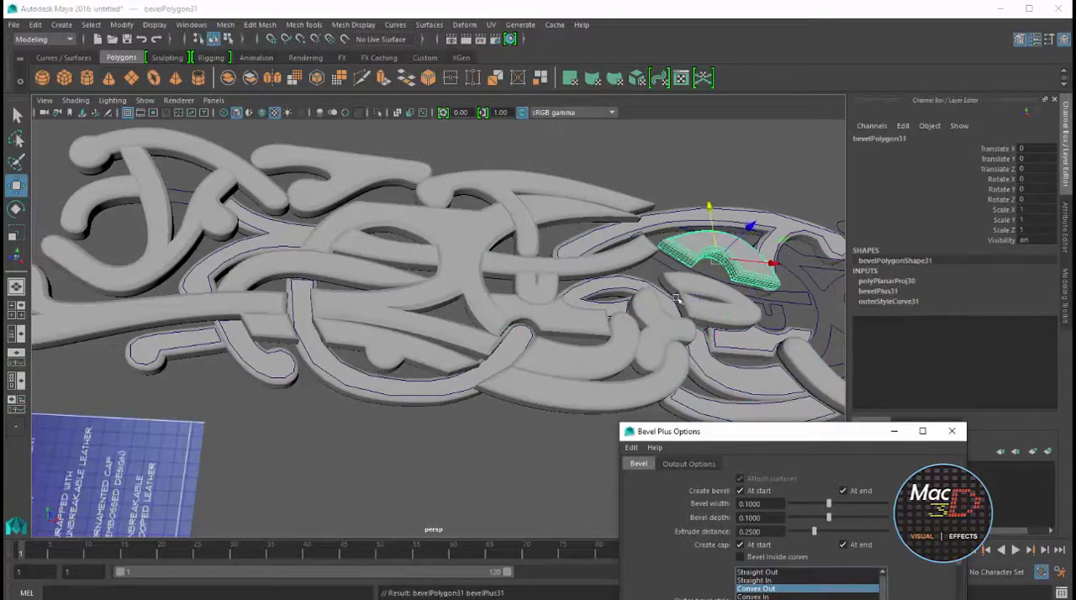
# Bevel the band crossing right of the centre, the lower ring arc and the small triangular piece on the right half
pyautogui.click(683, 275)
pyautogui.click(793, 599)
pyautogui.keyDown('alt'); pyautogui.moveTo(471, 336); pyautogui.dragTo(496, 340); pyautogui.keyUp('alt')
pyautogui.click(205, 233)
pyautogui.click(793, 599)
pyautogui.keyDown('alt'); pyautogui.moveTo(807, 290); pyautogui.dragTo(551, 289, button='middle'); pyautogui.keyUp('alt')
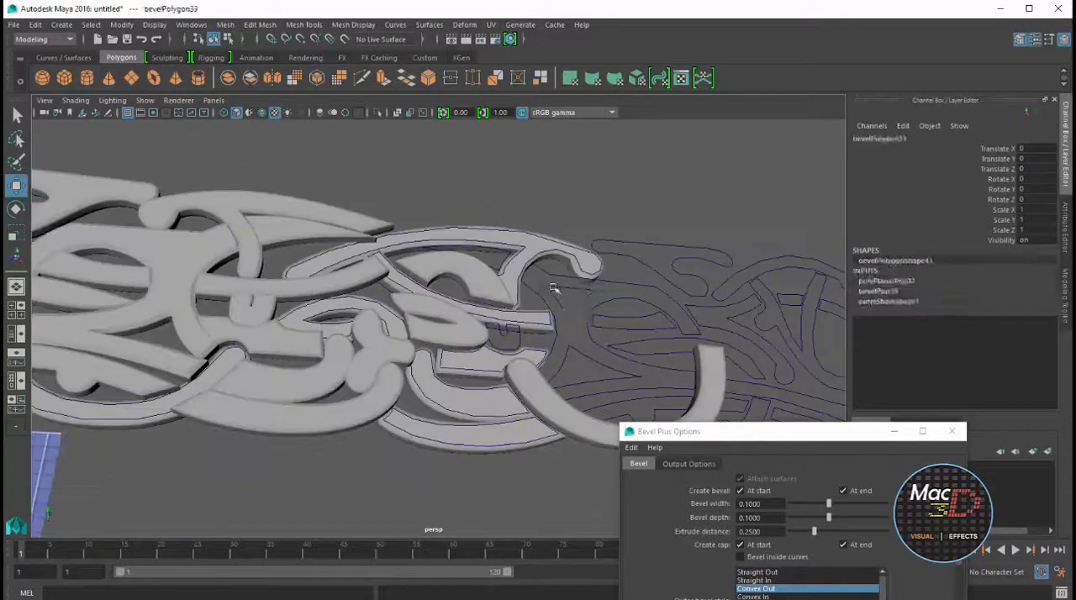
pyautogui.click(554, 289)
pyautogui.click(793, 599)
# Bevel the inner ring piece, the hooked upper strand, the right-end arch and the adjoining strand on the right half
pyautogui.click(632, 327)
pyautogui.press('g')
pyautogui.click(670, 269)
pyautogui.click(674, 267)
pyautogui.press('g')
pyautogui.click(766, 263)
pyautogui.press('g')
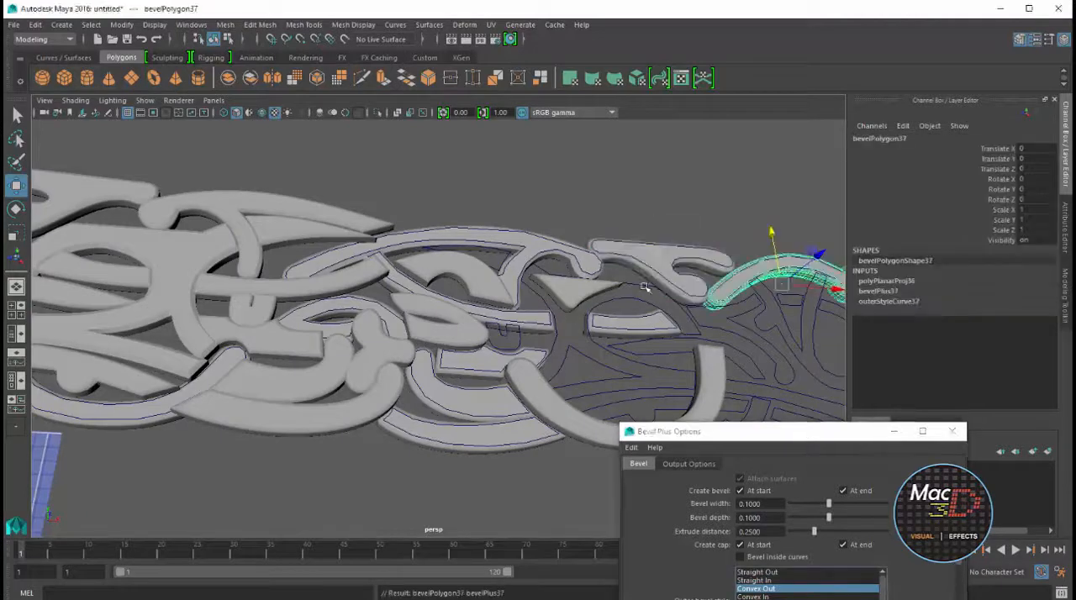
pyautogui.click(648, 290)
pyautogui.press('g')
# Repeat the bevel on the long crossing band and the branching strands towards the ornament's right end
pyautogui.click(680, 355)
pyautogui.click(793, 599)
pyautogui.click(740, 324)
pyautogui.click(793, 599)
pyautogui.click(809, 324)
pyautogui.click(793, 599)
pyautogui.keyDown('alt'); pyautogui.moveTo(538, 337); pyautogui.dragTo(392, 269, button='middle'); pyautogui.keyUp('alt')
# Bevel the small U-shaped curve on the right half and the strands at the lower-right end
pyautogui.click(367, 262)
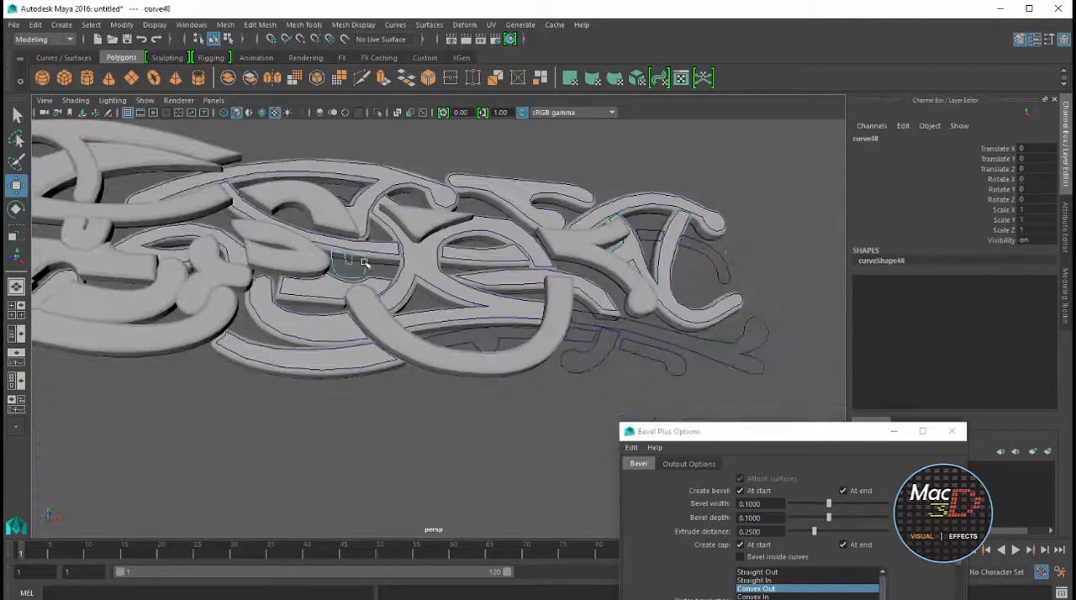
pyautogui.scroll(5, 656, 306)
pyautogui.press('g')
pyautogui.click(562, 334)
pyautogui.press('g')
pyautogui.click(580, 340)
# Bevel the last curved strand and short segment at the right end and close the Bevel Plus options
pyautogui.press('g')
pyautogui.click(595, 235)
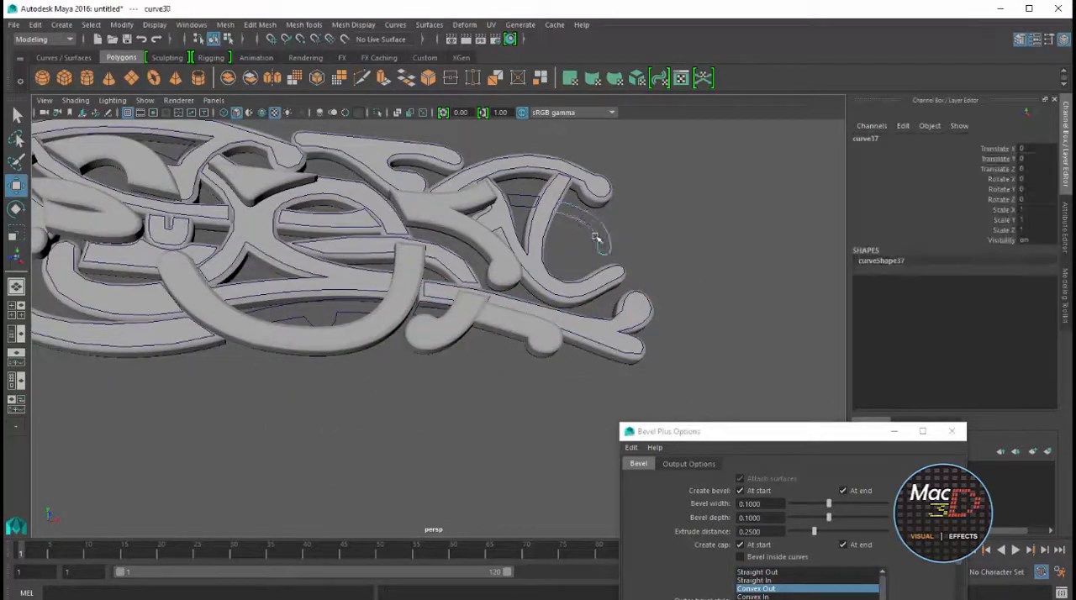
pyautogui.press('g')
pyautogui.click(523, 198)
pyautogui.press('g')
pyautogui.scroll(-5, 396, 248)
pyautogui.press('space')
pyautogui.press('space')
pyautogui.click(952, 431)
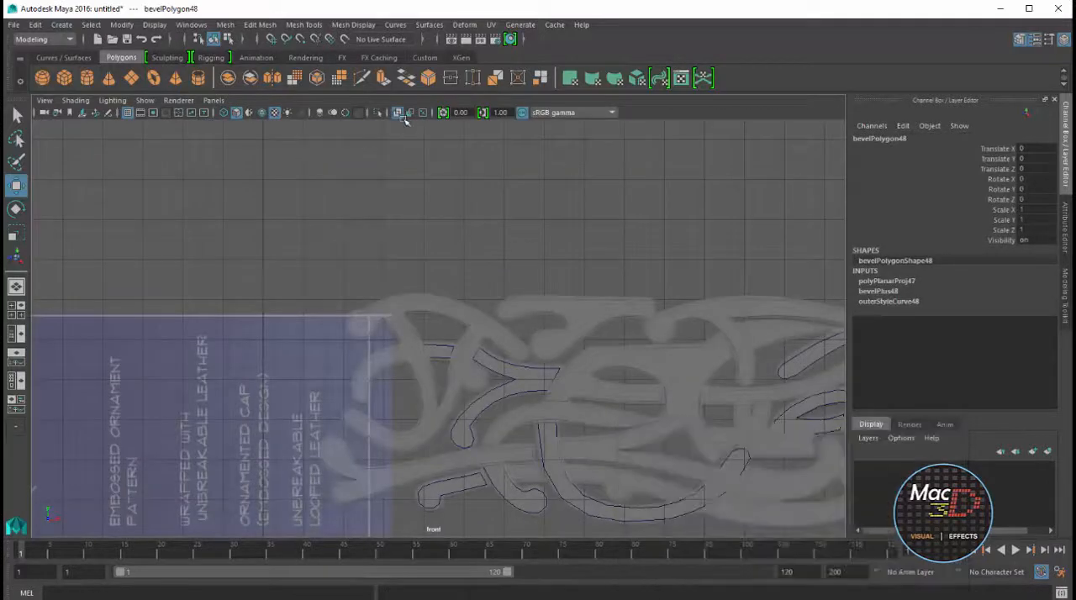
# Examine the beveled ornament in the front and perspective views for pieces that sit at different depths
pyautogui.scroll(-3, 588, 316)
pyautogui.keyDown('alt'); pyautogui.moveTo(613, 325); pyautogui.dragTo(404, 239, button='middle'); pyautogui.keyUp('alt')
pyautogui.press('space')
pyautogui.press('space')
pyautogui.scroll(8, 656, 199)
pyautogui.keyDown('alt'); pyautogui.moveTo(656, 199); pyautogui.dragTo(716, 207); pyautogui.keyUp('alt')
pyautogui.click(715, 207)
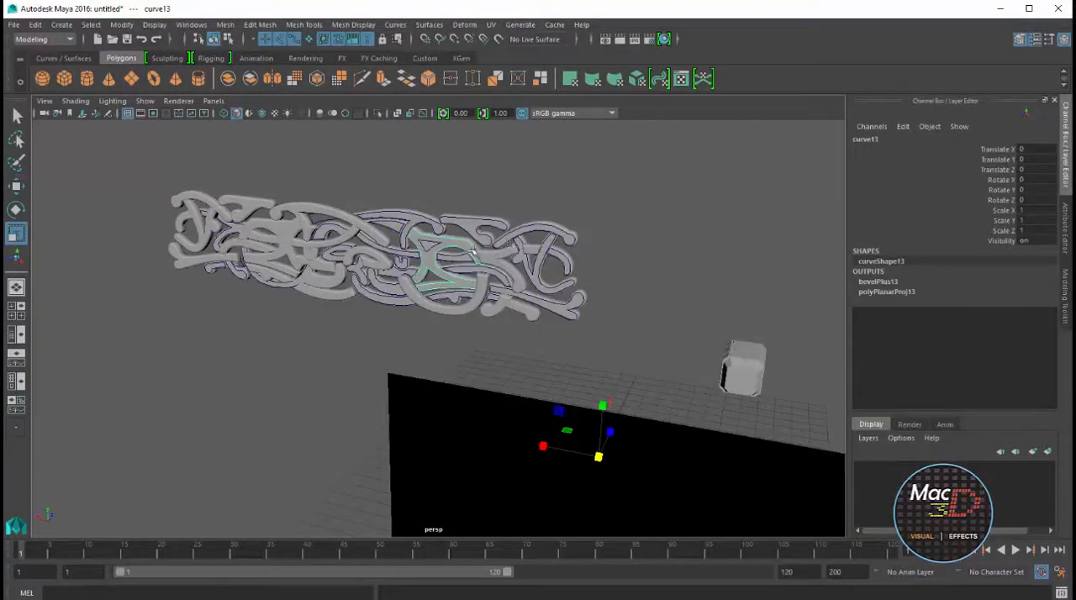
pyautogui.moveTo(471, 249); pyautogui.dragTo(521, 230, button='right')
pyautogui.scroll(5, 545, 222)
pyautogui.keyDown('alt'); pyautogui.moveTo(572, 224); pyautogui.dragTo(480, 336, button='middle'); pyautogui.keyUp('alt')
# Center the pivot of the end arch's source curve and move the curve 0.057 units along Y
pyautogui.click(531, 209)
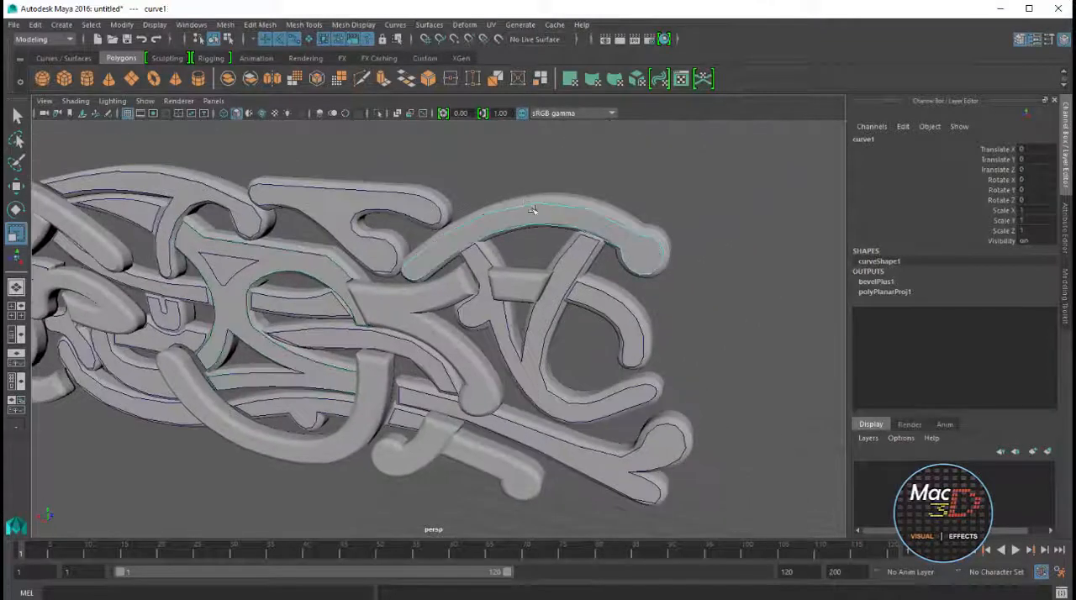
pyautogui.click(132, 28)
pyautogui.click(152, 104)
pyautogui.moveTo(523, 174); pyautogui.dragTo(543, 166)
pyautogui.keyDown('alt'); pyautogui.moveTo(565, 202); pyautogui.dragTo(548, 214); pyautogui.keyUp('alt')
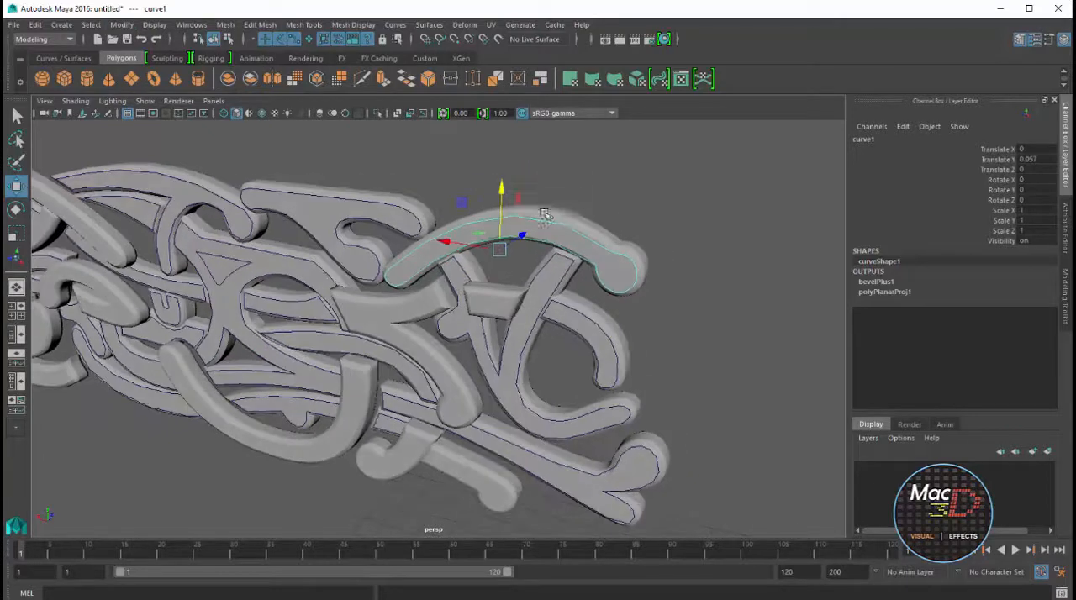
# Try scaling the end arch's source curve uniformly and undo the scaling
pyautogui.press('r')
pyautogui.moveTo(499, 249); pyautogui.dragTo(555, 250)
pyautogui.hotkey('ctrl', 'z')
pyautogui.scroll(-6, 559, 261)
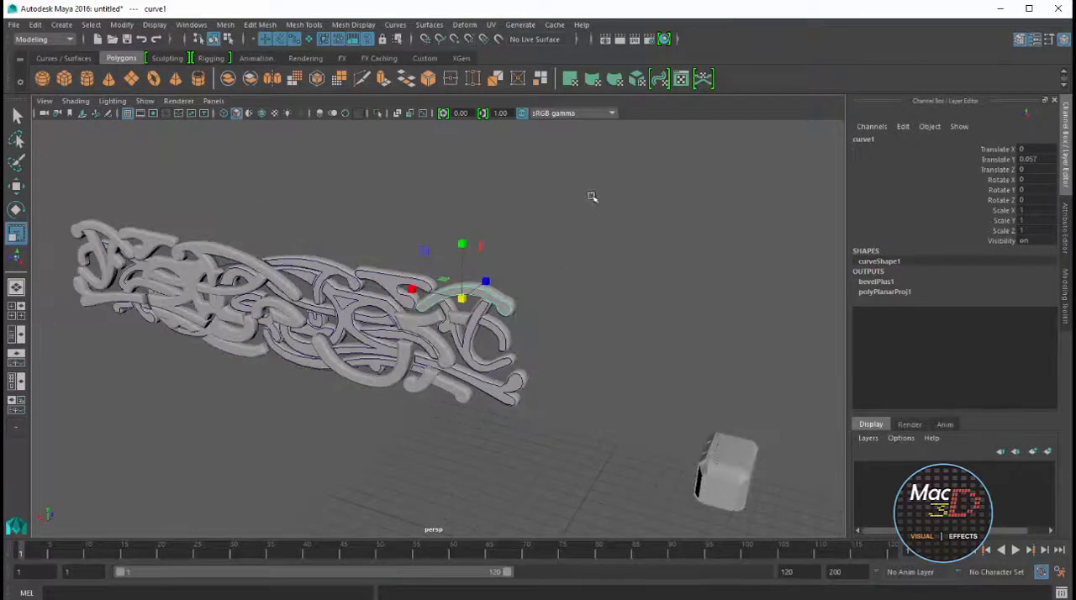
# Delete the construction history of all objects in the scene
pyautogui.moveTo(590, 185); pyautogui.dragTo(64, 422)
pyautogui.scroll(-3, 458, 288)
pyautogui.click(489, 280)
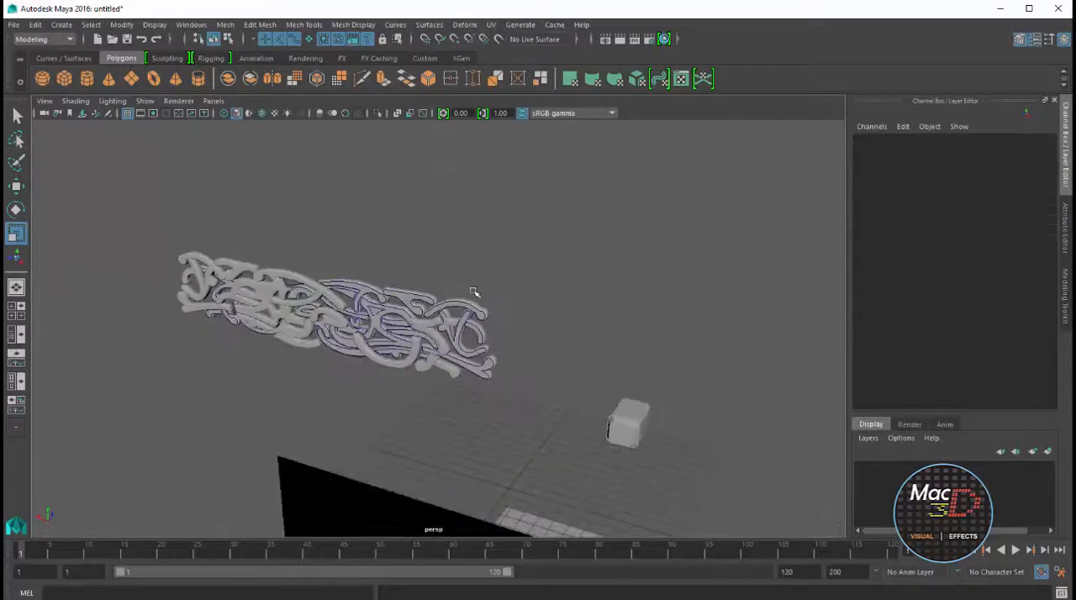
pyautogui.keyDown('alt'); pyautogui.moveTo(360, 211); pyautogui.dragTo(439, 249); pyautogui.keyUp('alt')
pyautogui.click(35, 24)
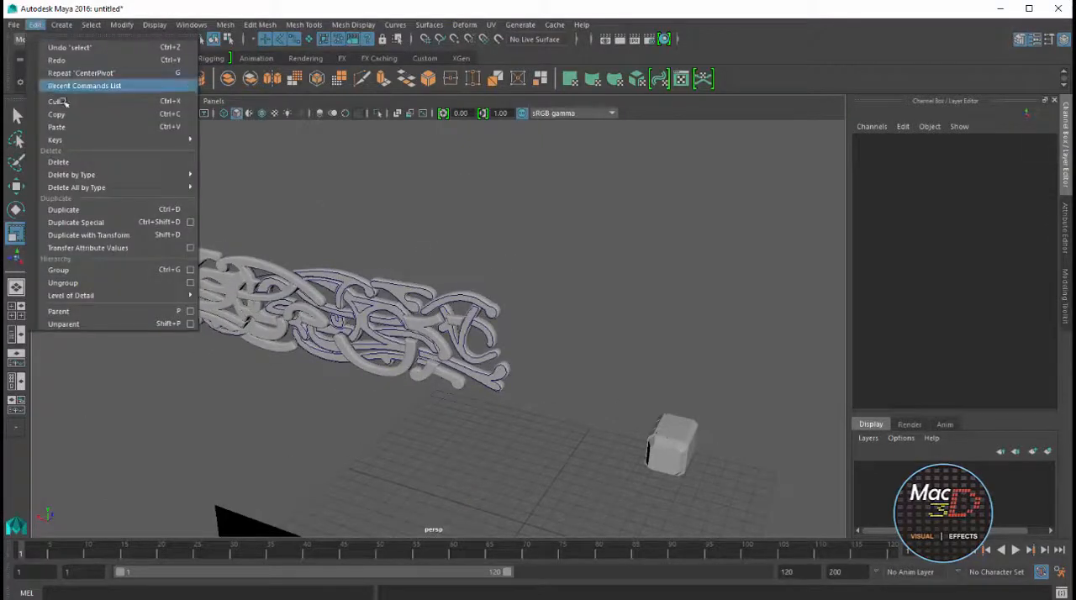
pyautogui.moveTo(117, 187)
pyautogui.click(225, 198)
# Select the end arch's source curve and examine how the beveled pieces line up in depth from the top view
pyautogui.scroll(5, 488, 243)
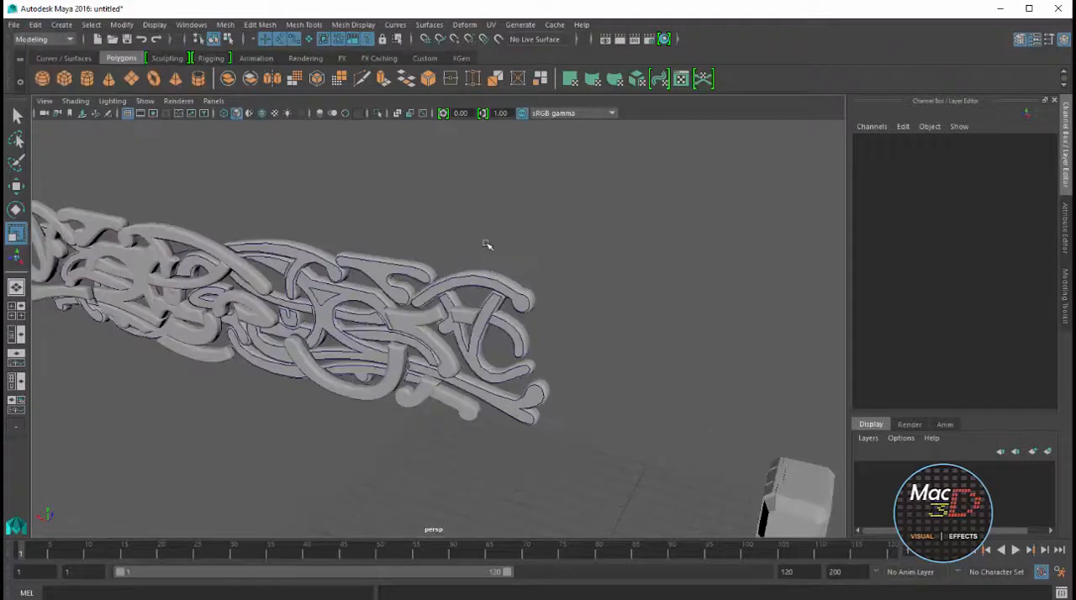
pyautogui.click(503, 246)
pyautogui.moveTo(485, 267); pyautogui.dragTo(499, 278)
pyautogui.scroll(-5, 546, 275)
pyautogui.keyDown('alt'); pyautogui.moveTo(577, 275); pyautogui.dragTo(463, 273); pyautogui.keyUp('alt')
pyautogui.press('space')
pyautogui.press('f')
pyautogui.scroll(-4, 382, 299)
pyautogui.scroll(-3, 402, 301)
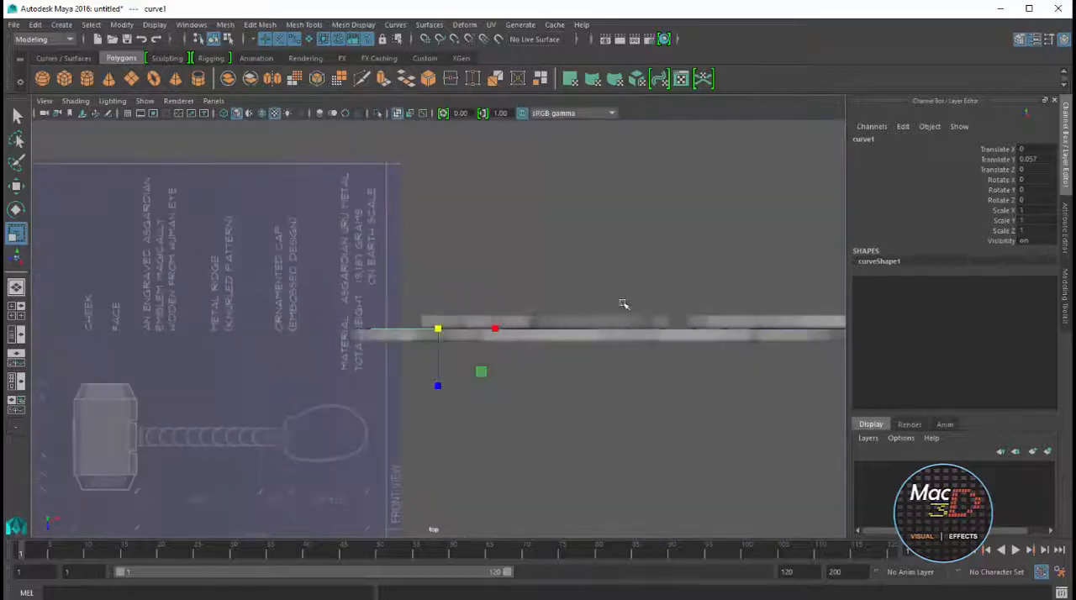
# Select the row of beveled pieces set further back and move it 0.41 units along Z to align with the other row
pyautogui.keyDown('alt'); pyautogui.moveTo(563, 308); pyautogui.dragTo(345, 331, button='middle'); pyautogui.keyUp('alt')
pyautogui.scroll(-1, 345, 331)
pyautogui.keyDown('alt'); pyautogui.moveTo(527, 335); pyautogui.dragTo(423, 358, button='middle'); pyautogui.keyUp('alt')
pyautogui.moveTo(781, 320); pyautogui.dragTo(143, 364)
pyautogui.moveTo(793, 319); pyautogui.dragTo(142, 368)
pyautogui.press('w')
pyautogui.moveTo(577, 426); pyautogui.dragTo(576, 439)
pyautogui.press('space')
pyautogui.press('space')
pyautogui.keyDown('alt'); pyautogui.moveTo(673, 204); pyautogui.dragTo(446, 269); pyautogui.keyUp('alt')
pyautogui.keyDown('alt'); pyautogui.moveTo(446, 269); pyautogui.dragTo(602, 267, button='right'); pyautogui.keyUp('alt')
pyautogui.scroll(3, 602, 268)
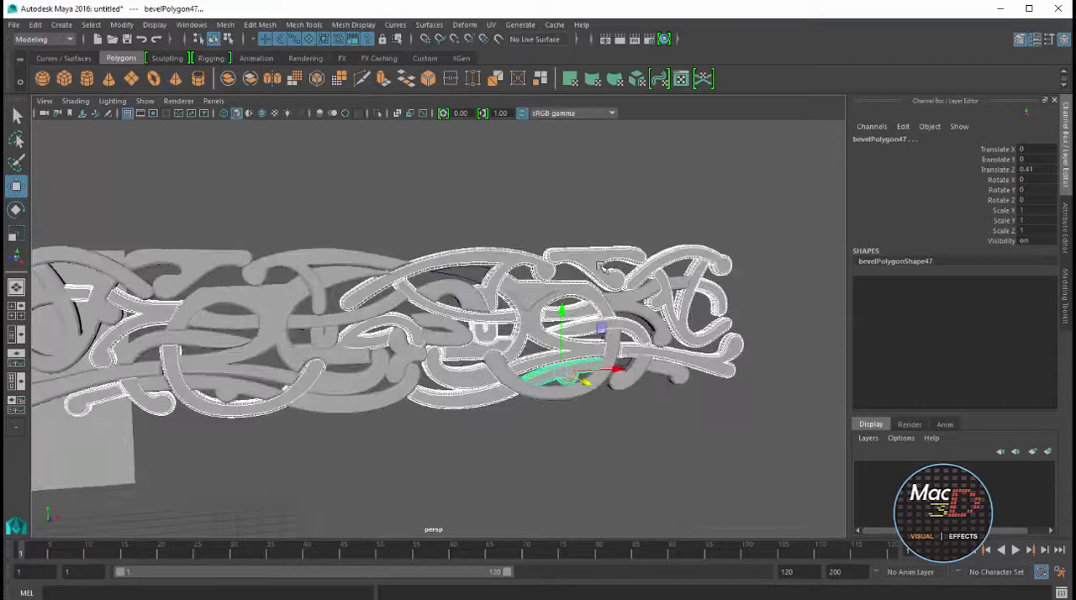
pyautogui.keyDown('alt'); pyautogui.moveTo(599, 265); pyautogui.dragTo(410, 253); pyautogui.keyUp('alt')
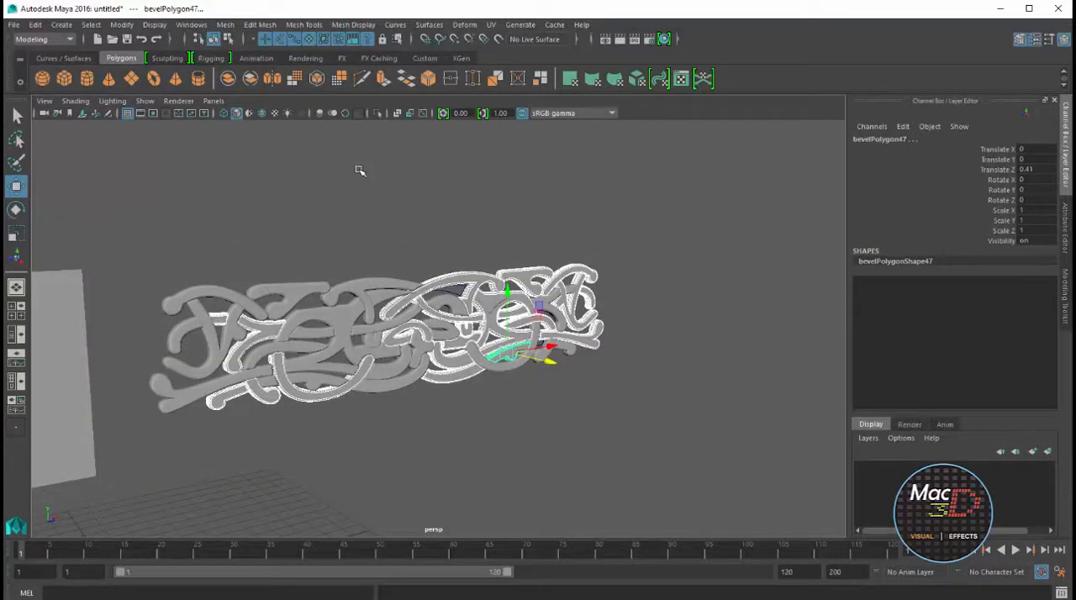
# Group all the beveled ornament pieces and name the group GR_detalle1
pyautogui.click(151, 101)
pyautogui.click(143, 167)
pyautogui.click(636, 252)
pyautogui.scroll(1, 643, 240)
pyautogui.keyDown('alt'); pyautogui.moveTo(644, 239); pyautogui.dragTo(650, 286); pyautogui.keyUp('alt')
pyautogui.moveTo(614, 217); pyautogui.dragTo(202, 486)
pyautogui.hotkey('ctrl', 'g')
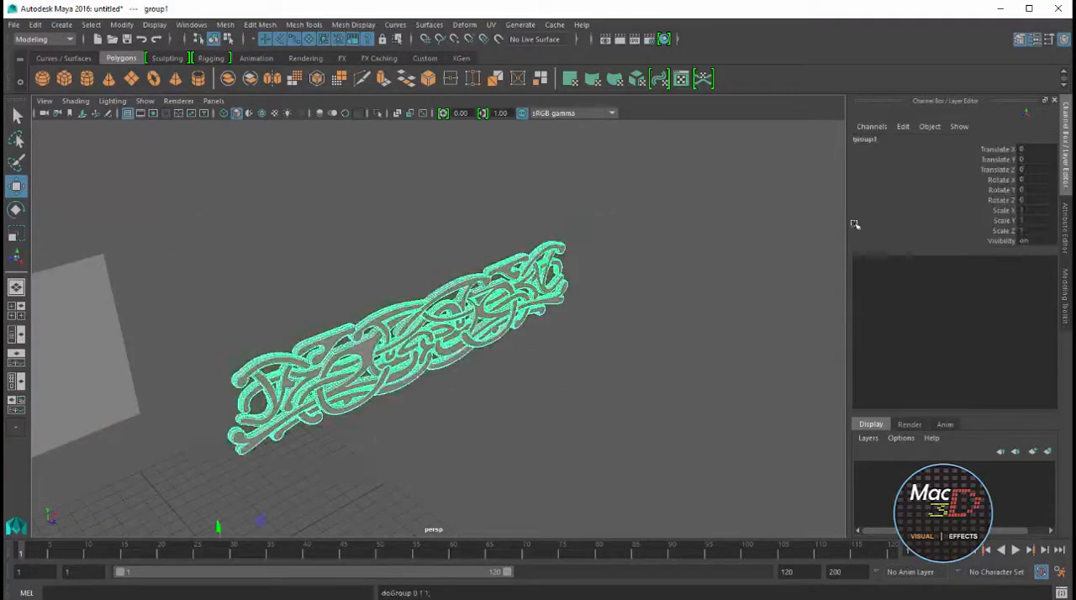
pyautogui.click(860, 148)
pyautogui.doubleClick(864, 139)
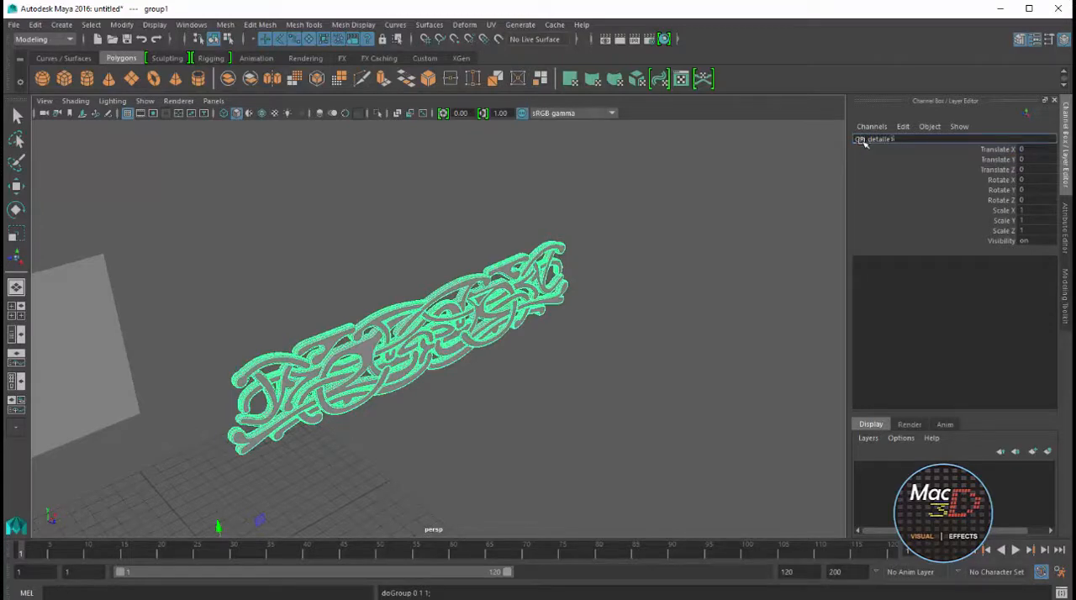
pyautogui.click(807, 171)
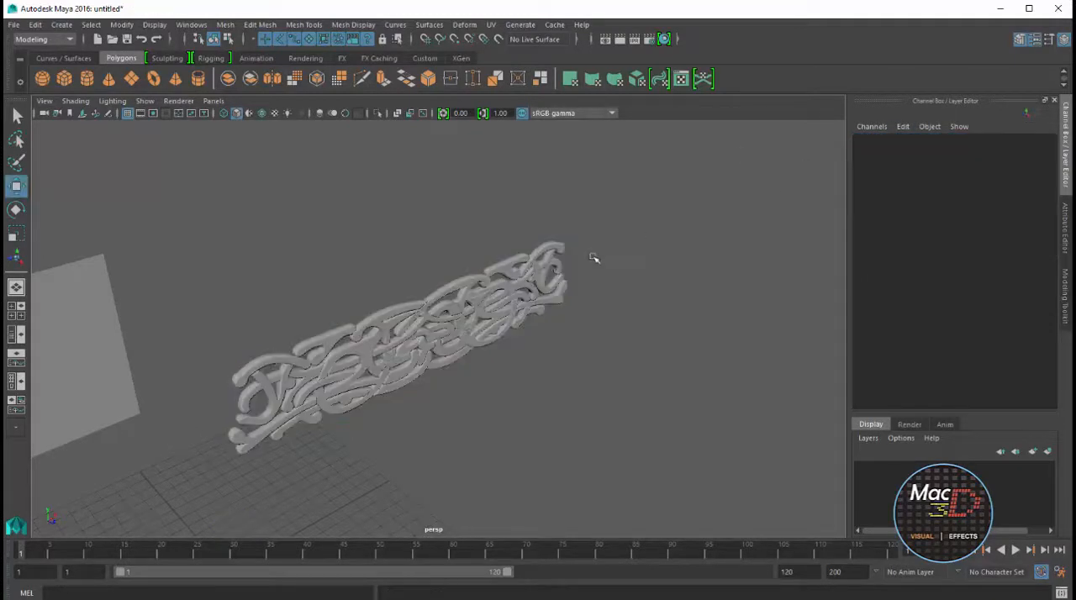
# Select the whole ornament group, center its pivot and scale it uniformly to about 0.119
pyautogui.click(503, 308)
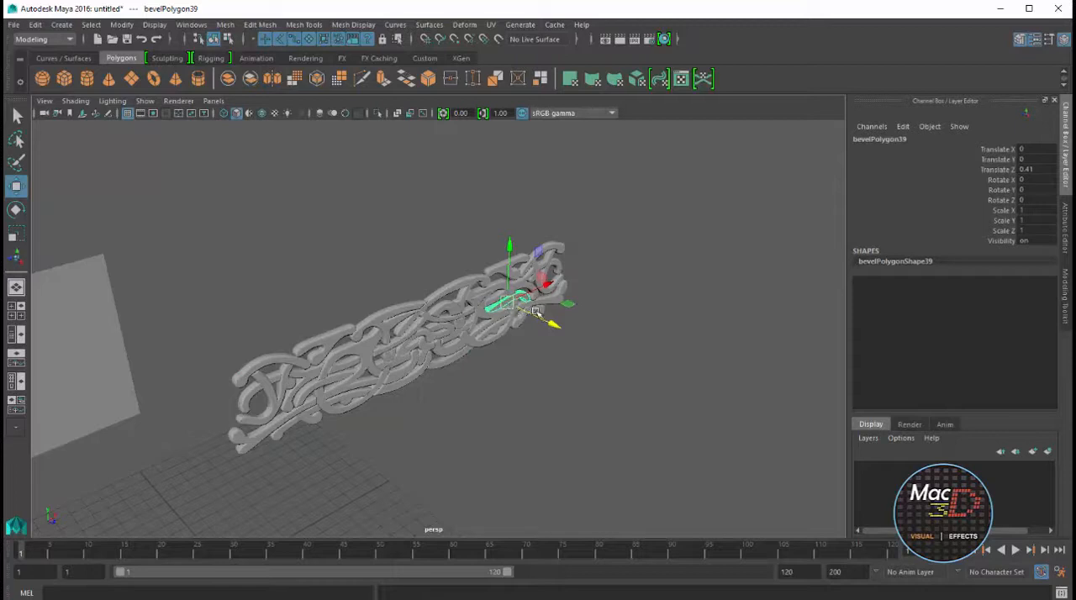
pyautogui.press('Up')
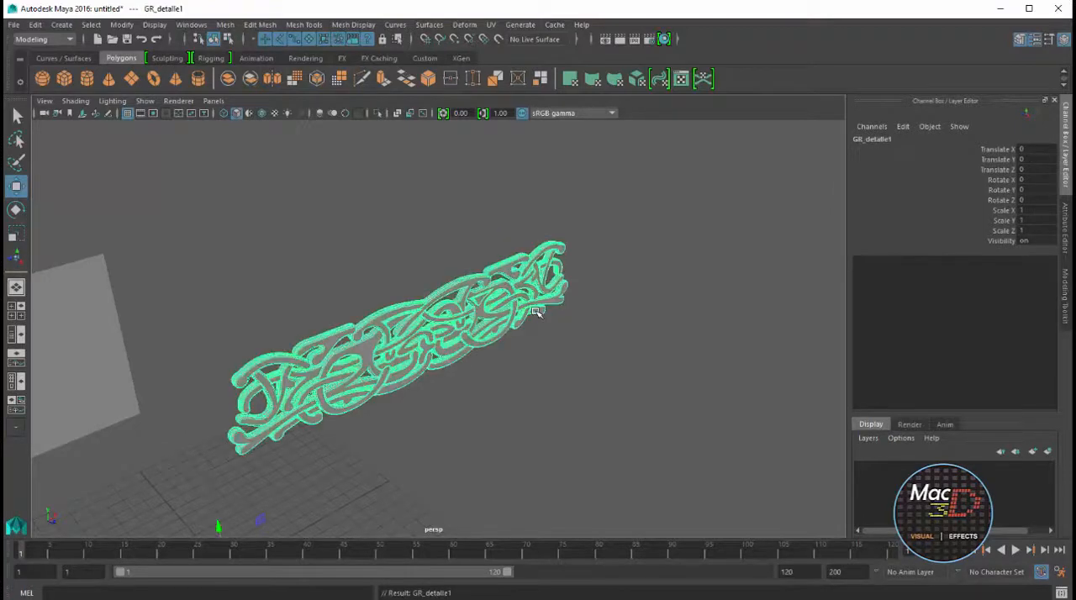
pyautogui.press('a')
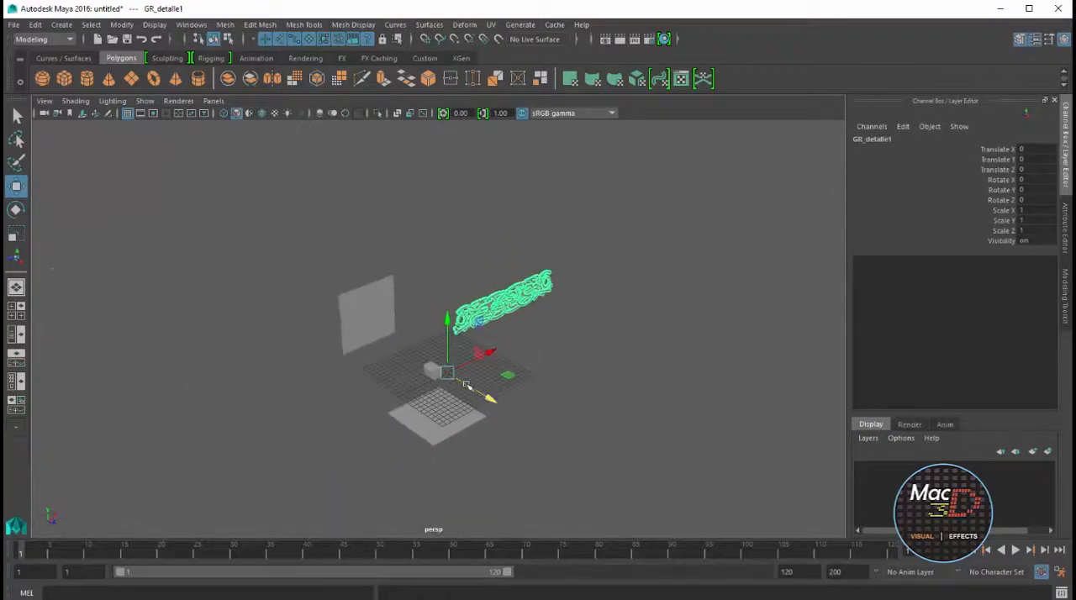
pyautogui.scroll(3, 467, 385)
pyautogui.click(124, 25)
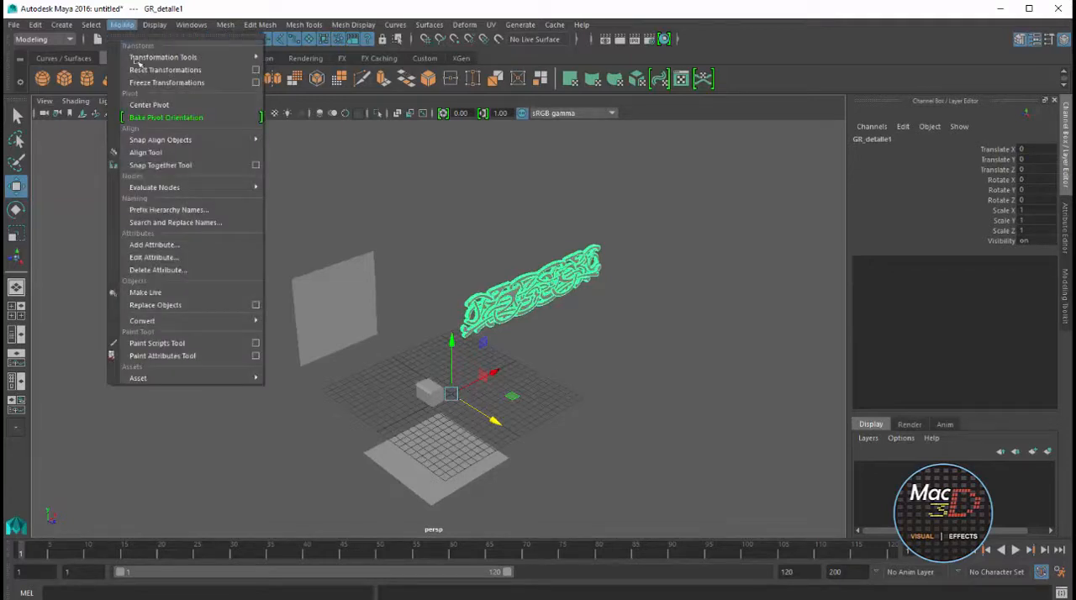
pyautogui.click(144, 104)
pyautogui.press('r')
pyautogui.moveTo(537, 290); pyautogui.dragTo(502, 367)
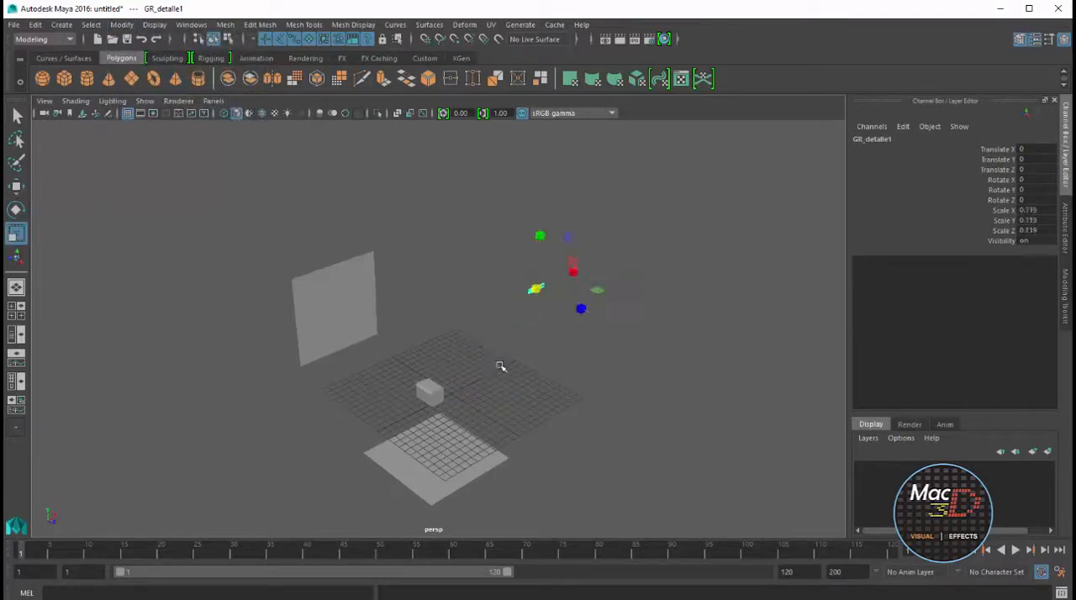
# Move the ornament group close to the hammer head, to about X -21.713 and Y -5.196
pyautogui.press('f')
pyautogui.scroll(-10, 574, 344)
pyautogui.keyDown('alt'); pyautogui.moveTo(555, 353); pyautogui.dragTo(667, 290, button='middle'); pyautogui.keyUp('alt')
pyautogui.press('w')
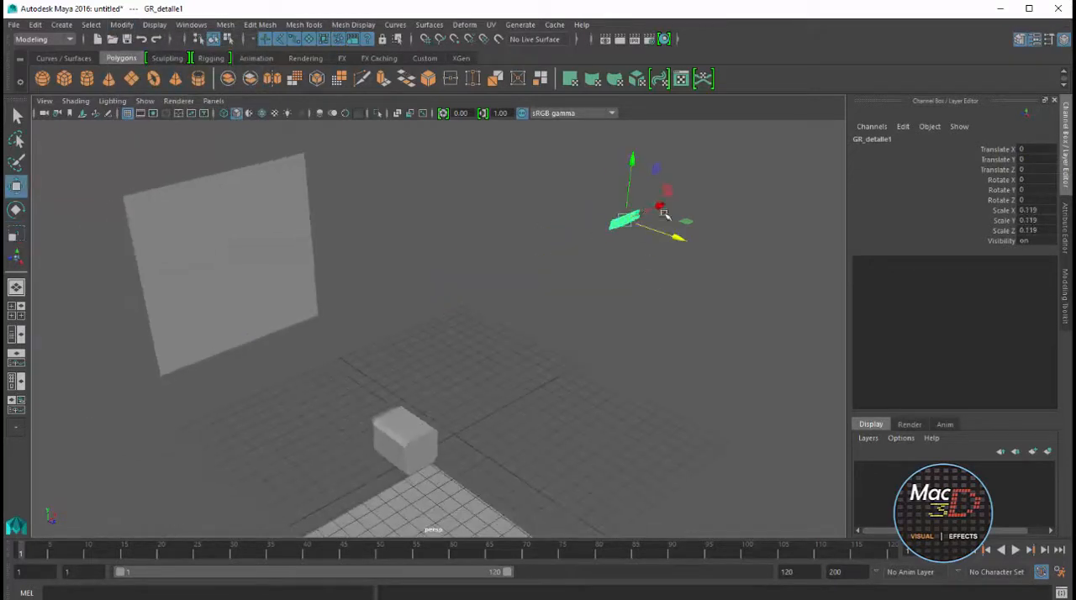
pyautogui.moveTo(663, 211); pyautogui.dragTo(387, 353)
pyautogui.press('f')
pyautogui.keyDown('alt'); pyautogui.moveTo(454, 354); pyautogui.dragTo(670, 361); pyautogui.keyUp('alt')
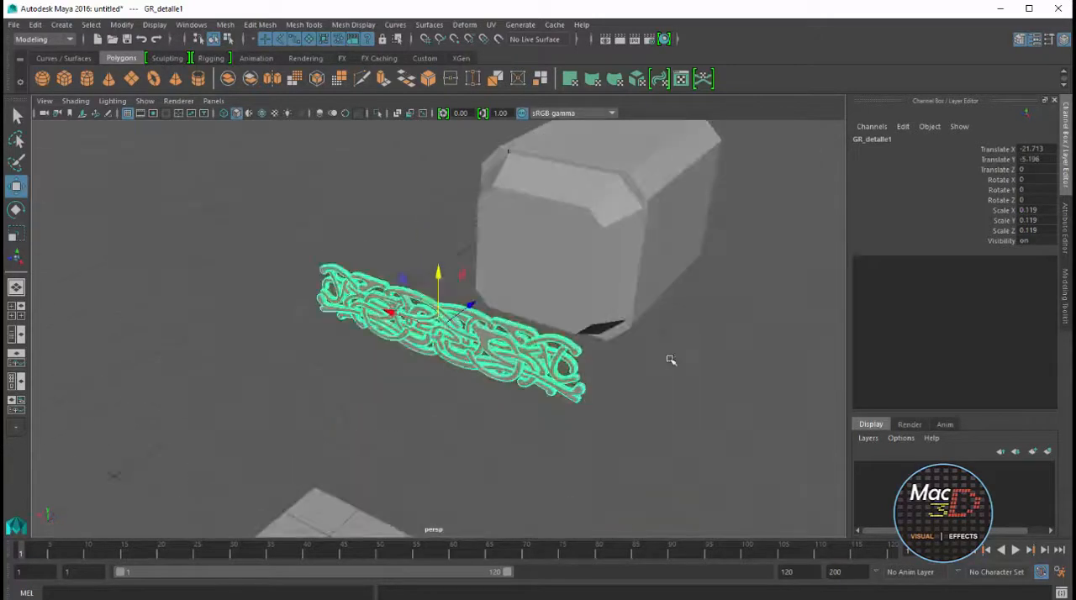
# Extrude the slanted rectangular faces at the hammer head's end and inset them with local scale about 0.89 by 0.79
pyautogui.click(606, 239)
pyautogui.scroll(2, 706, 223)
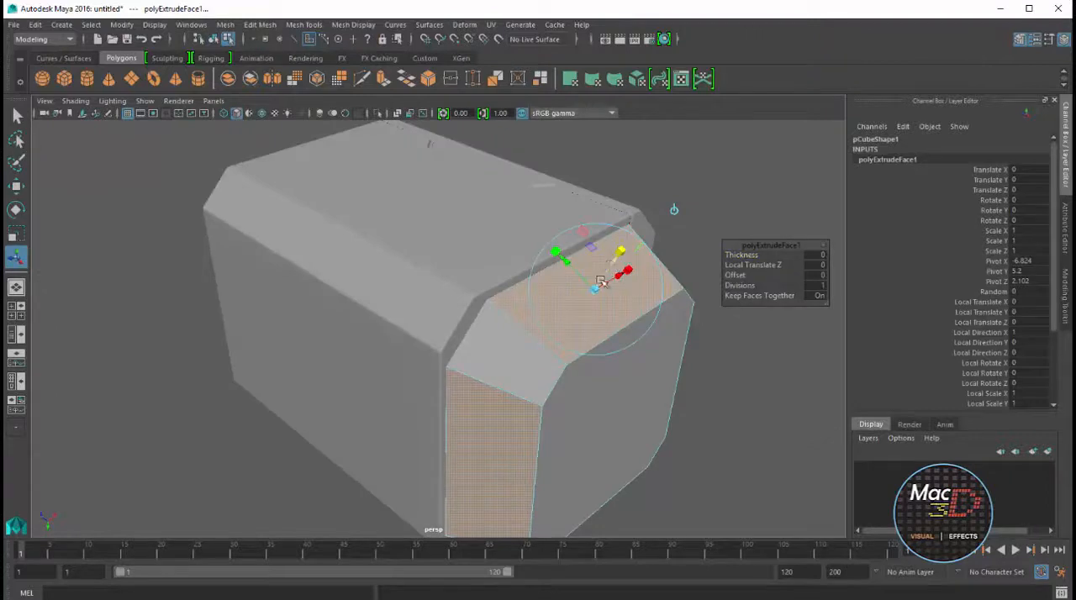
pyautogui.moveTo(599, 280); pyautogui.dragTo(480, 311)
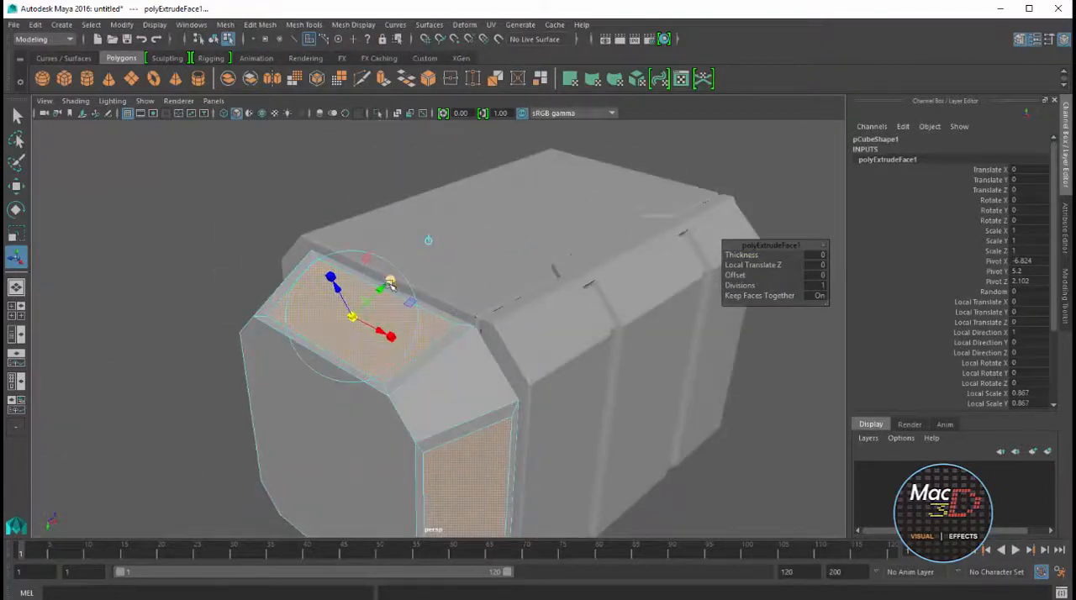
pyautogui.keyDown('alt'); pyautogui.moveTo(393, 304); pyautogui.dragTo(420, 301); pyautogui.keyUp('alt')
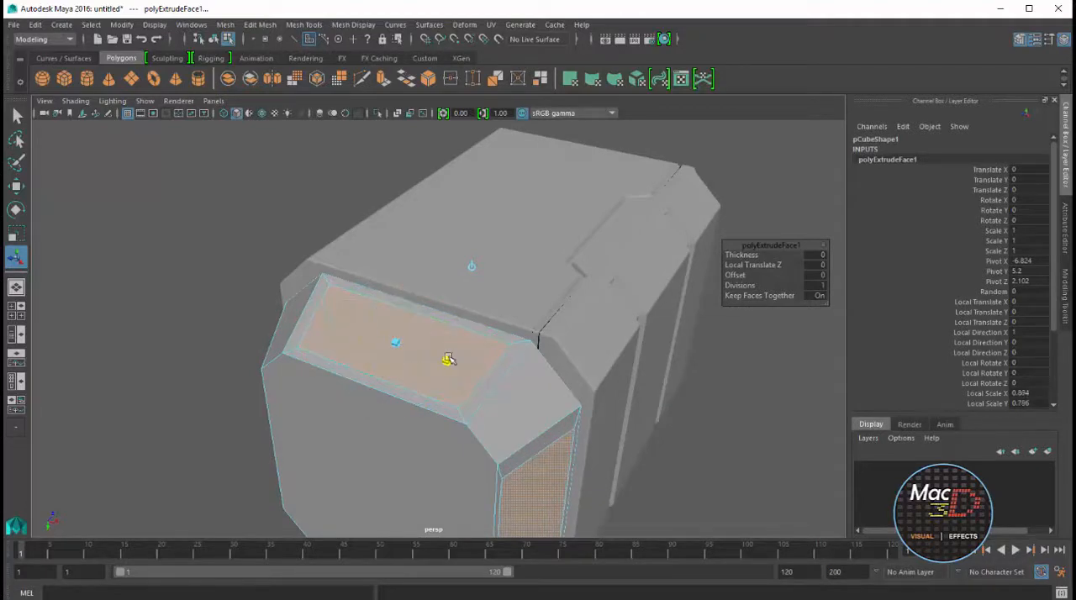
pyautogui.keyDown('alt'); pyautogui.moveTo(448, 359); pyautogui.dragTo(468, 204); pyautogui.keyUp('alt')
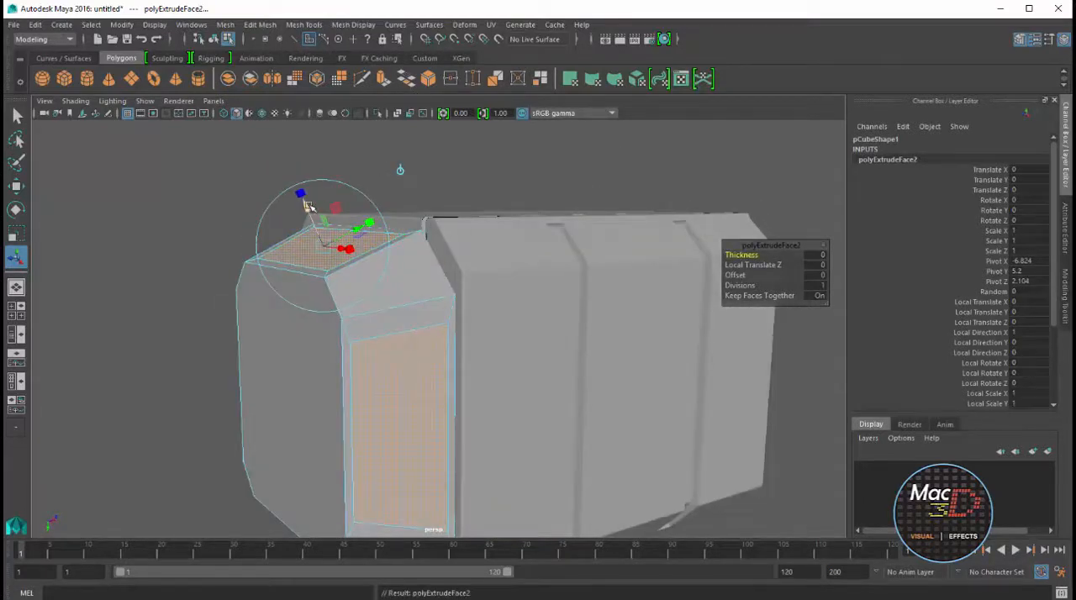
# Extrude the inset end faces inward by about 0.037 with 2 divisions
pyautogui.moveTo(309, 207); pyautogui.dragTo(312, 217)
pyautogui.keyDown('alt'); pyautogui.moveTo(344, 244); pyautogui.dragTo(502, 254); pyautogui.keyUp('alt')
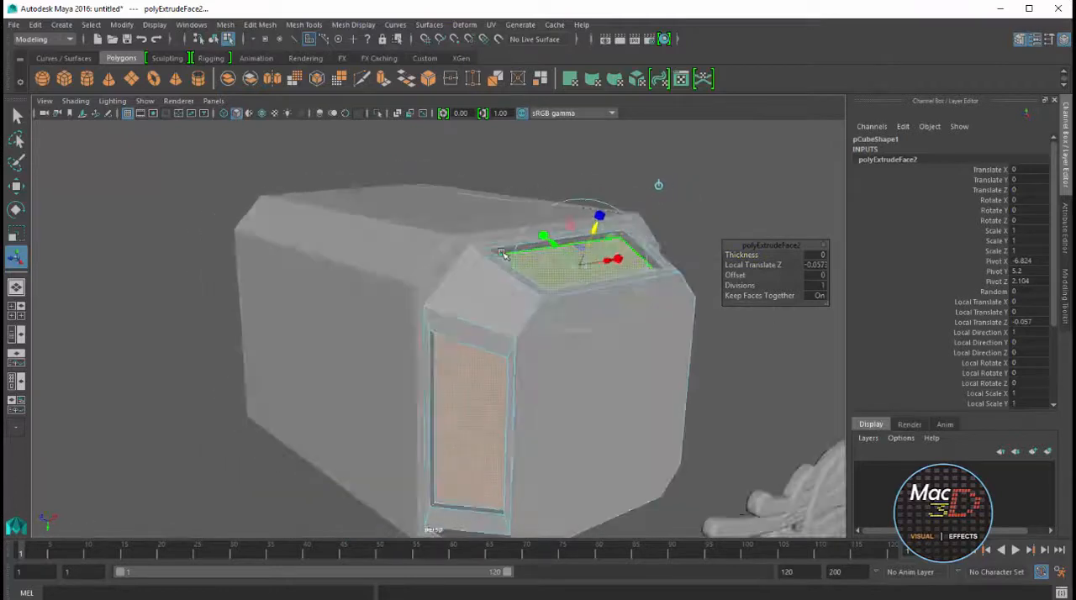
pyautogui.keyDown('alt'); pyautogui.moveTo(503, 254); pyautogui.dragTo(570, 243, button='right'); pyautogui.keyUp('alt')
pyautogui.keyDown('alt'); pyautogui.moveTo(571, 242); pyautogui.dragTo(522, 289, button='middle'); pyautogui.keyUp('alt')
pyautogui.moveTo(557, 250); pyautogui.dragTo(558, 258)
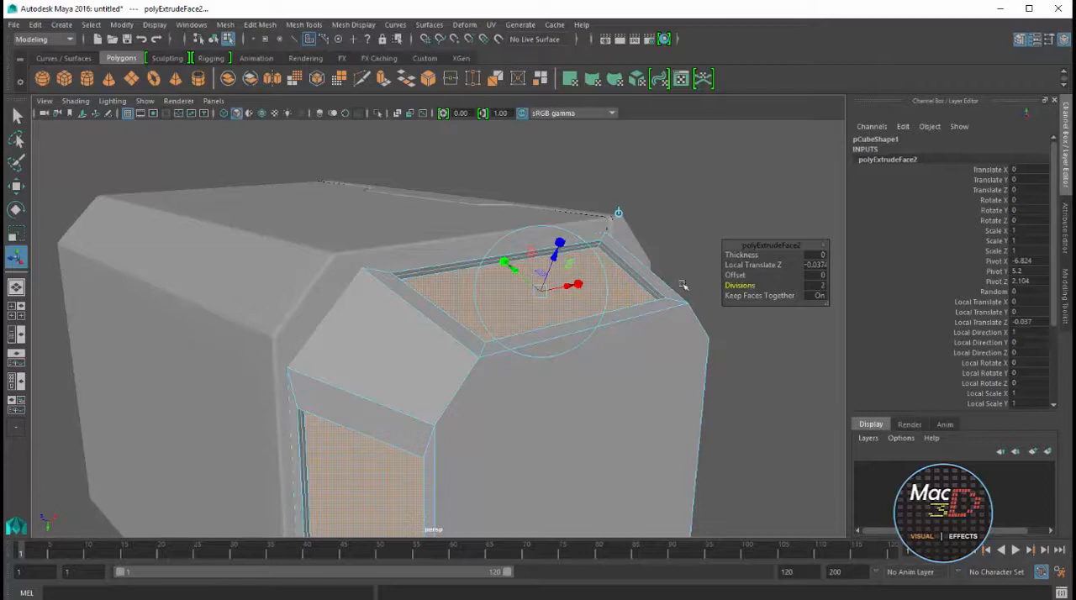
# Set the inward extrusion's offset to 0.01 and clear the face selection
pyautogui.moveTo(734, 275); pyautogui.dragTo(772, 278)
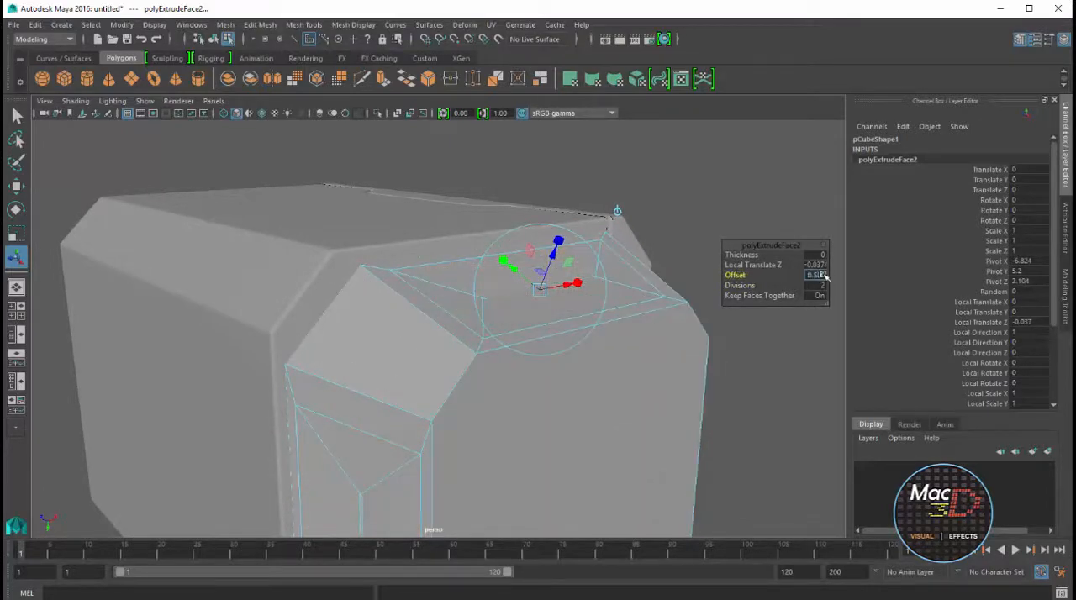
pyautogui.moveTo(856, 251); pyautogui.dragTo(856, 250)
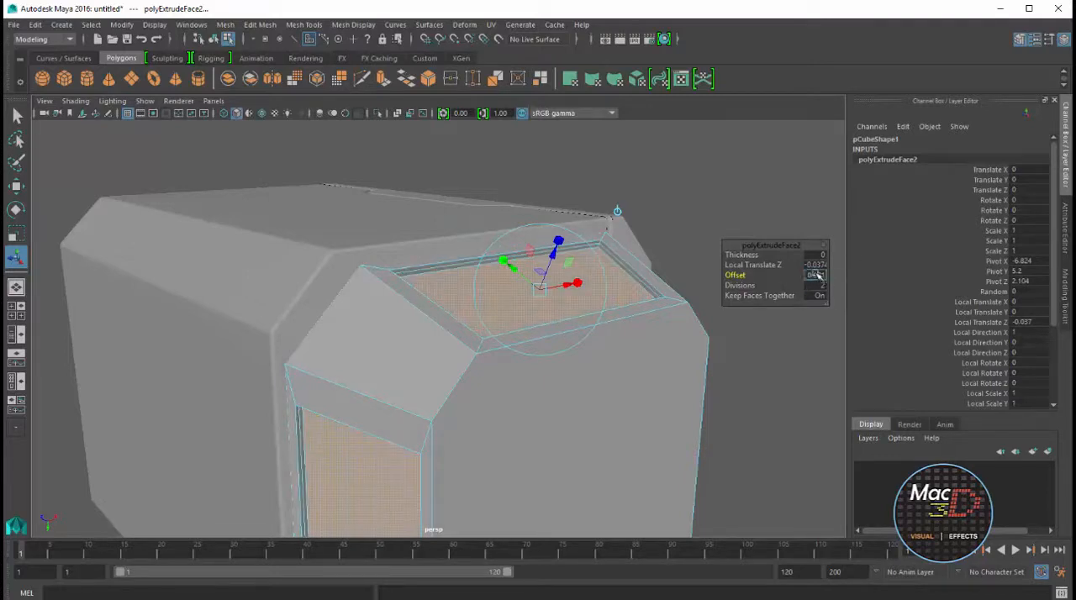
pyautogui.keyDown('alt'); pyautogui.moveTo(671, 266); pyautogui.dragTo(605, 348); pyautogui.keyUp('alt')
pyautogui.click(732, 209)
pyautogui.moveTo(733, 209)
pyautogui.keyDown('alt'); pyautogui.mouseDown()
pyautogui.moveTo(606, 325)
pyautogui.moveTo(626, 311)
pyautogui.mouseUp(); pyautogui.keyUp('alt')
# Select the ornament group GR_detalle1 and move it along Z to about 2.251, at the hammer head's end
pyautogui.click(773, 327)
pyautogui.press('Up')
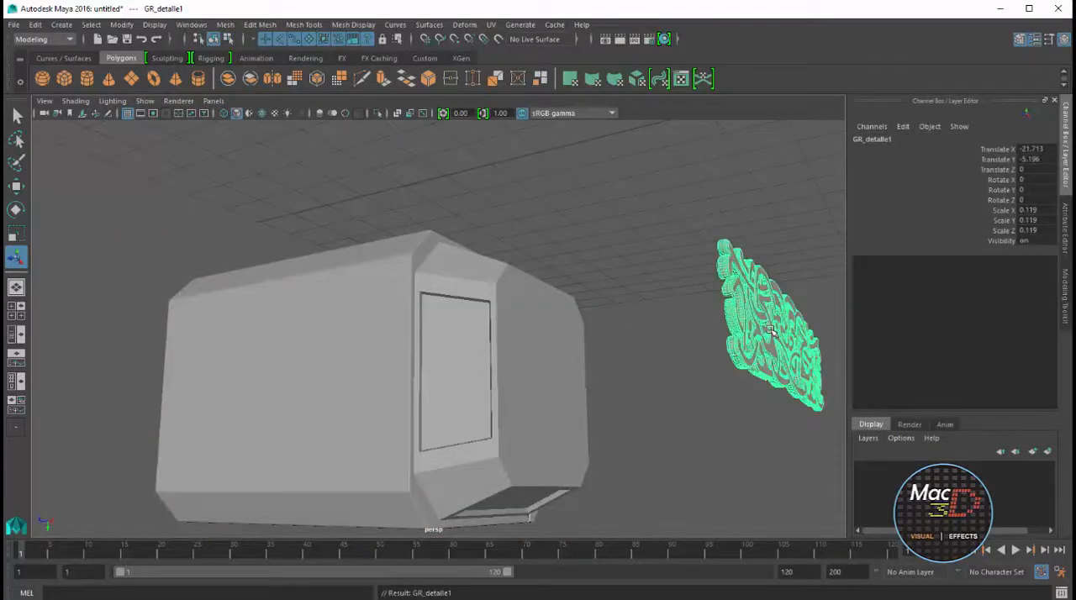
pyautogui.keyDown('alt'); pyautogui.moveTo(773, 326); pyautogui.dragTo(750, 362); pyautogui.keyUp('alt')
pyautogui.scroll(-5, 750, 363)
pyautogui.press('w')
pyautogui.moveTo(586, 419); pyautogui.dragTo(502, 404)
pyautogui.press('f')
pyautogui.press('space')
pyautogui.press('space')
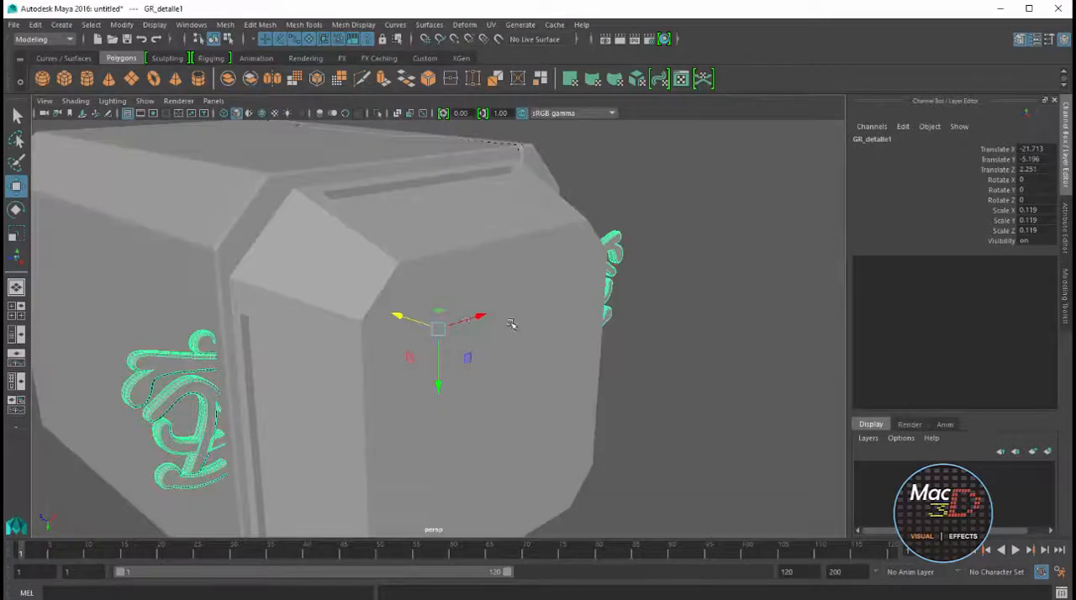
# Move the ornament group onto a recessed slanted panel, scale it uniformly to about 0.054 and tilt it about -68 degrees around X
pyautogui.moveTo(438, 384); pyautogui.dragTo(362, 244)
pyautogui.moveTo(370, 210); pyautogui.dragTo(454, 215)
pyautogui.press('r')
pyautogui.press('f')
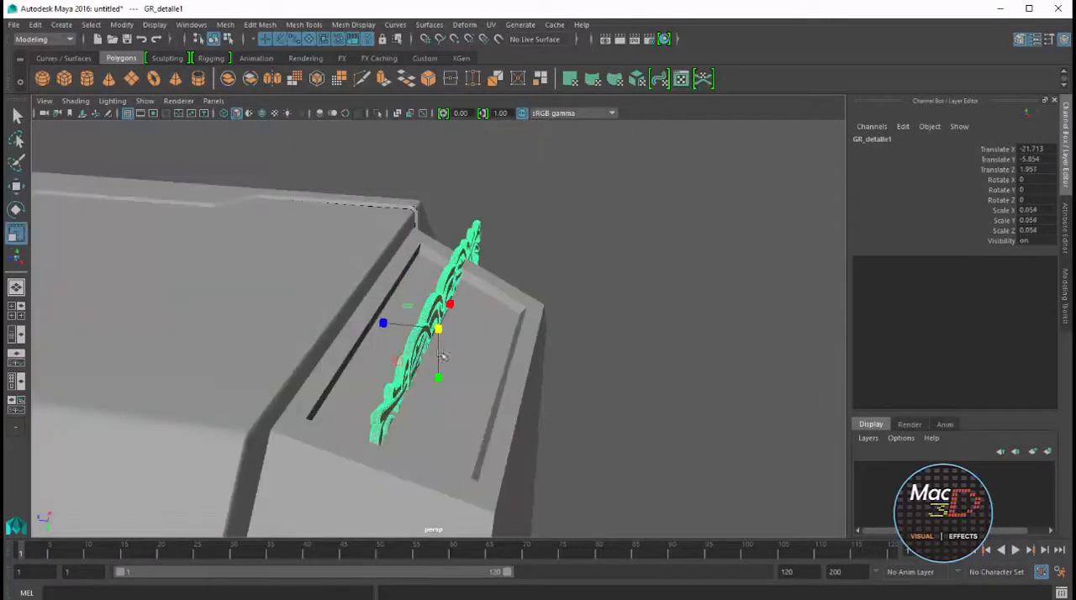
pyautogui.keyDown('alt'); pyautogui.moveTo(443, 356); pyautogui.dragTo(413, 367); pyautogui.keyUp('alt')
pyautogui.press('e')
pyautogui.press('w')
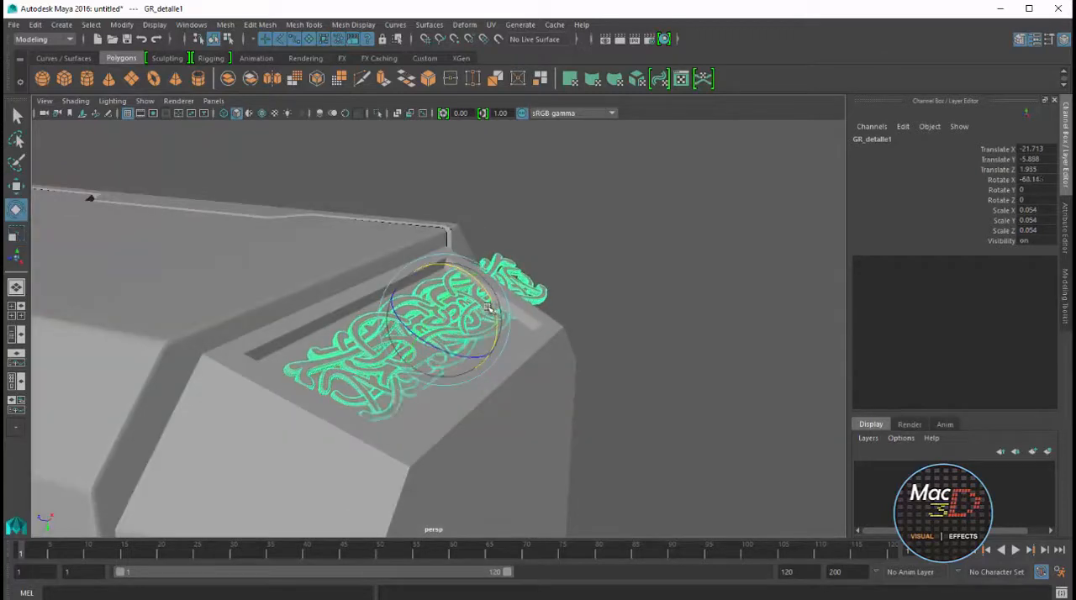
# Fit the ornament group inside the recessed panel, scaling it to about 0.039, 0.068 and 0.042 and shifting X to about -21.918
pyautogui.keyDown('alt'); pyautogui.moveTo(461, 336); pyautogui.dragTo(421, 318); pyautogui.keyUp('alt')
pyautogui.press('r')
pyautogui.press('w')
pyautogui.moveTo(497, 316); pyautogui.dragTo(405, 319)
pyautogui.press('r')
pyautogui.moveTo(351, 359); pyautogui.dragTo(353, 381)
pyautogui.moveTo(425, 358)
pyautogui.keyDown('alt'); pyautogui.mouseDown()
pyautogui.moveTo(364, 342)
pyautogui.moveTo(350, 315)
pyautogui.moveTo(420, 370)
pyautogui.mouseUp(); pyautogui.keyUp('alt')
pyautogui.press('w')
pyautogui.moveTo(331, 370); pyautogui.dragTo(331, 366)
# Set the ornament group's Rotate X to -66 and nudge it flush with the panel, at about Y -5.906 and Z 1.911
pyautogui.scroll(-7, 428, 277)
pyautogui.keyDown('alt'); pyautogui.moveTo(428, 277); pyautogui.dragTo(514, 285); pyautogui.keyUp('alt')
pyautogui.keyDown('alt'); pyautogui.moveTo(405, 375); pyautogui.dragTo(410, 280); pyautogui.keyUp('alt')
pyautogui.keyDown('alt'); pyautogui.moveTo(410, 281); pyautogui.dragTo(487, 286, button='right'); pyautogui.keyUp('alt')
pyautogui.press('space')
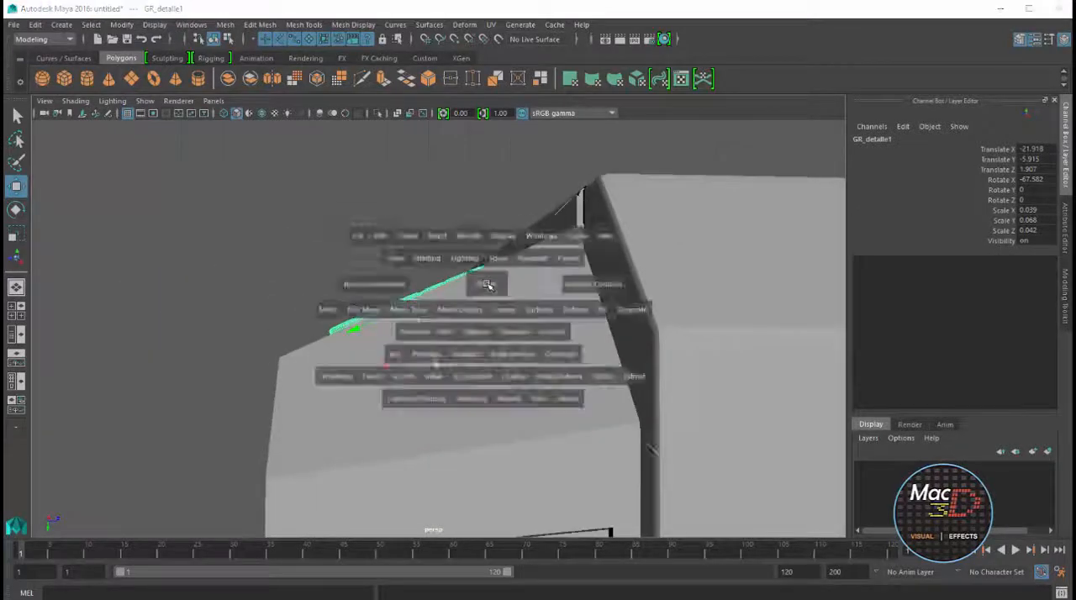
pyautogui.press('space')
pyautogui.press('space')
pyautogui.press('space')
pyautogui.press('f')
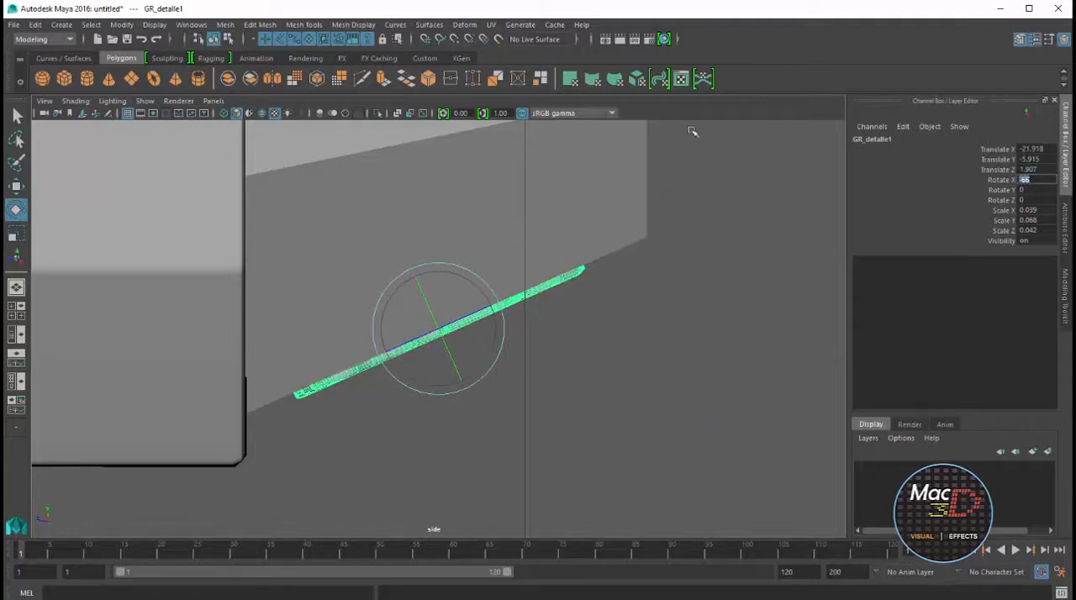
pyautogui.press('space')
pyautogui.press('space')
pyautogui.keyDown('alt'); pyautogui.moveTo(618, 276); pyautogui.dragTo(263, 300); pyautogui.keyUp('alt')
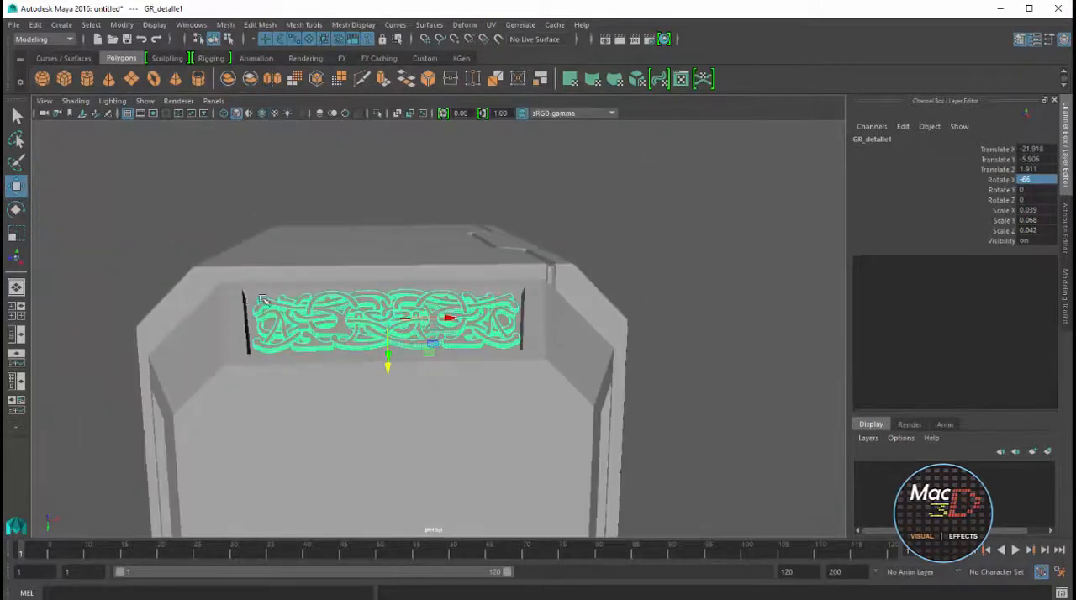
# Select the hammer head and set the divisions of its recess extrusion to 1
pyautogui.click(253, 297)
pyautogui.click(896, 281)
pyautogui.scroll(-5, 934, 286)
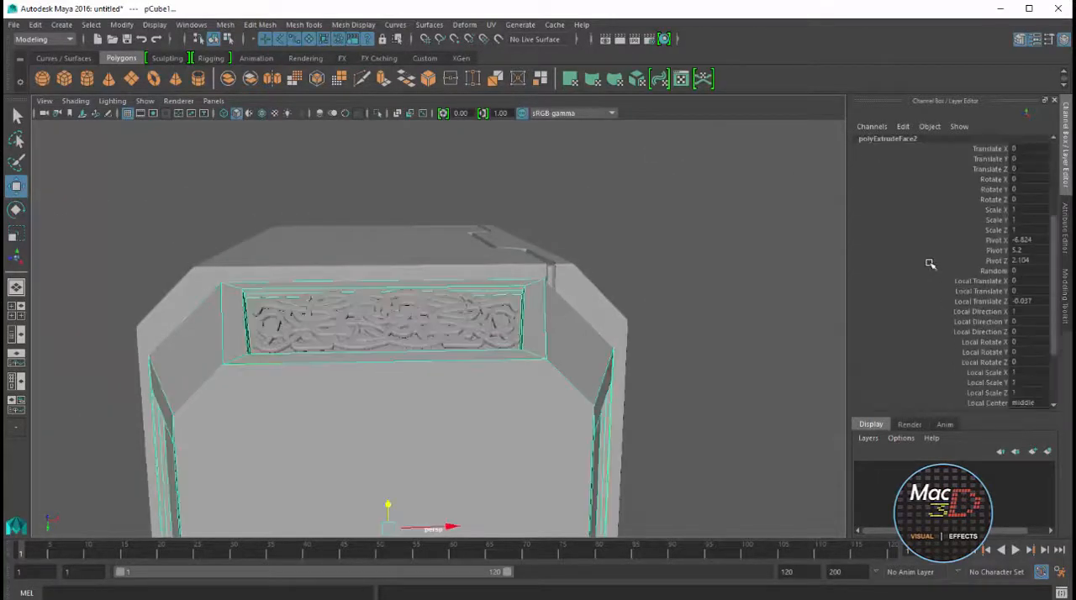
pyautogui.click(994, 344)
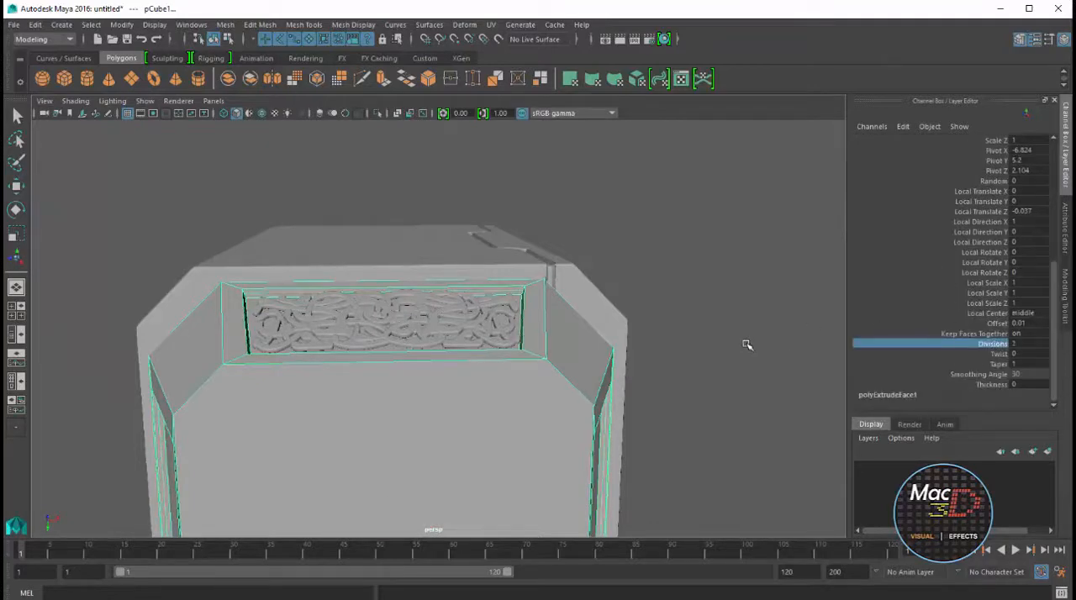
pyautogui.scroll(5, 527, 298)
pyautogui.click(997, 384)
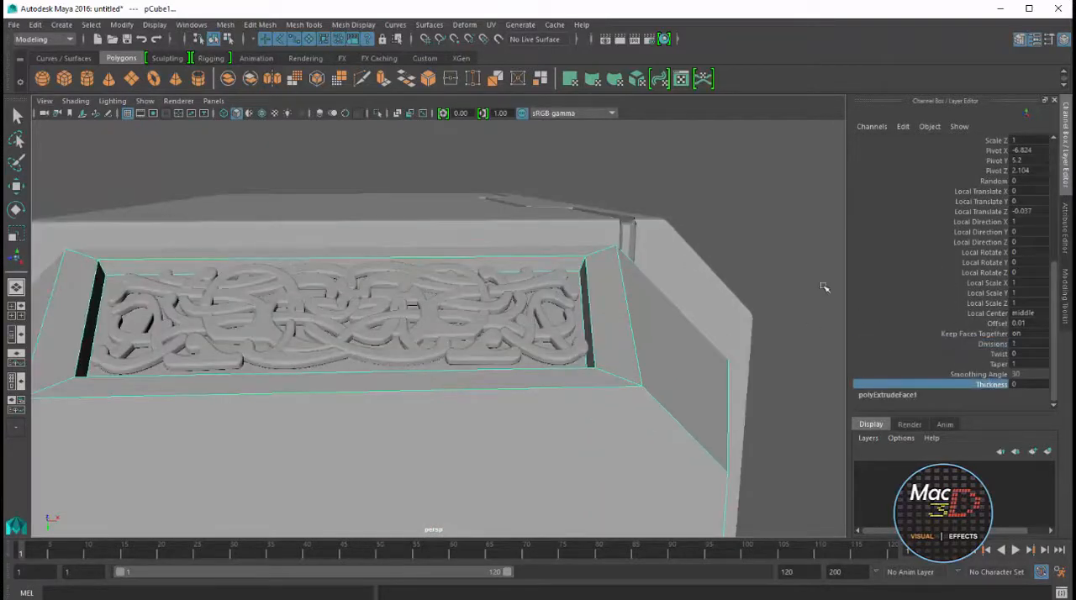
pyautogui.keyDown('alt'); pyautogui.moveTo(764, 269); pyautogui.dragTo(665, 303); pyautogui.keyUp('alt')
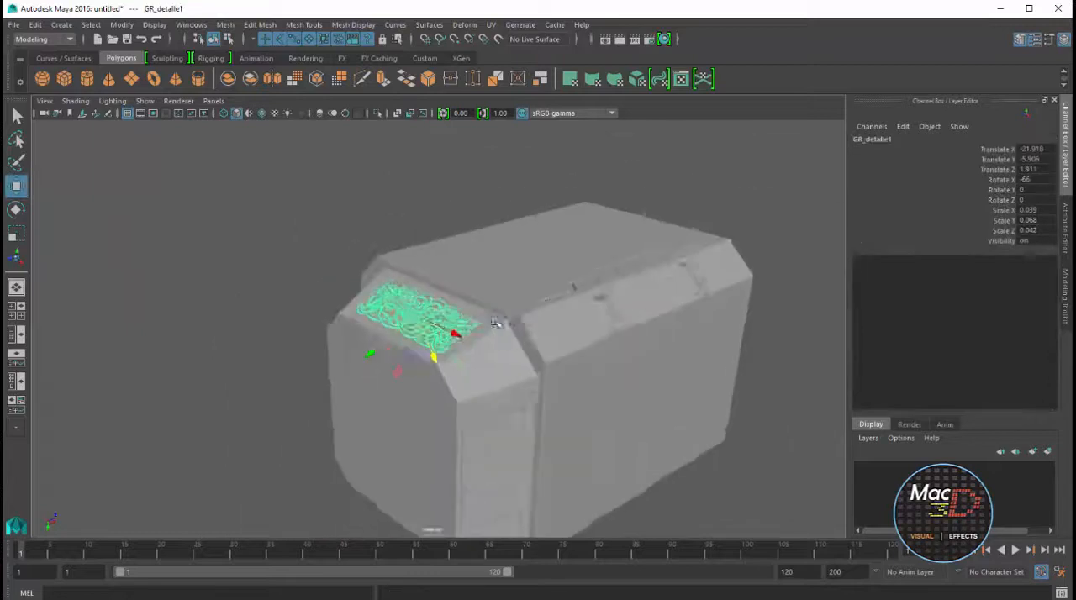
# Duplicate the ornament group, set the copy's Rotate X to 66 and move it to the opposite slanted panel, at Y about -4.13
pyautogui.keyDown('alt'); pyautogui.moveTo(437, 337); pyautogui.dragTo(492, 364); pyautogui.keyUp('alt')
pyautogui.press('e')
pyautogui.moveTo(551, 382); pyautogui.dragTo(563, 348)
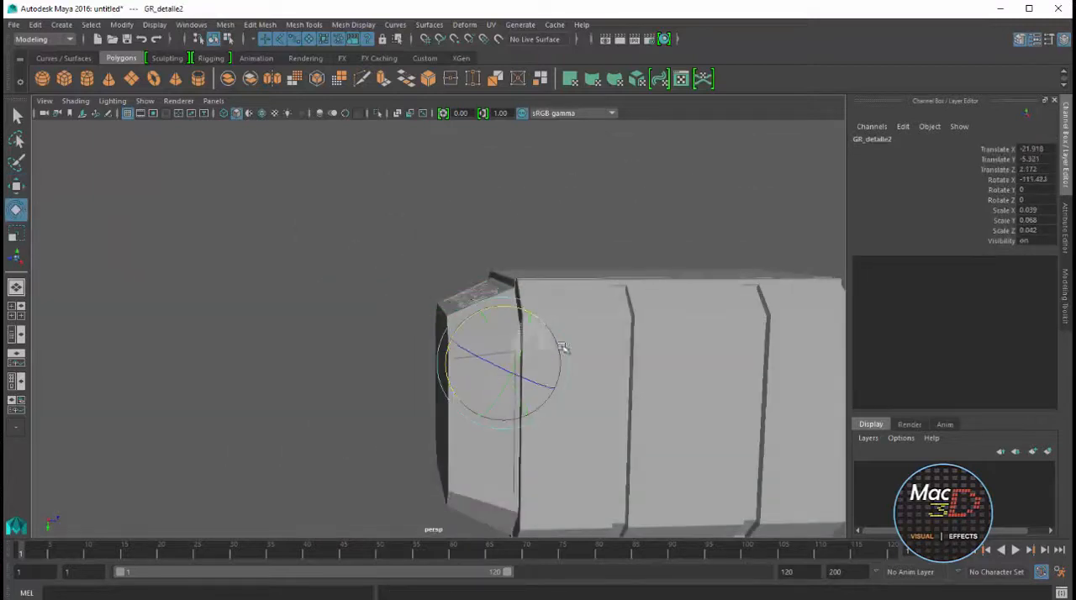
pyautogui.press('Return')
pyautogui.press('r')
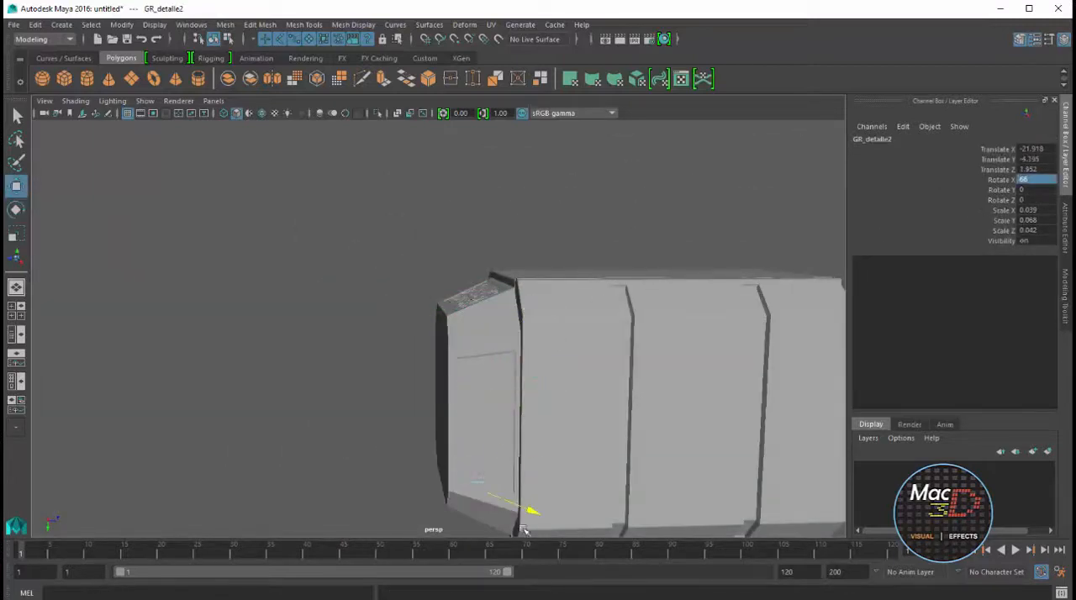
pyautogui.press('f')
pyautogui.keyDown('alt'); pyautogui.moveTo(544, 329); pyautogui.dragTo(483, 290); pyautogui.keyUp('alt')
pyautogui.moveTo(448, 298); pyautogui.dragTo(461, 300)
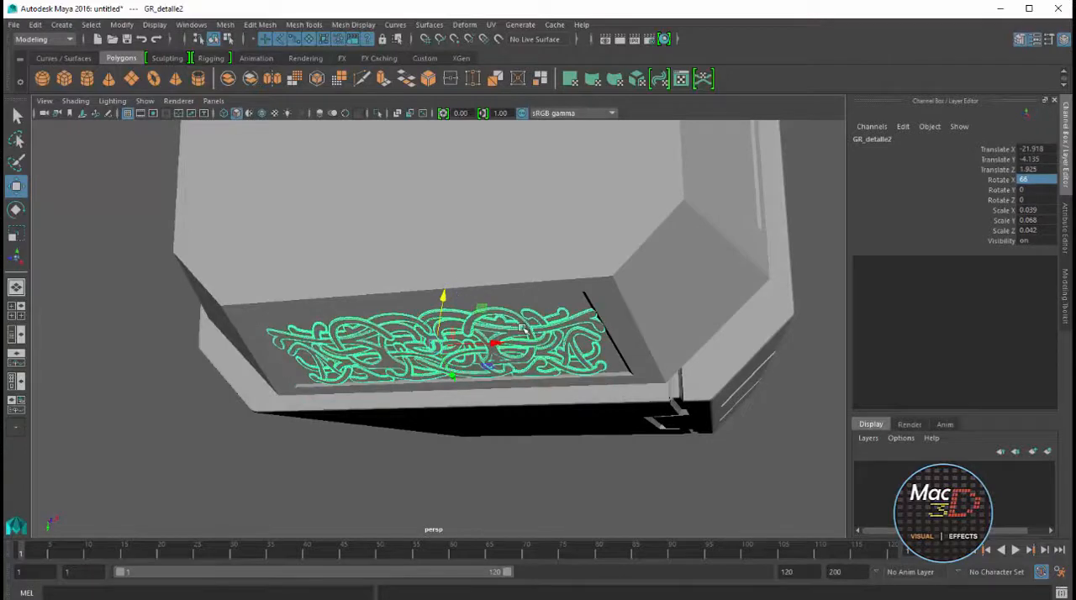
# Fit the copied ornament into the opposite recess with X scale about 0.036, placing it at about X -21.925, Y -4.144, Z 1.906
pyautogui.keyDown('alt'); pyautogui.moveTo(522, 329); pyautogui.dragTo(499, 402); pyautogui.keyUp('alt')
pyautogui.moveTo(430, 386); pyautogui.dragTo(432, 379)
pyautogui.press('r')
pyautogui.moveTo(498, 335); pyautogui.dragTo(461, 310)
pyautogui.press('w')
pyautogui.moveTo(447, 375); pyautogui.dragTo(447, 377)
pyautogui.keyDown('alt'); pyautogui.moveTo(446, 377); pyautogui.dragTo(521, 370); pyautogui.keyUp('alt')
pyautogui.press('space')
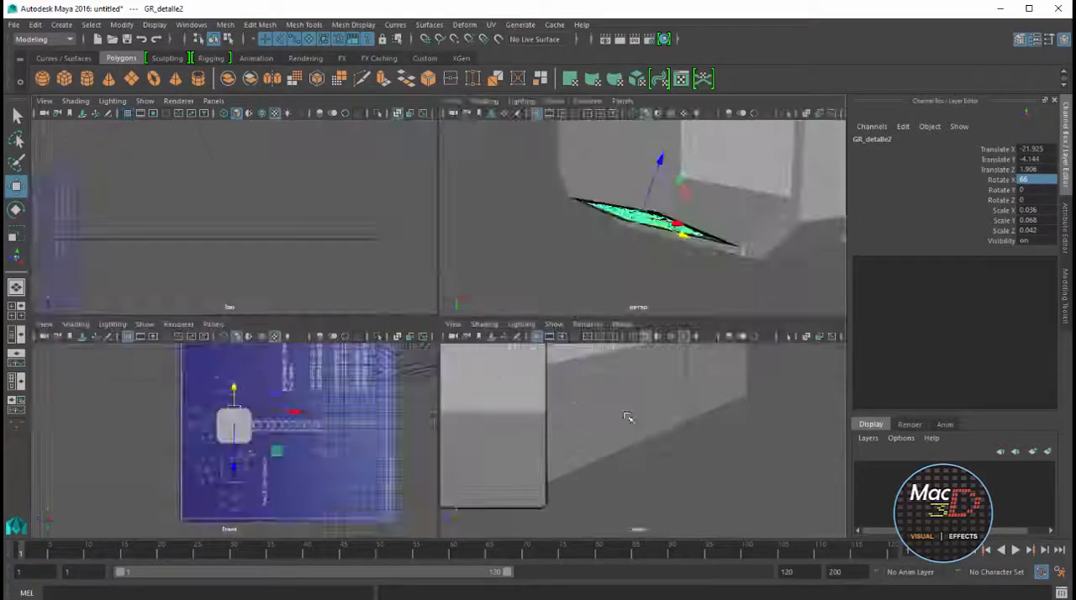
pyautogui.press('space')
pyautogui.press('f')
pyautogui.scroll(-8, 634, 411)
pyautogui.press('space')
pyautogui.press('space')
# Duplicate the first ornament group and rotate the copy upright beside the end block
pyautogui.scroll(-5, 586, 209)
pyautogui.keyDown('alt'); pyautogui.moveTo(586, 209); pyautogui.dragTo(648, 280, button='middle'); pyautogui.keyUp('alt')
pyautogui.keyDown('shift'); pyautogui.click(502, 233); pyautogui.keyUp('shift')
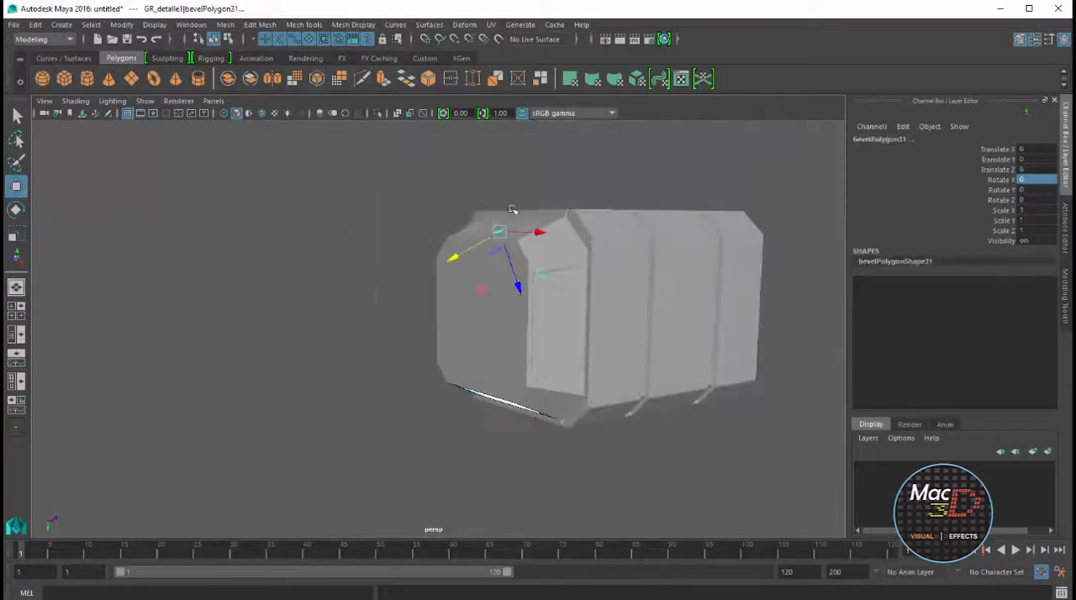
pyautogui.press('Up')
pyautogui.keyDown('alt'); pyautogui.moveTo(458, 232); pyautogui.dragTo(551, 210); pyautogui.keyUp('alt')
pyautogui.press('e')
pyautogui.moveTo(411, 206); pyautogui.dragTo(336, 173)
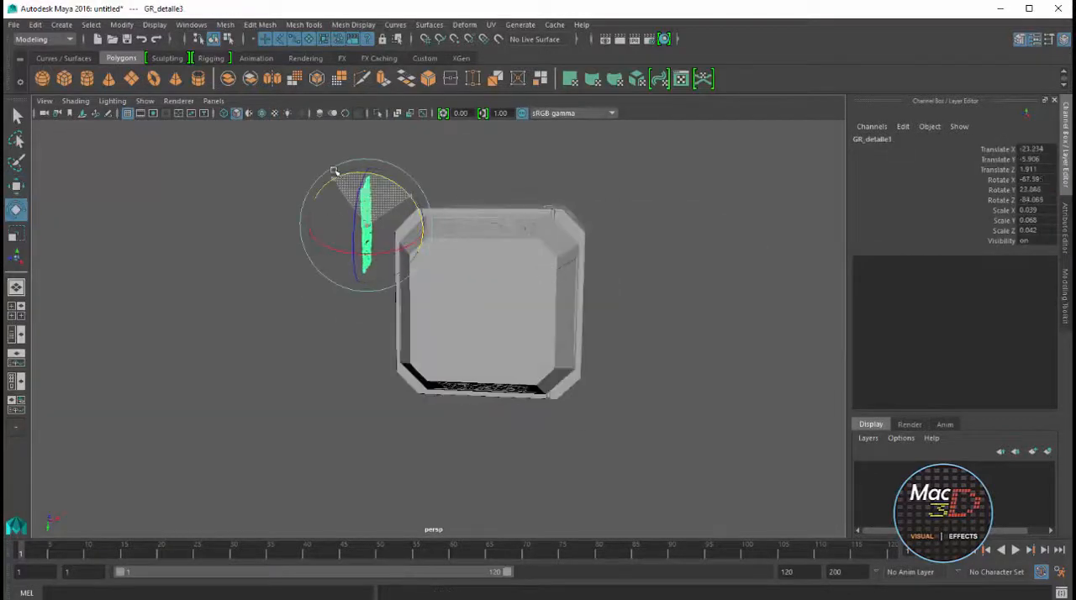
# Set the ornament copy's Rotate Z to -90 and Rotate Y to 0
pyautogui.click(1035, 199)
pyautogui.write('-90')
pyautogui.press('Return')
pyautogui.keyDown('alt'); pyautogui.moveTo(458, 265); pyautogui.dragTo(548, 314); pyautogui.keyUp('alt')
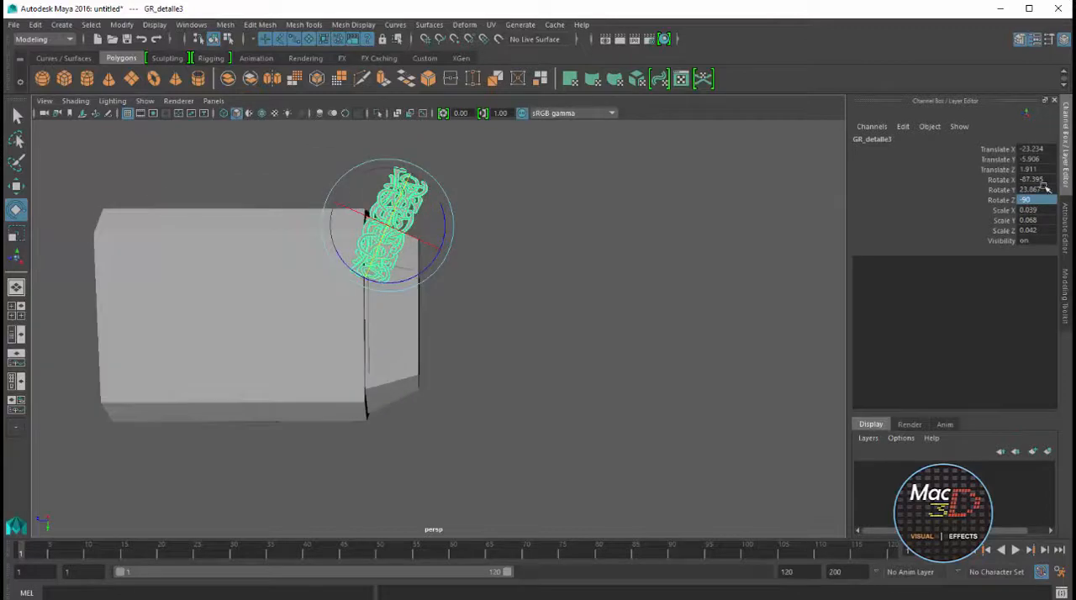
pyautogui.click(1043, 189)
pyautogui.write('0')
pyautogui.press('Return')
# Move the copy onto the upright slanted panel, at about X -22.808, Y -5.015, Z 1.904, with Rotate X set to -66
pyautogui.keyDown('alt'); pyautogui.moveTo(539, 244); pyautogui.dragTo(391, 273); pyautogui.keyUp('alt')
pyautogui.press('w')
pyautogui.moveTo(339, 167); pyautogui.dragTo(343, 250)
pyautogui.moveTo(401, 304); pyautogui.dragTo(547, 278)
pyautogui.press('e')
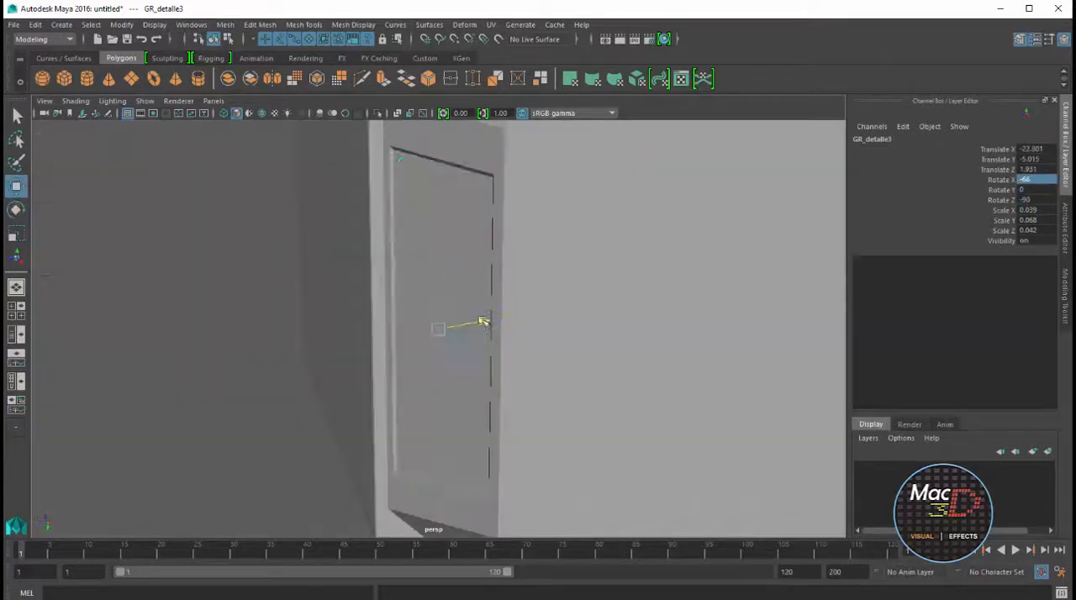
pyautogui.write('-66')
pyautogui.press('Return')
pyautogui.moveTo(441, 273); pyautogui.dragTo(442, 279)
pyautogui.moveTo(491, 328); pyautogui.dragTo(507, 332)
pyautogui.press('w')
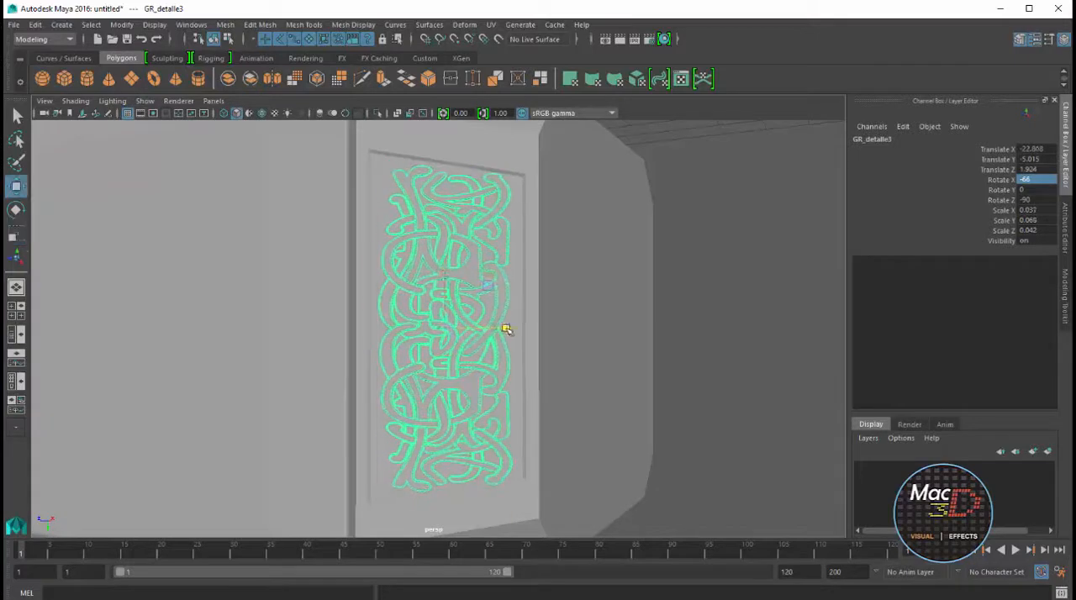
# Fit the upright ornament inside its recess by scaling it to about 0.036 in X and 0.069 in Y
pyautogui.keyDown('alt'); pyautogui.moveTo(576, 271); pyautogui.dragTo(538, 260); pyautogui.keyUp('alt')
pyautogui.press('r')
pyautogui.moveTo(447, 272); pyautogui.dragTo(447, 270)
pyautogui.press('w')
pyautogui.keyDown('alt'); pyautogui.moveTo(510, 361); pyautogui.dragTo(476, 380); pyautogui.keyUp('alt')
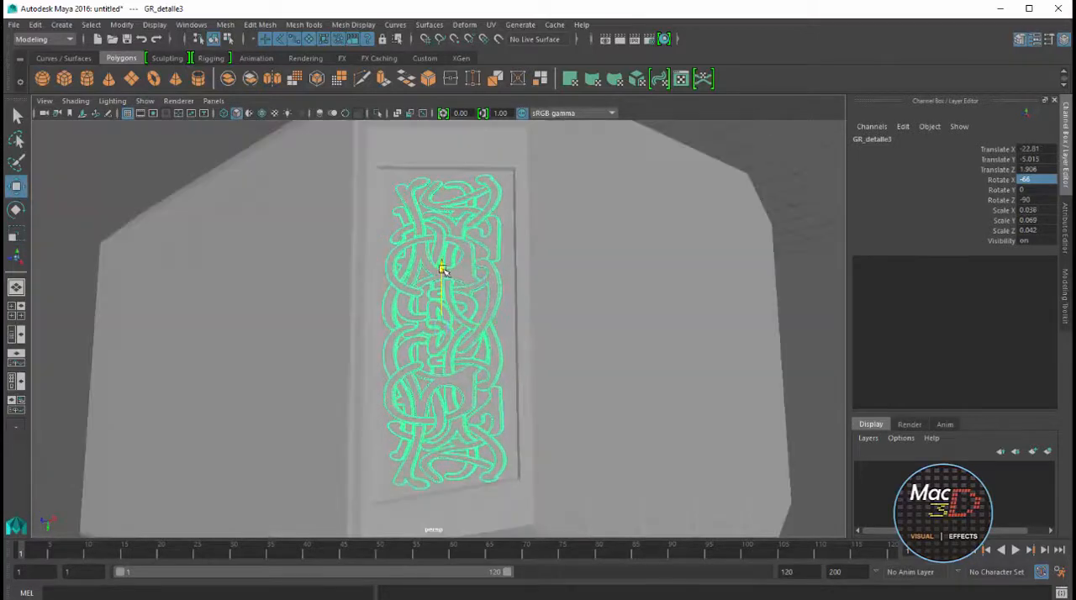
pyautogui.keyDown('alt'); pyautogui.moveTo(558, 350); pyautogui.dragTo(508, 359); pyautogui.keyUp('alt')
# Duplicate the upright ornament group, move the copy across towards the opposite upright panel and set its Rotate X to 66
pyautogui.scroll(-5, 506, 361)
pyautogui.hotkey('ctrl', 'd')
pyautogui.moveTo(497, 321); pyautogui.dragTo(668, 315)
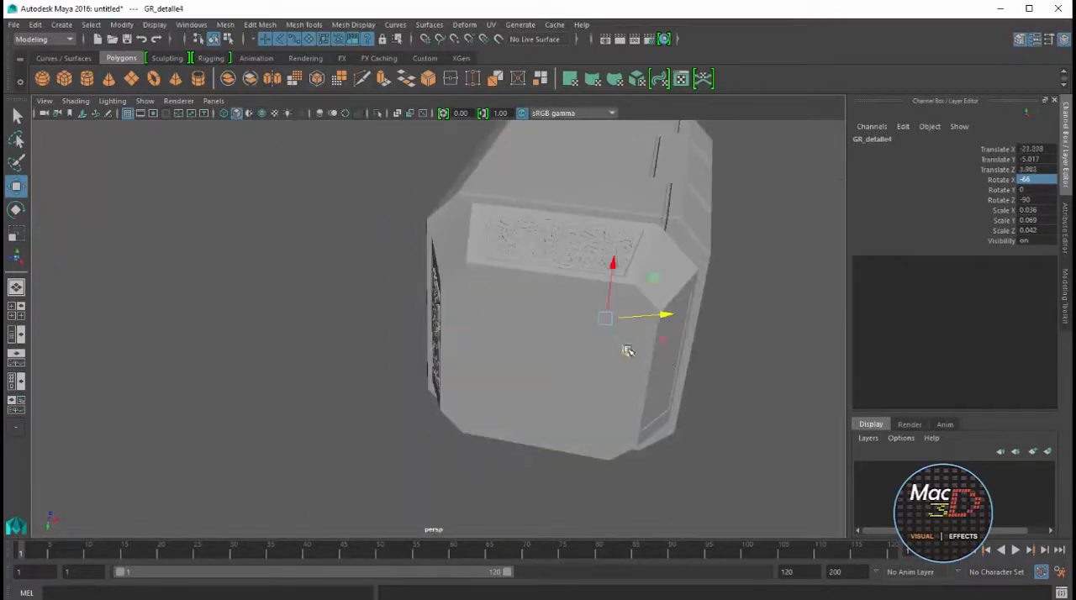
pyautogui.moveTo(627, 350); pyautogui.dragTo(663, 403)
pyautogui.moveTo(700, 373); pyautogui.dragTo(722, 373)
pyautogui.click(1040, 180)
pyautogui.write('66')
pyautogui.press('Return')
# Rotate the copy to about -115.16 in X and place it on the opposite upright panel, at about X -21.035, Z 1.913
pyautogui.scroll(5, 799, 396)
pyautogui.keyDown('alt'); pyautogui.moveTo(807, 404); pyautogui.dragTo(614, 353, button='middle'); pyautogui.keyUp('alt')
pyautogui.moveTo(601, 343); pyautogui.dragTo(515, 326)
pyautogui.keyDown('alt'); pyautogui.moveTo(514, 327); pyautogui.dragTo(556, 329); pyautogui.keyUp('alt')
pyautogui.press('e')
pyautogui.press('space')
pyautogui.press('space')
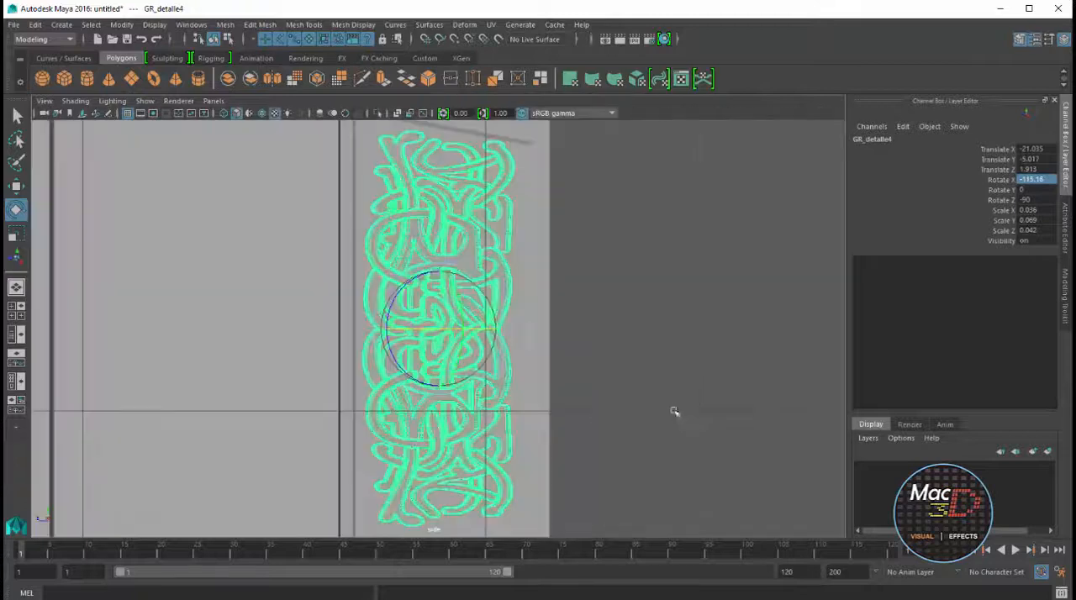
# Nudge the fourth ornament group flush with its recessed panel, at about X -21.04, Y -5.02
pyautogui.press('space')
pyautogui.press('space')
pyautogui.scroll(-8, 365, 311)
pyautogui.scroll(2, 365, 310)
pyautogui.press('space')
pyautogui.press('space')
pyautogui.keyDown('alt'); pyautogui.moveTo(589, 278); pyautogui.dragTo(455, 266); pyautogui.keyUp('alt')
pyautogui.press('w')
pyautogui.keyDown('alt'); pyautogui.moveTo(492, 378); pyautogui.dragTo(450, 263); pyautogui.keyUp('alt')
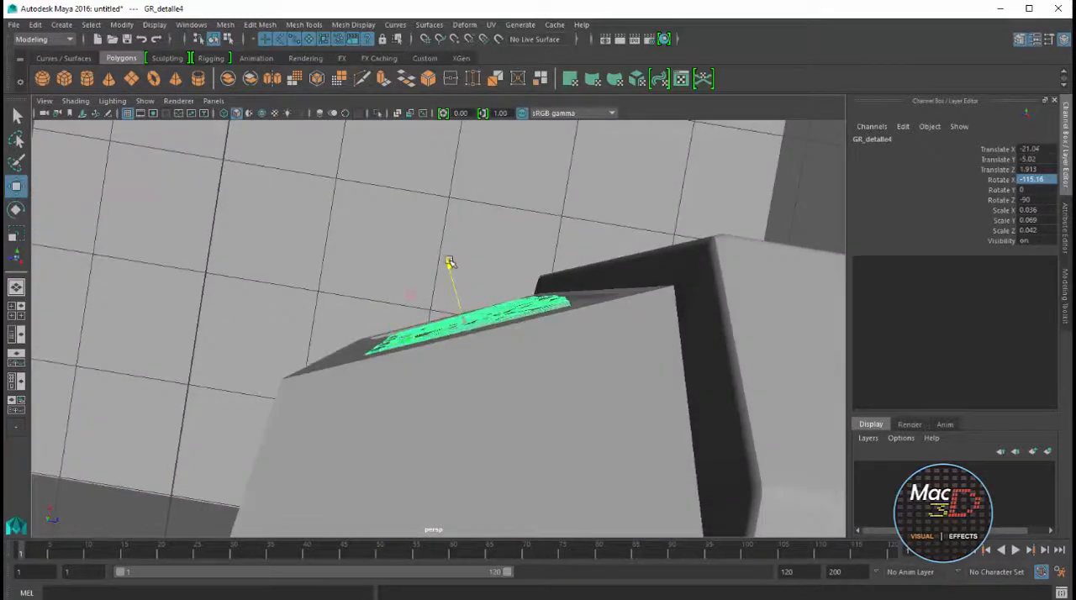
pyautogui.press('w')
pyautogui.keyDown('alt'); pyautogui.moveTo(496, 299); pyautogui.dragTo(496, 261); pyautogui.keyUp('alt')
pyautogui.click(411, 254)
pyautogui.press('Up')
pyautogui.press('e')
pyautogui.moveTo(396, 299)
pyautogui.mouseDown()
pyautogui.moveTo(305, 311)
pyautogui.moveTo(446, 343)
pyautogui.moveTo(314, 329)
pyautogui.moveTo(234, 395)
pyautogui.moveTo(284, 326)
pyautogui.moveTo(294, 362)
pyautogui.moveTo(392, 301)
pyautogui.mouseUp()
pyautogui.hotkey('ctrl', 'z')
pyautogui.click(313, 326)
pyautogui.press('Up')
pyautogui.press('f')
pyautogui.scroll(-5, 319, 345)
pyautogui.scroll(-3, 386, 319)
# Bevel the edges around the slanted panels of the hammer's end block with fraction 0.1 and 2 segments
pyautogui.click(379, 361)
pyautogui.keyDown('alt'); pyautogui.moveTo(378, 337); pyautogui.dragTo(450, 272); pyautogui.keyUp('alt')
pyautogui.scroll(3, 504, 404)
pyautogui.rightClick(550, 257)
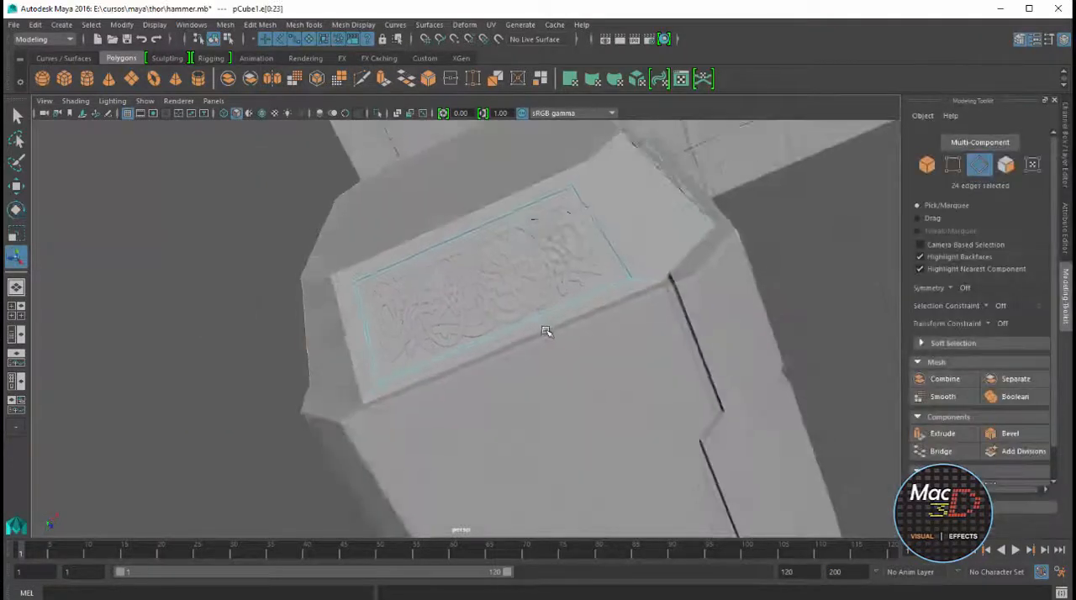
pyautogui.keyDown('alt'); pyautogui.moveTo(548, 332); pyautogui.dragTo(622, 362); pyautogui.keyUp('alt')
pyautogui.click(1002, 435)
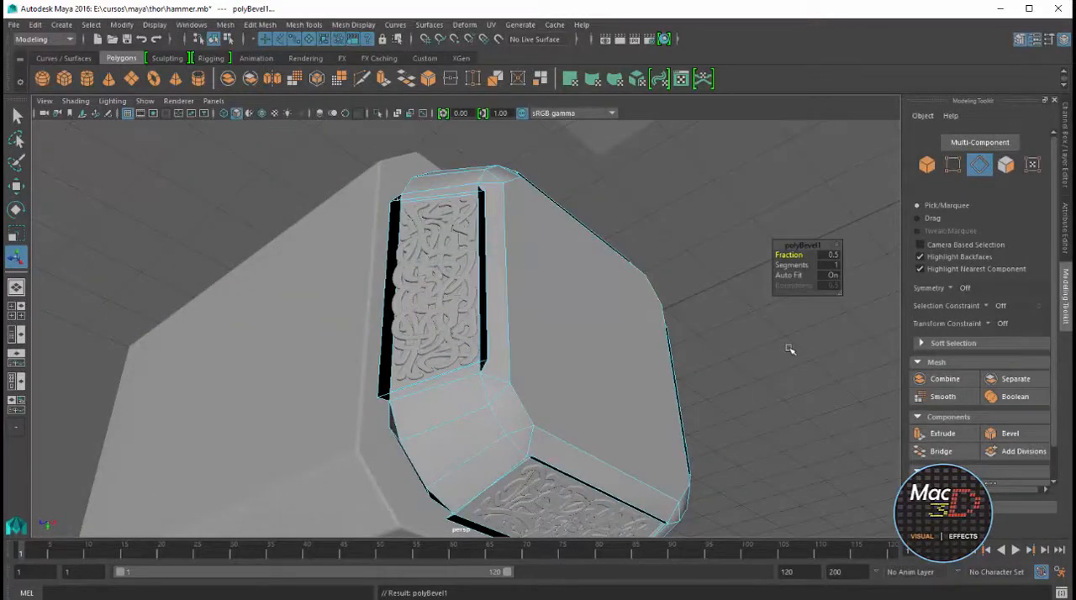
pyautogui.moveTo(805, 260); pyautogui.dragTo(803, 261)
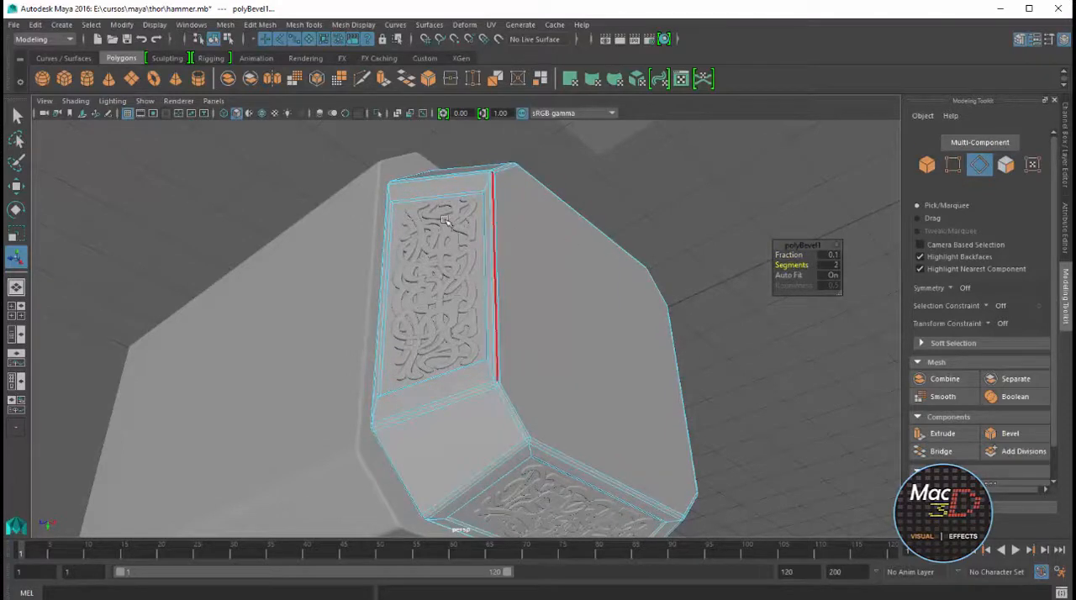
# Inspect the beveled end block and the recess rims around the ornaments from several sides
pyautogui.keyDown('alt'); pyautogui.moveTo(404, 207); pyautogui.dragTo(409, 208); pyautogui.keyUp('alt')
pyautogui.keyDown('alt'); pyautogui.moveTo(535, 284); pyautogui.dragTo(442, 312); pyautogui.keyUp('alt')
pyautogui.moveTo(445, 300); pyautogui.dragTo(480, 283, button='right')
pyautogui.click(492, 274)
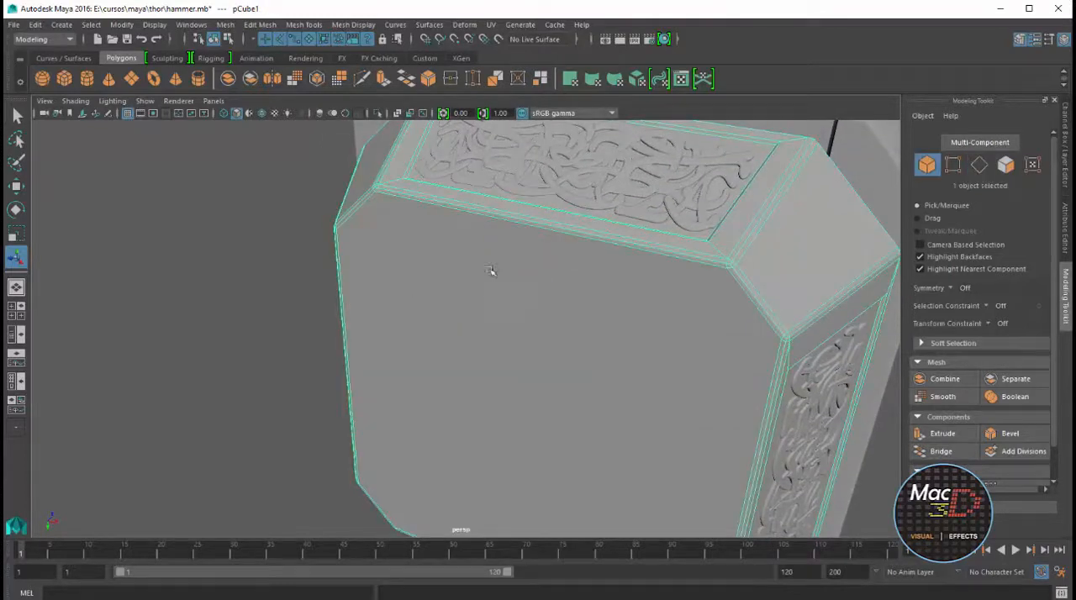
pyautogui.scroll(-5, 493, 274)
pyautogui.click(397, 270)
pyautogui.scroll(3, 483, 306)
pyautogui.keyDown('alt'); pyautogui.moveTo(484, 307); pyautogui.dragTo(513, 221); pyautogui.keyUp('alt')
pyautogui.click(471, 206)
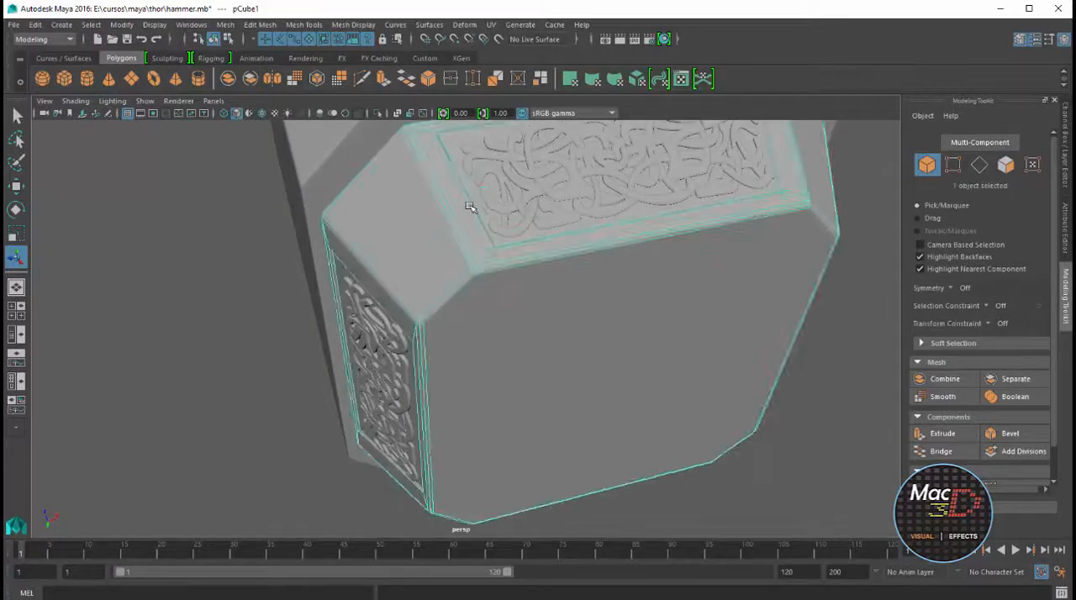
pyautogui.scroll(5, 481, 220)
pyautogui.keyDown('alt'); pyautogui.moveTo(482, 220); pyautogui.dragTo(433, 400, button='middle'); pyautogui.keyUp('alt')
pyautogui.keyDown('alt'); pyautogui.moveTo(433, 401); pyautogui.dragTo(384, 278); pyautogui.keyUp('alt')
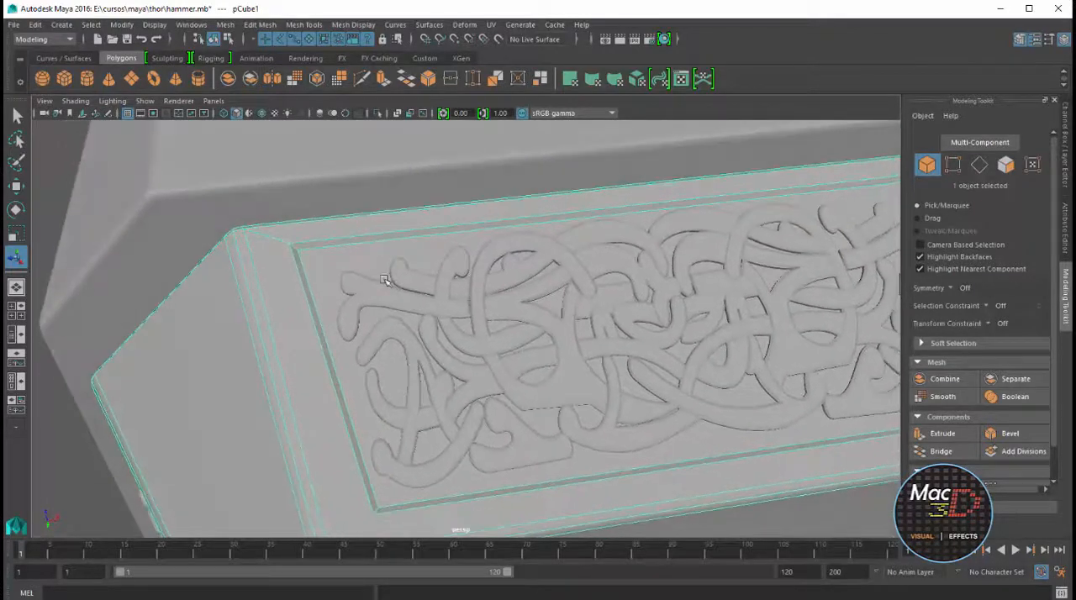
# Bevel the rim edges of all four recessed ornament panels with 2 segments and a fraction of about 0.8
pyautogui.moveTo(376, 259); pyautogui.dragTo(376, 229, button='right')
pyautogui.doubleClick(378, 237)
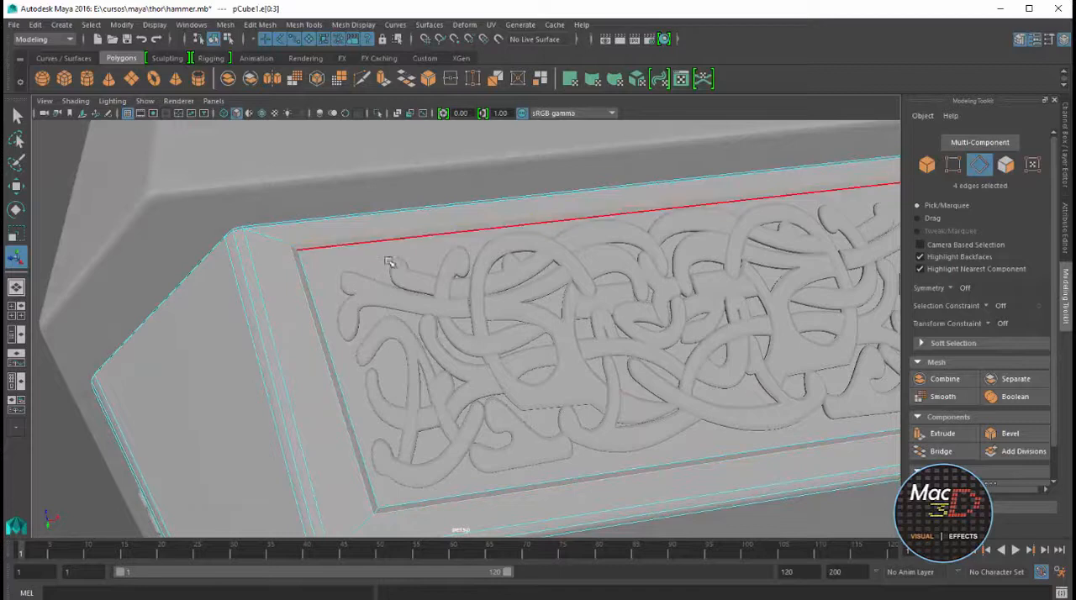
pyautogui.keyDown('alt'); pyautogui.moveTo(391, 262); pyautogui.dragTo(488, 280); pyautogui.keyUp('alt')
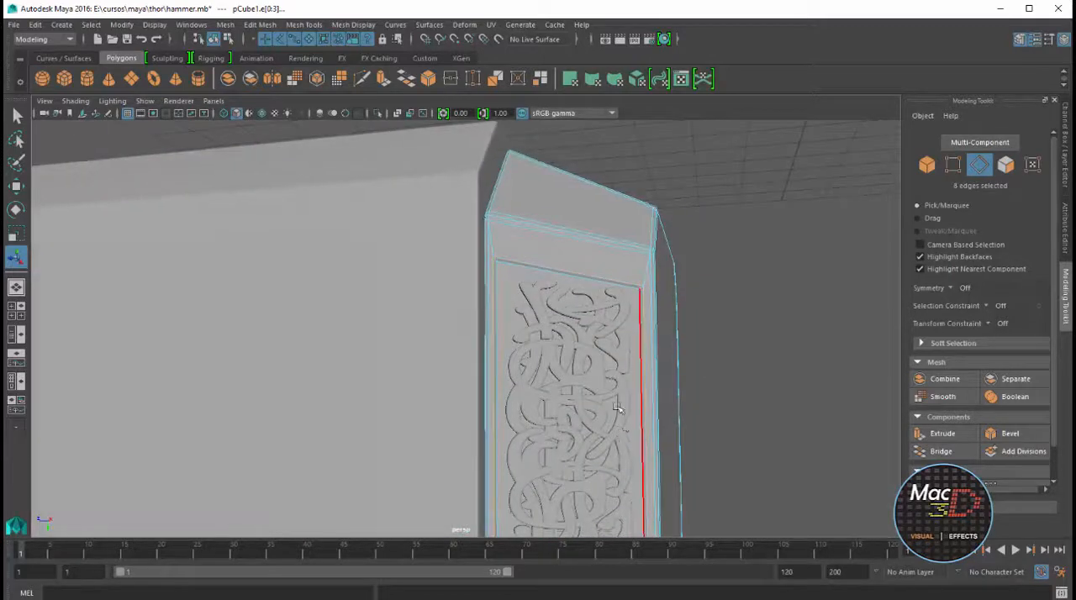
pyautogui.keyDown('alt'); pyautogui.moveTo(644, 311); pyautogui.dragTo(582, 273); pyautogui.keyUp('alt')
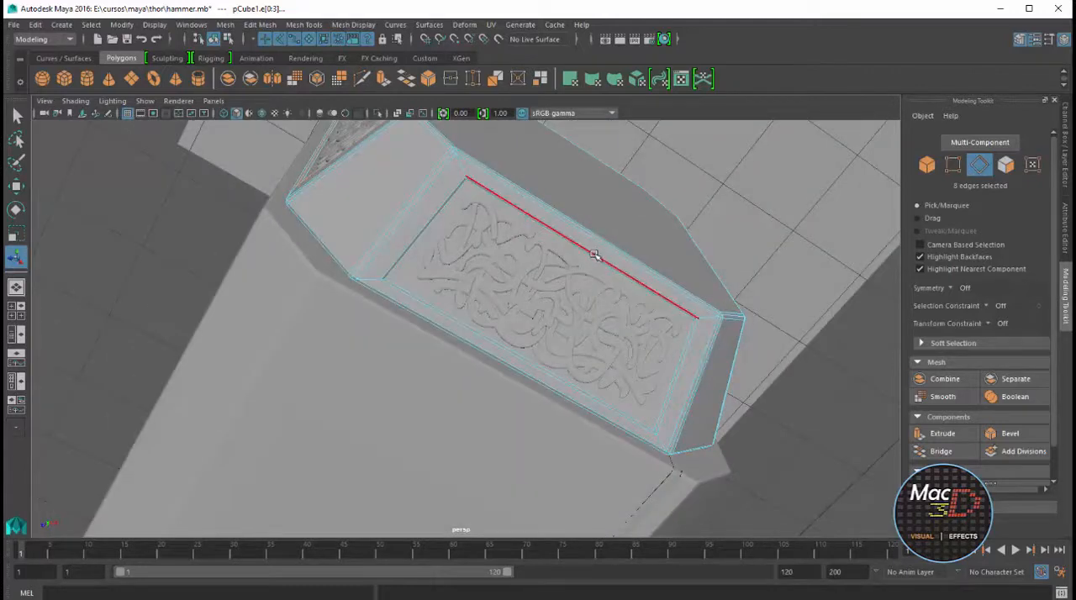
pyautogui.keyDown('alt'); pyautogui.moveTo(698, 301); pyautogui.dragTo(620, 435); pyautogui.keyUp('alt')
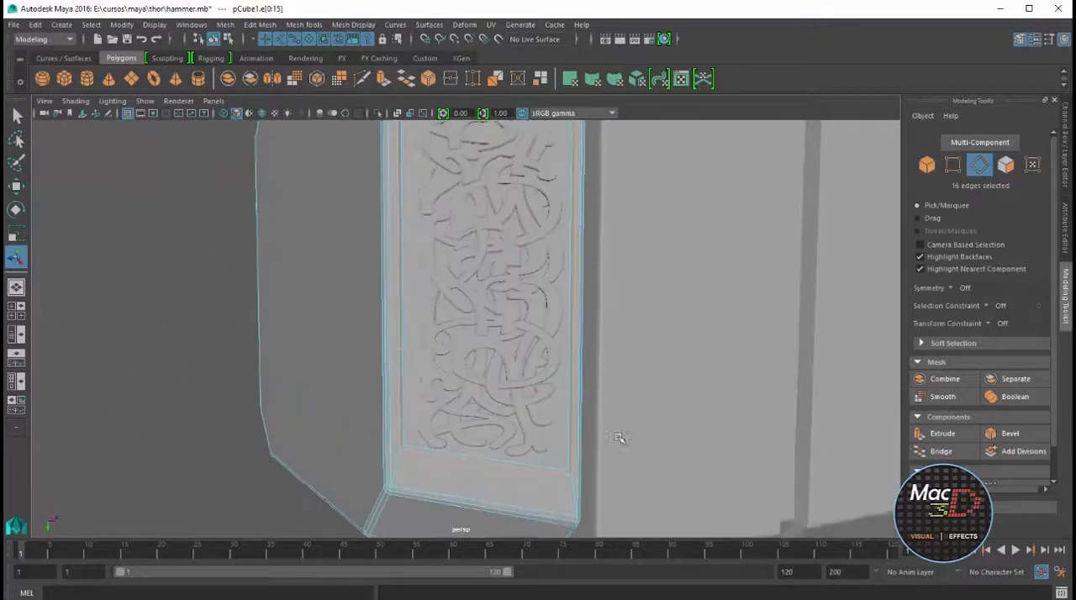
pyautogui.click(1010, 434)
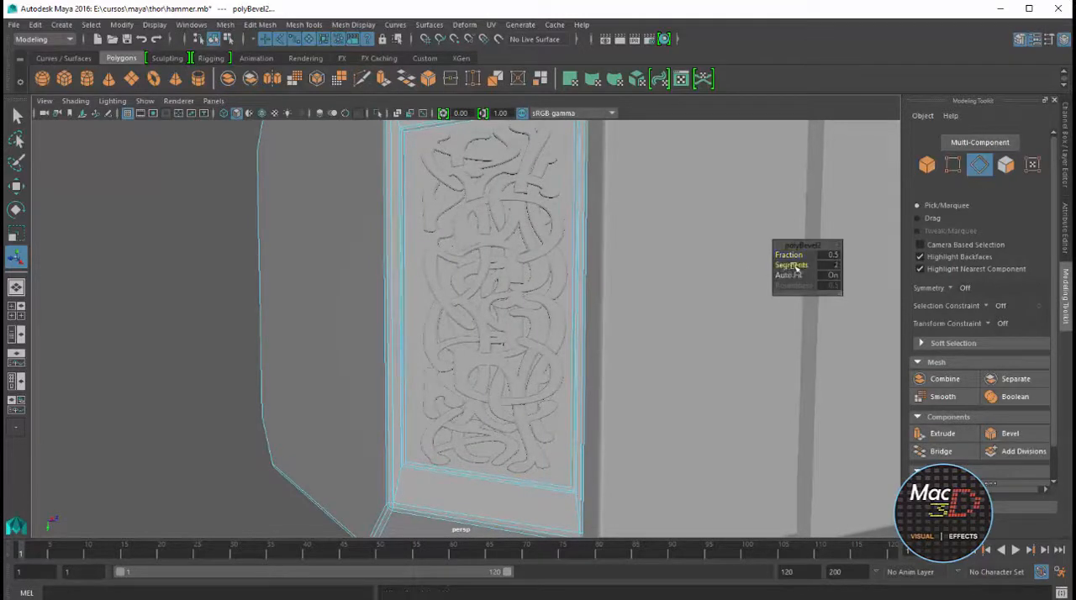
pyautogui.scroll(6, 561, 234)
pyautogui.keyDown('alt'); pyautogui.moveTo(568, 235); pyautogui.dragTo(511, 419); pyautogui.keyUp('alt')
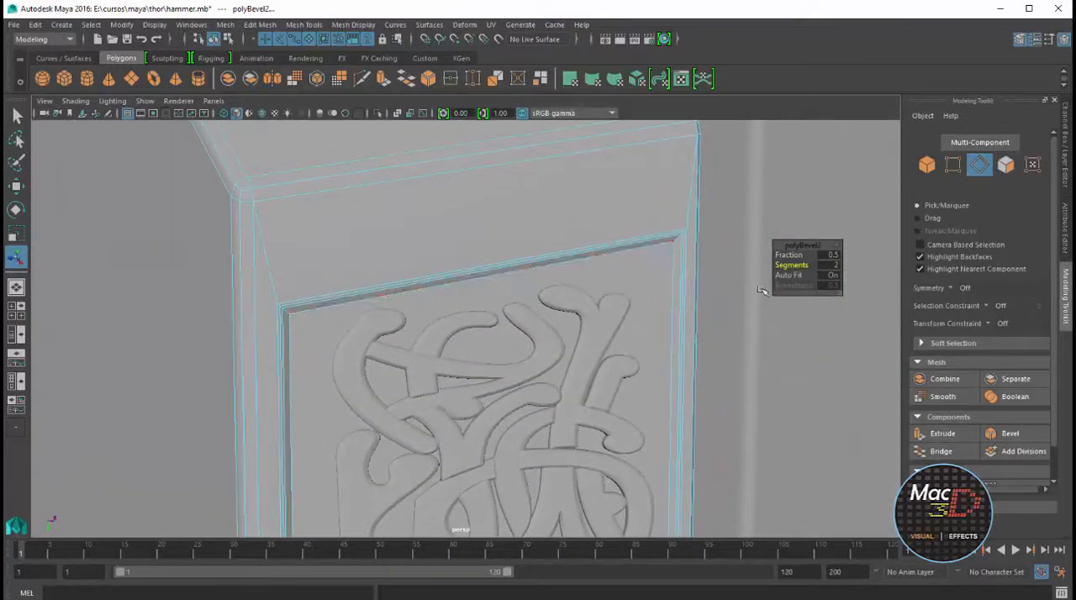
pyautogui.moveTo(795, 259); pyautogui.dragTo(798, 261)
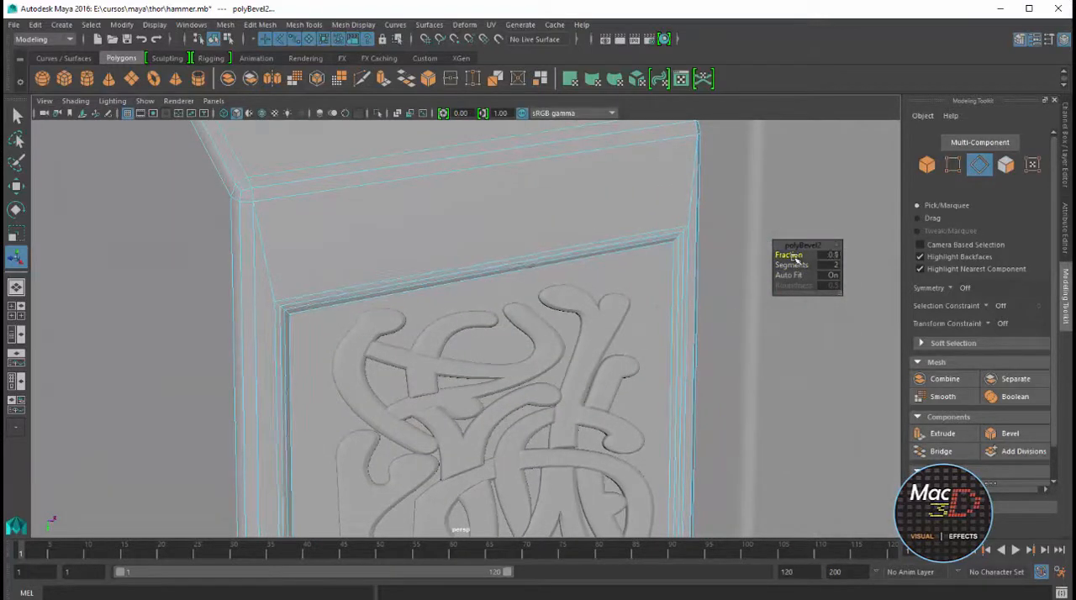
pyautogui.moveTo(671, 214); pyautogui.dragTo(746, 172, button='right')
pyautogui.press('f')
pyautogui.keyDown('alt'); pyautogui.moveTo(637, 243); pyautogui.dragTo(468, 333); pyautogui.keyUp('alt')
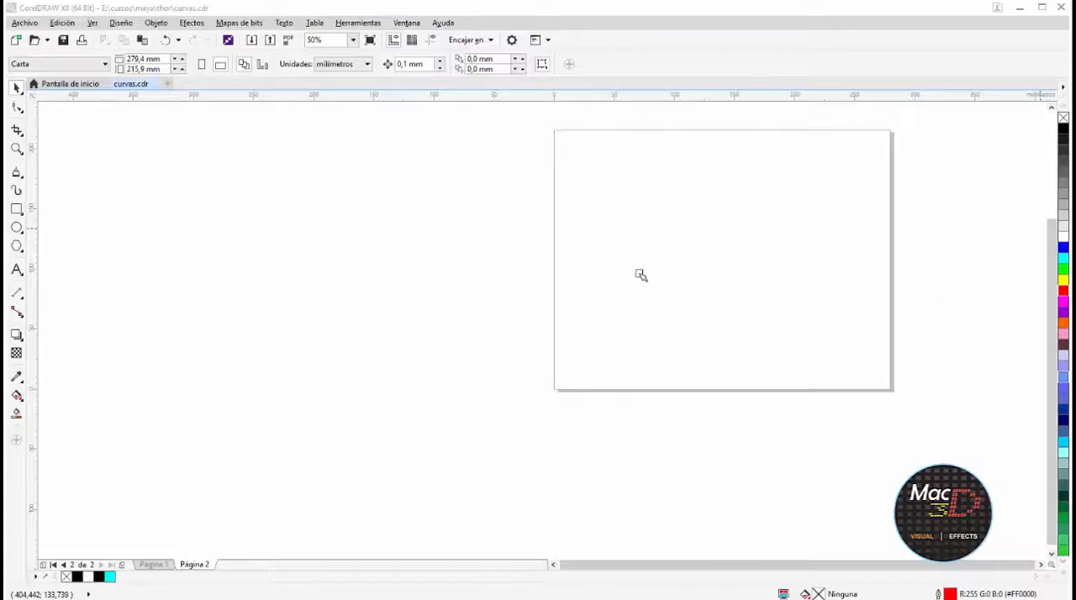
# Switch to CorelDRAW, paste the emblem blueprint on page 2 and draw a red-outlined circle about 68 mm wide over it
pyautogui.hotkey('ctrl', 'v')
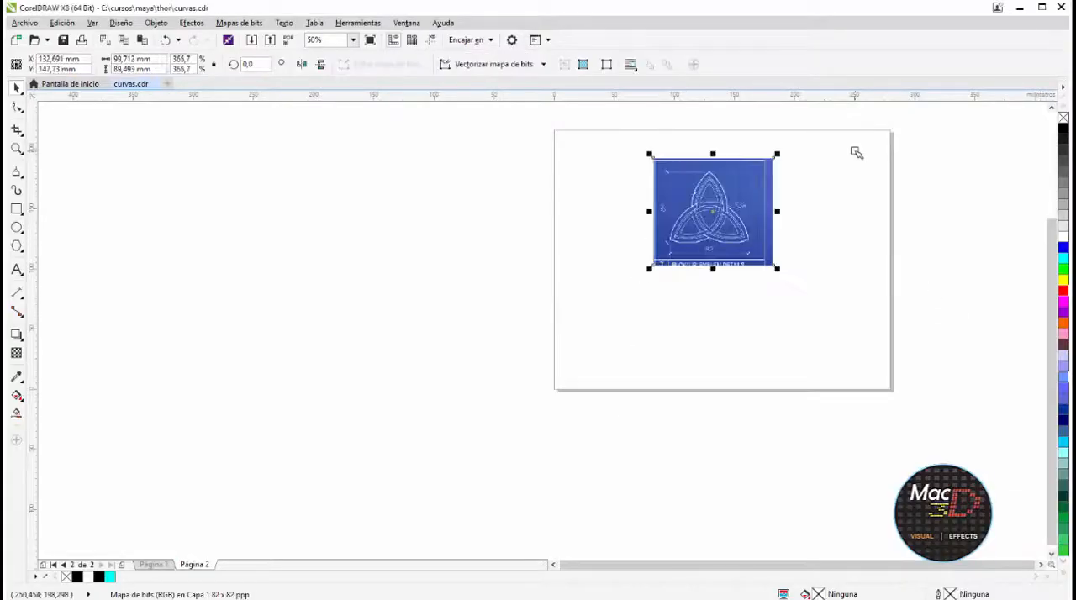
pyautogui.hotkey('shift', 'F2')
pyautogui.click(16, 227)
pyautogui.moveTo(536, 204)
pyautogui.keyDown('ctrl'); pyautogui.mouseDown()
pyautogui.moveTo(683, 347)
pyautogui.moveTo(731, 373)
pyautogui.moveTo(755, 425)
pyautogui.mouseUp(); pyautogui.keyUp('ctrl')
pyautogui.rightClick(1064, 290)
pyautogui.moveTo(641, 300); pyautogui.dragTo(661, 291)
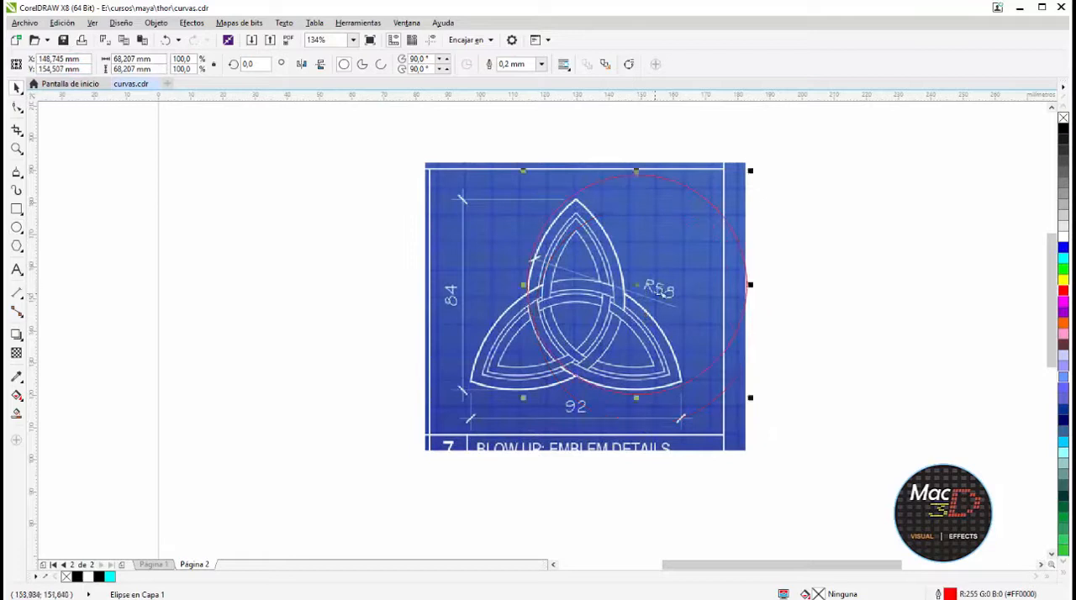
# Resize the circle to about 66.2 mm along the emblem's outer curve and open it into an arc from about 124.4 to 295.6 degrees
pyautogui.moveTo(693, 197); pyautogui.dragTo(684, 202)
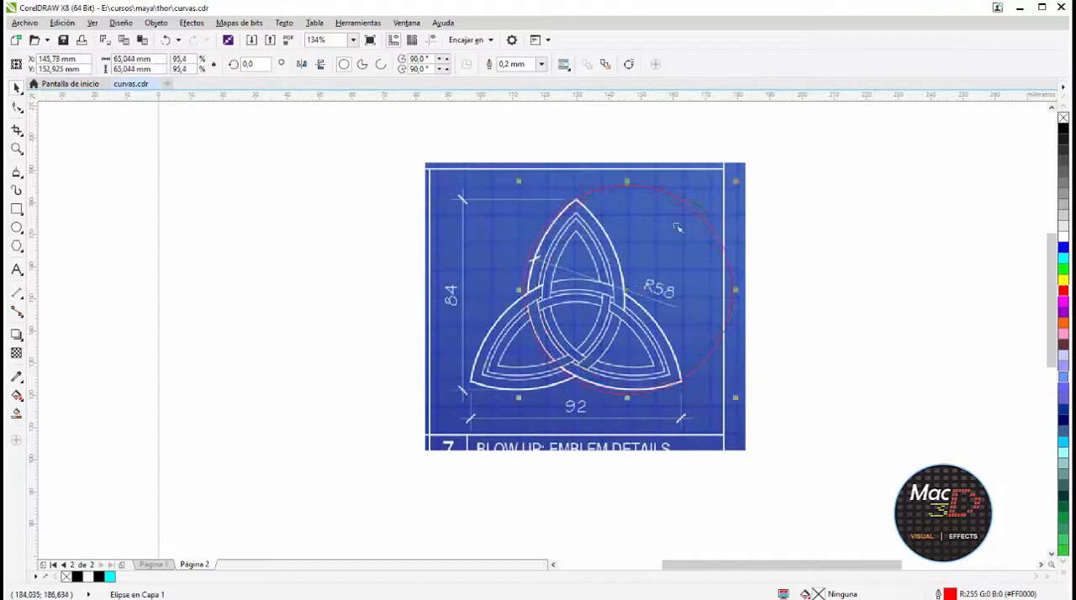
pyautogui.moveTo(735, 180); pyautogui.dragTo(743, 182)
pyautogui.moveTo(639, 289); pyautogui.dragTo(641, 300)
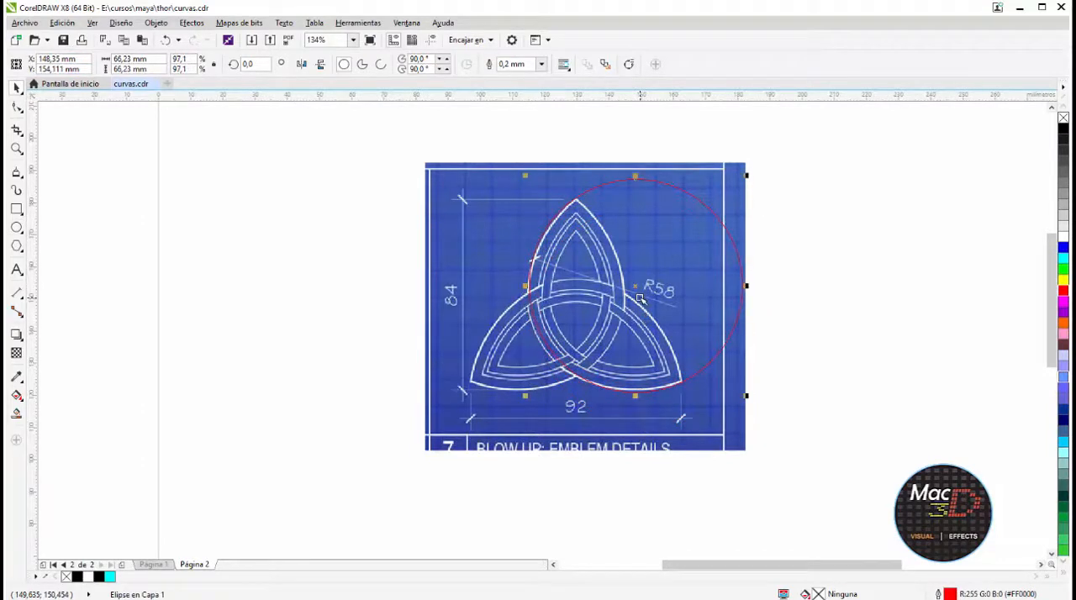
pyautogui.moveTo(742, 283); pyautogui.dragTo(582, 190)
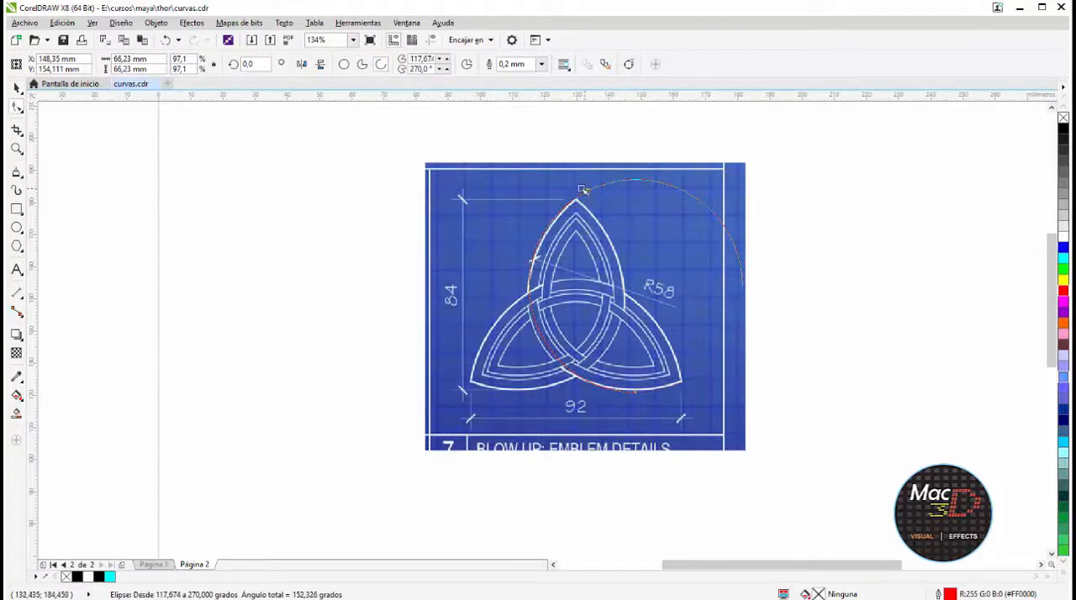
pyautogui.click(17, 89)
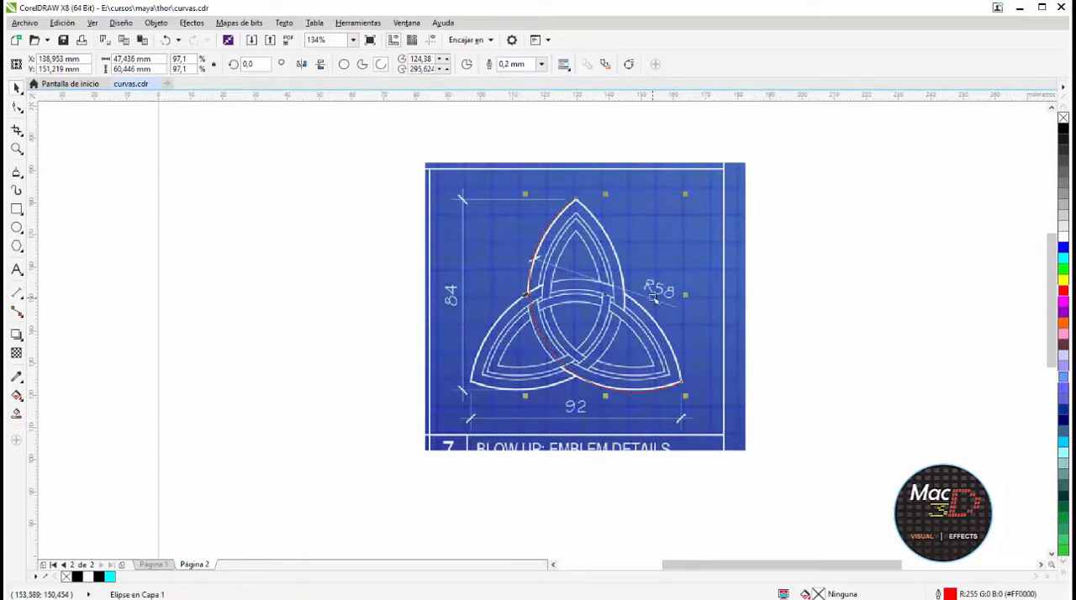
# Place rotated copies of the arc along the emblem's other two outer curves and lock the blueprint image
pyautogui.click(342, 65)
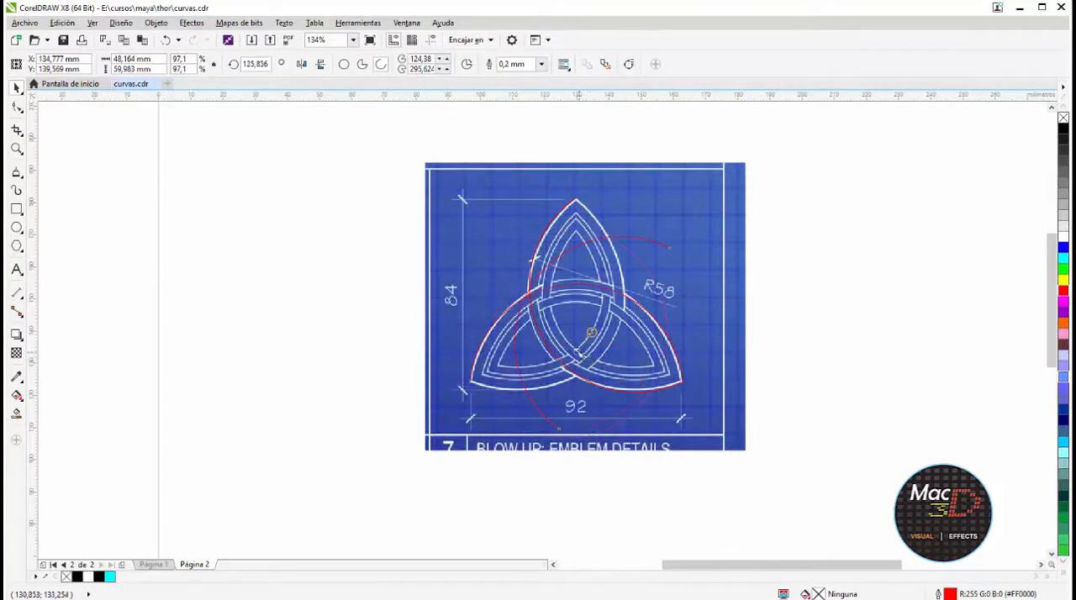
pyautogui.scroll(2, 643, 332)
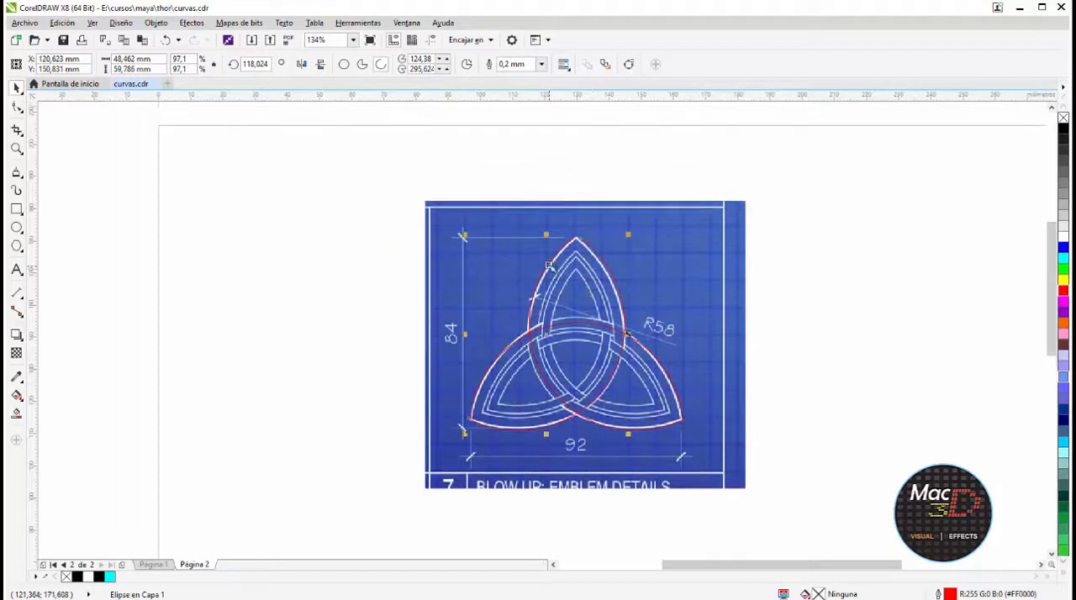
pyautogui.rightClick(729, 242)
pyautogui.click(782, 439)
# Combine the three red arcs into a single curve object
pyautogui.moveTo(853, 158); pyautogui.dragTo(439, 474)
pyautogui.rightClick(553, 325)
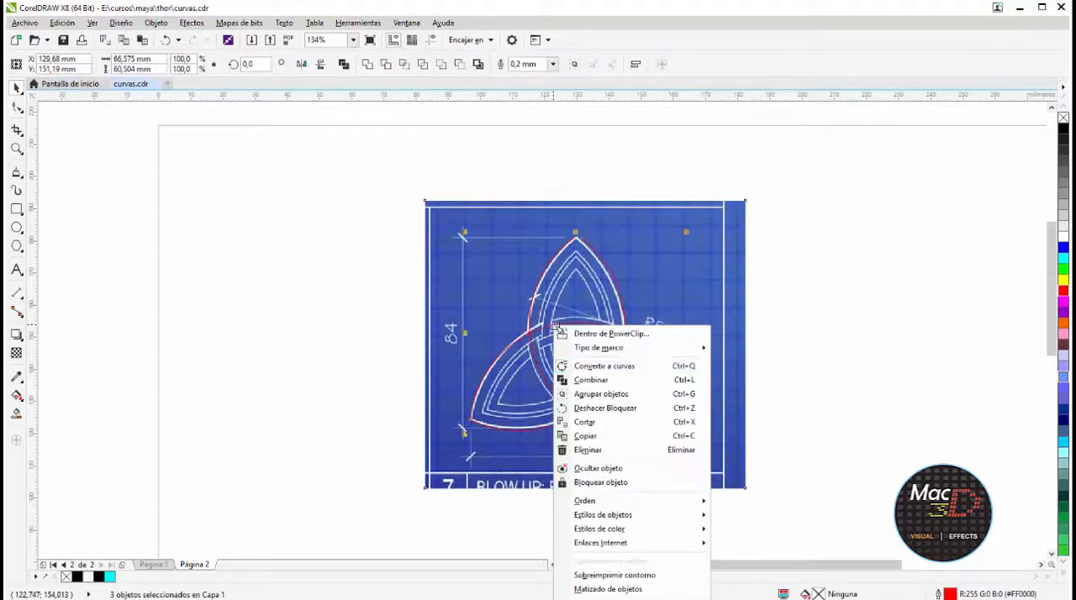
pyautogui.click(594, 380)
# Bring the arcs' end nodes together at the emblem's pointed tips to close the outline
pyautogui.scroll(3, 592, 260)
pyautogui.scroll(-2, 598, 214)
pyautogui.click(17, 107)
pyautogui.scroll(1, 547, 152)
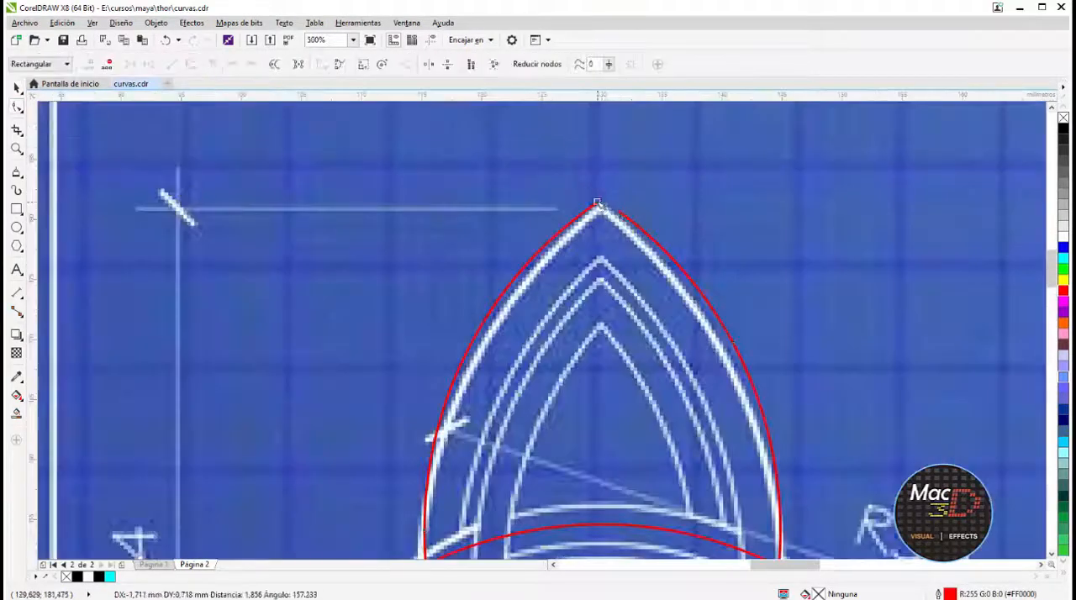
pyautogui.scroll(-2, 697, 228)
pyautogui.scroll(5, 829, 413)
pyautogui.moveTo(800, 381); pyautogui.dragTo(794, 381)
pyautogui.scroll(-2, 547, 277)
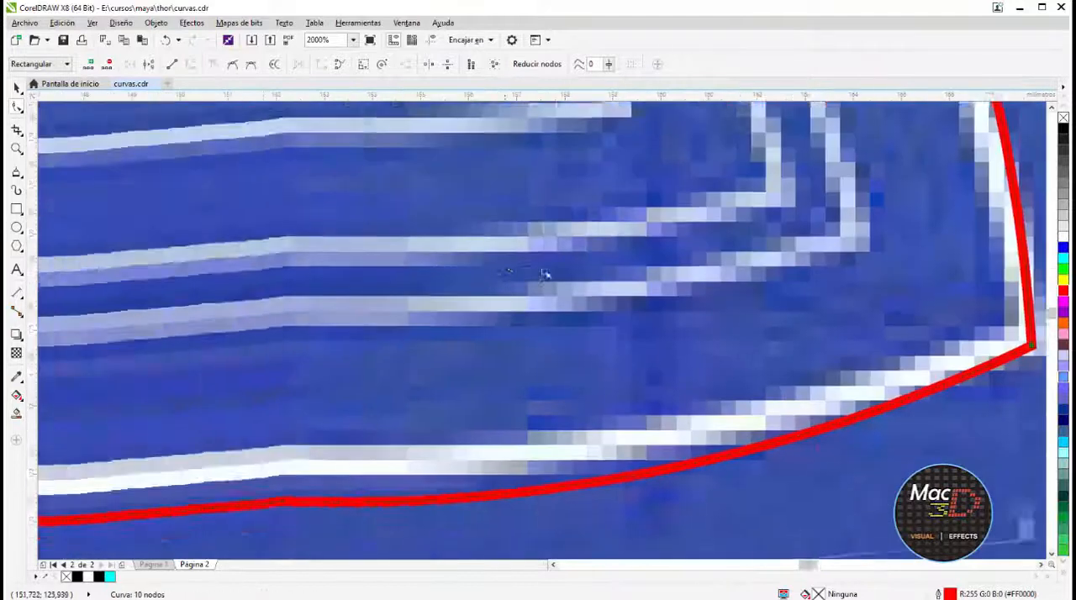
pyautogui.scroll(-2, 437, 353)
pyautogui.scroll(-3, 742, 293)
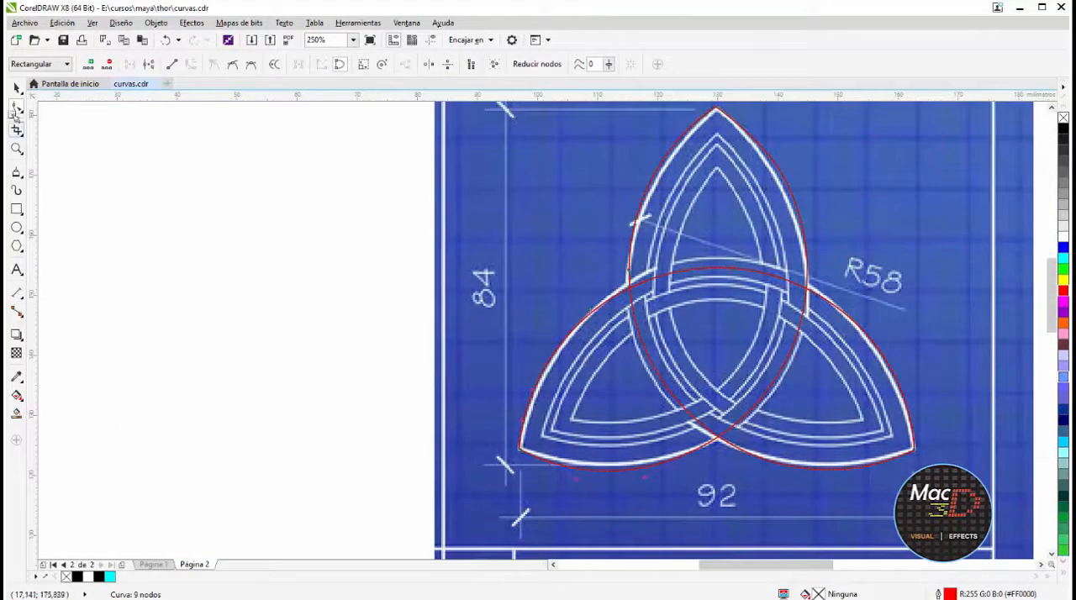
# Create two progressively smaller concentric copies of the red outline along the emblem's inner blueprint lines
pyautogui.click(17, 86)
pyautogui.scroll(-1, 731, 313)
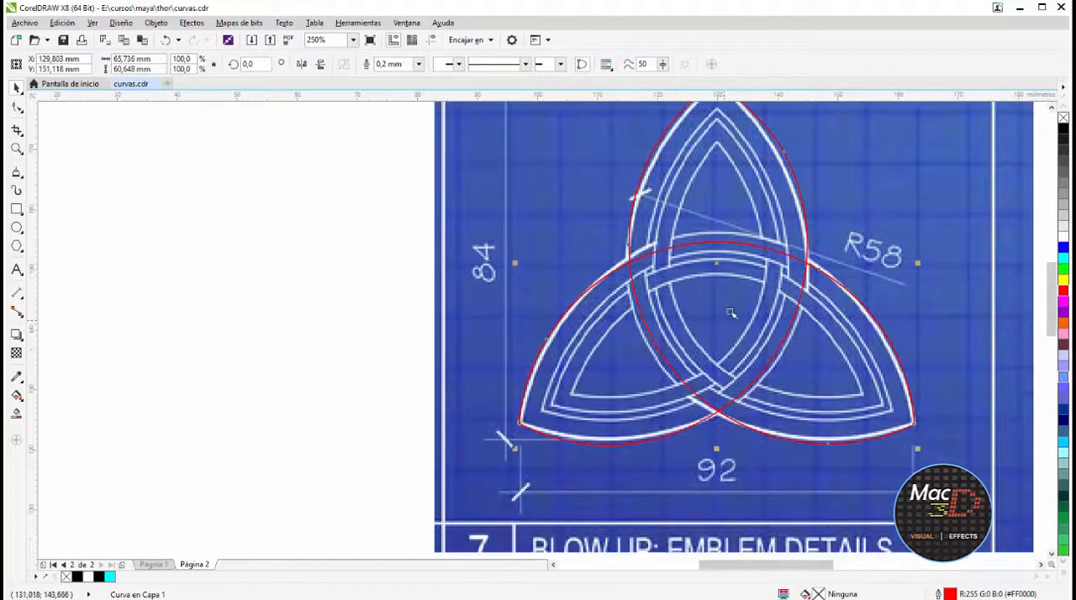
pyautogui.scroll(-2, 828, 286)
pyautogui.press('F4')
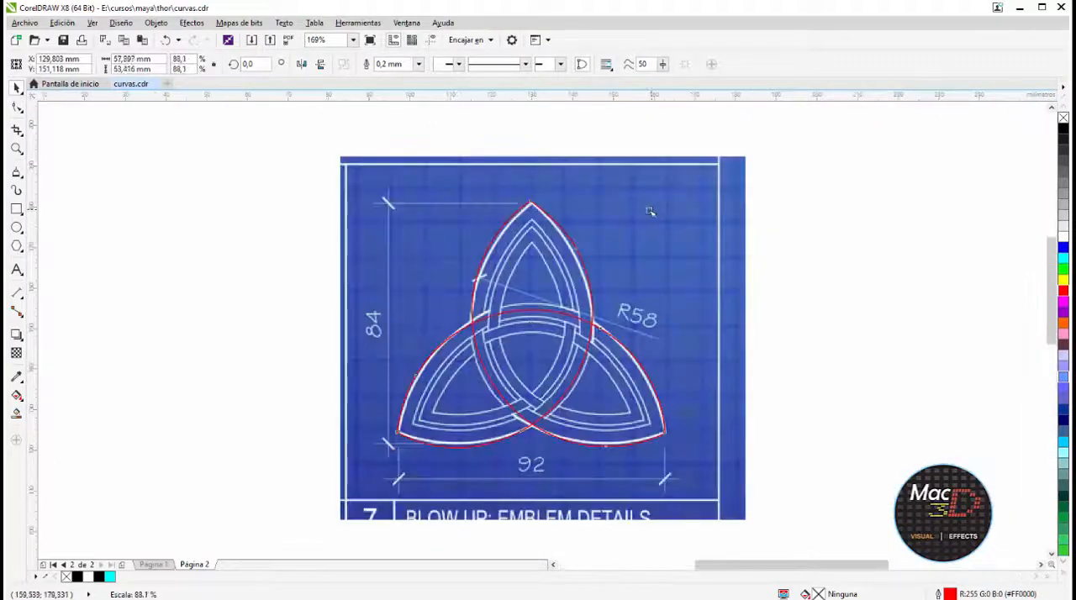
pyautogui.keyDown('shift'); pyautogui.moveTo(644, 213); pyautogui.dragTo(645, 215); pyautogui.keyUp('shift')
pyautogui.rightClick(645, 214)
pyautogui.scroll(1, 627, 219)
pyautogui.hotkey('ctrl', 'r')
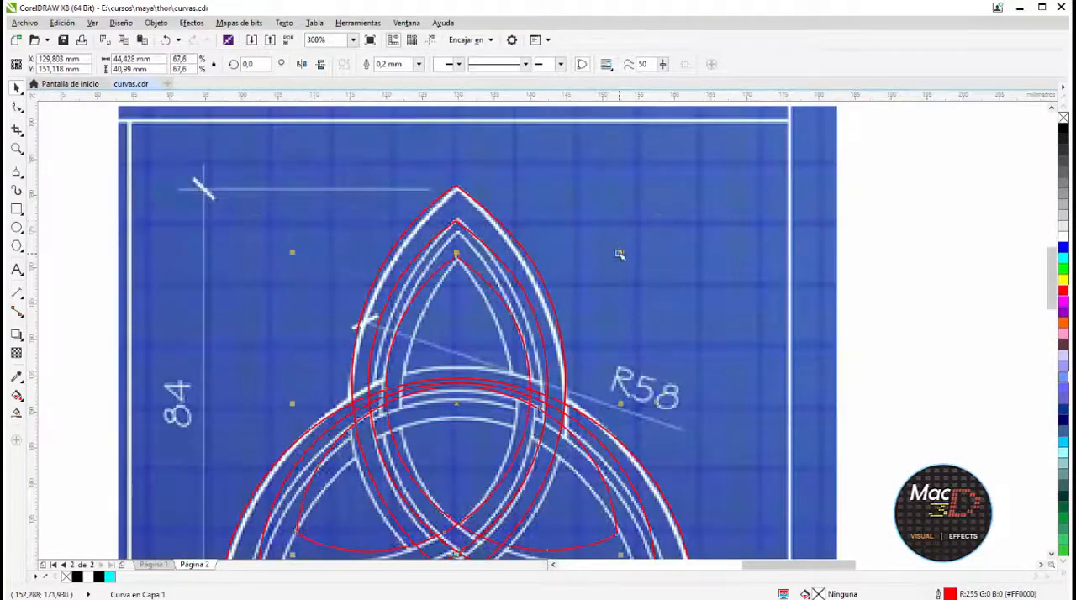
# Resize the innermost red copy about its center to about 43.6 by 40.2 mm
pyautogui.keyDown('shift'); pyautogui.moveTo(620, 252); pyautogui.dragTo(641, 212); pyautogui.keyUp('shift')
pyautogui.moveTo(605, 315); pyautogui.dragTo(650, 178, button='middle')
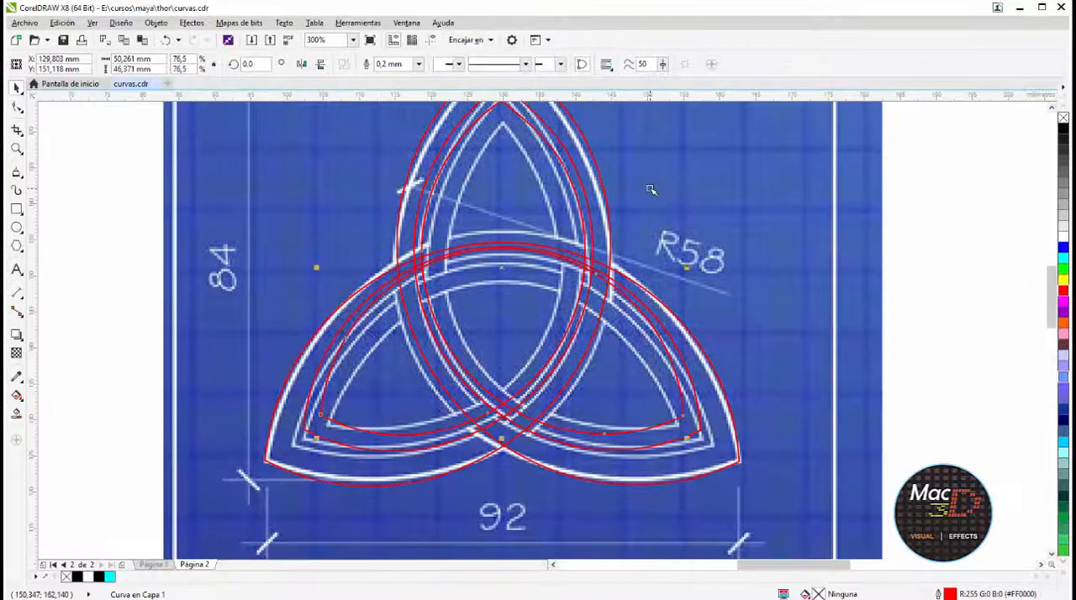
pyautogui.moveTo(631, 143); pyautogui.dragTo(639, 209, button='middle')
pyautogui.keyDown('shift'); pyautogui.moveTo(695, 161); pyautogui.dragTo(672, 185); pyautogui.keyUp('shift')
pyautogui.moveTo(567, 385); pyautogui.dragTo(670, 269, button='middle')
pyautogui.scroll(1, 522, 333)
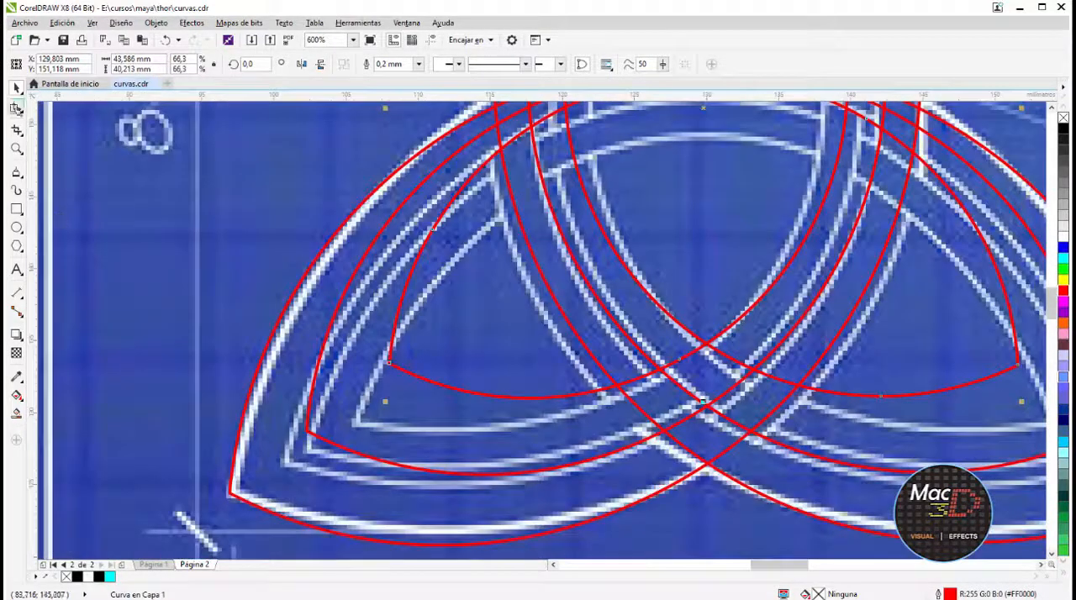
# Shift the innermost curve's lower tips and lower right arc onto the blueprint's innermost lines
pyautogui.click(16, 108)
pyautogui.moveTo(389, 363); pyautogui.dragTo(358, 419)
pyautogui.moveTo(668, 377); pyautogui.dragTo(376, 389, button='middle')
pyautogui.moveTo(726, 376); pyautogui.dragTo(763, 435)
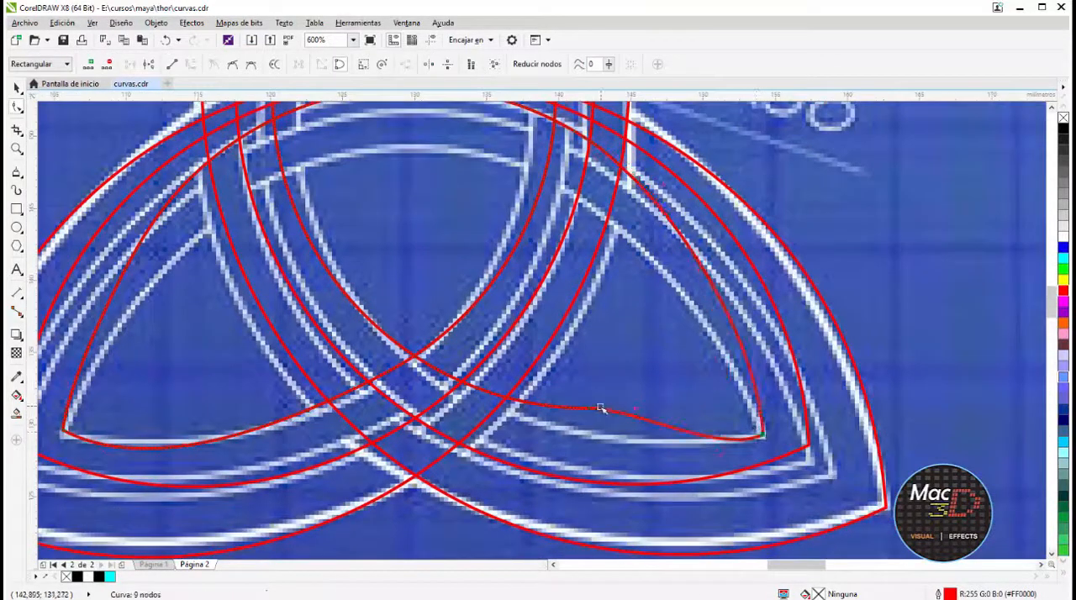
pyautogui.moveTo(601, 408); pyautogui.dragTo(612, 432)
# Shift the second curve's two lower tips and lower arc onto the matching blueprint line
pyautogui.moveTo(810, 447); pyautogui.dragTo(834, 481)
pyautogui.scroll(-1, 834, 481)
pyautogui.moveTo(426, 464); pyautogui.dragTo(415, 480)
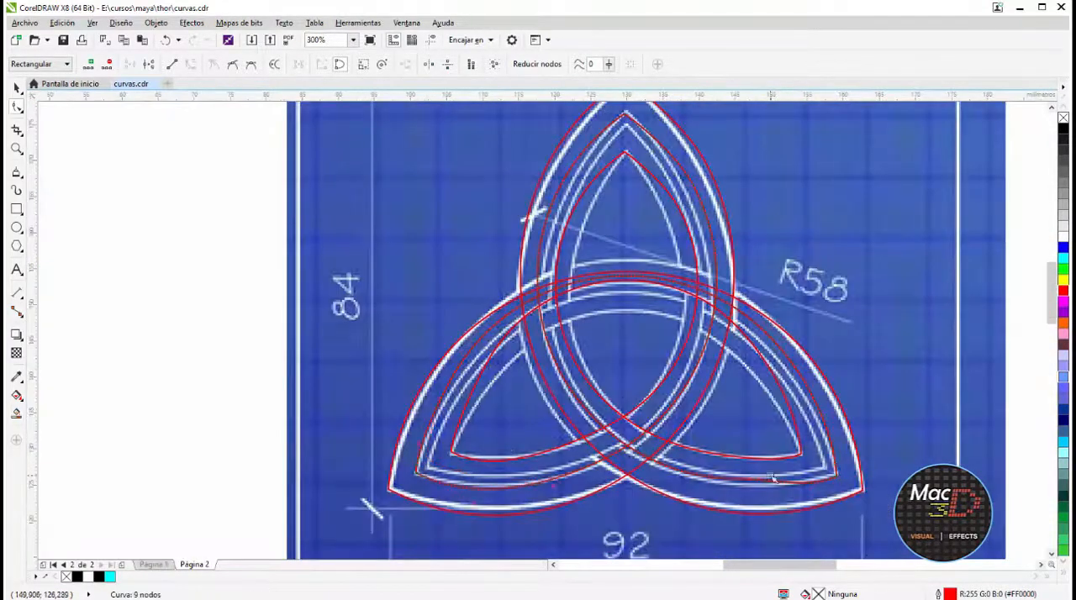
pyautogui.scroll(1, 809, 482)
pyautogui.moveTo(661, 486); pyautogui.dragTo(654, 493)
pyautogui.moveTo(519, 463); pyautogui.dragTo(523, 469)
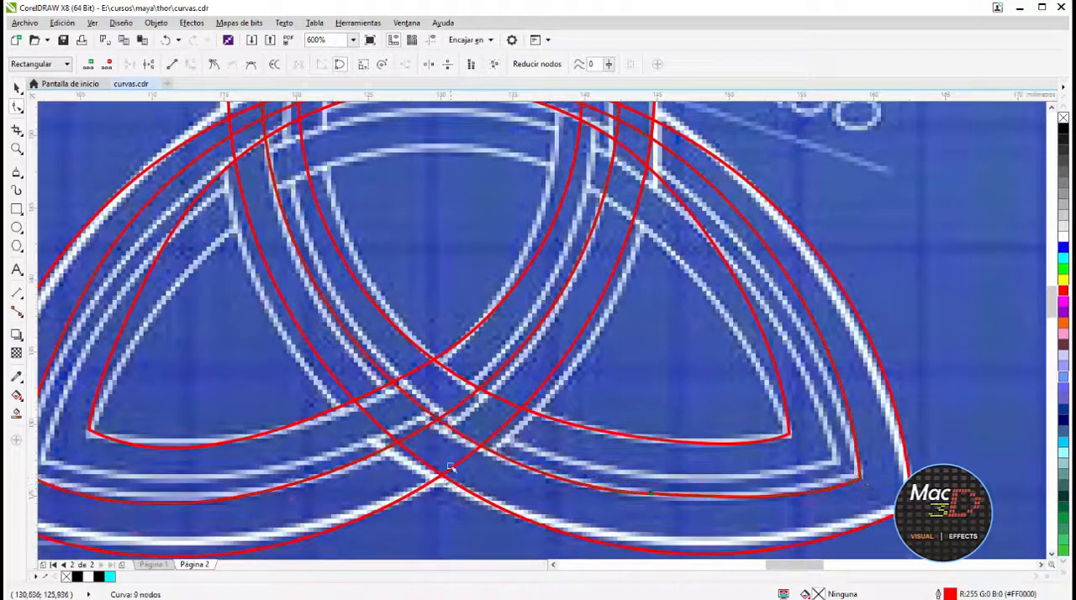
# Align the second curve's nodes with the blueprint line at the emblem's upper tip
pyautogui.scroll(-1, 501, 469)
pyautogui.scroll(1, 392, 253)
pyautogui.moveTo(371, 297); pyautogui.dragTo(383, 304)
pyautogui.scroll(-1, 590, 386)
pyautogui.scroll(1, 569, 176)
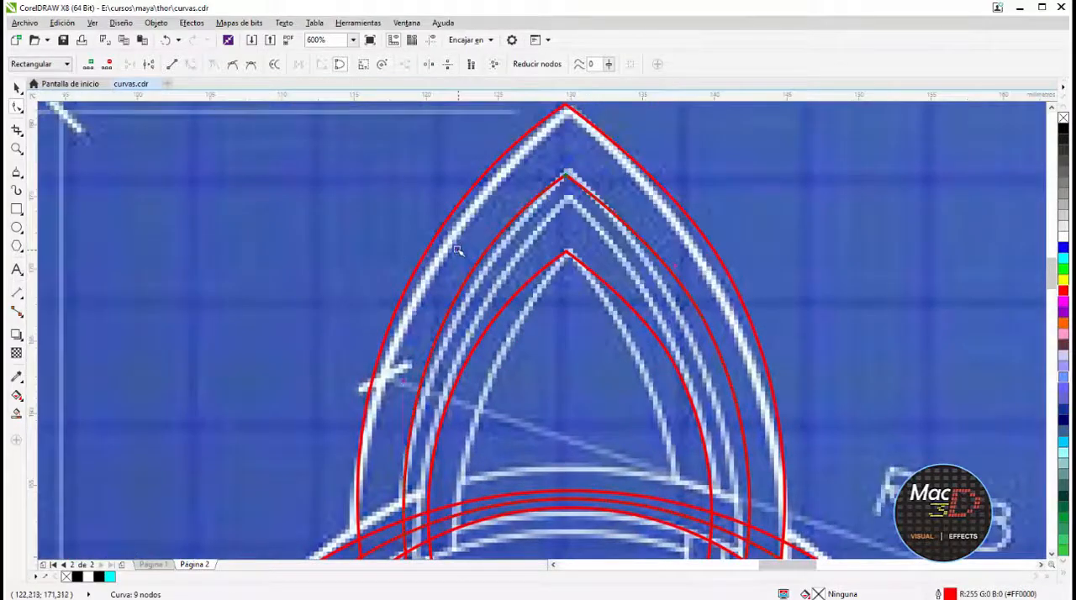
pyautogui.scroll(-2, 459, 250)
pyautogui.scroll(2, 547, 286)
# Reshape the innermost curve at its lower-left tip, sides and central arch to follow the blueprint
pyautogui.moveTo(243, 481); pyautogui.dragTo(244, 470)
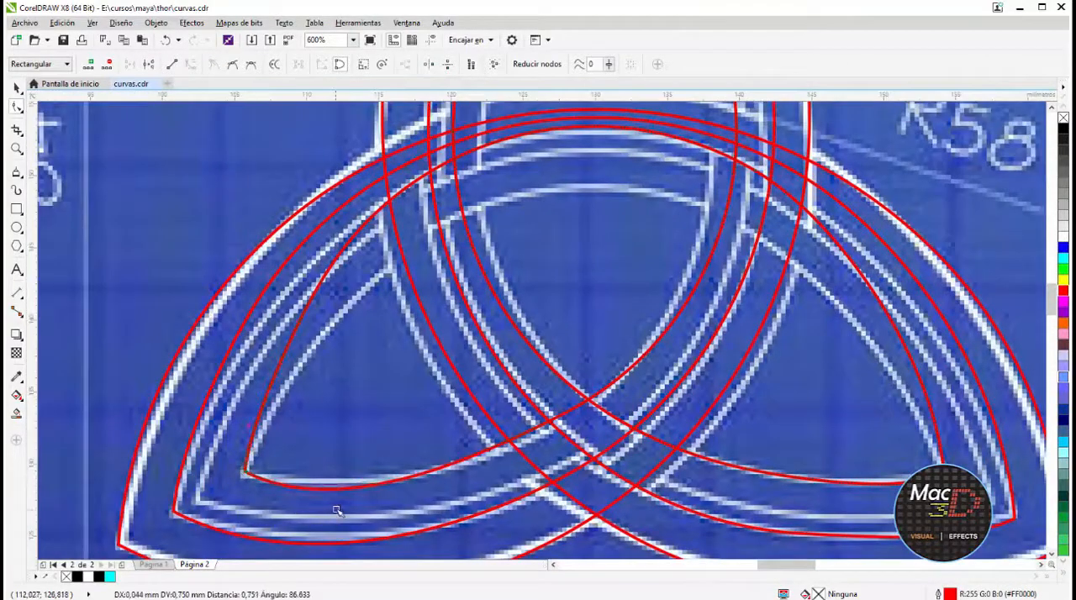
pyautogui.moveTo(336, 510); pyautogui.dragTo(334, 497)
pyautogui.moveTo(619, 352); pyautogui.dragTo(547, 528, button='middle')
pyautogui.scroll(-1, 662, 297)
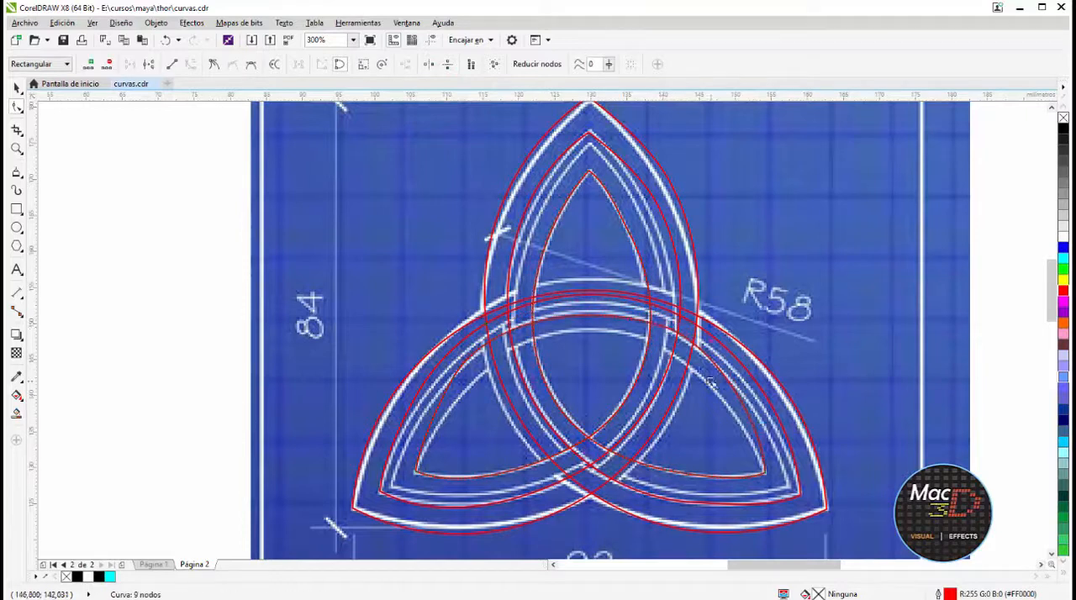
pyautogui.moveTo(458, 379); pyautogui.dragTo(462, 386)
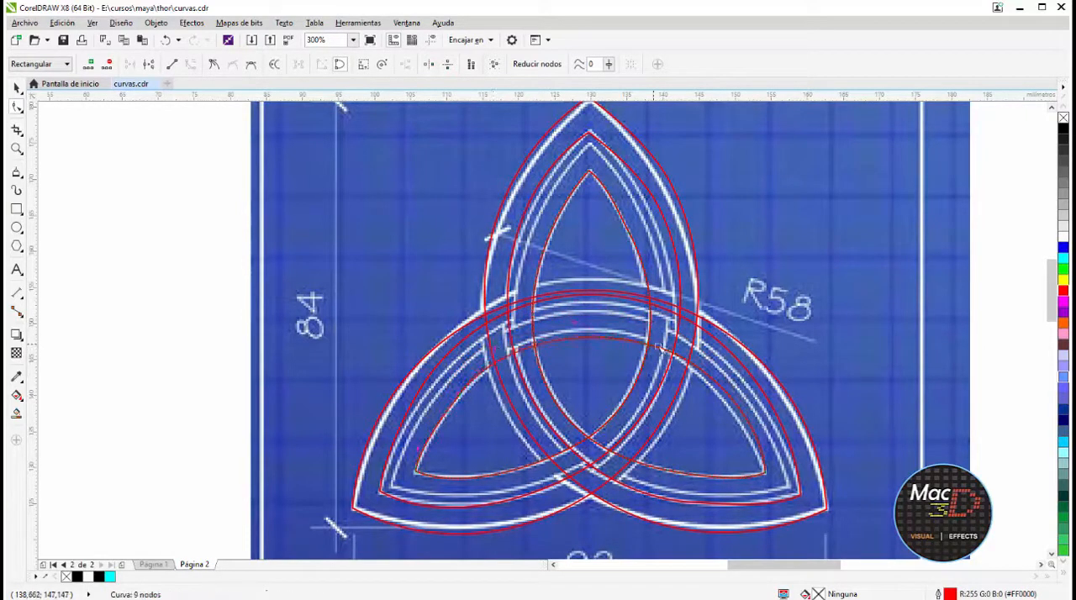
pyautogui.moveTo(620, 341); pyautogui.dragTo(623, 333)
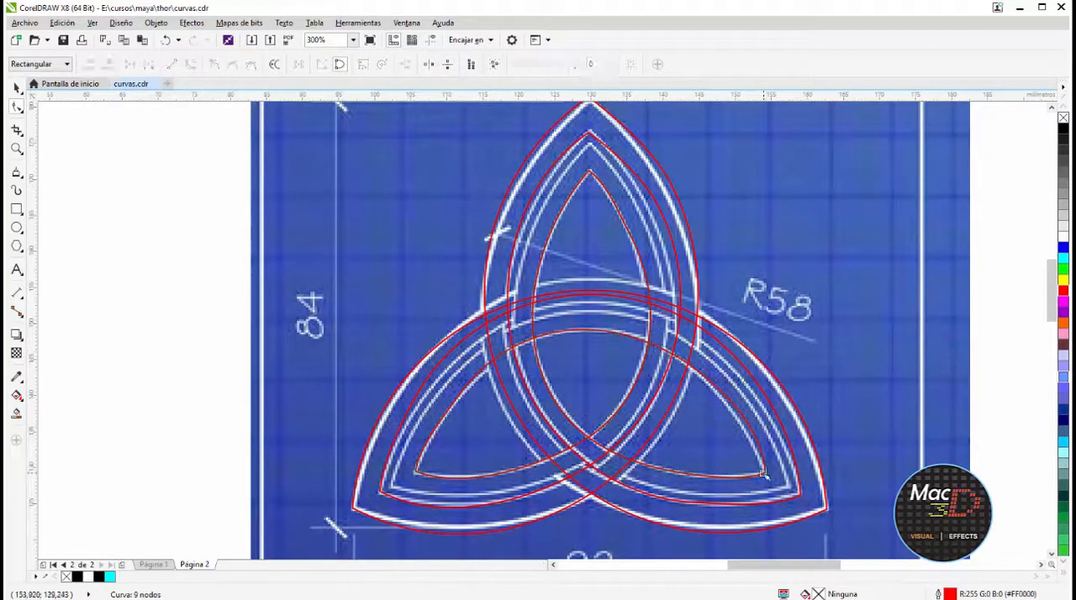
# Reshape the second curve's arch and lower lobes to follow the matching blueprint line
pyautogui.moveTo(751, 427); pyautogui.dragTo(754, 424)
pyautogui.moveTo(753, 353); pyautogui.dragTo(750, 356)
pyautogui.moveTo(682, 317); pyautogui.dragTo(681, 321)
pyautogui.moveTo(793, 431); pyautogui.dragTo(790, 433)
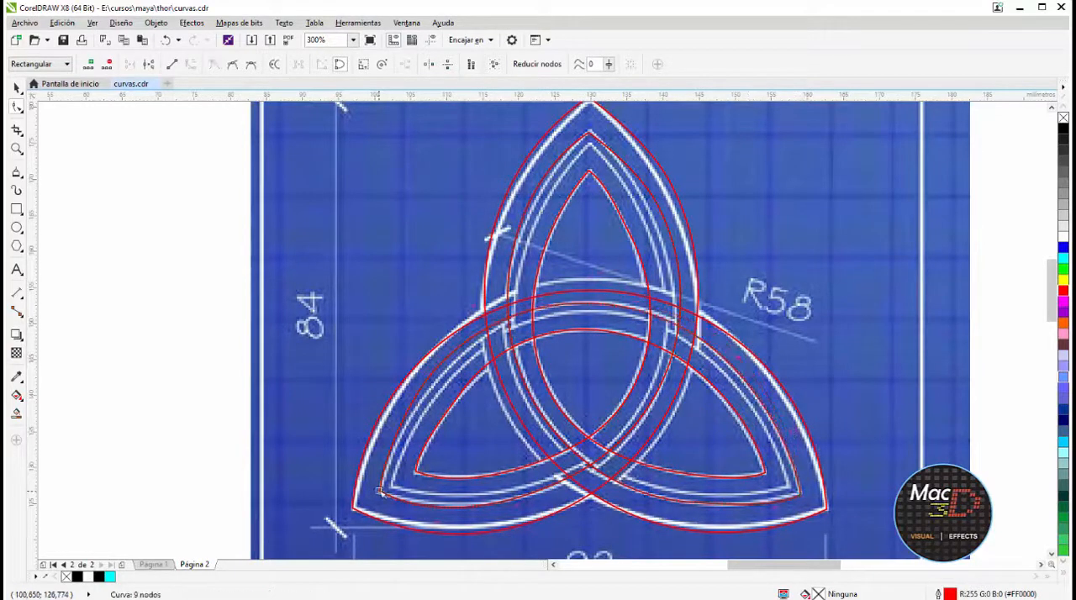
pyautogui.moveTo(404, 418); pyautogui.dragTo(422, 396)
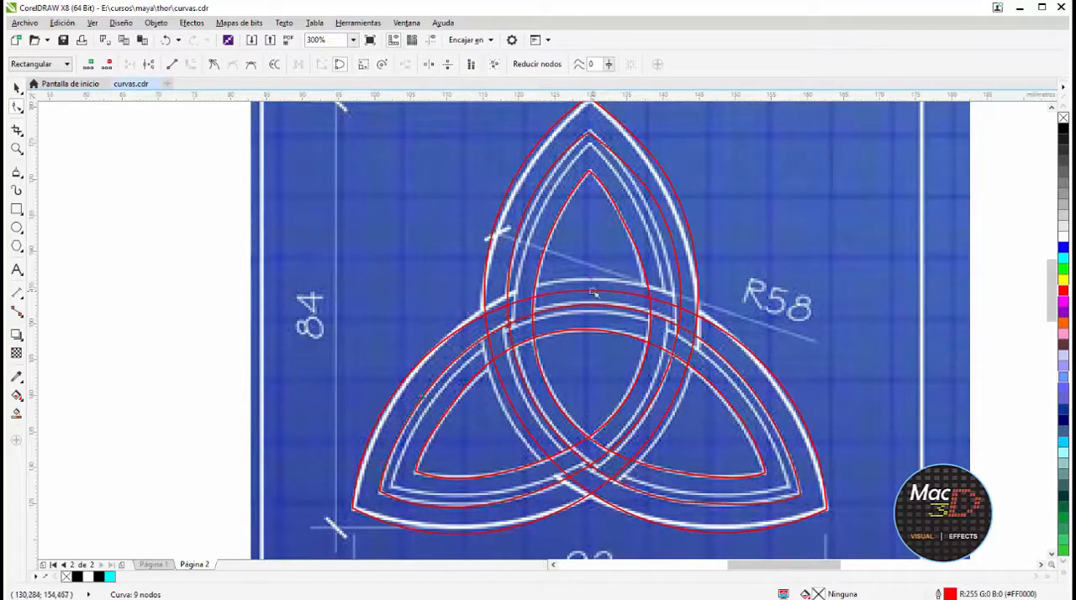
# Fit the outer curve's arch and sides to the blueprint and adjust both sides of the second curve's upper lobe
pyautogui.moveTo(592, 291); pyautogui.dragTo(593, 279)
pyautogui.moveTo(499, 383); pyautogui.dragTo(494, 386)
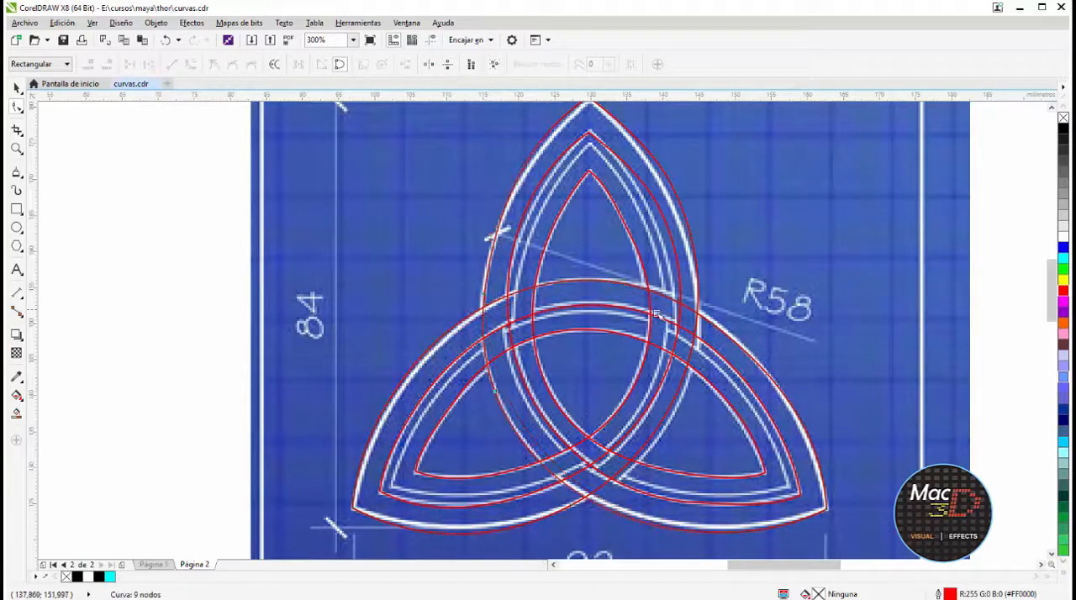
pyautogui.moveTo(672, 406); pyautogui.dragTo(676, 409)
pyautogui.moveTo(620, 442); pyautogui.dragTo(673, 425)
pyautogui.moveTo(656, 205); pyautogui.dragTo(650, 206)
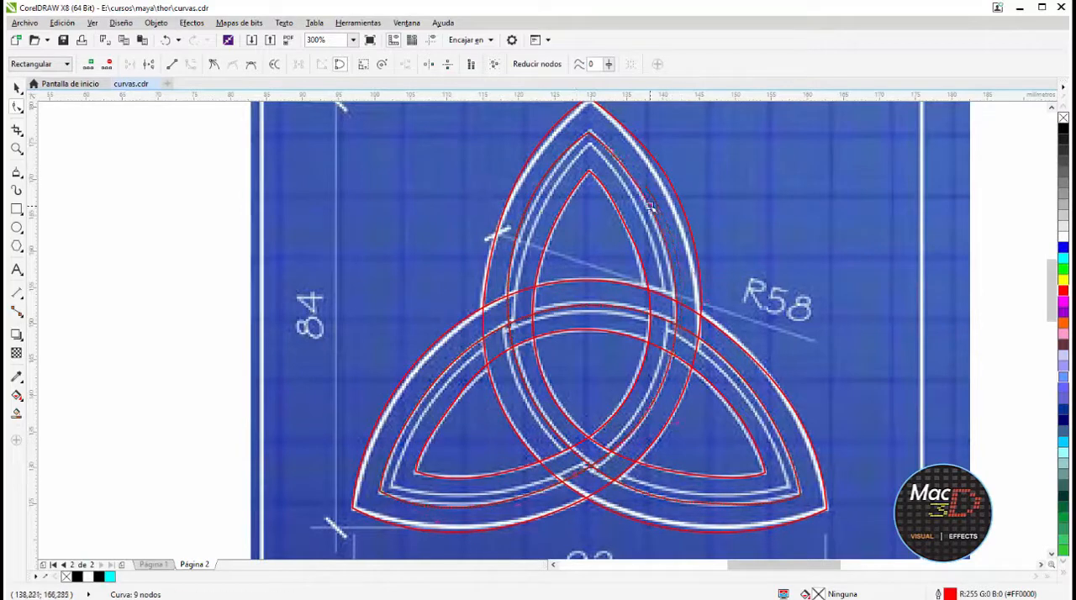
pyautogui.moveTo(538, 192); pyautogui.dragTo(530, 230)
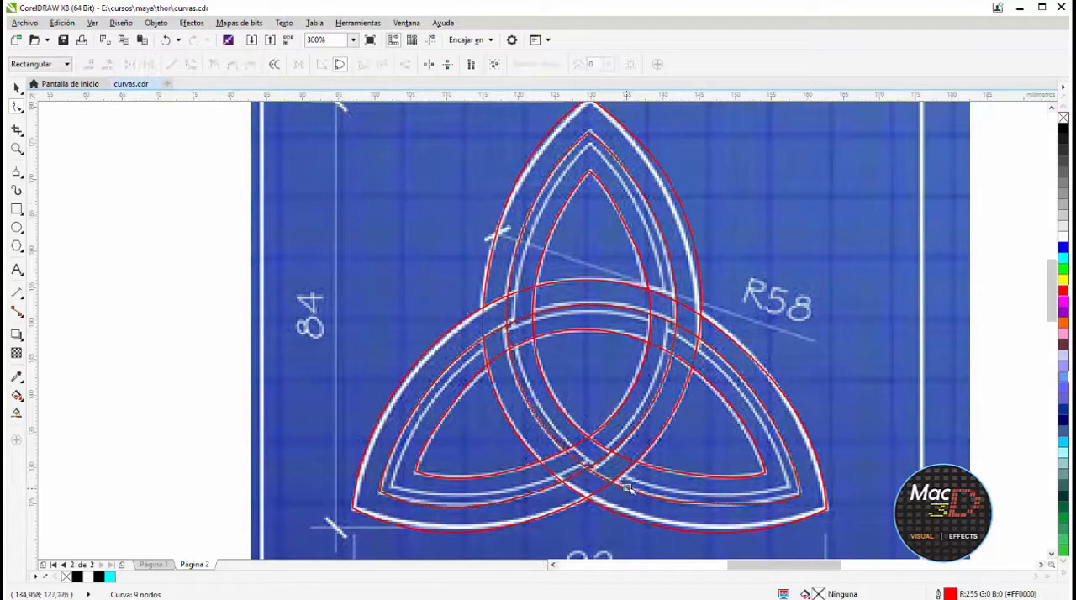
# Add a smaller copy of the second curve along the line just inside it and move all four curves clear of the blueprint
pyautogui.press('space')
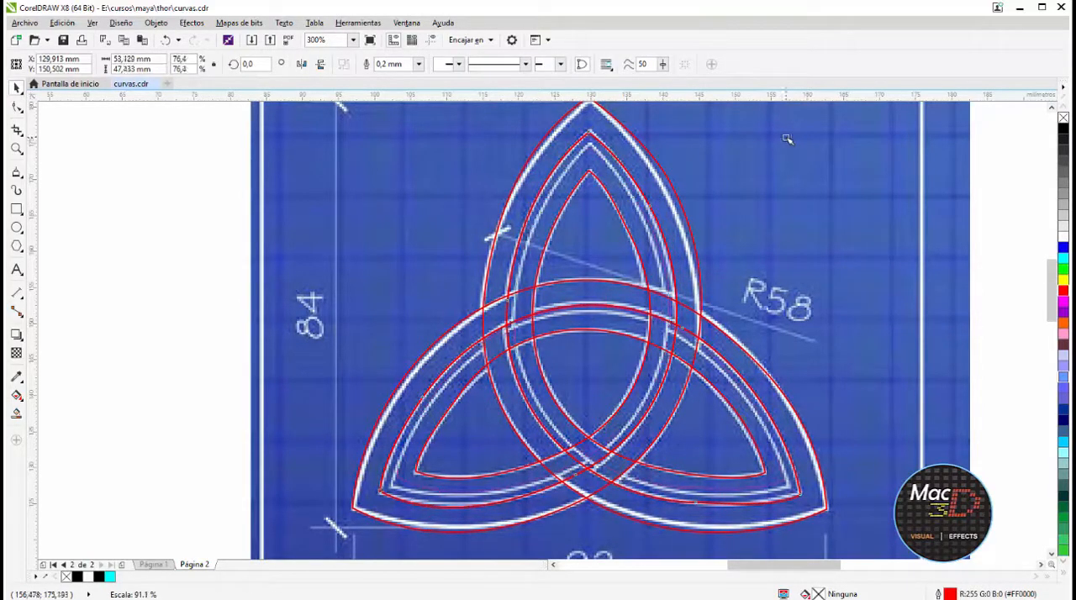
pyautogui.press('space')
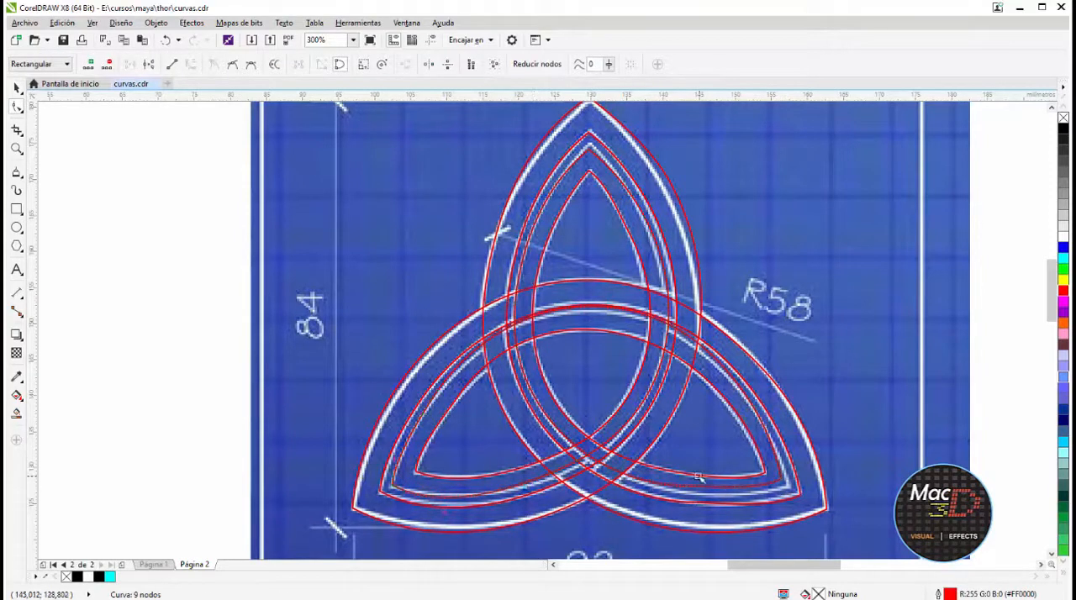
pyautogui.moveTo(598, 308); pyautogui.dragTo(595, 302)
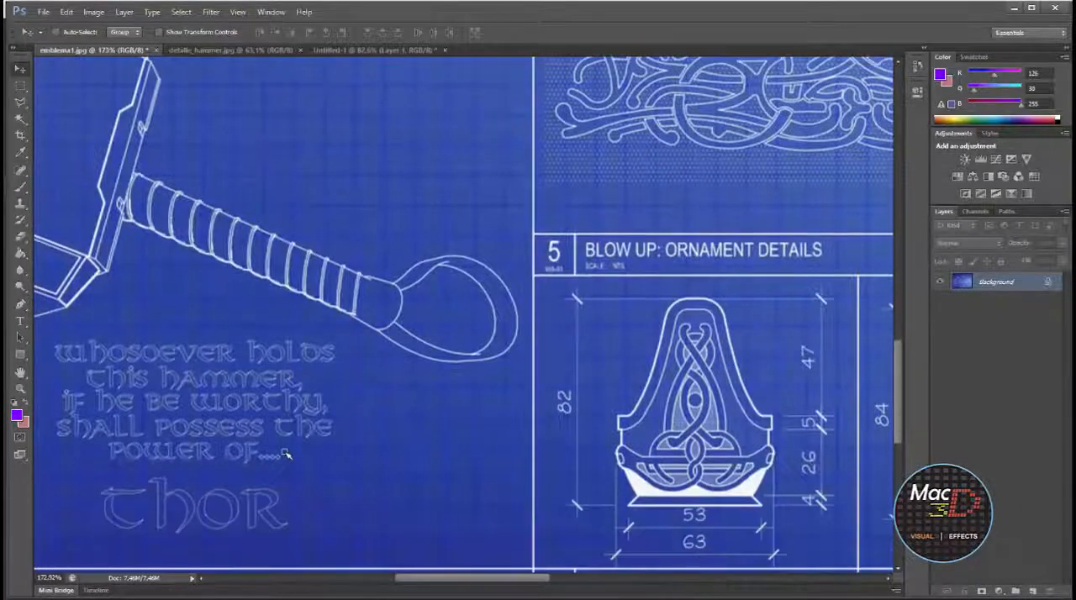
pyautogui.scroll(-1, 286, 454)
pyautogui.keyDown('alt'); pyautogui.scroll(-8, 288, 433); pyautogui.keyUp('alt')
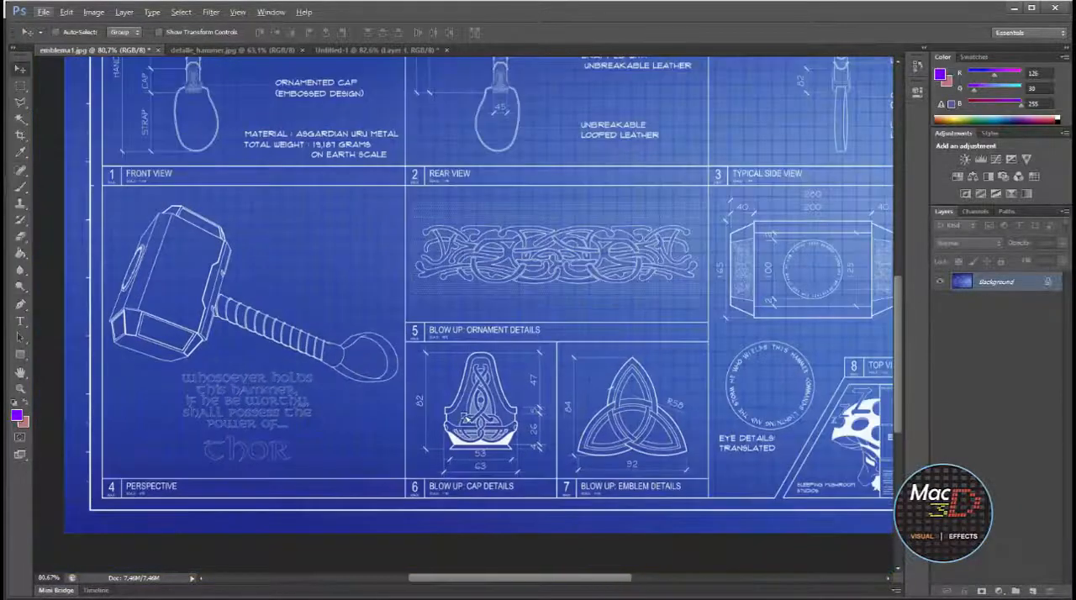
# Switch to Photoshop and crop emblema1.jpg to the lower strip containing the inscription, cap, emblem and eye details
pyautogui.click(20, 135)
pyautogui.moveTo(122, 349); pyautogui.dragTo(774, 521)
pyautogui.moveTo(795, 317); pyautogui.dragTo(825, 316)
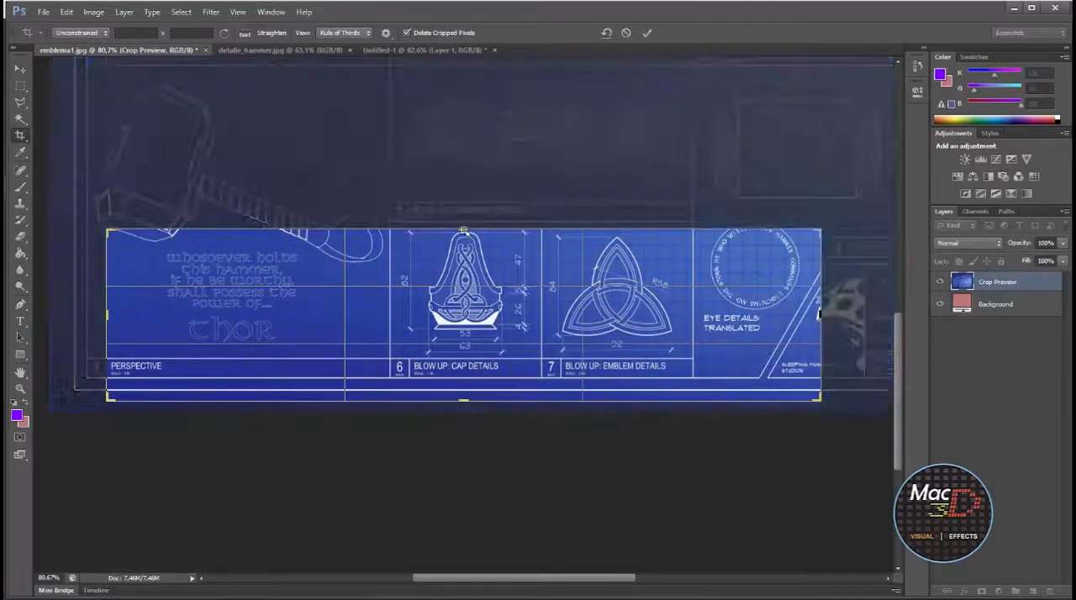
pyautogui.moveTo(464, 231); pyautogui.dragTo(464, 206)
pyautogui.press('Return')
# Save the cropped blueprint under a new name as a high-quality, baseline optimized JPEG in the thor folder
pyautogui.click(42, 11)
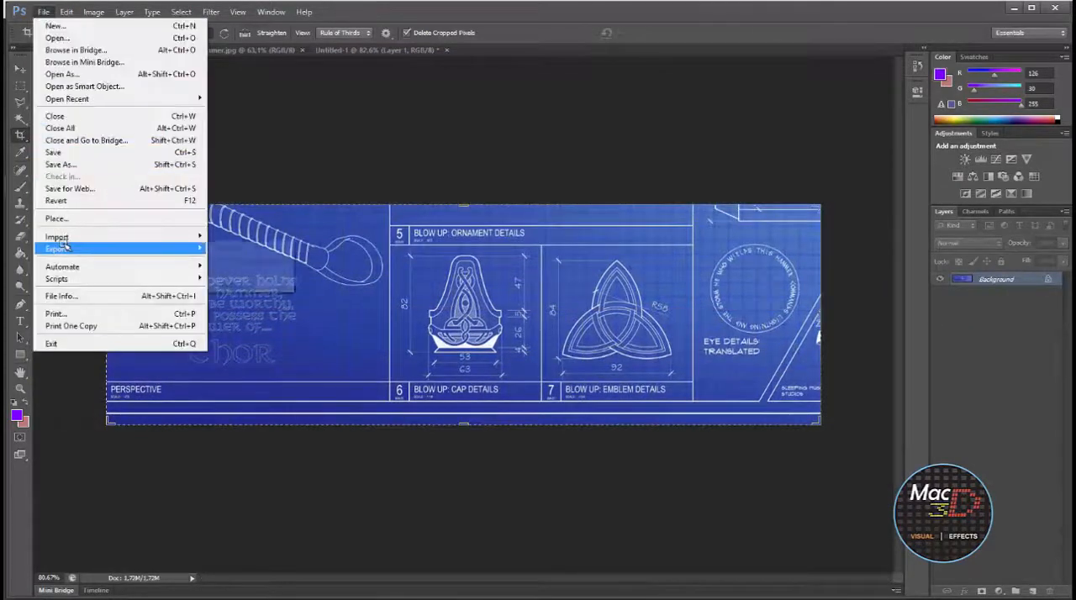
pyautogui.click(84, 164)
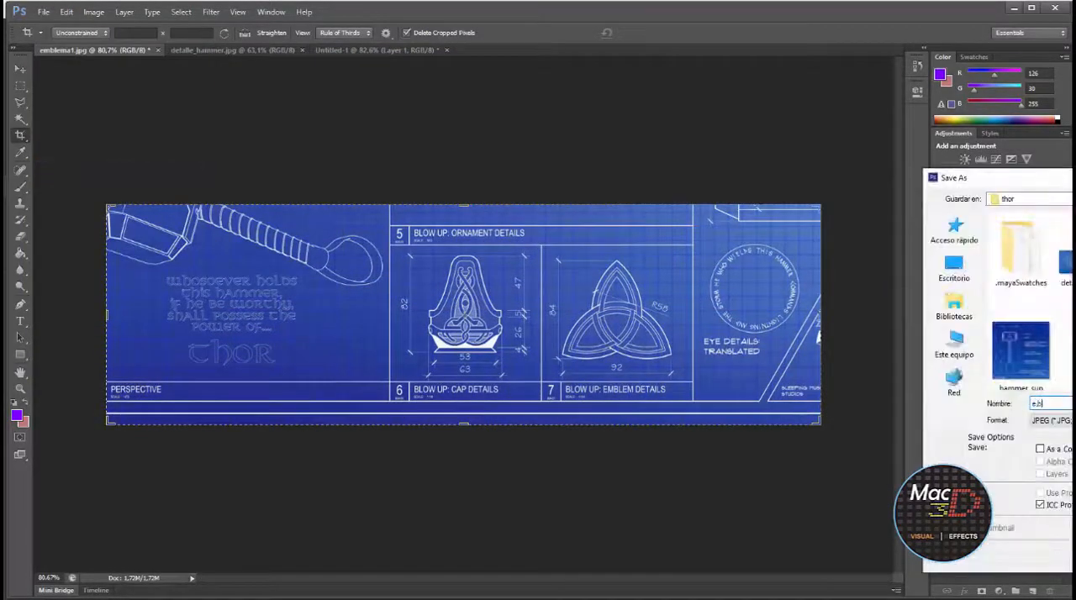
pyautogui.press('Return')
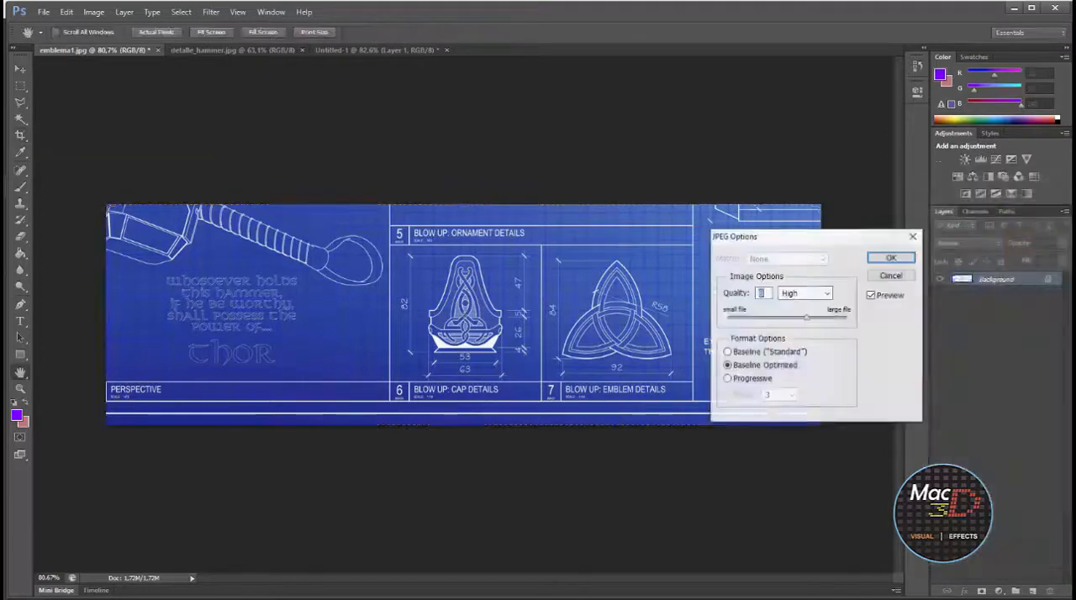
pyautogui.press('Return')
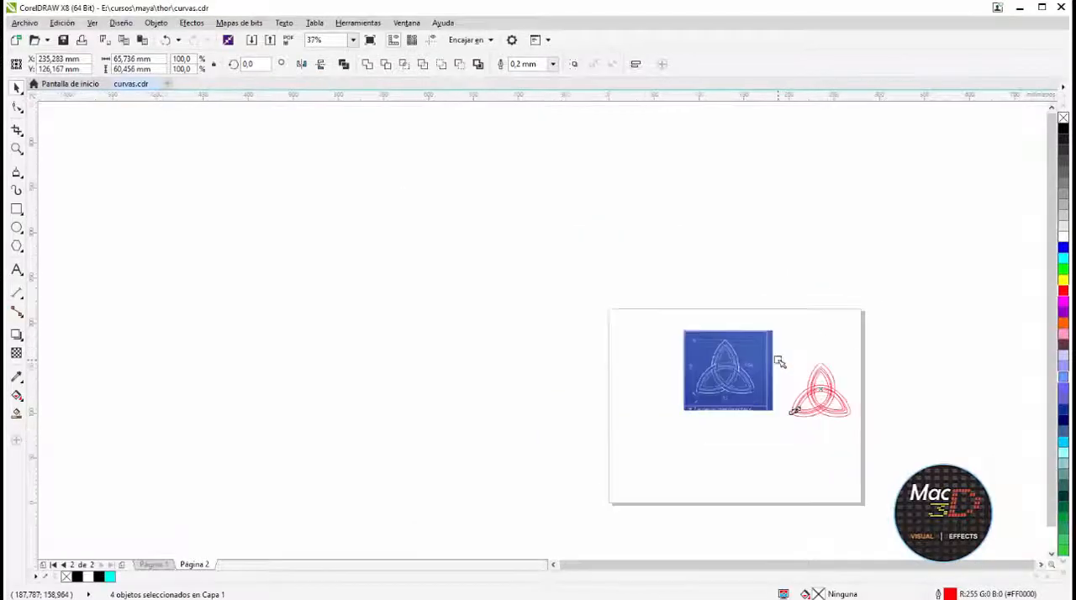
# Place the cropped blueprint strip on CorelDRAW's page 2 and move the emblem image and traced curves up out of the way
pyautogui.moveTo(779, 362); pyautogui.dragTo(784, 373, button='middle')
pyautogui.moveTo(1019, 277); pyautogui.dragTo(735, 459)
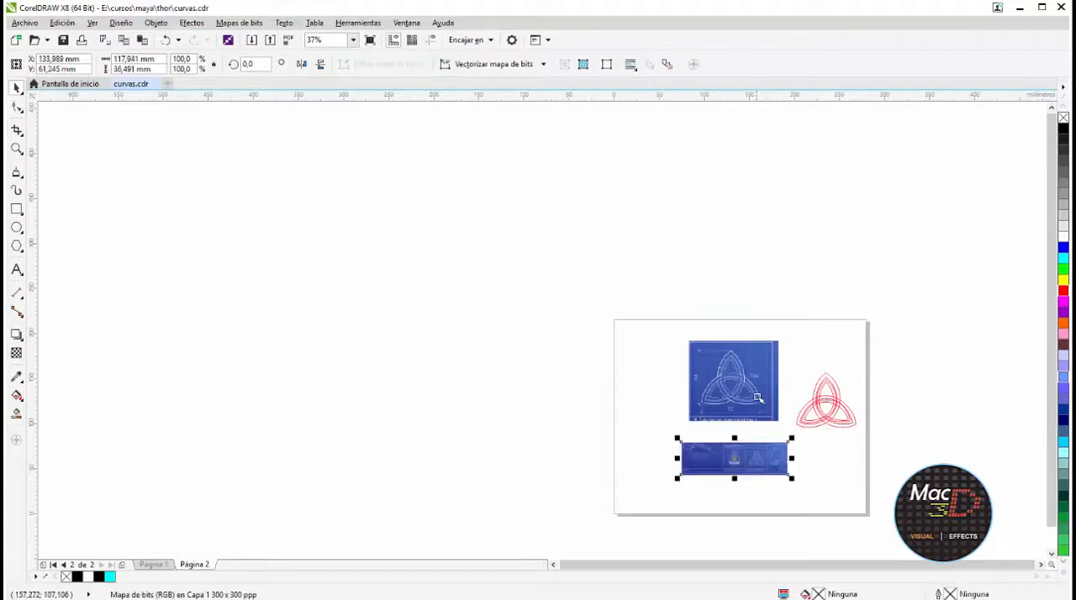
pyautogui.moveTo(759, 385); pyautogui.dragTo(751, 278)
pyautogui.moveTo(870, 371); pyautogui.dragTo(818, 320)
# Add 24 pt Arial artistic text beside the blueprint inscription, on three lines: "whosoever holds", "this hammer," and "if he be worthy,"
pyautogui.scroll(3, 775, 471)
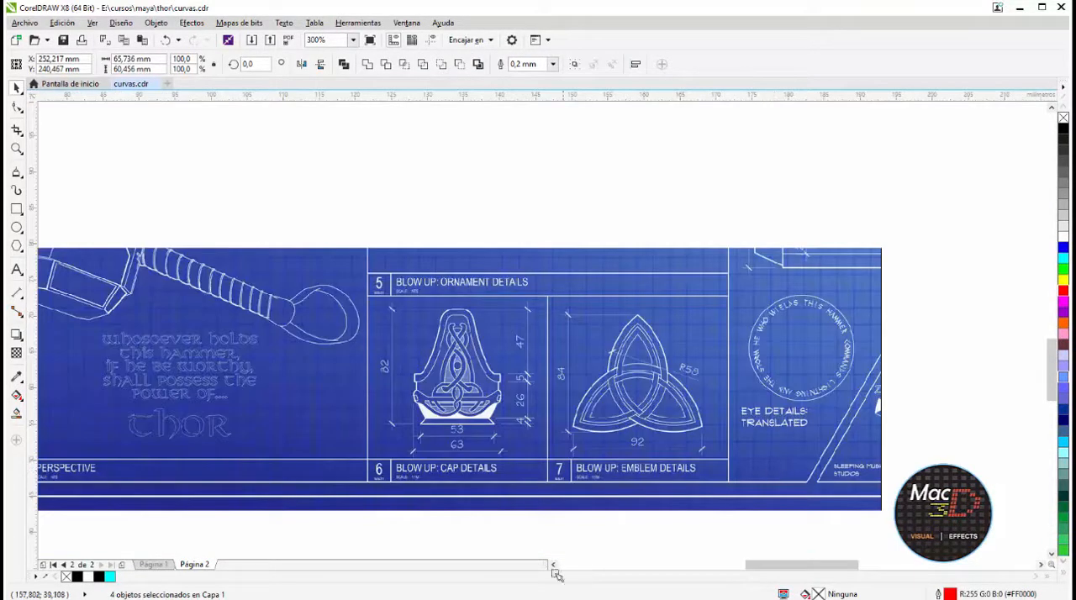
pyautogui.moveTo(765, 565); pyautogui.dragTo(722, 565)
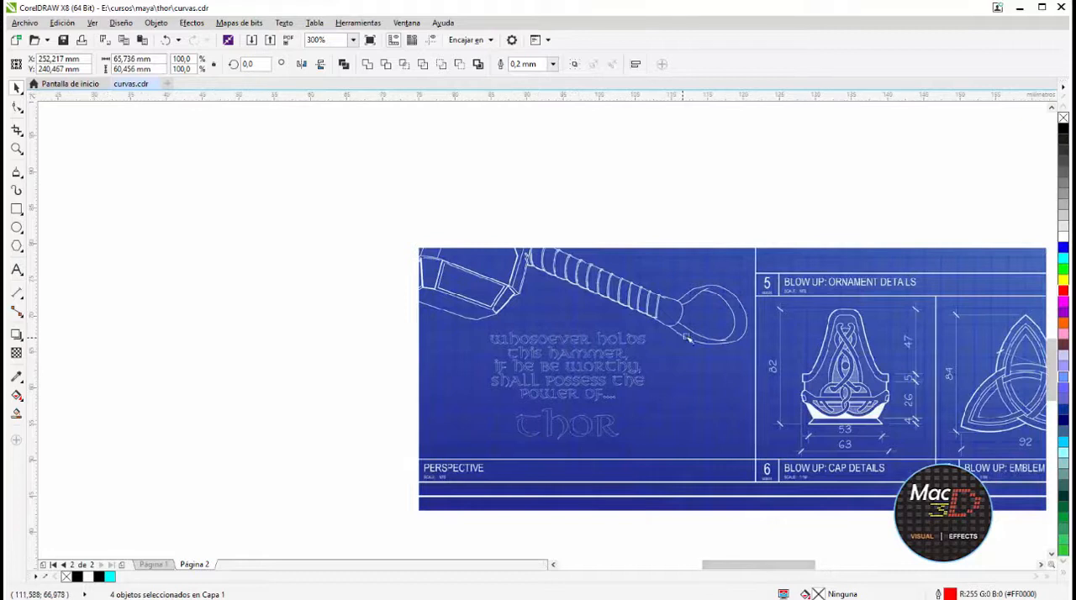
pyautogui.click(16, 270)
pyautogui.click(180, 270)
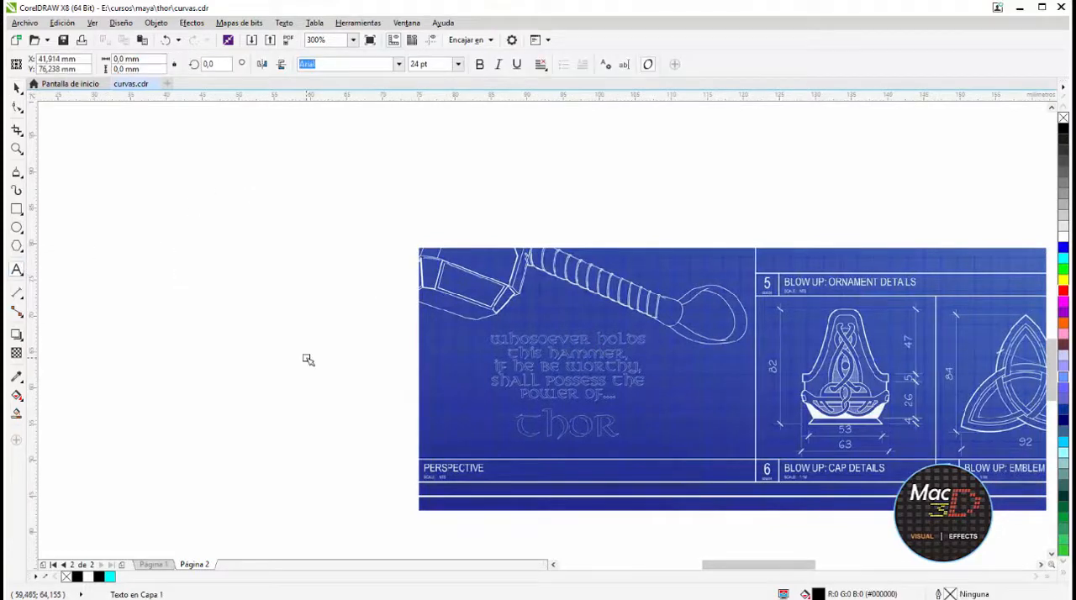
pyautogui.write('whos')
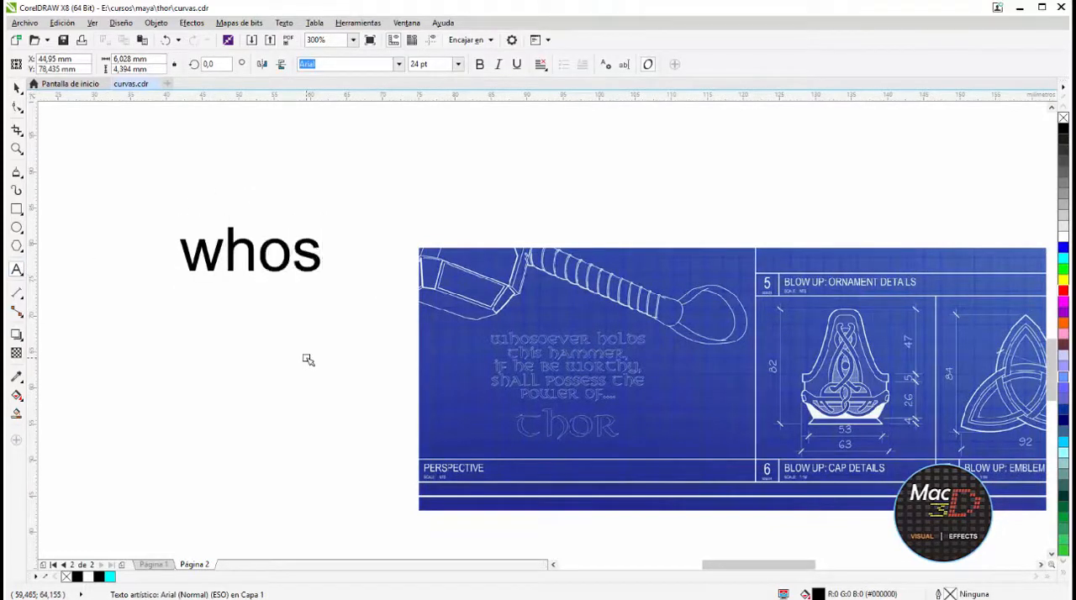
pyautogui.write('oever holds')
pyautogui.press('Return')
pyautogui.write('t')
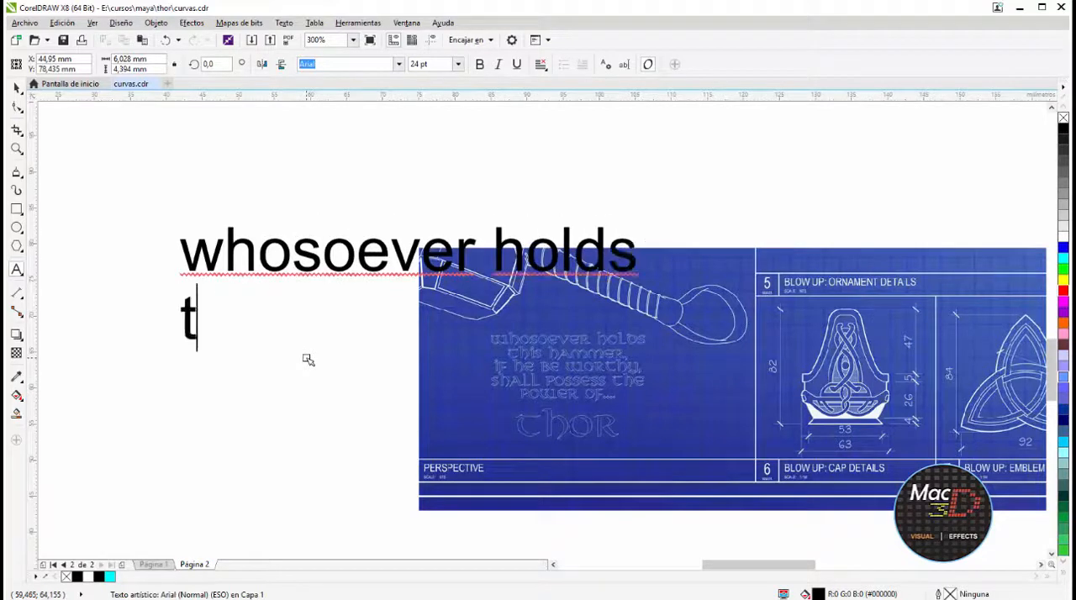
pyautogui.write('his hammer,')
pyautogui.press('Return')
pyautogui.write('if he be')
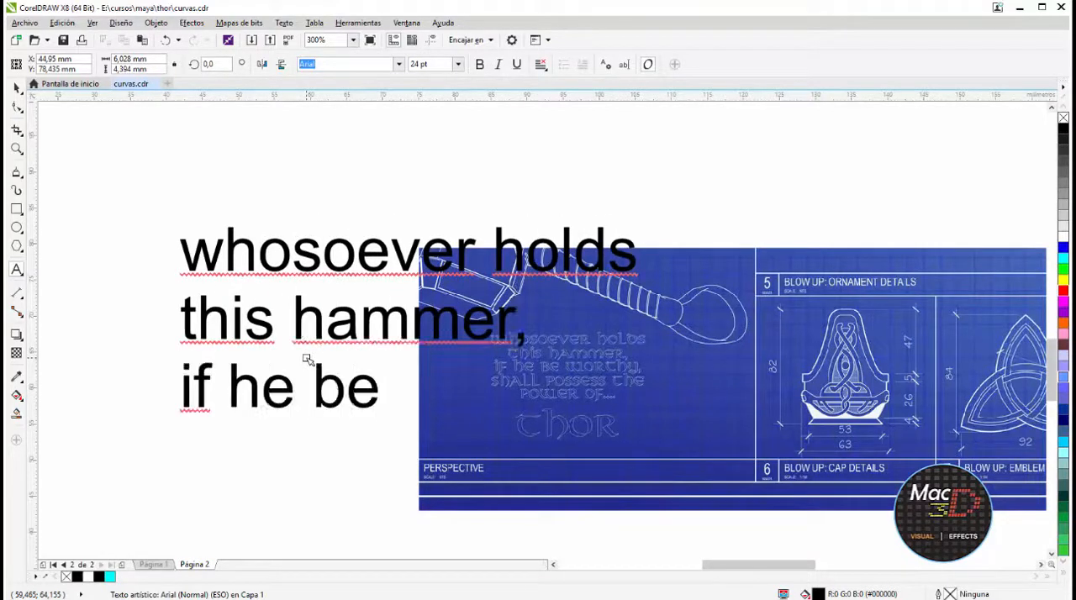
pyautogui.write(' worthy,')
pyautogui.press('Return')
pyautogui.hotkey('ctrl', 'space')
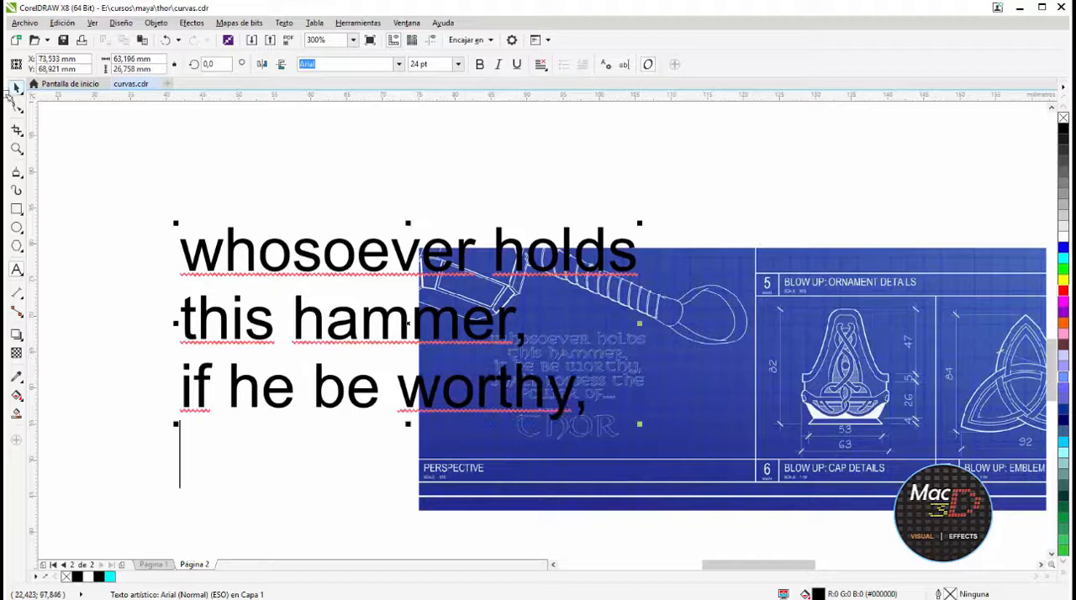
# Shift the inscription text block up and complete it with the lines "shall possess the" and "power of...."
pyautogui.moveTo(229, 231); pyautogui.dragTo(233, 161)
pyautogui.hotkey('ctrl', 'space')
pyautogui.write('shall poss')
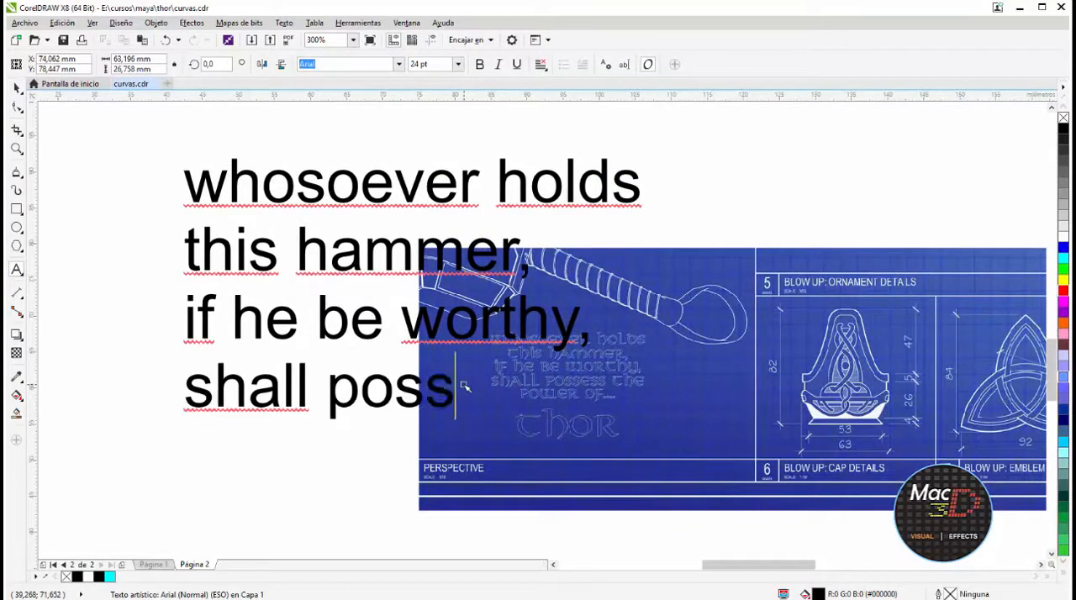
pyautogui.write('ess the')
pyautogui.press('Return')
pyautogui.write('power of...')
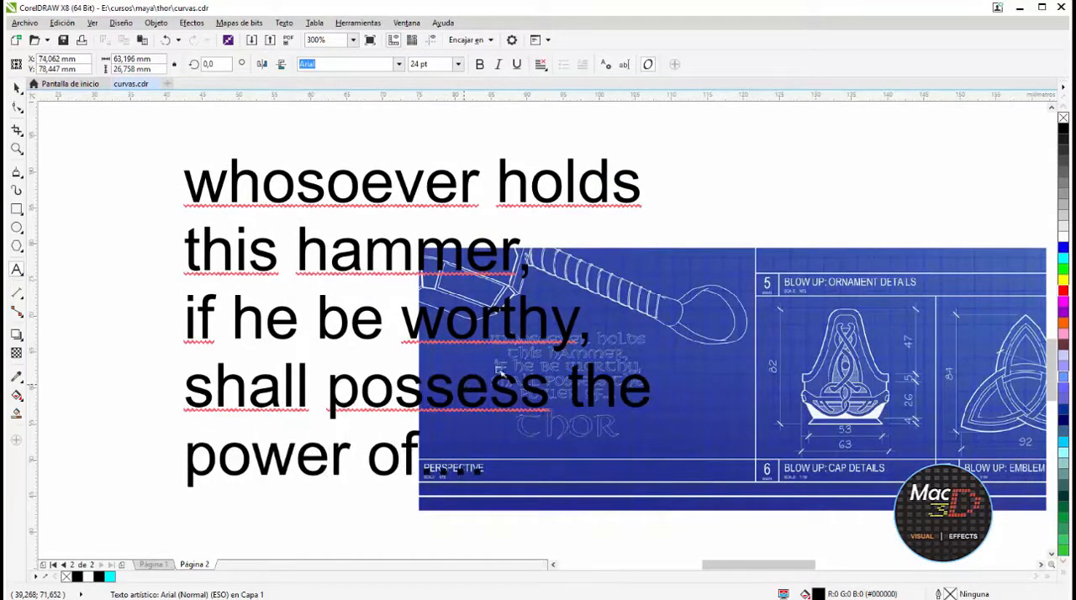
# Add a separate "thor" text, shrink the inscription block beside the blueprint, and move "thor" next to the blueprint's Thor lettering
pyautogui.click(762, 177)
pyautogui.write('thor')
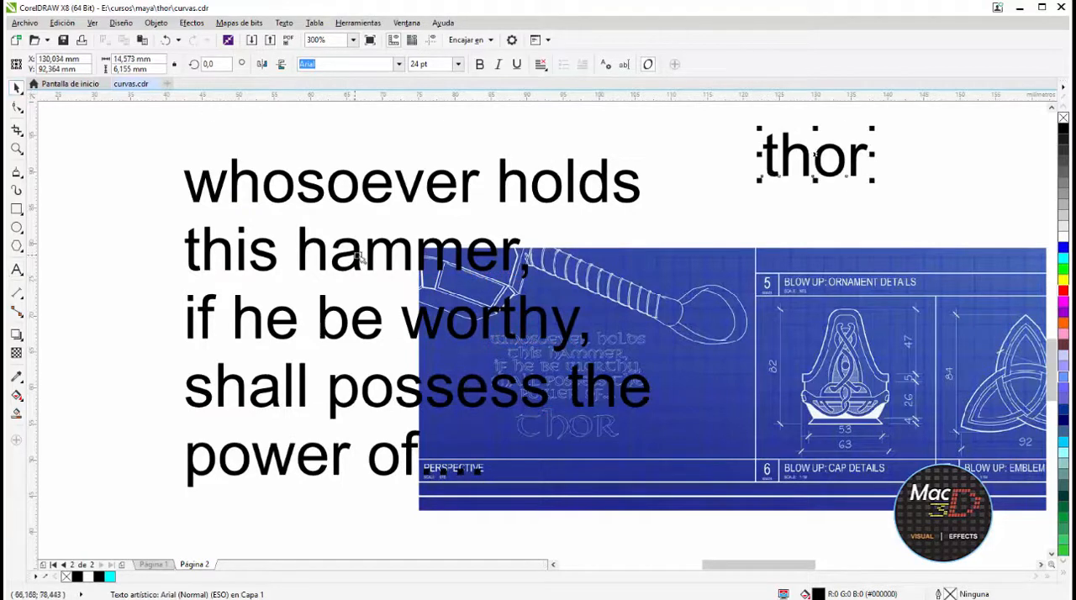
pyautogui.click(360, 257)
pyautogui.moveTo(644, 157); pyautogui.dragTo(404, 329)
pyautogui.moveTo(769, 175); pyautogui.dragTo(652, 451)
# Set the "thor" text in the Valhalla font and scale and position it over the blueprint's Thor lettering
pyautogui.click(395, 65)
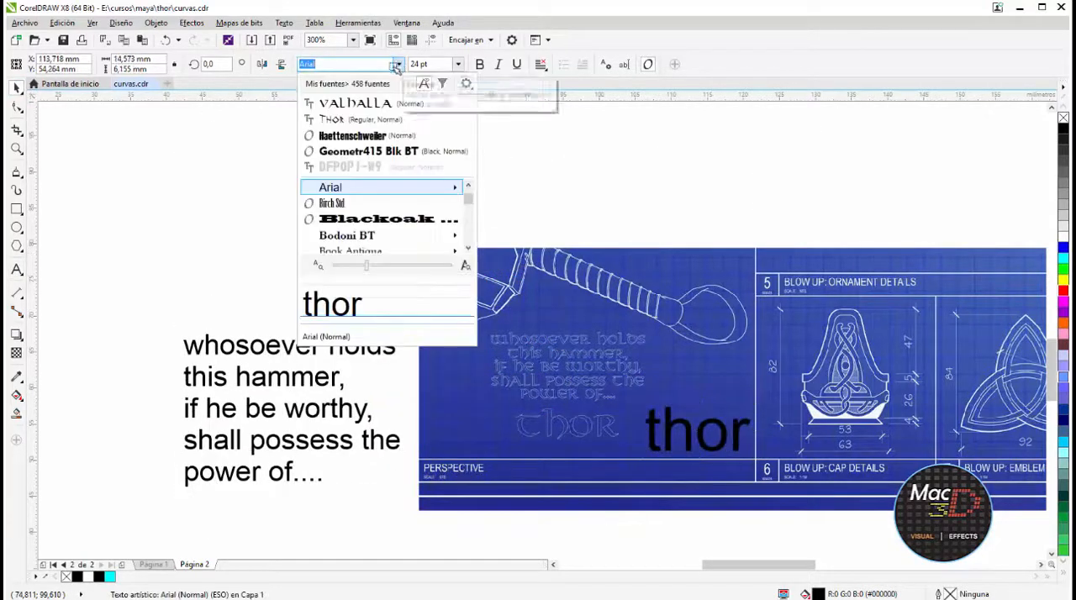
pyautogui.click(360, 102)
pyautogui.moveTo(746, 412); pyautogui.dragTo(614, 414)
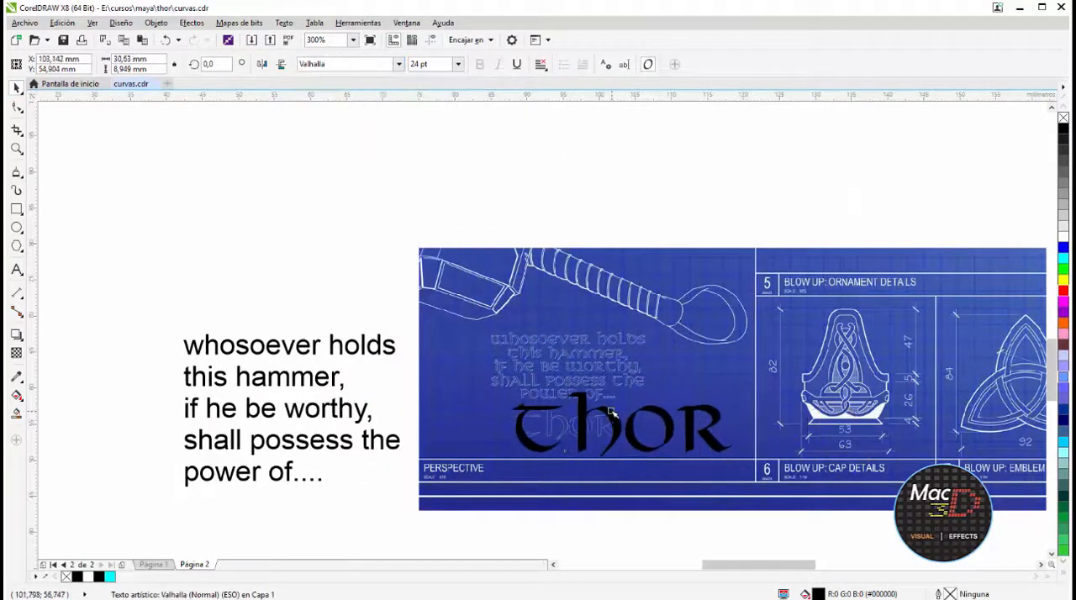
pyautogui.moveTo(739, 389); pyautogui.dragTo(622, 398)
pyautogui.moveTo(603, 433); pyautogui.dragTo(608, 417)
# Set the five-line inscription text in the Valhalla font and centre its alignment
pyautogui.click(294, 347)
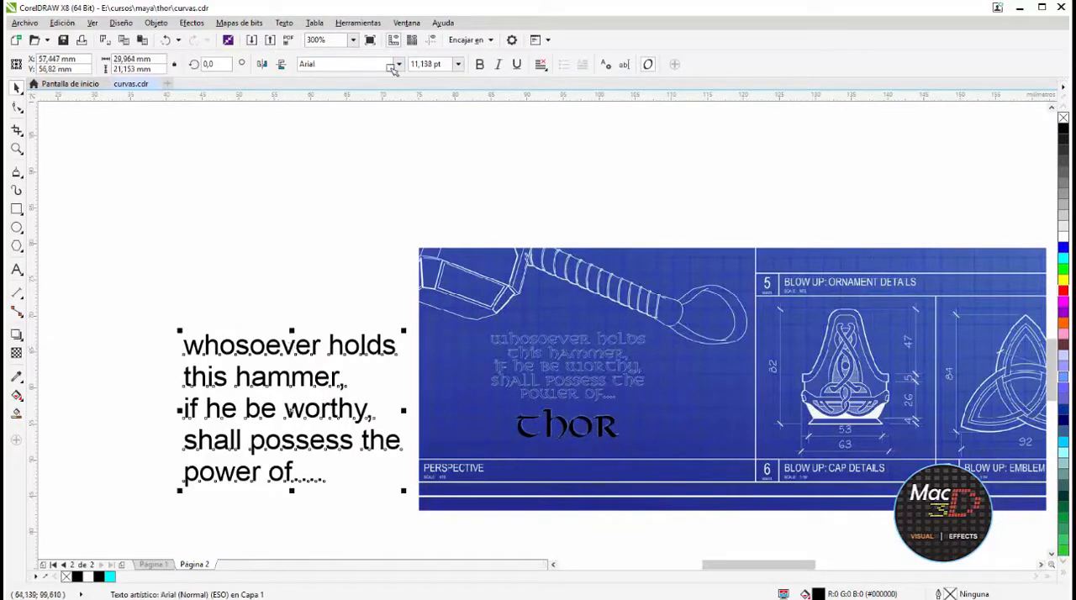
pyautogui.click(392, 68)
pyautogui.click(400, 65)
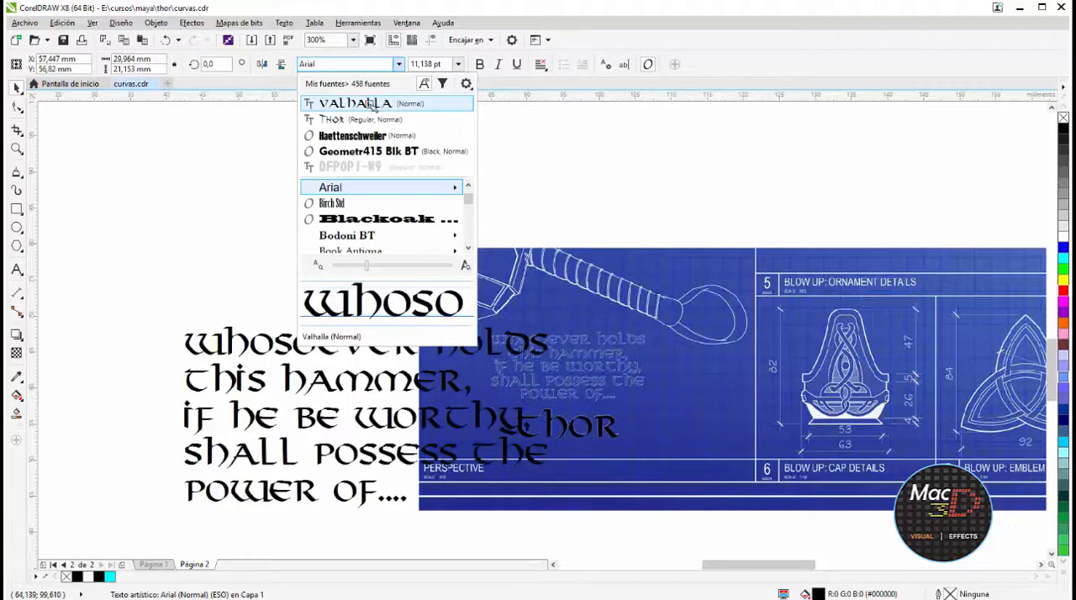
pyautogui.click(372, 101)
pyautogui.click(541, 64)
pyautogui.click(572, 108)
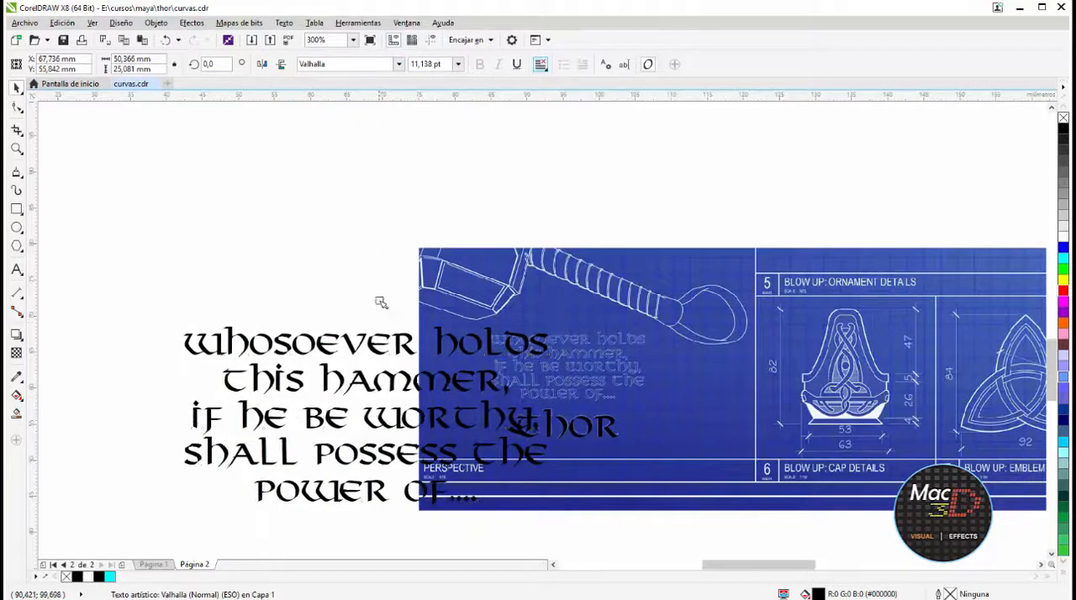
# Scale the inscription down to about 4.865 pt and position it over the blueprint's inscription, matching its width
pyautogui.moveTo(365, 417); pyautogui.dragTo(626, 360)
pyautogui.moveTo(812, 266); pyautogui.dragTo(629, 357)
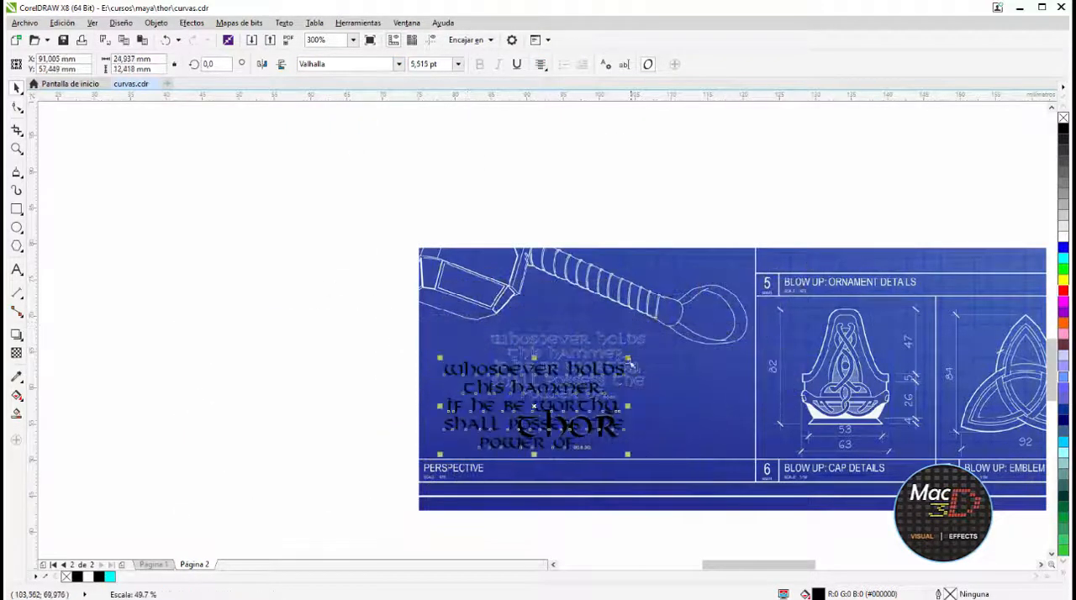
pyautogui.moveTo(445, 468); pyautogui.dragTo(424, 474)
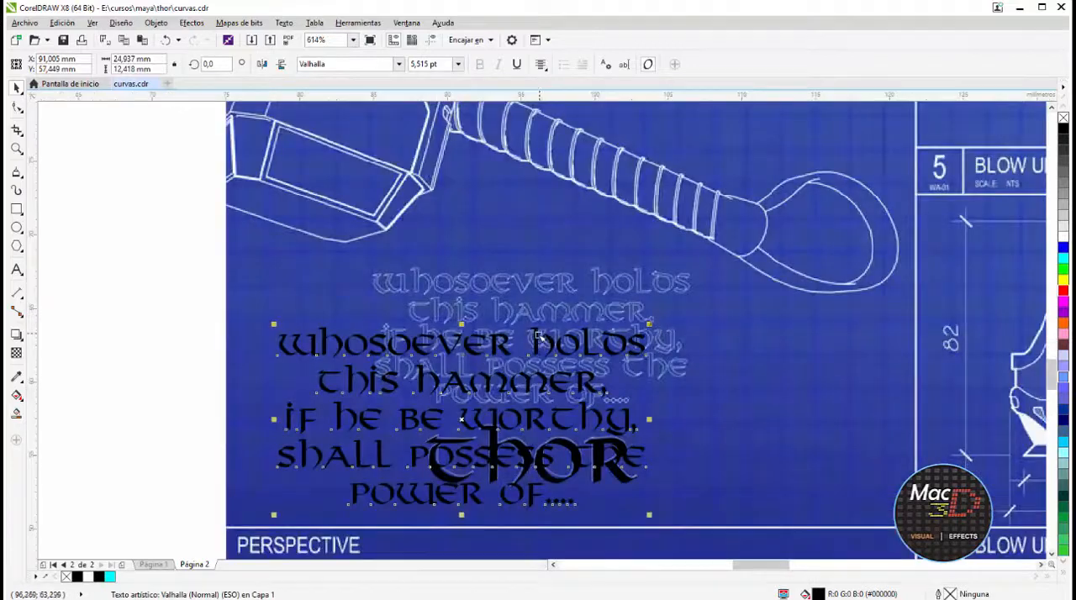
pyautogui.moveTo(539, 336); pyautogui.dragTo(621, 274)
pyautogui.moveTo(732, 261); pyautogui.dragTo(692, 270)
pyautogui.moveTo(637, 297); pyautogui.dragTo(645, 279)
# Tighten the inscription's line spacing with the Shape tool to match the blueprint's lines
pyautogui.click(26, 109)
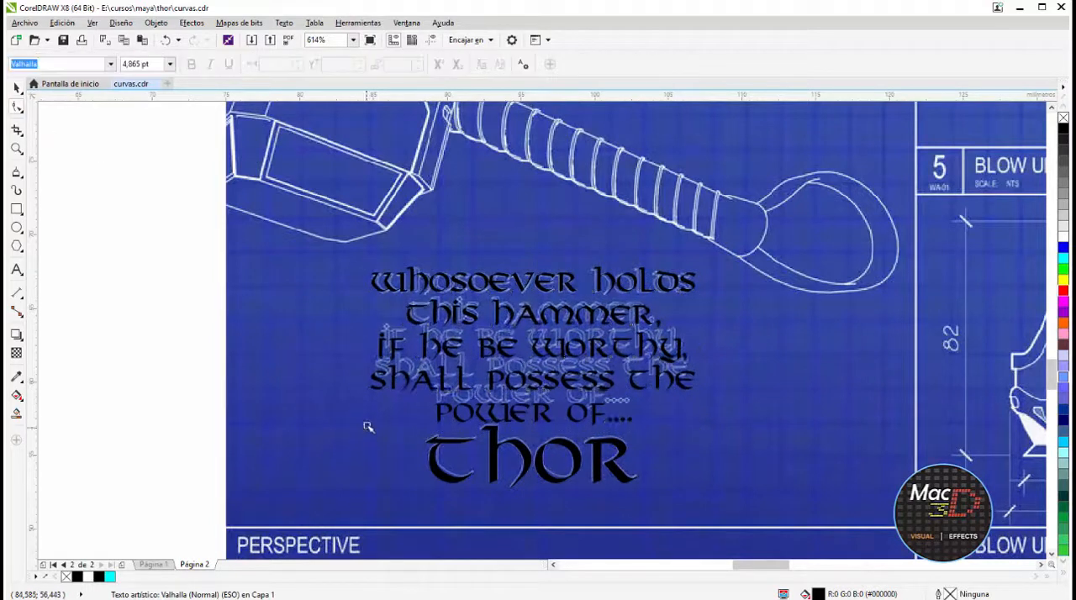
pyautogui.click(375, 406)
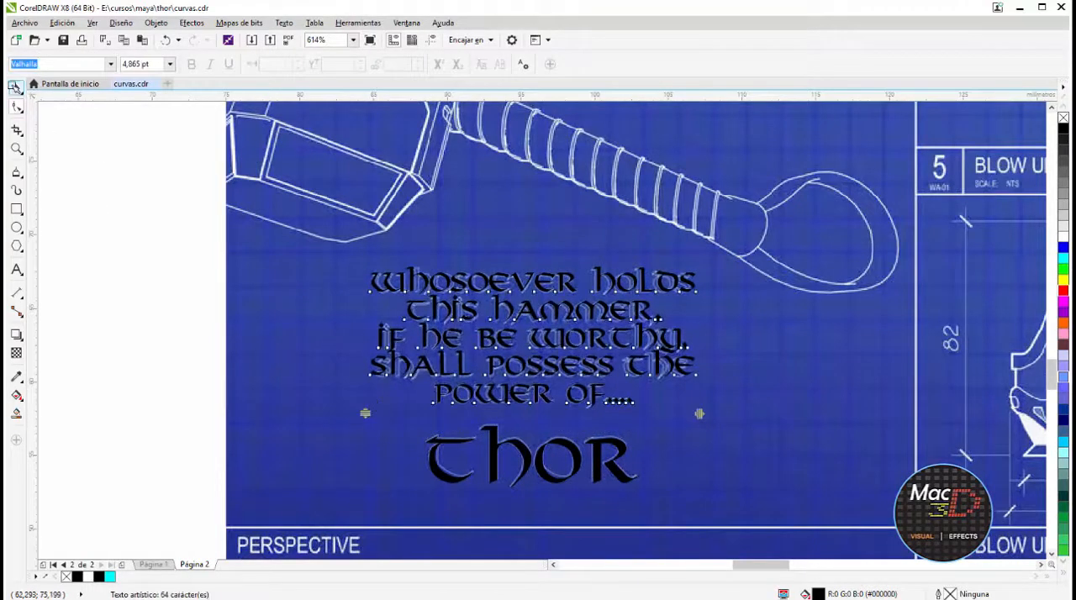
pyautogui.click(15, 87)
# Select the inscription and "thor" texts together, remove their fill and give them a black outline
pyautogui.keyDown('shift'); pyautogui.click(494, 442); pyautogui.keyUp('shift')
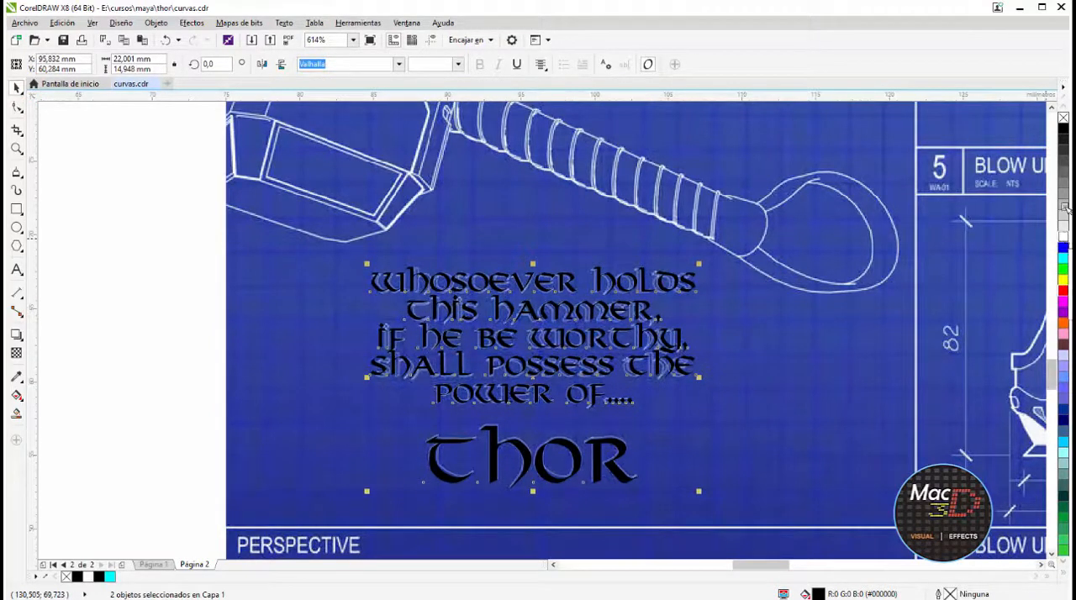
pyautogui.click(1063, 118)
pyautogui.click(1063, 128)
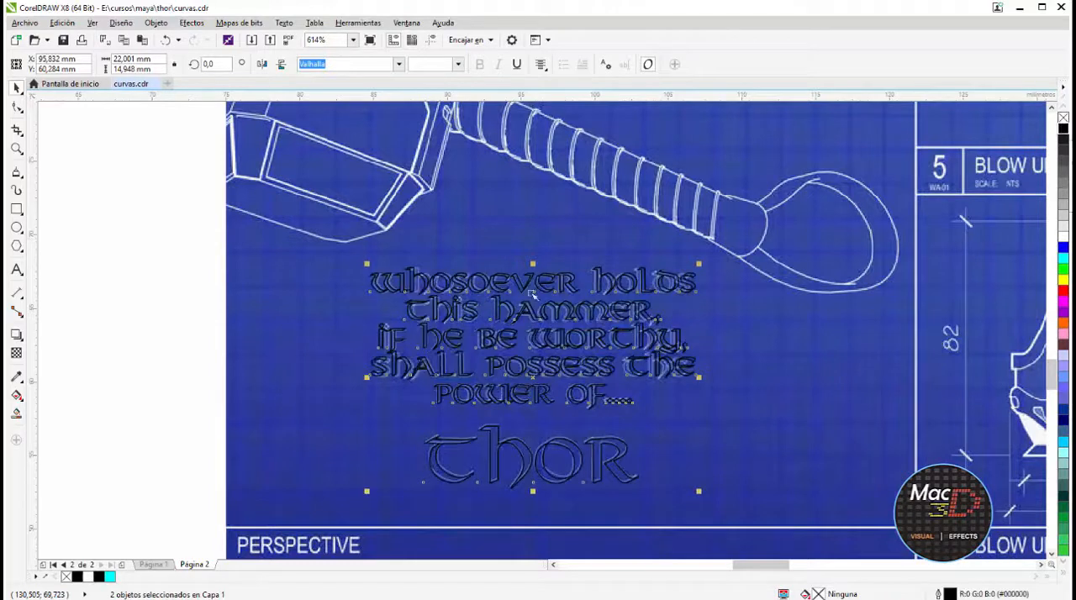
# Export only the selected texts as an EPS file named TEXTO in the thor folder
pyautogui.scroll(-2, 365, 285)
pyautogui.moveTo(232, 248); pyautogui.dragTo(557, 399)
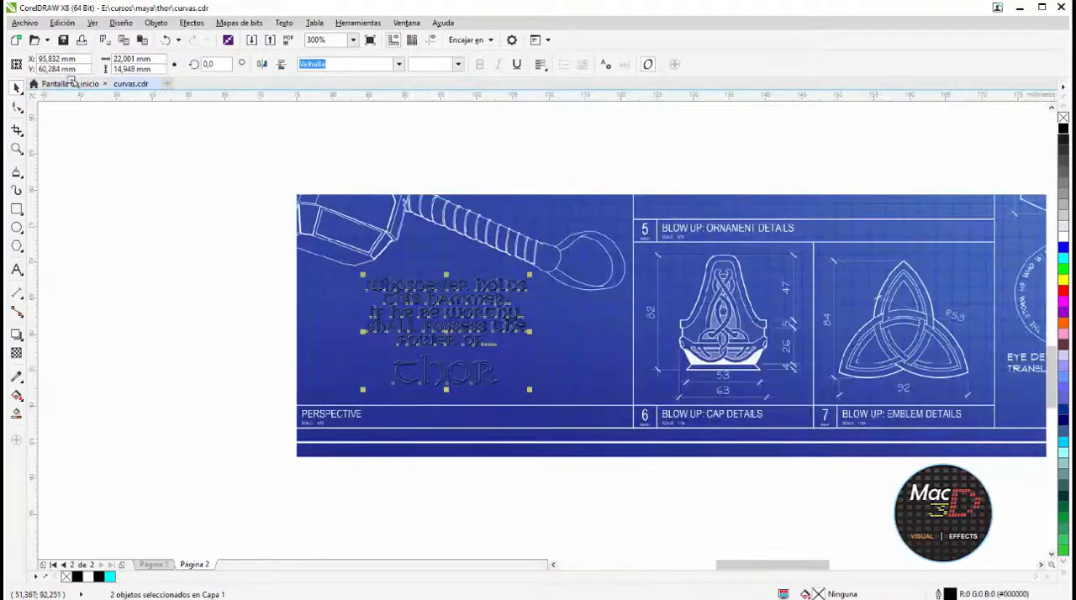
pyautogui.click(25, 23)
pyautogui.click(38, 233)
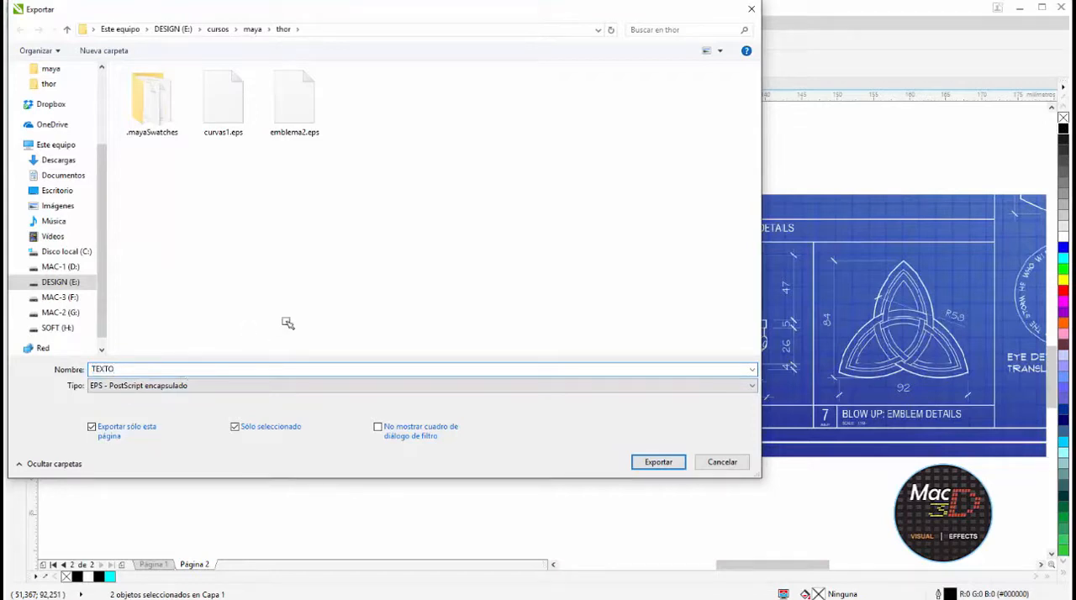
pyautogui.click(658, 462)
pyautogui.click(598, 446)
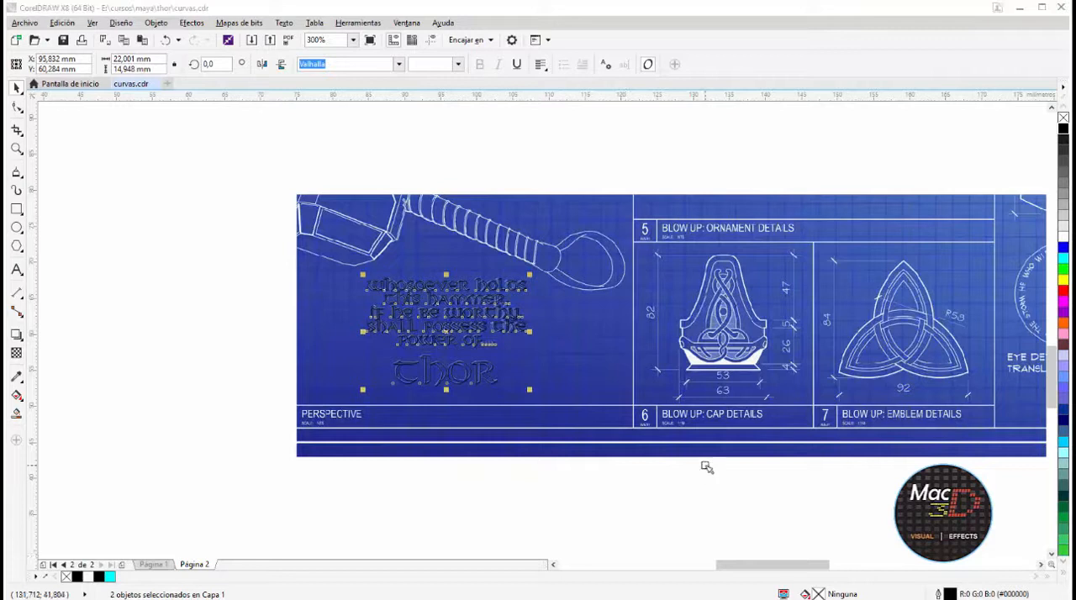
# Draw a circle about 16 mm in diameter on the empty page beside the blueprint's eye details
pyautogui.scroll(-1, 764, 361)
pyautogui.moveTo(958, 361); pyautogui.dragTo(683, 343, button='middle')
pyautogui.scroll(2, 744, 314)
pyautogui.scroll(-1, 744, 315)
pyautogui.press('F7')
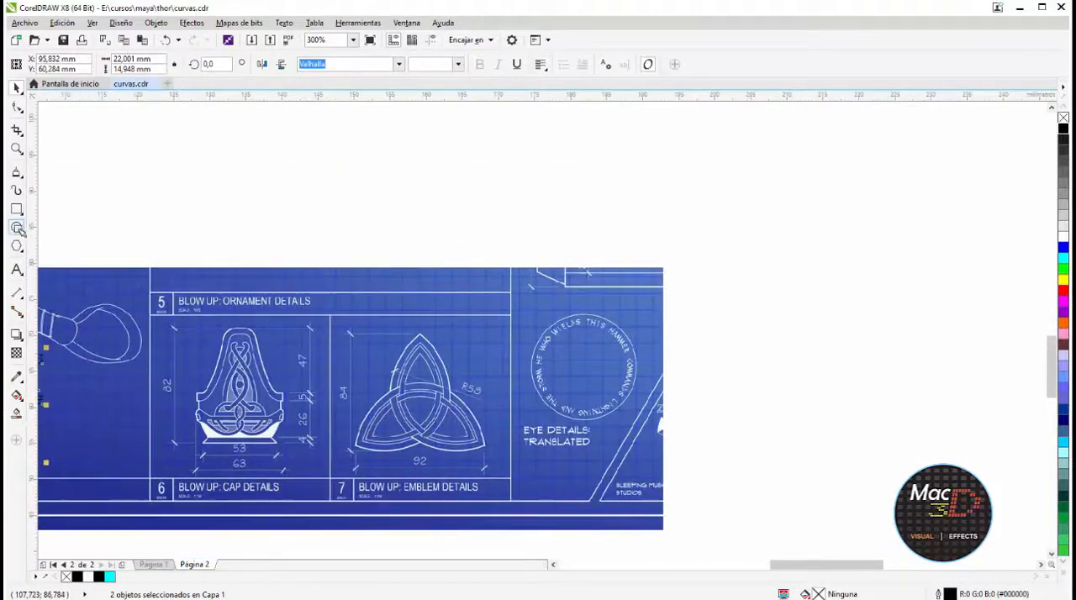
pyautogui.keyDown('ctrl'); pyautogui.moveTo(721, 312); pyautogui.dragTo(843, 435); pyautogui.keyUp('ctrl')
pyautogui.press('space')
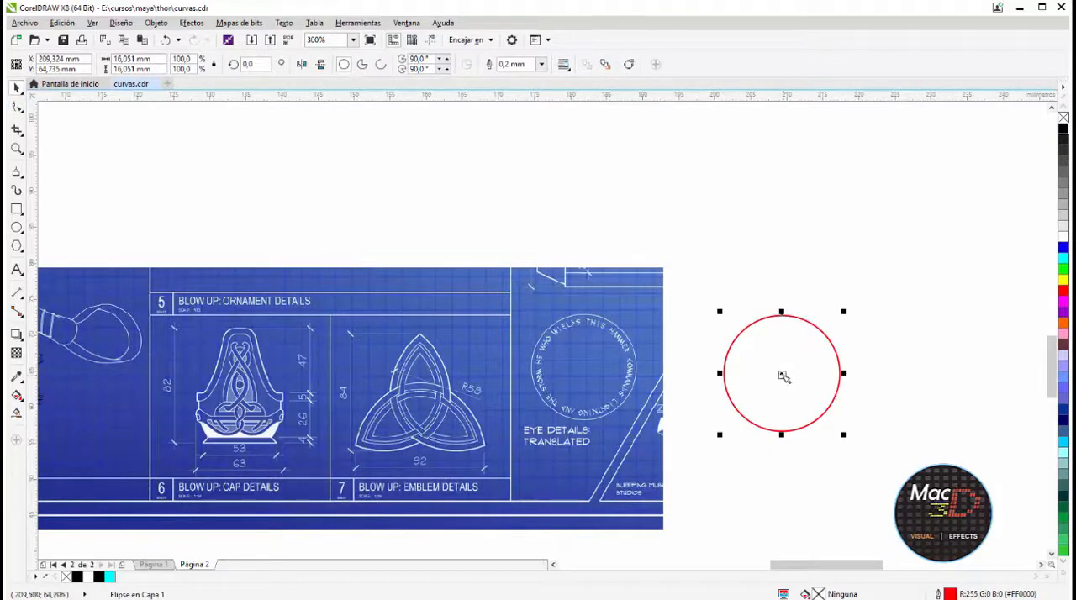
# Resize the circle over the blueprint's eye-detail ring to about 14.8 mm, and move it back out beside the blueprint
pyautogui.moveTo(784, 376); pyautogui.dragTo(587, 371)
pyautogui.keyDown('shift'); pyautogui.moveTo(647, 306); pyautogui.dragTo(638, 315); pyautogui.keyUp('shift')
pyautogui.scroll(5, 626, 371)
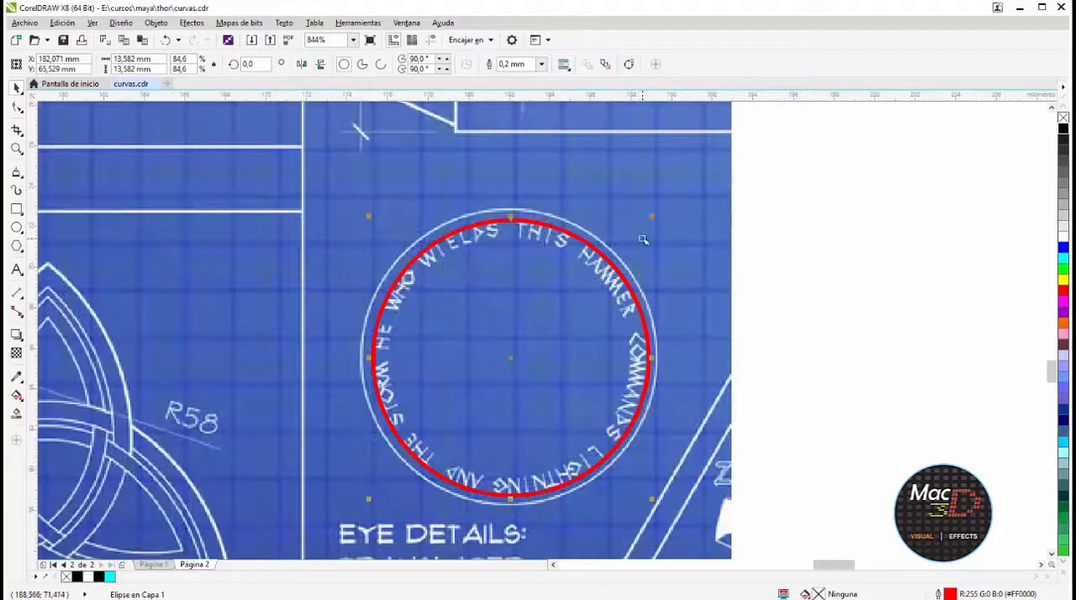
pyautogui.keyDown('shift'); pyautogui.moveTo(650, 218); pyautogui.dragTo(669, 208); pyautogui.keyUp('shift')
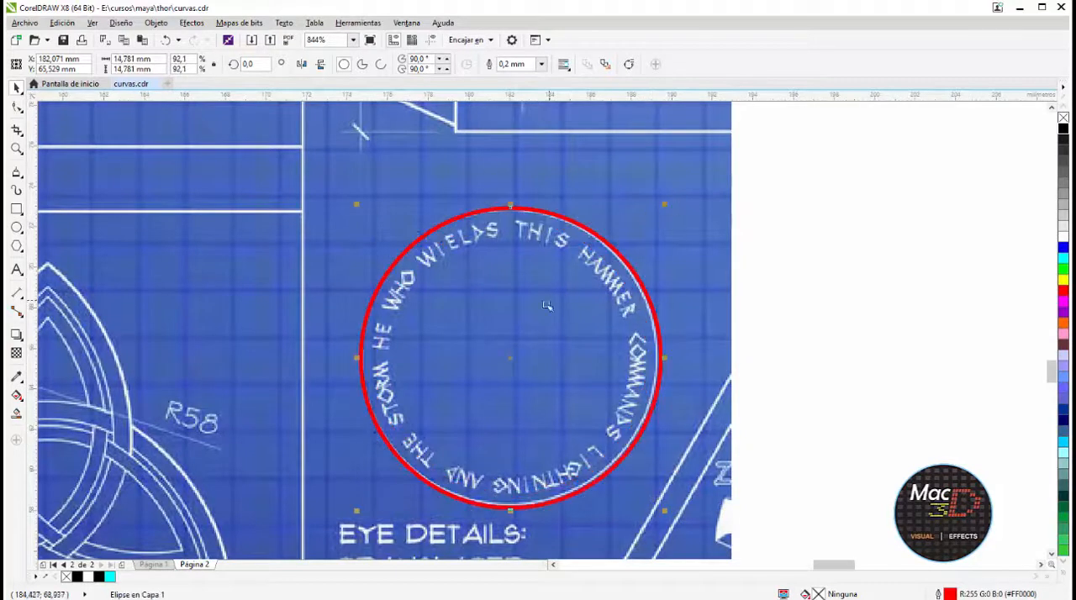
pyautogui.moveTo(547, 306); pyautogui.dragTo(934, 303)
pyautogui.scroll(-4, 933, 302)
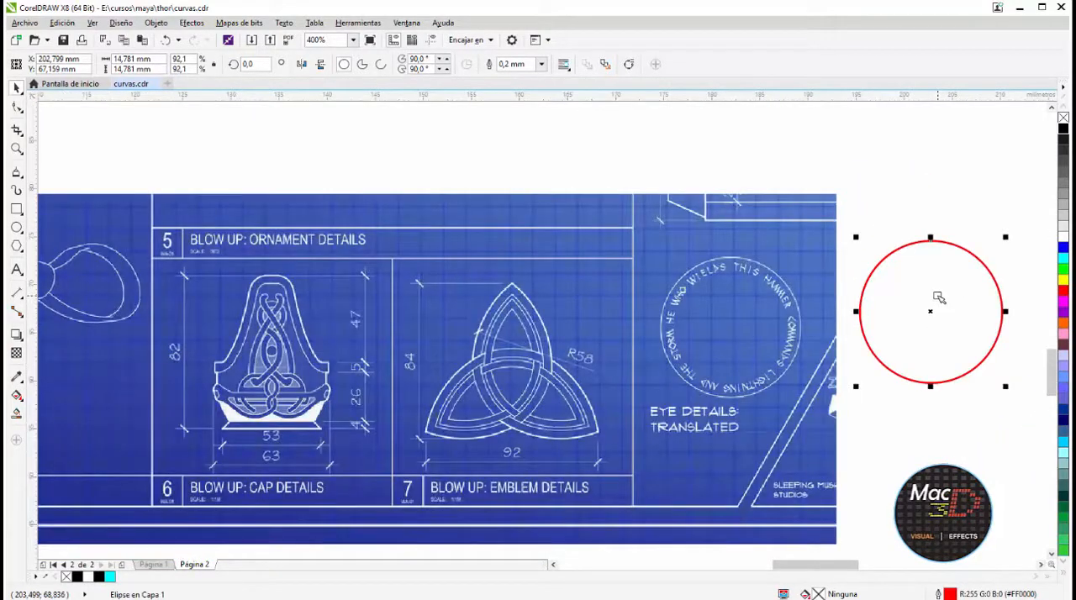
# Add the Arial text "HE WHO WIELDS THIS HAMMER COMMANDS LIGHTING AND THE STORM" above the blueprint, scaled down to 1.909 pt
pyautogui.click(16, 270)
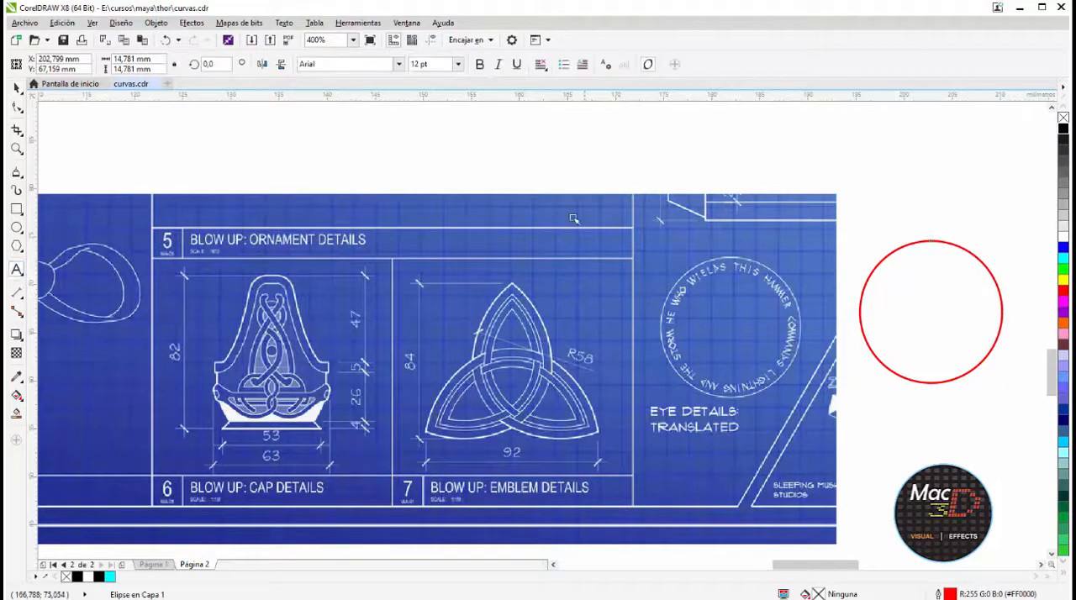
pyautogui.click(551, 178)
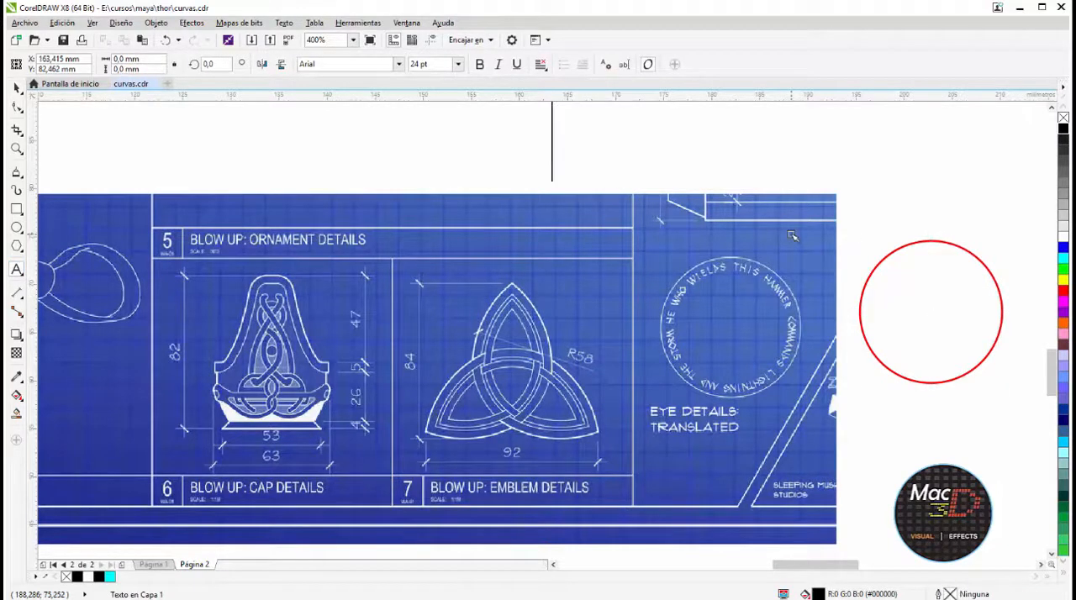
pyautogui.write('HE WHO ')
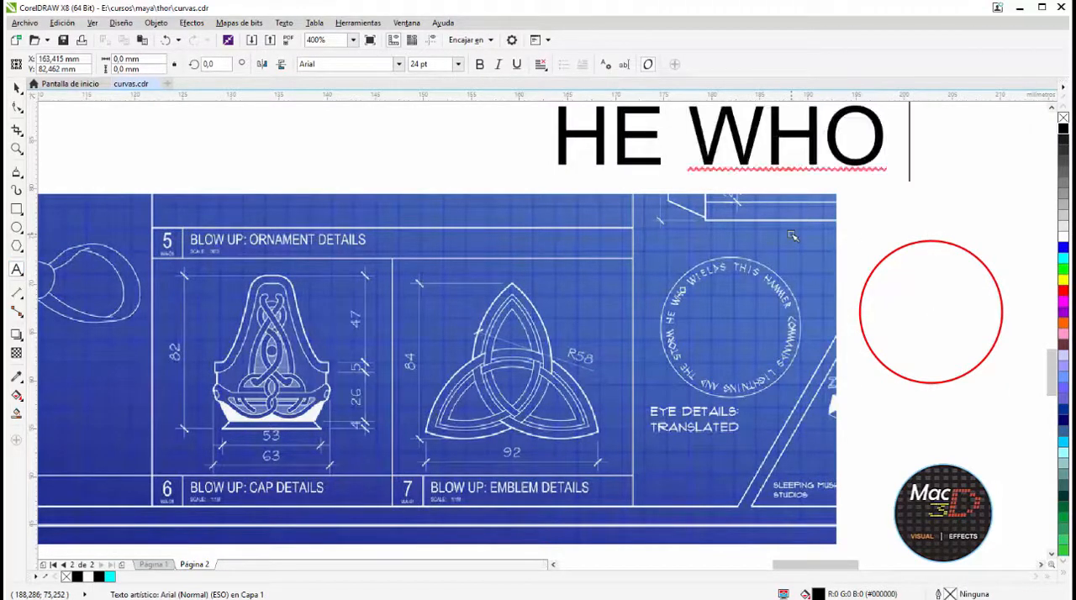
pyautogui.write('WIELDS')
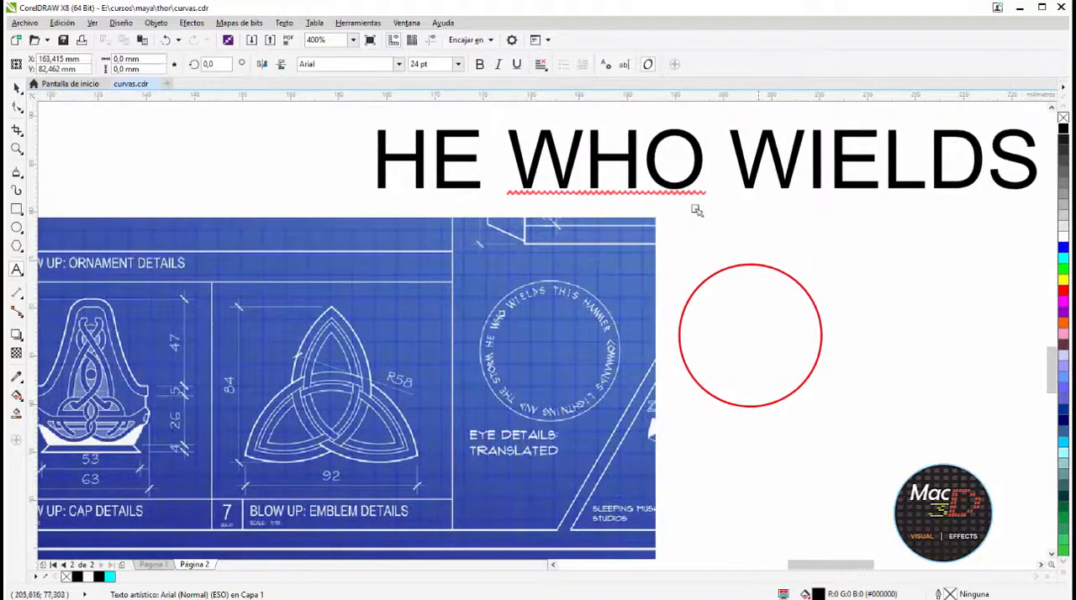
pyautogui.hotkey('ctrl', 'space')
pyautogui.moveTo(1045, 131); pyautogui.dragTo(343, 181)
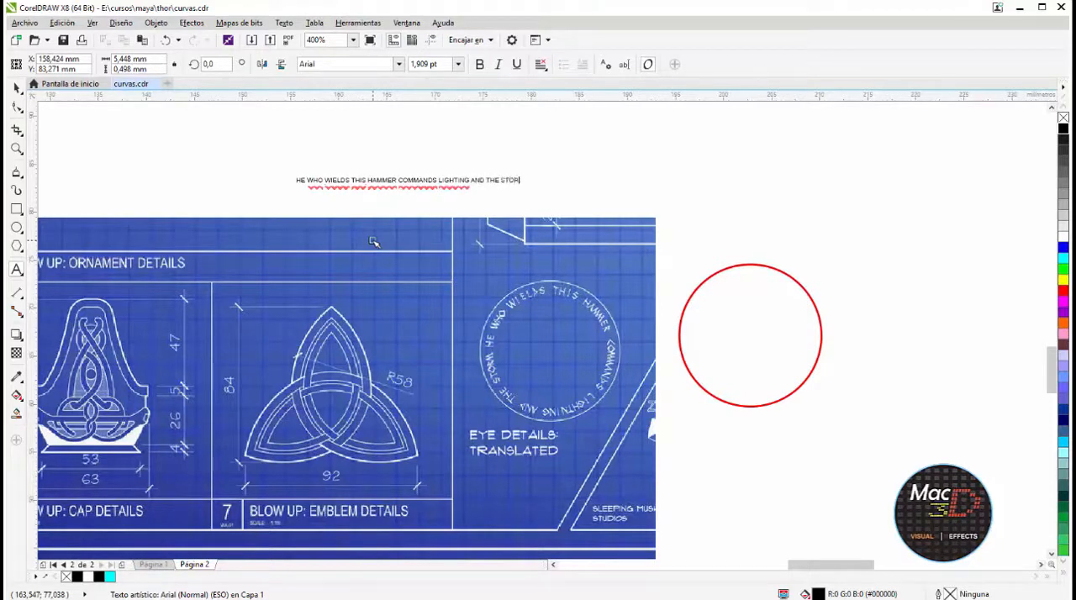
pyautogui.hotkey('ctrl', 'space')
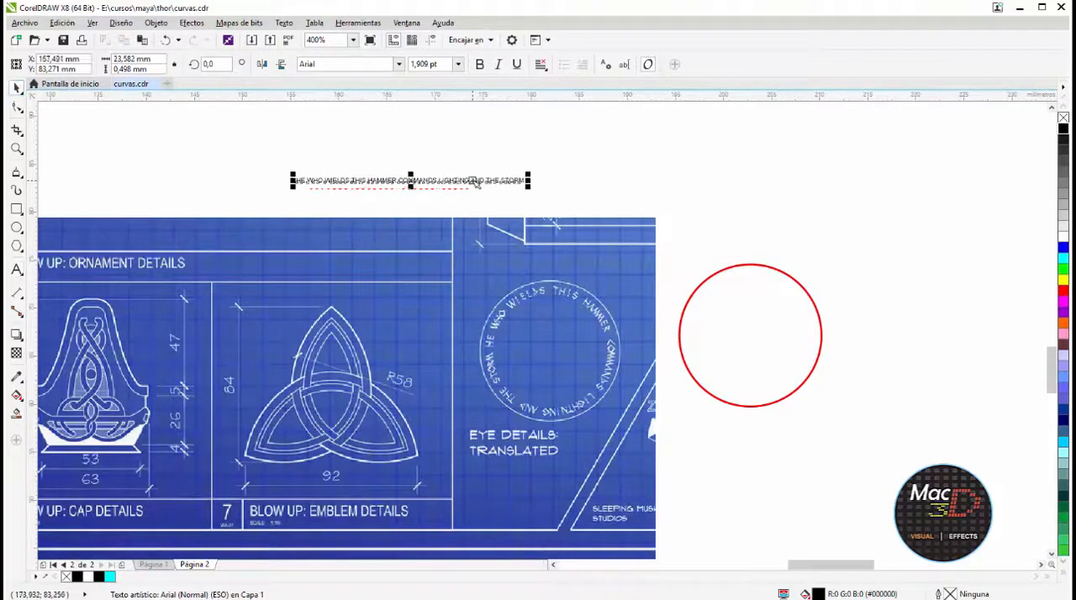
# Move the one-line eye inscription above the red circle and fit it to the circle's path
pyautogui.moveTo(473, 180); pyautogui.dragTo(824, 223)
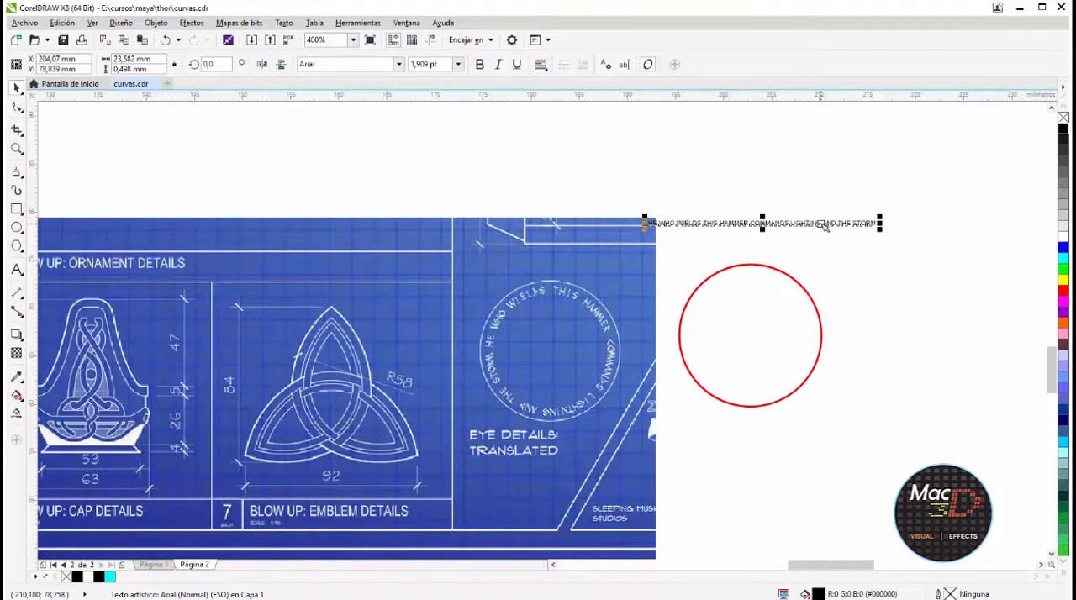
pyautogui.moveTo(823, 224); pyautogui.dragTo(838, 373, button='right')
pyautogui.click(824, 371)
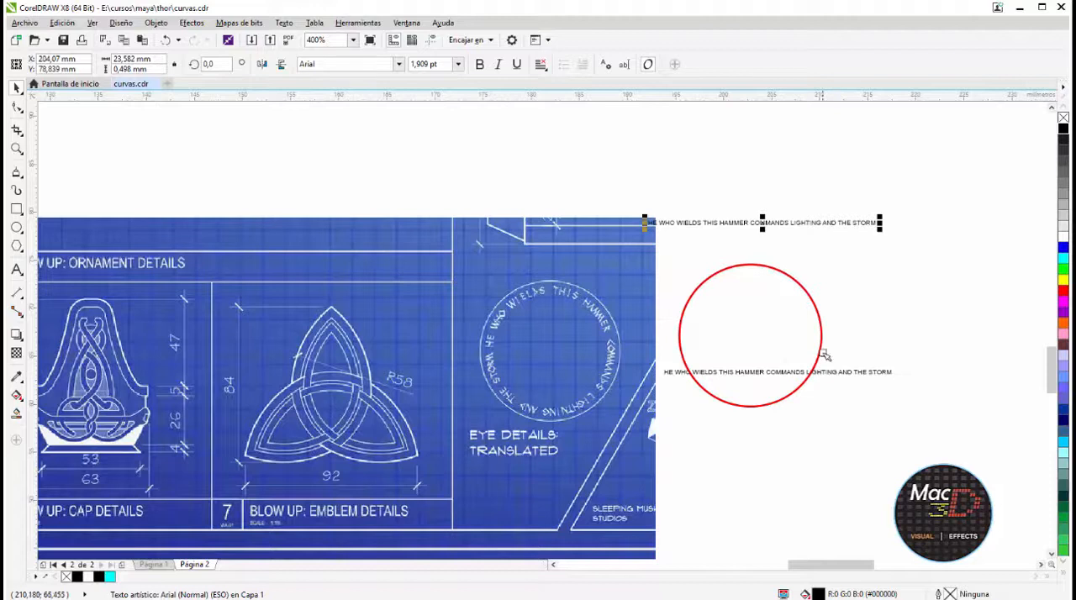
pyautogui.scroll(1, 827, 372)
pyautogui.scroll(-1, 826, 371)
pyautogui.moveTo(825, 223); pyautogui.dragTo(812, 295, button='right')
pyautogui.click(849, 407)
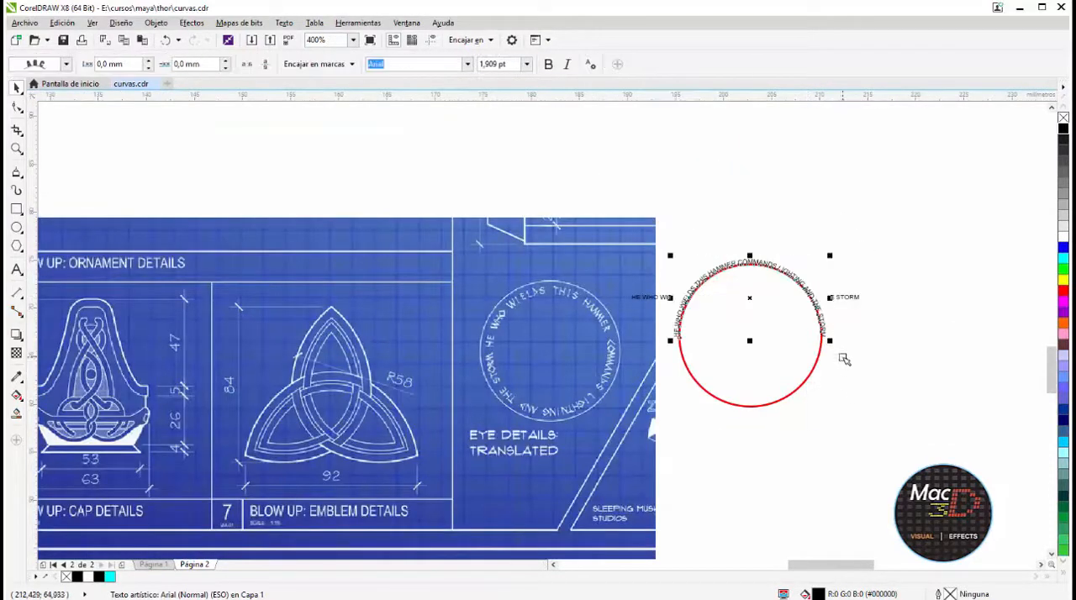
# Place the path text inside the circle, about 1.1 mm from the line and offset about 2.794 mm along it
pyautogui.scroll(1, 846, 360)
pyautogui.moveTo(513, 330); pyautogui.dragTo(527, 307)
pyautogui.doubleClick(527, 307)
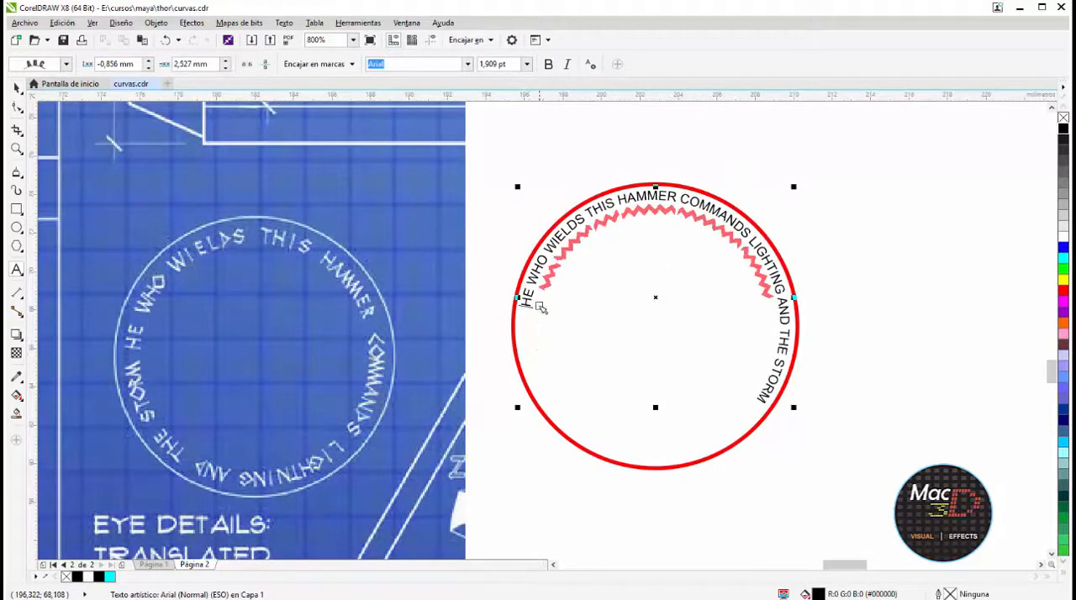
pyautogui.click(17, 88)
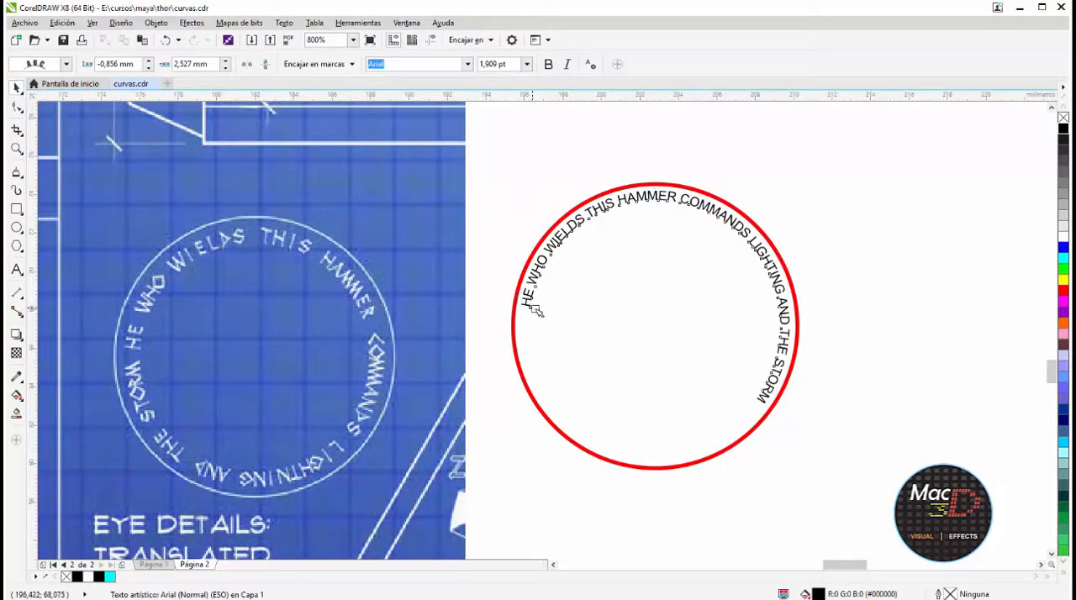
pyautogui.moveTo(533, 308); pyautogui.dragTo(535, 309)
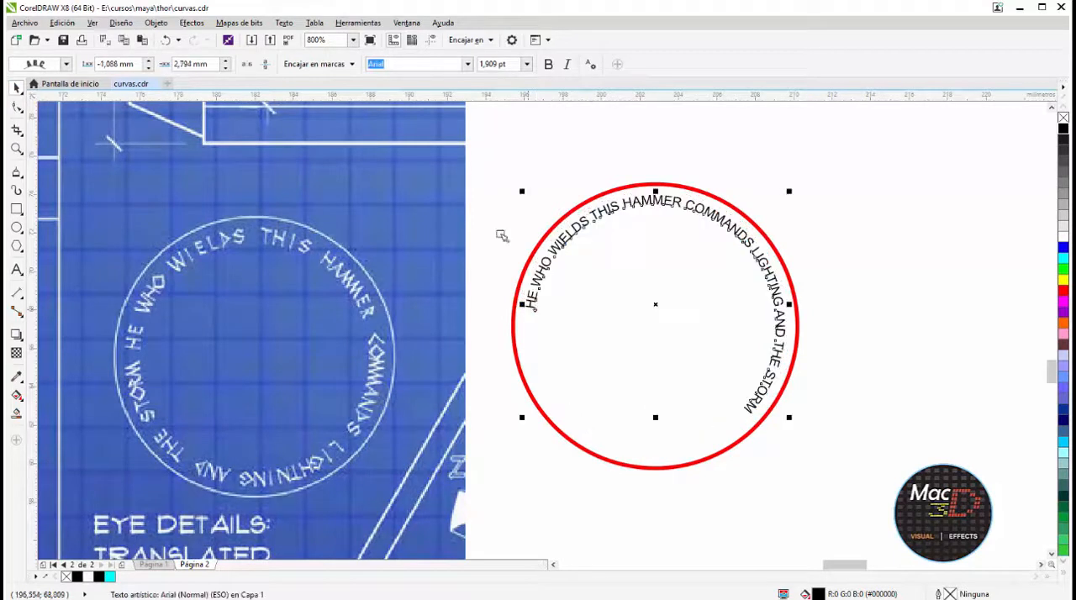
# Try 6 pt and 4 pt font sizes on the circular inscription, settling on 3 pt
pyautogui.click(528, 63)
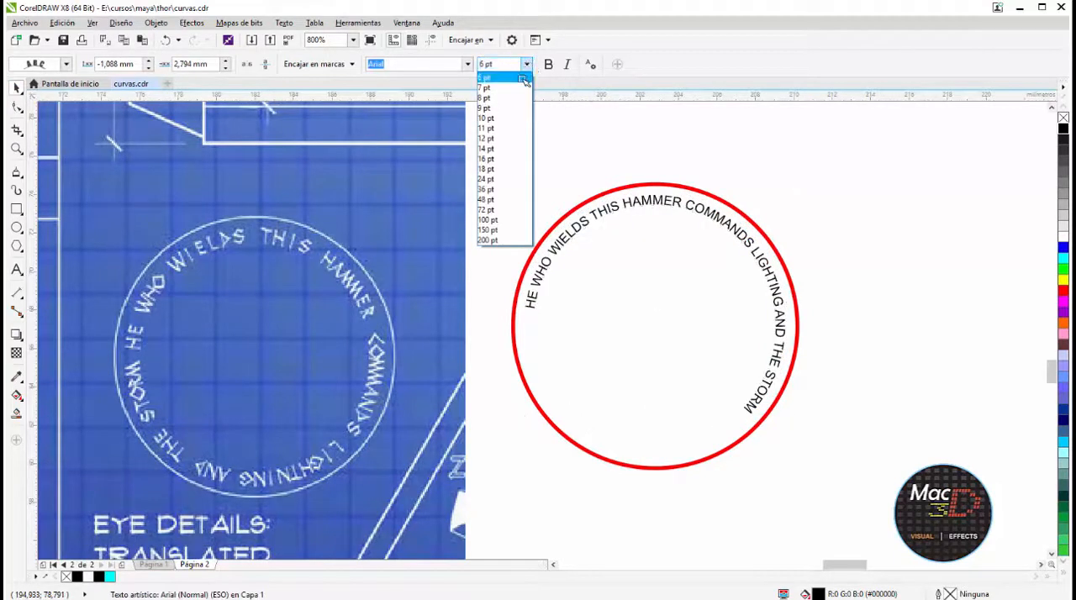
pyautogui.click(524, 80)
pyautogui.click(495, 65)
pyautogui.write('4')
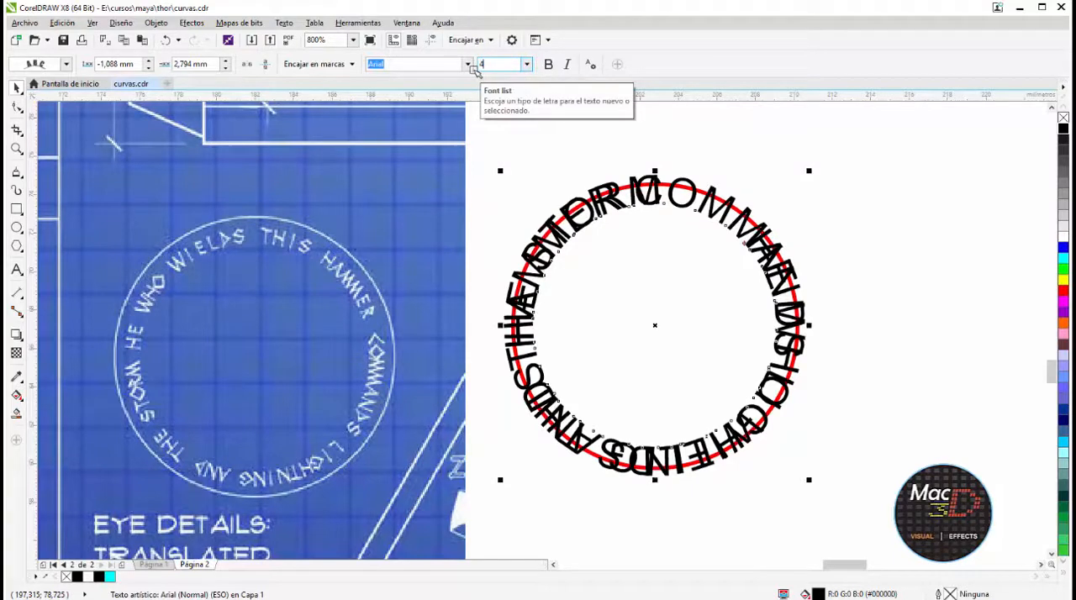
pyautogui.press('Return')
pyautogui.write('3')
pyautogui.press('Return')
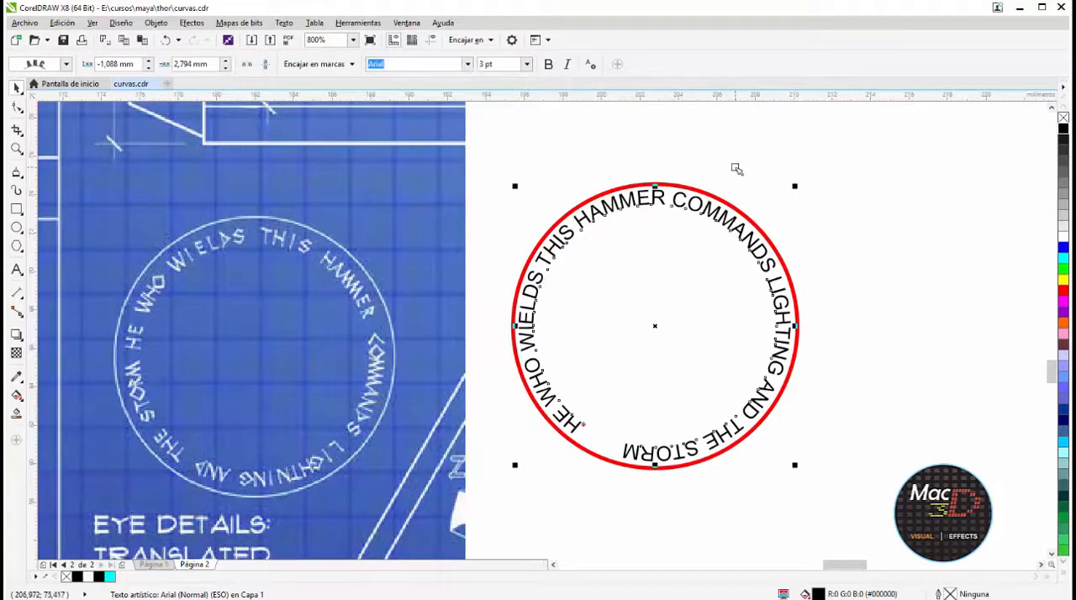
# Change the circular inscription's font to Thor
pyautogui.click(708, 206)
pyautogui.click(468, 64)
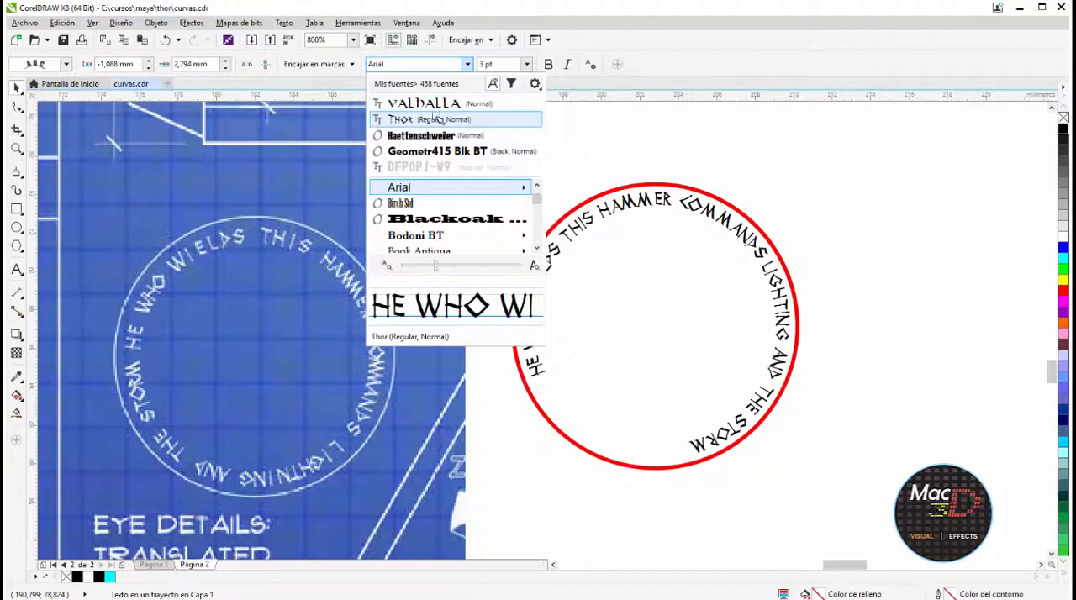
pyautogui.click(436, 120)
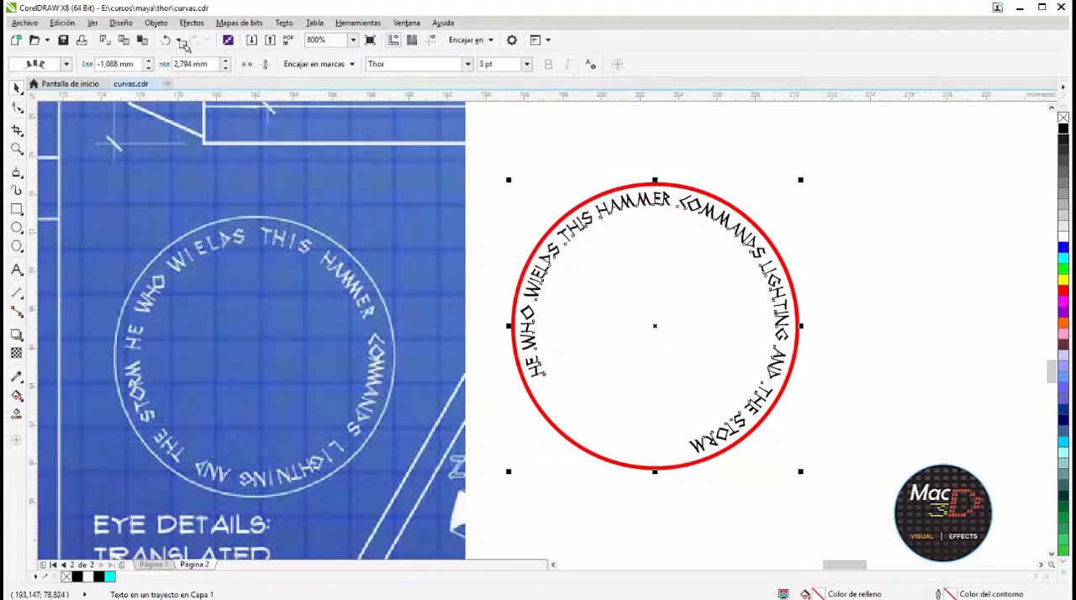
# Reposition the inscription along the inside of the circle, about 1.374 mm from the line with an offset of about 4.906 mm
pyautogui.doubleClick(540, 364)
pyautogui.click(691, 445)
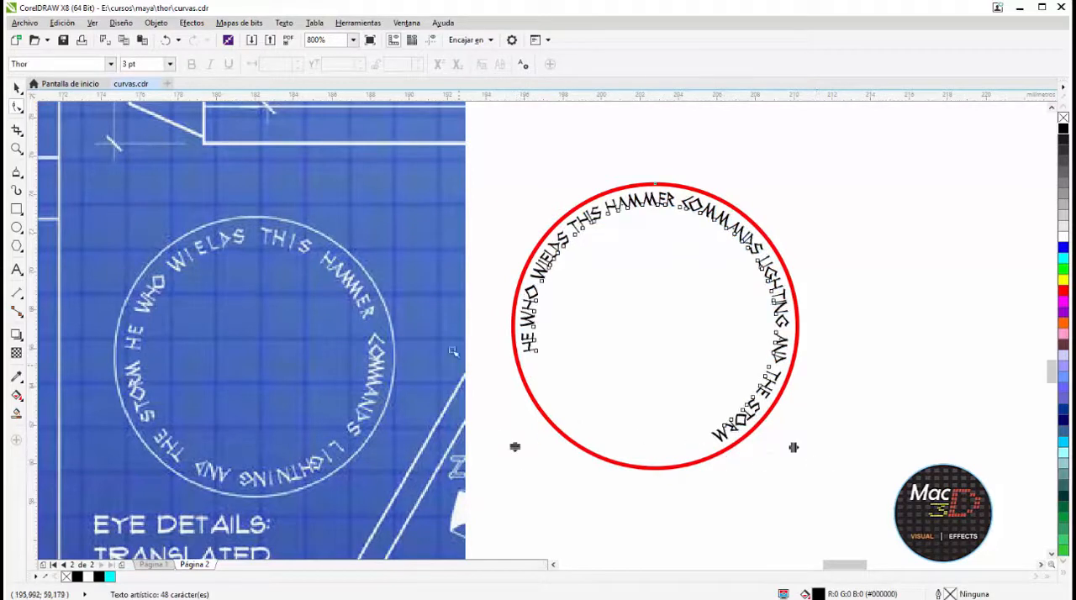
pyautogui.press('space')
pyautogui.moveTo(539, 353); pyautogui.dragTo(541, 324)
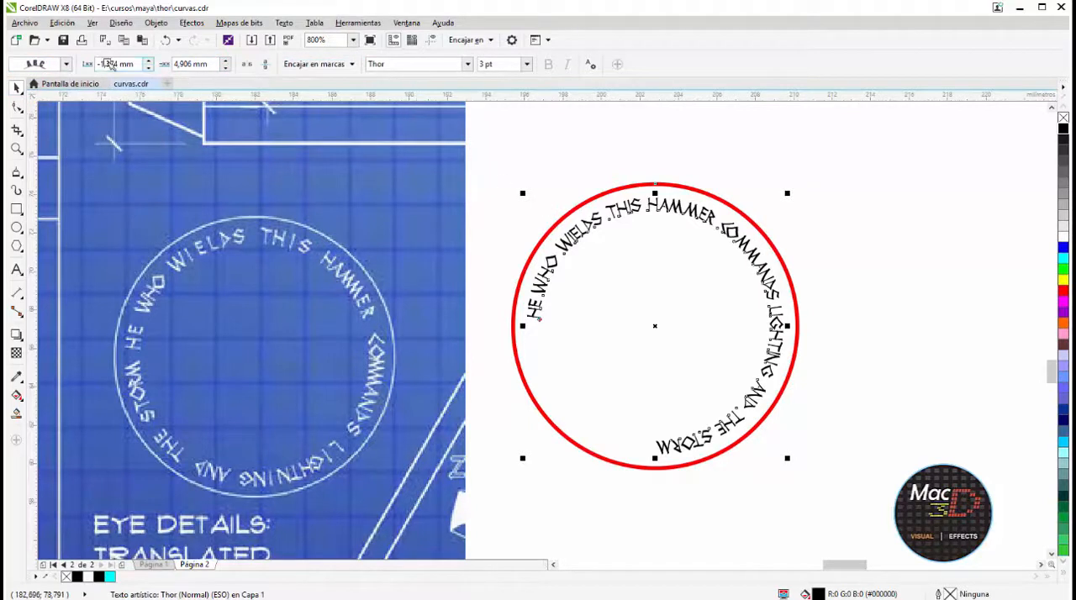
# Set the circular inscription's font size to 4 pt so the text runs around the whole circle
pyautogui.click(67, 63)
pyautogui.click(67, 64)
pyautogui.write('4')
pyautogui.press('Return')
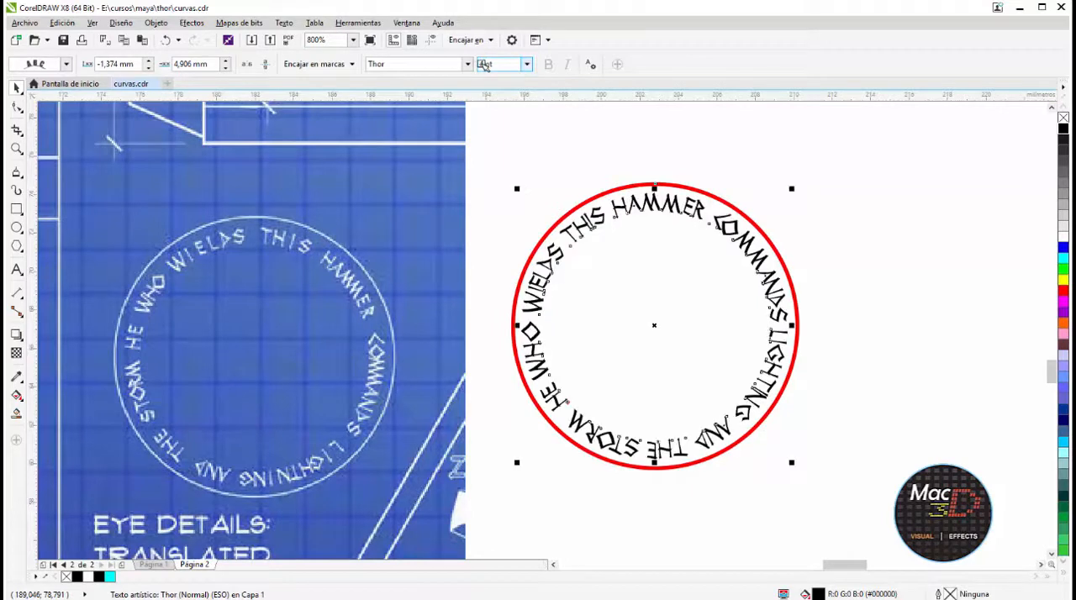
# Select the circle together with its inscription and give both a black outline
pyautogui.click(893, 270)
pyautogui.scroll(-1, 777, 265)
pyautogui.scroll(1, 777, 265)
pyautogui.click(777, 266)
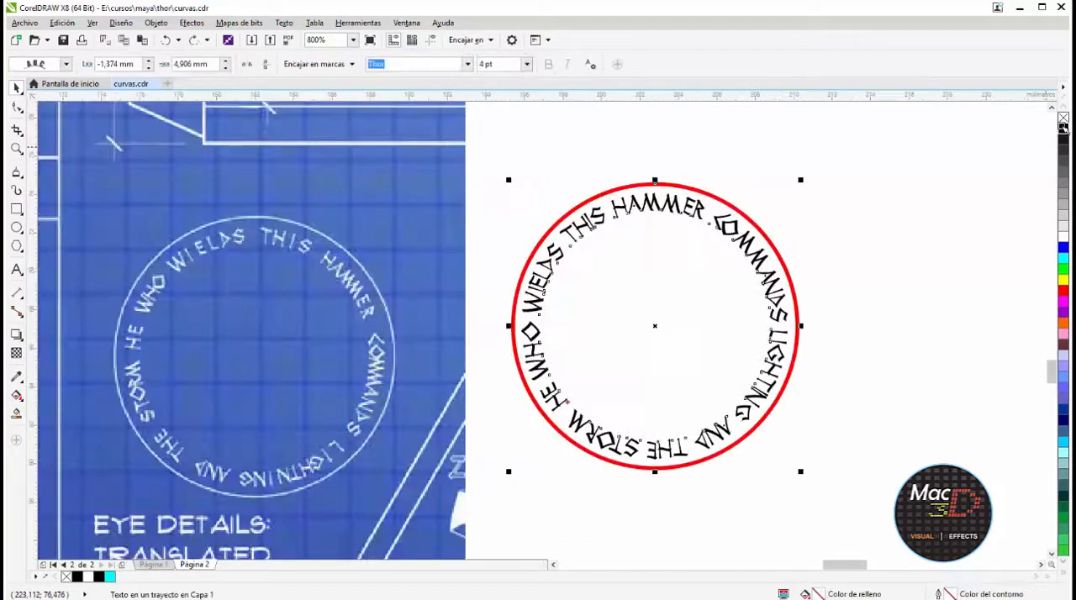
pyautogui.rightClick(1064, 127)
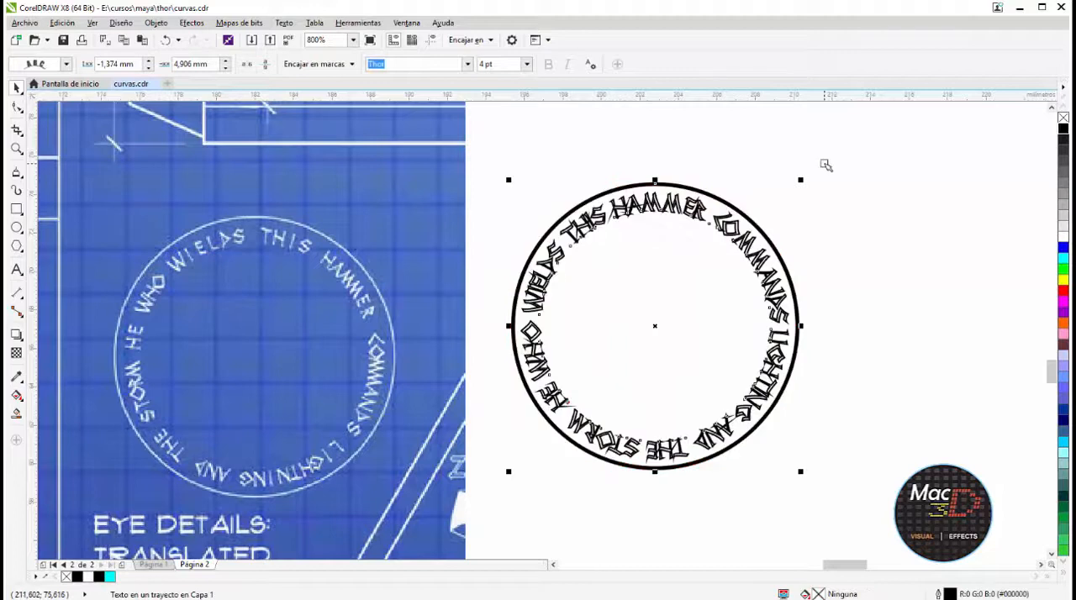
# Enlarge the circle and its inscription together until the text is about 10.287 pt, and place them just beside the blueprint
pyautogui.scroll(-1, 832, 290)
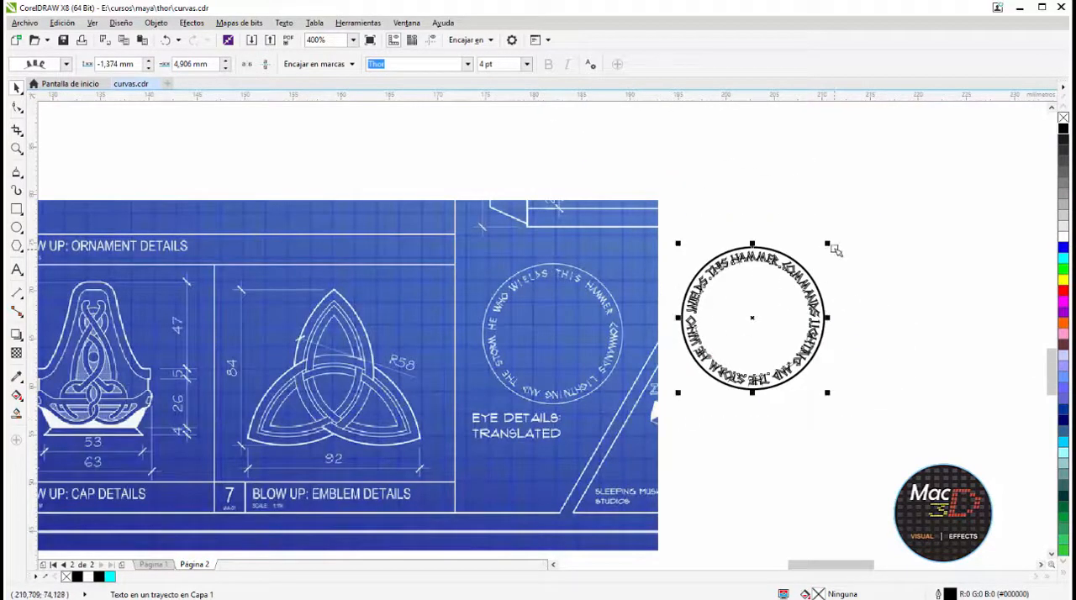
pyautogui.keyDown('shift'); pyautogui.moveTo(829, 244); pyautogui.dragTo(939, 131); pyautogui.keyUp('shift')
pyautogui.scroll(-2, 863, 203)
pyautogui.moveTo(863, 205); pyautogui.dragTo(898, 204)
pyautogui.hotkey('ctrl', 'z')
pyautogui.moveTo(952, 148)
pyautogui.mouseDown()
pyautogui.moveTo(778, 272)
pyautogui.moveTo(776, 295)
pyautogui.mouseUp()
pyautogui.press('Right')
pyautogui.press('Right')
pyautogui.press('Right')
pyautogui.press('Right')
pyautogui.press('Right')
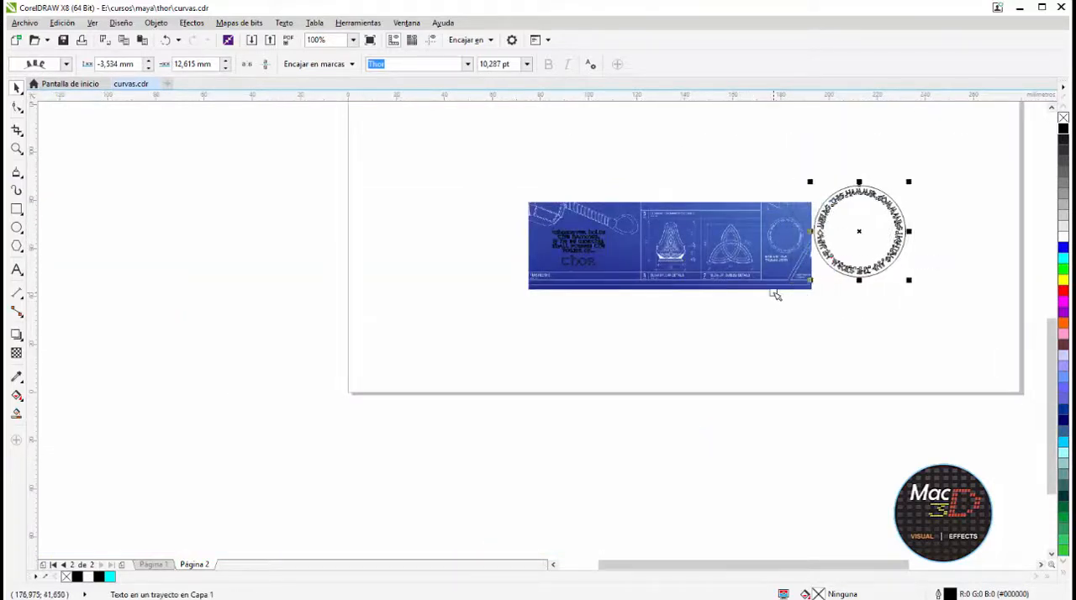
pyautogui.moveTo(895, 205); pyautogui.dragTo(801, 297)
pyautogui.click(742, 247)
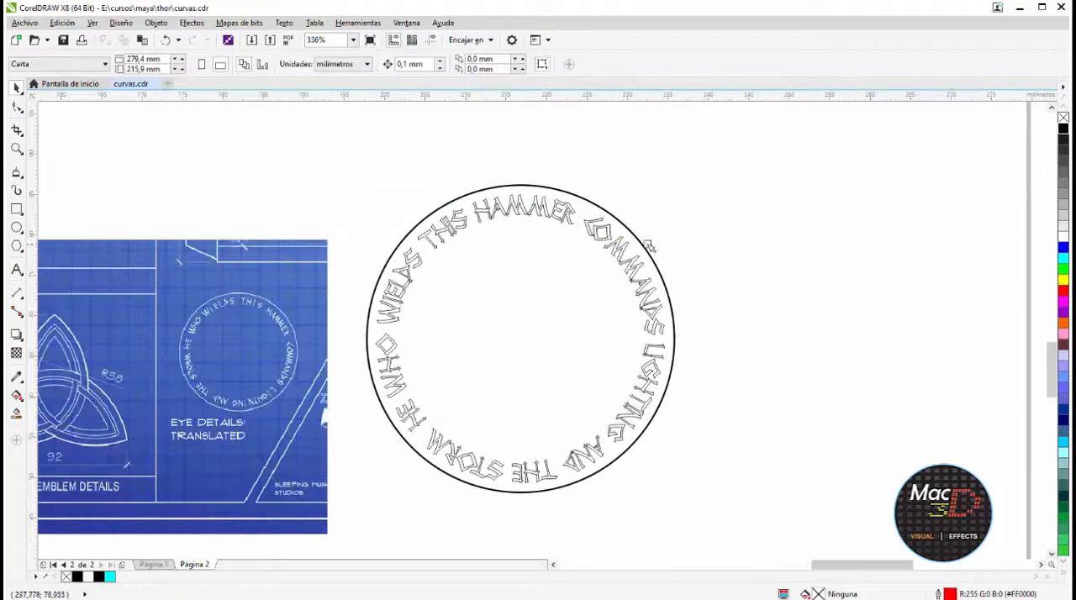
# Export only the selected circle and inscription as an EPS file named TEXTO_CIRCULO
pyautogui.click(520, 184)
pyautogui.click(24, 22)
pyautogui.click(51, 235)
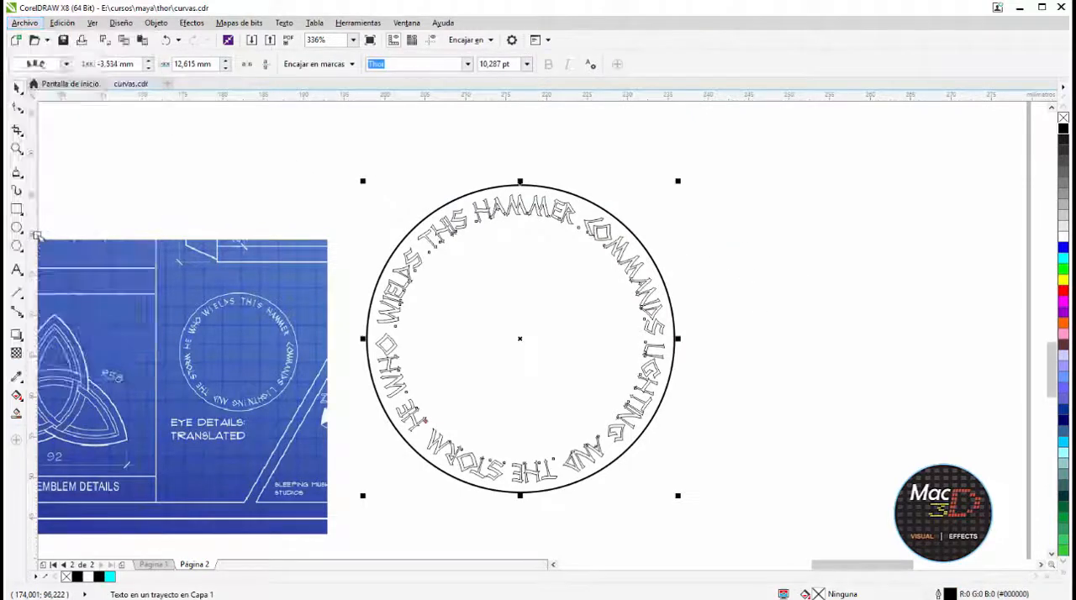
pyautogui.write('TEXT')
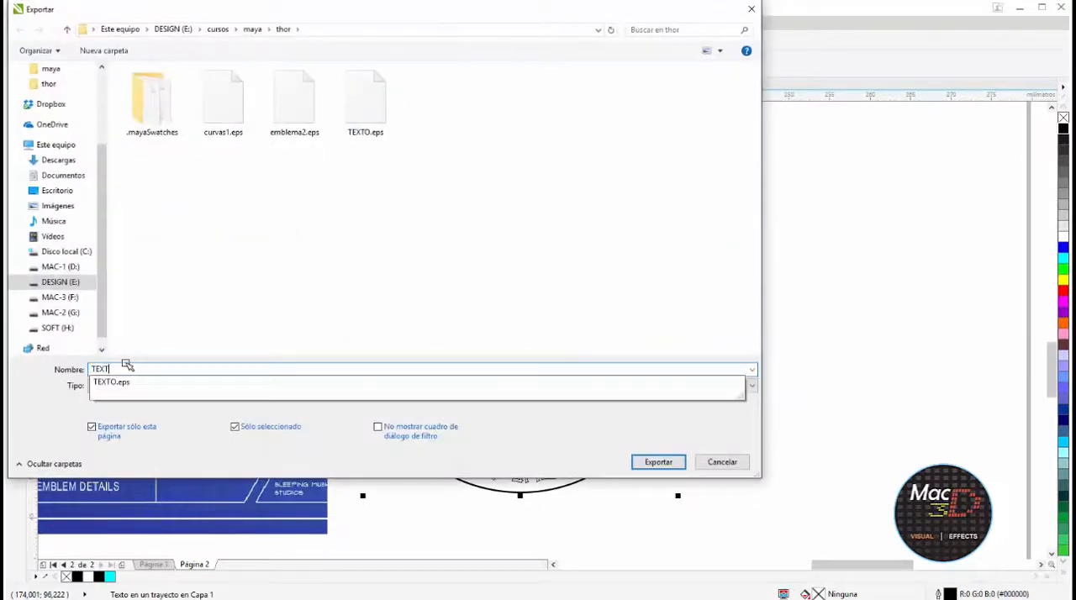
pyautogui.write('O_CIRCULO')
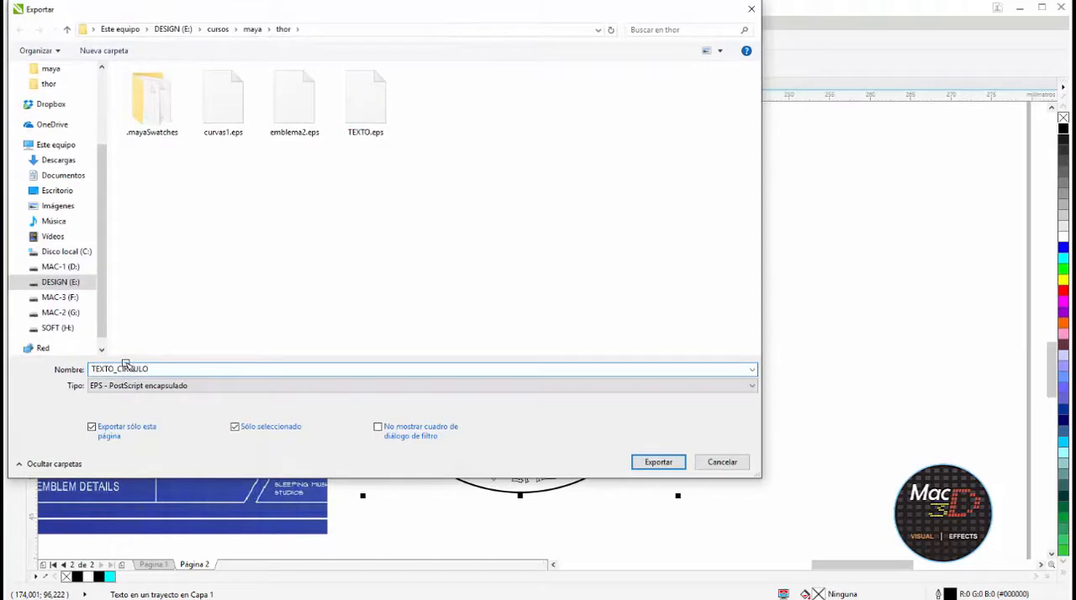
pyautogui.click(659, 461)
pyautogui.click(617, 442)
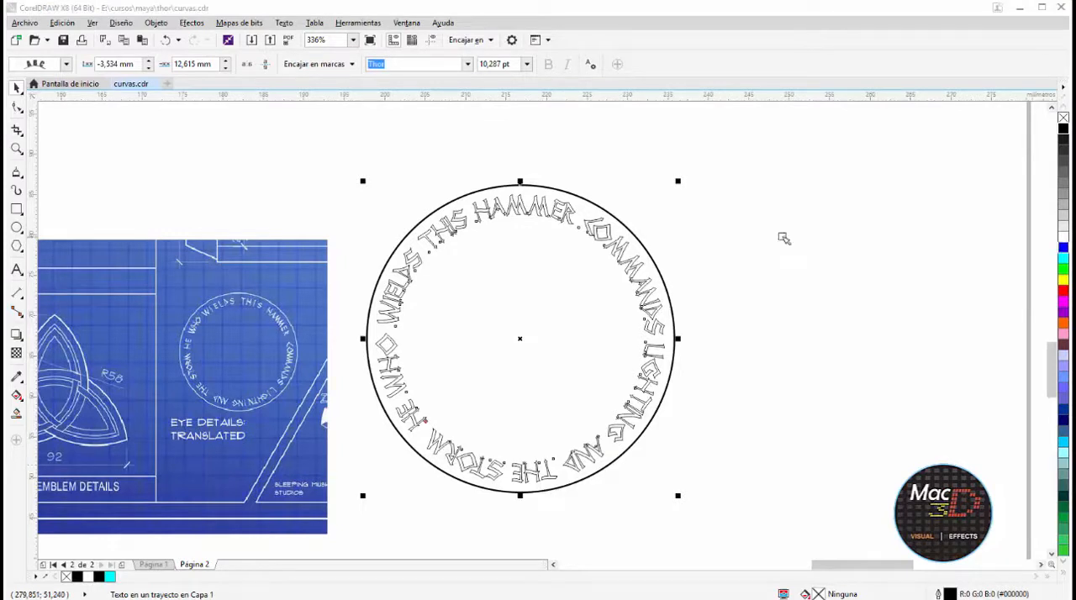
# Draw a closed four-node outline over the long diagonal strand in the blueprint's cap ornament
pyautogui.scroll(-2, 630, 257)
pyautogui.scroll(2, 477, 273)
pyautogui.moveTo(413, 311); pyautogui.dragTo(641, 301, button='middle')
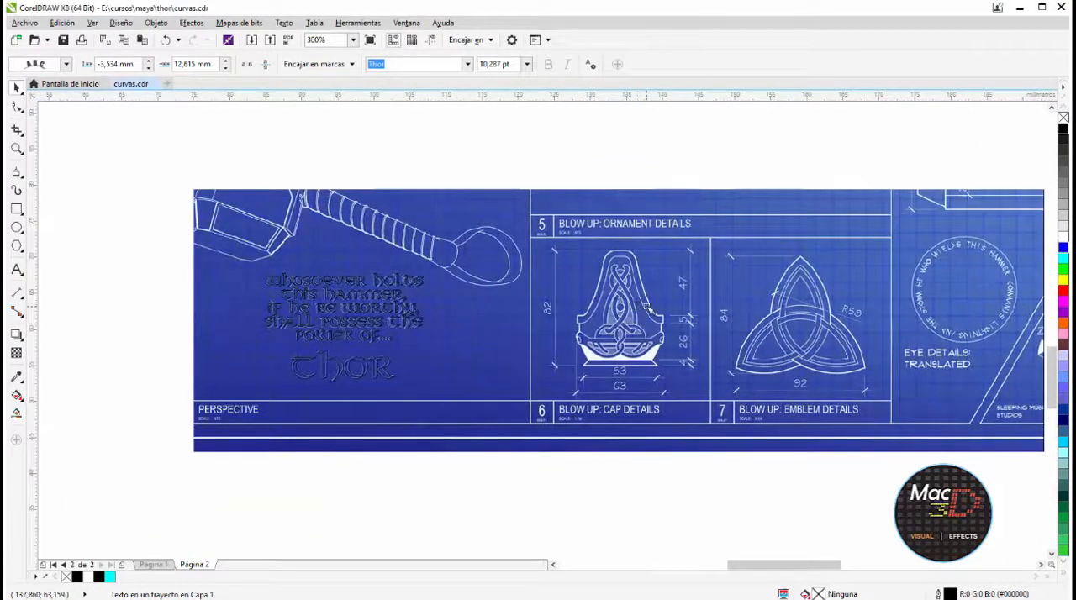
pyautogui.scroll(1, 649, 308)
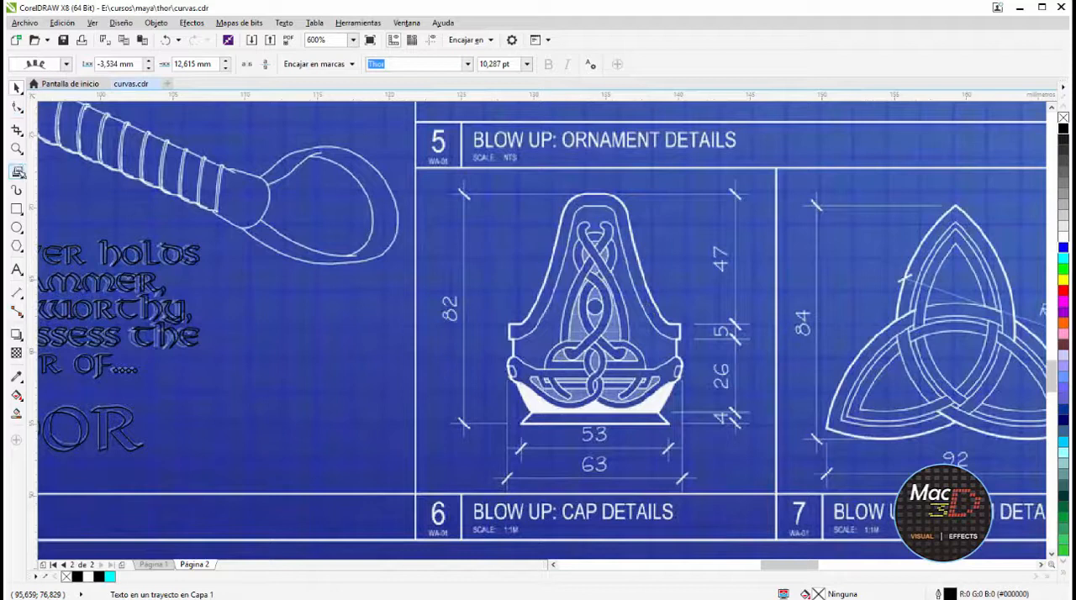
pyautogui.click(18, 171)
pyautogui.keyDown('alt'); pyautogui.scroll(3, 576, 384); pyautogui.keyUp('alt')
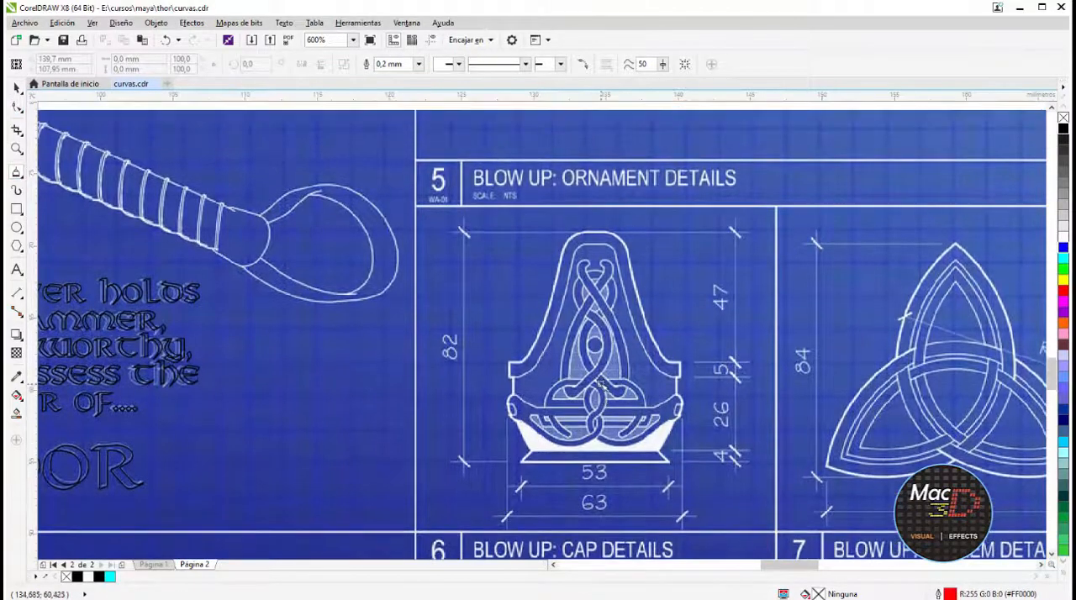
pyautogui.scroll(1, 599, 384)
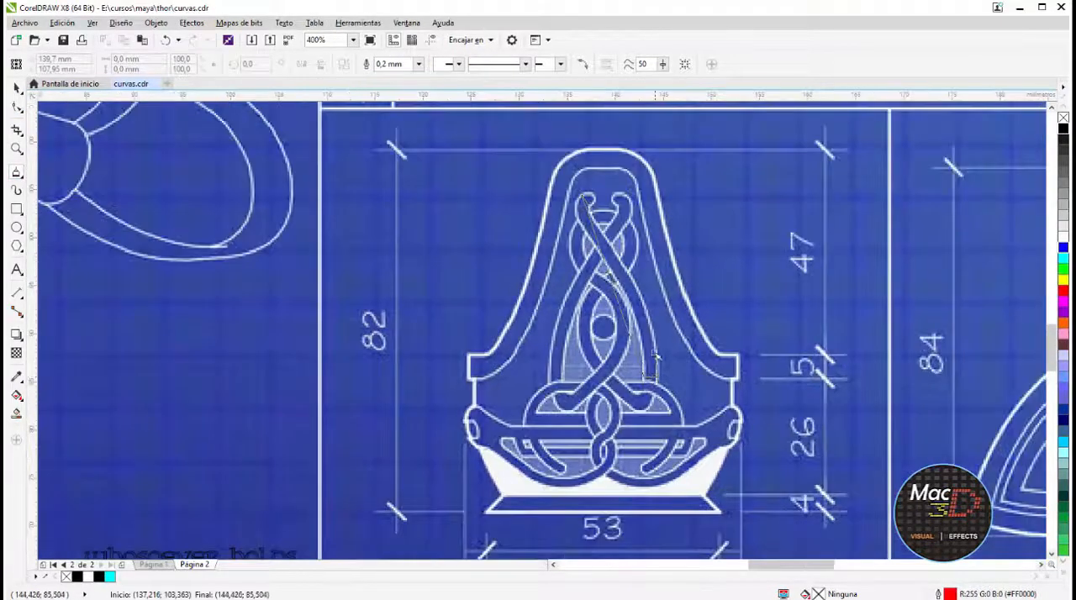
pyautogui.click(589, 205)
pyautogui.press('F10')
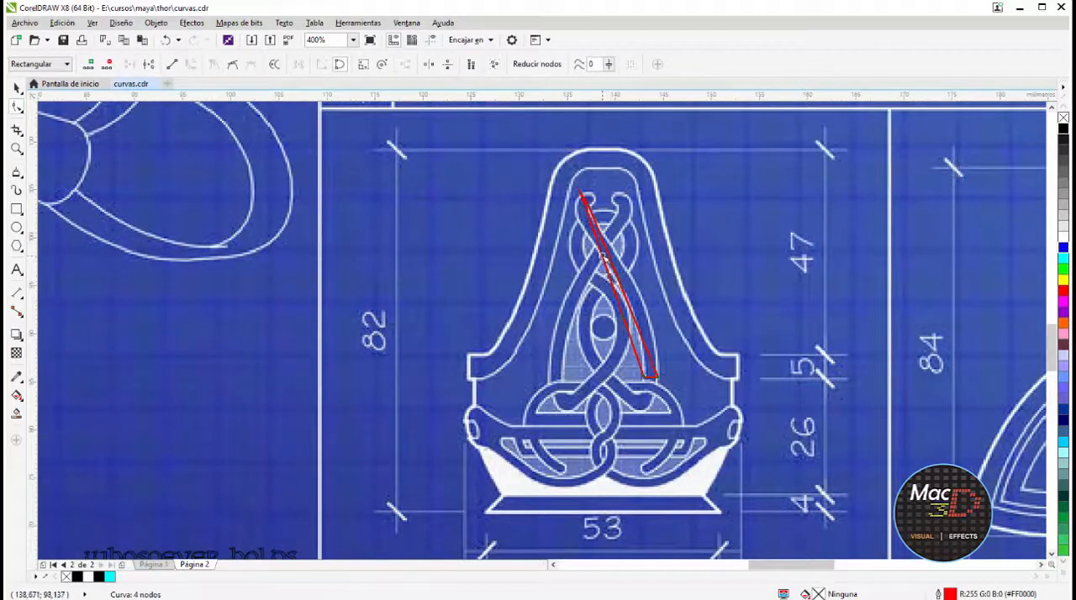
# Bend the diagonal strand's sides and hook its upper end to match the blueprint, about 8.5 × 19.3 mm overall
pyautogui.moveTo(604, 256); pyautogui.dragTo(634, 283)
pyautogui.click(586, 201)
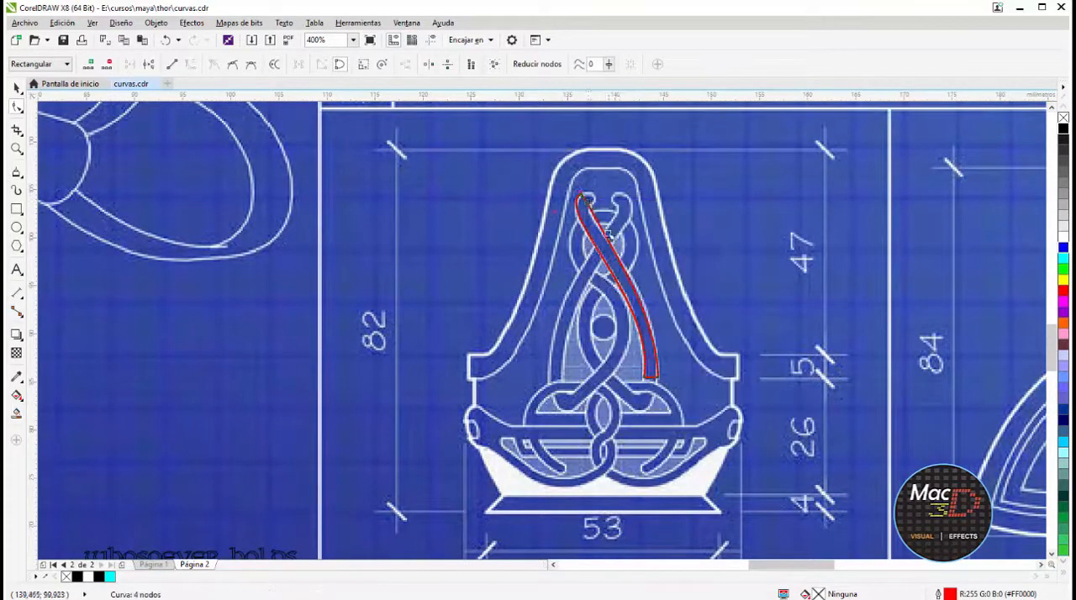
pyautogui.moveTo(602, 192); pyautogui.dragTo(603, 191)
pyautogui.scroll(3, 588, 188)
pyautogui.moveTo(567, 268); pyautogui.dragTo(578, 222)
pyautogui.scroll(-3, 547, 306)
# Trace the curling strand on the ornament's lower right side with a rounded lower end, about 5.8 × 9.5 mm
pyautogui.click(16, 173)
pyautogui.scroll(1, 603, 493)
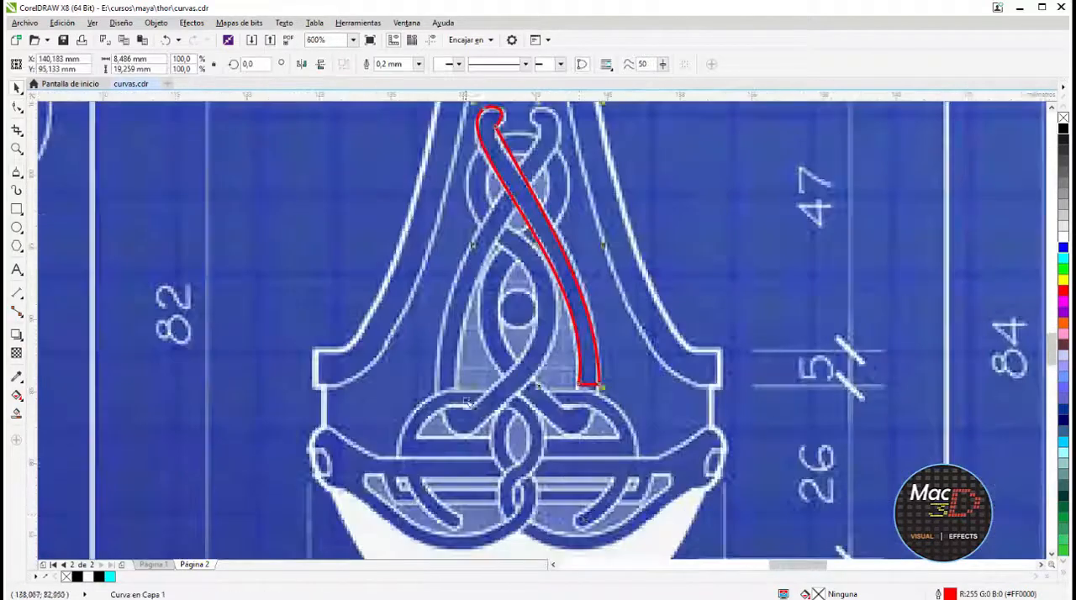
pyautogui.click(585, 522)
pyautogui.doubleClick(562, 403)
pyautogui.click(580, 514)
pyautogui.click(16, 107)
pyautogui.moveTo(571, 459); pyautogui.dragTo(620, 447)
pyautogui.scroll(2, 583, 518)
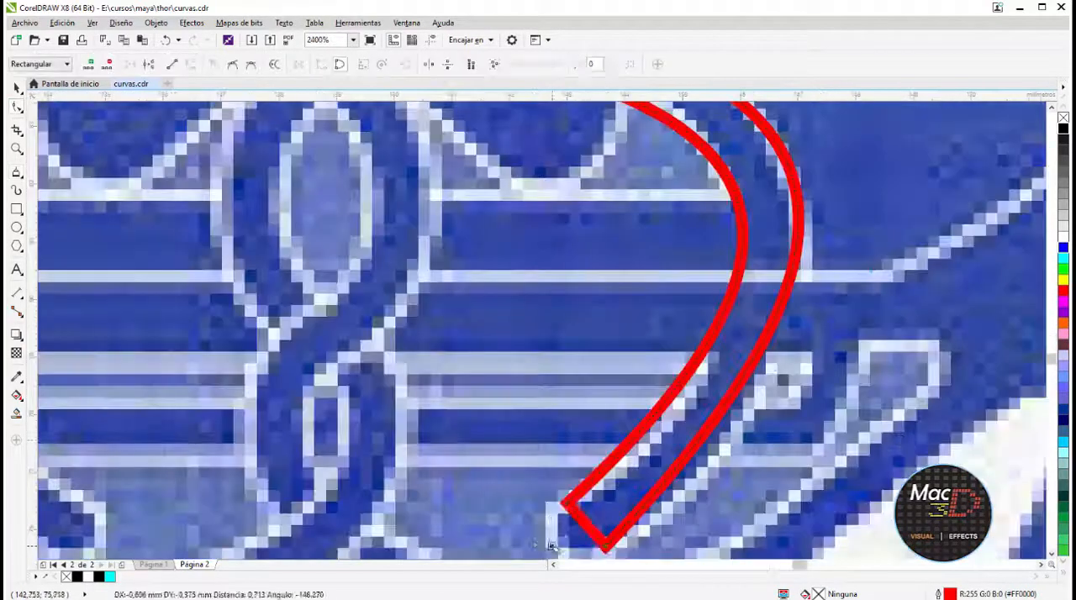
pyautogui.scroll(-1, 897, 447)
pyautogui.moveTo(740, 486); pyautogui.dragTo(730, 497)
# Trace the S-shaped strand of the ornament's central lower braid, about 3 × 8.4 mm, bending its sides to the blueprint
pyautogui.press('space')
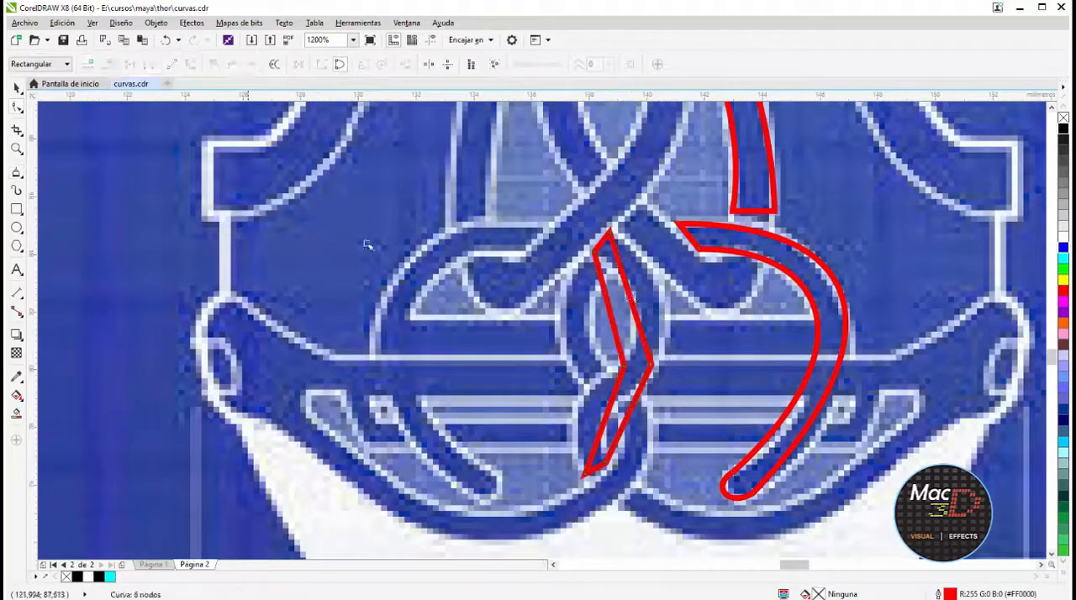
pyautogui.rightClick(612, 315)
pyautogui.moveTo(633, 301)
pyautogui.mouseDown()
pyautogui.moveTo(661, 295)
pyautogui.moveTo(637, 313)
pyautogui.mouseUp()
pyautogui.click(644, 370)
pyautogui.moveTo(602, 426); pyautogui.dragTo(603, 383)
pyautogui.moveTo(636, 338); pyautogui.dragTo(640, 339)
# Draw a closed 12-node outline over the right half of the cap's lower band
pyautogui.click(16, 172)
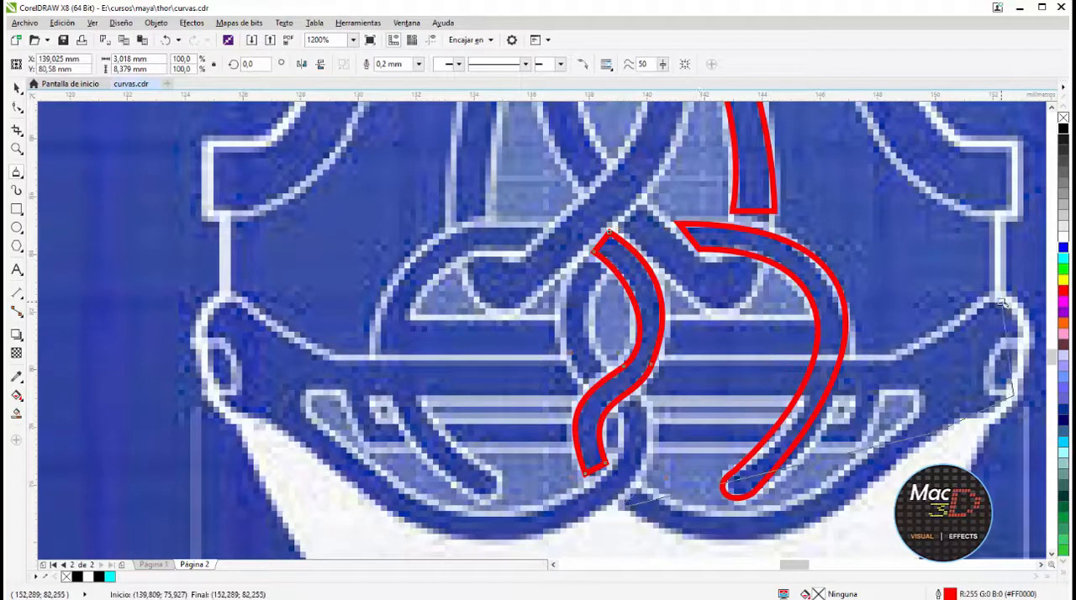
pyautogui.click(896, 386)
pyautogui.click(851, 472)
pyautogui.click(643, 487)
# Convert the lower band's outer end and bottom edge to curves and bulge them outward
pyautogui.click(16, 107)
pyautogui.rightClick(1007, 343)
pyautogui.click(1040, 398)
pyautogui.moveTo(1007, 343); pyautogui.dragTo(930, 349)
pyautogui.rightClick(626, 463)
pyautogui.moveTo(627, 463); pyautogui.dragTo(621, 527)
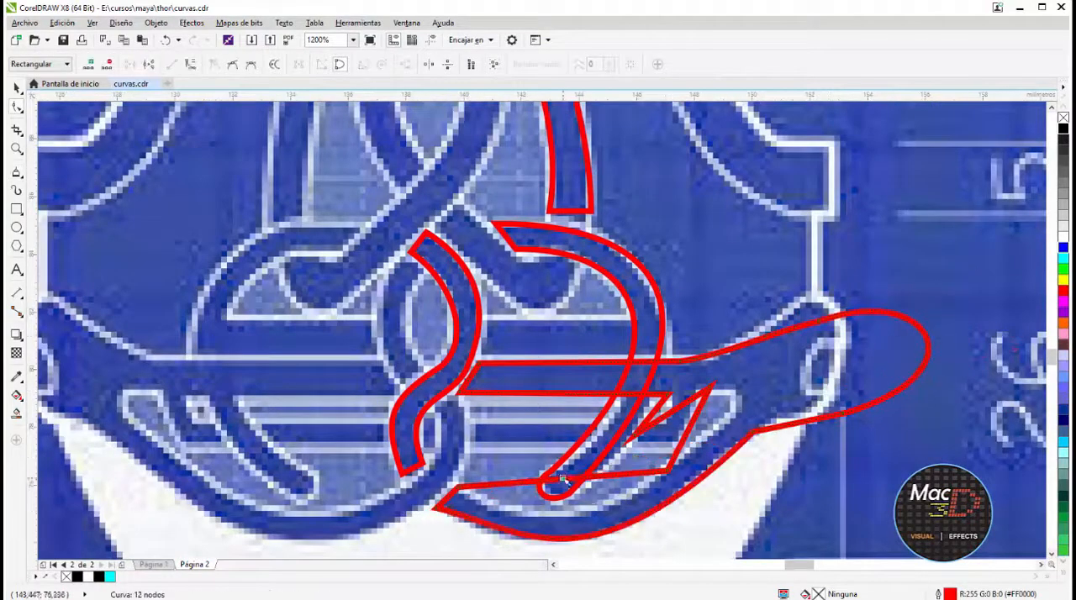
# Curve the lower band's inner edge and the small slot contours inside its right half
pyautogui.moveTo(572, 480); pyautogui.dragTo(572, 512)
pyautogui.rightClick(690, 433)
pyautogui.click(723, 488)
pyautogui.moveTo(690, 432); pyautogui.dragTo(722, 436)
pyautogui.rightClick(669, 415)
pyautogui.click(702, 470)
pyautogui.moveTo(669, 415); pyautogui.dragTo(679, 425)
pyautogui.scroll(-2, 617, 346)
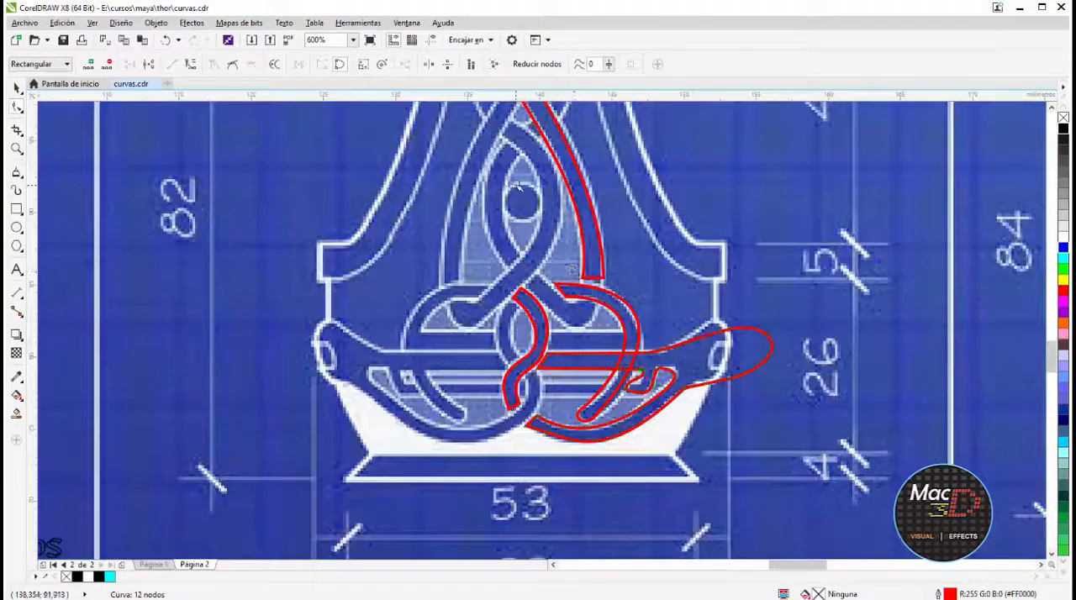
# Draw a circle over the round eye at the ornament's center and align it with the blueprint
pyautogui.scroll(1, 610, 135)
pyautogui.scroll(1, 539, 401)
pyautogui.click(16, 228)
pyautogui.keyDown('ctrl'); pyautogui.moveTo(493, 376); pyautogui.dragTo(555, 439); pyautogui.keyUp('ctrl')
pyautogui.moveTo(526, 409); pyautogui.dragTo(520, 407)
# Draw a closed seven-node outline over the strand passing to the right of the ornament's central circle
pyautogui.click(16, 172)
pyautogui.click(491, 242)
pyautogui.scroll(-1, 536, 274)
pyautogui.scroll(1, 557, 437)
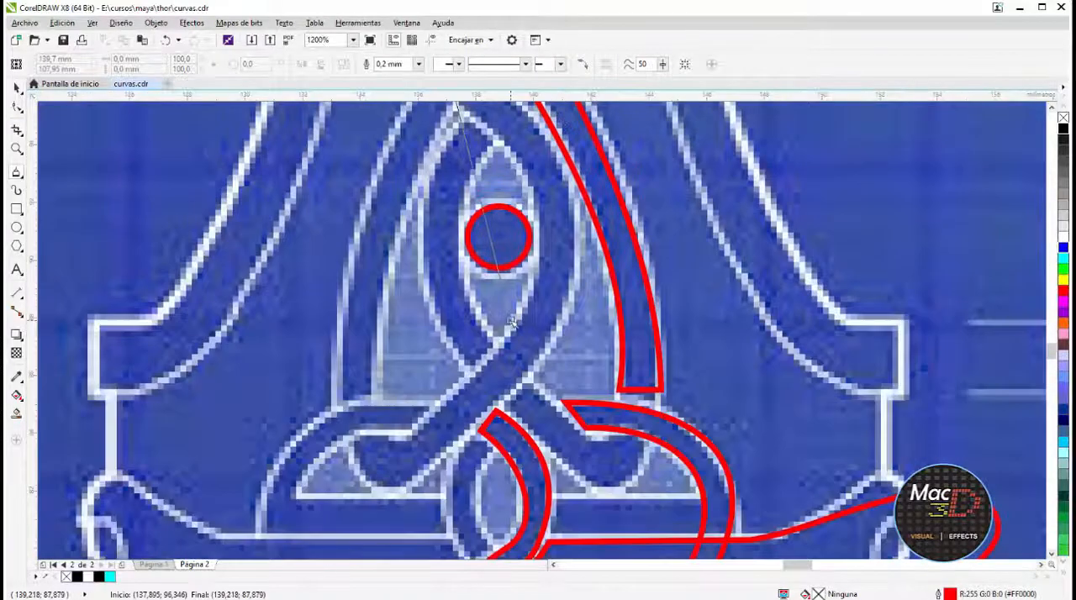
pyautogui.click(474, 148)
# Bend both long sides of the strand beside the central circle to follow the blueprint's curve
pyautogui.click(16, 107)
pyautogui.moveTo(526, 263); pyautogui.dragTo(561, 230)
pyautogui.moveTo(454, 460); pyautogui.dragTo(465, 471)
pyautogui.moveTo(484, 284); pyautogui.dragTo(531, 269)
pyautogui.rightClick(518, 441)
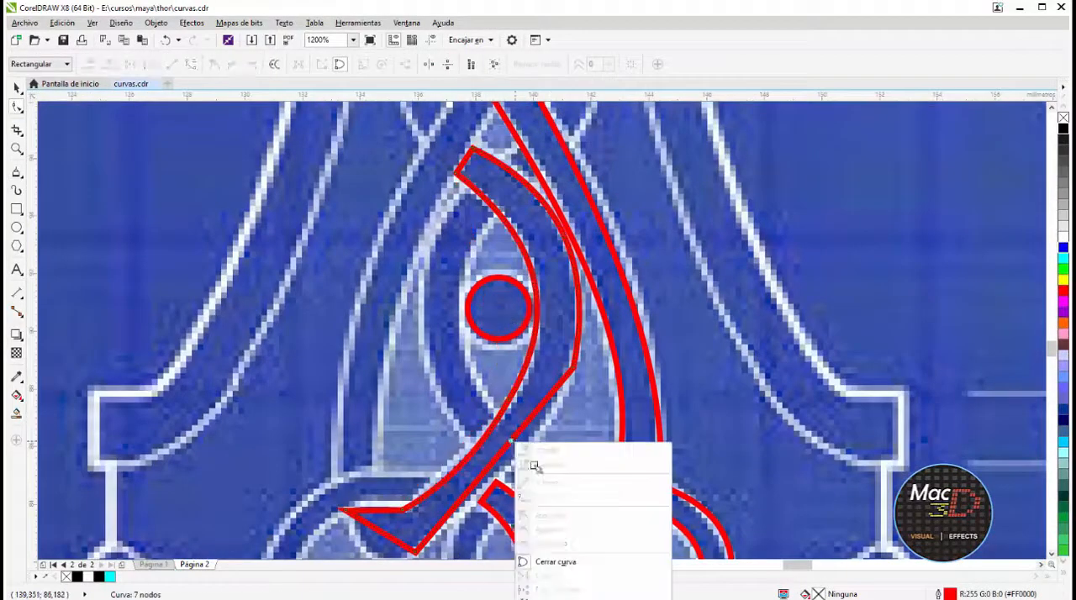
pyautogui.click(551, 497)
pyautogui.moveTo(518, 435); pyautogui.dragTo(527, 442)
pyautogui.moveTo(573, 368); pyautogui.dragTo(562, 371)
pyautogui.moveTo(561, 245); pyautogui.dragTo(555, 248)
pyautogui.scroll(-1, 563, 290)
pyautogui.scroll(1, 459, 391)
# Convert the lower left end segments of that central strand to curves and shape them into a rounded tip
pyautogui.rightClick(494, 435)
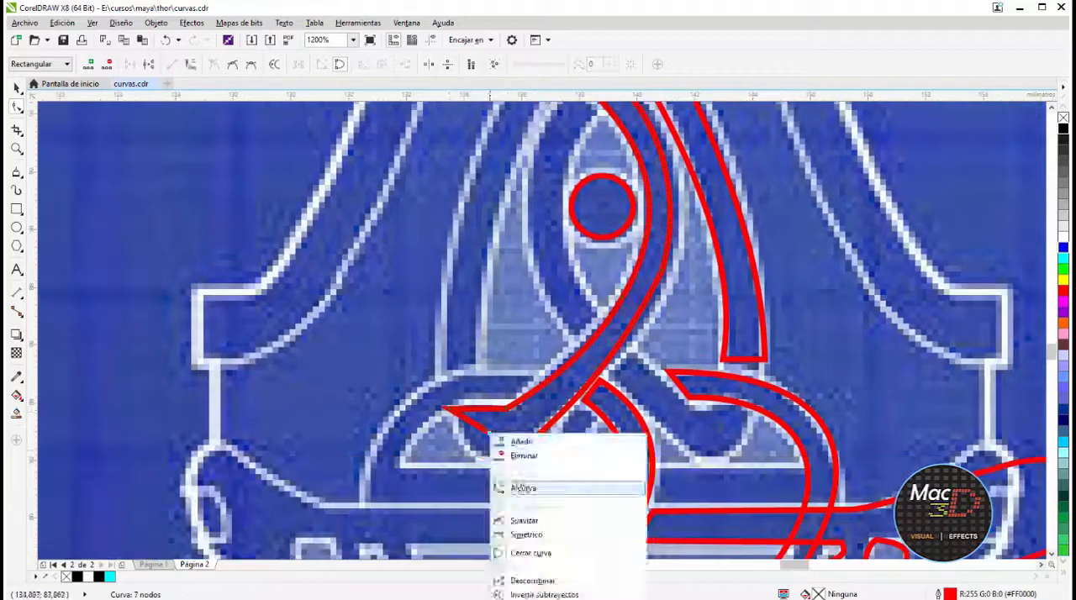
pyautogui.click(525, 491)
pyautogui.rightClick(482, 412)
pyautogui.moveTo(484, 430); pyautogui.dragTo(478, 407)
pyautogui.click(518, 470)
pyautogui.moveTo(562, 413); pyautogui.dragTo(557, 407)
pyautogui.scroll(-1, 643, 303)
pyautogui.scroll(1, 698, 358)
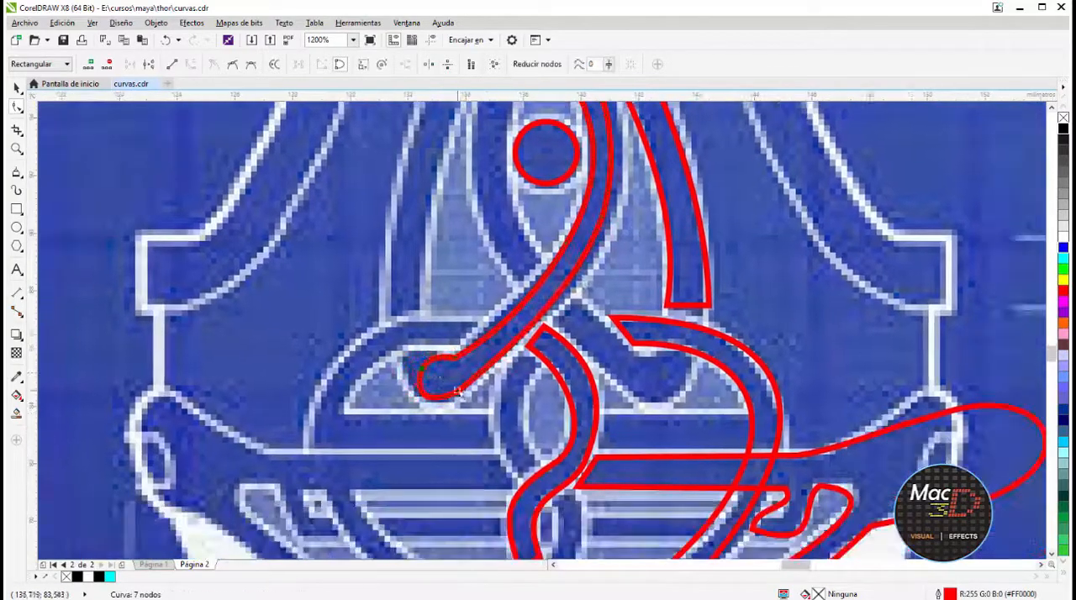
# Fine-tune the side curve of the long diagonal strand against the blueprint
pyautogui.scroll(-1, 661, 379)
pyautogui.scroll(1, 642, 218)
pyautogui.moveTo(685, 465); pyautogui.dragTo(689, 465)
pyautogui.scroll(-2, 656, 370)
pyautogui.scroll(2, 630, 235)
pyautogui.scroll(-1, 614, 210)
pyautogui.scroll(1, 662, 344)
pyautogui.scroll(-1, 655, 333)
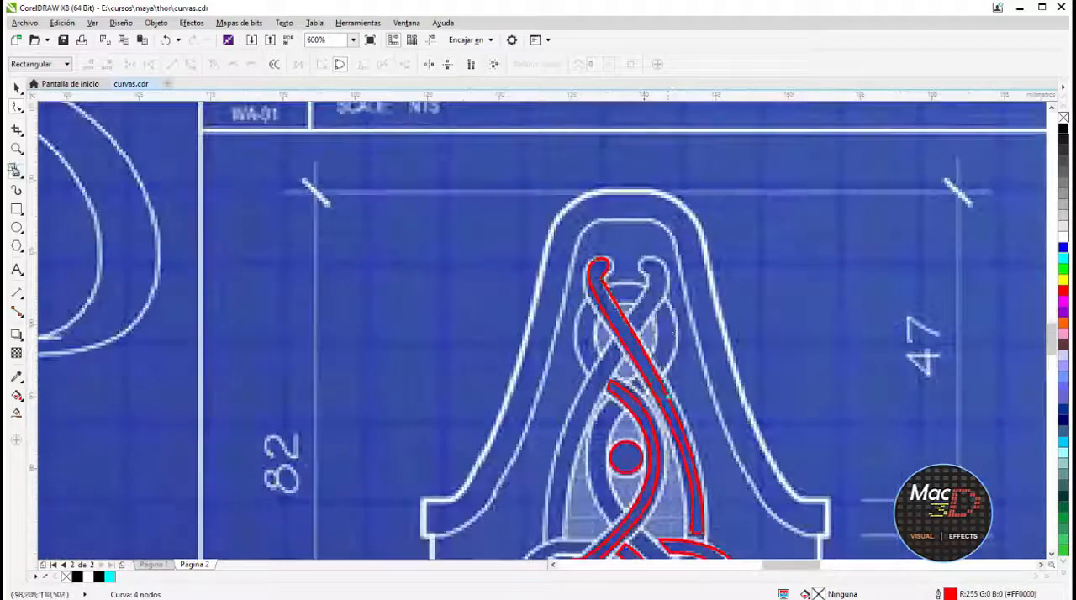
# Trace the short arc to the right of the ornament's upper crossing and bend both its sides outward
pyautogui.click(16, 171)
pyautogui.scroll(1, 660, 333)
pyautogui.click(664, 411)
pyautogui.click(16, 107)
pyautogui.scroll(2, 671, 379)
pyautogui.moveTo(641, 368); pyautogui.dragTo(689, 368)
pyautogui.moveTo(603, 368); pyautogui.dragTo(634, 368)
pyautogui.scroll(-3, 653, 272)
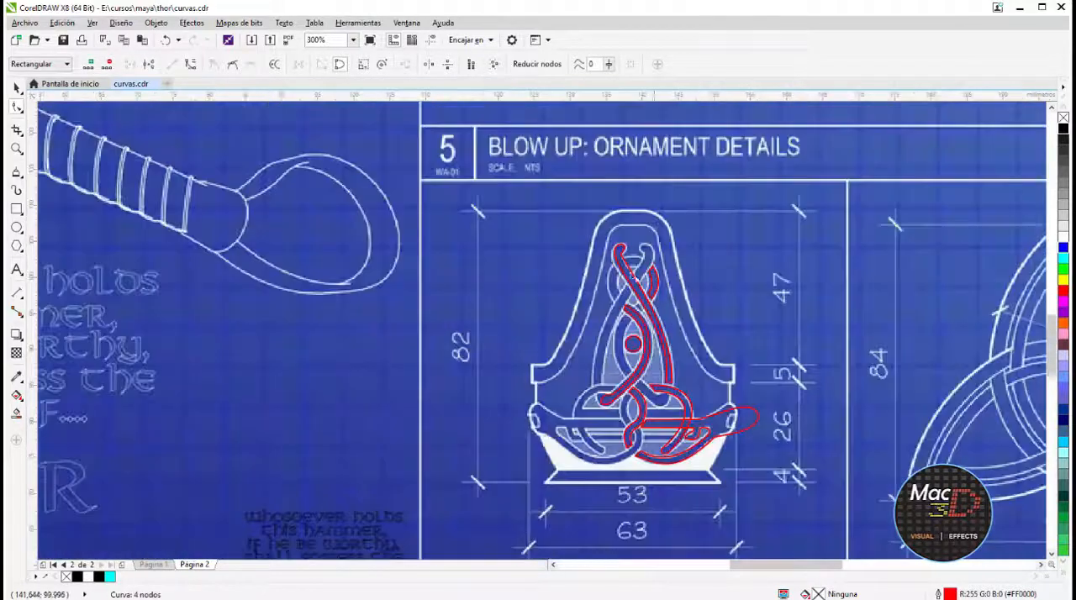
# Mirror copies of the lower right loop and the small central interlaced strand onto the ornament's left half
pyautogui.click(16, 88)
pyautogui.click(498, 191)
pyautogui.click(749, 411)
pyautogui.hotkey('ctrl', 'c')
pyautogui.hotkey('ctrl', 'v')
pyautogui.click(271, 64)
pyautogui.keyDown('ctrl'); pyautogui.moveTo(698, 436); pyautogui.dragTo(570, 436); pyautogui.keyUp('ctrl')
pyautogui.scroll(1, 661, 475)
pyautogui.click(629, 332)
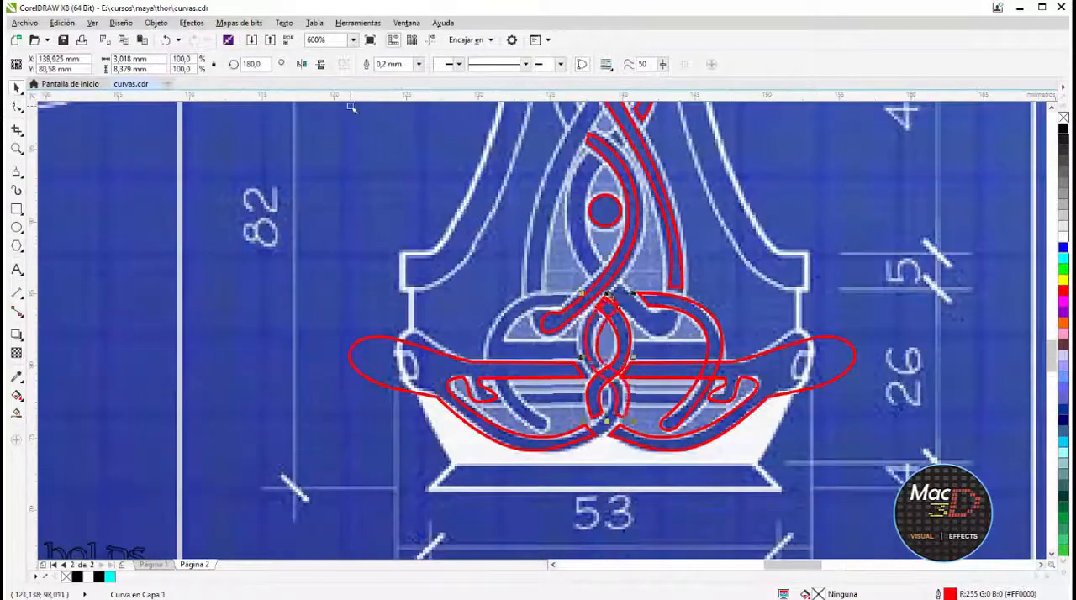
# Reduce the mirrored central strand to the short upper left arc by moving its end nodes and deleting its lower nodes
pyautogui.scroll(1, 664, 387)
pyautogui.click(16, 108)
pyautogui.moveTo(540, 193); pyautogui.dragTo(517, 222)
pyautogui.moveTo(558, 212); pyautogui.dragTo(533, 233)
pyautogui.moveTo(499, 320); pyautogui.dragTo(502, 278)
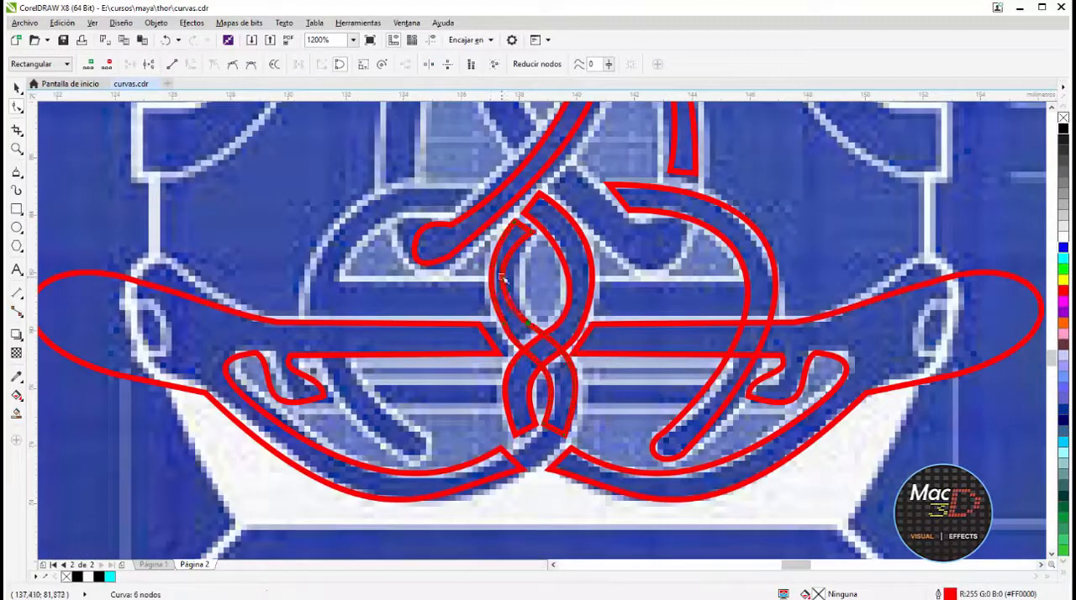
pyautogui.doubleClick(546, 424)
pyautogui.doubleClick(566, 436)
pyautogui.moveTo(505, 324); pyautogui.dragTo(512, 333)
pyautogui.moveTo(535, 319); pyautogui.dragTo(524, 327)
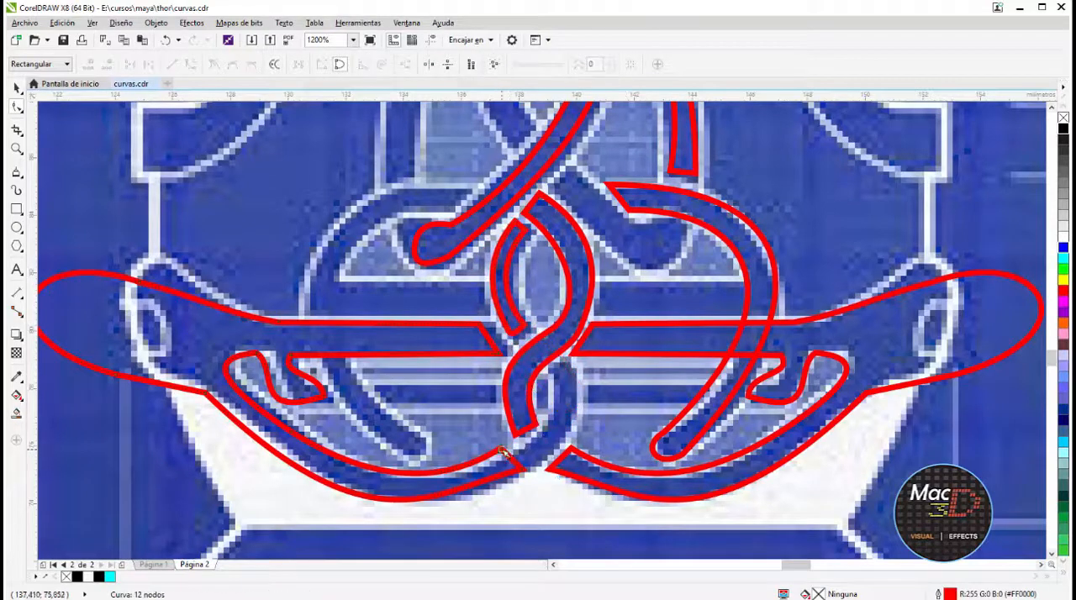
# Extend the inner end of the lower left loop up to the central crossing and curve its edges to the blueprint
pyautogui.moveTo(502, 452); pyautogui.dragTo(490, 464)
pyautogui.moveTo(523, 470); pyautogui.dragTo(580, 376)
pyautogui.doubleClick(496, 475)
pyautogui.doubleClick(516, 457)
pyautogui.click(191, 64)
pyautogui.moveTo(545, 431); pyautogui.dragTo(558, 444)
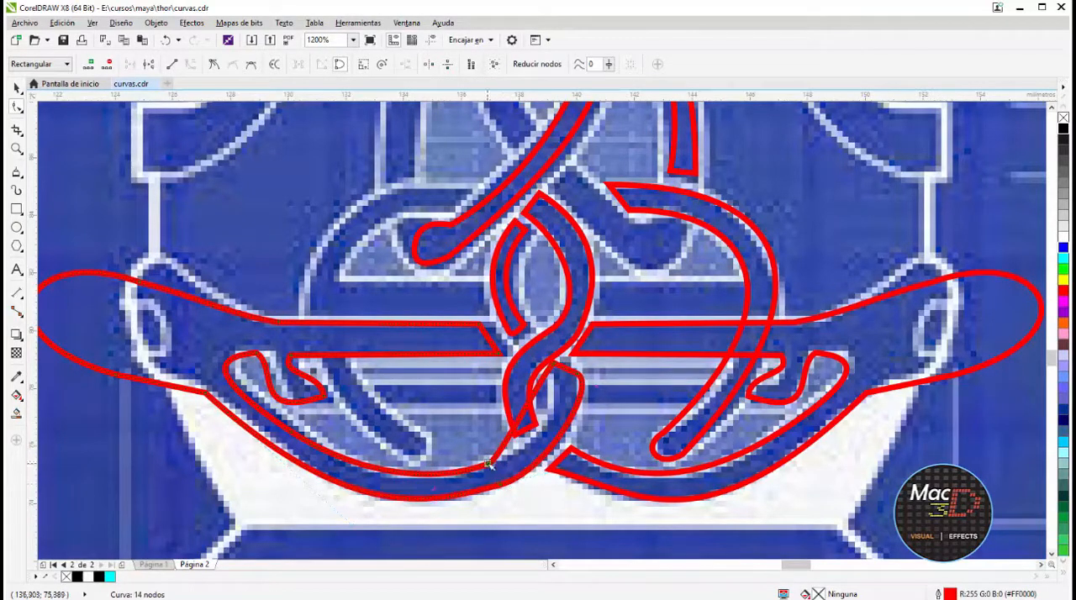
# Mirror copies of the remaining right-hand strands horizontally onto the left half of the ornament
pyautogui.click(16, 87)
pyautogui.press('F4')
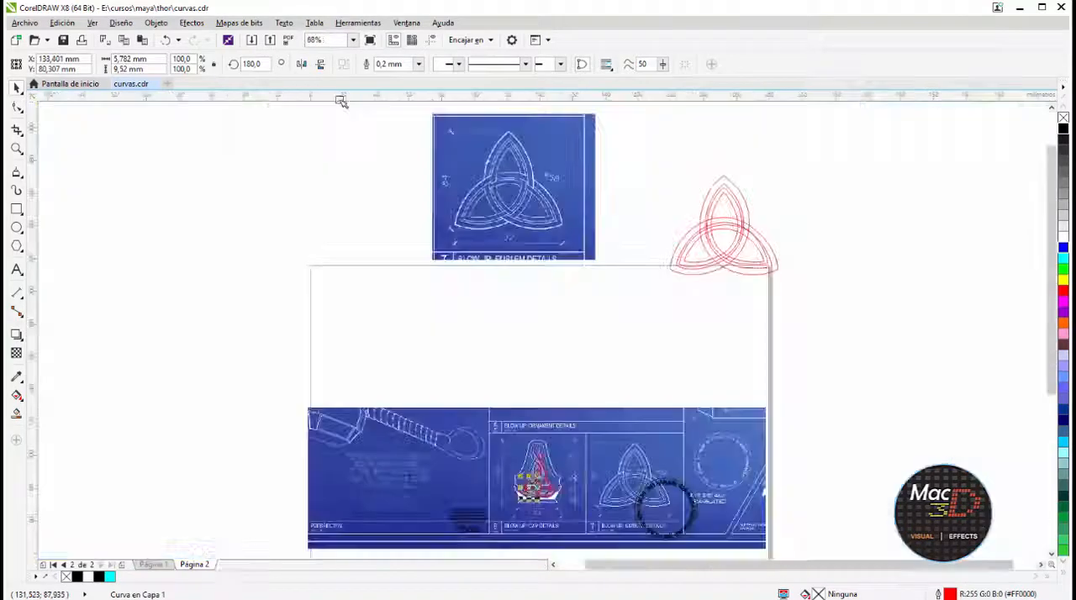
pyautogui.scroll(4, 523, 498)
pyautogui.click(301, 65)
pyautogui.click(302, 65)
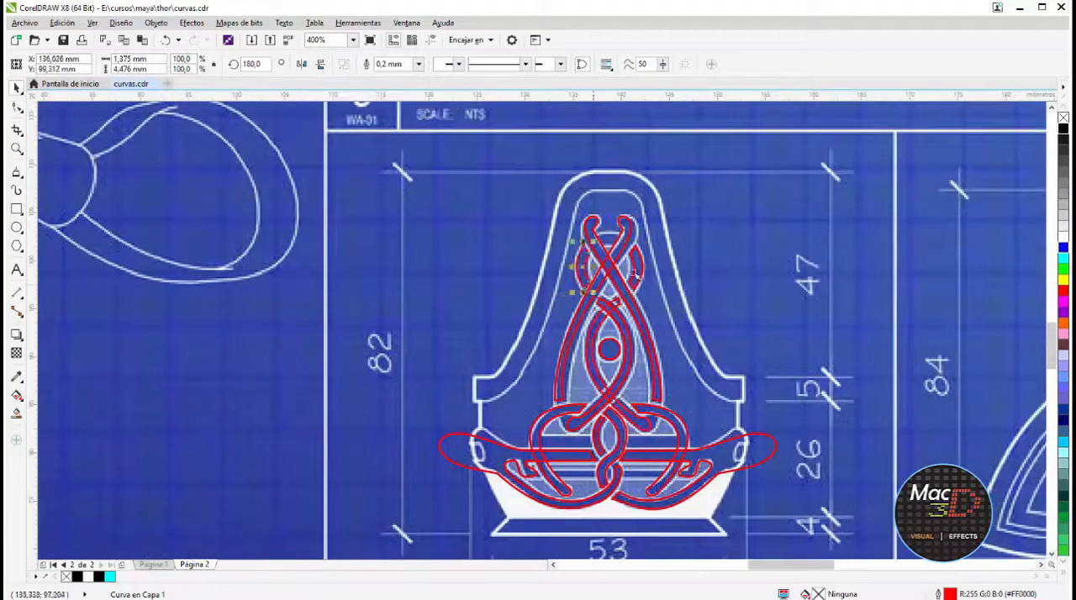
# Trace the small four-cornered band between the strands near the ornament's top and bend its upper edge
pyautogui.scroll(2, 636, 276)
pyautogui.click(462, 305)
pyautogui.click(531, 305)
pyautogui.click(521, 334)
pyautogui.click(471, 334)
pyautogui.click(17, 107)
pyautogui.moveTo(496, 305); pyautogui.dragTo(497, 299)
pyautogui.scroll(-5, 495, 383)
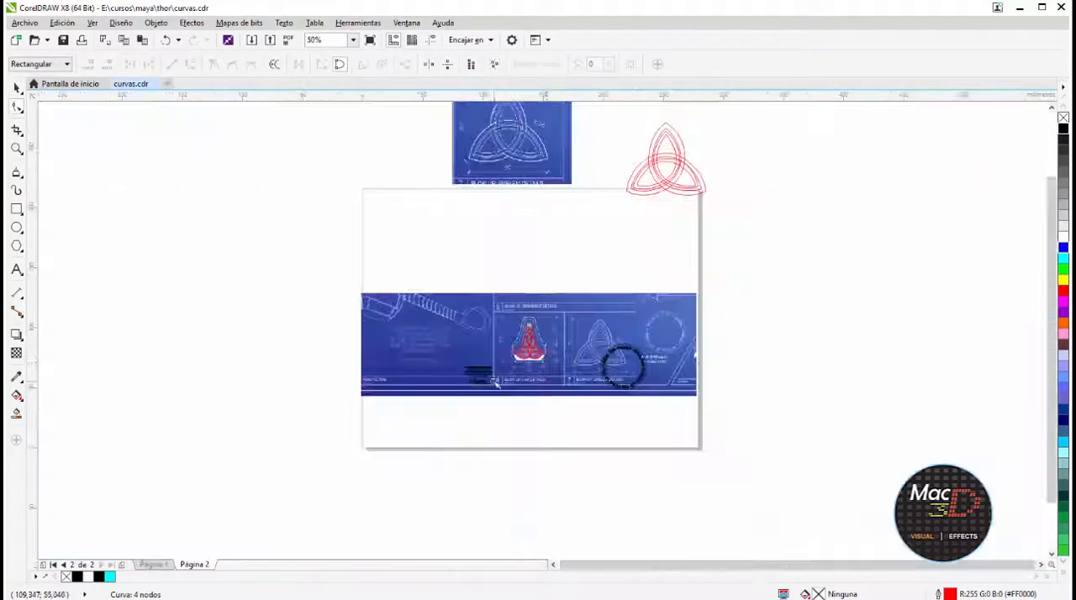
# Export all the selected ornament curves as an EPS file named curvas_MANGO, accepting the EPS export settings
pyautogui.scroll(5, 531, 343)
pyautogui.click(16, 88)
pyautogui.moveTo(361, 210); pyautogui.dragTo(648, 463)
pyautogui.hotkey('ctrl', 'e')
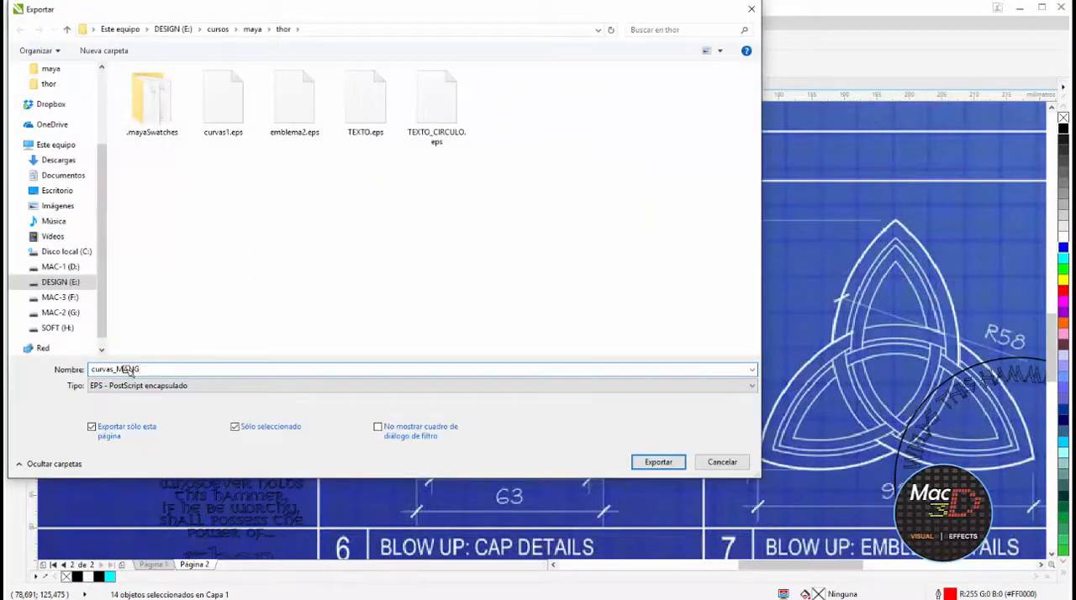
pyautogui.press('Return')
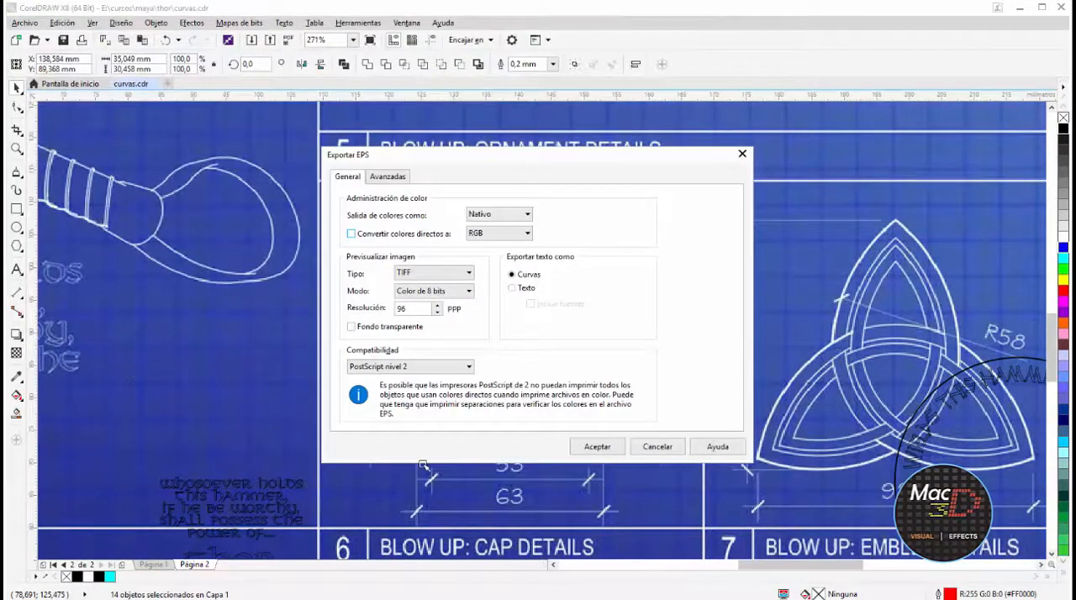
pyautogui.click(611, 447)
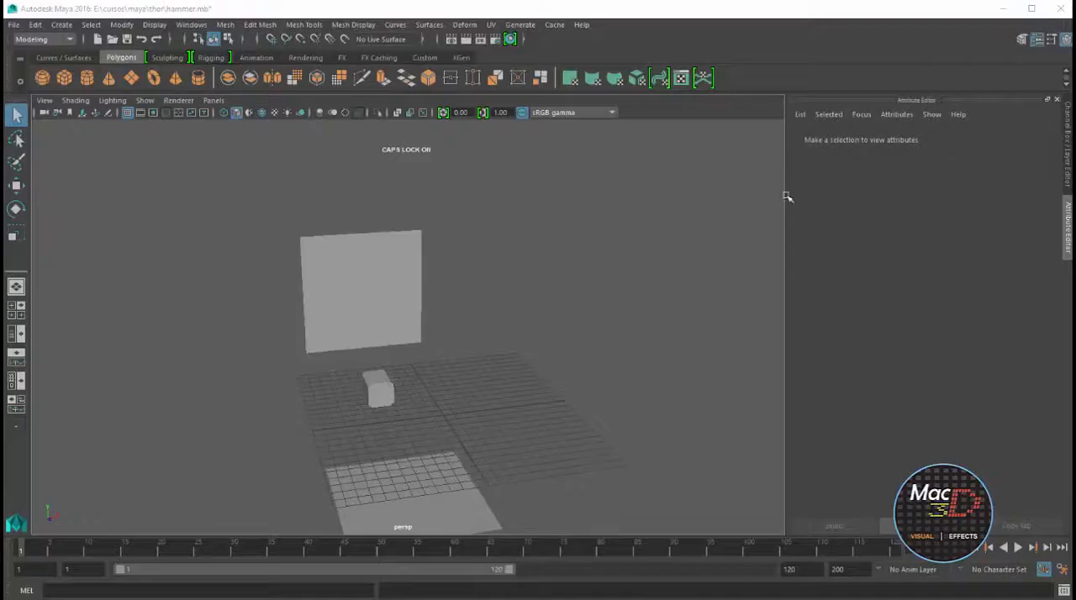
# Switch to Maya and import emblema2.eps into the hammer scene
pyautogui.keyDown('alt'); pyautogui.moveTo(788, 197); pyautogui.dragTo(498, 303); pyautogui.keyUp('alt')
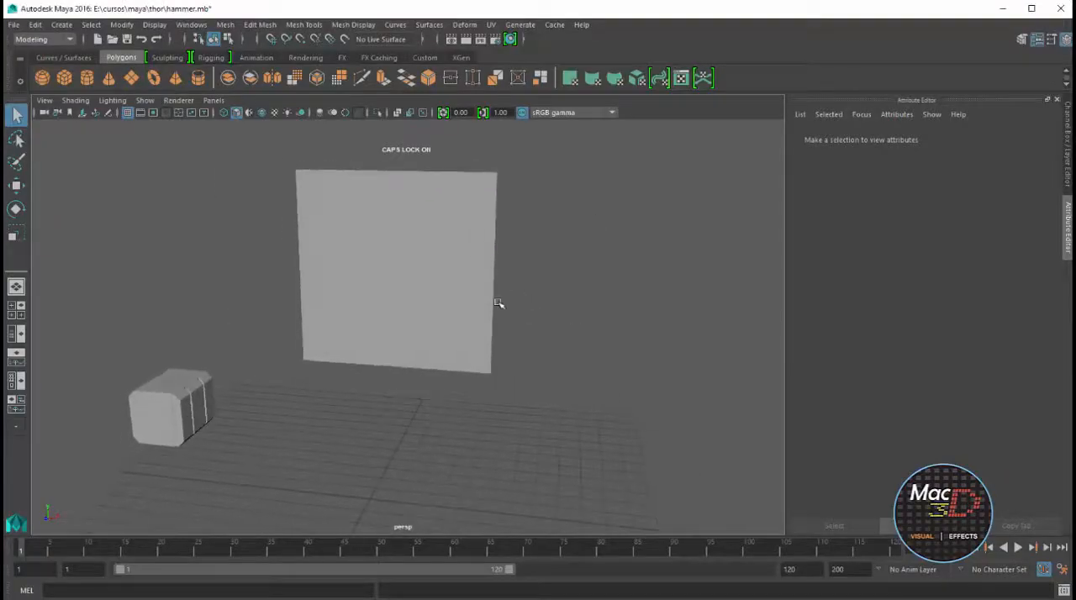
pyautogui.click(14, 25)
pyautogui.click(42, 167)
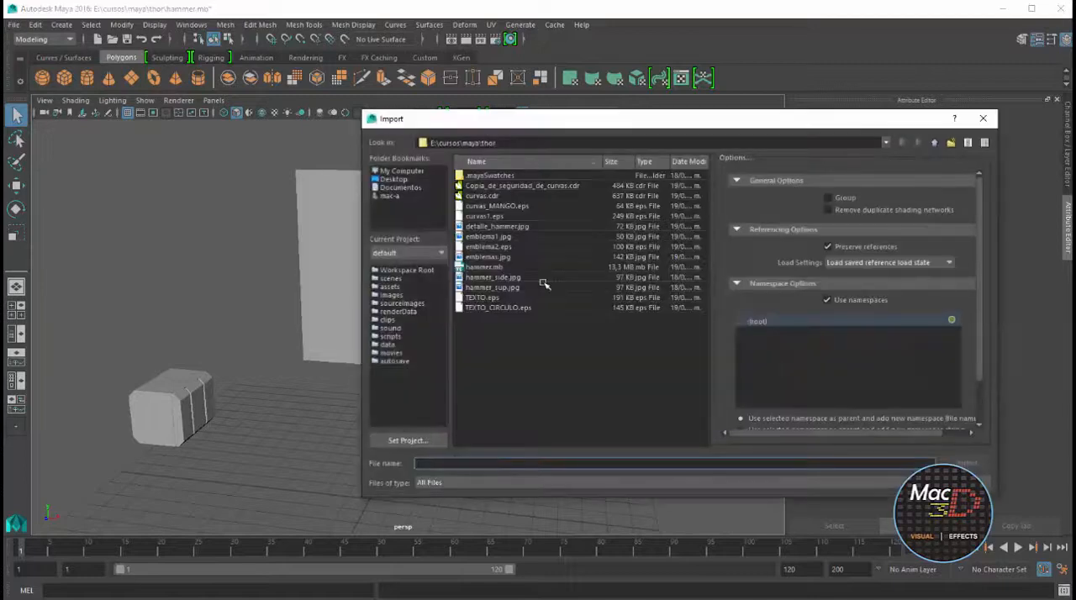
pyautogui.click(505, 247)
pyautogui.click(969, 463)
pyautogui.scroll(-3, 564, 320)
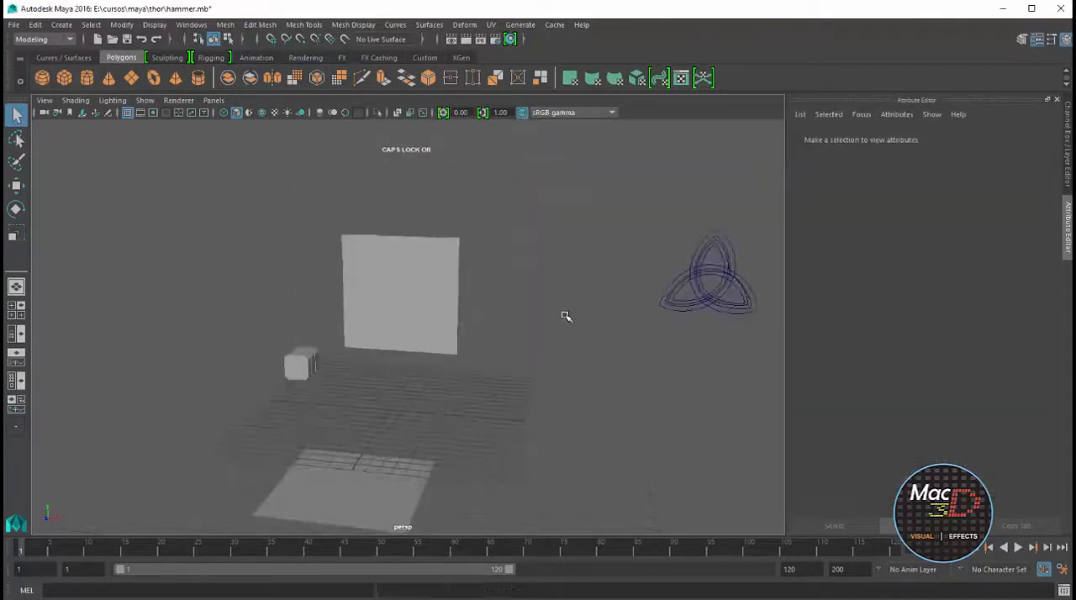
# Place and scale a small polygon cylinder at the emblem's lower left tip and close the Bevel Plus options
pyautogui.keyDown('alt'); pyautogui.moveTo(687, 278); pyautogui.dragTo(493, 339); pyautogui.keyUp('alt')
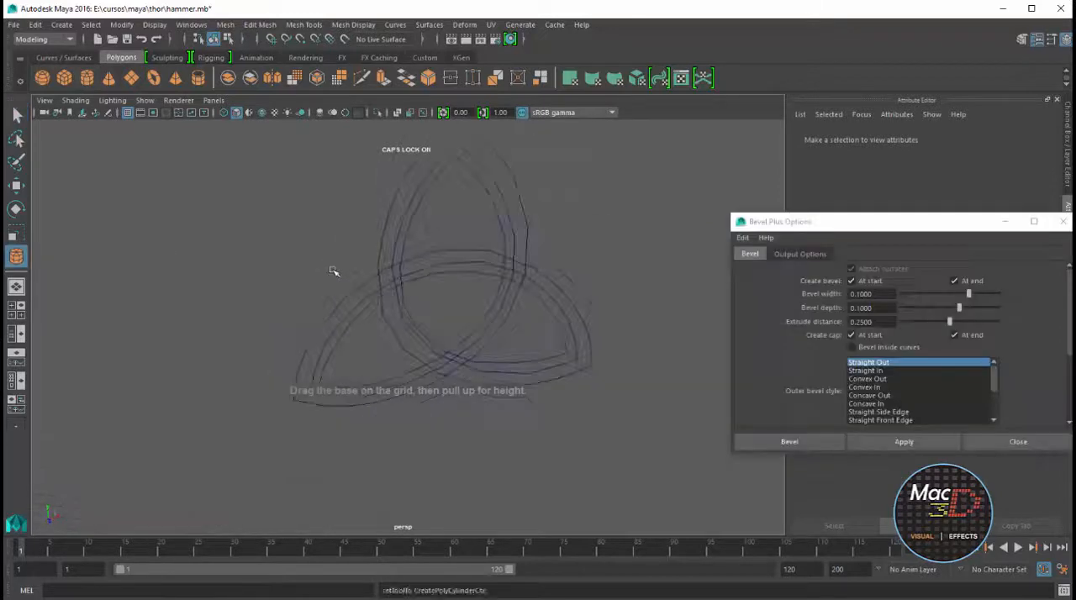
pyautogui.keyDown('alt'); pyautogui.moveTo(331, 269); pyautogui.dragTo(345, 374); pyautogui.keyUp('alt')
pyautogui.press('e')
pyautogui.press('r')
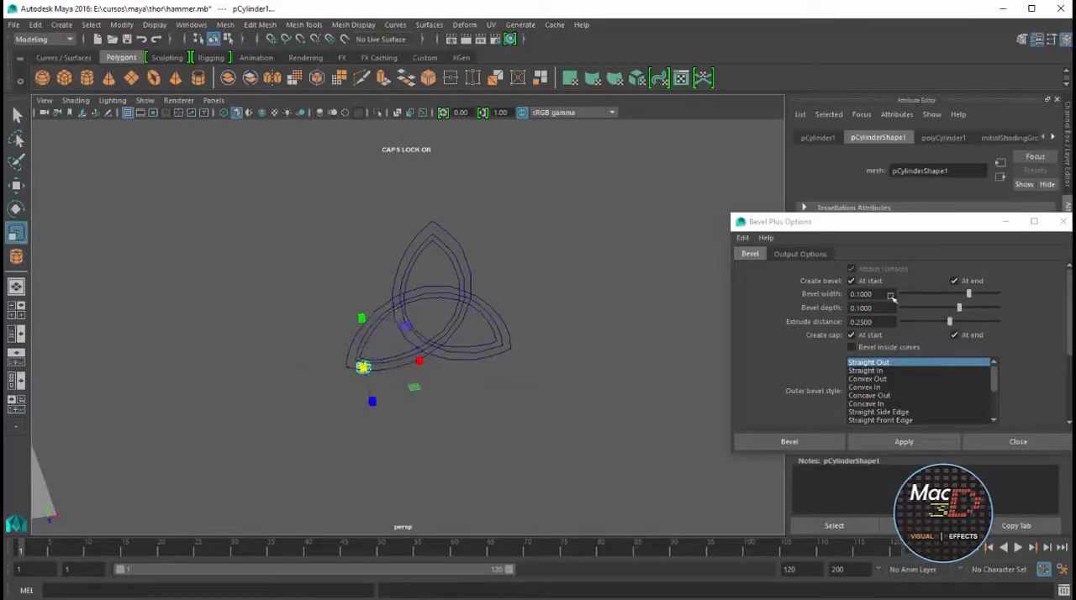
pyautogui.click(1063, 222)
pyautogui.scroll(6, 413, 348)
pyautogui.keyDown('alt'); pyautogui.moveTo(361, 357); pyautogui.dragTo(439, 367, button='middle'); pyautogui.keyUp('alt')
pyautogui.scroll(2, 389, 348)
pyautogui.moveTo(405, 404); pyautogui.dragTo(405, 448, button='right')
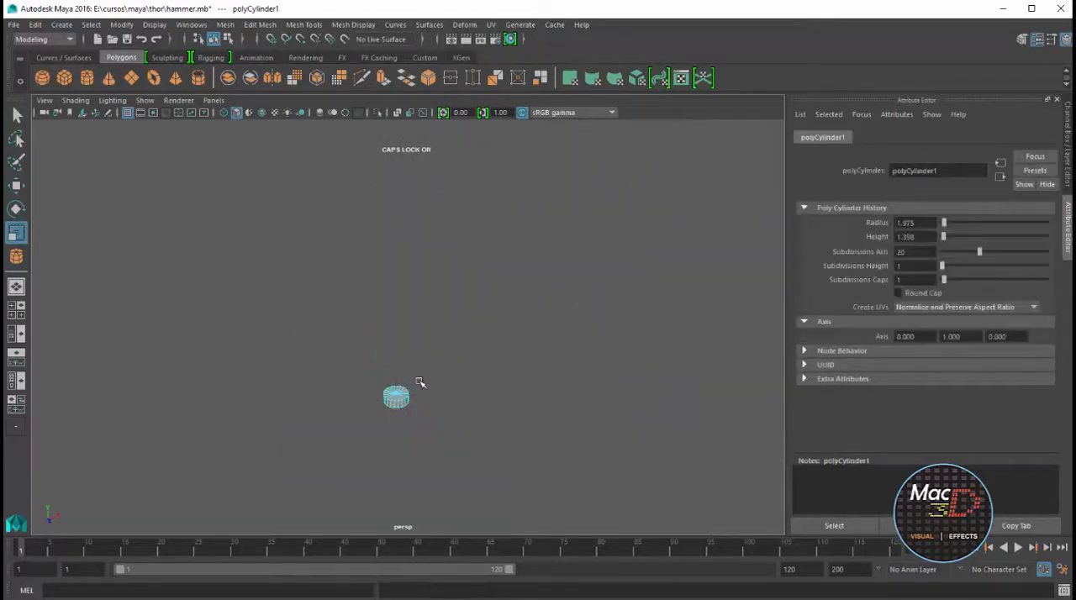
# Delete the cylinder's faces except for one circular cap
pyautogui.click(411, 380)
pyautogui.click(404, 394)
pyautogui.press('f')
pyautogui.scroll(-5, 475, 350)
pyautogui.scroll(-4, 475, 351)
pyautogui.keyDown('alt'); pyautogui.moveTo(472, 402); pyautogui.dragTo(463, 350); pyautogui.keyUp('alt')
pyautogui.moveTo(542, 267); pyautogui.dragTo(320, 399)
pyautogui.press('Delete')
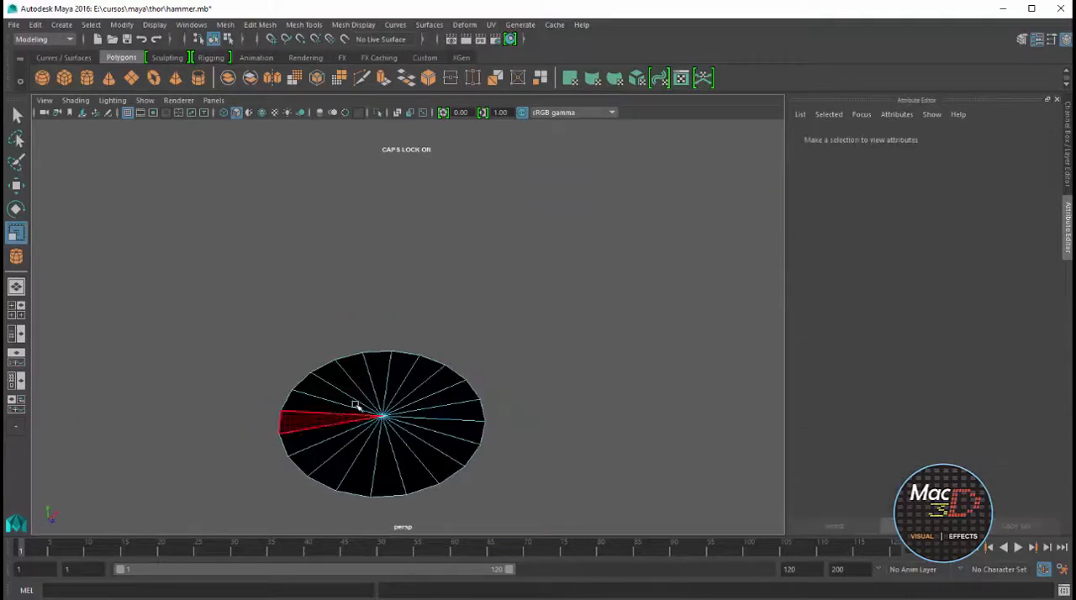
# Move the remaining disc onto the inner emblem curve with point snapping and turn it across the curve
pyautogui.moveTo(356, 406); pyautogui.dragTo(382, 379, button='right')
pyautogui.click(384, 415)
pyautogui.scroll(-4, 388, 414)
pyautogui.press('w')
pyautogui.scroll(-4, 392, 406)
pyautogui.scroll(-3, 392, 406)
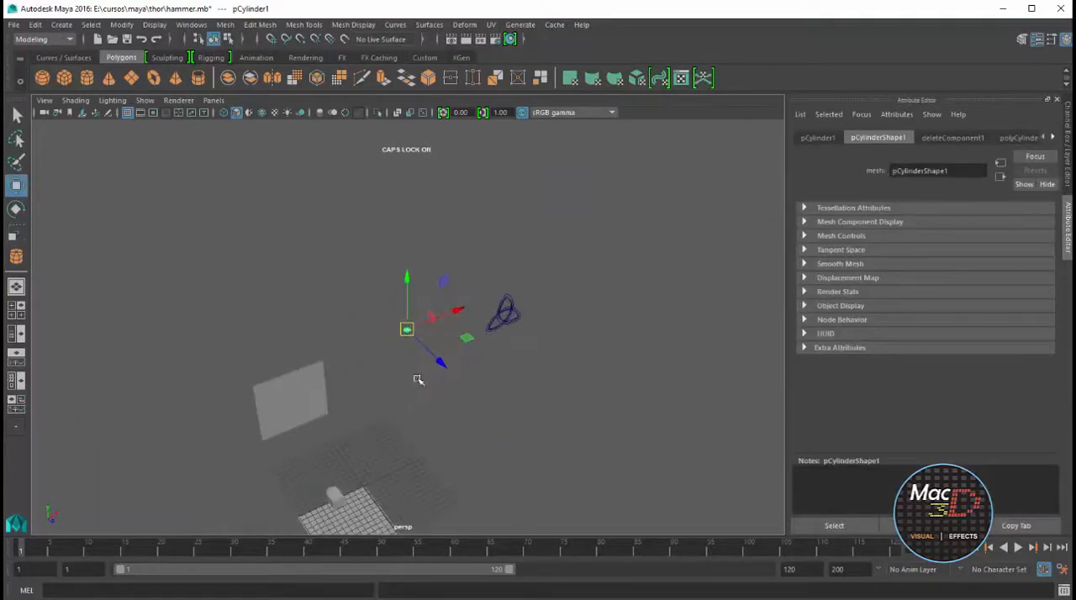
pyautogui.press('f')
pyautogui.scroll(-10, 493, 325)
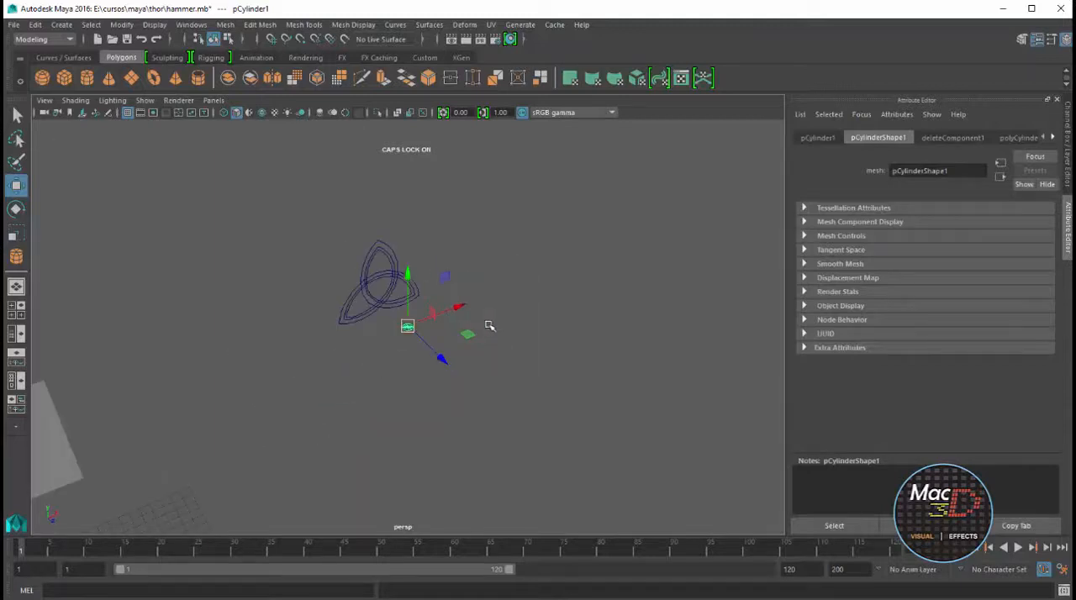
pyautogui.keyDown('alt'); pyautogui.moveTo(489, 324); pyautogui.dragTo(543, 314); pyautogui.keyUp('alt')
pyautogui.press('v')
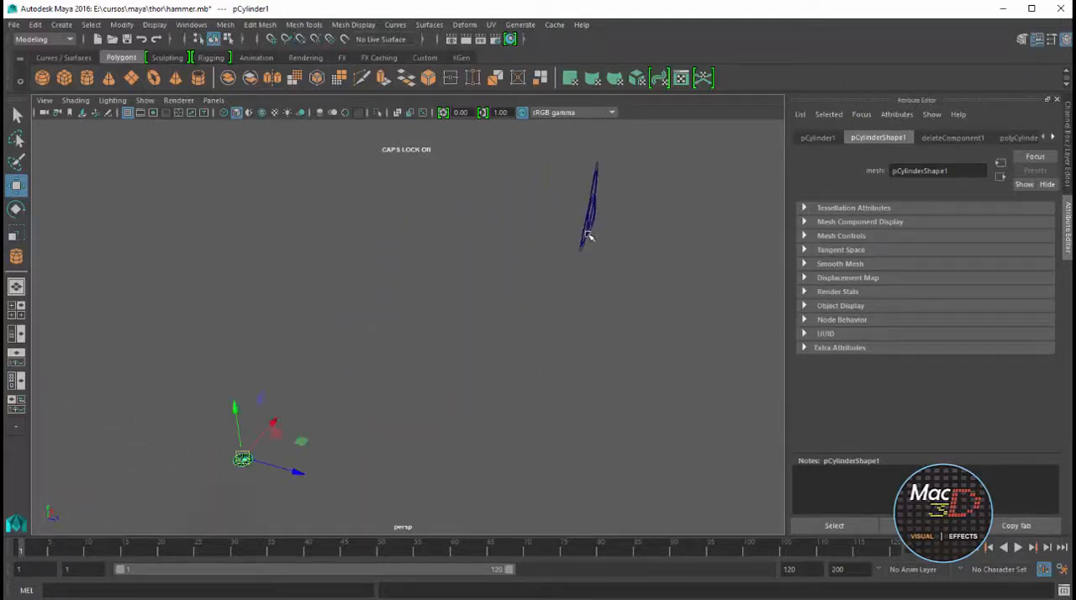
pyautogui.moveTo(545, 226); pyautogui.dragTo(606, 150)
pyautogui.keyDown('alt'); pyautogui.moveTo(539, 268); pyautogui.dragTo(580, 345); pyautogui.keyUp('alt')
pyautogui.moveTo(707, 328); pyautogui.dragTo(796, 255)
# Select the disc's faces together with the emblem curve beneath it and extrude them along that curve
pyautogui.rightClick(336, 262)
pyautogui.moveTo(287, 221); pyautogui.dragTo(319, 266)
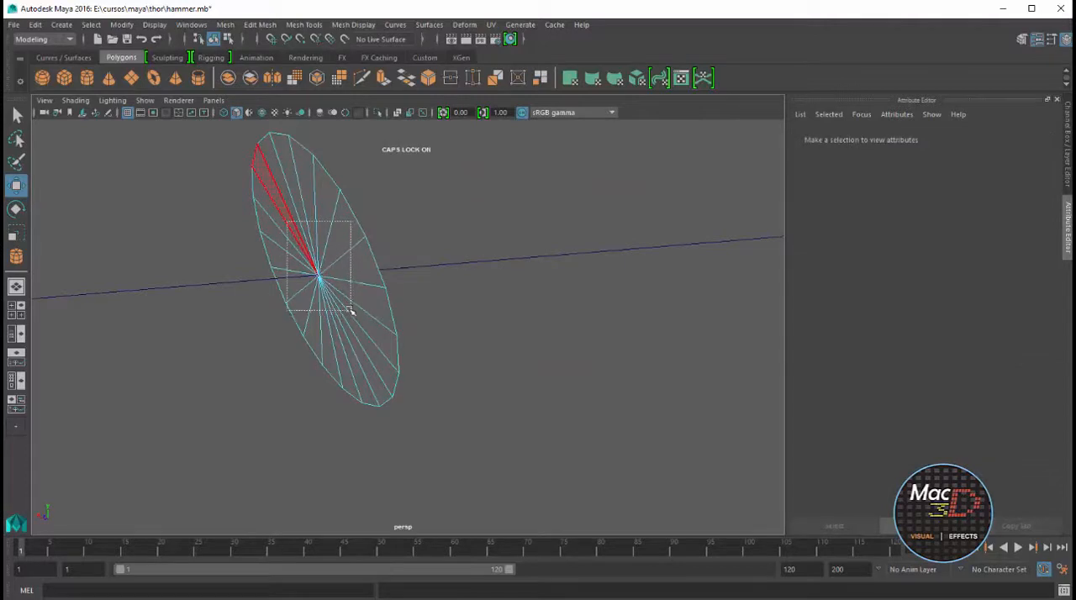
pyautogui.moveTo(350, 311); pyautogui.dragTo(352, 311)
pyautogui.scroll(-5, 377, 328)
pyautogui.click(356, 325)
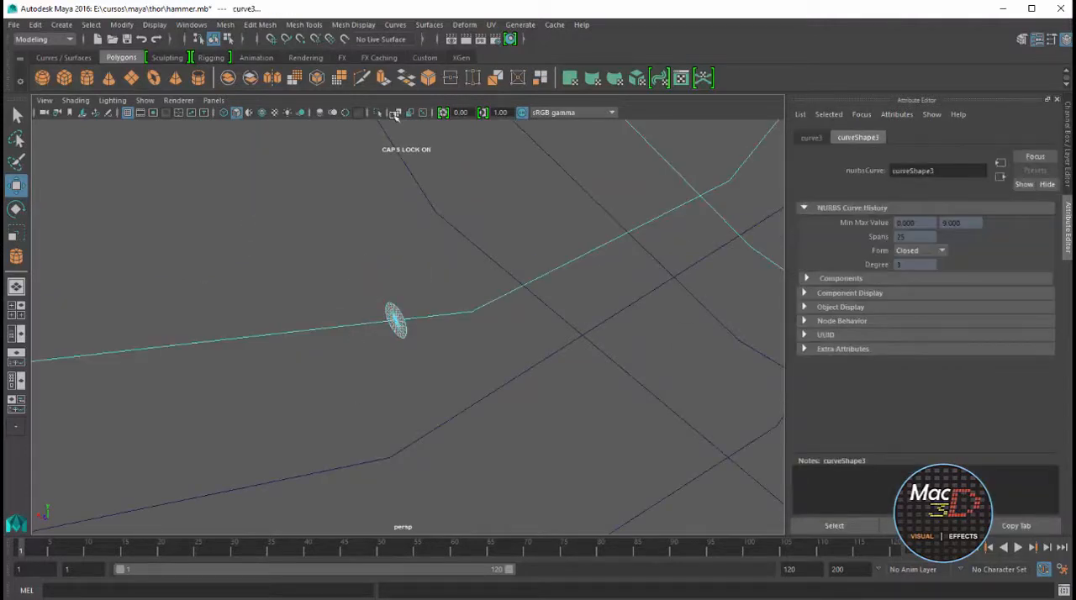
pyautogui.hotkey('ctrl', 'e')
pyautogui.scroll(-5, 449, 308)
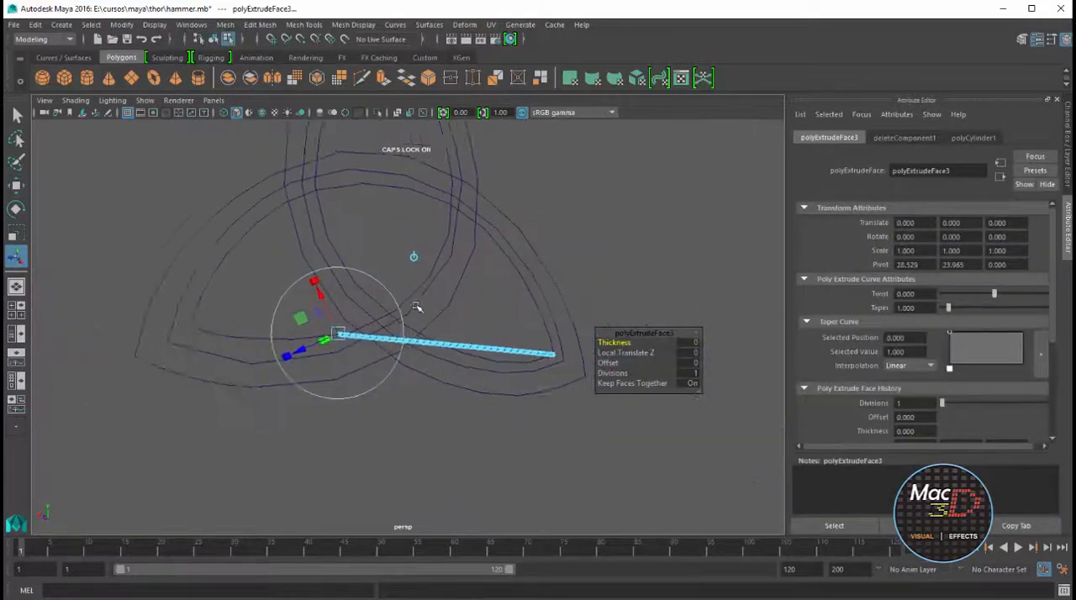
# Set the extrusion's thickness to 0.2 and its divisions to 100
pyautogui.moveTo(629, 343); pyautogui.dragTo(669, 345, button='middle')
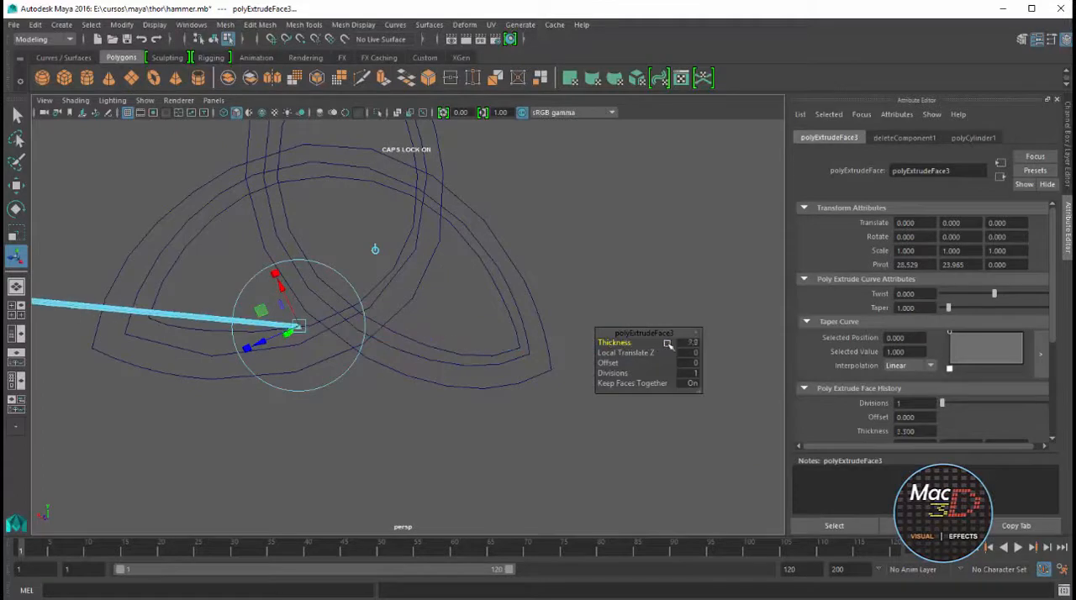
pyautogui.moveTo(769, 348); pyautogui.dragTo(786, 371, button='middle')
pyautogui.click(612, 374)
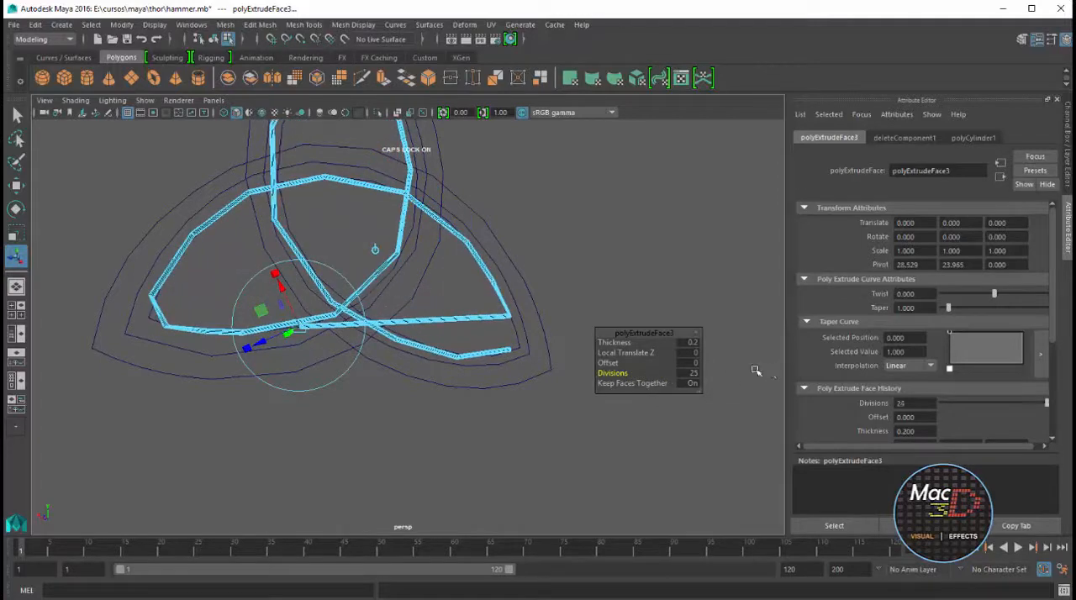
pyautogui.keyDown('alt'); pyautogui.moveTo(556, 273); pyautogui.dragTo(514, 380, button='middle'); pyautogui.keyUp('alt')
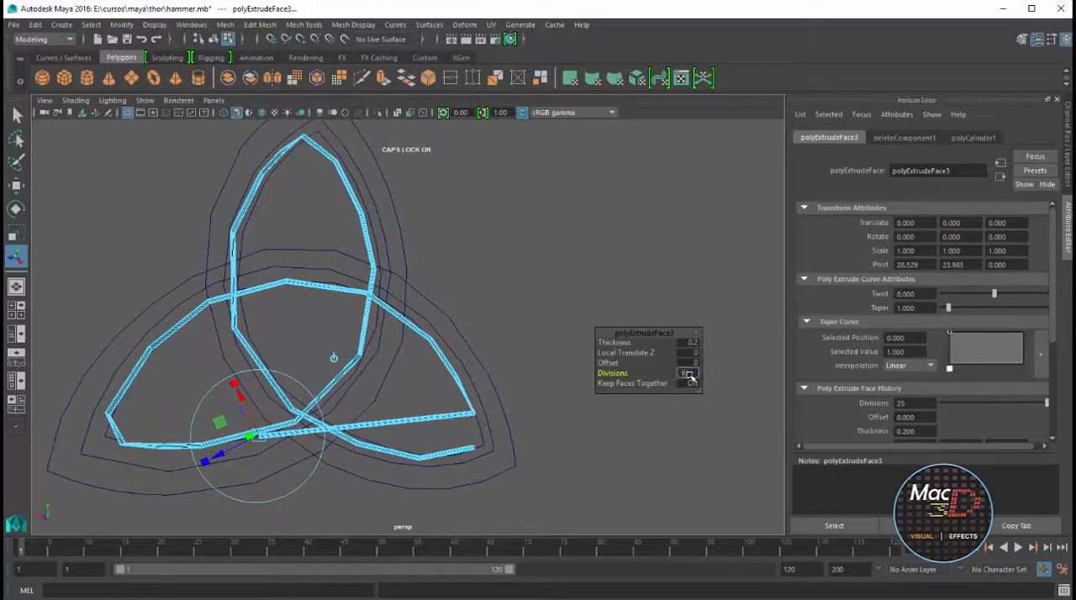
pyautogui.press('Return')
pyautogui.keyDown('alt'); pyautogui.moveTo(538, 366); pyautogui.dragTo(477, 399); pyautogui.keyUp('alt')
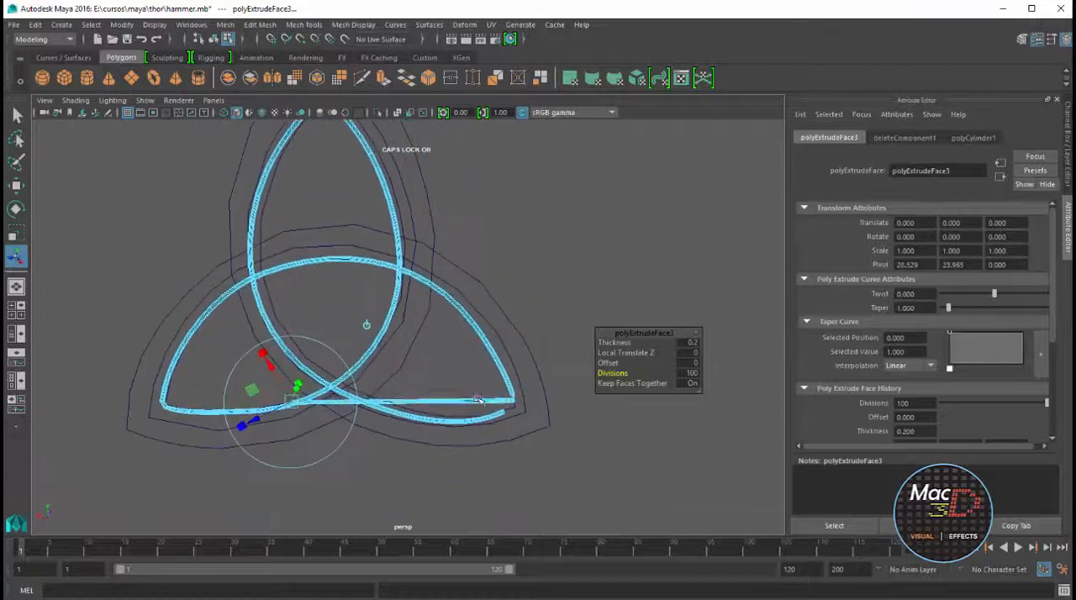
# Reset the extrusion's thickness to 0
pyautogui.scroll(3, 443, 403)
pyautogui.keyDown('alt'); pyautogui.moveTo(428, 403); pyautogui.dragTo(370, 399, button='middle'); pyautogui.keyUp('alt')
pyautogui.keyDown('alt'); pyautogui.moveTo(370, 398); pyautogui.dragTo(188, 425); pyautogui.keyUp('alt')
pyautogui.moveTo(618, 344); pyautogui.dragTo(667, 344)
pyautogui.write('0')
pyautogui.press('Return')
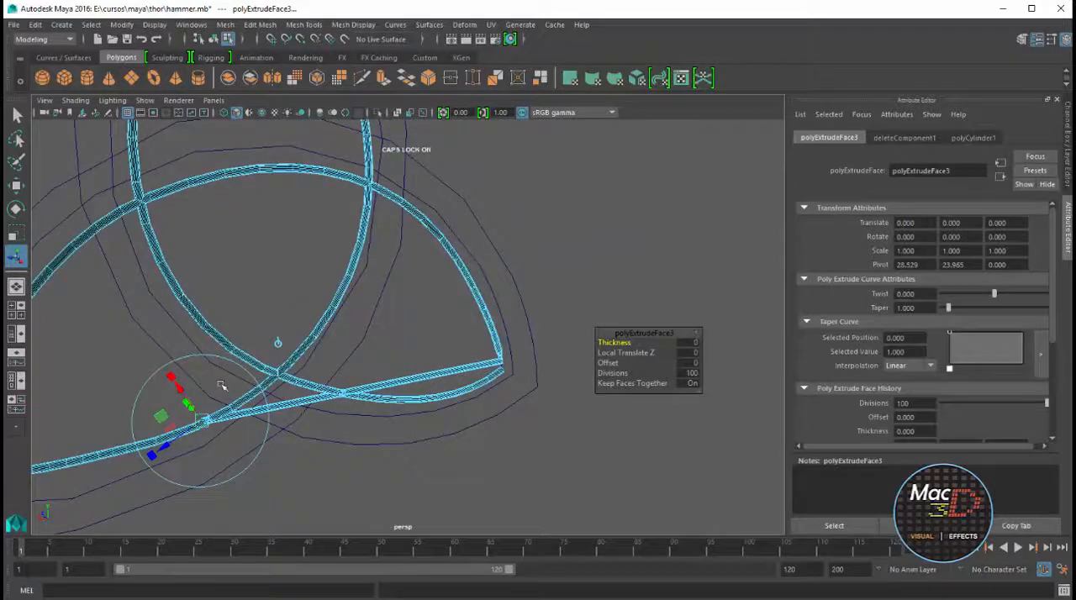
# Switch the extruded tube to vertex editing and move its end ring across to the emblem's lower right tip
pyautogui.moveTo(203, 421); pyautogui.dragTo(165, 281)
pyautogui.hotkey('ctrl', 'z')
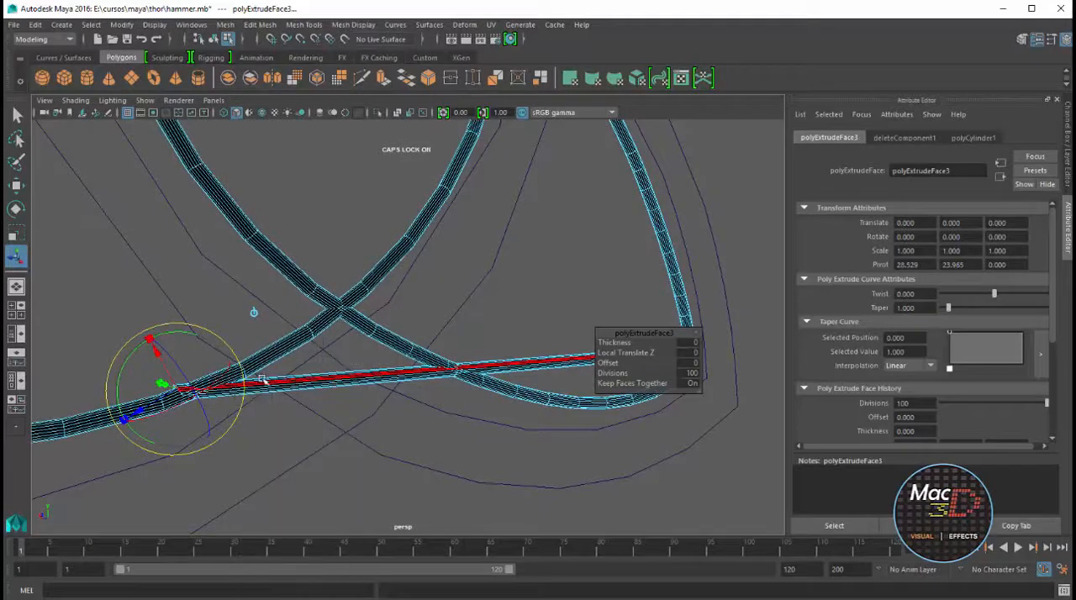
pyautogui.click(141, 288)
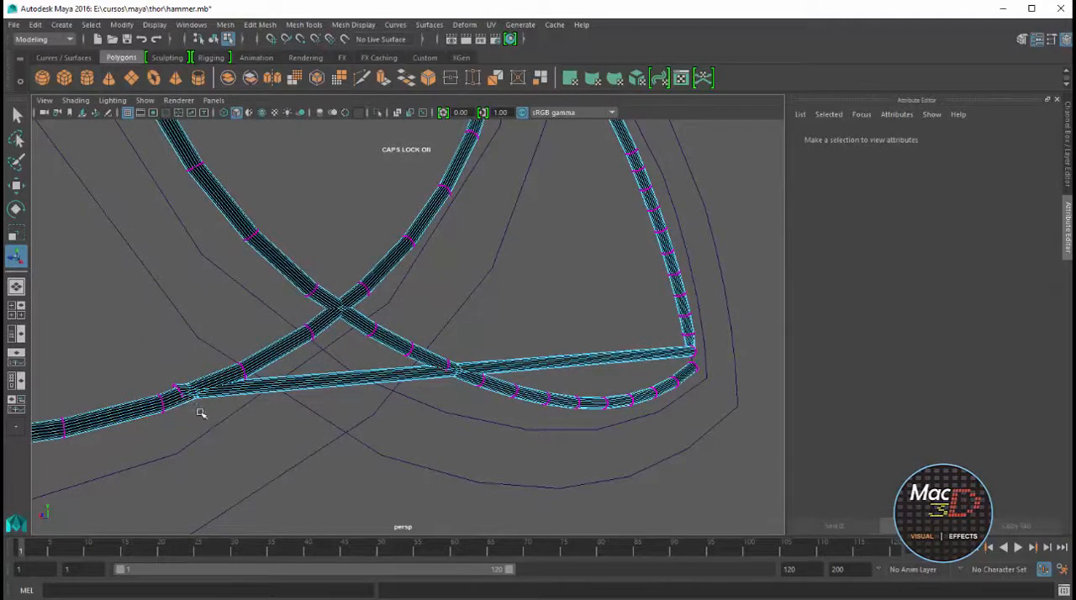
pyautogui.moveTo(201, 413); pyautogui.dragTo(668, 353)
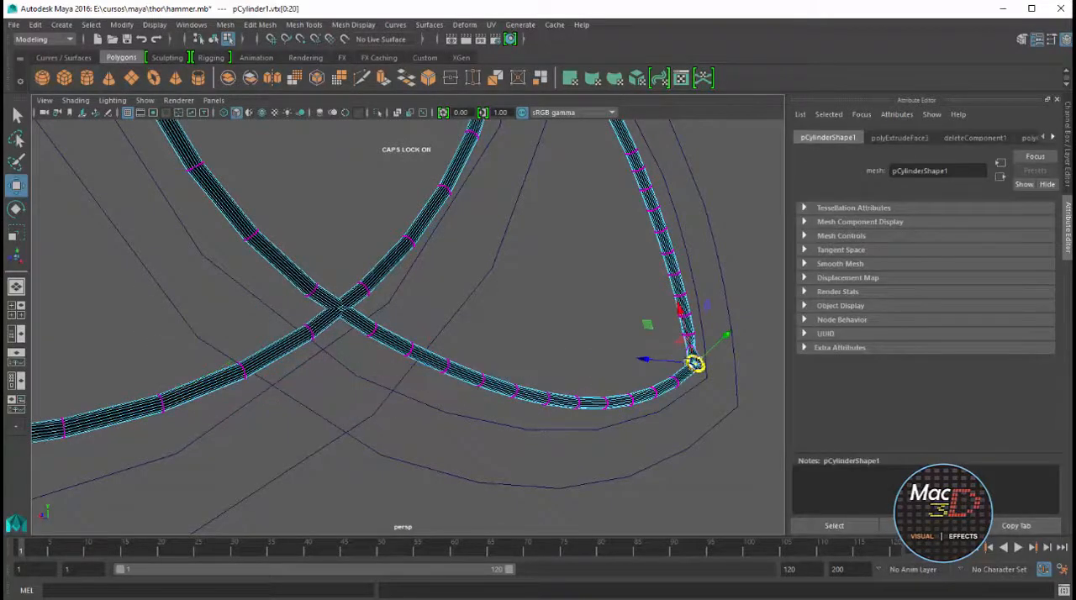
pyautogui.press('f')
pyautogui.moveTo(412, 326); pyautogui.dragTo(624, 413)
pyautogui.scroll(-6, 625, 412)
pyautogui.scroll(-2, 455, 328)
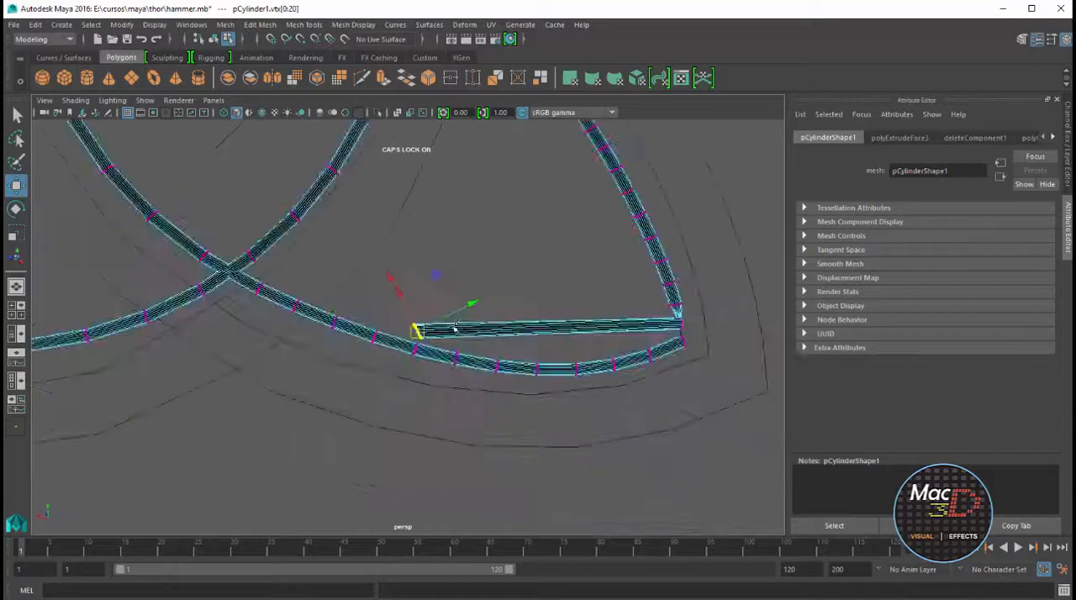
# Bring the tube's end vertices closer to the neighbouring ring at the emblem's lower right tip
pyautogui.moveTo(455, 328); pyautogui.dragTo(691, 344)
pyautogui.press('f')
pyautogui.scroll(-6, 601, 353)
pyautogui.press('f')
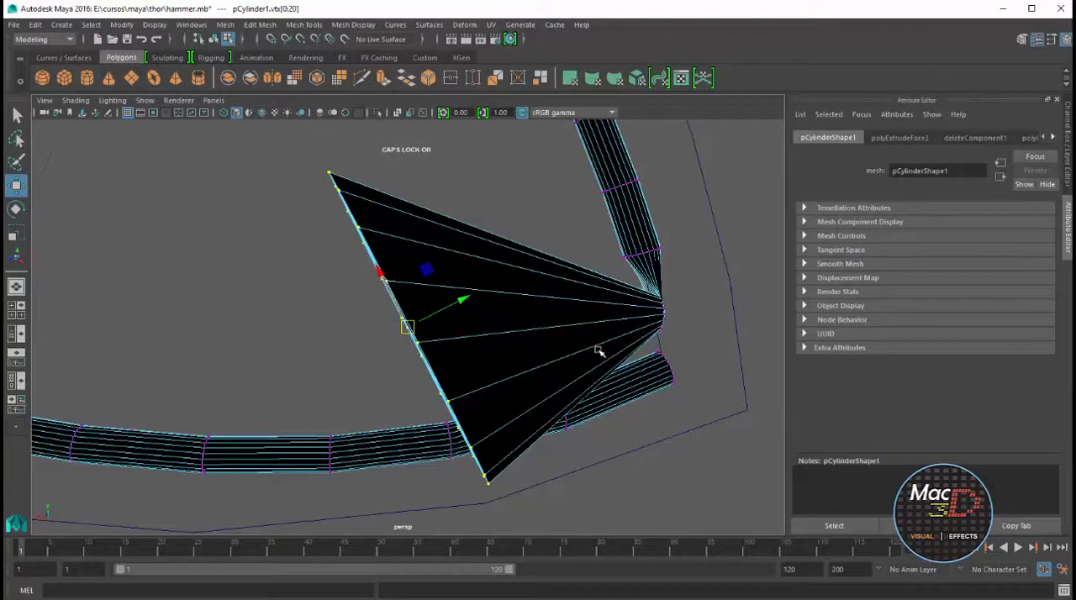
pyautogui.scroll(-6, 598, 351)
pyautogui.moveTo(408, 327); pyautogui.dragTo(598, 334)
pyautogui.press('f')
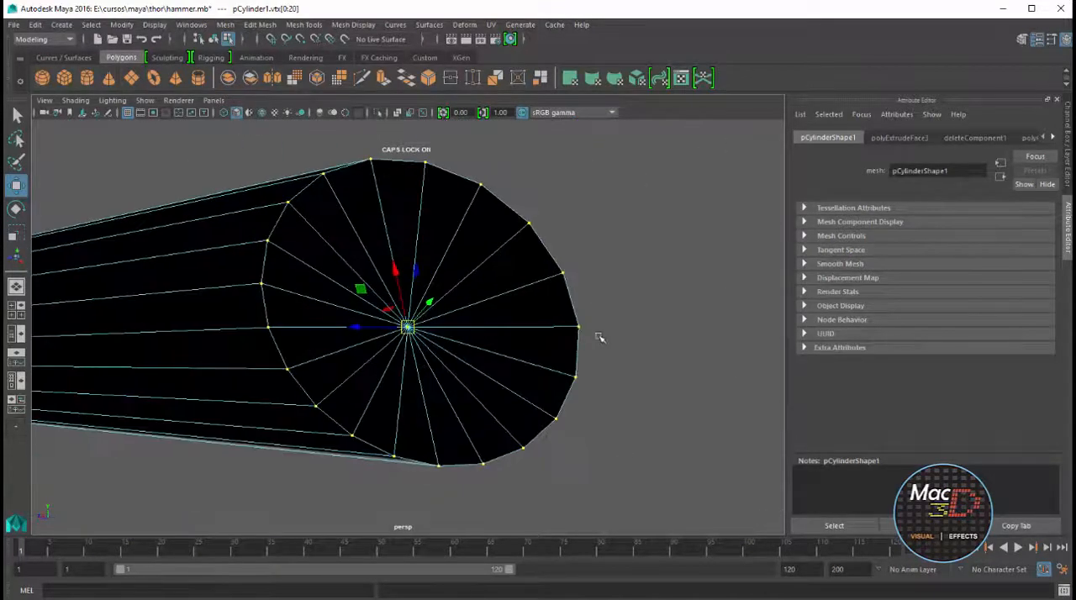
# Move the tube's end ring onto the tube's open start ring at the emblem's lower right tip to close the loop
pyautogui.moveTo(360, 327); pyautogui.dragTo(113, 379)
pyautogui.scroll(-8, 230, 349)
pyautogui.moveTo(362, 327); pyautogui.dragTo(137, 346)
pyautogui.press('f')
pyautogui.scroll(-6, 210, 384)
pyautogui.keyDown('alt'); pyautogui.moveTo(211, 384); pyautogui.dragTo(233, 336); pyautogui.keyUp('alt')
pyautogui.press('f')
pyautogui.scroll(-5, 298, 367)
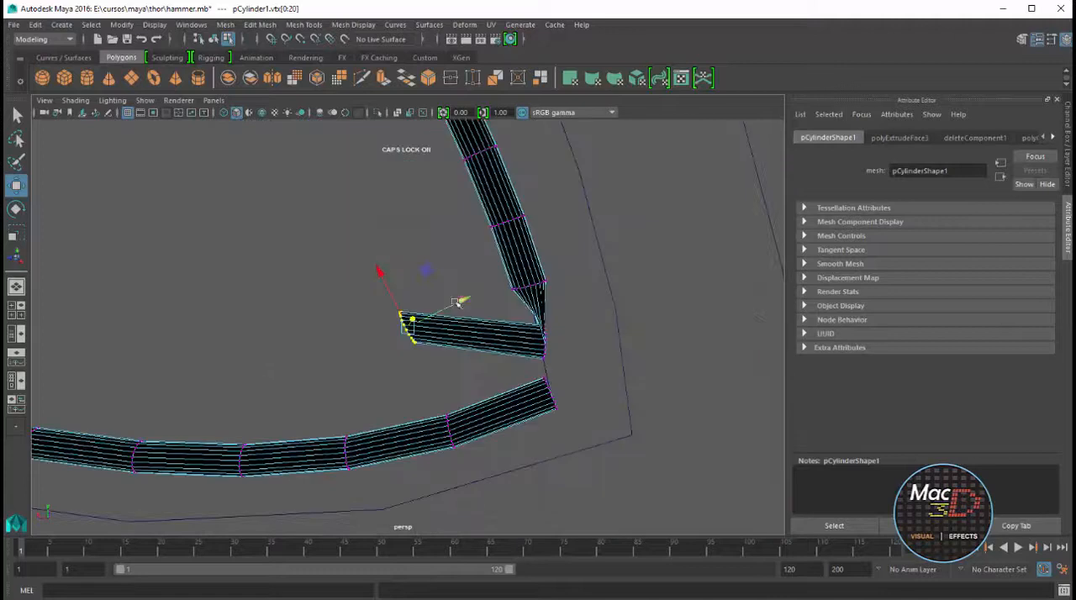
pyautogui.moveTo(460, 302); pyautogui.dragTo(538, 308)
pyautogui.moveTo(464, 301); pyautogui.dragTo(535, 383)
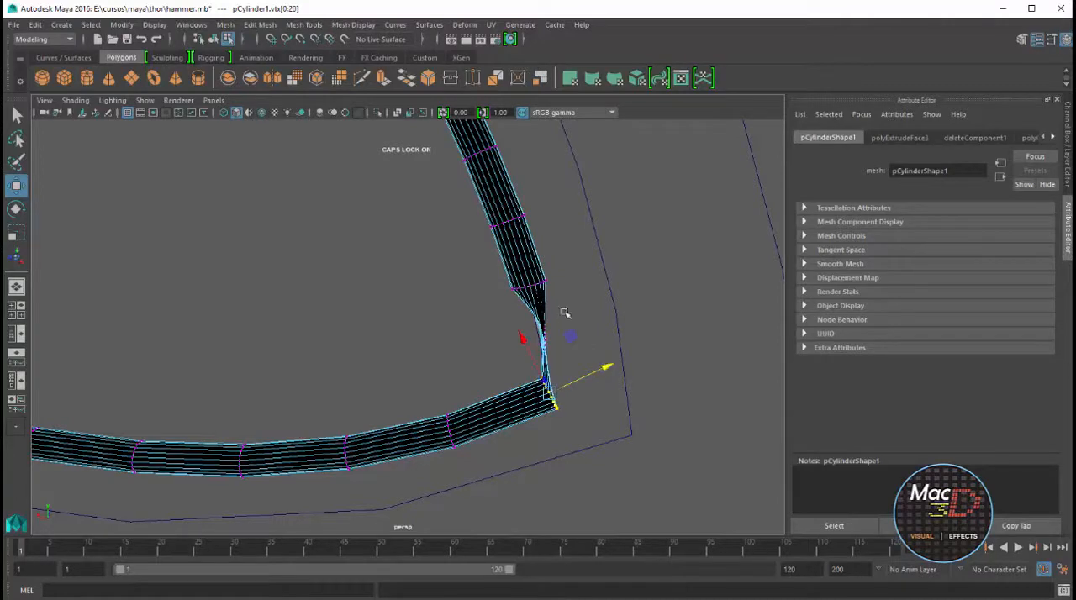
# Select the pinched ring just before the tube's end, then rotate and move it outward to form a clean corner
pyautogui.click(529, 364)
pyautogui.moveTo(535, 340); pyautogui.dragTo(529, 347)
pyautogui.press('e')
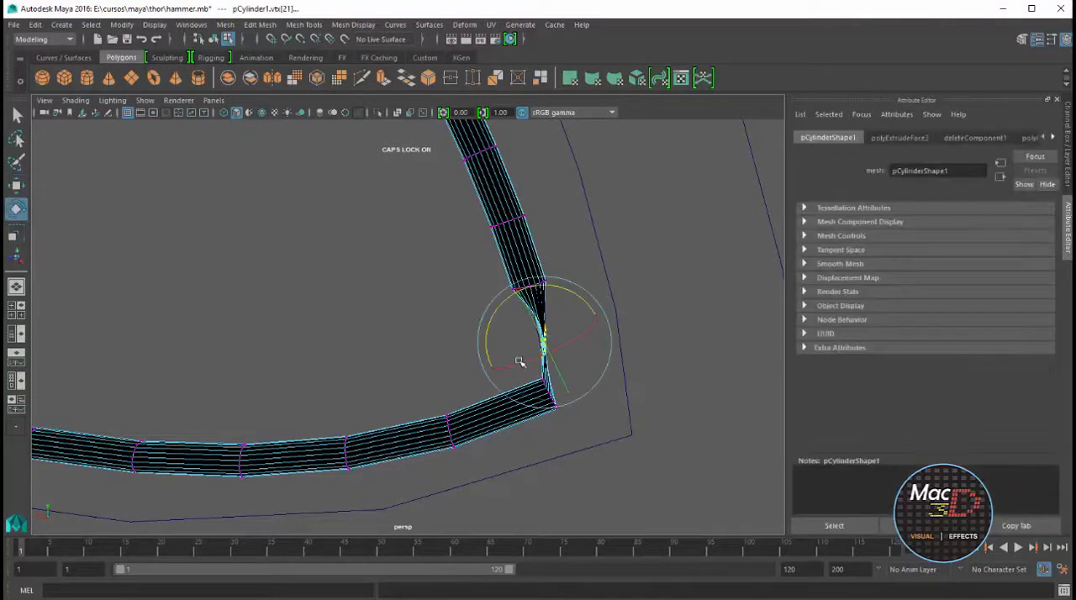
pyautogui.moveTo(573, 293); pyautogui.dragTo(565, 362)
pyautogui.press('w')
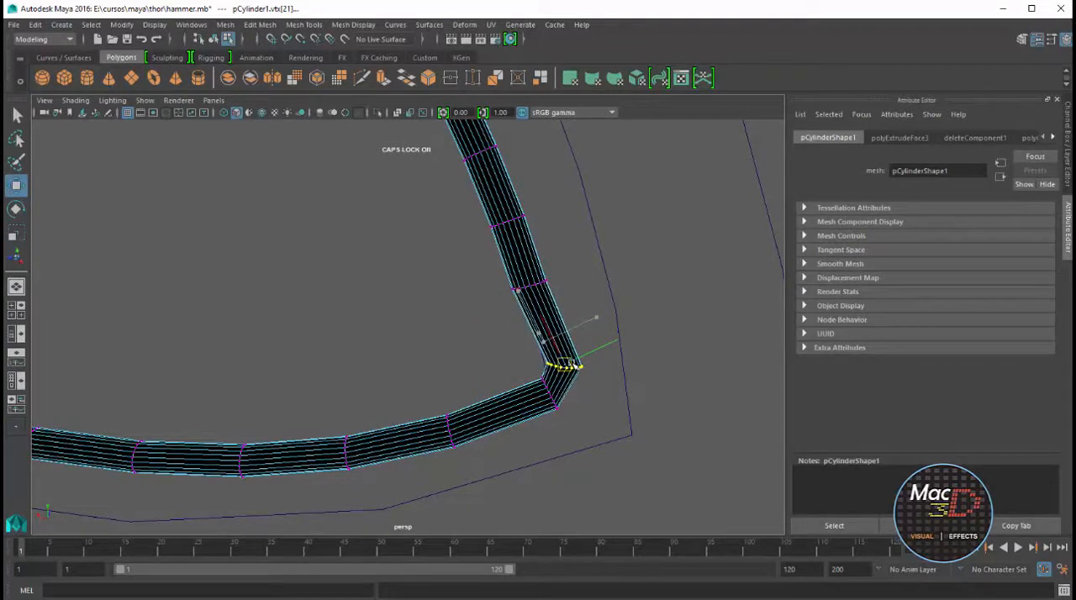
pyautogui.scroll(-10, 509, 320)
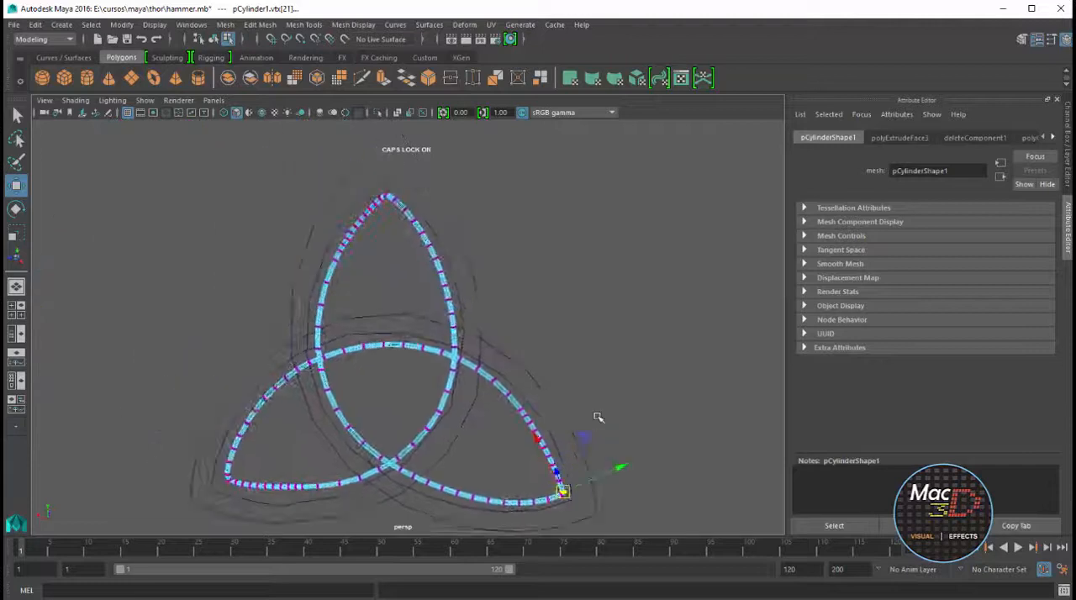
# Duplicate the closed emblem tube with a centred pivot, then enlarge and reposition the copy evenly around the original
pyautogui.scroll(-2, 598, 417)
pyautogui.moveTo(478, 375); pyautogui.dragTo(532, 357, button='right')
pyautogui.click(439, 322)
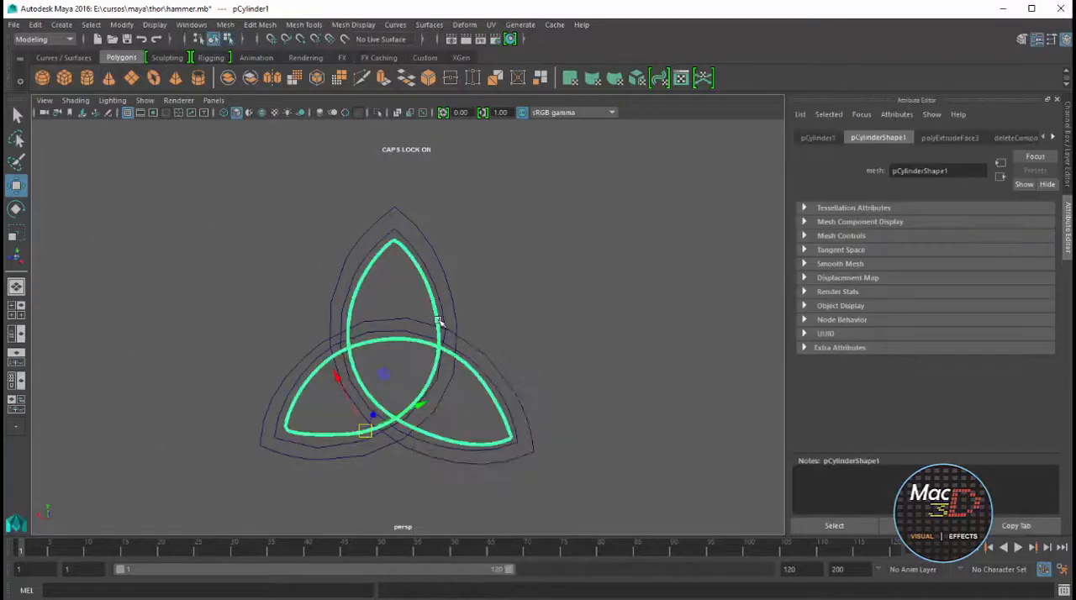
pyautogui.press('r')
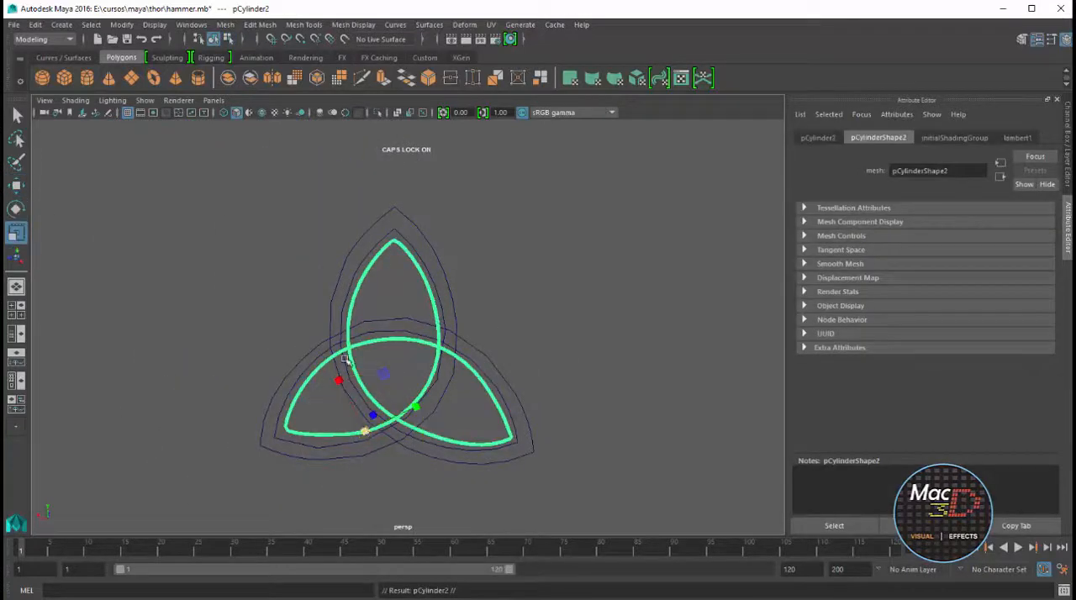
pyautogui.click(120, 24)
pyautogui.click(149, 104)
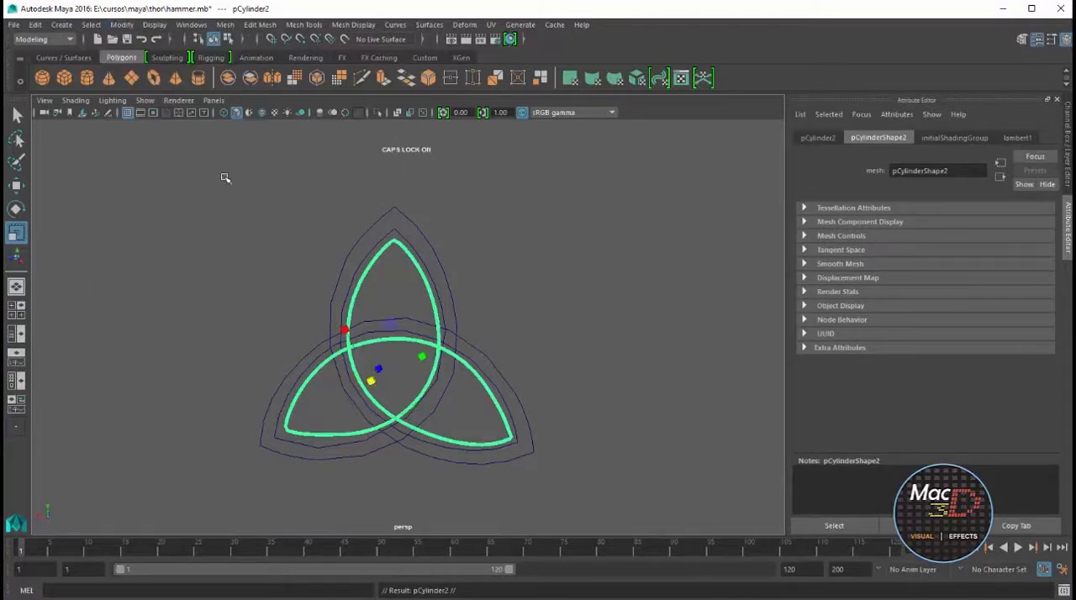
pyautogui.moveTo(383, 378); pyautogui.dragTo(410, 309)
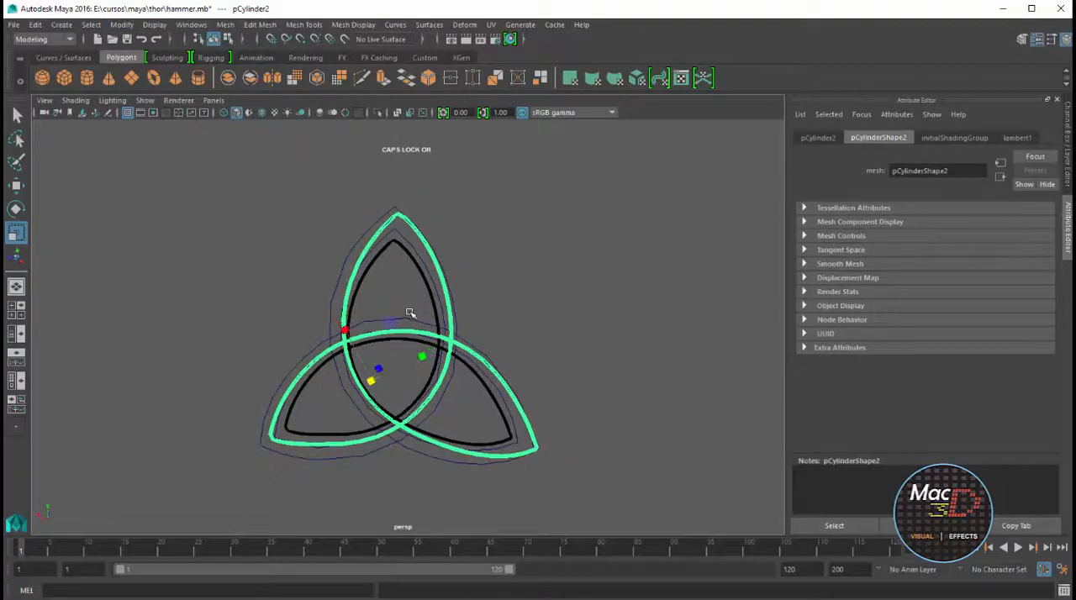
pyautogui.moveTo(372, 389)
pyautogui.mouseDown()
pyautogui.moveTo(367, 373)
pyautogui.moveTo(367, 383)
pyautogui.mouseUp()
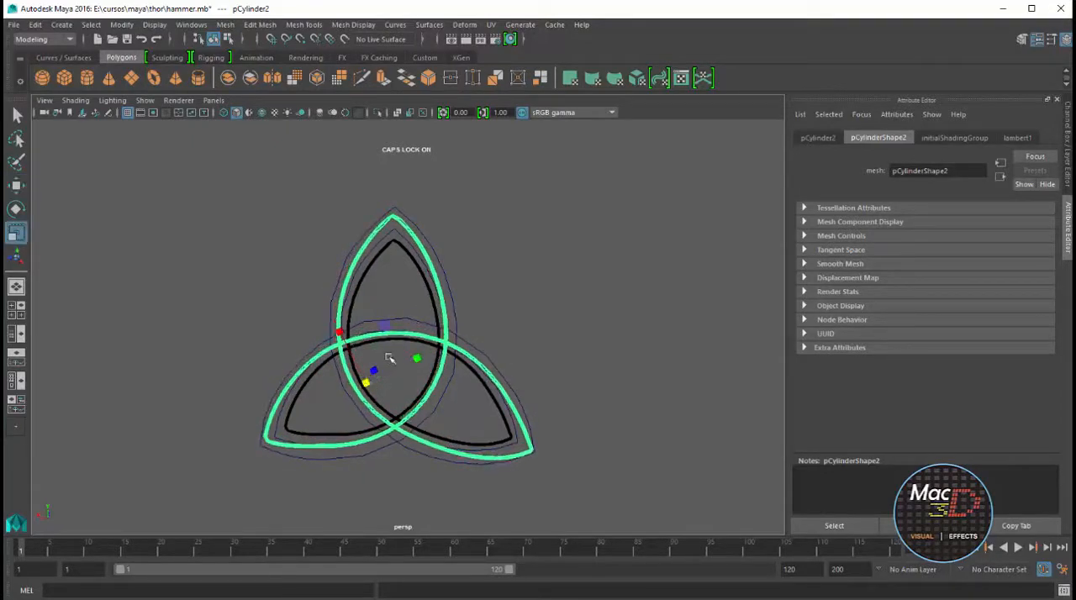
pyautogui.moveTo(416, 358); pyautogui.dragTo(418, 360)
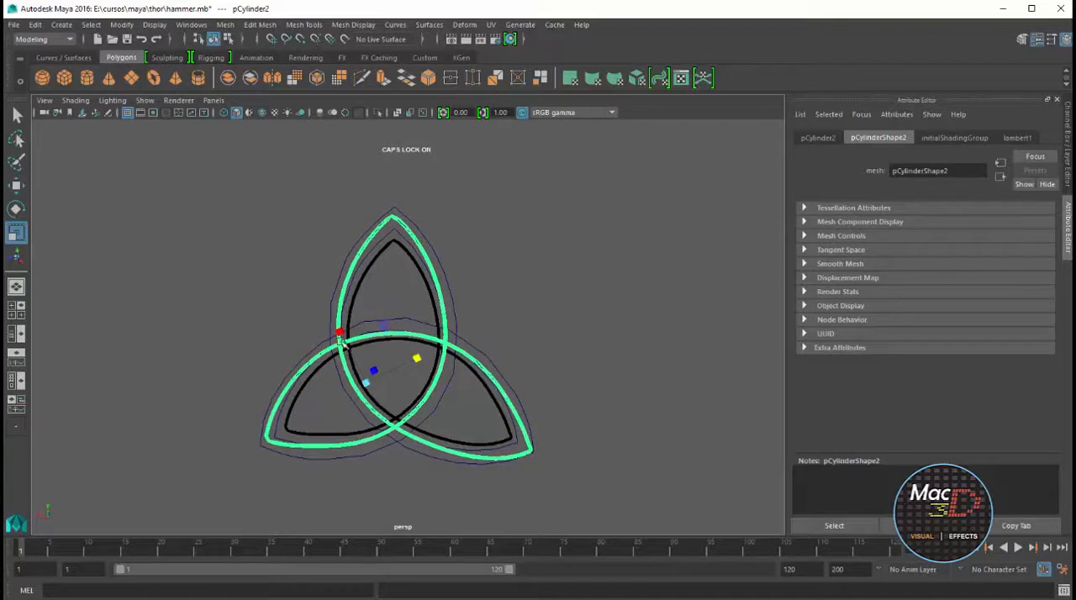
pyautogui.moveTo(341, 338); pyautogui.dragTo(363, 384)
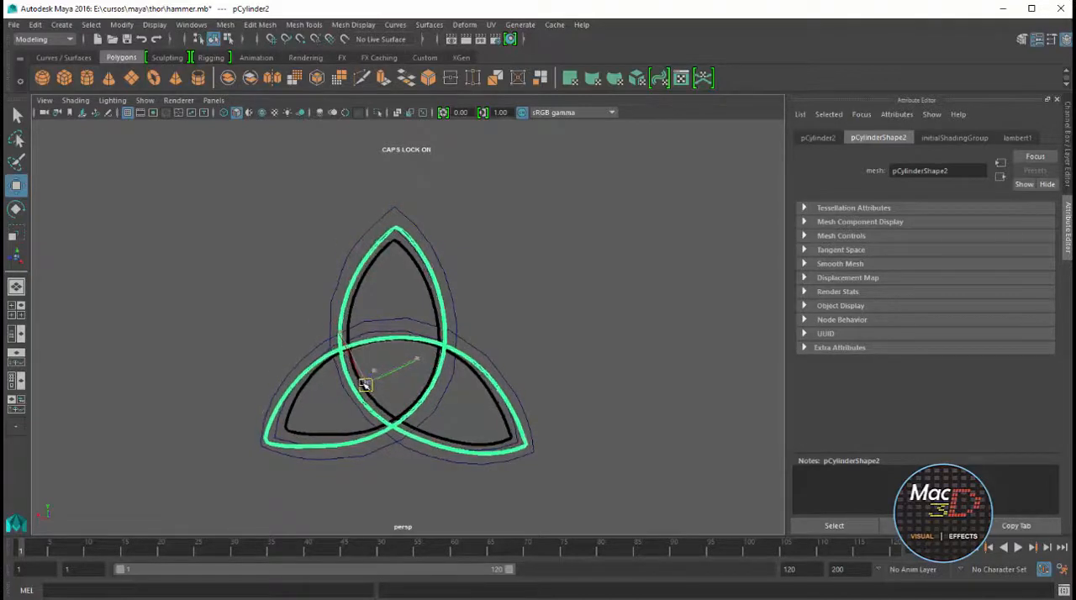
pyautogui.hotkey('ctrl', 'z')
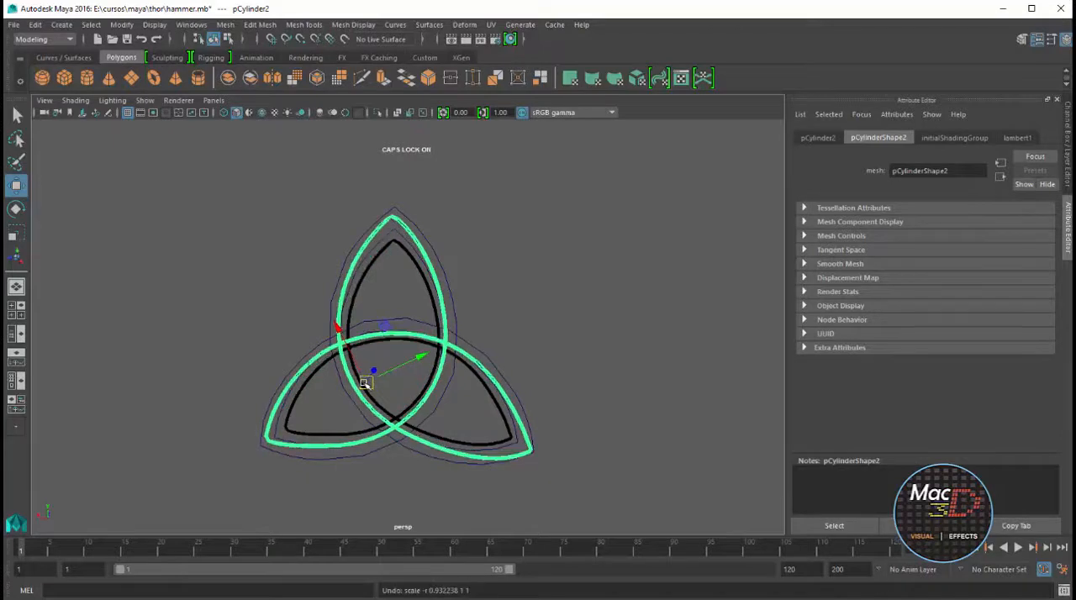
# Duplicate the enlarged tube and scale the new copy up to form the emblem's outermost outline
pyautogui.click(584, 314)
pyautogui.keyDown('alt'); pyautogui.moveTo(584, 314); pyautogui.dragTo(457, 305); pyautogui.keyUp('alt')
pyautogui.click(452, 334)
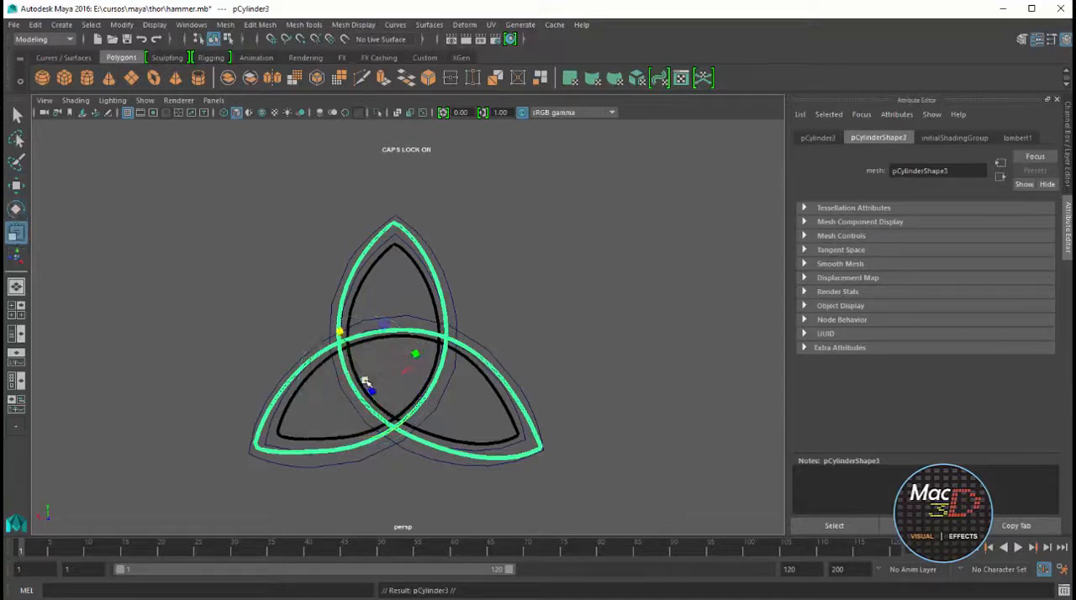
pyautogui.moveTo(379, 371); pyautogui.dragTo(363, 387)
pyautogui.click(467, 304)
pyautogui.scroll(-2, 469, 302)
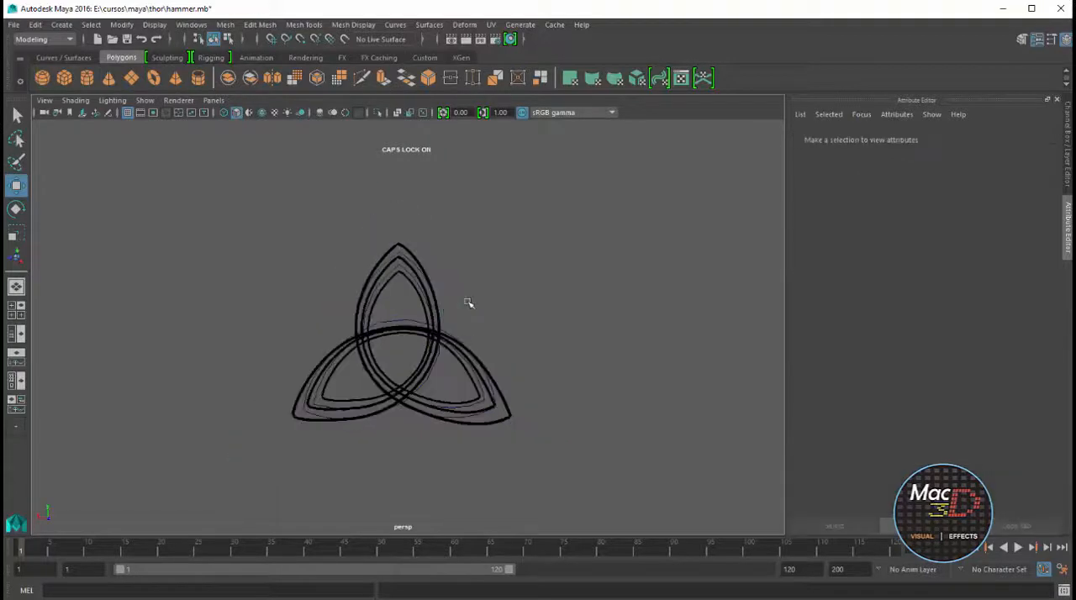
pyautogui.scroll(3, 463, 314)
# Set the Move tool to world axes and shift the outermost tube slightly upward so it sits evenly around the inner two
pyautogui.click(424, 483)
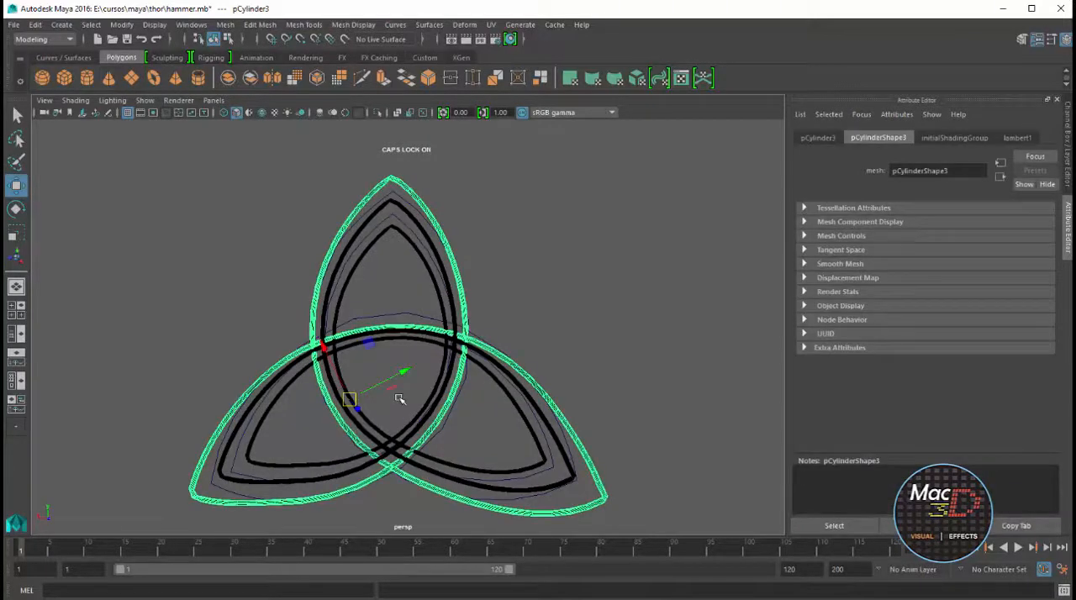
pyautogui.press('e')
pyautogui.press('w')
pyautogui.keyDown('shift'); pyautogui.rightClick(349, 398); pyautogui.keyUp('shift')
pyautogui.keyDown('shift'); pyautogui.rightClick(349, 399); pyautogui.keyUp('shift')
pyautogui.keyDown('ctrl'); pyautogui.keyDown('shift'); pyautogui.rightClick(349, 398); pyautogui.keyUp('shift'); pyautogui.keyUp('ctrl')
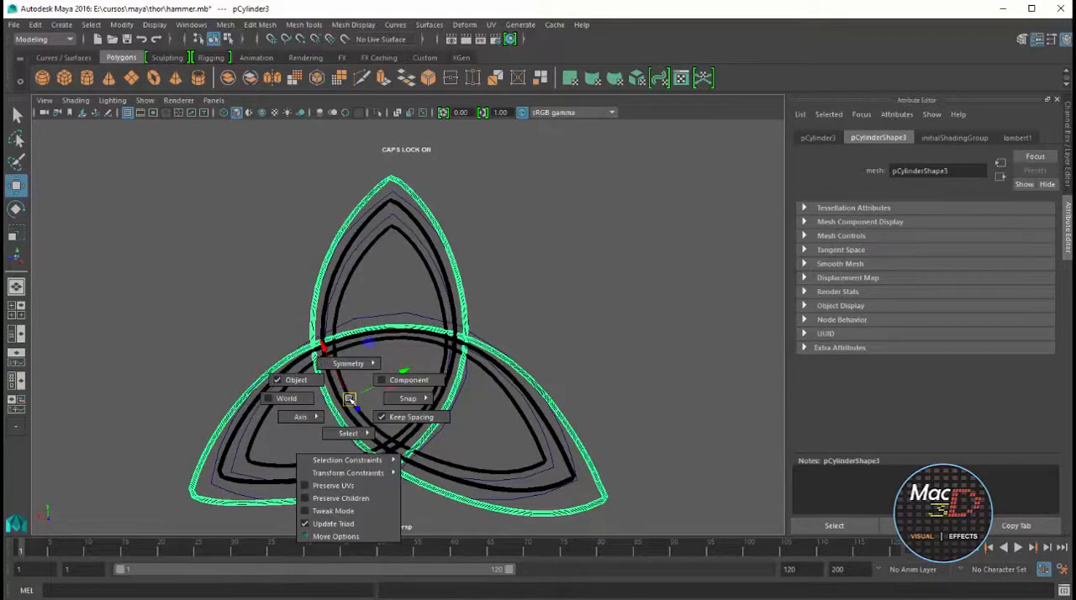
pyautogui.click(309, 402)
pyautogui.moveTo(324, 401); pyautogui.dragTo(327, 401)
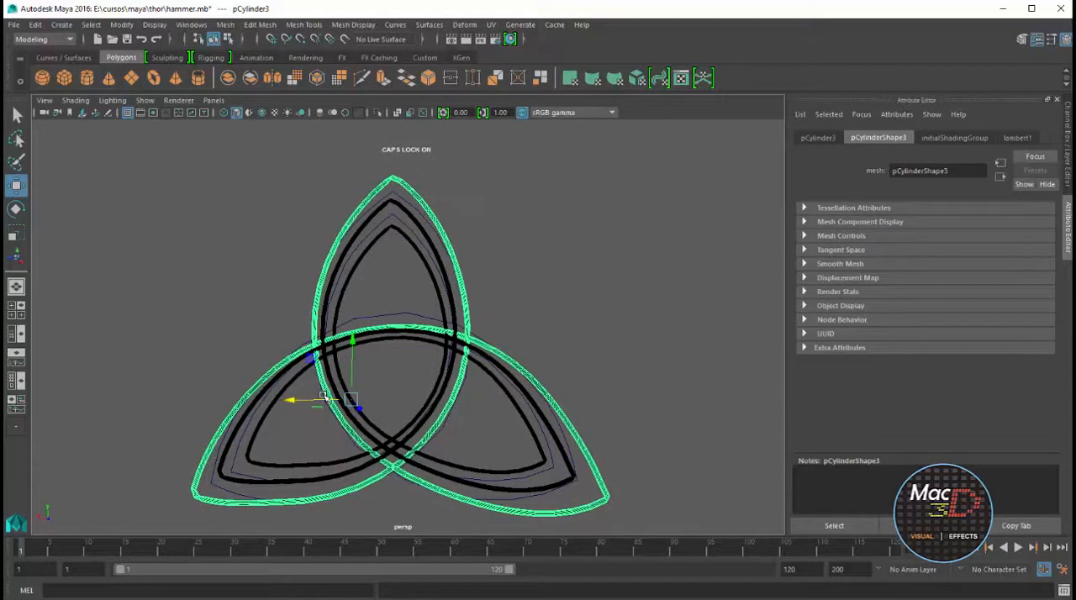
pyautogui.hotkey('ctrl', 'z')
pyautogui.moveTo(344, 350); pyautogui.dragTo(354, 340)
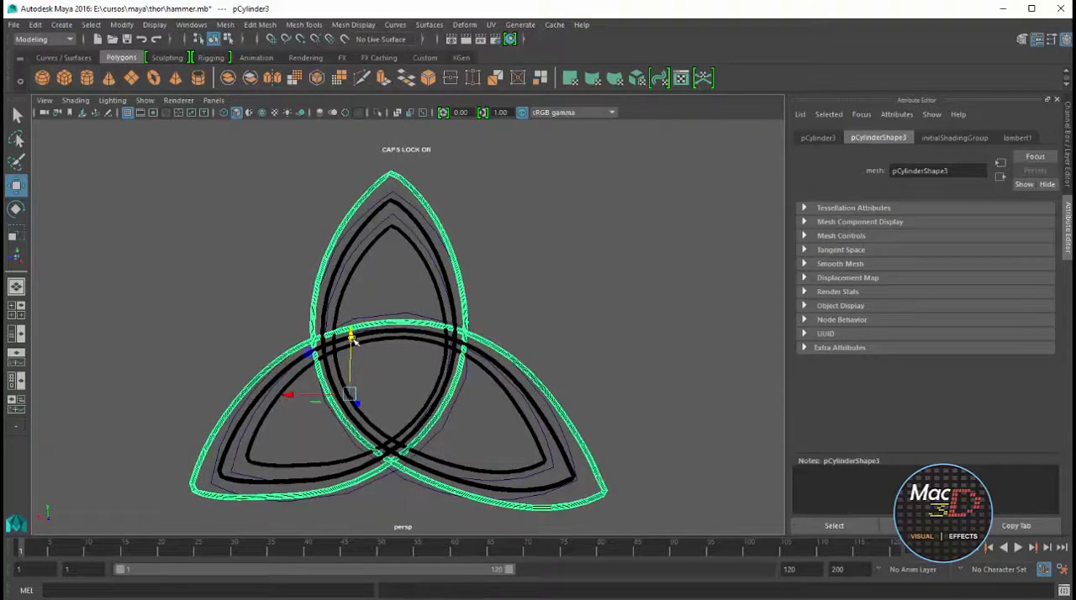
pyautogui.click(538, 327)
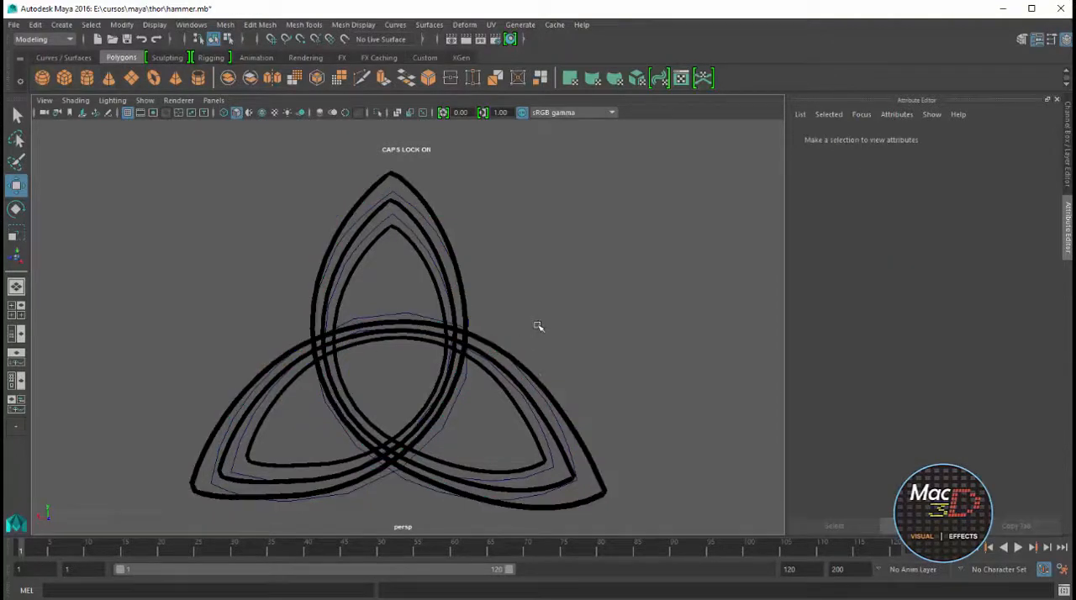
# Group the three emblem tubes with a centred pivot and turn on textured display to align the group with the hammer blueprint
pyautogui.scroll(-5, 539, 327)
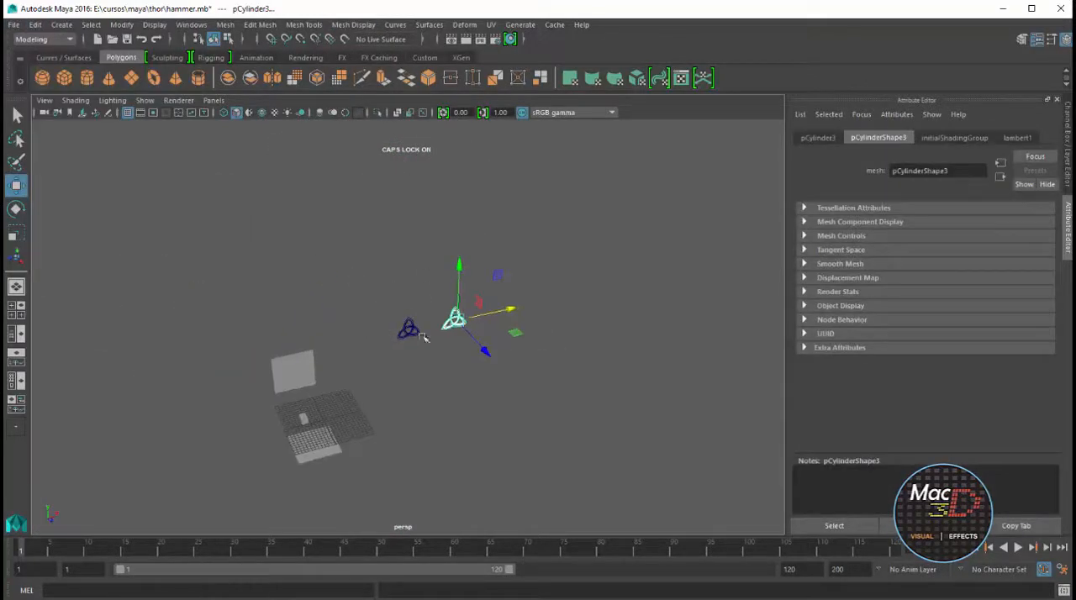
pyautogui.hotkey('ctrl', 'g')
pyautogui.click(121, 25)
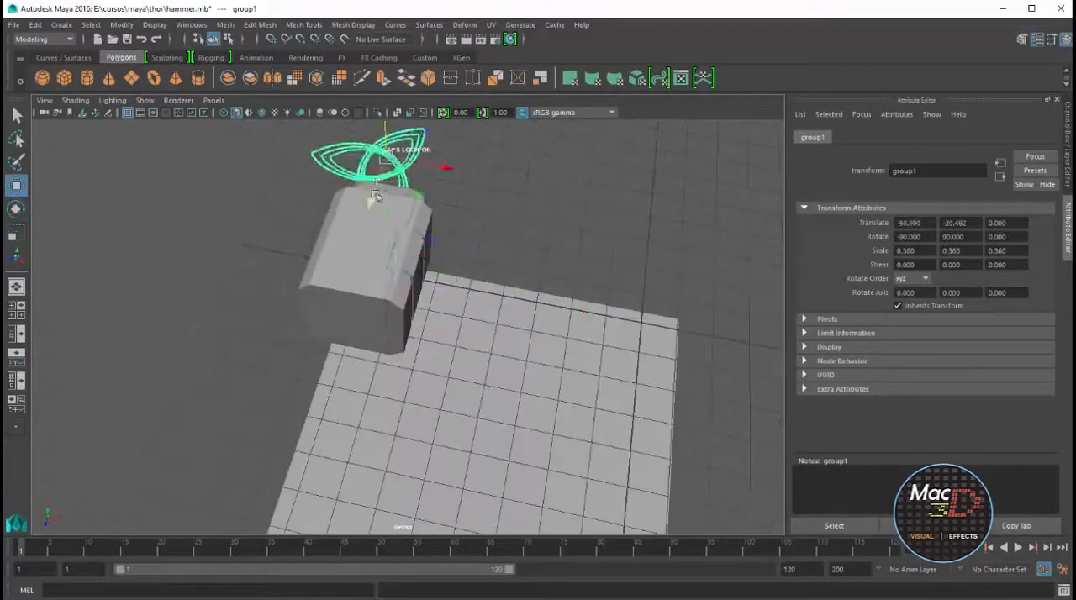
pyautogui.press('6')
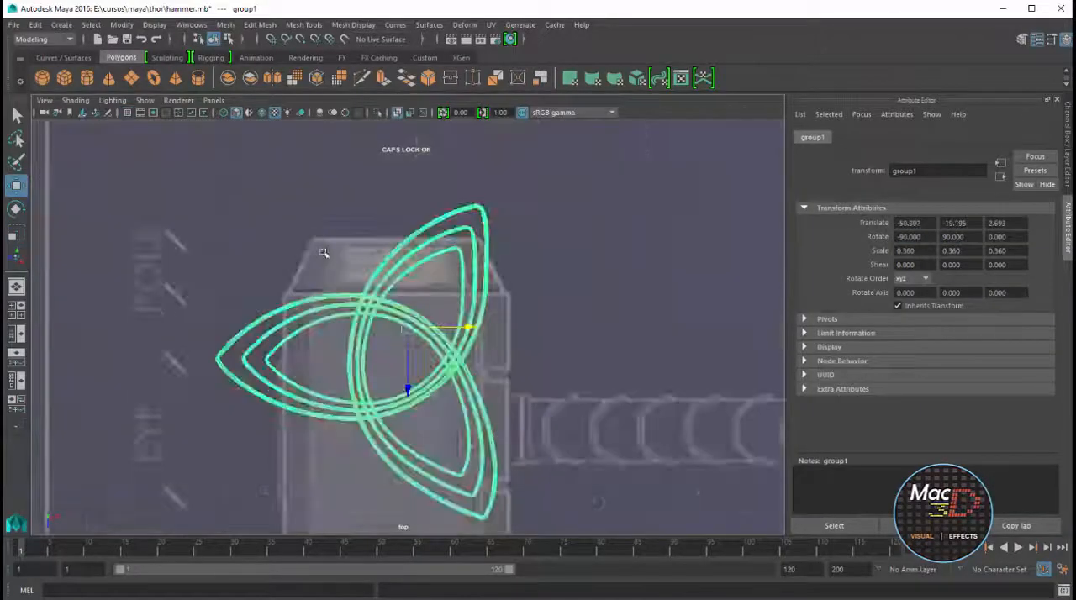
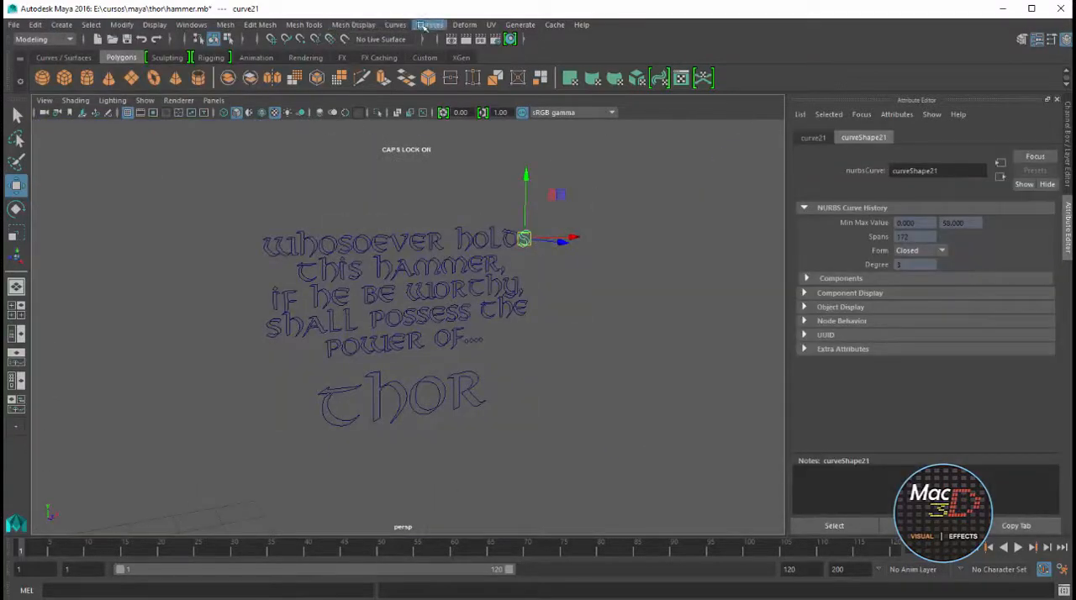
# Open the Bevel Plus options and try them on the final S curve with 0.1 width, 0.1 depth and 0.25 extrude distance
pyautogui.click(427, 26)
pyautogui.click(552, 168)
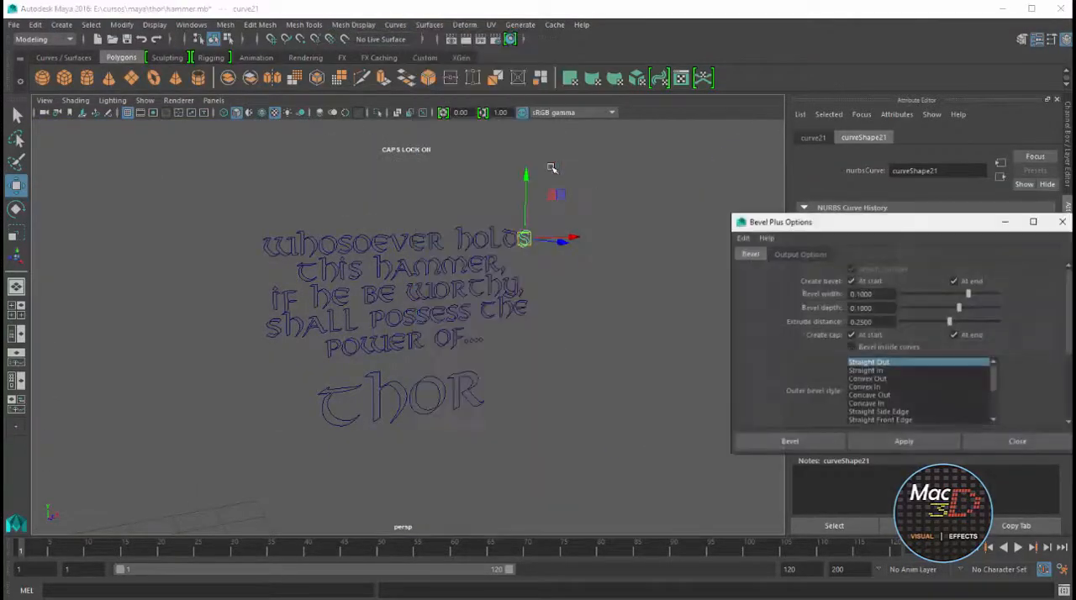
pyautogui.click(908, 443)
pyautogui.hotkey('ctrl', 'z')
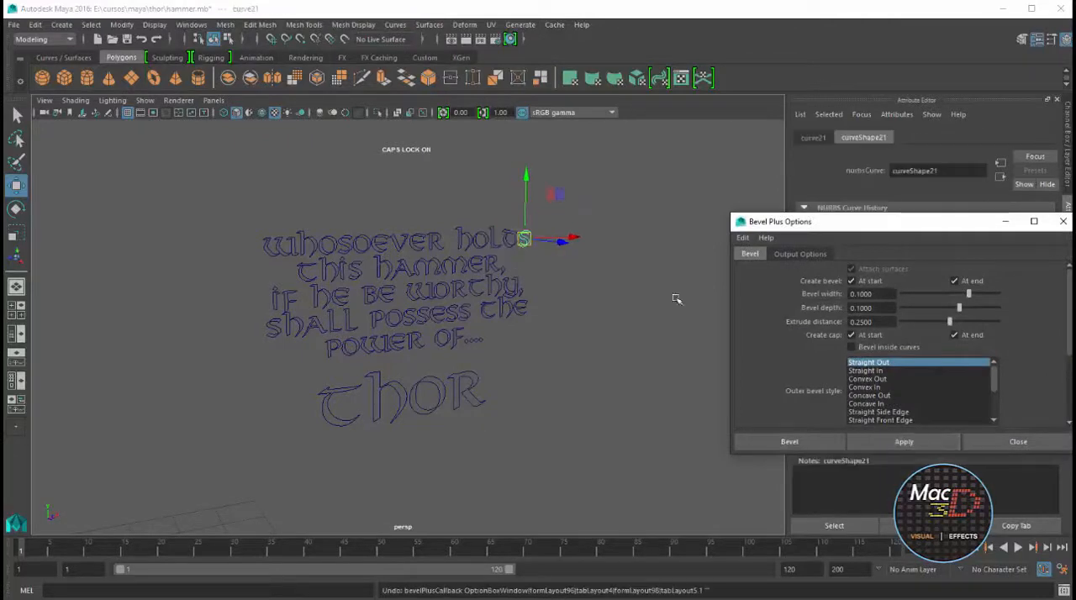
# Bevel the W and h curves of "Whosoever" with 0.0017 bevel width, 0.0017 bevel depth and 0.0269 extrude distance
pyautogui.scroll(4, 514, 220)
pyautogui.keyDown('alt'); pyautogui.moveTo(512, 214); pyautogui.dragTo(526, 290); pyautogui.keyUp('alt')
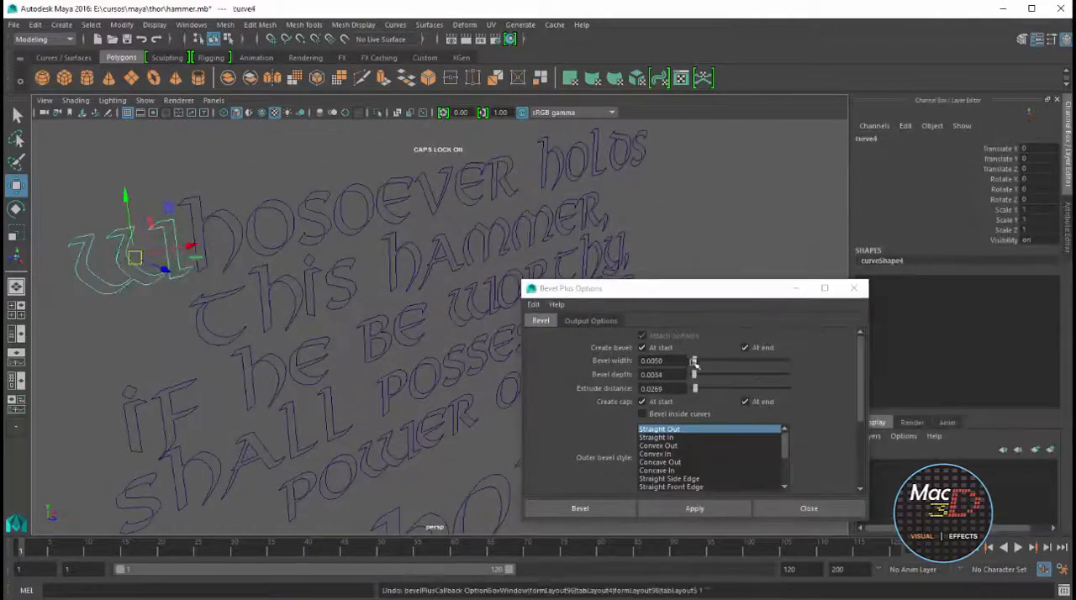
pyautogui.moveTo(694, 361); pyautogui.dragTo(694, 376)
pyautogui.click(695, 509)
pyautogui.click(239, 220)
pyautogui.click(695, 509)
# Apply the same Bevel Plus settings to the remaining outer letter curves of "Whosoever holds"
pyautogui.click(288, 203)
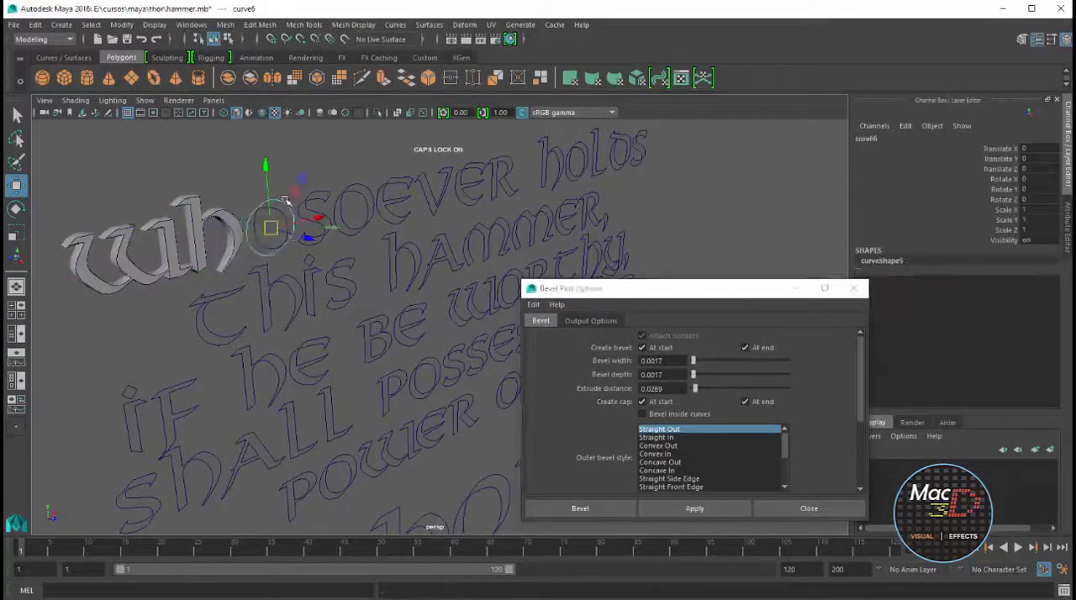
pyautogui.click(694, 509)
pyautogui.click(326, 202)
pyautogui.click(368, 189)
pyautogui.click(695, 509)
pyautogui.click(485, 174)
pyautogui.click(694, 508)
pyautogui.click(583, 165)
pyautogui.click(694, 508)
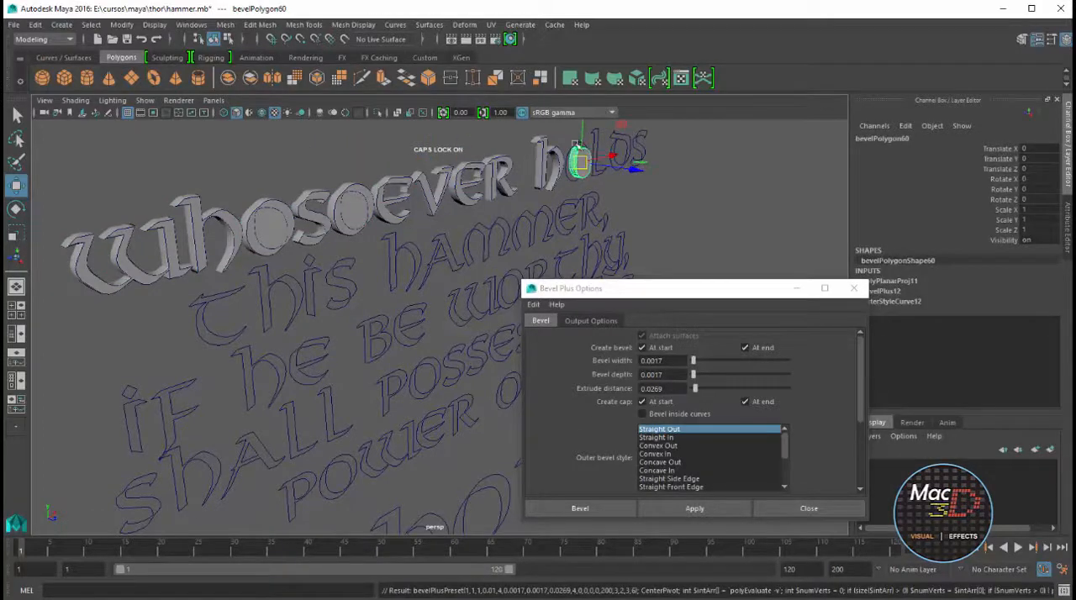
pyautogui.click(600, 156)
pyautogui.click(694, 509)
pyautogui.click(637, 171)
pyautogui.press('g')
# Repeat the bevel on the letter curves of the second line, "this hammer"
pyautogui.click(353, 266)
pyautogui.click(392, 256)
pyautogui.press('g')
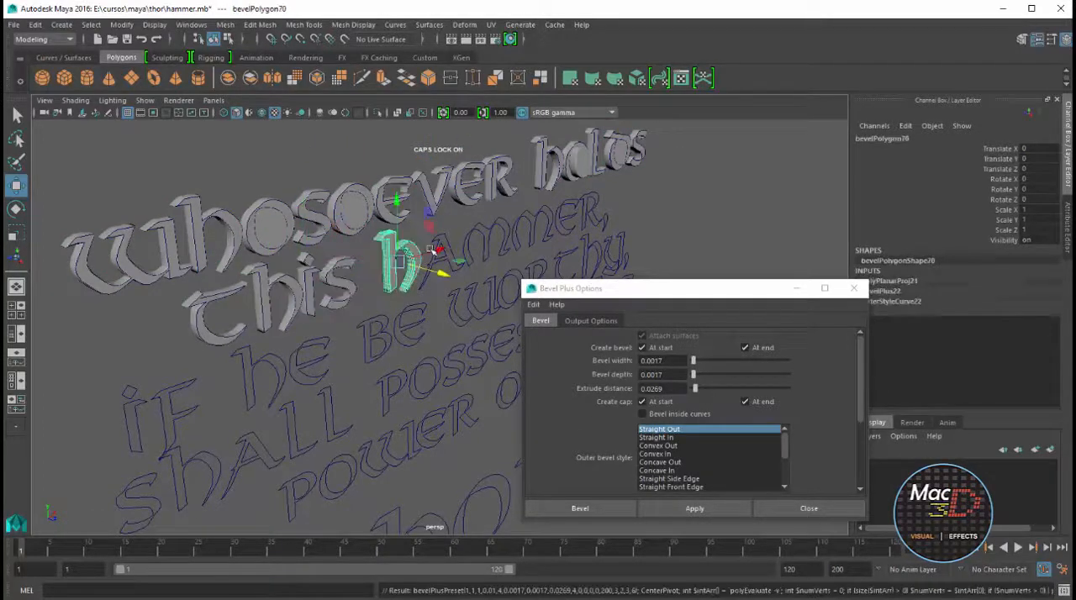
pyautogui.click(584, 217)
pyautogui.press('g')
# Repeat the bevel on the letter curves of "if he be worthy", minimizing the Bevel Plus options window out of the way
pyautogui.click(179, 412)
pyautogui.press('g')
pyautogui.click(253, 362)
pyautogui.press('g')
pyautogui.click(797, 288)
pyautogui.click(587, 263)
pyautogui.press('g')
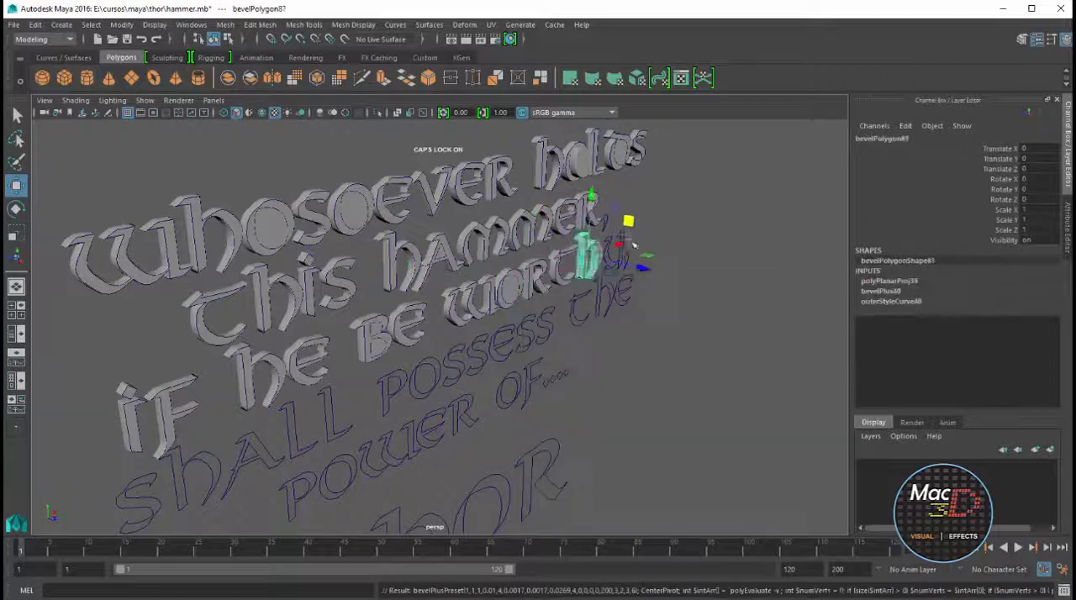
# Repeat the bevel on the outer letter curves of the fourth line, "shall possess the"
pyautogui.click(570, 313)
pyautogui.click(409, 382)
pyautogui.press('g')
pyautogui.click(401, 383)
pyautogui.press('g')
pyautogui.click(155, 487)
pyautogui.press('g')
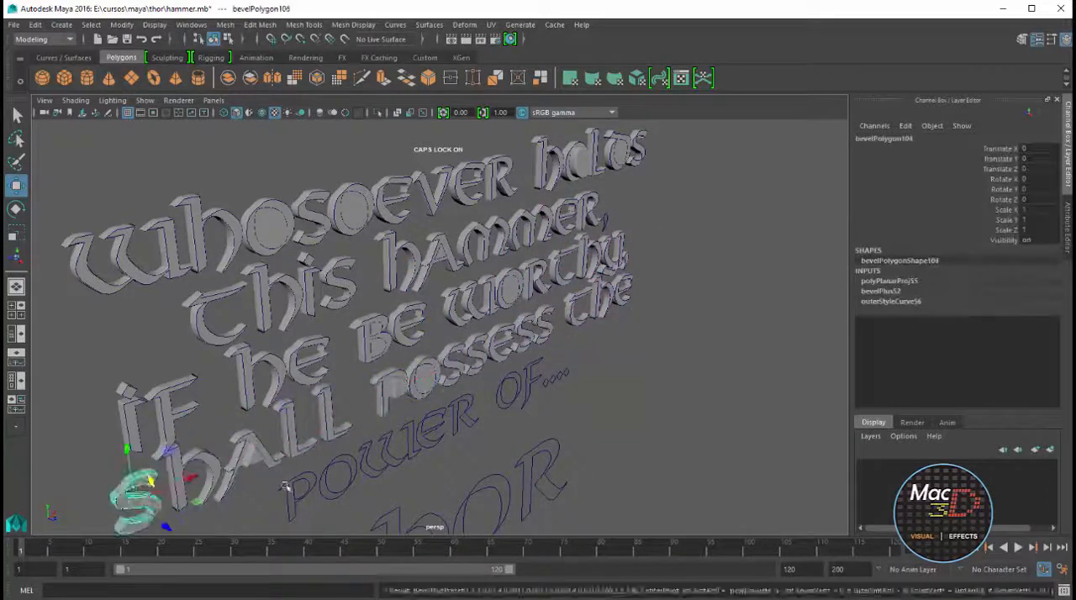
# Repeat the bevel on the curves of "power of...." and the large word "THOR"
pyautogui.click(288, 490)
pyautogui.press('g')
pyautogui.click(564, 375)
pyautogui.press('g')
pyautogui.scroll(3, 563, 394)
pyautogui.click(570, 510)
pyautogui.press('g')
pyautogui.click(465, 461)
# Make surfaces unselectable and bevel the inner O curves in "possess" and "of"
pyautogui.press('g')
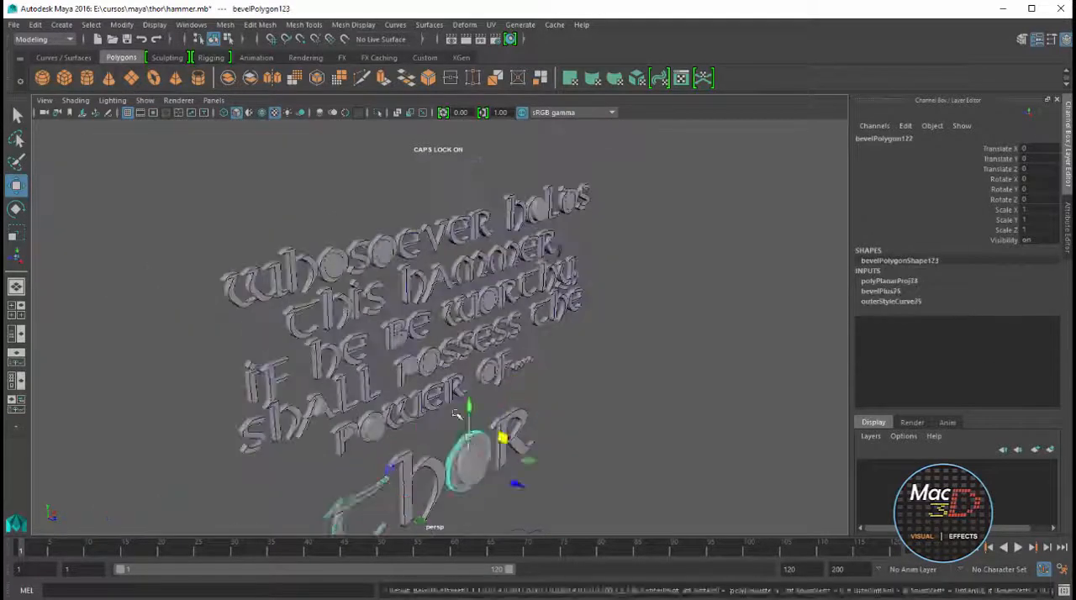
pyautogui.click(580, 252)
pyautogui.click(252, 40)
pyautogui.click(309, 42)
pyautogui.click(458, 324)
pyautogui.press('g')
pyautogui.click(608, 348)
# Bevel the remaining inner counter curves of the closed letters, up through the first line, "Whosoever holds"
pyautogui.press('g')
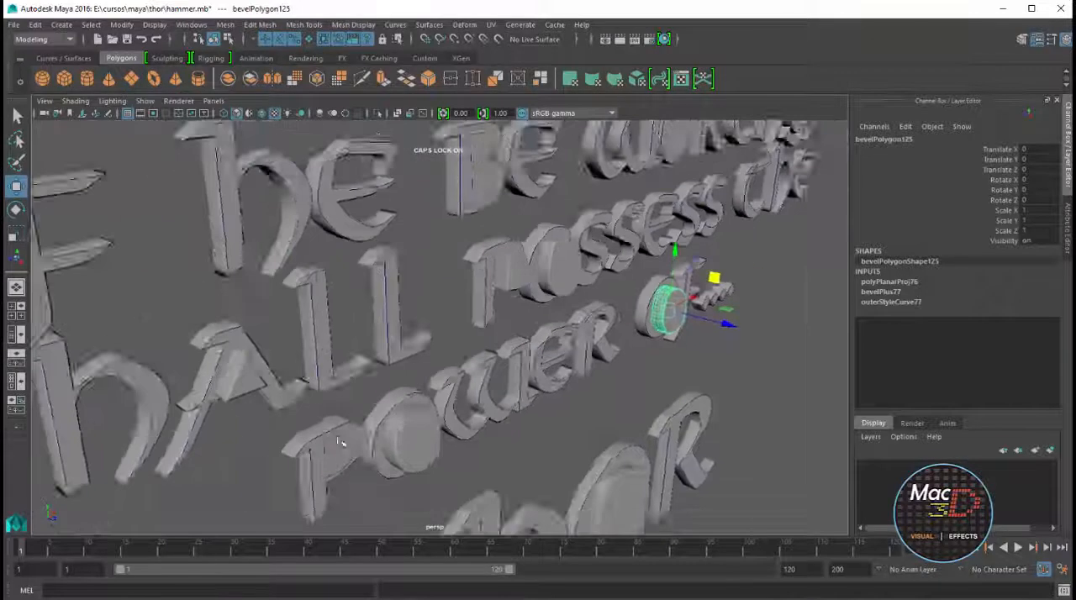
pyautogui.click(401, 334)
pyautogui.press('g')
pyautogui.click(633, 255)
pyautogui.click(366, 270)
pyautogui.press('g')
pyautogui.click(486, 255)
pyautogui.press('g')
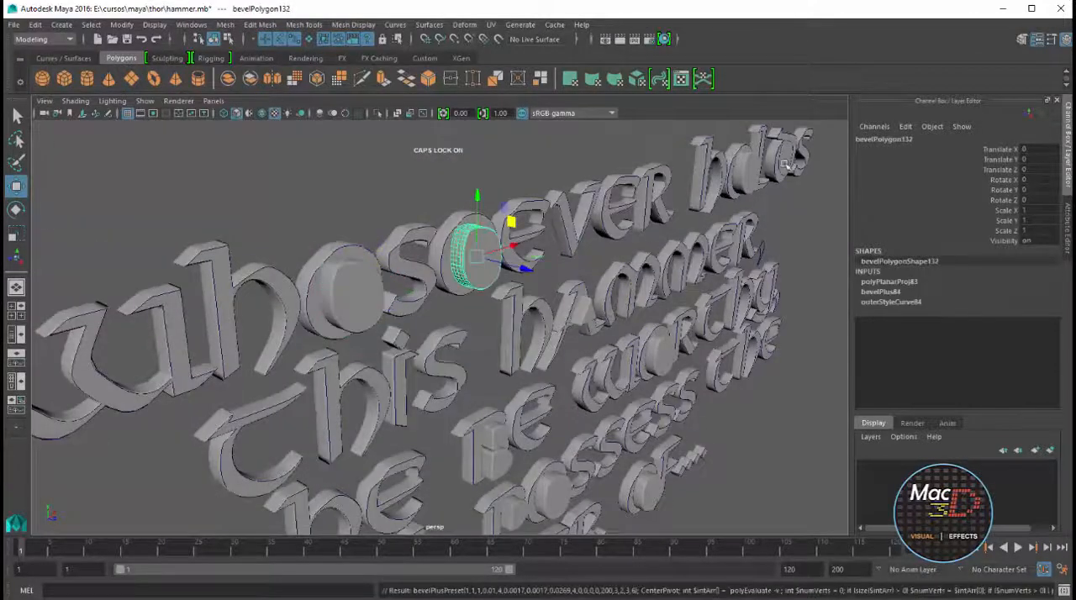
pyautogui.keyDown('alt'); pyautogui.moveTo(522, 277); pyautogui.dragTo(404, 282); pyautogui.keyUp('alt')
pyautogui.click(737, 212)
pyautogui.press('g')
# Make surfaces selectable again and select all the extruded counter pieces from the top view
pyautogui.press('space')
pyautogui.press('space')
pyautogui.press('f')
pyautogui.scroll(-10, 340, 260)
pyautogui.click(309, 40)
pyautogui.keyDown('alt'); pyautogui.moveTo(144, 351); pyautogui.dragTo(351, 336, button='middle'); pyautogui.keyUp('alt')
pyautogui.moveTo(263, 338); pyautogui.dragTo(735, 307)
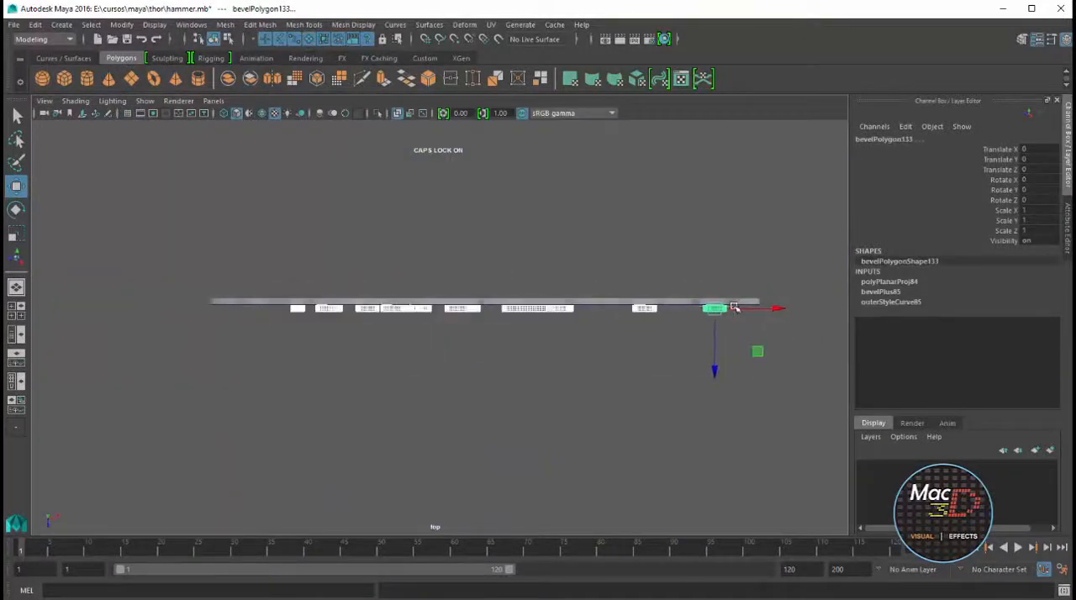
# Try shifting the selected counter pieces back along Z into the letters, then undo the move
pyautogui.moveTo(715, 371); pyautogui.dragTo(716, 364)
pyautogui.keyDown('alt'); pyautogui.moveTo(732, 337); pyautogui.dragTo(518, 368, button='middle'); pyautogui.keyUp('alt')
pyautogui.scroll(6, 519, 368)
pyautogui.scroll(4, 518, 368)
pyautogui.keyDown('alt'); pyautogui.moveTo(723, 368); pyautogui.dragTo(538, 349, button='middle'); pyautogui.keyUp('alt')
pyautogui.moveTo(581, 385); pyautogui.dragTo(581, 386)
pyautogui.hotkey('ctrl', 'z')
pyautogui.press('space')
pyautogui.press('space')
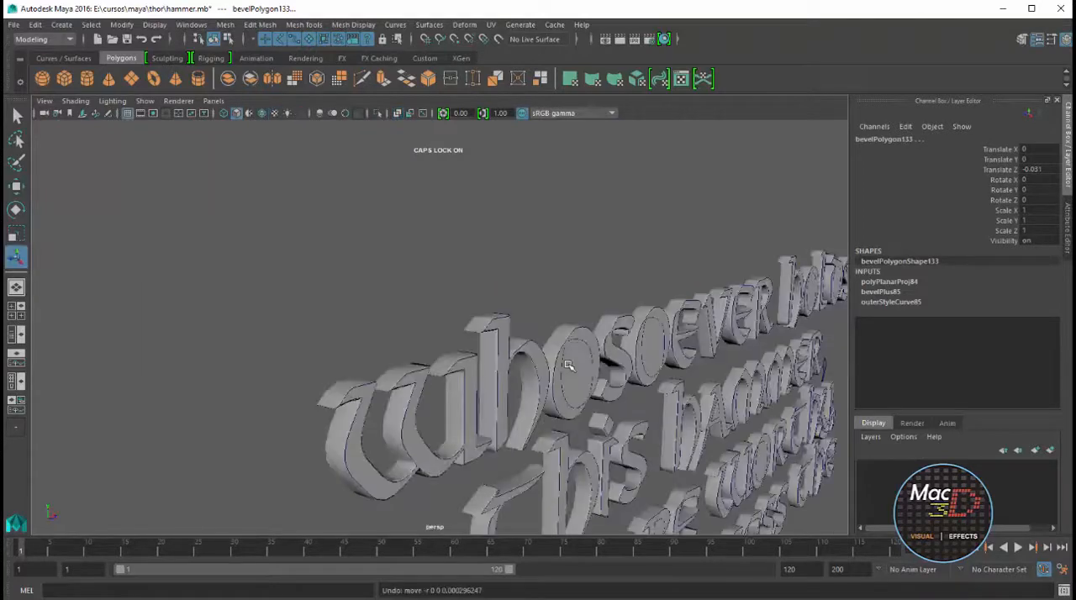
pyautogui.hotkey('ctrl', 'z')
# Scale the selected counter pieces along Z to about 5.07 so they pass fully through the letters
pyautogui.keyDown('alt'); pyautogui.moveTo(568, 282); pyautogui.dragTo(622, 328); pyautogui.keyUp('alt')
pyautogui.press('e')
pyautogui.press('r')
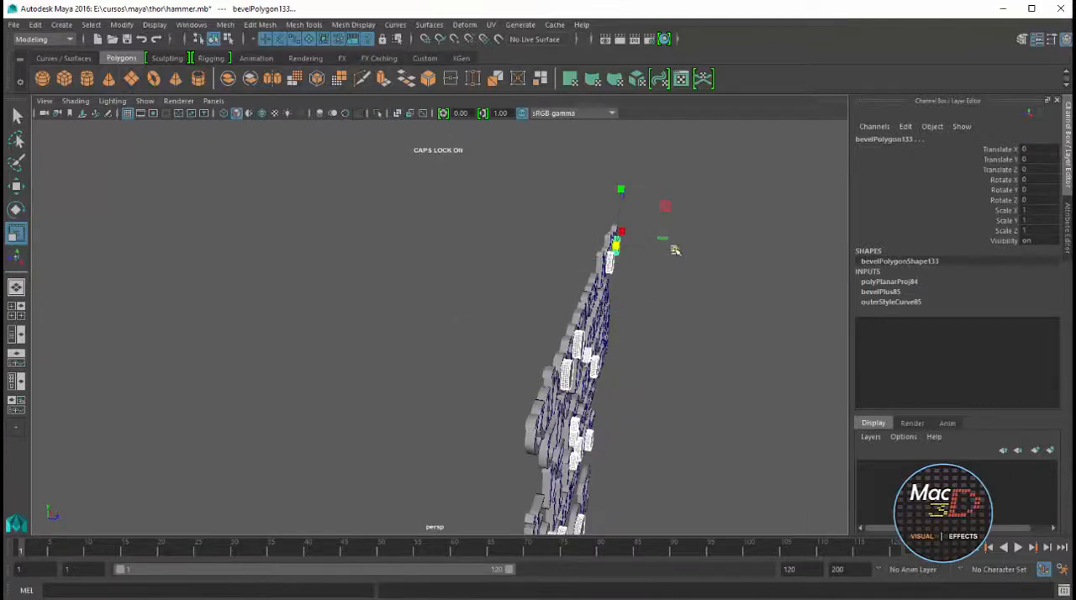
pyautogui.moveTo(708, 252); pyautogui.dragTo(652, 251)
pyautogui.keyDown('alt'); pyautogui.moveTo(632, 306); pyautogui.dragTo(565, 290); pyautogui.keyUp('alt')
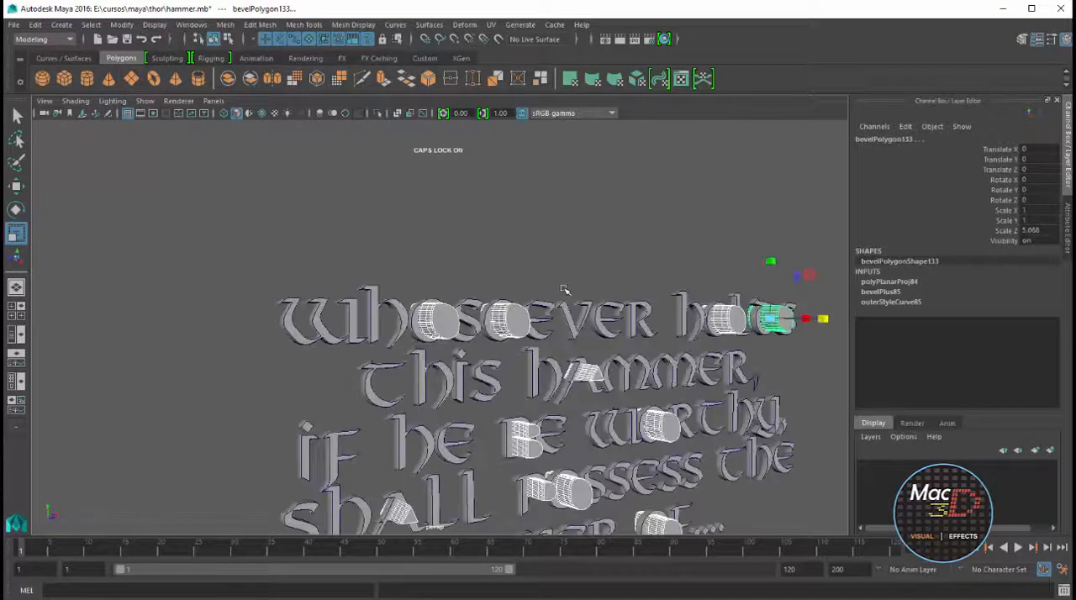
# Detach the Booleans commands as a floating window and place it clear of the lettering
pyautogui.press('space')
pyautogui.press('space')
pyautogui.scroll(5, 427, 256)
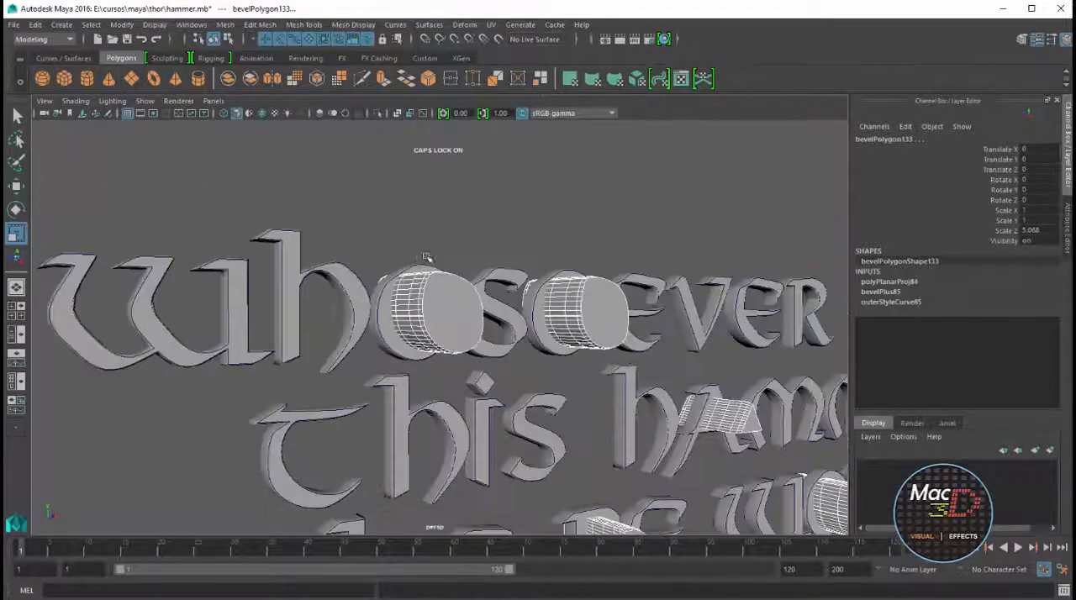
pyautogui.click(259, 25)
pyautogui.moveTo(252, 57)
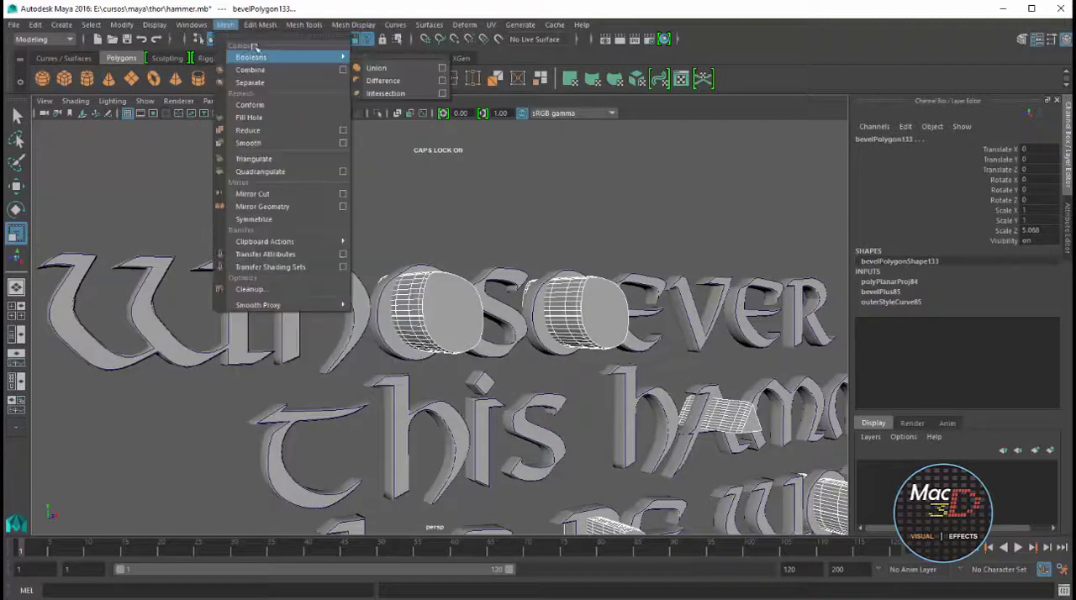
pyautogui.click(395, 62)
pyautogui.moveTo(409, 36); pyautogui.dragTo(733, 173)
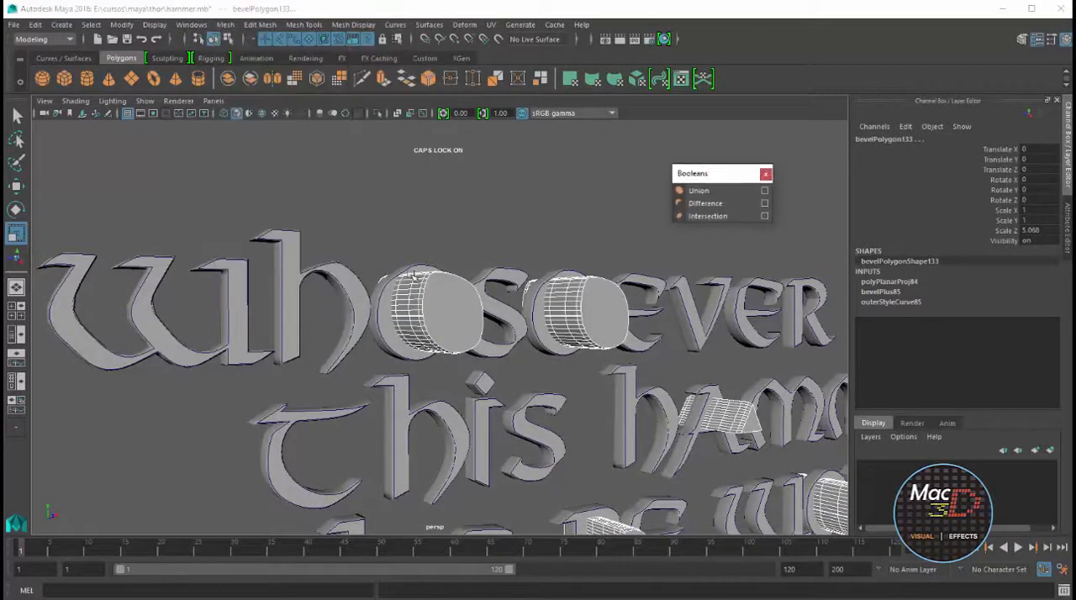
# Cut the counter pieces out of the two Os in "Whosoever" with Boolean Difference
pyautogui.click(406, 293)
pyautogui.keyDown('shift'); pyautogui.click(406, 292); pyautogui.keyUp('shift')
pyautogui.click(692, 204)
pyautogui.keyDown('alt'); pyautogui.moveTo(632, 249); pyautogui.dragTo(561, 291); pyautogui.keyUp('alt')
pyautogui.click(502, 343)
pyautogui.keyDown('shift'); pyautogui.click(517, 378); pyautogui.keyUp('shift')
pyautogui.press('g')
# Subtract the counter pieces from the O and the D in "holds" with Boolean Difference
pyautogui.keyDown('alt'); pyautogui.moveTo(646, 380); pyautogui.dragTo(243, 392, button='middle'); pyautogui.keyUp('alt')
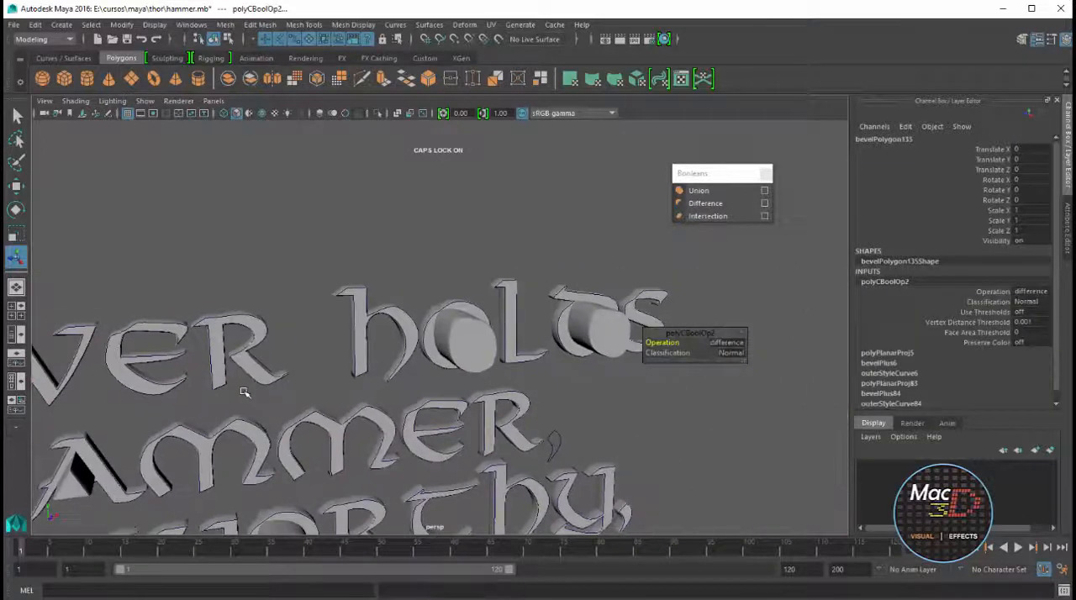
pyautogui.click(455, 305)
pyautogui.keyDown('shift'); pyautogui.click(476, 343); pyautogui.keyUp('shift')
pyautogui.press('g')
pyautogui.click(581, 293)
pyautogui.keyDown('shift'); pyautogui.click(597, 327); pyautogui.keyUp('shift')
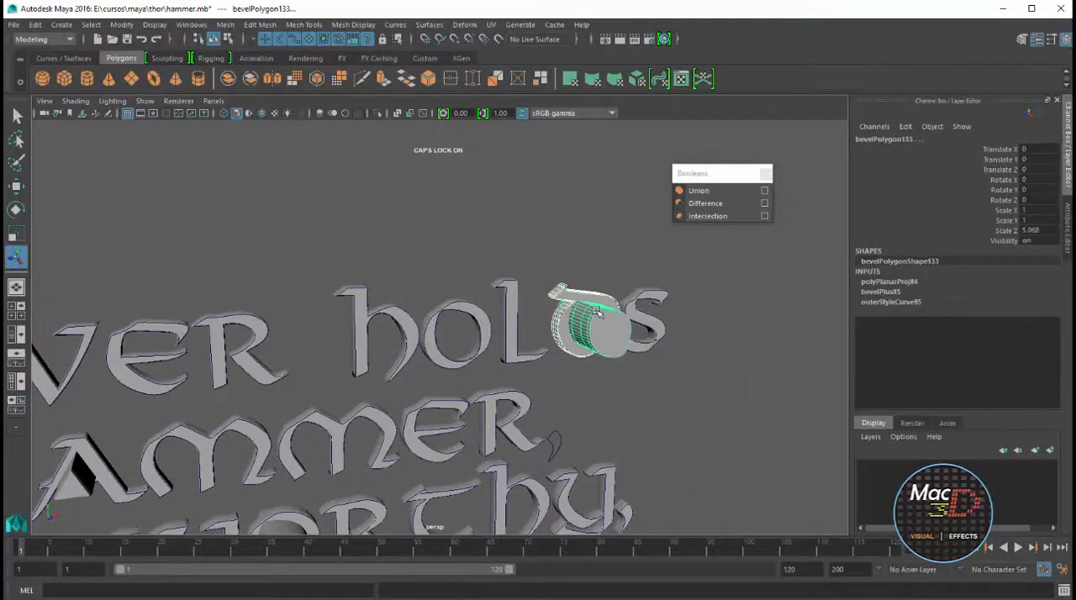
pyautogui.press('g')
# Subtract the counter from the O in "worthy" and both counters from the B in "be"
pyautogui.scroll(-4, 357, 418)
pyautogui.keyDown('alt'); pyautogui.moveTo(349, 423); pyautogui.dragTo(506, 342, button='middle'); pyautogui.keyUp('alt')
pyautogui.click(504, 368)
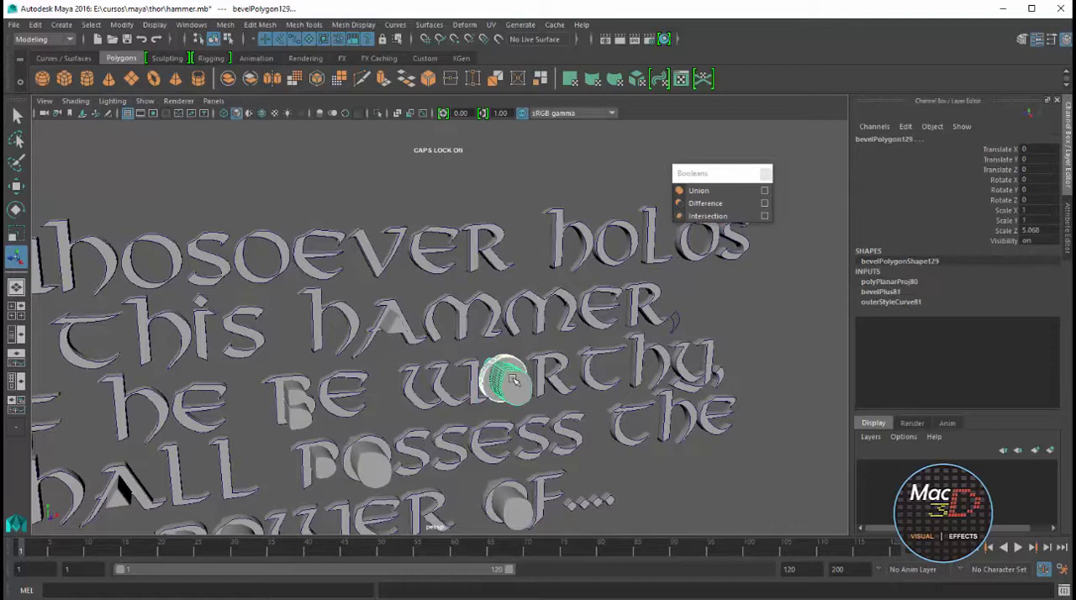
pyautogui.click(290, 385)
pyautogui.click(294, 397)
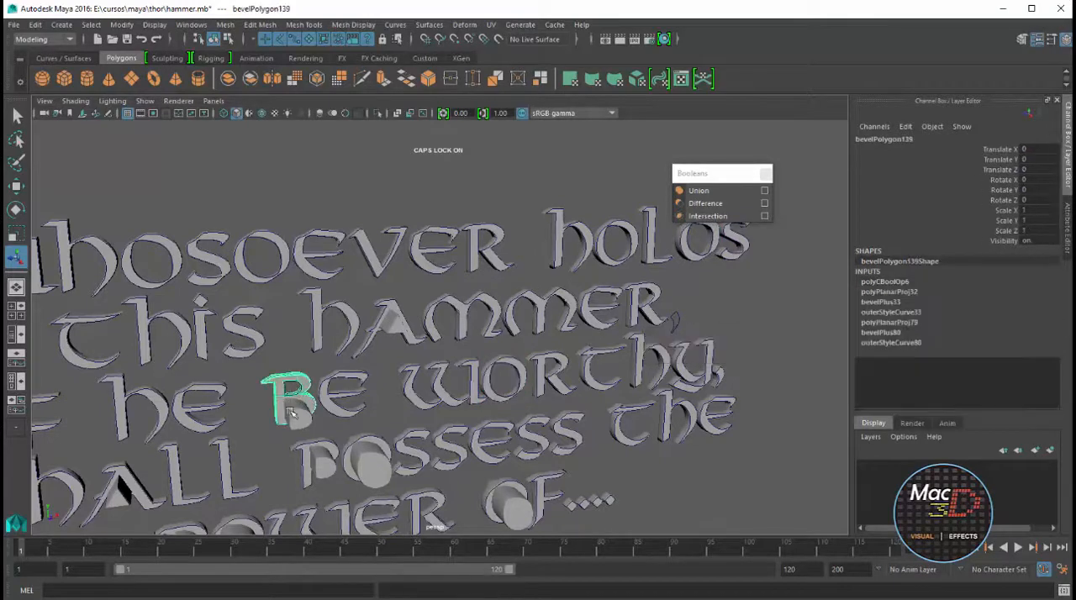
pyautogui.keyDown('shift'); pyautogui.click(298, 414); pyautogui.keyUp('shift')
pyautogui.press('g')
# Subtract the counter pieces from the O and P in "possess" and the O in "of"
pyautogui.click(365, 462)
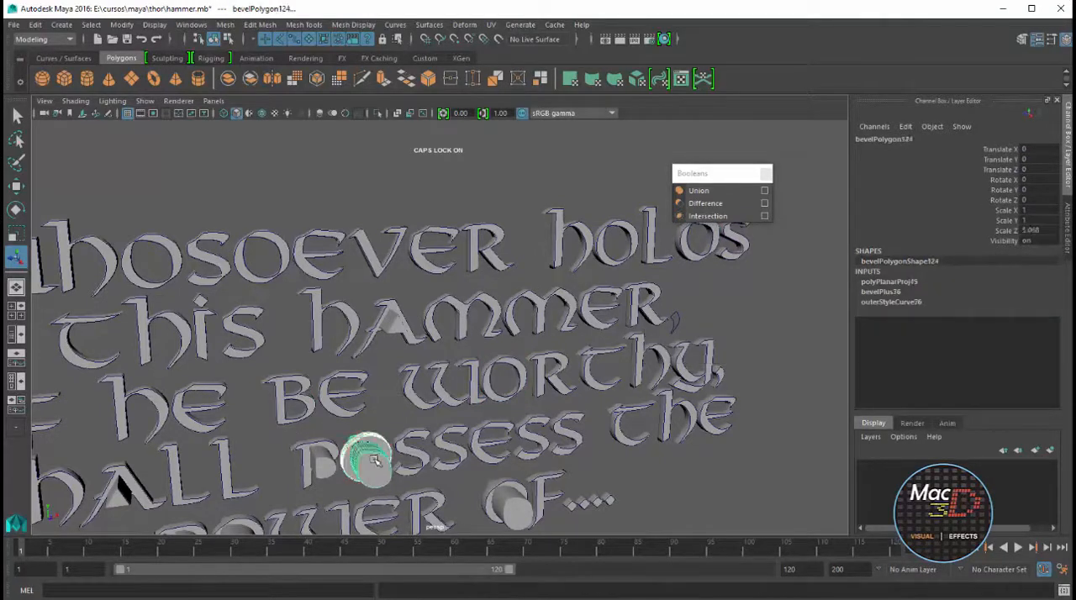
pyautogui.press('g')
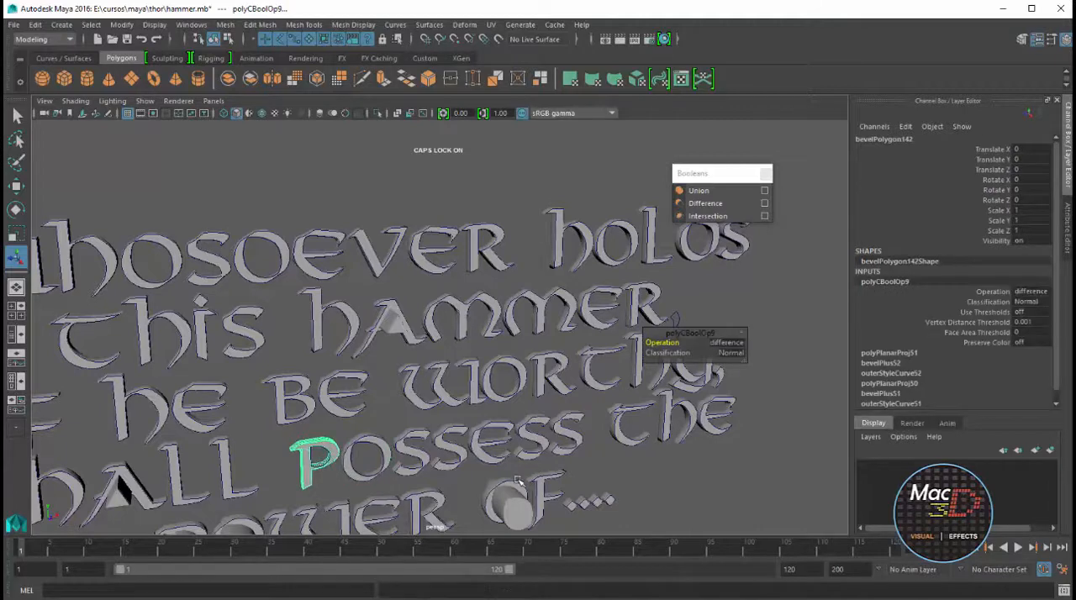
pyautogui.click(517, 482)
pyautogui.keyDown('shift'); pyautogui.click(515, 506); pyautogui.keyUp('shift')
pyautogui.press('g')
# Subtract the counter pieces from the O and the P in "power" with Boolean Difference
pyautogui.keyDown('alt'); pyautogui.moveTo(515, 505); pyautogui.dragTo(678, 426, button='middle'); pyautogui.keyUp('alt')
pyautogui.click(426, 438)
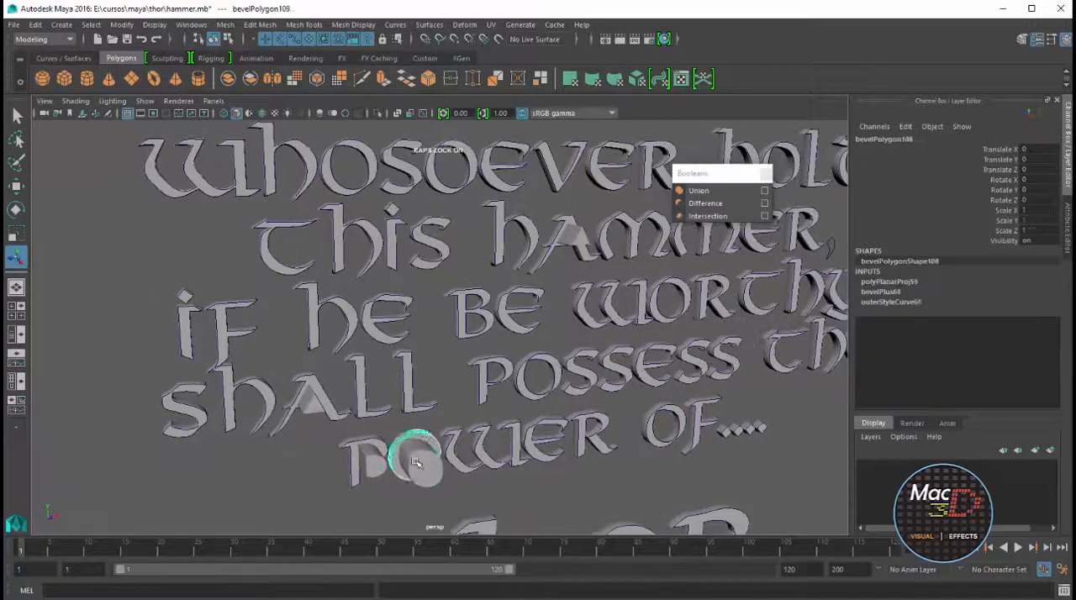
pyautogui.keyDown('shift'); pyautogui.click(416, 463); pyautogui.keyUp('shift')
pyautogui.press('g')
pyautogui.click(365, 449)
pyautogui.keyDown('shift'); pyautogui.click(370, 459); pyautogui.keyUp('shift')
pyautogui.press('g')
# Subtract the counter pieces from the A in "shall" and the O in "THOR"
pyautogui.click(314, 394)
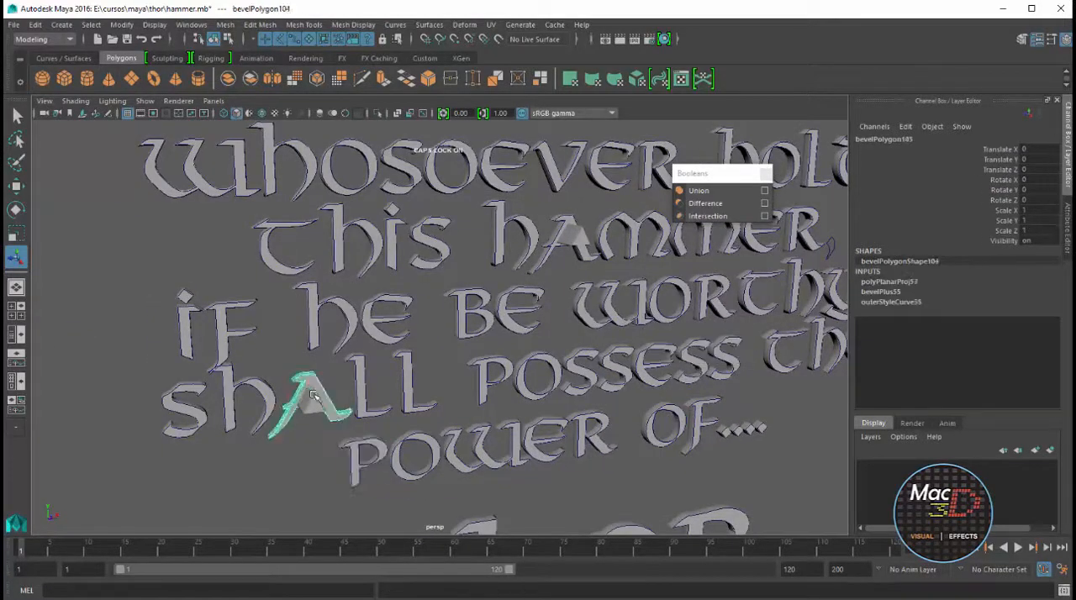
pyautogui.press('g')
pyautogui.scroll(-2, 375, 340)
pyautogui.keyDown('alt'); pyautogui.moveTo(422, 331); pyautogui.dragTo(404, 214, button='middle'); pyautogui.keyUp('alt')
pyautogui.click(578, 389)
pyautogui.keyDown('shift'); pyautogui.click(577, 420); pyautogui.keyUp('shift')
pyautogui.press('g')
# Subtract the counter piece from the A in "hammer" and close the floating Booleans window
pyautogui.scroll(-4, 538, 336)
pyautogui.keyDown('alt'); pyautogui.moveTo(477, 198); pyautogui.dragTo(412, 247, button='middle'); pyautogui.keyUp('alt')
pyautogui.scroll(5, 412, 246)
pyautogui.scroll(2, 412, 247)
pyautogui.click(374, 181)
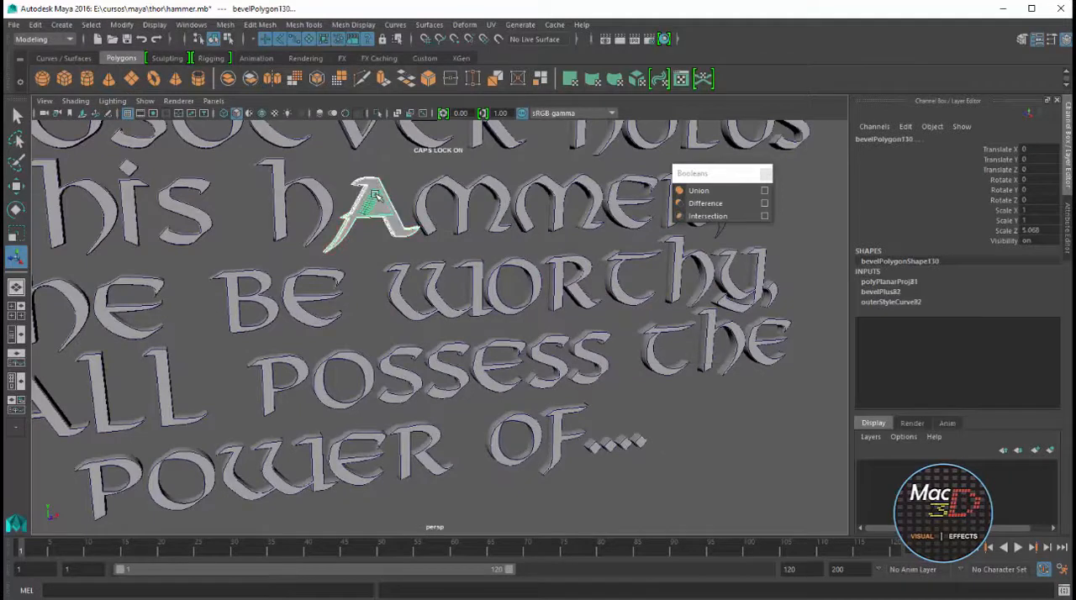
pyautogui.press('g')
pyautogui.moveTo(713, 179); pyautogui.dragTo(599, 179)
pyautogui.click(644, 177)
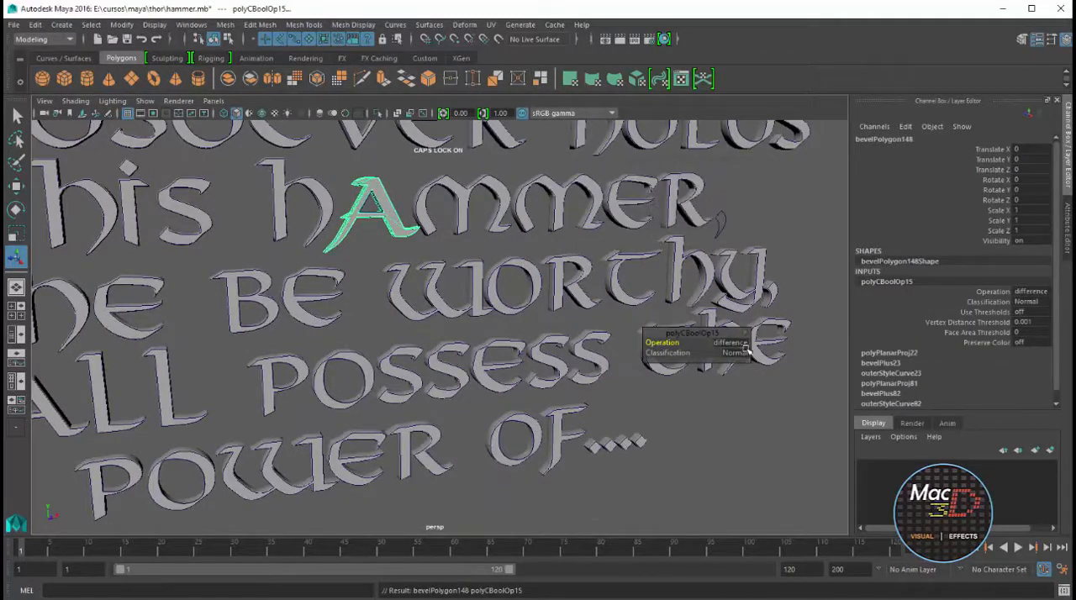
# Bevel the leftover comma curve after "hammer" with the same Bevel Plus settings
pyautogui.click(725, 221)
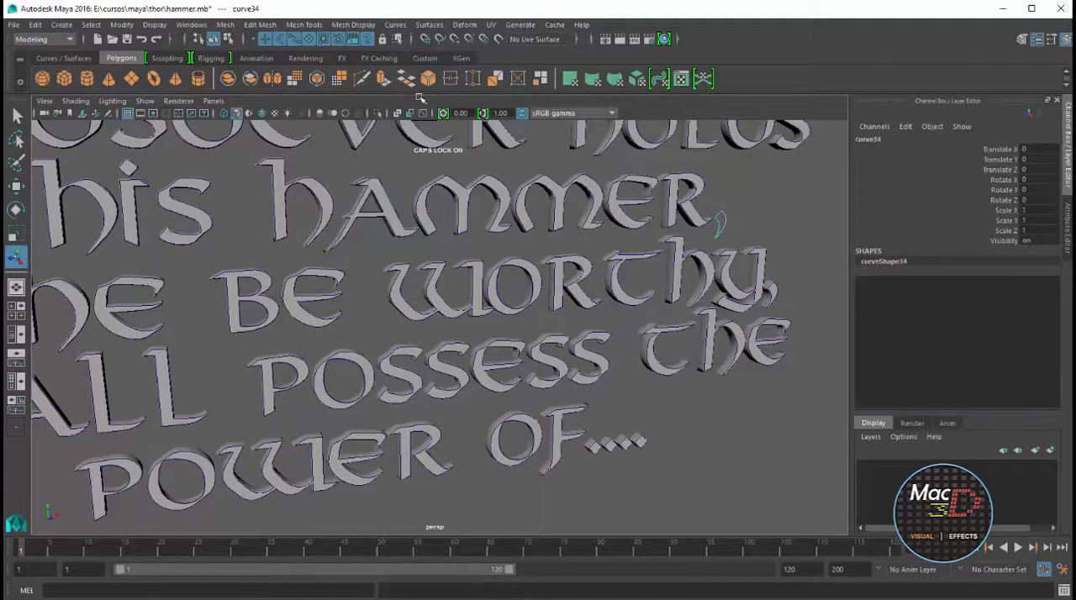
pyautogui.click(423, 26)
pyautogui.click(448, 168)
pyautogui.click(737, 193)
pyautogui.scroll(-6, 736, 193)
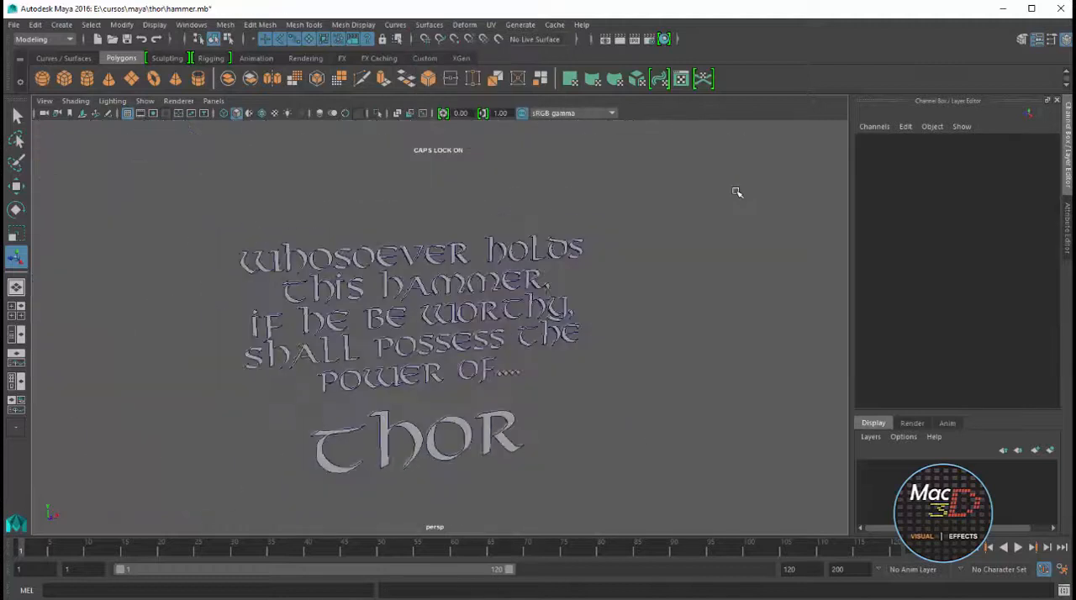
# Delete the construction history of all objects in the scene and check it on the final S of "holds"
pyautogui.click(38, 25)
pyautogui.moveTo(80, 191)
pyautogui.click(221, 197)
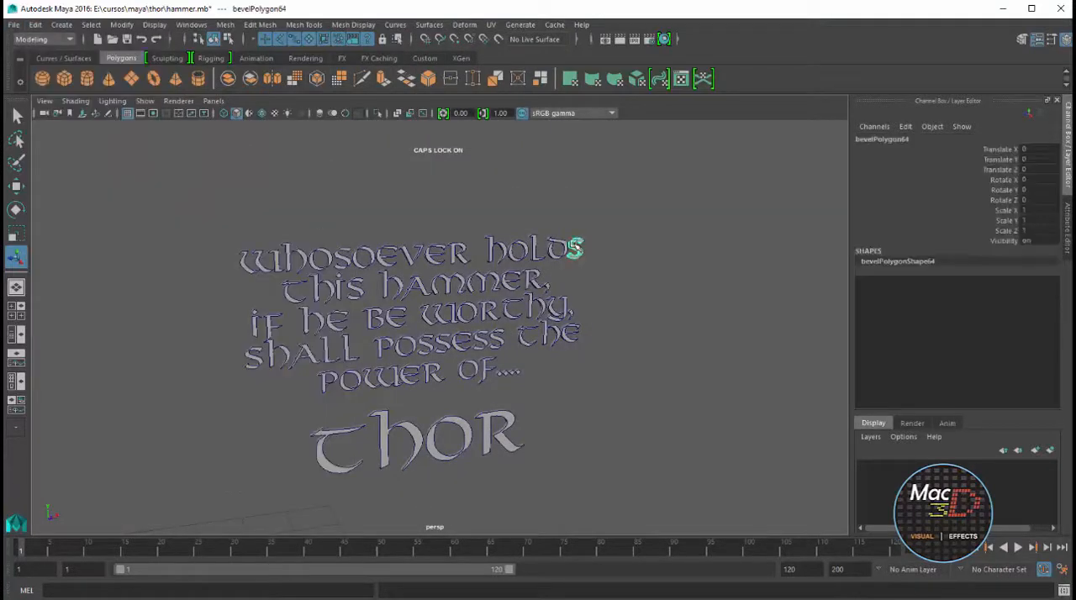
pyautogui.click(583, 244)
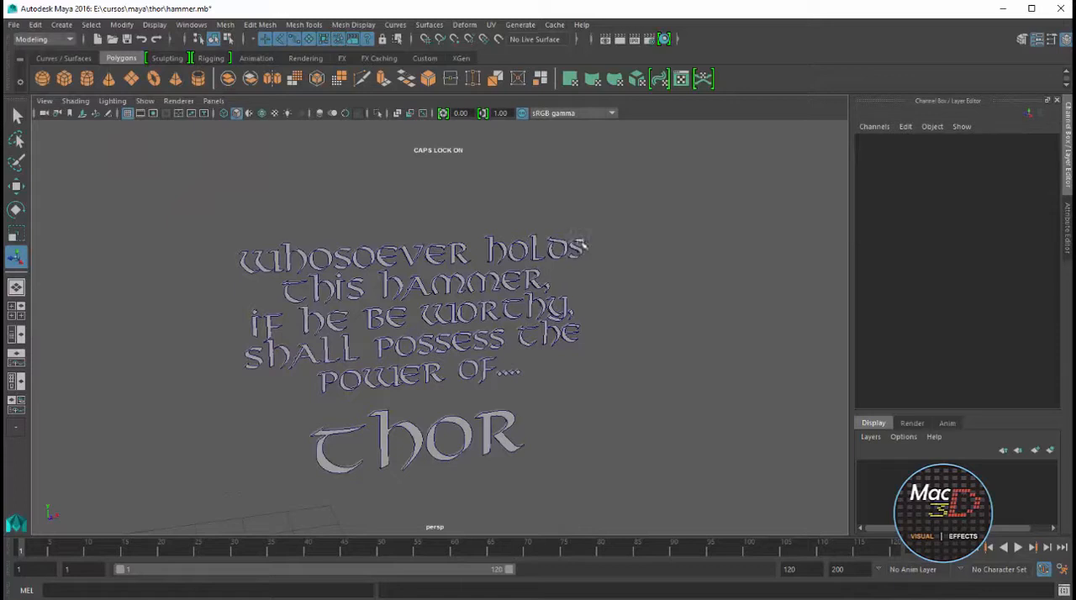
# Hide NURBS curves in the viewport and select all the letter meshes of the inscription
pyautogui.click(151, 101)
pyautogui.click(157, 169)
pyautogui.moveTo(599, 207); pyautogui.dragTo(202, 498)
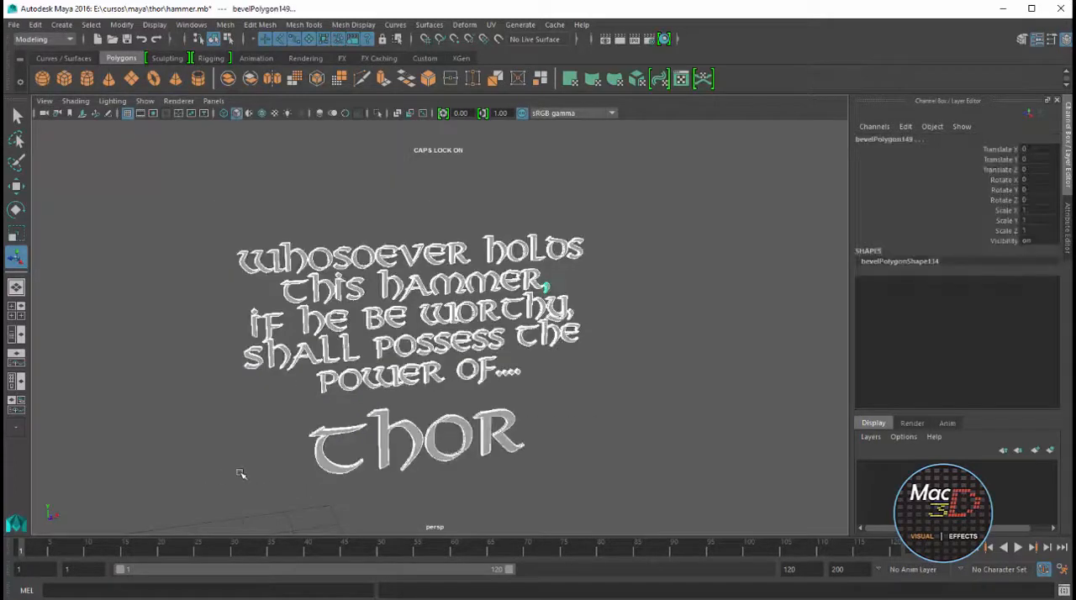
# Group the selected letter meshes of the inscription and name the group GR_TEXTO
pyautogui.hotkey('ctrl', 'g')
pyautogui.click(152, 25)
pyautogui.click(369, 132)
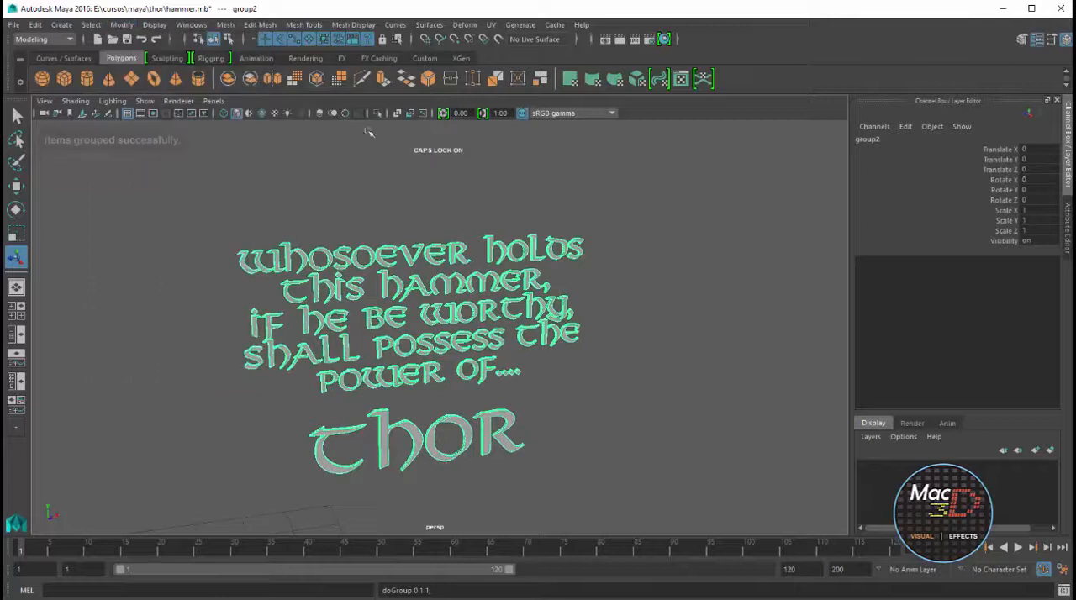
pyautogui.doubleClick(870, 140)
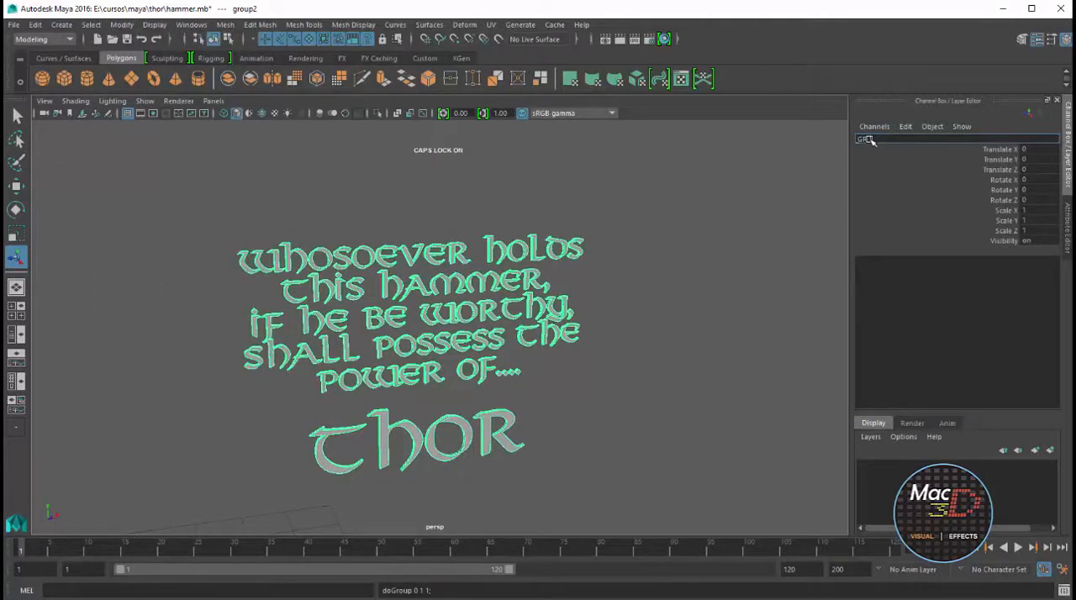
pyautogui.write('GR_TEXTO')
pyautogui.press('Return')
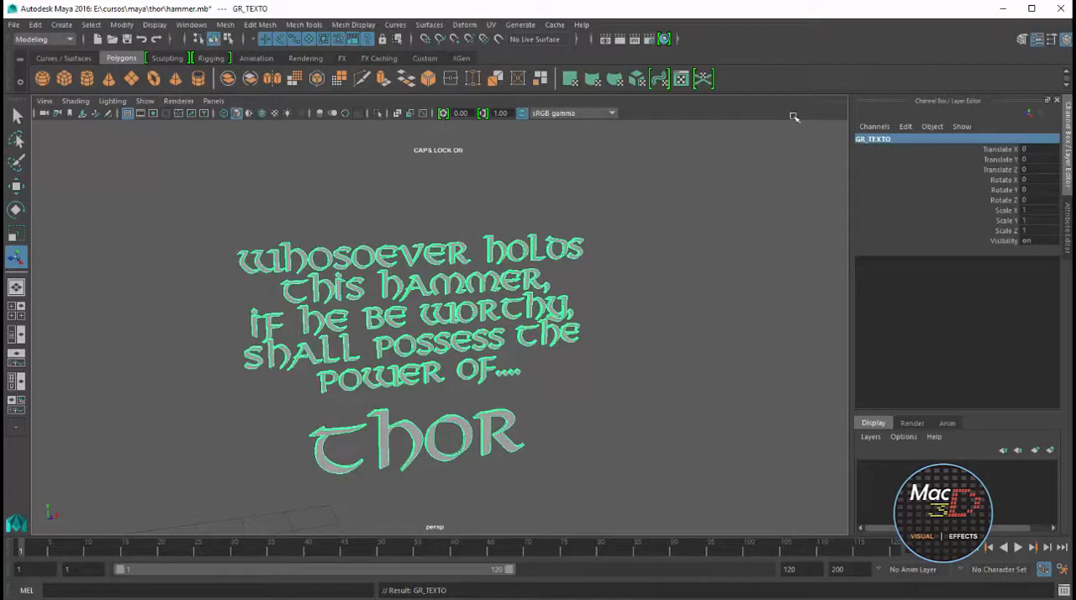
# Move the inscription group over to the hammer head, at about X -16.85, Y -3.13, Z 3.2
pyautogui.scroll(-10, 645, 238)
pyautogui.press('w')
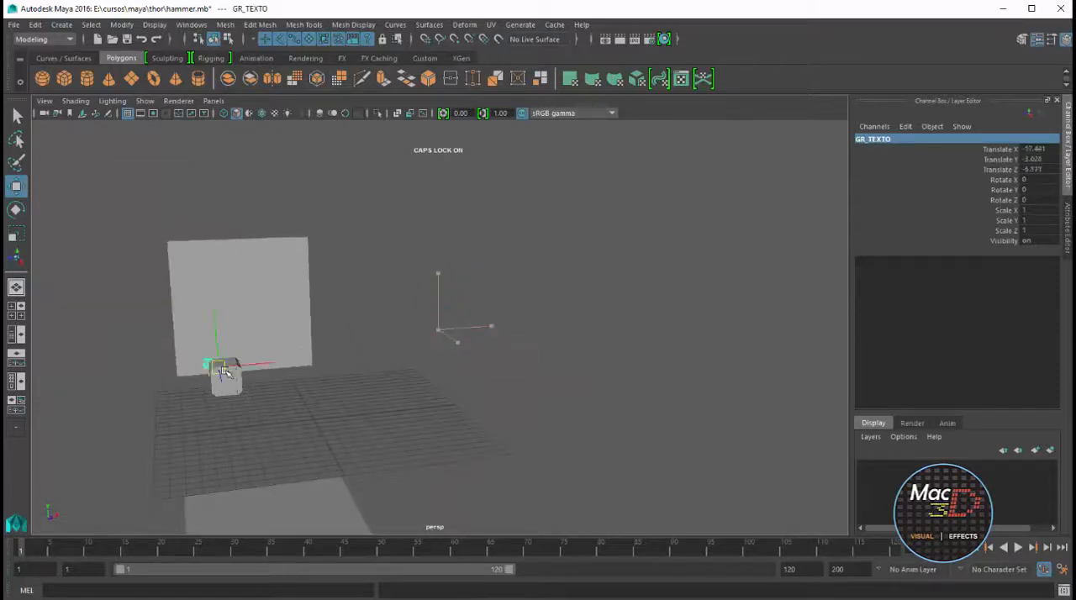
pyautogui.press('f')
pyautogui.scroll(-8, 327, 361)
pyautogui.keyDown('alt'); pyautogui.moveTo(327, 361); pyautogui.dragTo(534, 355); pyautogui.keyUp('alt')
pyautogui.moveTo(483, 339); pyautogui.dragTo(632, 278)
pyautogui.press('f')
# Lay the inscription flat by setting its Rotate Y to -90 and Rotate X to 90
pyautogui.press('e')
pyautogui.moveTo(471, 282); pyautogui.dragTo(408, 285)
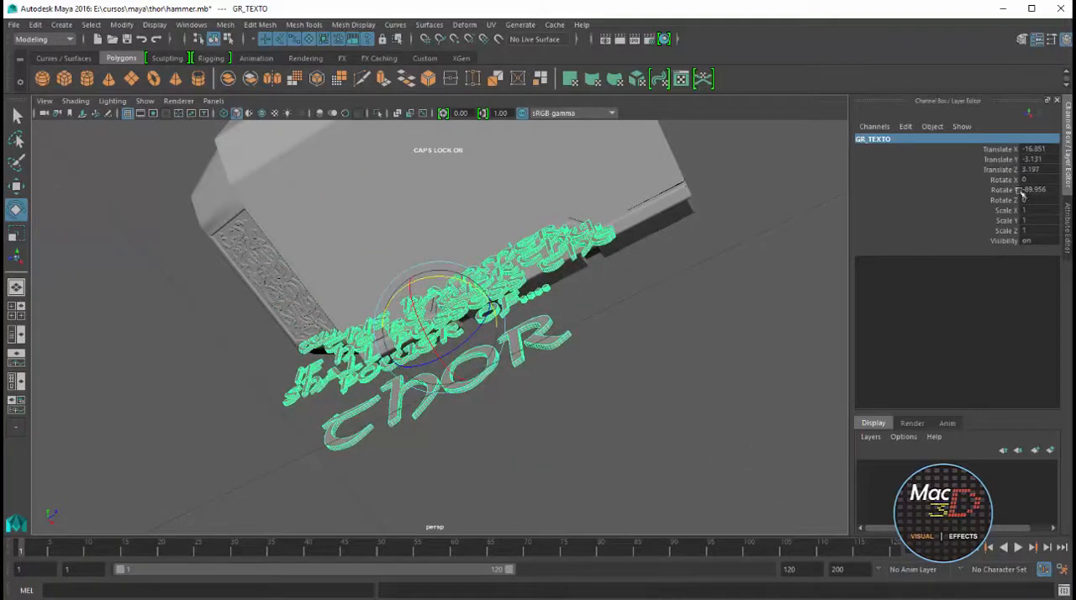
pyautogui.click(1024, 191)
pyautogui.write('-90')
pyautogui.press('Return')
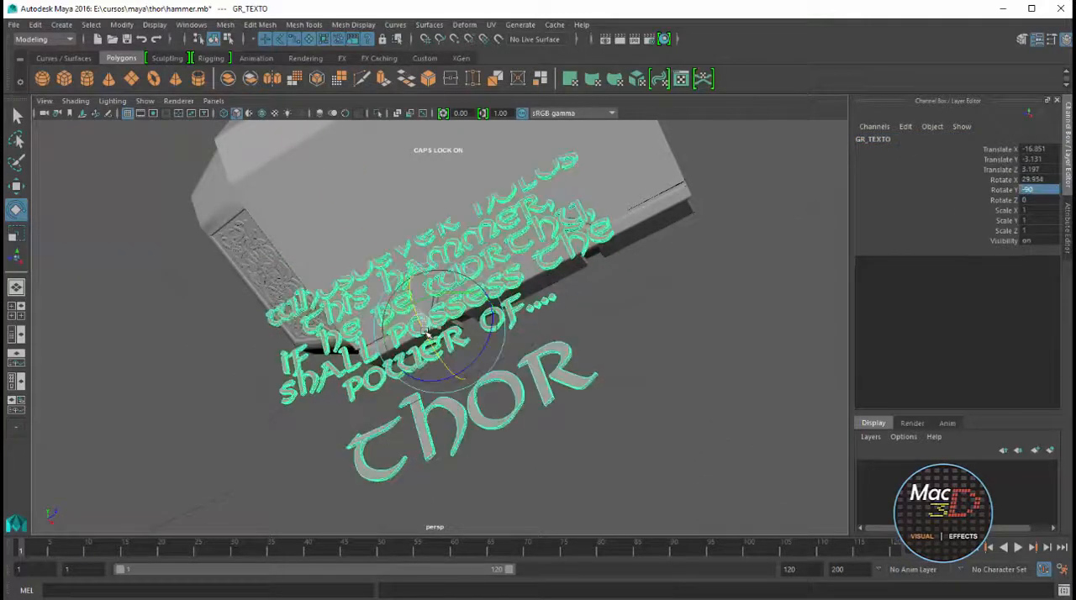
pyautogui.write('90')
pyautogui.press('Return')
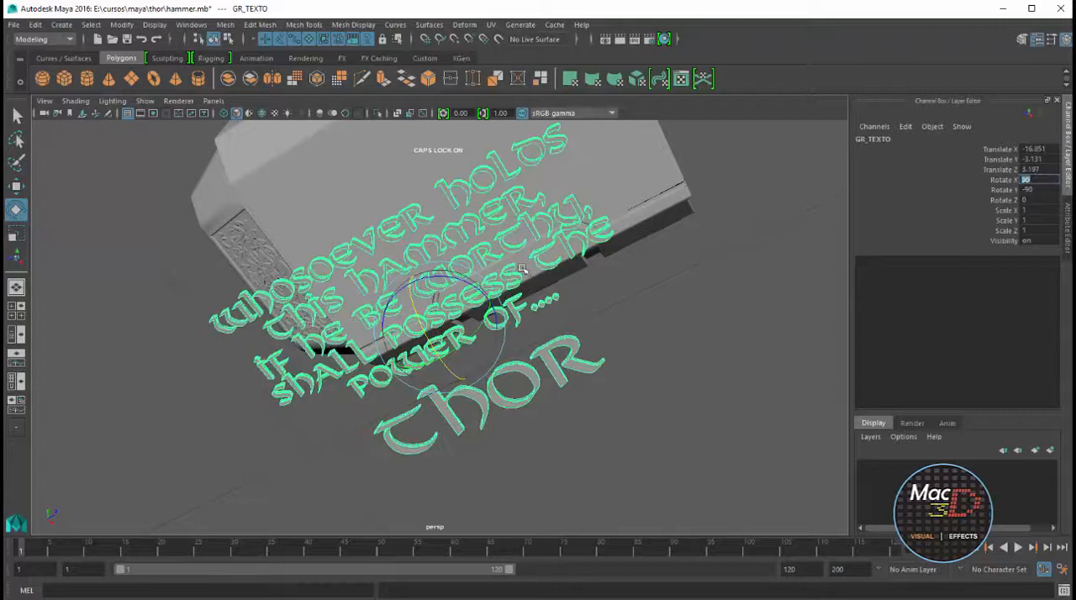
# Raise the inscription onto the upper face of the hammer head, at about Translate Y -2.498
pyautogui.keyDown('alt'); pyautogui.moveTo(522, 268); pyautogui.dragTo(490, 296); pyautogui.keyUp('alt')
pyautogui.press('w')
pyautogui.keyDown('alt'); pyautogui.moveTo(462, 394); pyautogui.dragTo(440, 330); pyautogui.keyUp('alt')
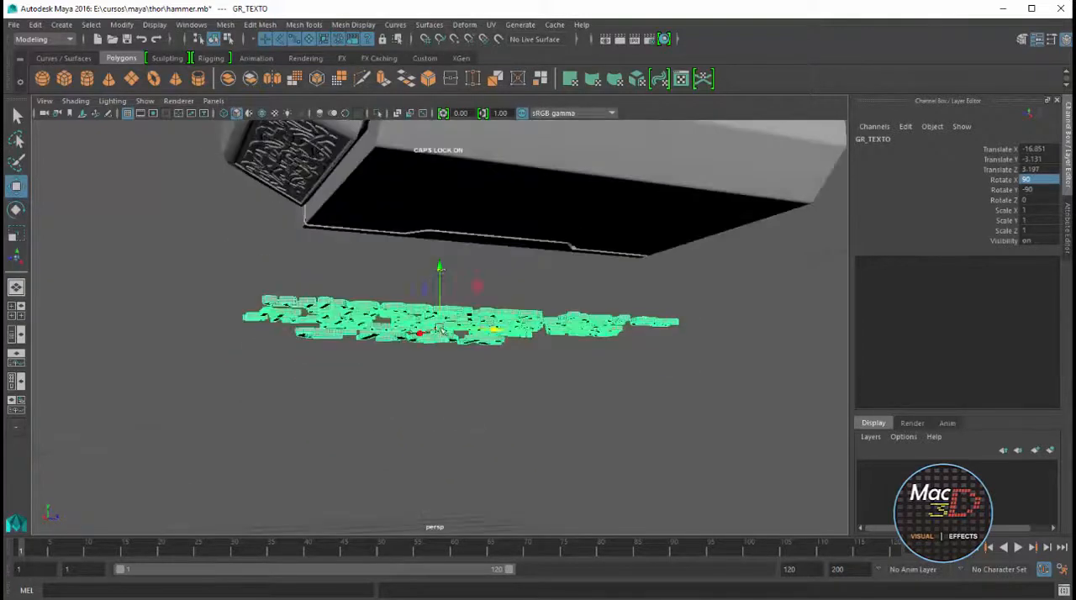
pyautogui.moveTo(439, 268); pyautogui.dragTo(469, 339)
pyautogui.moveTo(422, 388); pyautogui.dragTo(448, 325)
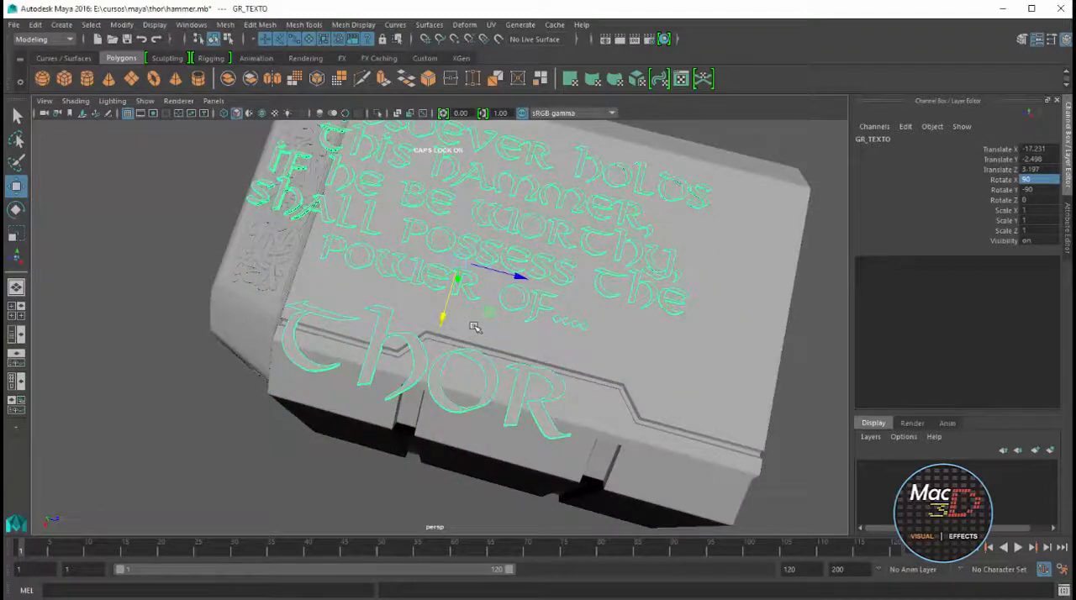
# In the top view, shift the inscription along the head's length to about Translate Z 3.622
pyautogui.press('space')
pyautogui.press('space')
pyautogui.press('f')
pyautogui.scroll(-8, 361, 412)
pyautogui.press('space')
pyautogui.press('space')
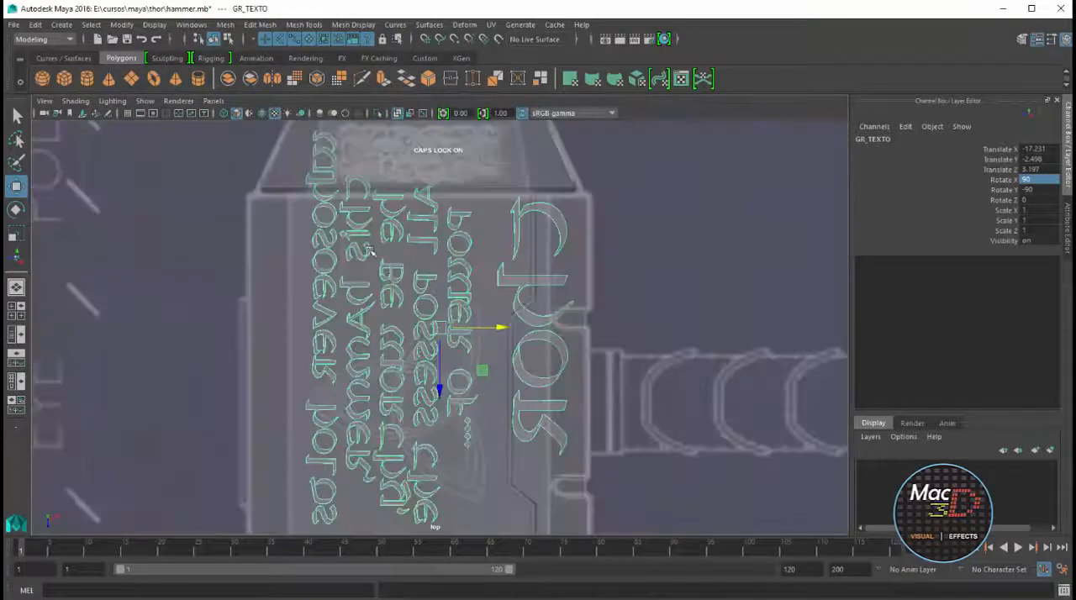
pyautogui.scroll(-5, 370, 252)
pyautogui.moveTo(442, 412); pyautogui.dragTo(445, 420)
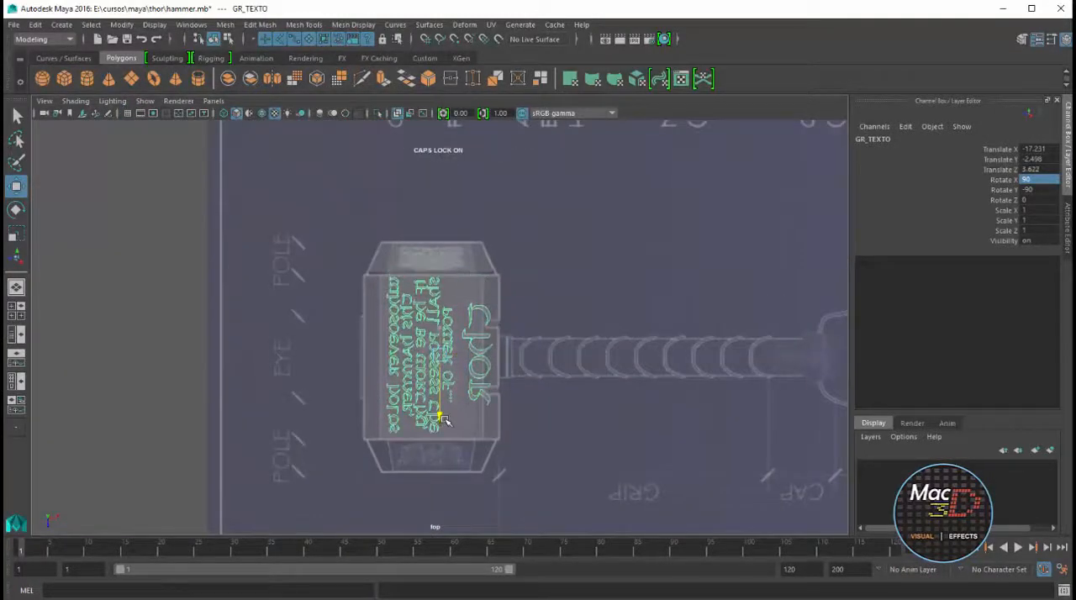
# Scale the inscription uniformly to about 0.697 and place it on the head face at about Translate X -17.429
pyautogui.moveTo(443, 362); pyautogui.dragTo(404, 386)
pyautogui.press('w')
pyautogui.moveTo(501, 355); pyautogui.dragTo(488, 355)
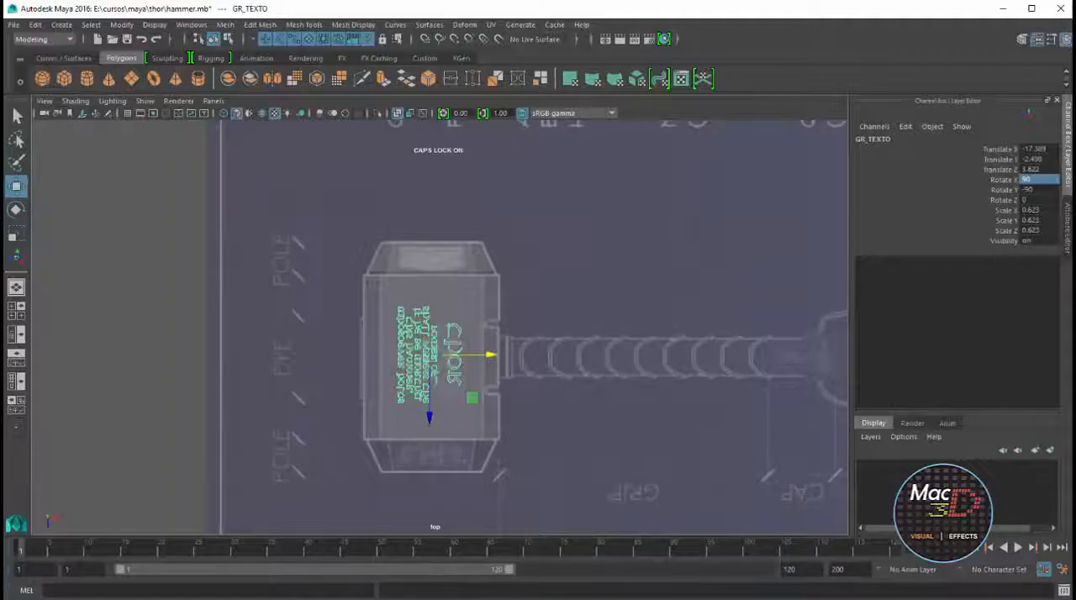
pyautogui.moveTo(489, 355); pyautogui.dragTo(486, 355)
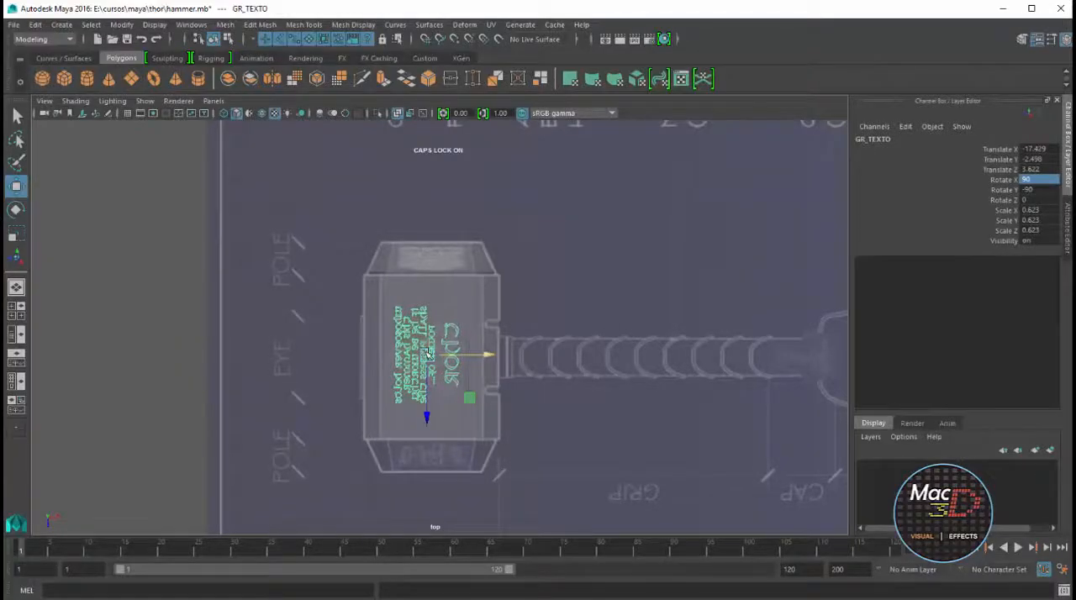
pyautogui.press('space')
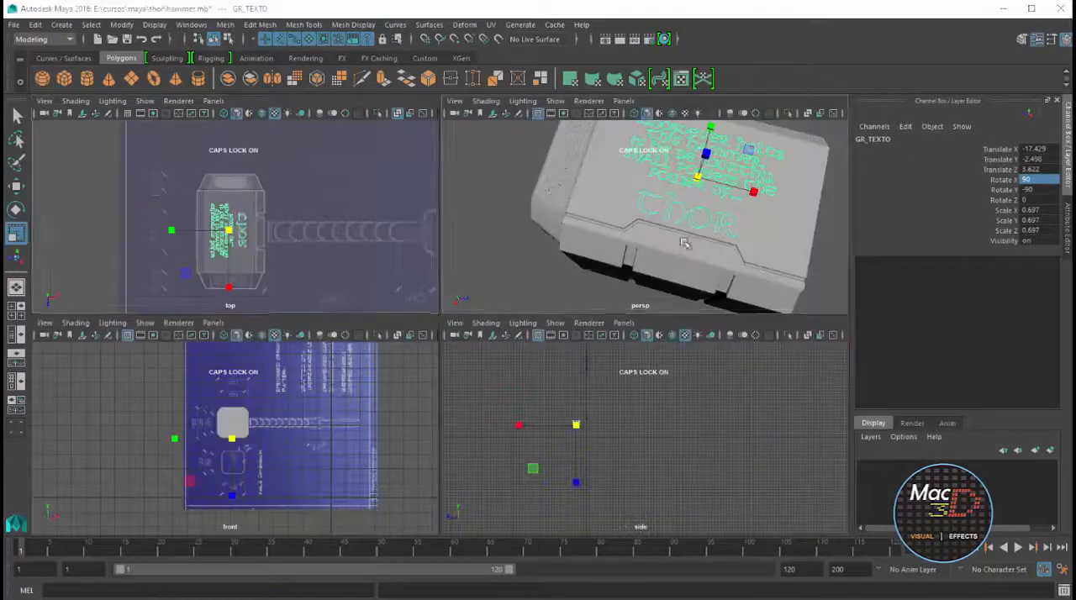
pyautogui.press('space')
pyautogui.keyDown('alt'); pyautogui.moveTo(565, 345); pyautogui.dragTo(522, 395); pyautogui.keyUp('alt')
pyautogui.scroll(-10, 560, 334)
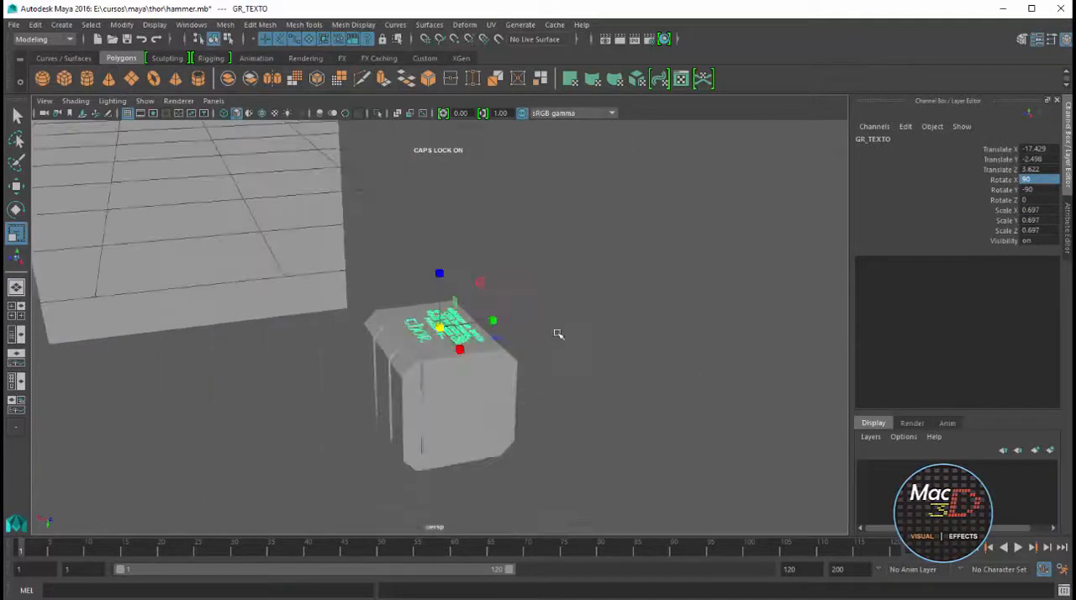
# Show all hidden objects in the scene again
pyautogui.click(562, 335)
pyautogui.keyDown('alt'); pyautogui.moveTo(557, 326); pyautogui.dragTo(182, 304); pyautogui.keyUp('alt')
pyautogui.scroll(-6, 488, 303)
pyautogui.scroll(8, 487, 303)
pyautogui.scroll(2, 446, 309)
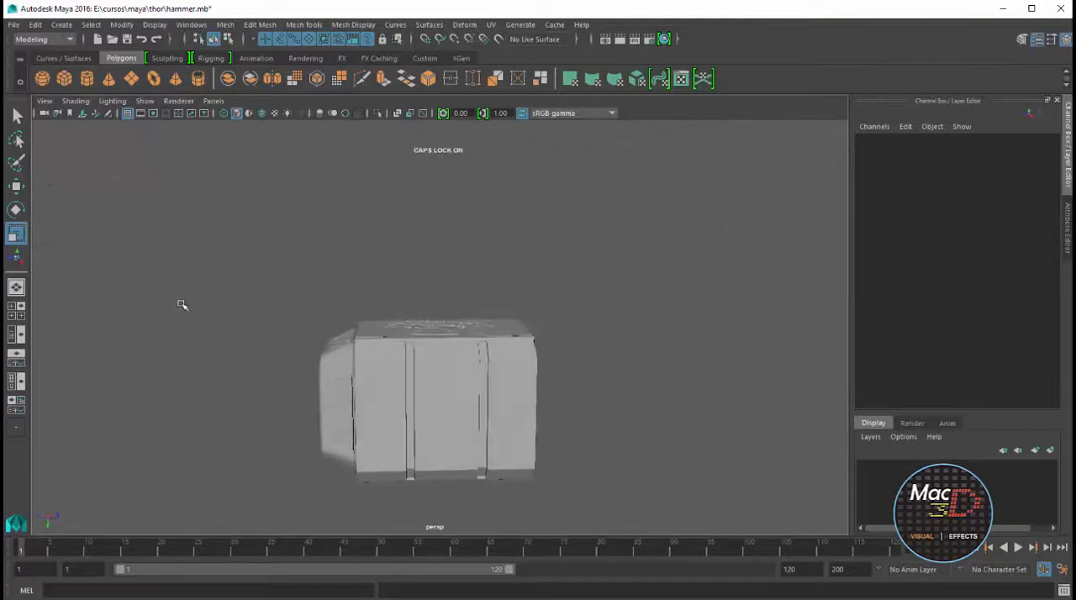
pyautogui.scroll(3, 376, 341)
pyautogui.click(148, 103)
pyautogui.click(168, 171)
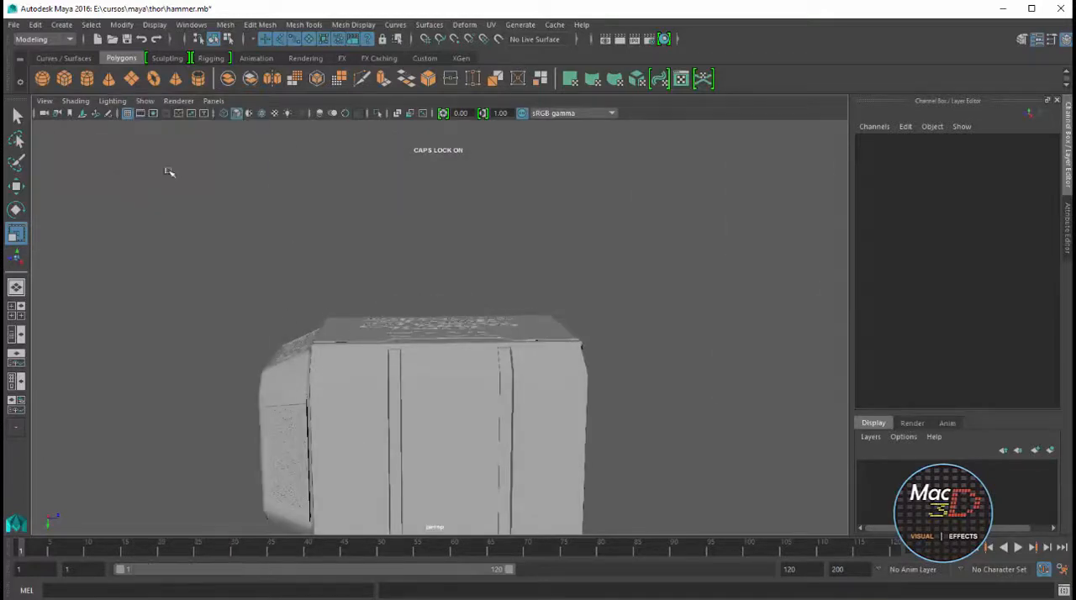
pyautogui.click(156, 24)
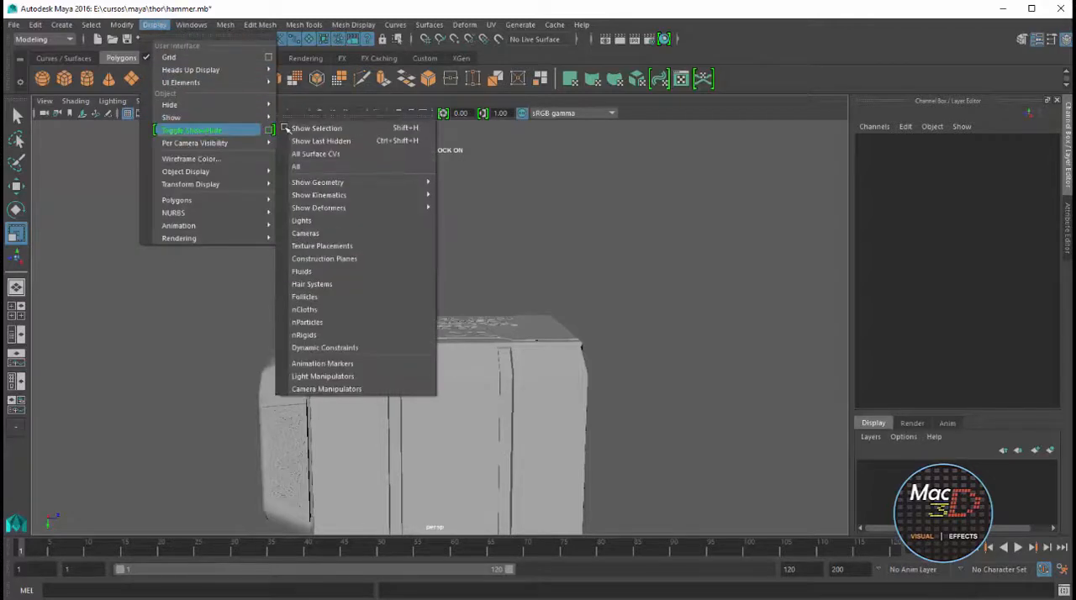
pyautogui.moveTo(260, 118)
pyautogui.click(305, 167)
pyautogui.scroll(-4, 521, 341)
pyautogui.keyDown('alt'); pyautogui.moveTo(521, 340); pyautogui.dragTo(354, 386); pyautogui.keyUp('alt')
pyautogui.scroll(-4, 360, 387)
pyautogui.keyDown('alt'); pyautogui.moveTo(428, 373); pyautogui.dragTo(405, 393); pyautogui.keyUp('alt')
pyautogui.scroll(6, 473, 378)
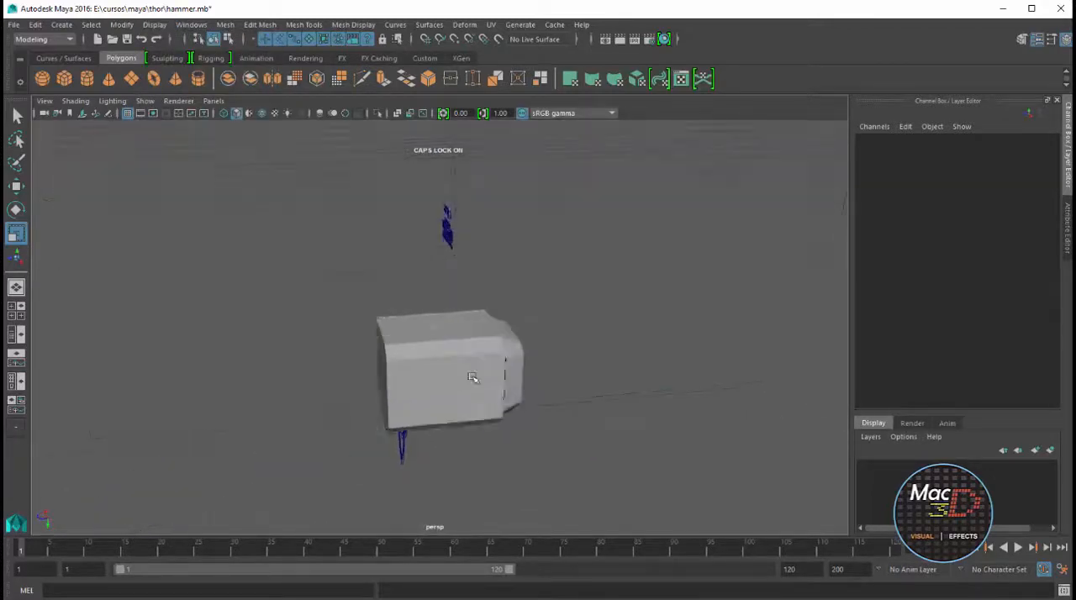
# Group the head's bevelled end cap with its carved ornament groups and name the group GR_SIDE
pyautogui.keyDown('alt'); pyautogui.moveTo(513, 395); pyautogui.dragTo(379, 410); pyautogui.keyUp('alt')
pyautogui.click(499, 299)
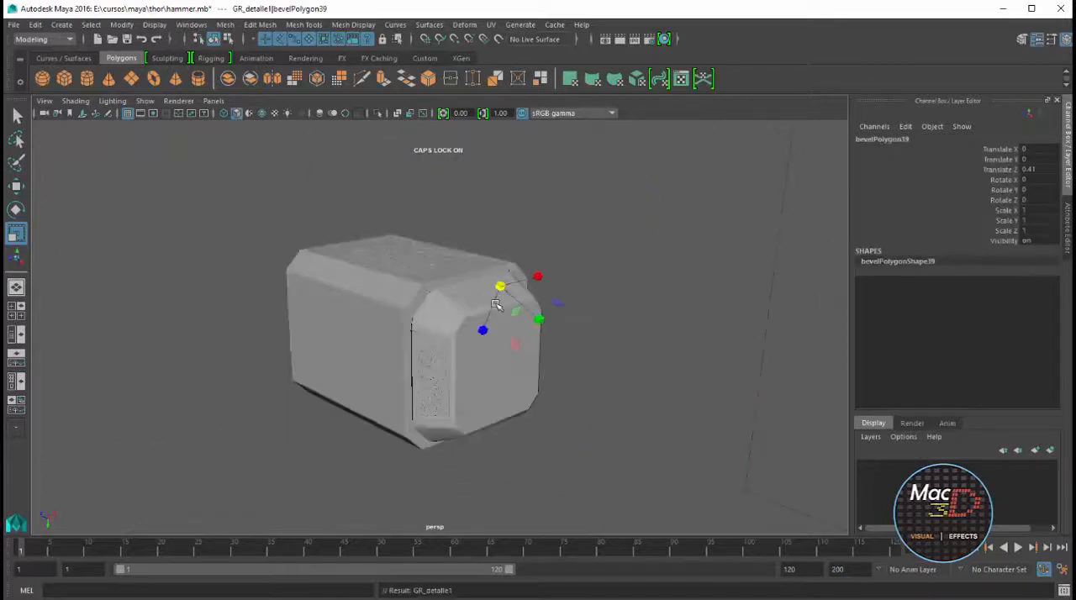
pyautogui.press('Up')
pyautogui.keyDown('shift'); pyautogui.click(438, 384); pyautogui.keyUp('shift')
pyautogui.press('Up')
pyautogui.keyDown('alt'); pyautogui.moveTo(557, 480); pyautogui.dragTo(535, 377); pyautogui.keyUp('alt')
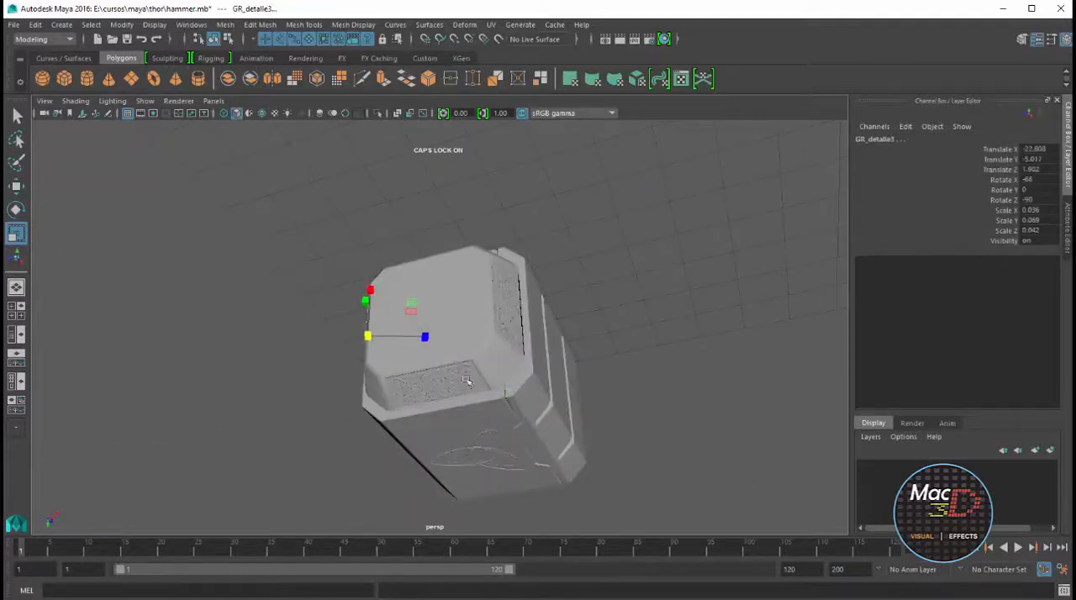
pyautogui.keyDown('shift'); pyautogui.click(467, 381); pyautogui.keyUp('shift')
pyautogui.press('Up')
pyautogui.keyDown('alt'); pyautogui.moveTo(535, 291); pyautogui.dragTo(511, 363); pyautogui.keyUp('alt')
pyautogui.keyDown('shift'); pyautogui.click(411, 324); pyautogui.keyUp('shift')
pyautogui.press('Up')
pyautogui.keyDown('shift'); pyautogui.click(423, 319); pyautogui.keyUp('shift')
pyautogui.keyDown('alt'); pyautogui.moveTo(422, 323); pyautogui.dragTo(527, 357); pyautogui.keyUp('alt')
pyautogui.hotkey('ctrl', 'g')
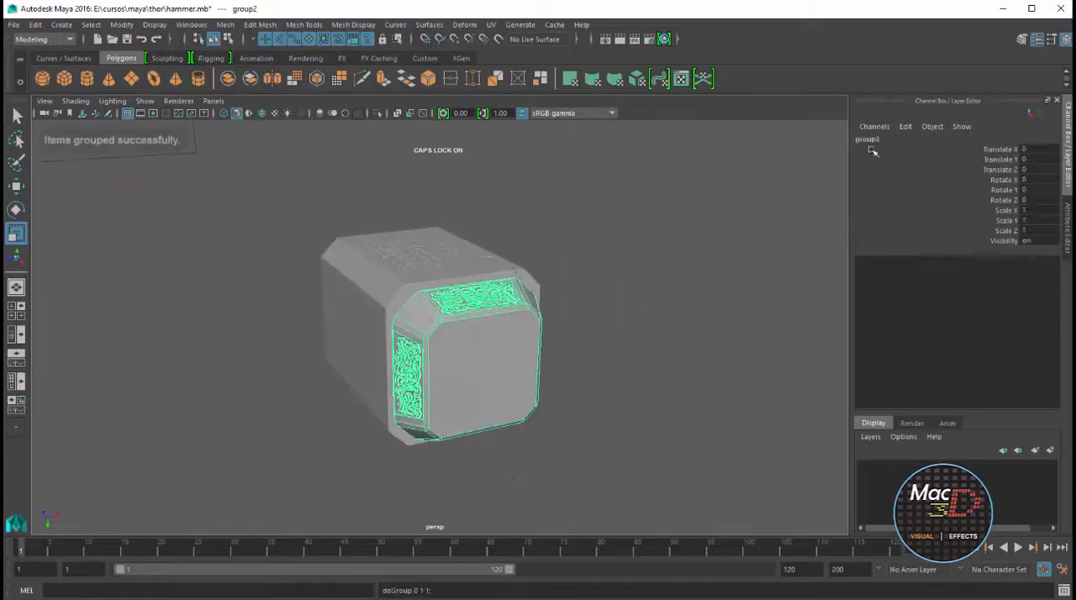
pyautogui.click(866, 141)
pyautogui.write('GR_SIDE')
pyautogui.press('Return')
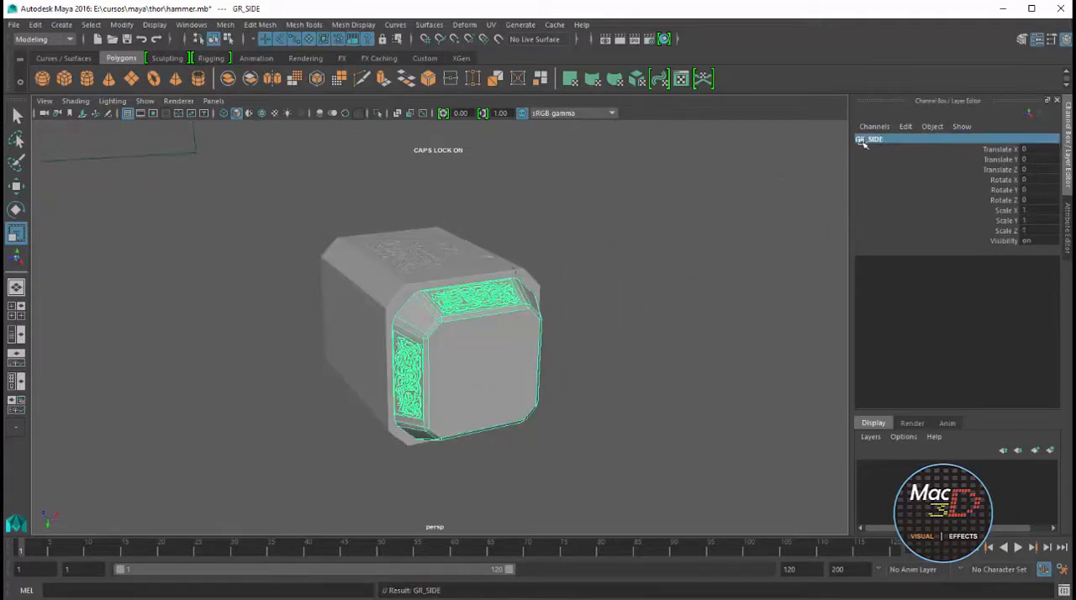
pyautogui.click(626, 271)
pyautogui.click(502, 333)
pyautogui.keyDown('alt'); pyautogui.moveTo(503, 333); pyautogui.dragTo(563, 328); pyautogui.keyUp('alt')
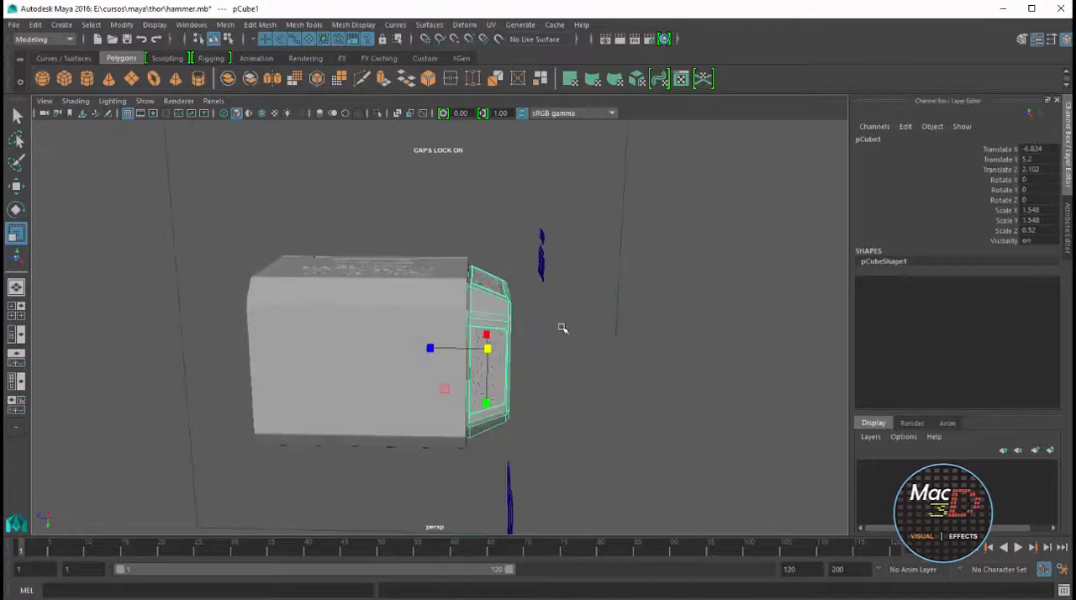
pyautogui.moveTo(429, 352); pyautogui.dragTo(218, 344)
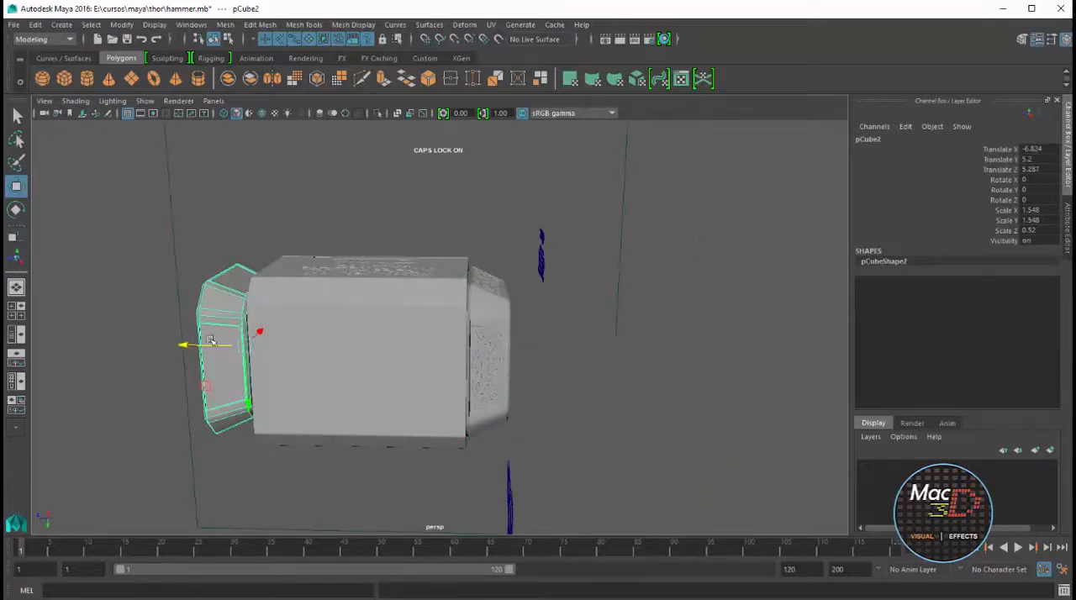
pyautogui.hotkey('ctrl', 'z')
pyautogui.hotkey('ctrl', 'z')
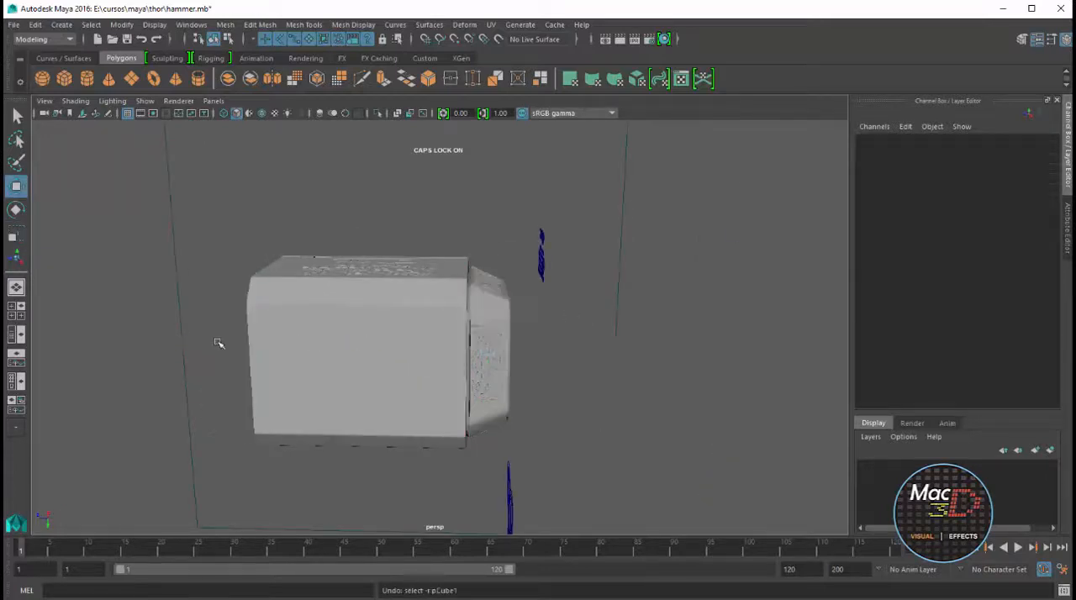
# Center the pivot of GR_SIDE, duplicate the group and move the copy to the opposite end of the head
pyautogui.click(475, 317)
pyautogui.press('Up')
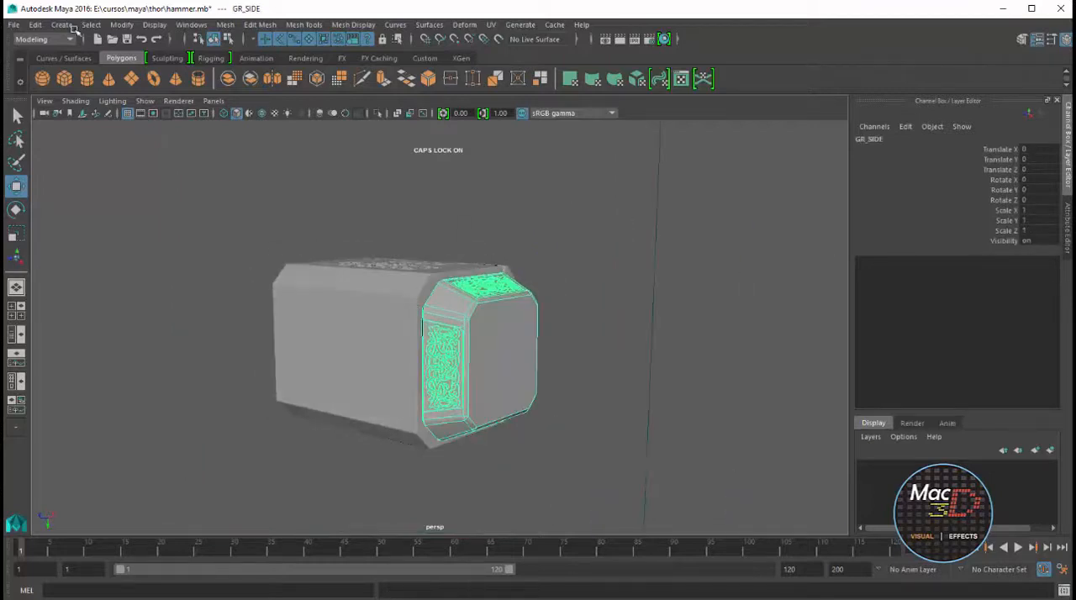
pyautogui.click(122, 24)
pyautogui.click(143, 106)
pyautogui.hotkey('ctrl', 'd')
pyautogui.moveTo(428, 345); pyautogui.dragTo(101, 451)
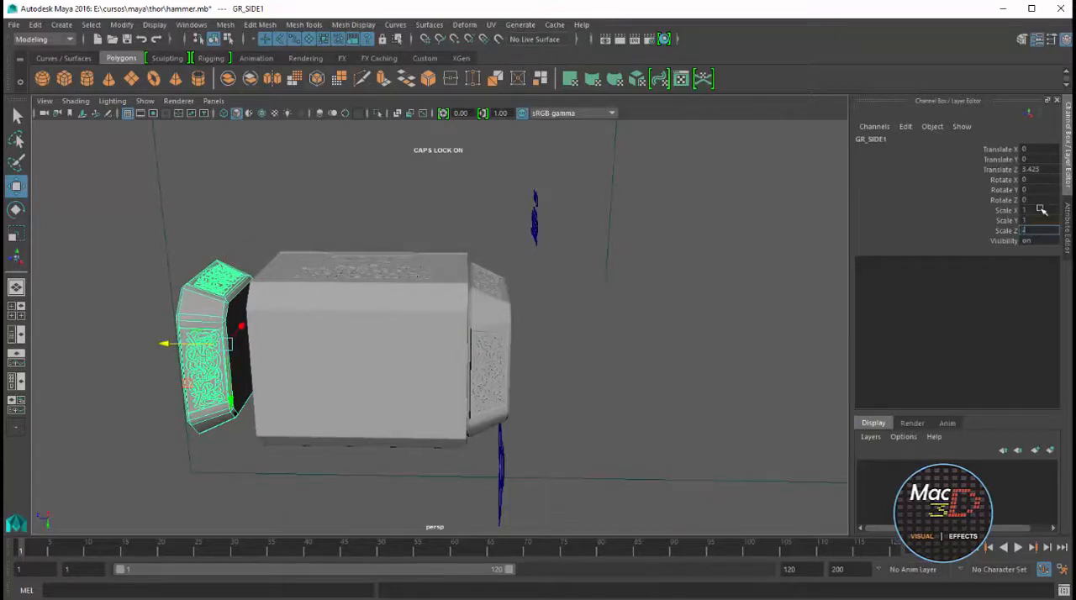
# Mirror the duplicated side group with Scale Z -1 and fit it against the head's open end
pyautogui.write('1')
pyautogui.press('Return')
pyautogui.scroll(4, 340, 352)
pyautogui.keyDown('alt'); pyautogui.moveTo(336, 352); pyautogui.dragTo(528, 348, button='middle'); pyautogui.keyUp('alt')
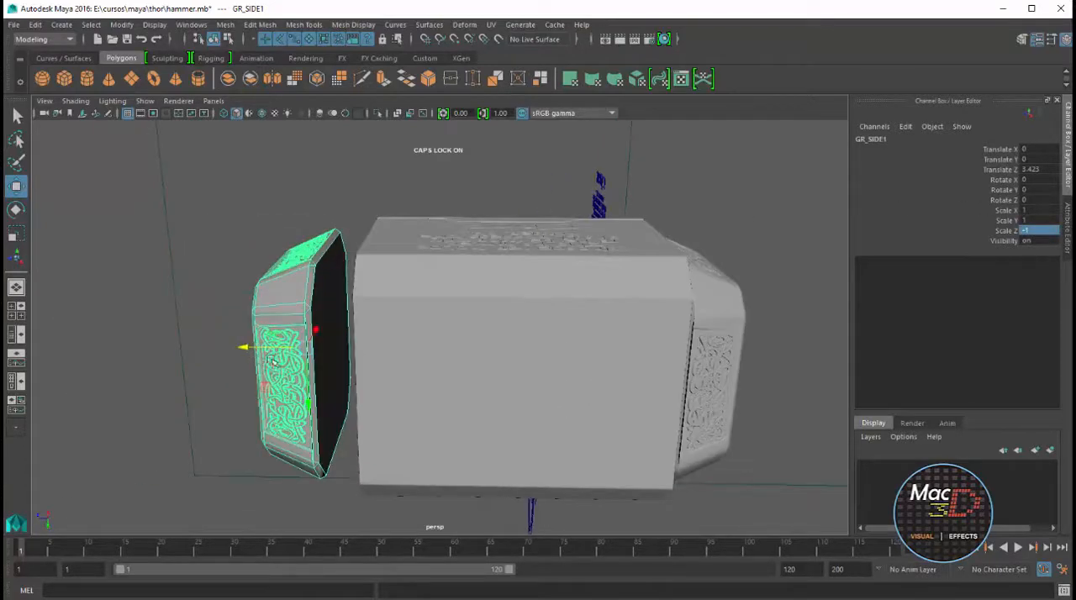
pyautogui.keyDown('alt'); pyautogui.moveTo(264, 361); pyautogui.dragTo(296, 367); pyautogui.keyUp('alt')
pyautogui.scroll(-3, 651, 216)
pyautogui.click(650, 216)
# Create a polygon cylinder with radius about 2.2, height about 0.85 and 40 axis subdivisions near the hammer head
pyautogui.scroll(-5, 529, 278)
pyautogui.keyDown('alt'); pyautogui.moveTo(529, 279); pyautogui.dragTo(385, 313); pyautogui.keyUp('alt')
pyautogui.press('space')
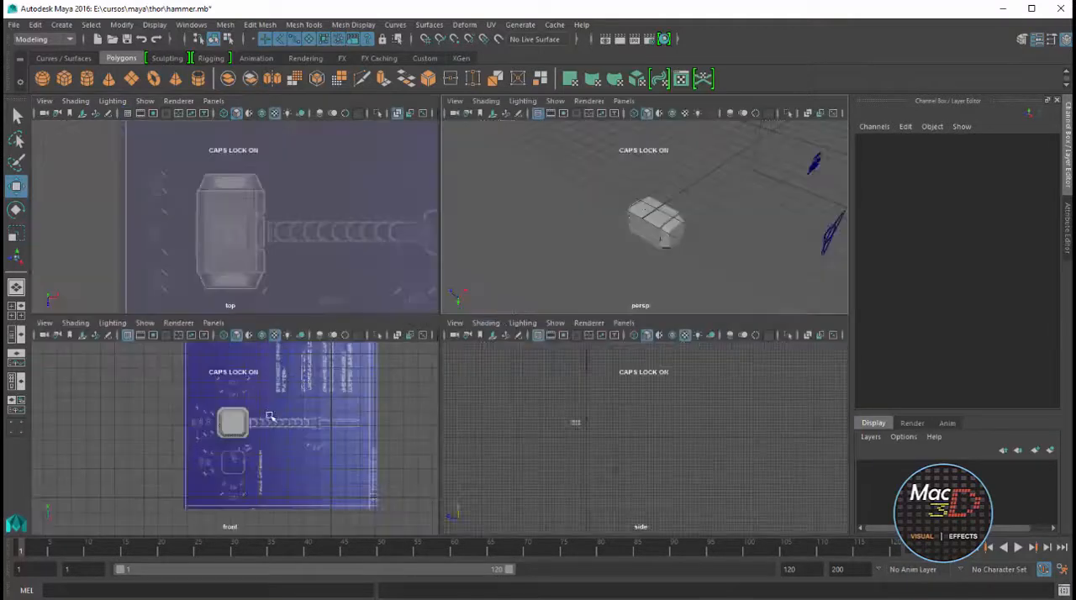
pyautogui.press('space')
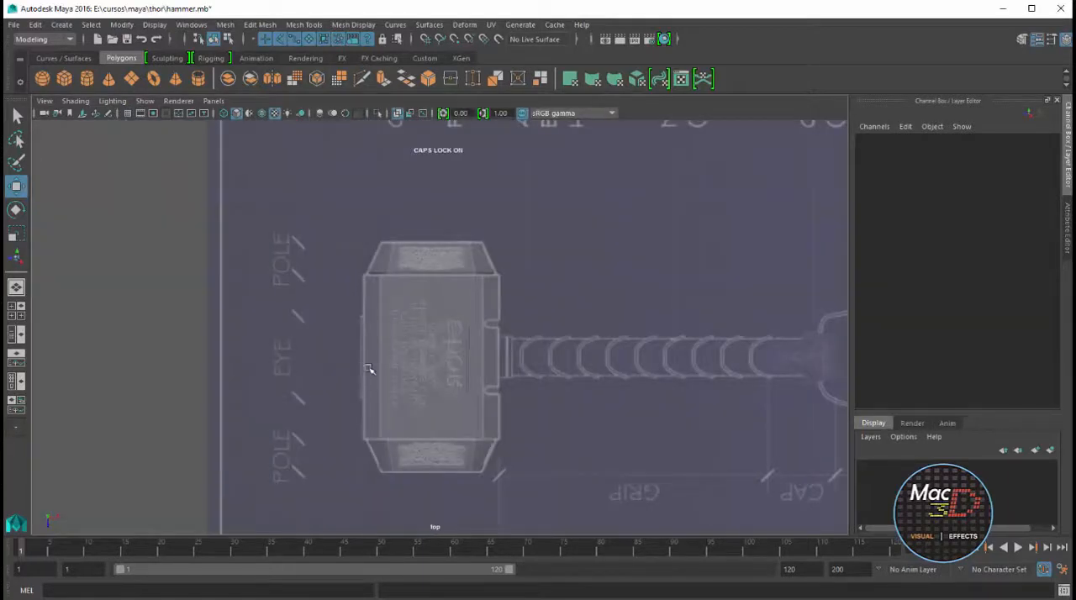
pyautogui.scroll(-3, 368, 369)
pyautogui.press('space')
pyautogui.click(87, 79)
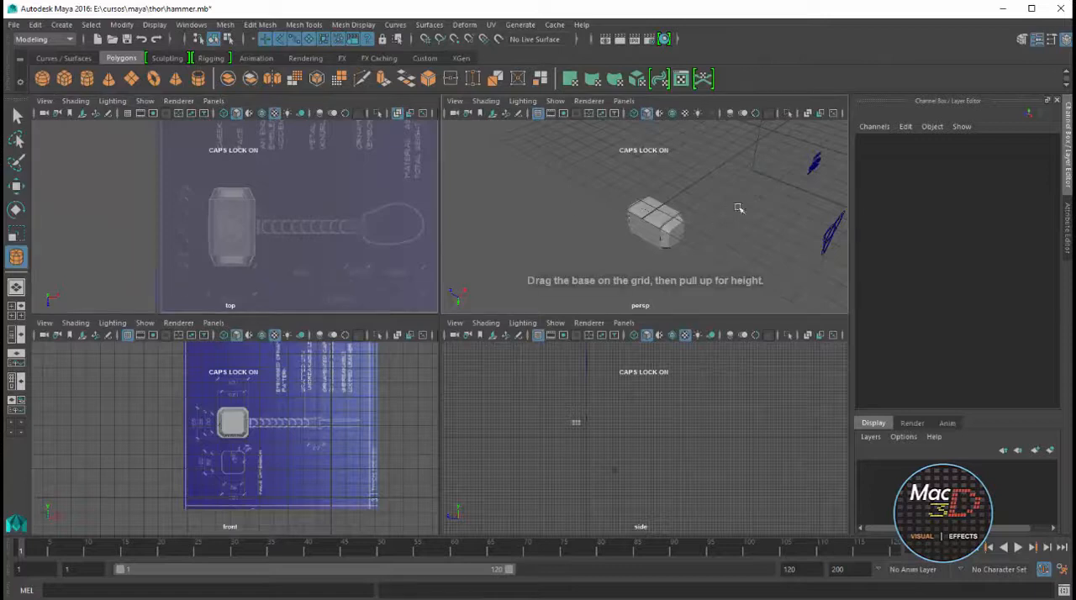
pyautogui.moveTo(733, 207); pyautogui.dragTo(759, 245)
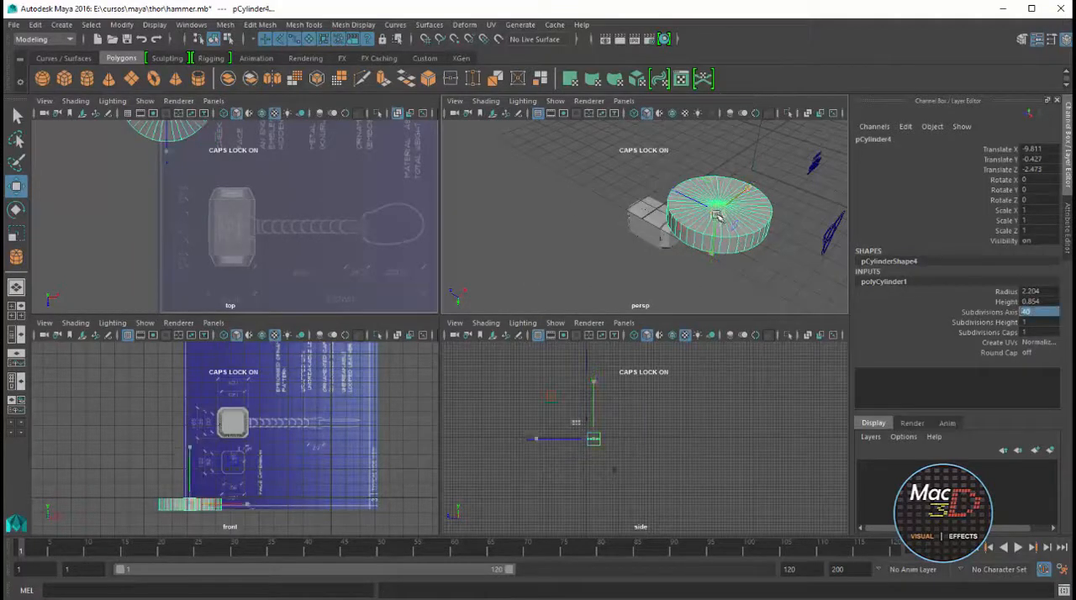
# Move the cylinder to about X -12.52, Y -1.04, Z 1.22 and set its Rotate Z to 90
pyautogui.moveTo(716, 216); pyautogui.dragTo(613, 193)
pyautogui.press('e')
pyautogui.press('w')
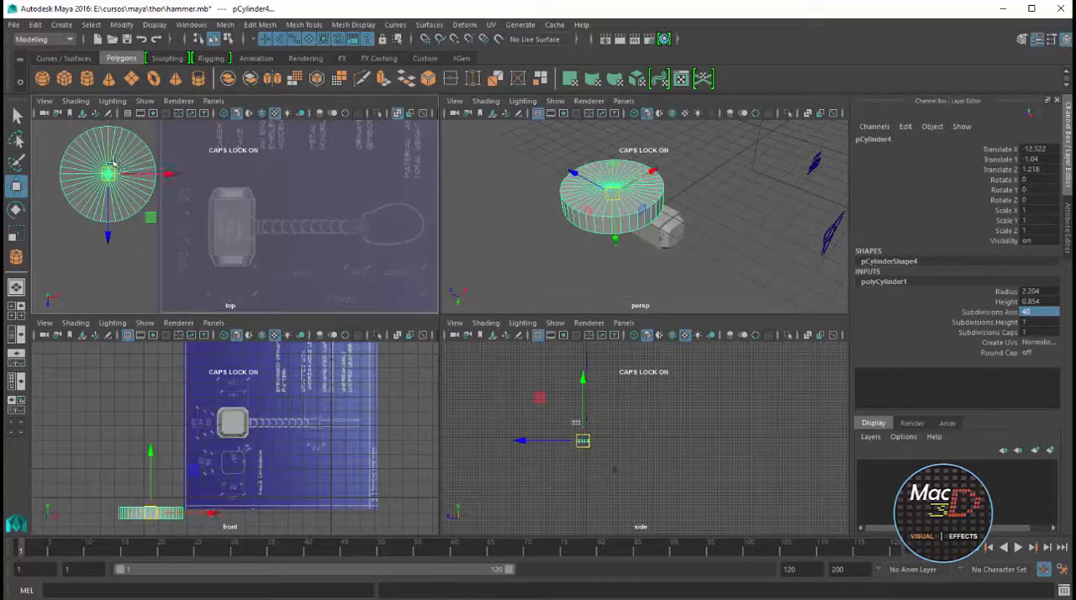
pyautogui.press('e')
pyautogui.moveTo(108, 154); pyautogui.dragTo(109, 220)
pyautogui.hotkey('ctrl', 'z')
pyautogui.write('90')
pyautogui.press('Return')
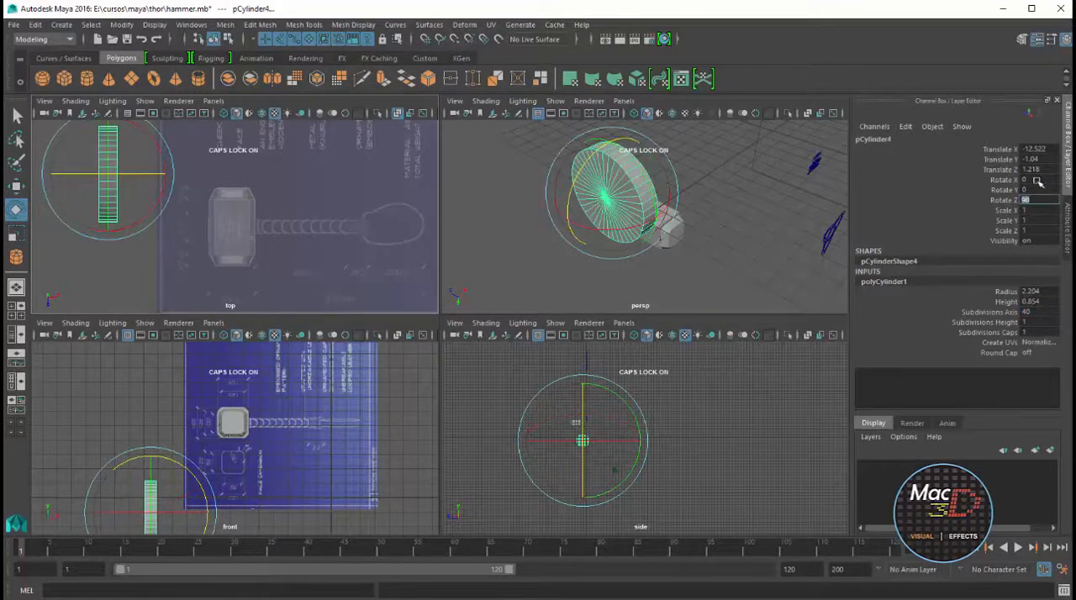
# Scale the cylinder uniformly to about 0.297 and place it over the hammer head's cheek edge at X -7.814, Z 3.642
pyautogui.press('space')
pyautogui.press('w')
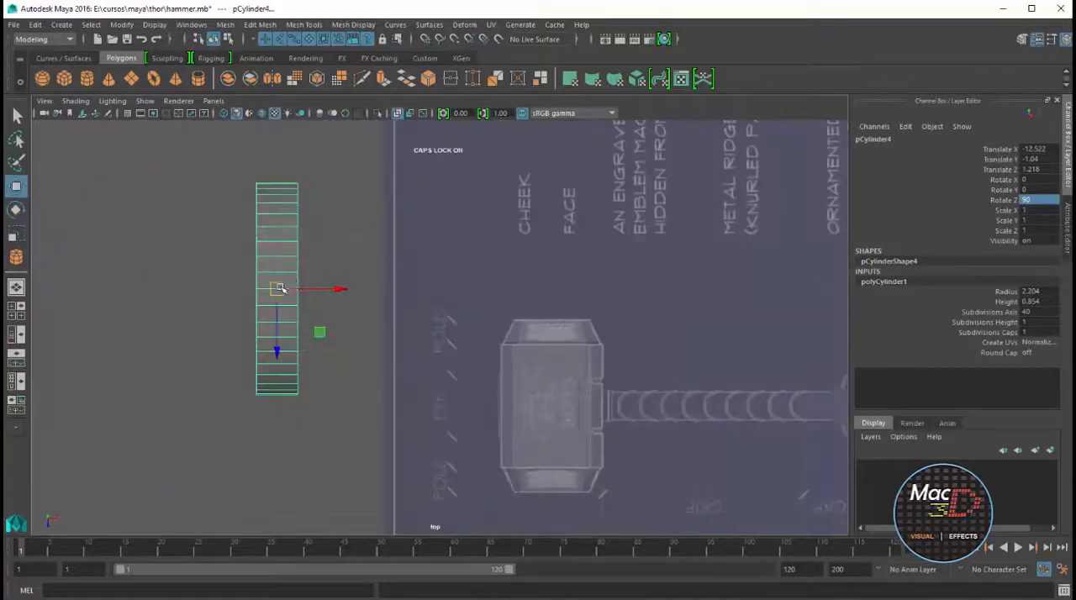
pyautogui.moveTo(277, 288); pyautogui.dragTo(427, 458)
pyautogui.press('f')
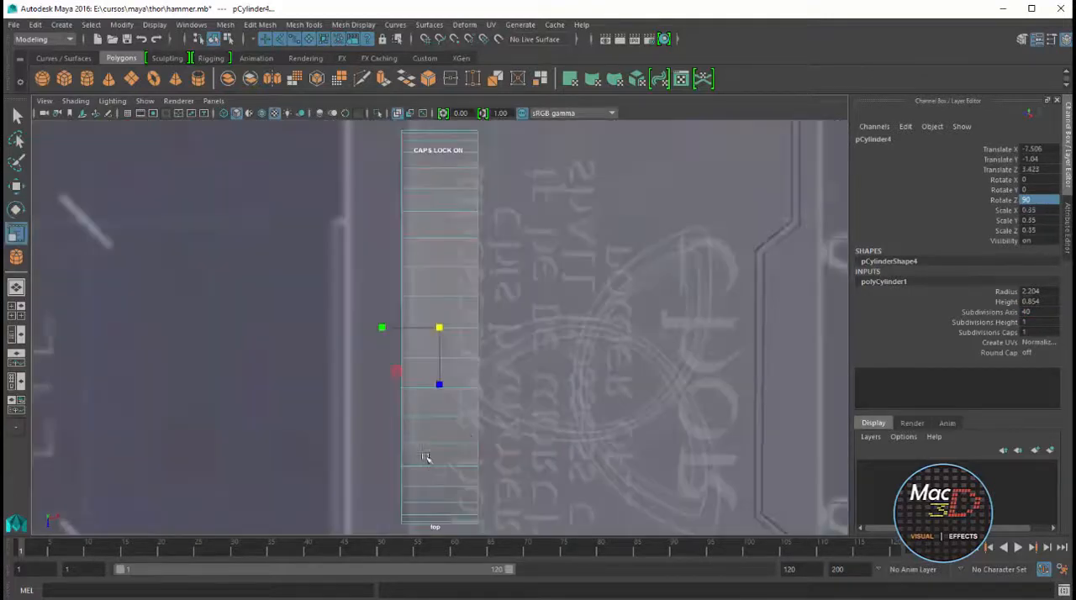
pyautogui.keyDown('alt'); pyautogui.moveTo(492, 397); pyautogui.dragTo(589, 339, button='middle'); pyautogui.keyUp('alt')
pyautogui.keyDown('alt'); pyautogui.moveTo(589, 339); pyautogui.dragTo(576, 375, button='right'); pyautogui.keyUp('alt')
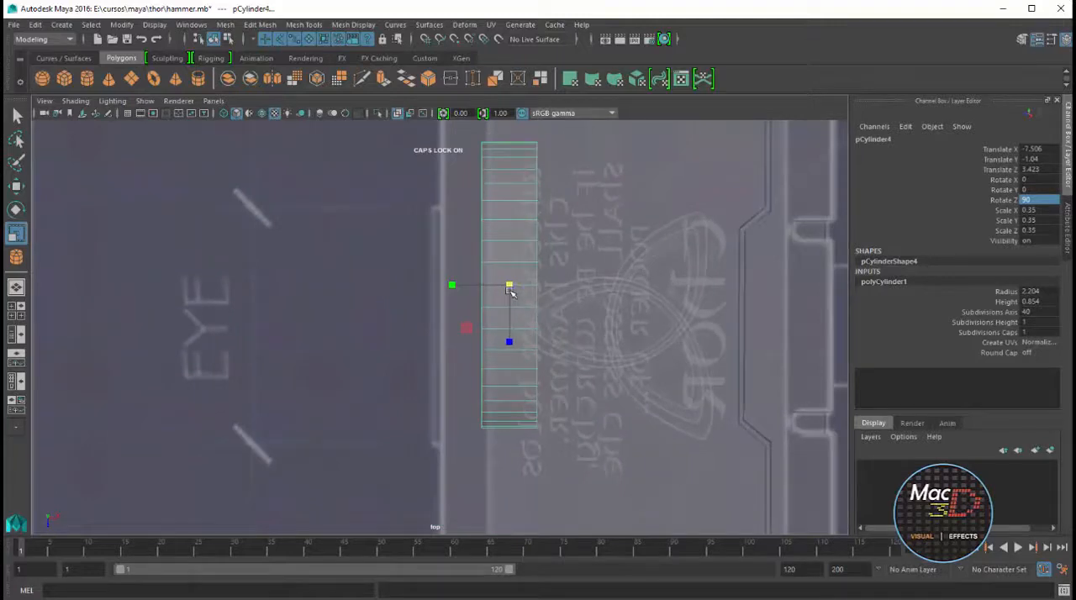
pyautogui.press('w')
pyautogui.moveTo(511, 289); pyautogui.dragTo(412, 350)
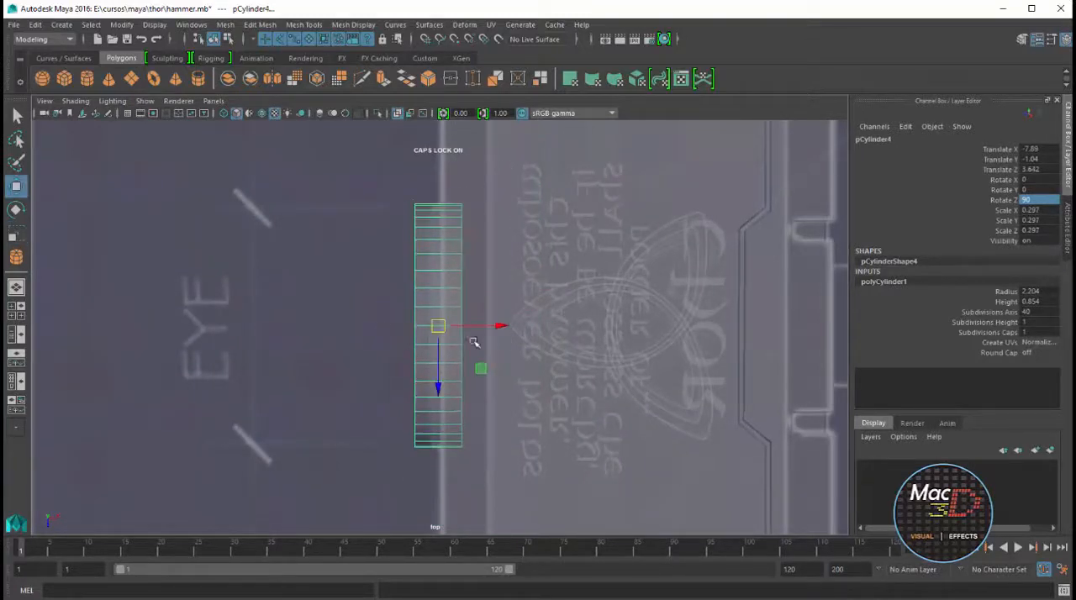
pyautogui.moveTo(501, 326); pyautogui.dragTo(515, 328)
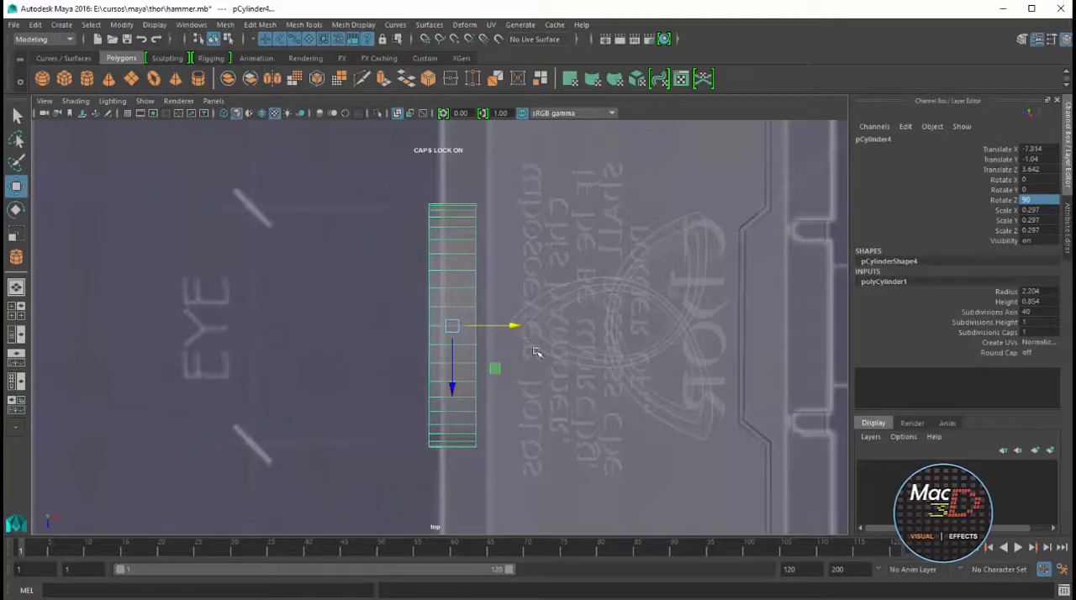
# Raise the cylinder to Y 5.191 so it is centred on the hammer head's side face, and deselect it
pyautogui.press('space')
pyautogui.press('space')
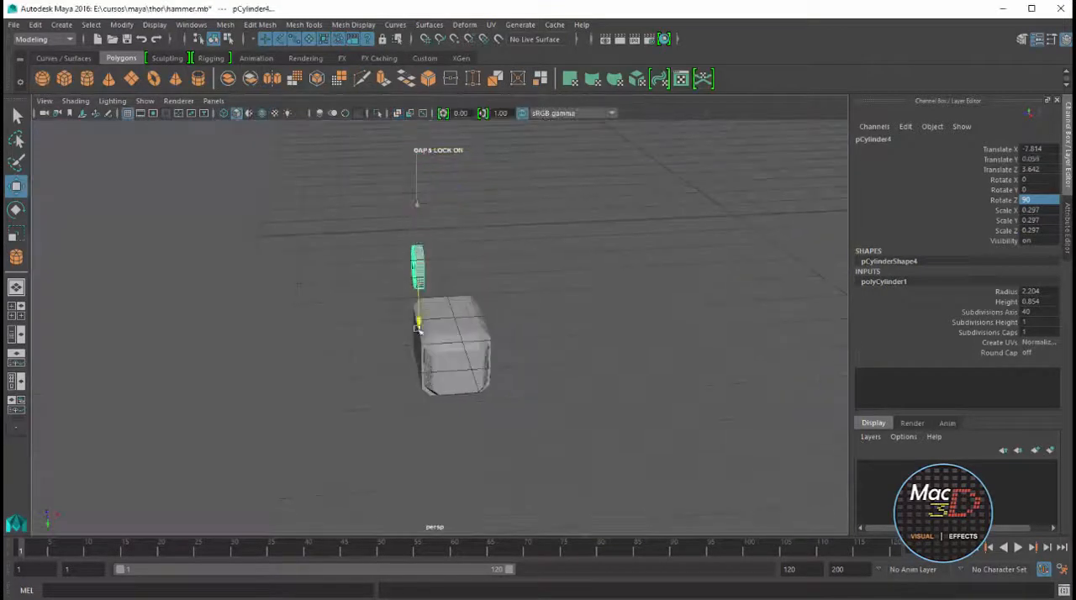
pyautogui.press('space')
pyautogui.press('space')
pyautogui.press('f')
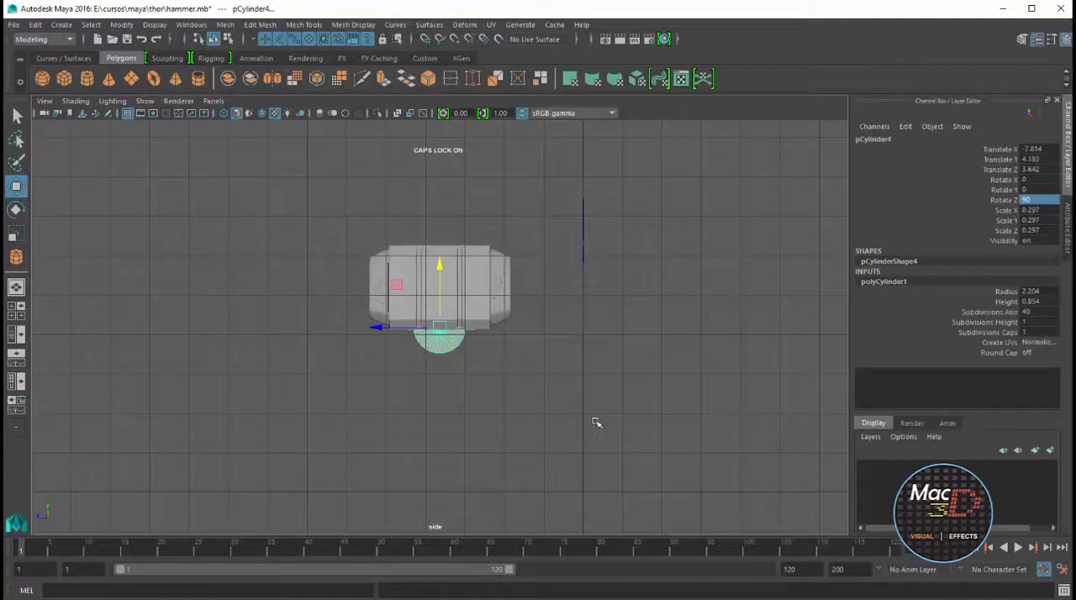
pyautogui.press('4')
pyautogui.keyDown('alt'); pyautogui.moveTo(344, 254); pyautogui.dragTo(407, 287, button='right'); pyautogui.keyUp('alt')
pyautogui.keyDown('alt'); pyautogui.moveTo(407, 288); pyautogui.dragTo(490, 471, button='middle'); pyautogui.keyUp('alt')
pyautogui.moveTo(524, 451); pyautogui.dragTo(524, 364)
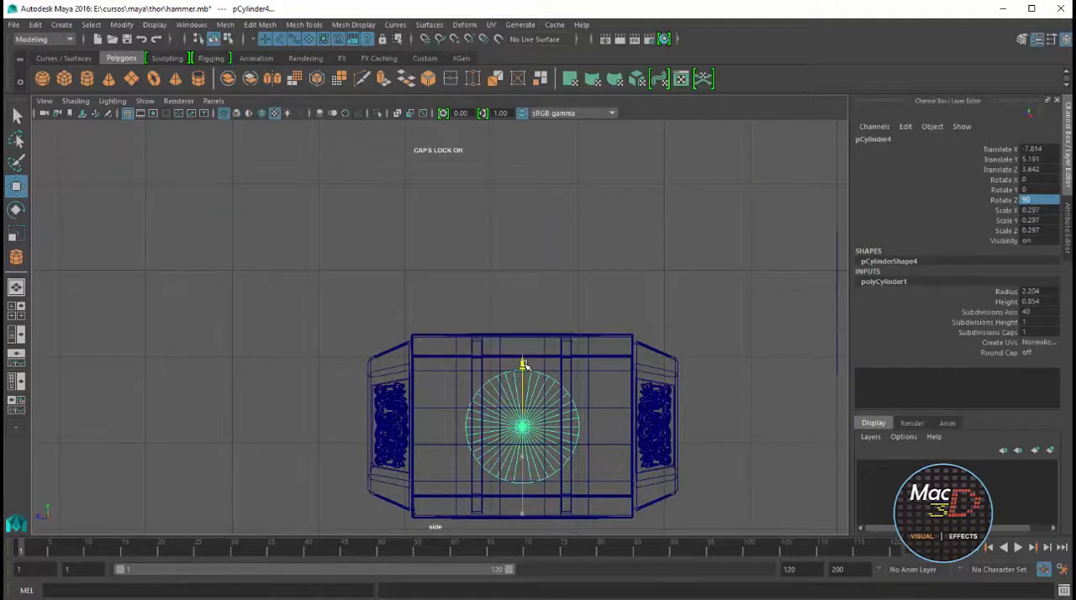
pyautogui.press('f')
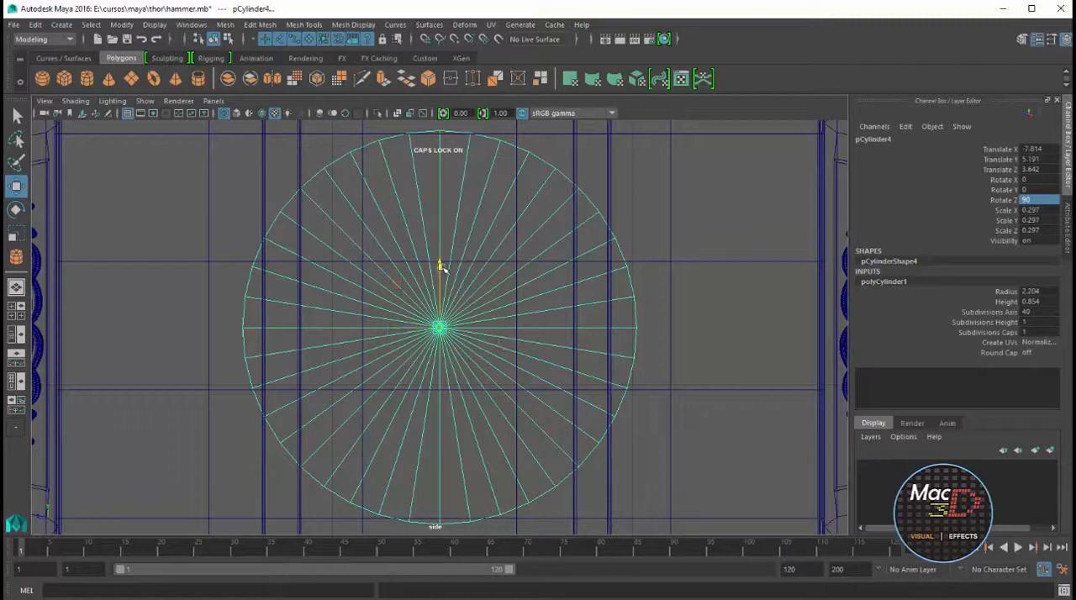
pyautogui.moveTo(440, 267); pyautogui.dragTo(501, 317)
pyautogui.press('space')
pyautogui.press('space')
pyautogui.click(431, 261)
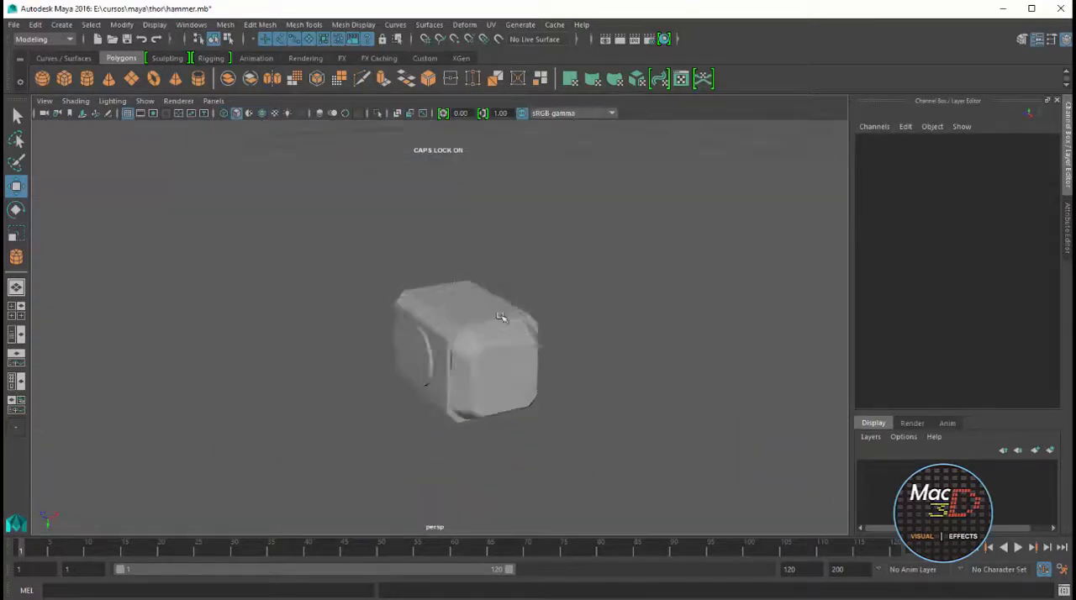
# Import the circular inscription curves from TEXTO_CIRCULO.eps
pyautogui.click(13, 24)
pyautogui.click(38, 140)
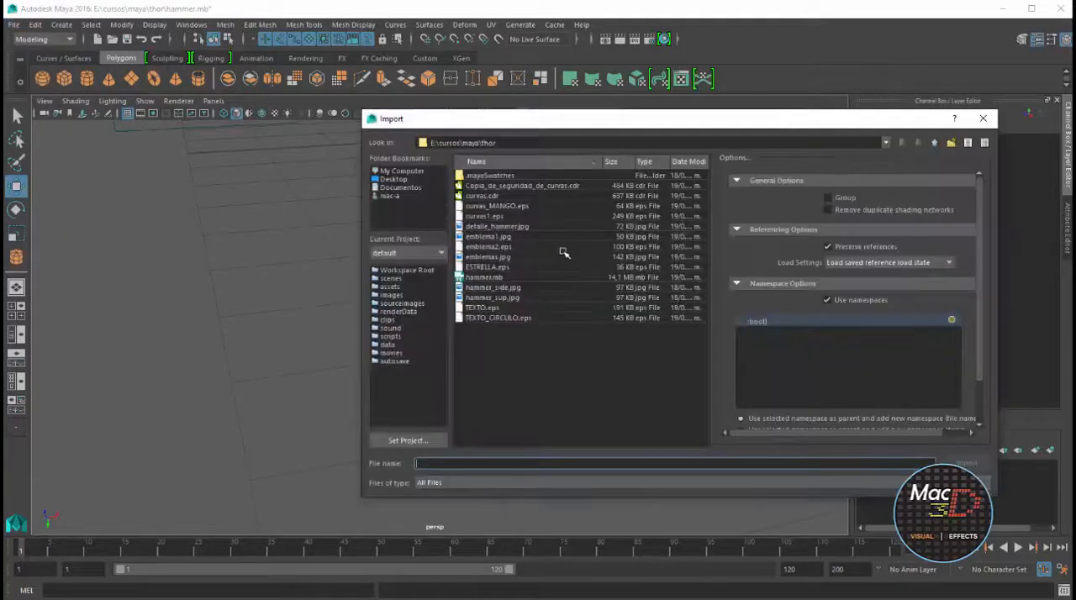
pyautogui.click(491, 317)
pyautogui.click(969, 464)
pyautogui.scroll(-8, 569, 298)
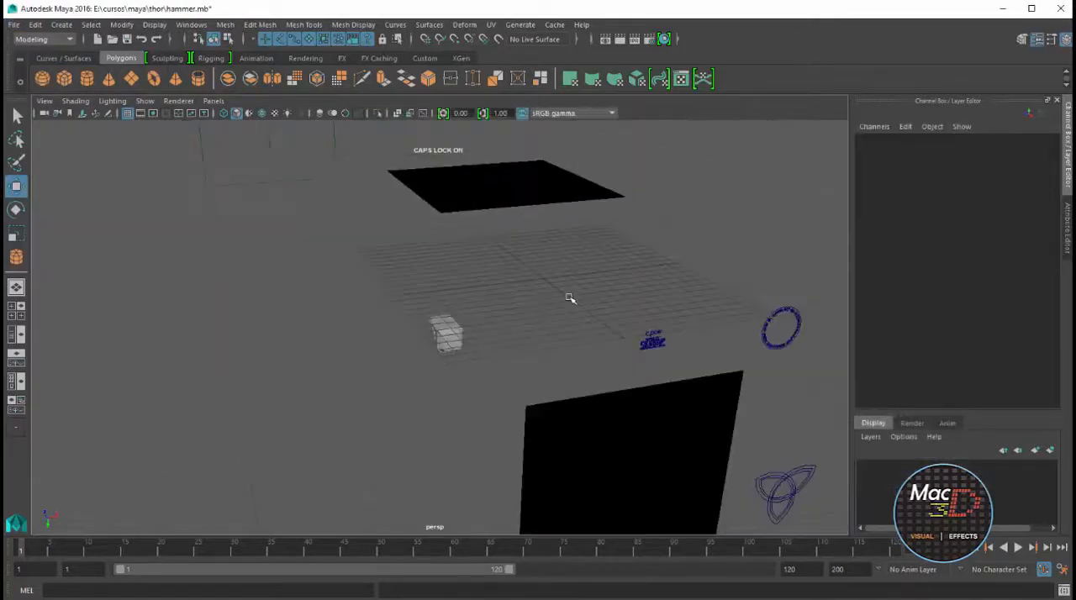
# Bevel the H curve of THE in the circular text with Bevel Plus, using the Straight Out outer bevel style
pyautogui.click(803, 329)
pyautogui.press('f')
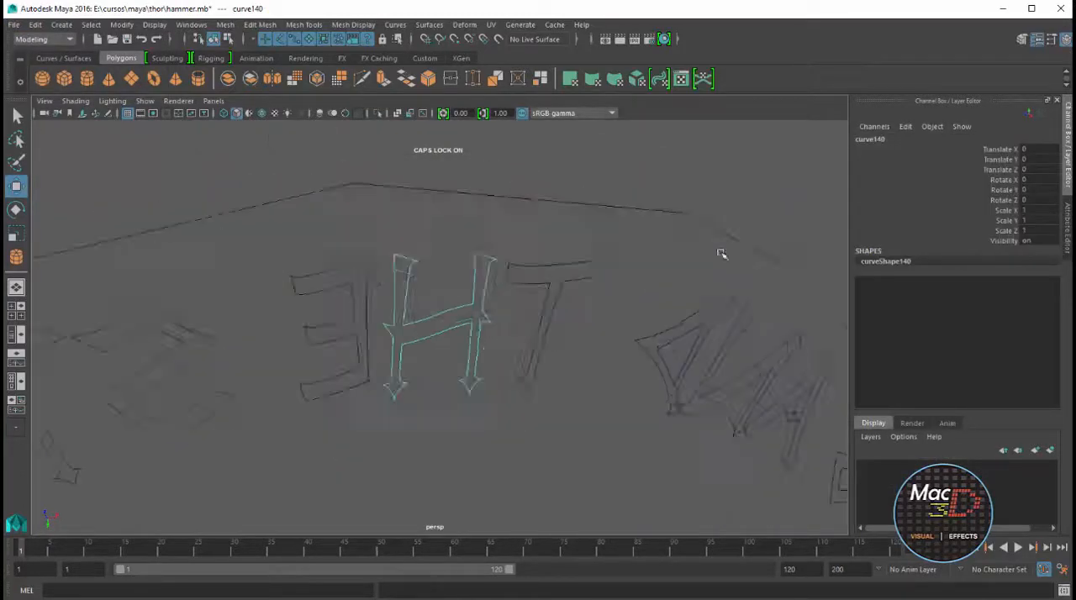
pyautogui.keyDown('alt'); pyautogui.moveTo(565, 250); pyautogui.dragTo(530, 278); pyautogui.keyUp('alt')
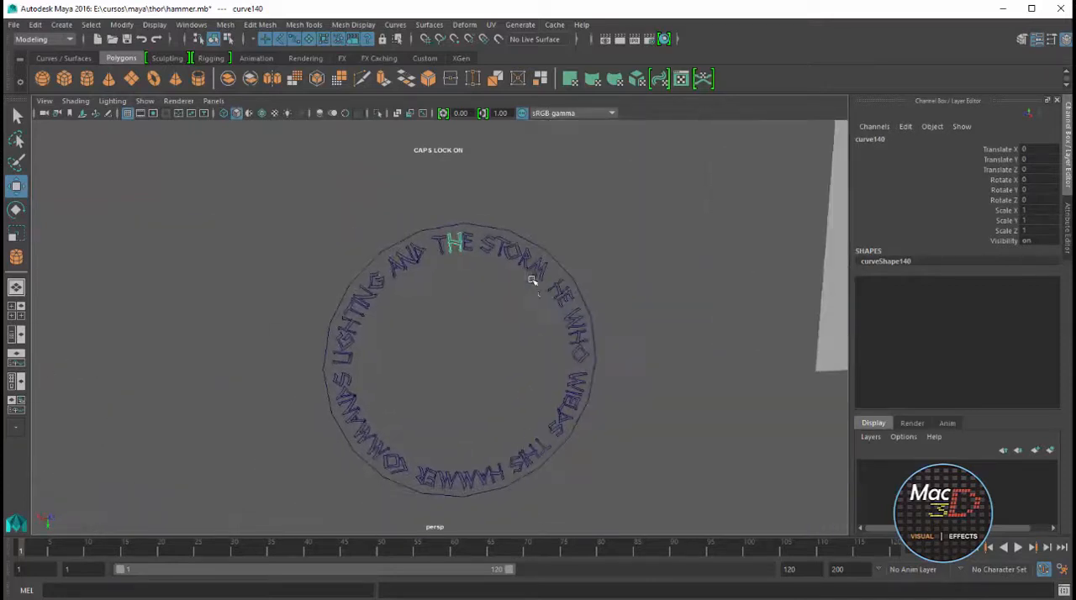
pyautogui.keyDown('alt'); pyautogui.moveTo(531, 278); pyautogui.dragTo(596, 259, button='right'); pyautogui.keyUp('alt')
pyautogui.keyDown('alt'); pyautogui.moveTo(626, 281); pyautogui.dragTo(588, 242, button='middle'); pyautogui.keyUp('alt')
pyautogui.click(428, 24)
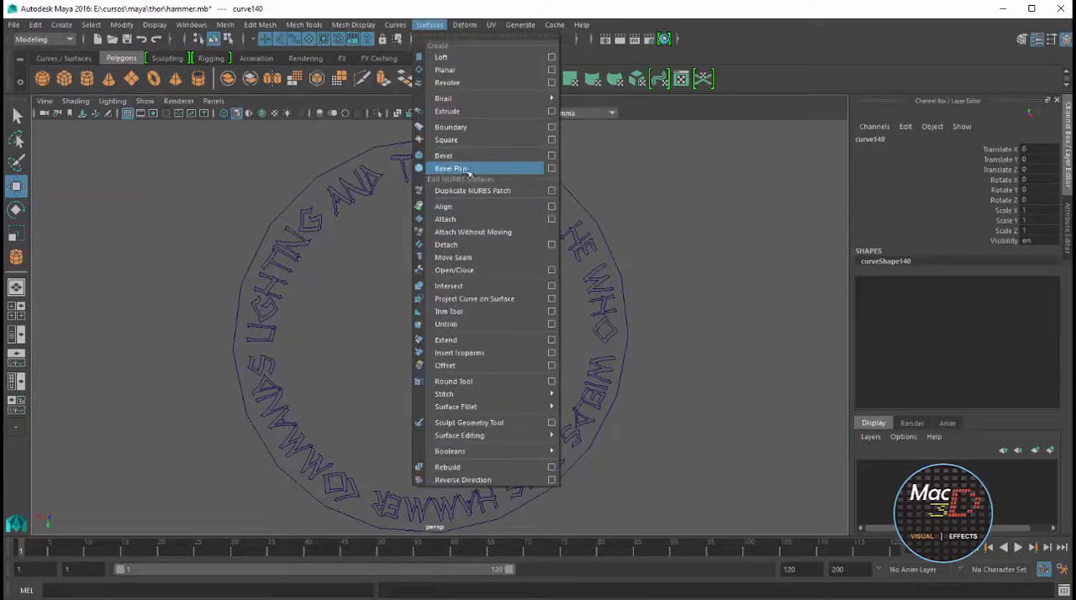
pyautogui.click(552, 169)
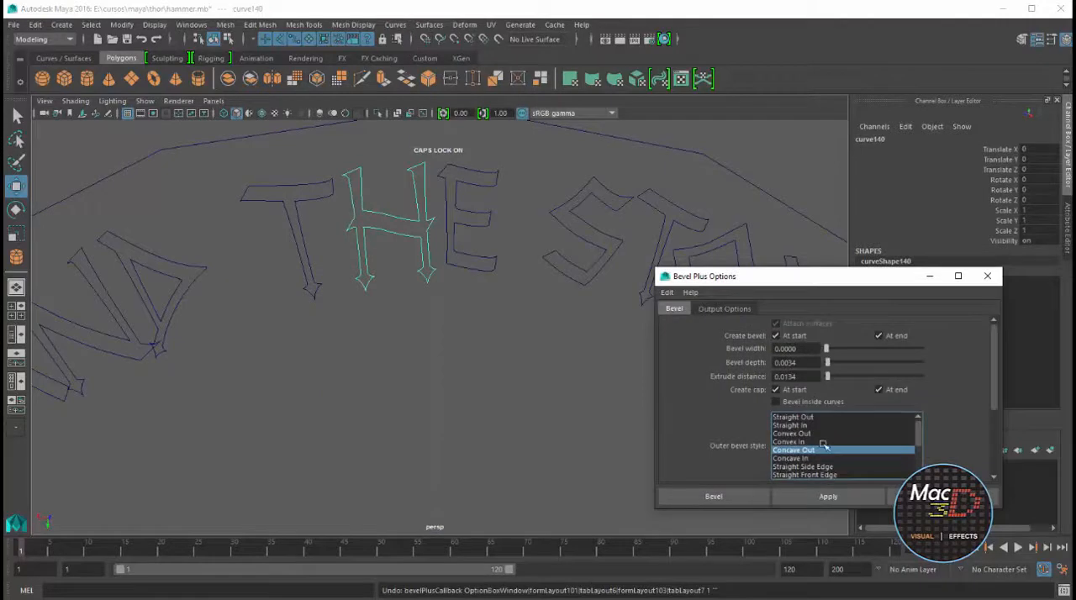
pyautogui.click(809, 417)
pyautogui.click(828, 497)
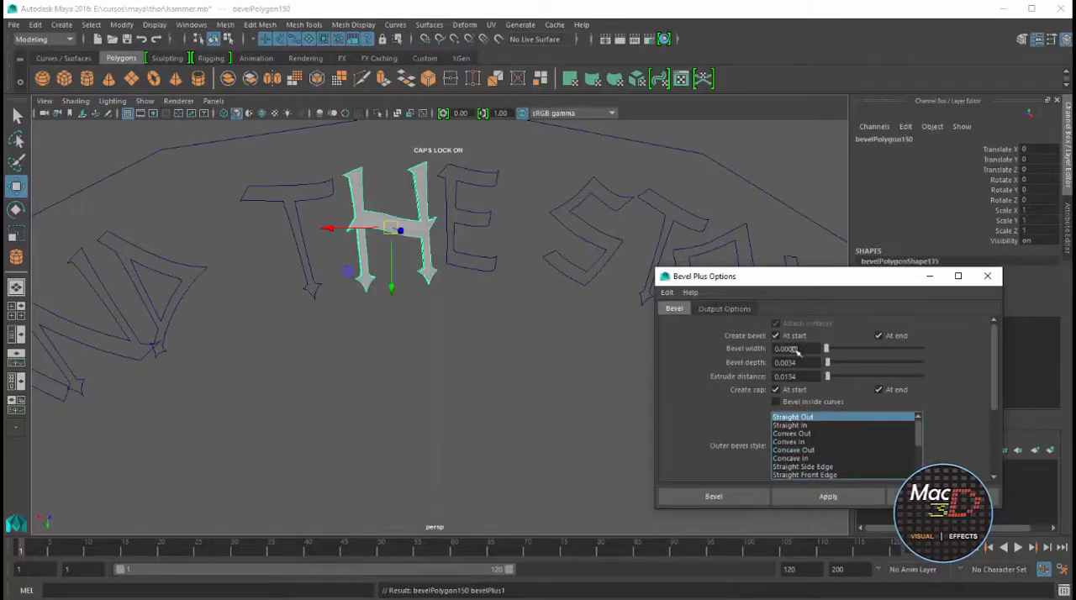
pyautogui.moveTo(407, 196)
pyautogui.keyDown('alt'); pyautogui.mouseDown()
pyautogui.moveTo(656, 209)
pyautogui.moveTo(423, 193)
pyautogui.mouseUp(); pyautogui.keyUp('alt')
# Apply the same Bevel Plus to the T of THE and to the inner and outer curves of the D in AND
pyautogui.click(311, 181)
pyautogui.scroll(-3, 365, 185)
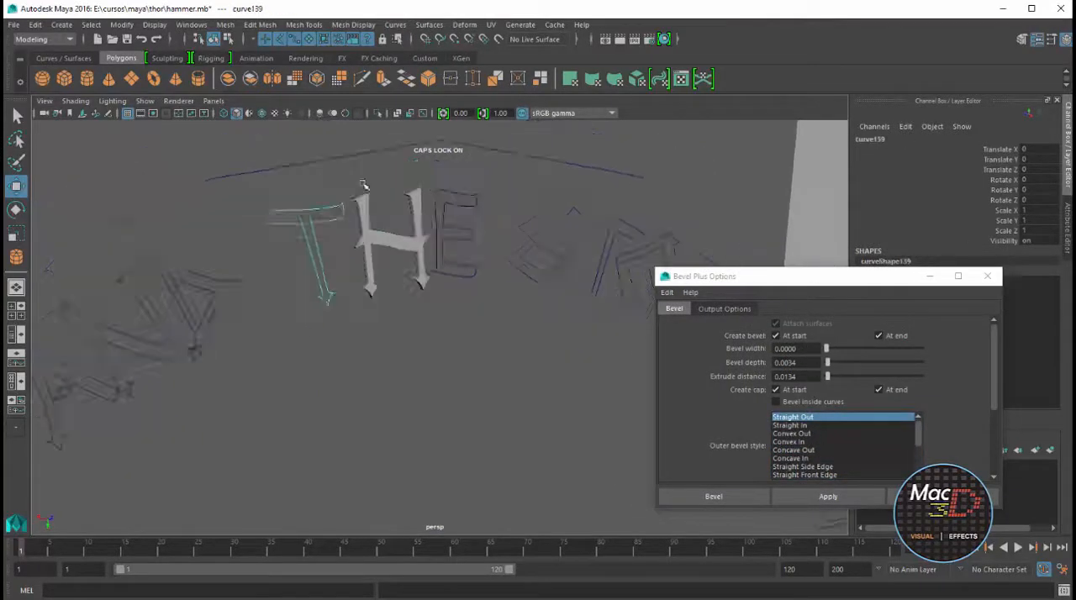
pyautogui.keyDown('alt'); pyautogui.moveTo(365, 185); pyautogui.dragTo(476, 185, button='middle'); pyautogui.keyUp('alt')
pyautogui.press('g')
pyautogui.click(365, 238)
pyautogui.press('g')
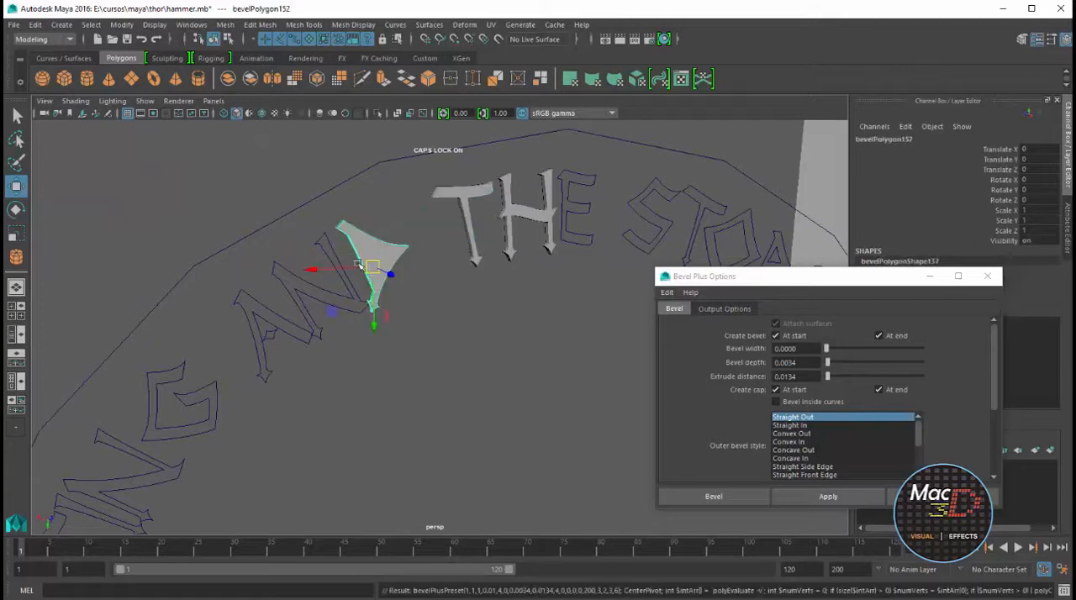
pyautogui.hotkey('ctrl', 'z')
pyautogui.press('g')
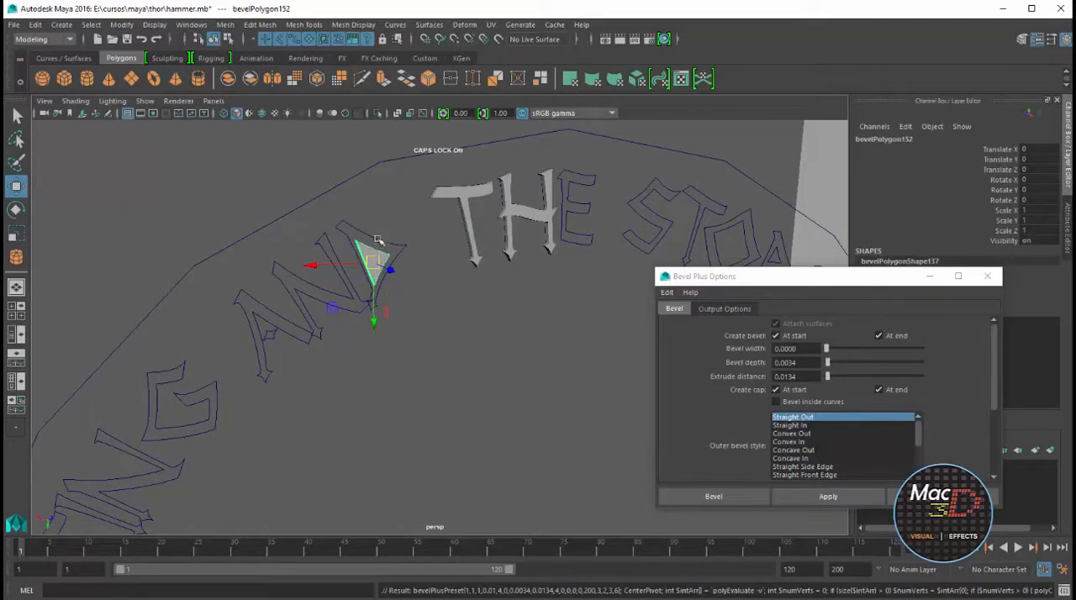
pyautogui.click(377, 240)
pyautogui.press('g')
# Bevel the N and A curves of AND with the same settings and close the Bevel Plus options
pyautogui.click(326, 243)
pyautogui.press('g')
pyautogui.click(272, 312)
pyautogui.press('g')
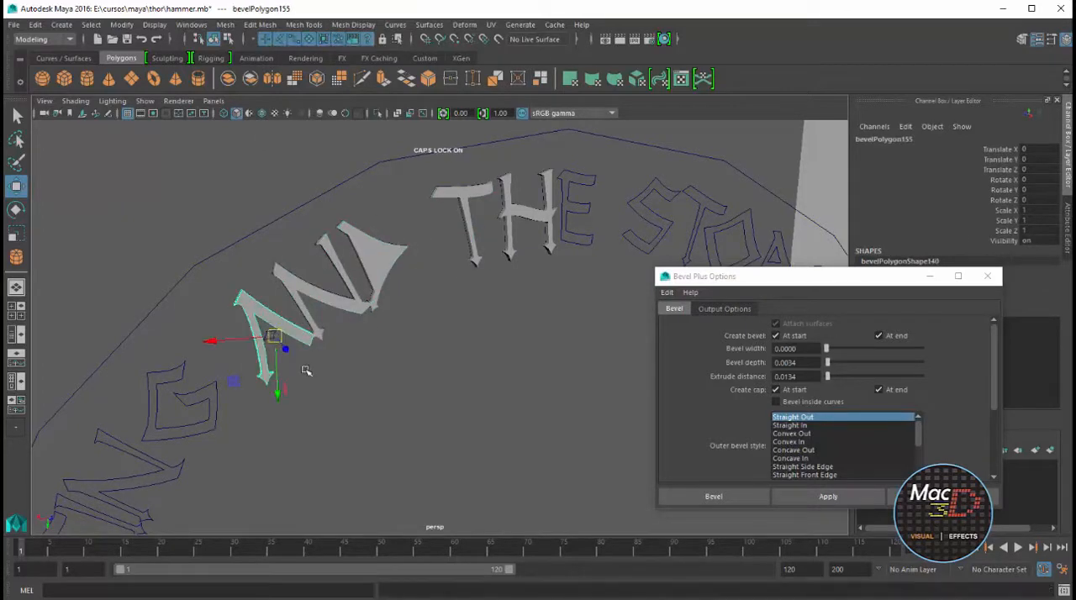
pyautogui.click(270, 334)
pyautogui.press('g')
pyautogui.click(988, 276)
# Repeat Bevel Plus on the letter curves of LIGHTING in the circular text
pyautogui.keyDown('alt'); pyautogui.moveTo(178, 367); pyautogui.dragTo(570, 228, button='middle'); pyautogui.keyUp('alt')
pyautogui.click(570, 227)
pyautogui.press('g')
pyautogui.click(538, 320)
pyautogui.click(446, 455)
pyautogui.press('g')
pyautogui.keyDown('alt'); pyautogui.moveTo(446, 456); pyautogui.dragTo(536, 134, button='middle'); pyautogui.keyUp('alt')
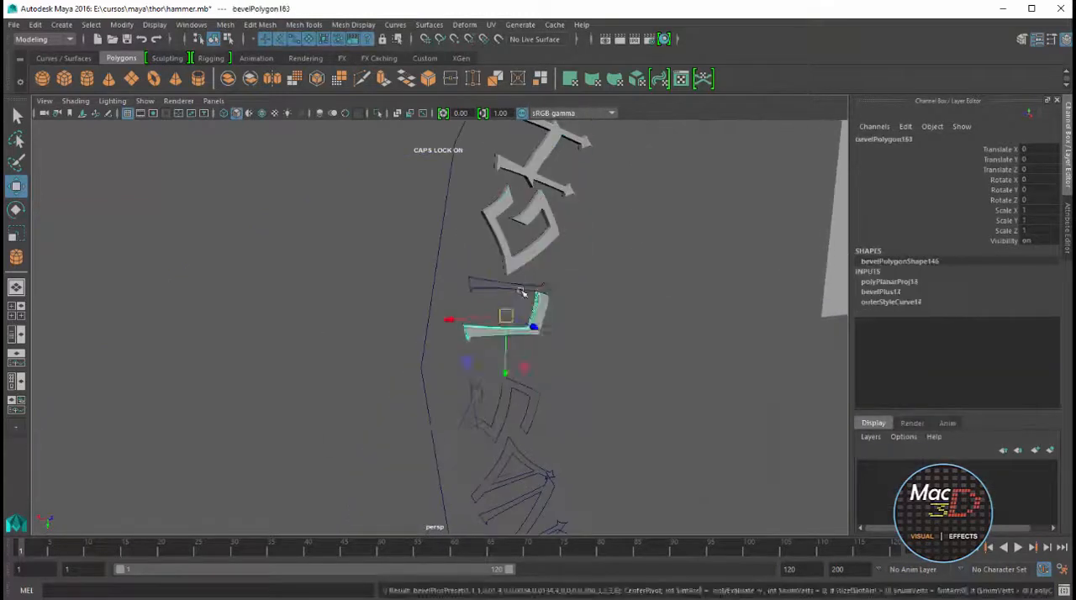
# Repeat Bevel Plus on the letter curves of COMMANDS, including the inner and outer curves of the O
pyautogui.click(512, 459)
pyautogui.press('g')
pyautogui.keyDown('alt'); pyautogui.moveTo(511, 460); pyautogui.dragTo(505, 233, button='middle'); pyautogui.keyUp('alt')
pyautogui.click(591, 436)
pyautogui.press('g')
pyautogui.keyDown('alt'); pyautogui.moveTo(591, 436); pyautogui.dragTo(433, 202, button='middle'); pyautogui.keyUp('alt')
pyautogui.click(548, 296)
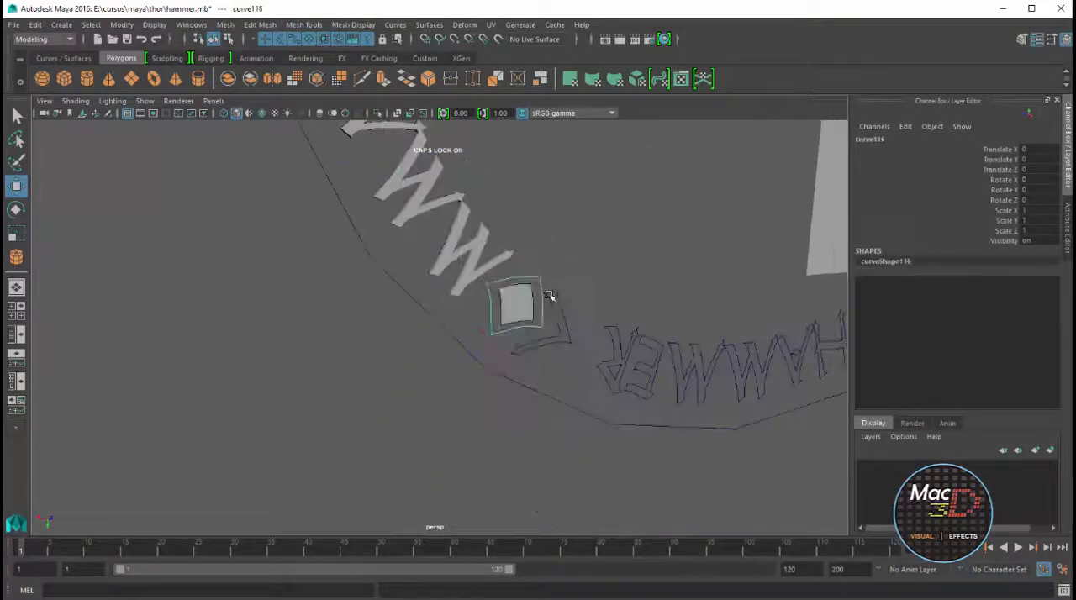
pyautogui.press('g')
# Repeat Bevel Plus on the letter curves of HAMMER and on the I, S and H of THIS
pyautogui.click(605, 376)
pyautogui.press('g')
pyautogui.click(681, 363)
pyautogui.press('g')
pyautogui.keyDown('alt'); pyautogui.moveTo(807, 341); pyautogui.dragTo(176, 378, button='middle'); pyautogui.keyUp('alt')
pyautogui.click(485, 329)
# Bevel the T of THIS, the letter curves of WIELDS and the O of WHO with the same Bevel Plus settings
pyautogui.press('g')
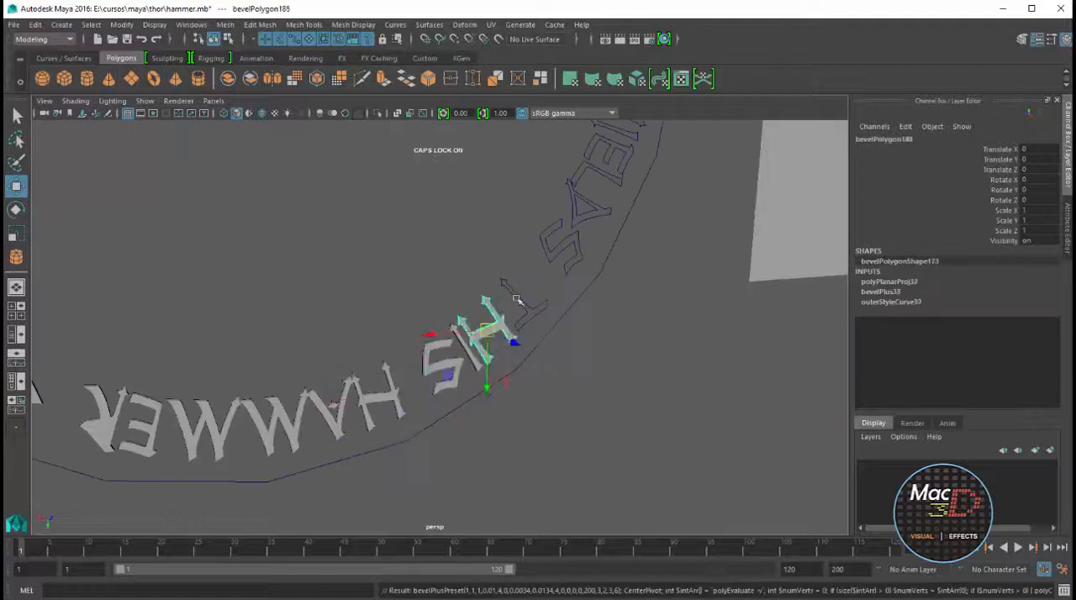
pyautogui.keyDown('alt'); pyautogui.moveTo(580, 206); pyautogui.dragTo(551, 387, button='middle'); pyautogui.keyUp('alt')
pyautogui.click(582, 389)
pyautogui.press('g')
pyautogui.click(497, 293)
# Bevel the remaining letter curves of WHO, HE and STORM and the E of THE to complete the circular text
pyautogui.press('g')
pyautogui.keyDown('alt'); pyautogui.moveTo(479, 181); pyautogui.dragTo(548, 500, button='middle'); pyautogui.keyUp('alt')
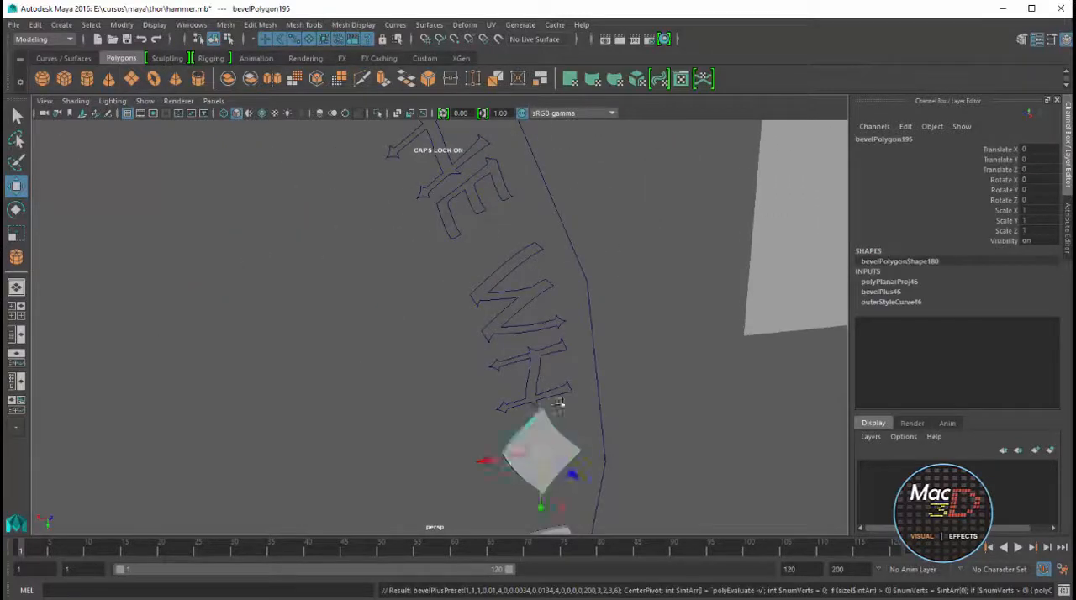
pyautogui.click(562, 403)
pyautogui.press('g')
pyautogui.click(497, 196)
pyautogui.keyDown('alt'); pyautogui.moveTo(497, 197); pyautogui.dragTo(673, 471, button='middle'); pyautogui.keyUp('alt')
pyautogui.click(490, 261)
pyautogui.click(308, 204)
pyautogui.press('g')
pyautogui.click(147, 188)
pyautogui.press('g')
pyautogui.scroll(-8, 353, 370)
pyautogui.keyDown('alt'); pyautogui.moveTo(361, 395); pyautogui.dragTo(416, 329, button='middle'); pyautogui.keyUp('alt')
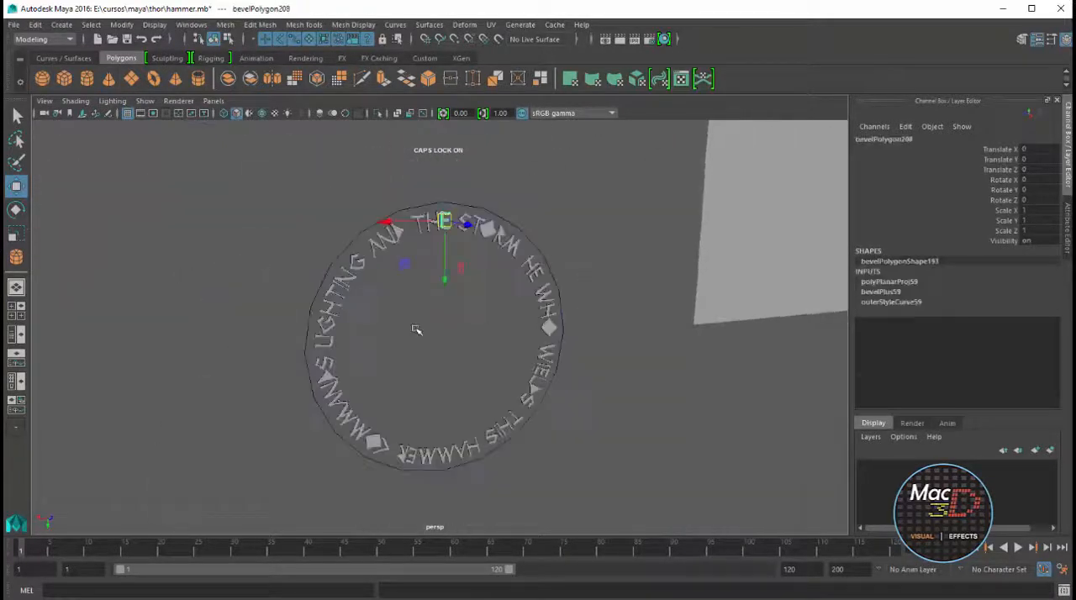
pyautogui.moveTo(416, 328)
pyautogui.keyDown('alt'); pyautogui.mouseDown()
pyautogui.moveTo(522, 334)
pyautogui.moveTo(415, 327)
pyautogui.mouseUp(); pyautogui.keyUp('alt')
# Scale the letters' inner counter pieces to 4.488 in Z, set them at Translate Z 0.024, and save the scene
pyautogui.press('space')
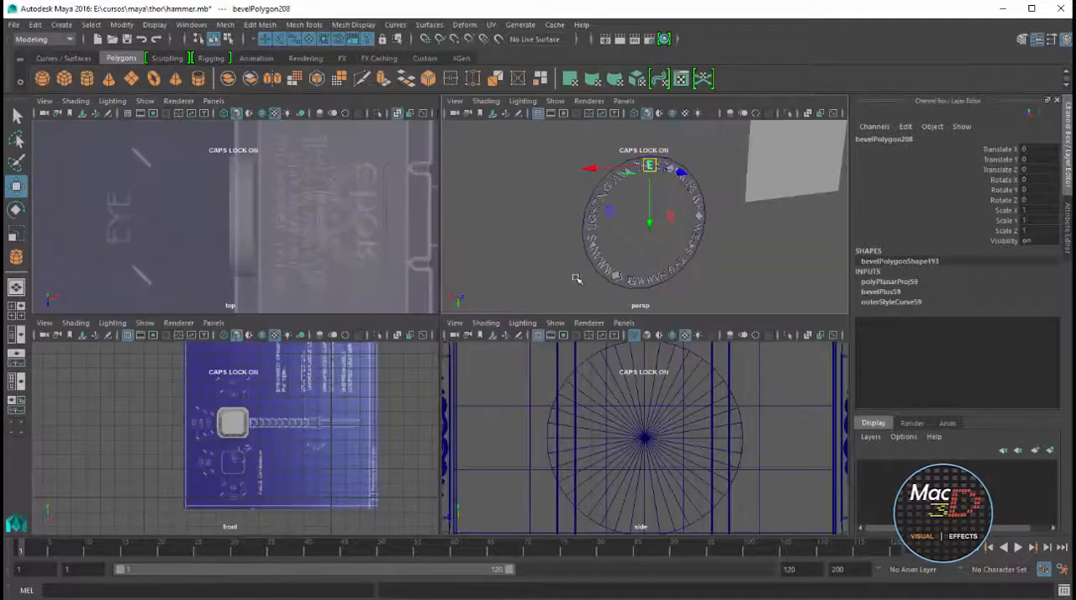
pyautogui.press('space')
pyautogui.press('space')
pyautogui.press('space')
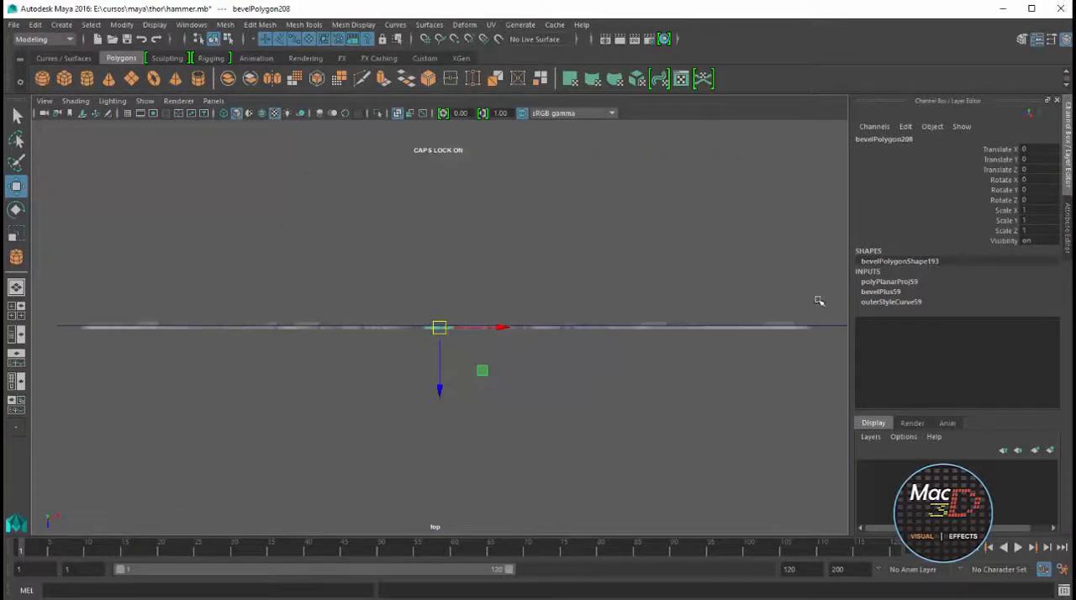
pyautogui.moveTo(303, 317); pyautogui.dragTo(79, 324)
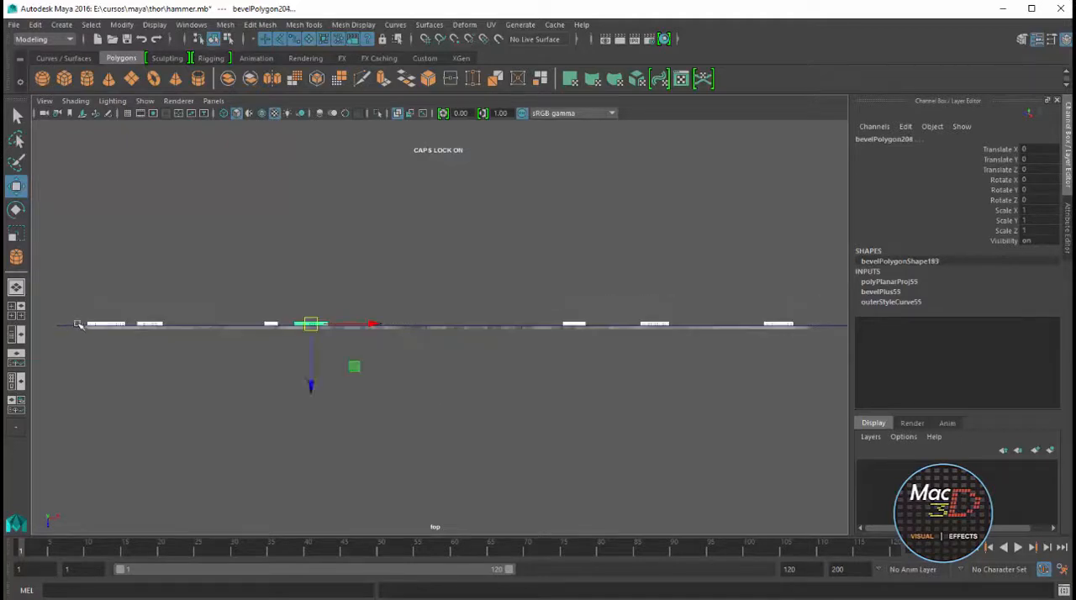
pyautogui.moveTo(310, 409); pyautogui.dragTo(313, 579)
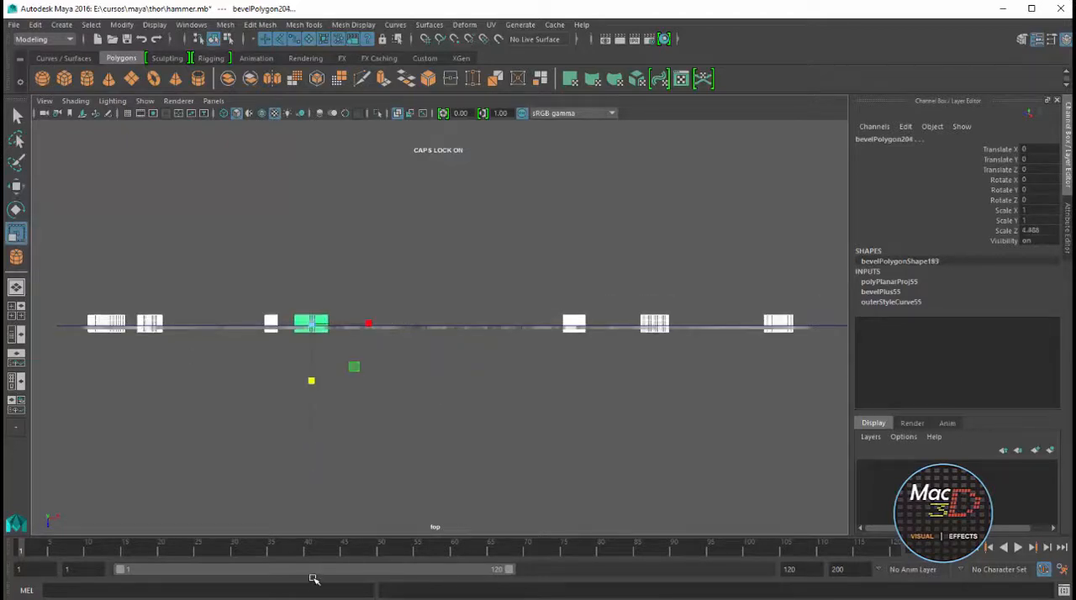
pyautogui.press('space')
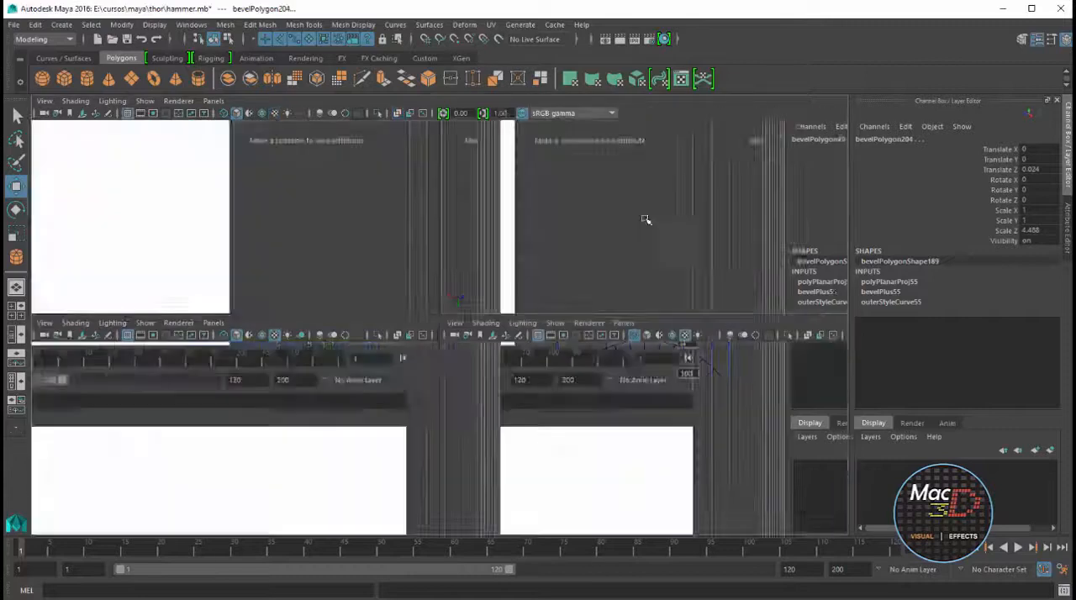
pyautogui.press('space')
pyautogui.keyDown('alt'); pyautogui.moveTo(522, 275); pyautogui.dragTo(540, 386, button='middle'); pyautogui.keyUp('alt')
pyautogui.click(567, 365)
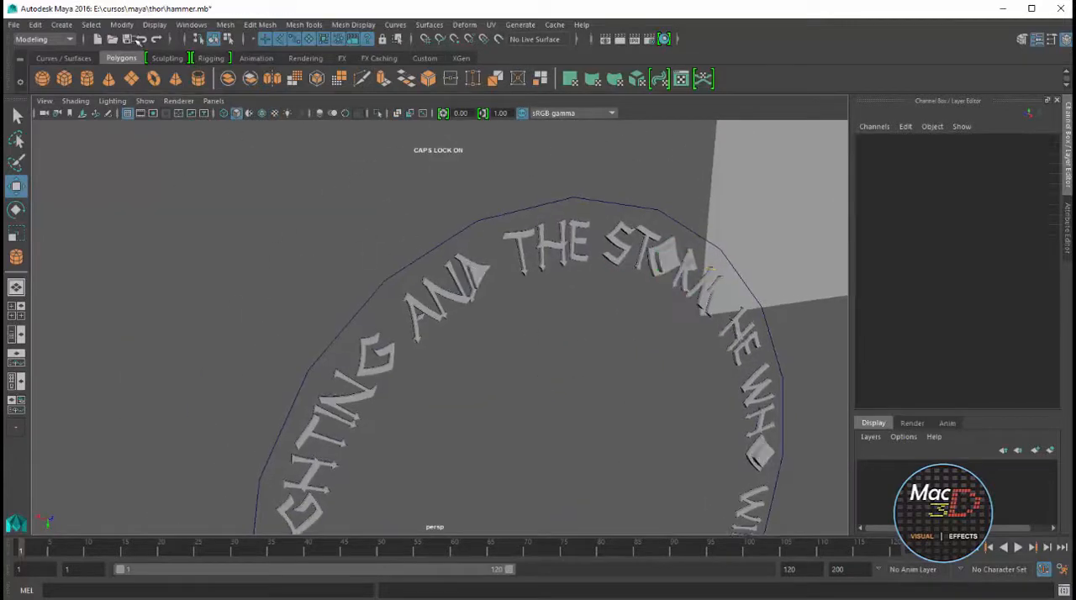
# Tear off the Booleans commands as a floating window above the circular text
pyautogui.click(260, 24)
pyautogui.moveTo(225, 24)
pyautogui.moveTo(250, 58)
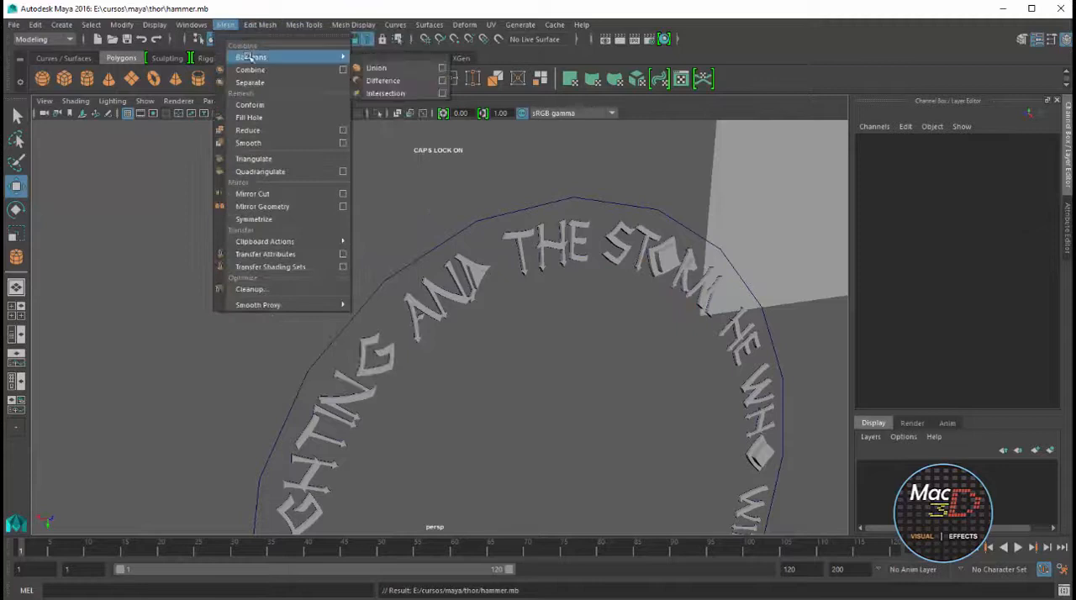
pyautogui.click(378, 64)
pyautogui.moveTo(410, 39); pyautogui.dragTo(699, 161)
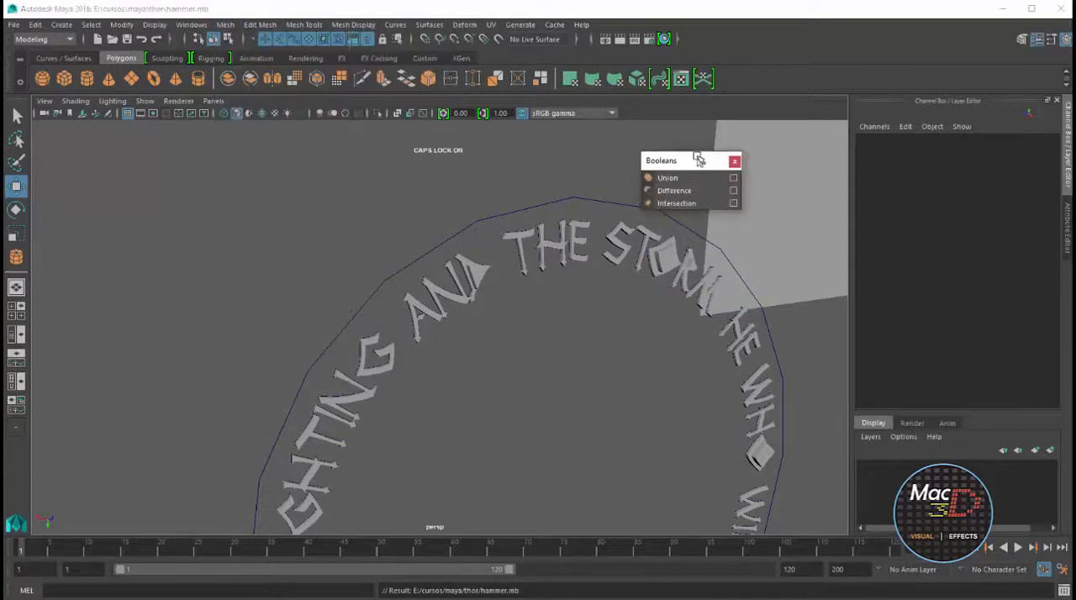
# Cut the counters out of the D of AND and the O and R of STORM with Boolean Difference
pyautogui.click(462, 258)
pyautogui.press('f')
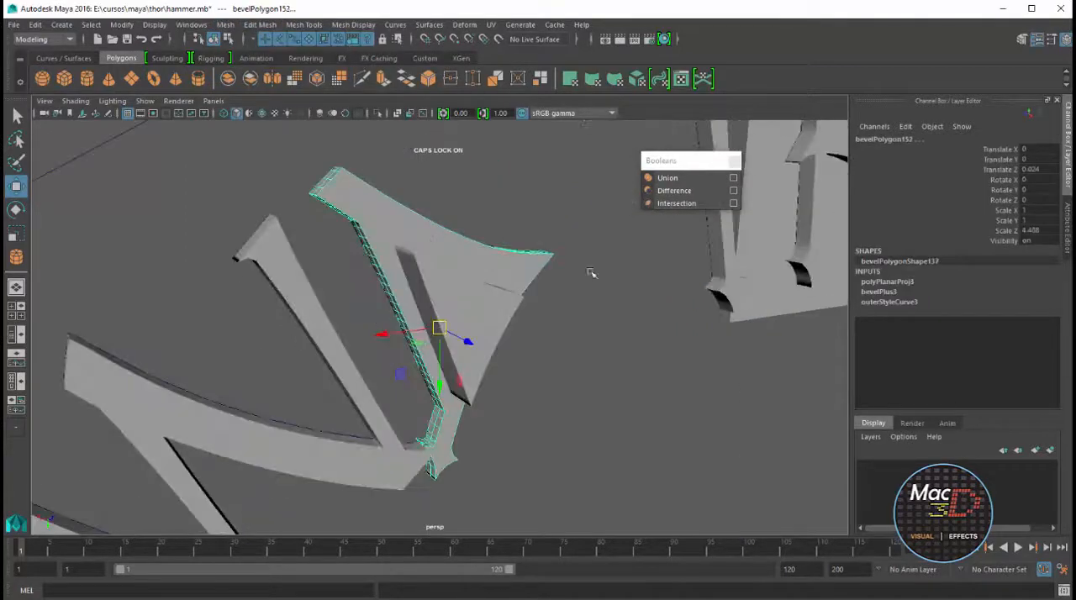
pyautogui.click(671, 191)
pyautogui.scroll(-5, 472, 302)
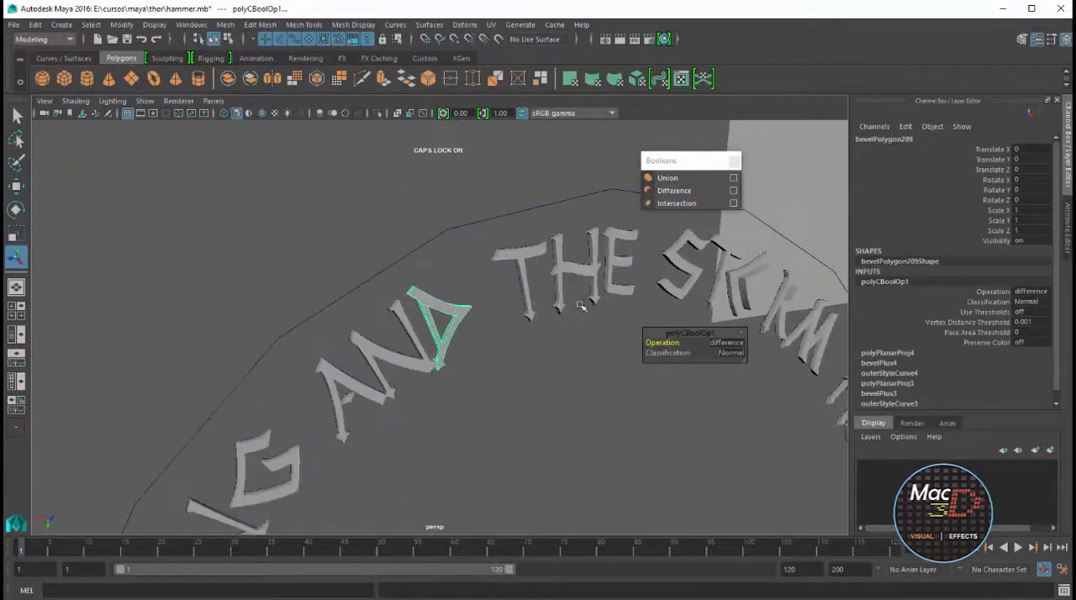
pyautogui.keyDown('alt'); pyautogui.moveTo(749, 271); pyautogui.dragTo(521, 238, button='middle'); pyautogui.keyUp('alt')
pyautogui.click(521, 238)
pyautogui.keyDown('shift'); pyautogui.click(510, 262); pyautogui.keyUp('shift')
pyautogui.click(672, 190)
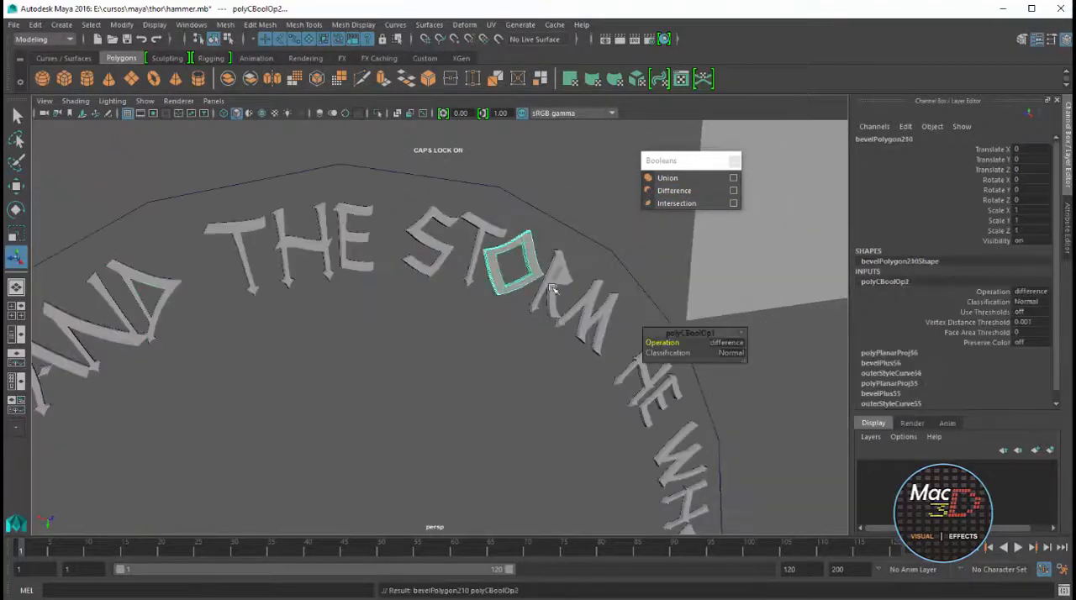
pyautogui.keyDown('alt'); pyautogui.moveTo(607, 368); pyautogui.dragTo(522, 279, button='middle'); pyautogui.keyUp('alt')
pyautogui.click(473, 166)
pyautogui.press('g')
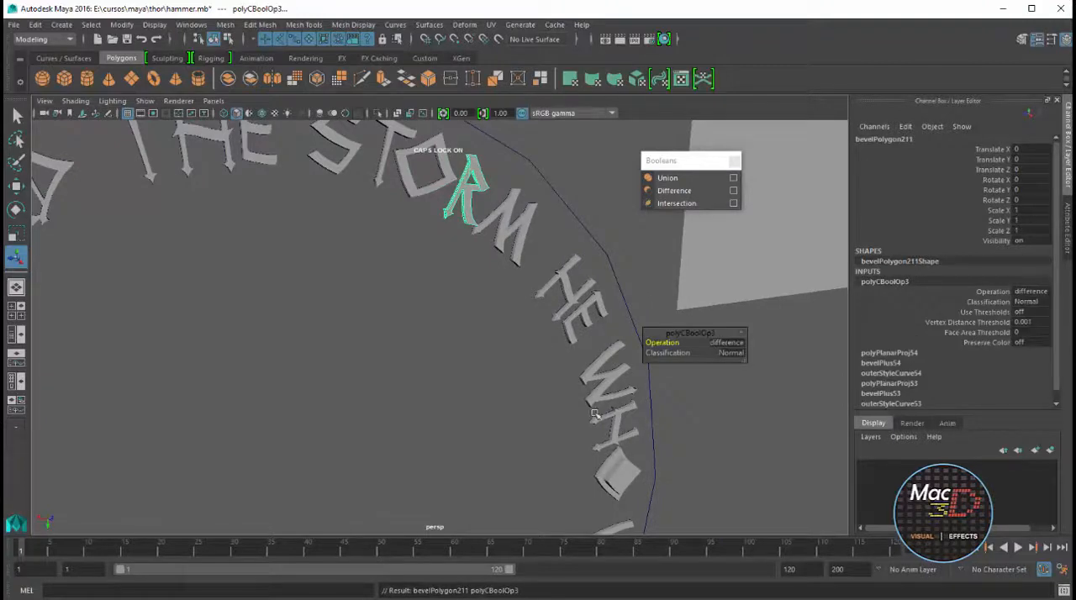
# Subtract the inner counter pieces from the O of WHO and the D of WIELDS with Boolean Difference
pyautogui.click(619, 465)
pyautogui.press('g')
pyautogui.keyDown('alt'); pyautogui.moveTo(580, 470); pyautogui.dragTo(552, 223, button='middle'); pyautogui.keyUp('alt')
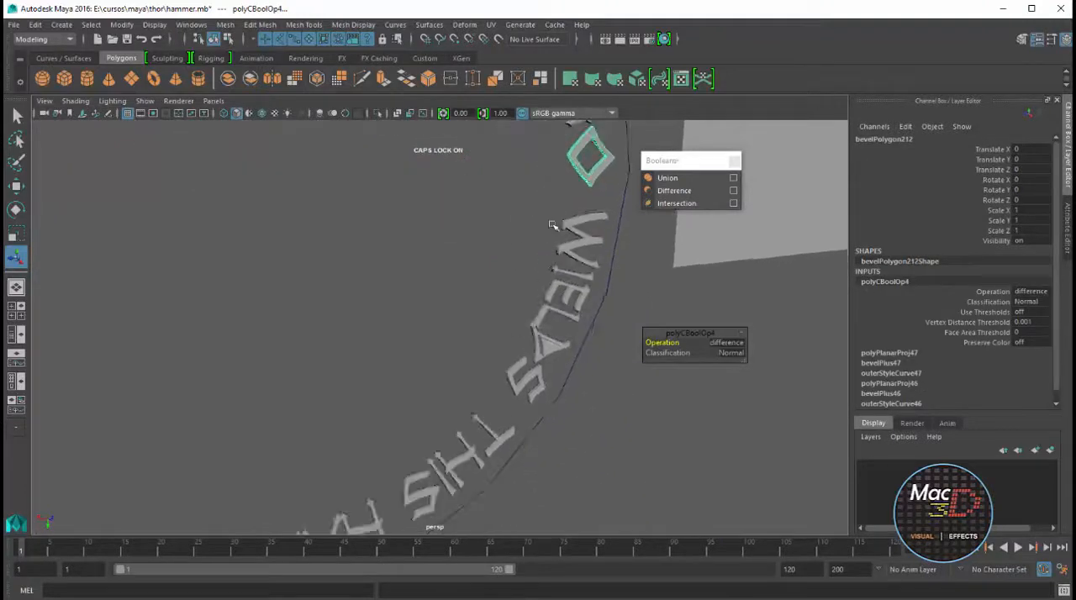
pyautogui.click(536, 326)
pyautogui.keyDown('shift'); pyautogui.click(541, 343); pyautogui.keyUp('shift')
pyautogui.press('g')
pyautogui.keyDown('alt'); pyautogui.moveTo(558, 367); pyautogui.dragTo(722, 233, button='middle'); pyautogui.keyUp('alt')
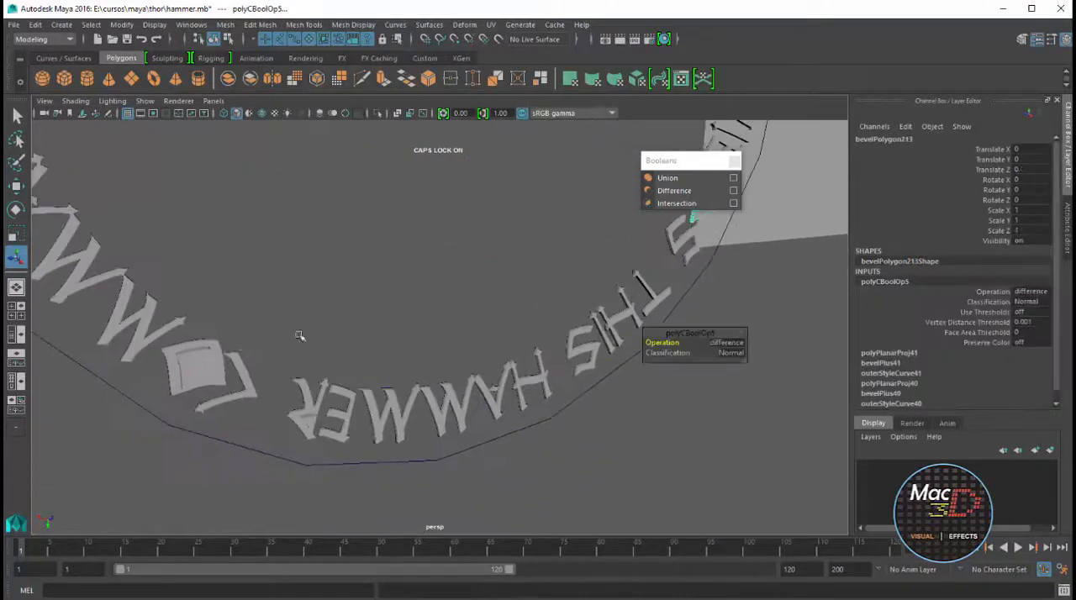
# Subtract the counters from the O and D of COMMANDS and the R of HAMMER with Boolean Difference
pyautogui.click(213, 350)
pyautogui.press('g')
pyautogui.keyDown('alt'); pyautogui.moveTo(204, 367); pyautogui.dragTo(241, 331, button='middle'); pyautogui.keyUp('alt')
pyautogui.click(361, 429)
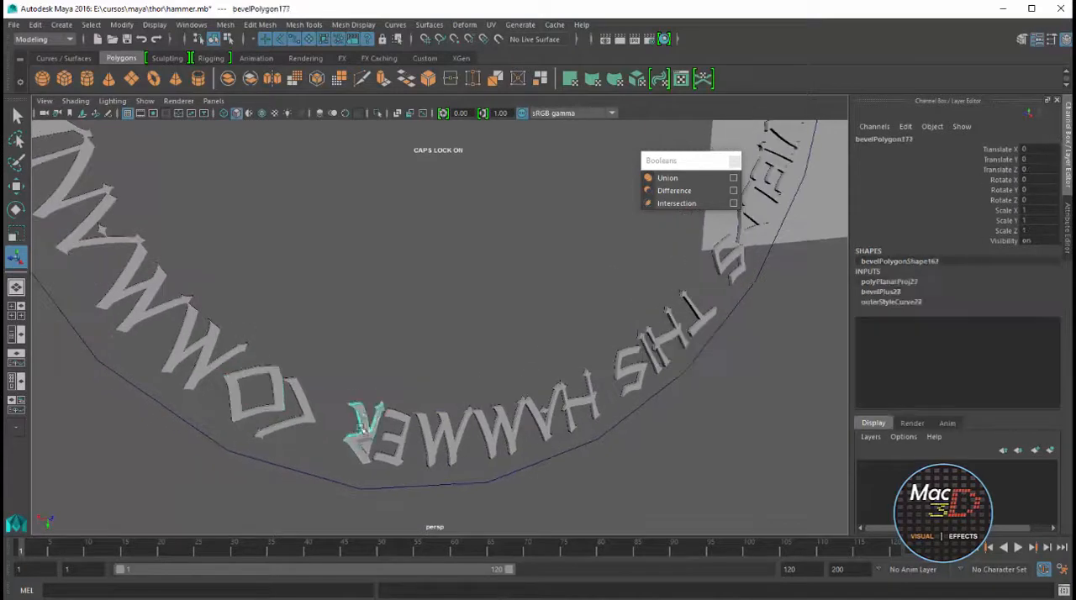
pyautogui.press('g')
pyautogui.keyDown('alt'); pyautogui.moveTo(376, 460); pyautogui.dragTo(333, 242, button='middle'); pyautogui.keyUp('alt')
pyautogui.click(318, 268)
pyautogui.press('g')
pyautogui.scroll(-8, 396, 269)
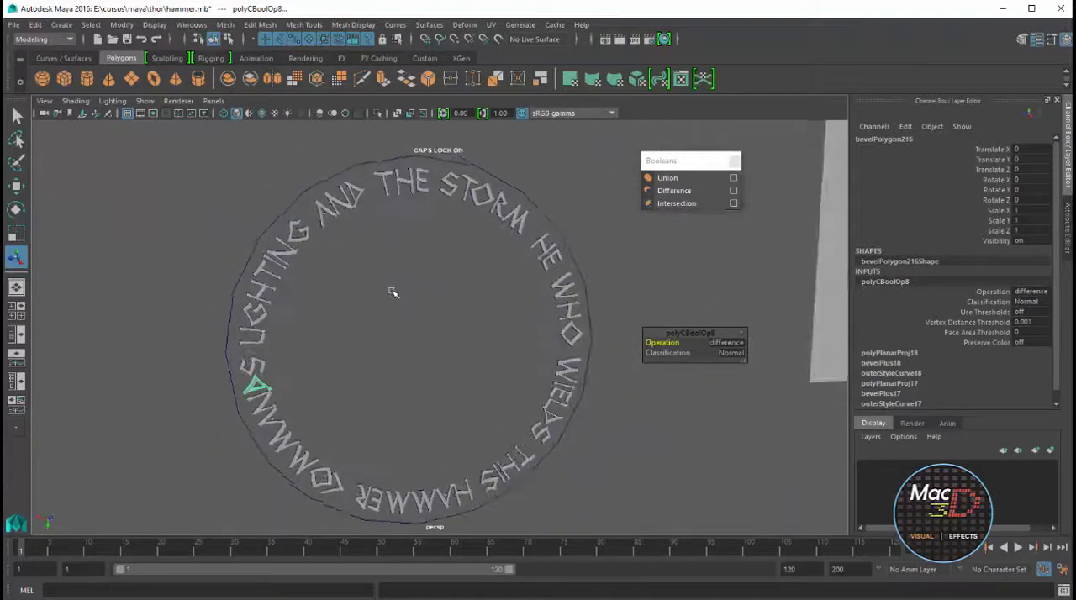
# Close the floating Booleans commands and delete the construction history of all objects in the scene
pyautogui.click(443, 292)
pyautogui.click(735, 162)
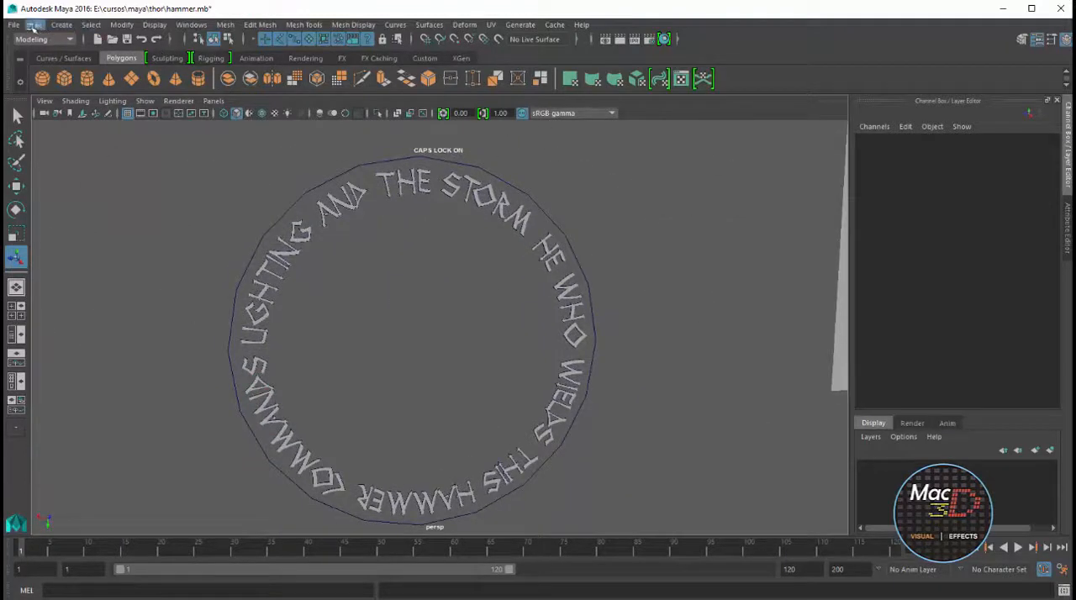
pyautogui.click(33, 27)
pyautogui.moveTo(182, 187)
pyautogui.click(252, 199)
pyautogui.scroll(-4, 569, 242)
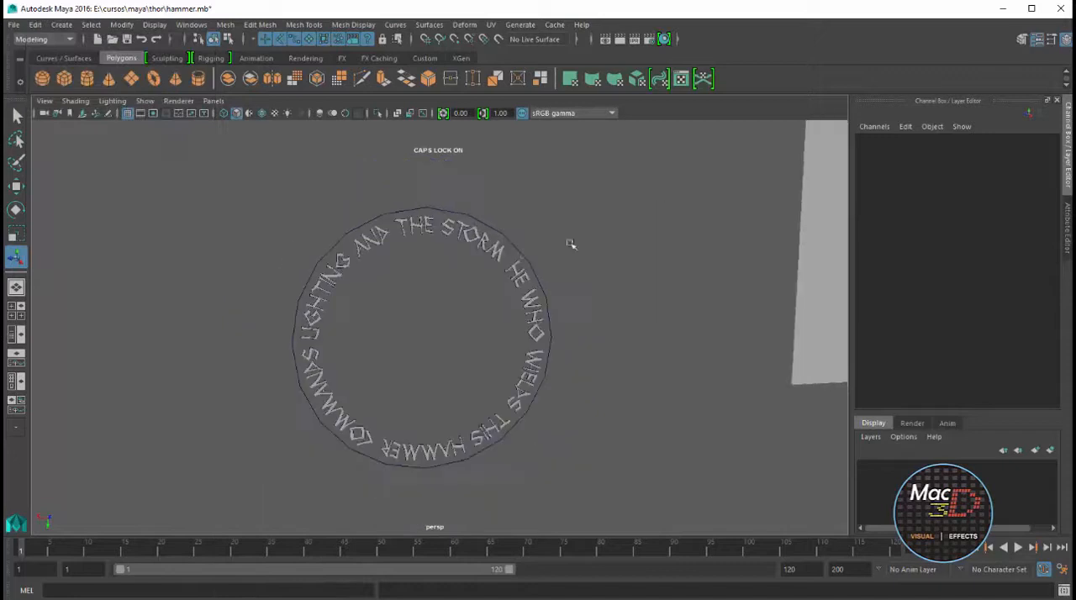
# Hide NURBS curves in the perspective view, then group all circular text letters and name the group GR_TEXT_CRICULAR
pyautogui.click(518, 275)
pyautogui.click(144, 101)
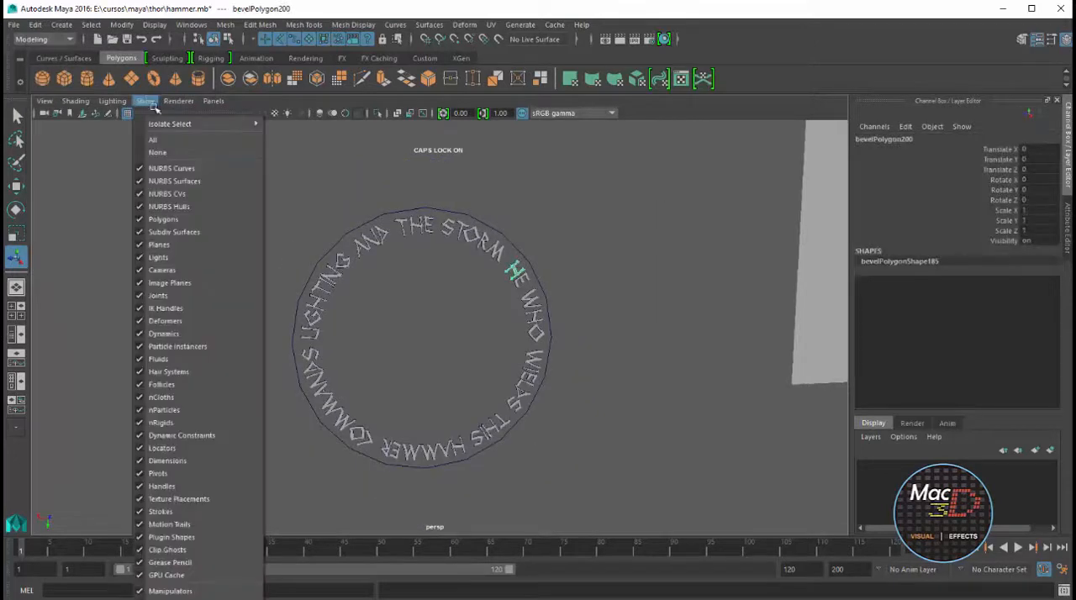
pyautogui.click(181, 170)
pyautogui.moveTo(589, 187); pyautogui.dragTo(233, 477)
pyautogui.hotkey('ctrl', 'g')
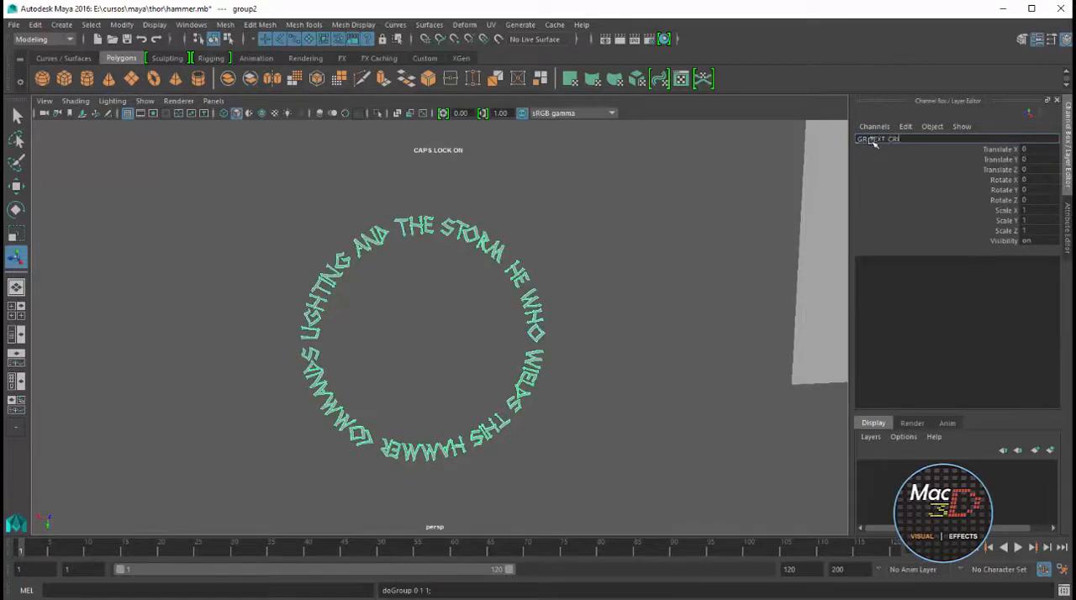
pyautogui.press('Return')
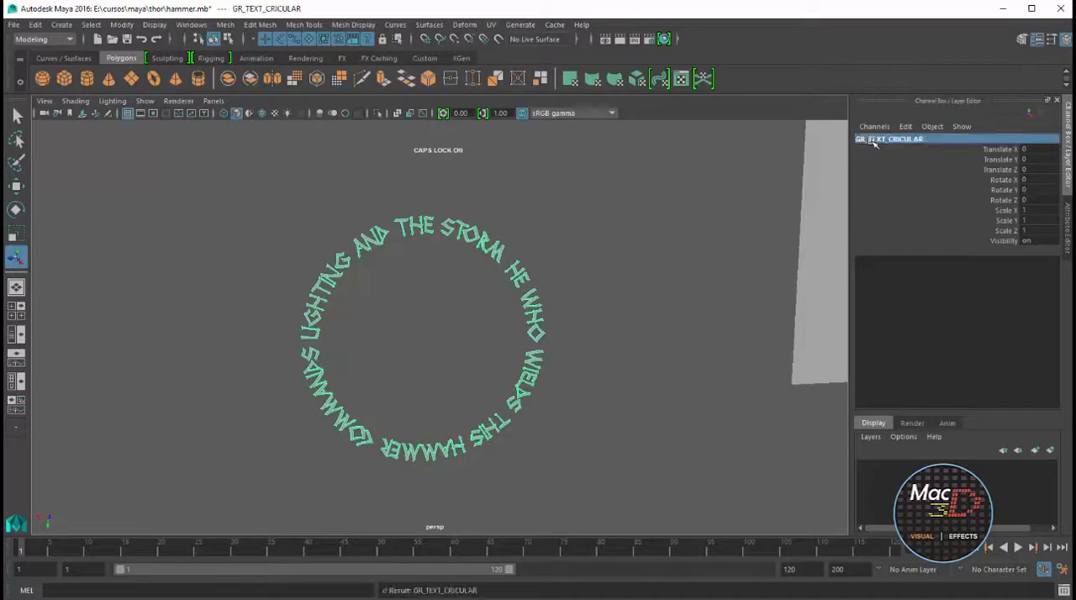
# Center the text group's pivot and move the group along X to about -31.286, near the hammer head
pyautogui.click(112, 26)
pyautogui.click(141, 109)
pyautogui.keyDown('alt'); pyautogui.moveTo(660, 384); pyautogui.dragTo(528, 362); pyautogui.keyUp('alt')
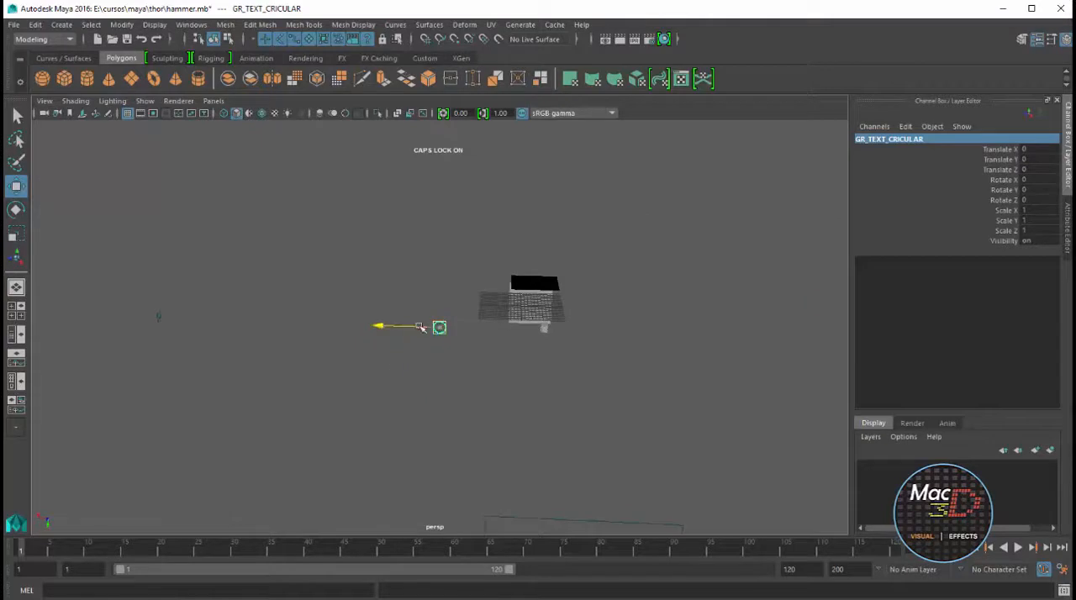
pyautogui.press('f')
pyautogui.keyDown('alt'); pyautogui.moveTo(523, 344); pyautogui.dragTo(462, 340); pyautogui.keyUp('alt')
# Try Rotate Y values of 90, 180 and 360 on the circular text group and settle on 90
pyautogui.press('e')
pyautogui.click(1042, 190)
pyautogui.write('90')
pyautogui.press('Return')
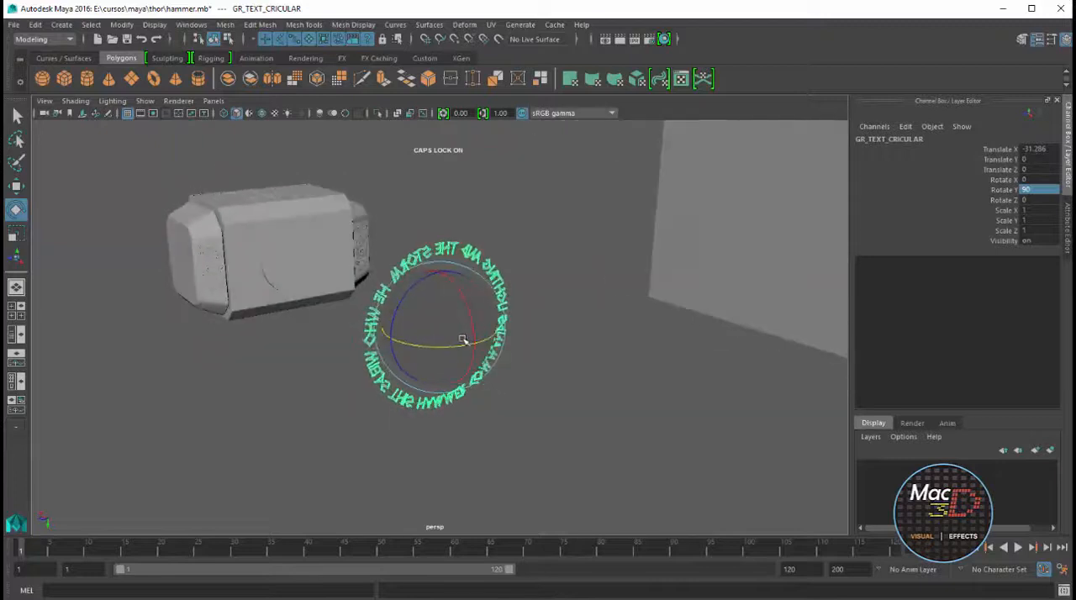
pyautogui.write('180')
pyautogui.press('Return')
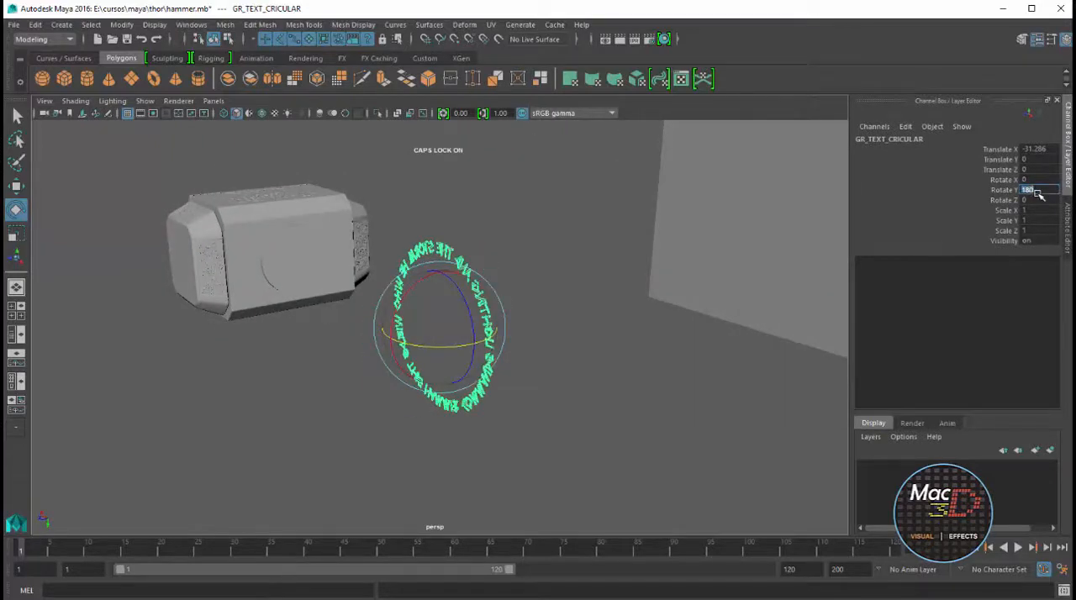
pyautogui.write('360')
pyautogui.press('Return')
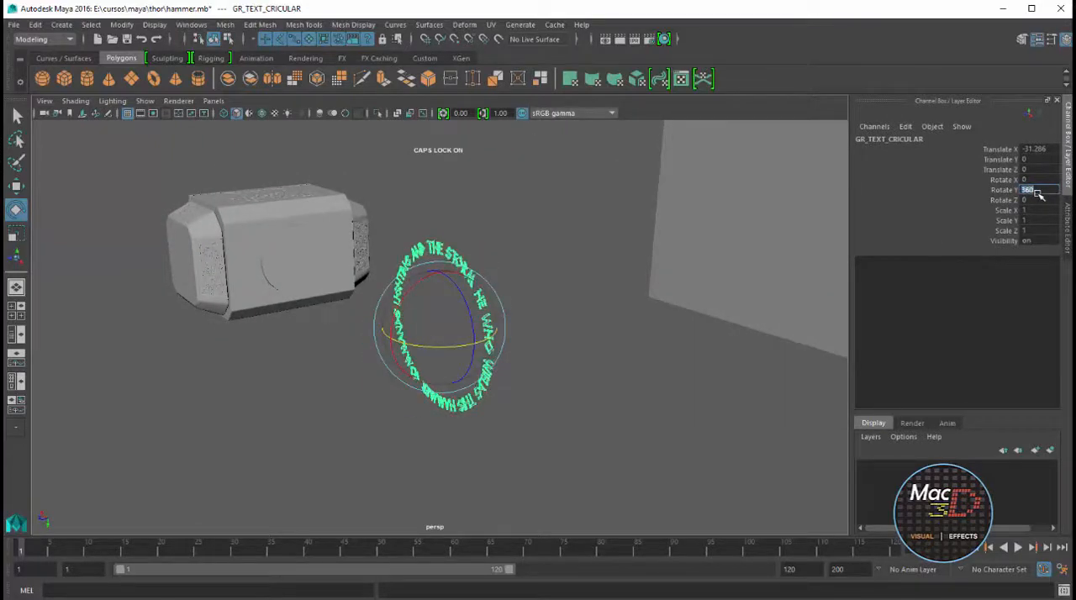
pyautogui.press('Return')
pyautogui.keyDown('alt'); pyautogui.moveTo(450, 286); pyautogui.dragTo(401, 291); pyautogui.keyUp('alt')
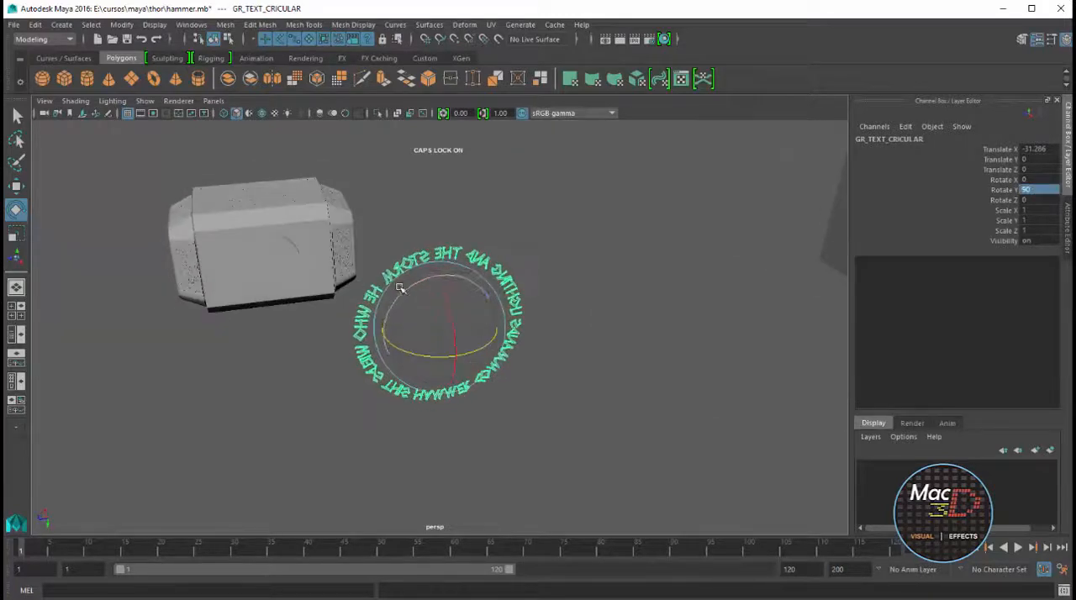
# Scale the text group uniformly to about 0.312 and center it on the side disc at Translate Y -2.196 and Z 3.632
pyautogui.press('w')
pyautogui.press('r')
pyautogui.moveTo(440, 326); pyautogui.dragTo(349, 359)
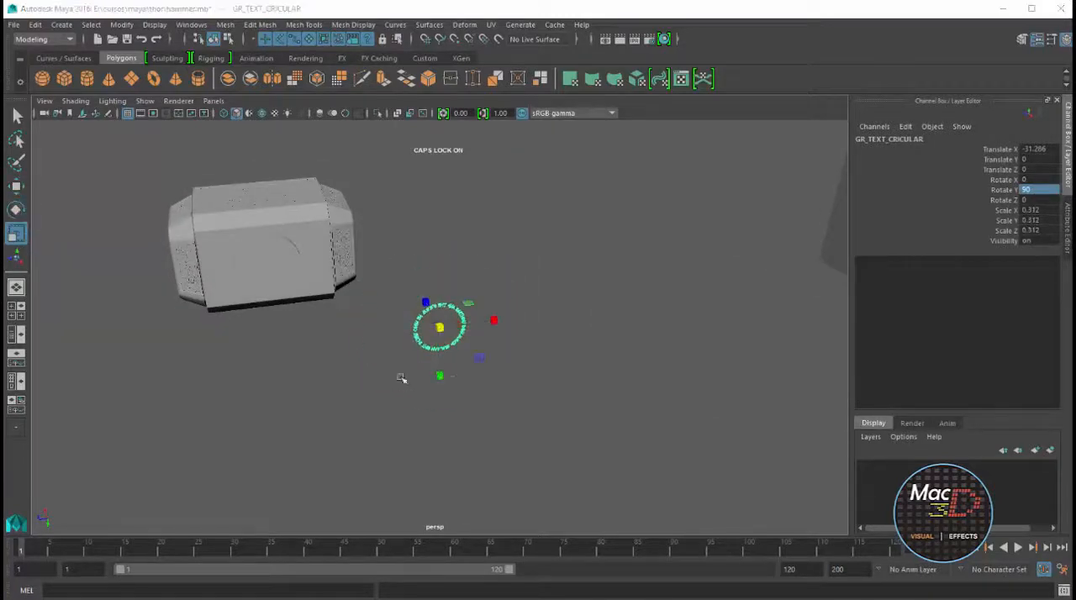
pyautogui.press('space')
pyautogui.press('space')
pyautogui.press('w')
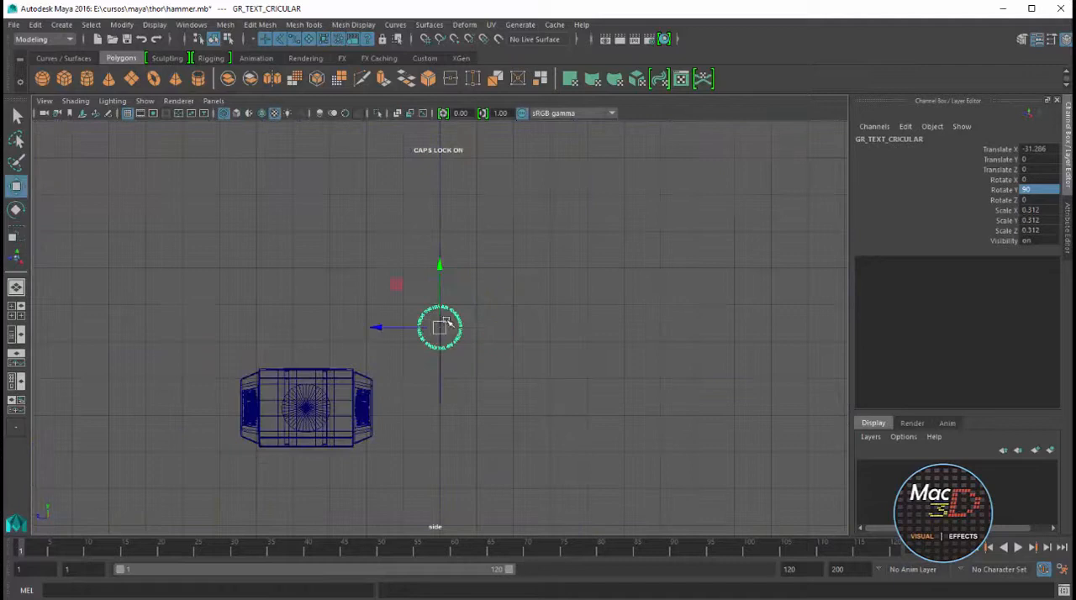
pyautogui.moveTo(440, 328); pyautogui.dragTo(316, 403)
pyautogui.press('f')
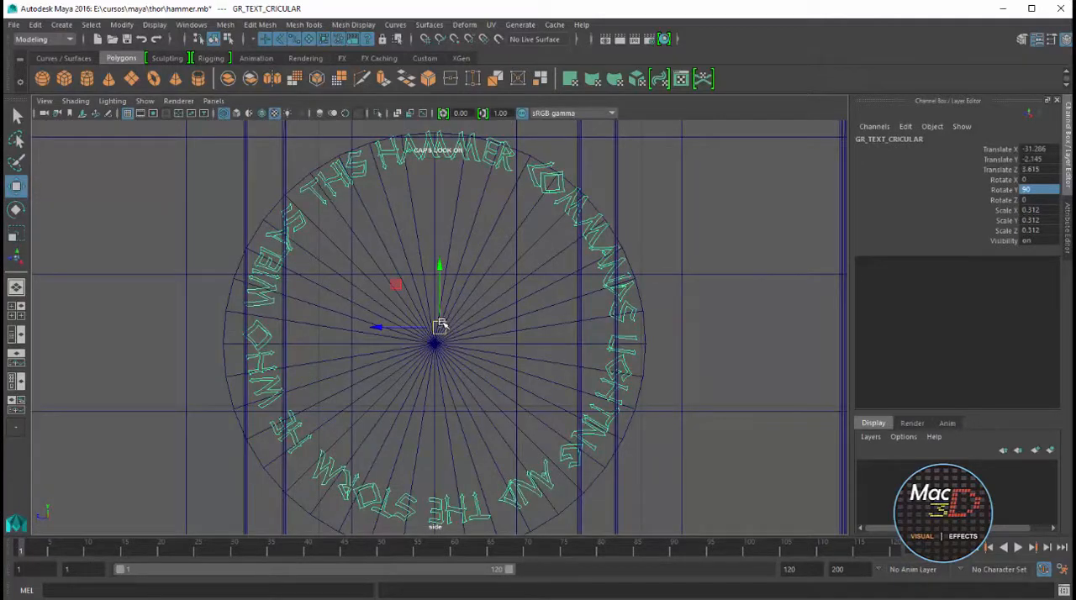
pyautogui.moveTo(437, 330); pyautogui.dragTo(434, 344)
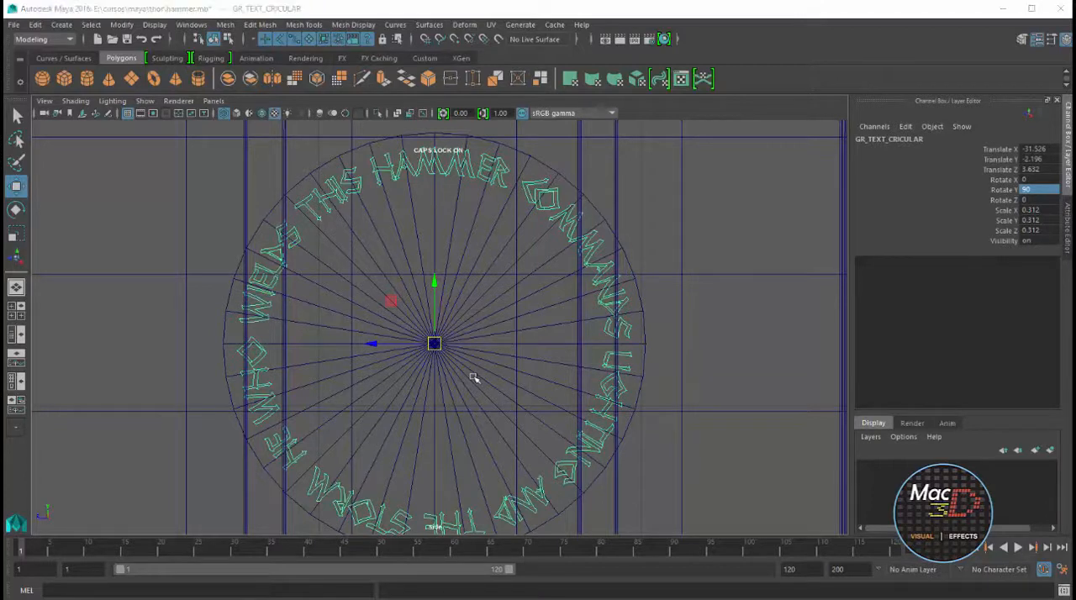
# Move the circular text group along X to about -31.777, in front of the side disc's face
pyautogui.press('space')
pyautogui.press('space')
pyautogui.scroll(5, 362, 289)
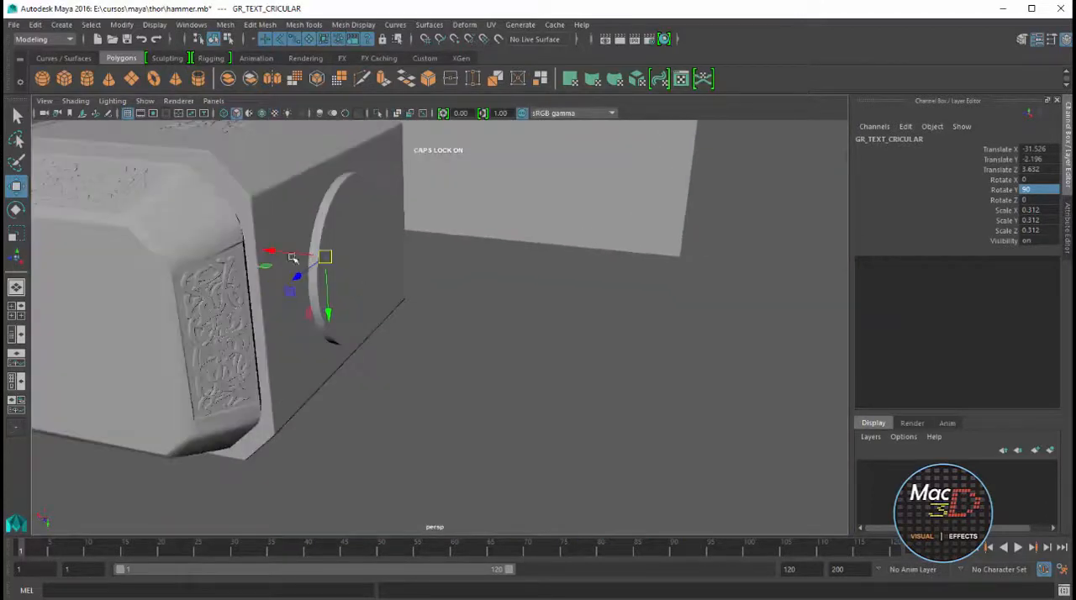
pyautogui.moveTo(282, 256); pyautogui.dragTo(311, 260)
pyautogui.press('f')
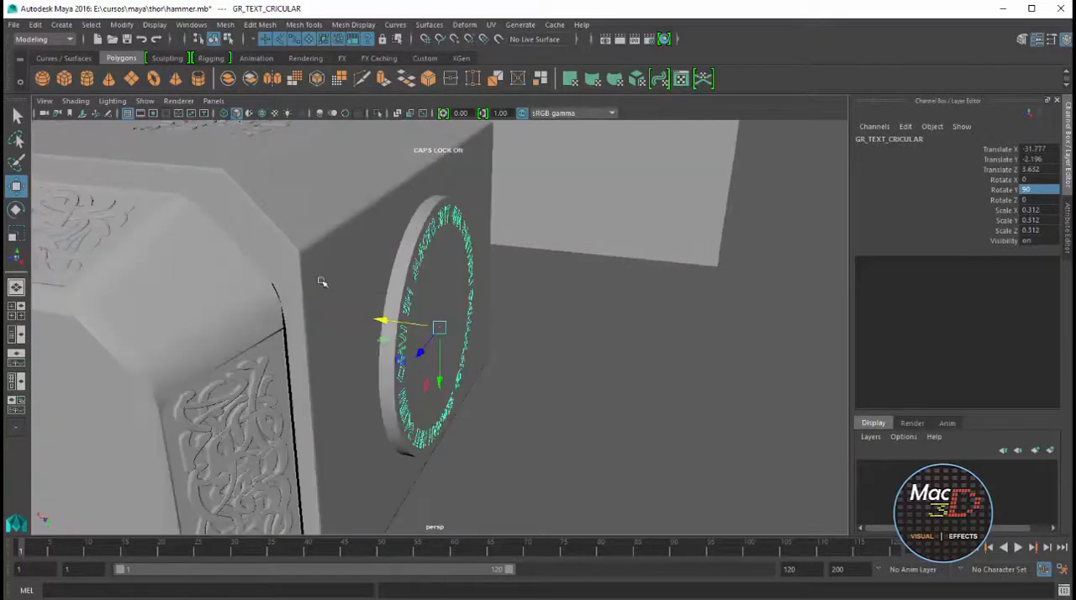
pyautogui.scroll(3, 412, 318)
pyautogui.keyDown('alt'); pyautogui.moveTo(411, 320); pyautogui.dragTo(349, 297); pyautogui.keyUp('alt')
pyautogui.keyDown('alt'); pyautogui.moveTo(565, 247); pyautogui.dragTo(564, 294); pyautogui.keyUp('alt')
# Set the text group's Rotate Y to 270 and shift it along X onto the face of the side disc
pyautogui.press('e')
pyautogui.moveTo(488, 334); pyautogui.dragTo(441, 351)
pyautogui.doubleClick(1030, 190)
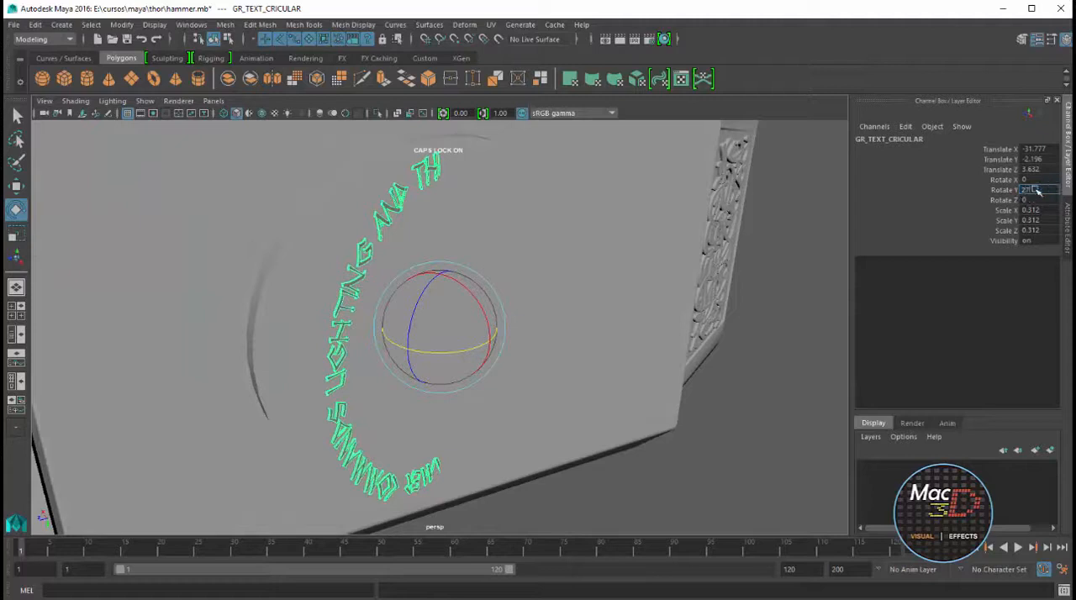
pyautogui.write('270')
pyautogui.press('Return')
pyautogui.keyDown('alt'); pyautogui.moveTo(530, 261); pyautogui.dragTo(465, 306); pyautogui.keyUp('alt')
pyautogui.press('w')
pyautogui.scroll(6, 462, 306)
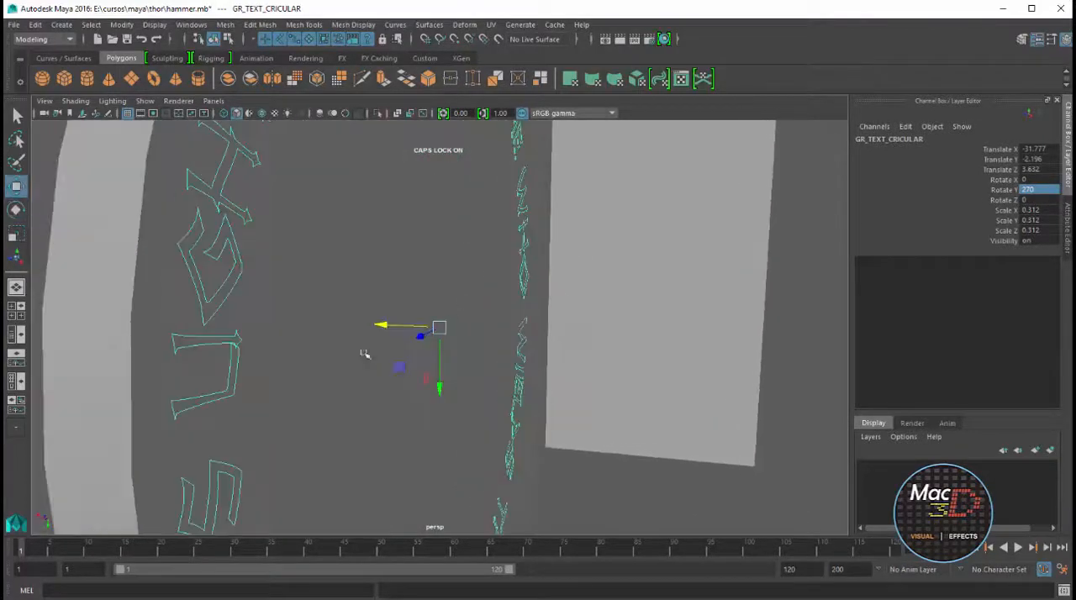
pyautogui.keyDown('alt'); pyautogui.moveTo(364, 354); pyautogui.dragTo(426, 274); pyautogui.keyUp('alt')
pyautogui.click(729, 238)
pyautogui.keyDown('alt'); pyautogui.moveTo(678, 342); pyautogui.dragTo(581, 281); pyautogui.keyUp('alt')
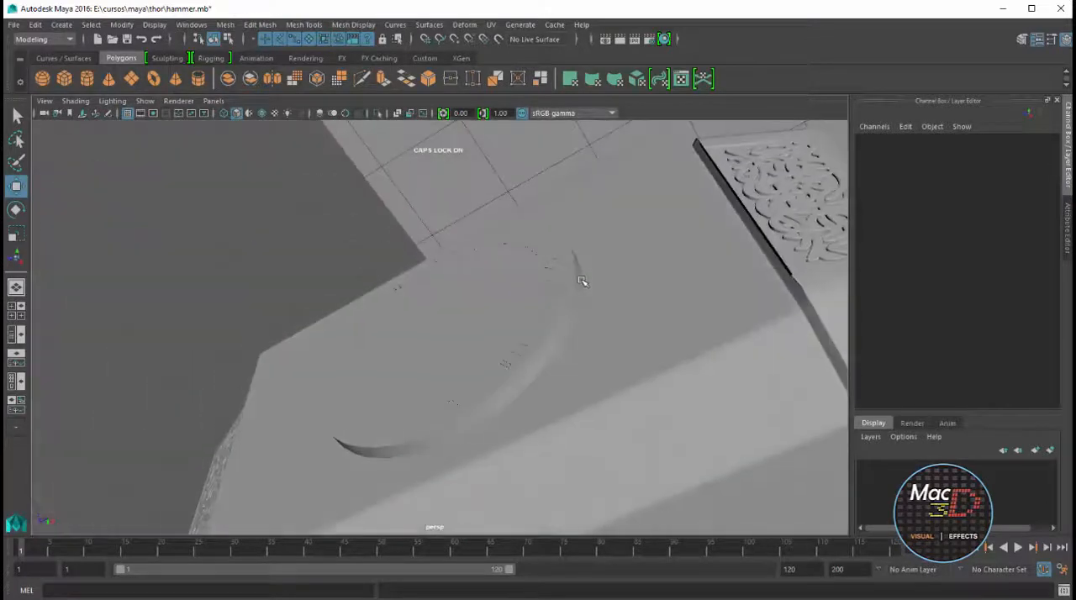
# Group the complete hammer head with its disc, ornaments and lettering, and name the group HEAD
pyautogui.scroll(-8, 581, 281)
pyautogui.keyDown('alt'); pyautogui.moveTo(421, 323); pyautogui.dragTo(580, 361); pyautogui.keyUp('alt')
pyautogui.moveTo(271, 171); pyautogui.dragTo(705, 420)
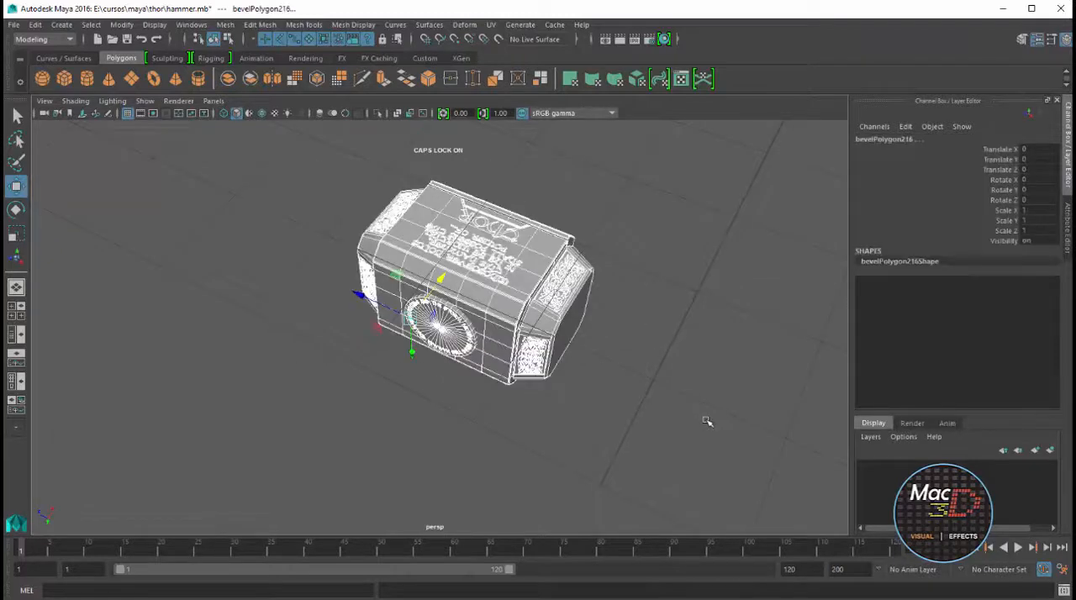
pyautogui.hotkey('ctrl', 'g')
pyautogui.click(873, 140)
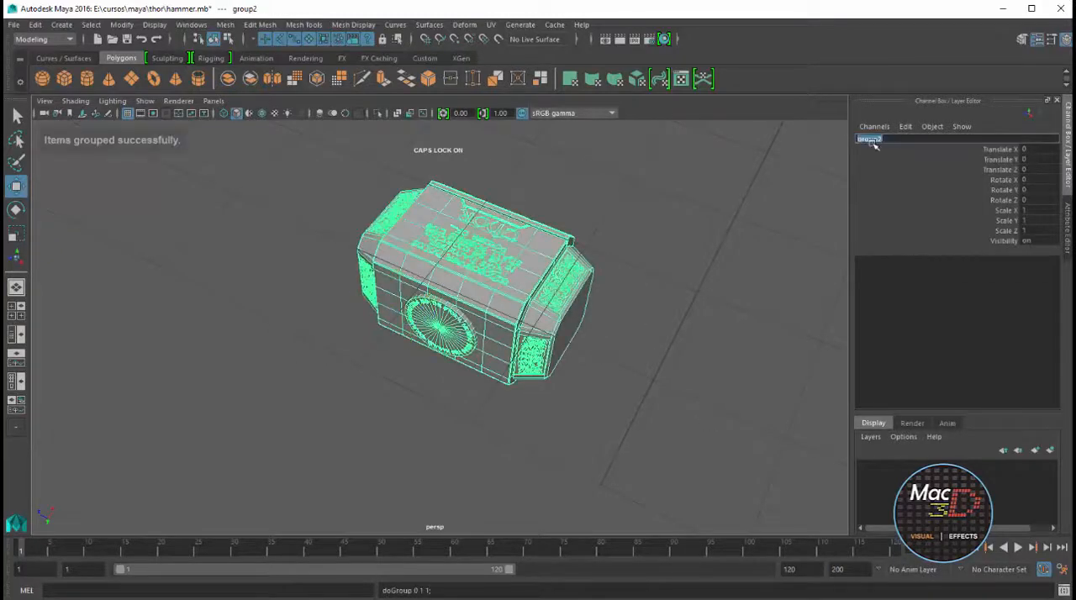
pyautogui.write('HEAD')
pyautogui.press('Return')
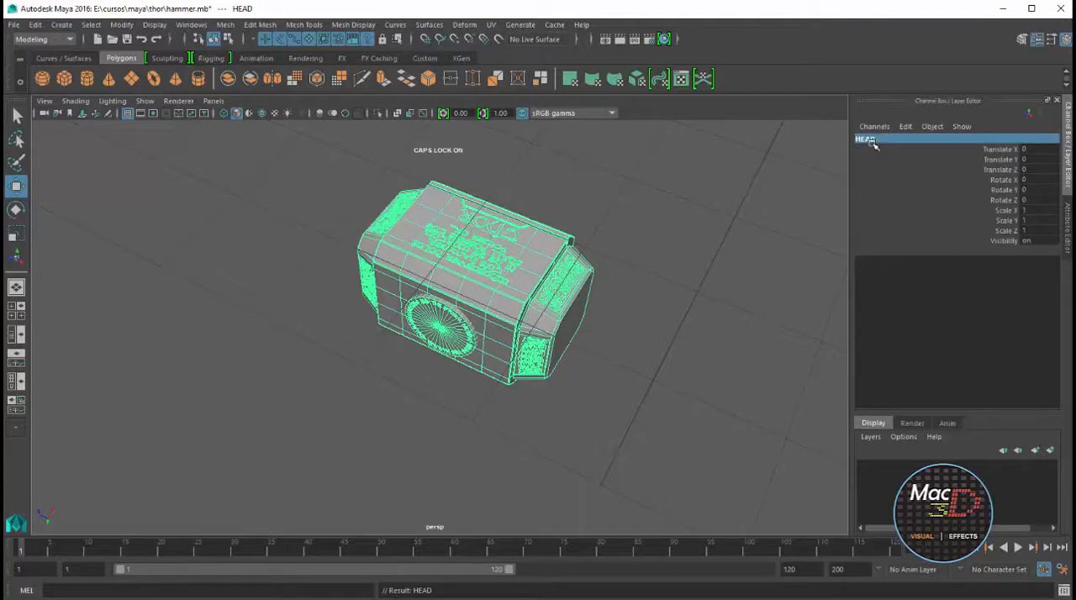
# Inspect the grouped hammer head and switch to Photoshop to examine the handle in the hammer blueprint
pyautogui.click(756, 198)
pyautogui.keyDown('alt'); pyautogui.moveTo(677, 266); pyautogui.dragTo(435, 243); pyautogui.keyUp('alt')
pyautogui.click(550, 317)
pyautogui.keyDown('alt'); pyautogui.moveTo(550, 317); pyautogui.dragTo(625, 311); pyautogui.keyUp('alt')
pyautogui.click(614, 255)
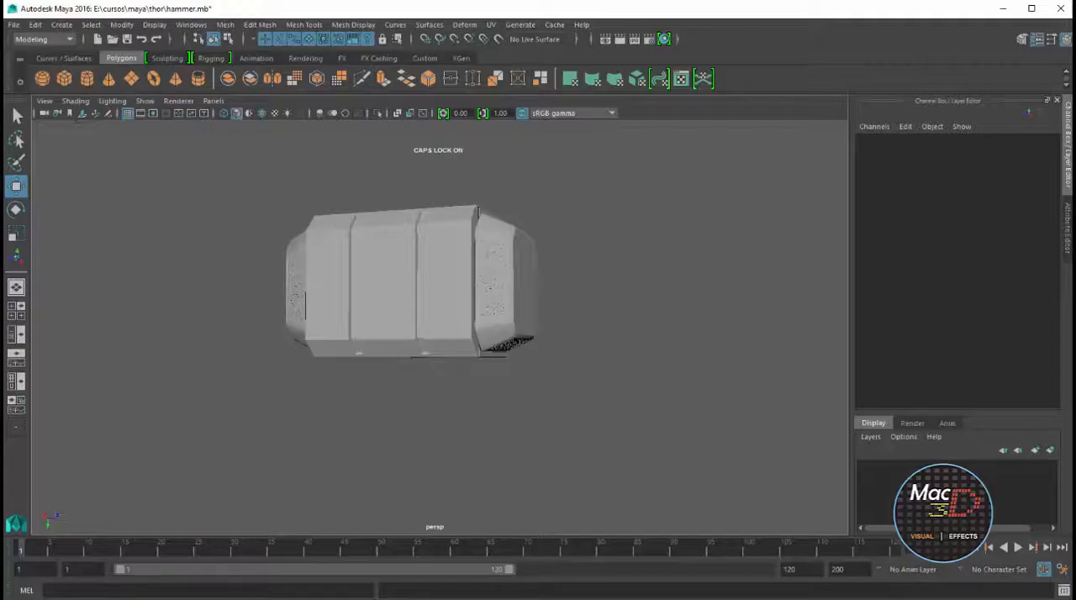
# Switch to Maya and create a polygon cylinder about 0.2 in radius and 1.66 high beside the hammer head
pyautogui.press('space')
pyautogui.press('space')
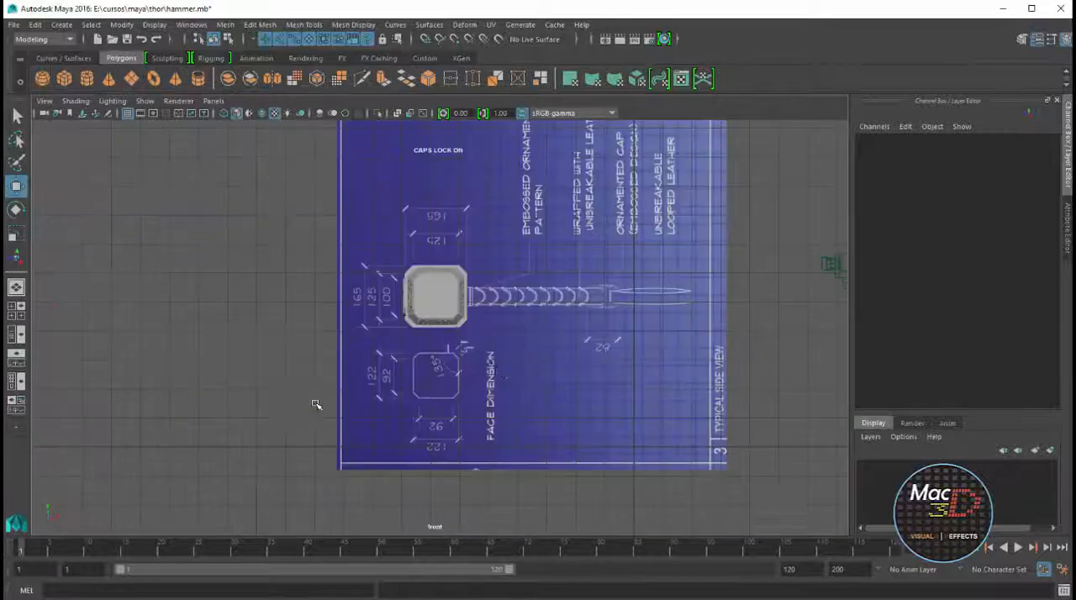
pyautogui.press('space')
pyautogui.click(86, 78)
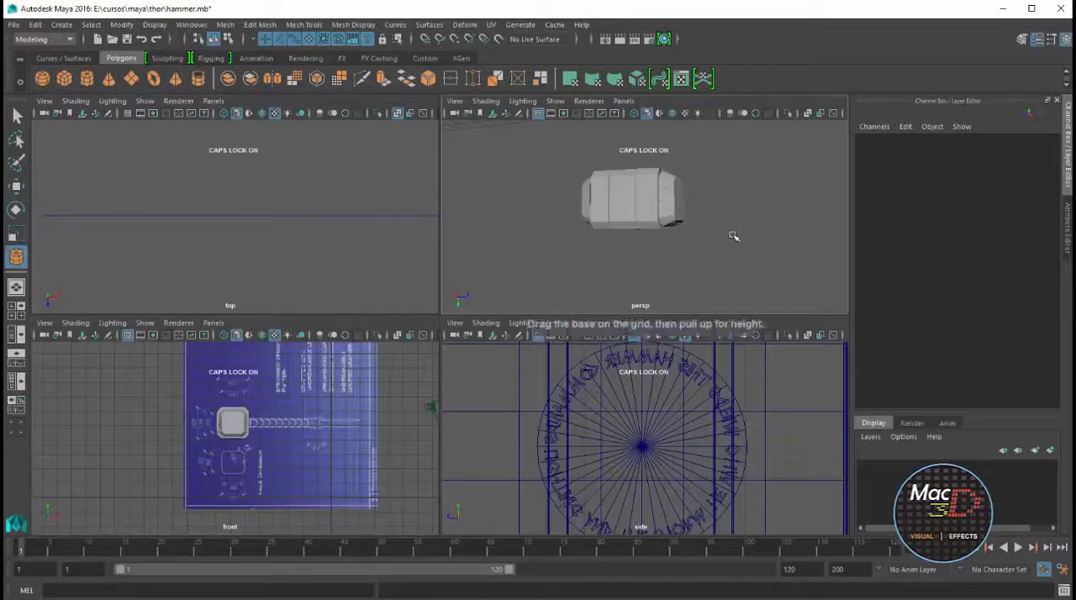
pyautogui.keyDown('alt'); pyautogui.moveTo(733, 236); pyautogui.dragTo(752, 265); pyautogui.keyUp('alt')
pyautogui.moveTo(752, 265); pyautogui.dragTo(756, 188)
pyautogui.press('space')
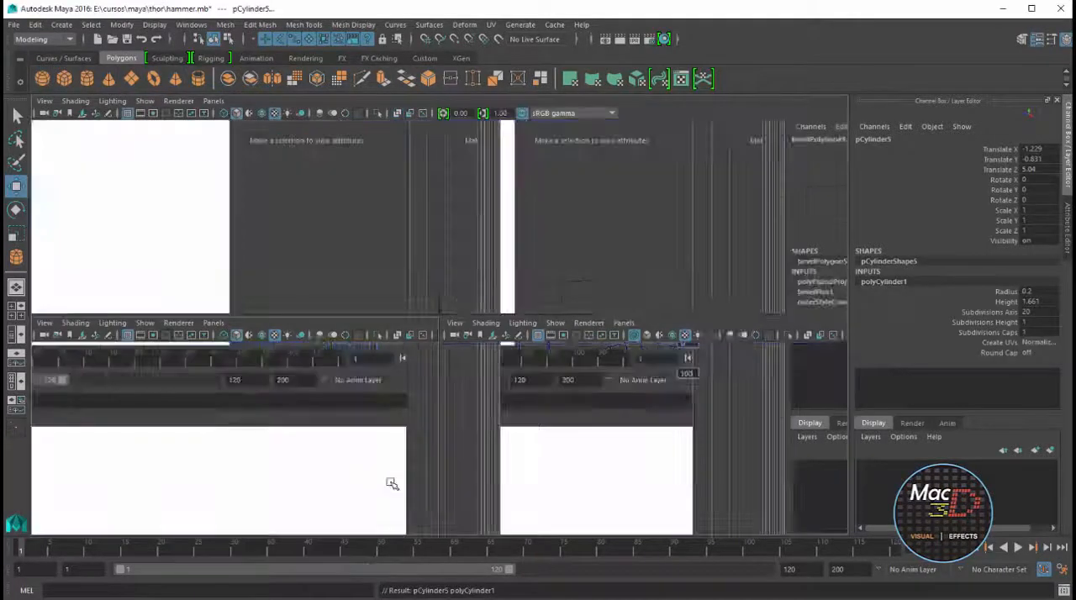
# Rotate the new cylinder in the front view, setting its Rotate Z to 90
pyautogui.press('space')
pyautogui.press('e')
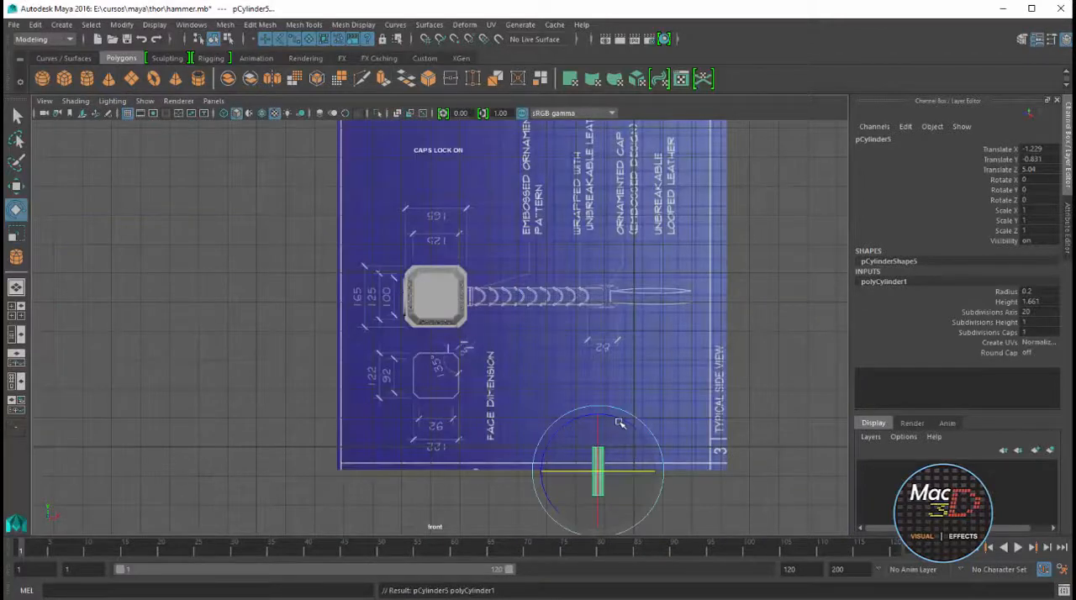
pyautogui.moveTo(620, 428); pyautogui.dragTo(626, 445)
pyautogui.click(1041, 200)
pyautogui.write('90')
pyautogui.press('Return')
# Move the cylinder onto the middle of the handle grip drawn in the front-view blueprint
pyautogui.keyDown('alt'); pyautogui.moveTo(577, 425); pyautogui.dragTo(544, 332, button='middle'); pyautogui.keyUp('alt')
pyautogui.scroll(3, 547, 307)
pyautogui.press('w')
pyautogui.moveTo(618, 407); pyautogui.dragTo(519, 144)
pyautogui.press('f')
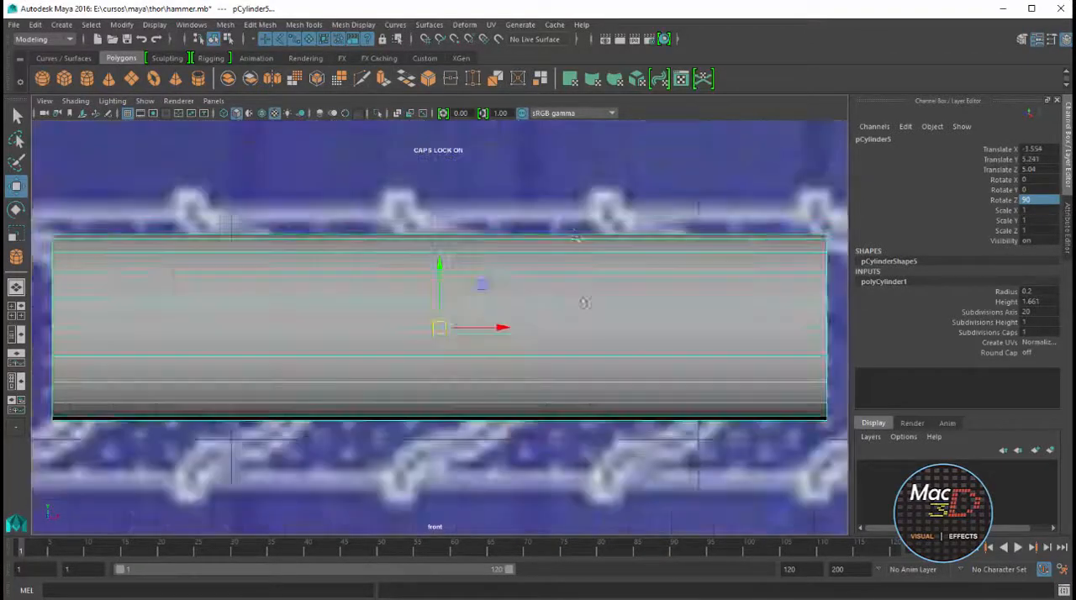
# Set the cylinder's Subdivisions Axis to 12 and Subdivisions Height to 20
pyautogui.scroll(-4, 588, 337)
pyautogui.click(1028, 313)
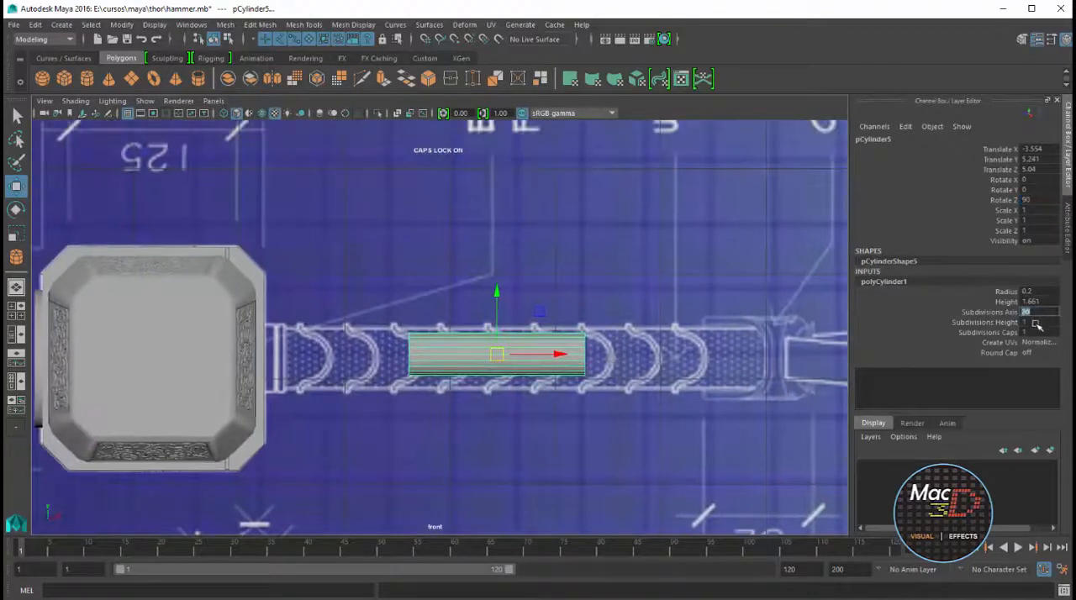
pyautogui.write('10')
pyautogui.press('Return')
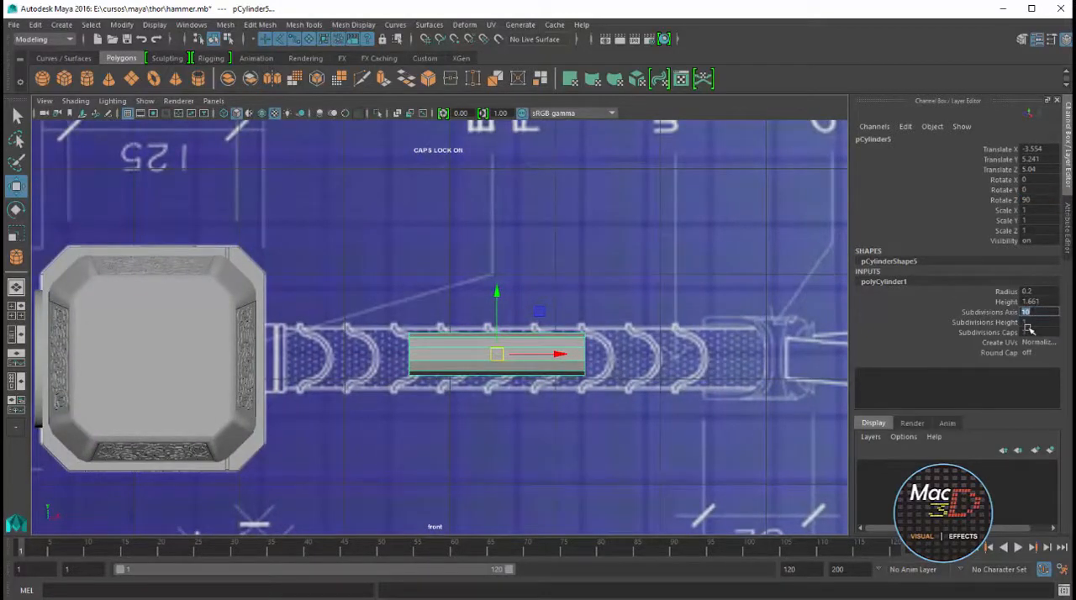
pyautogui.press('Return')
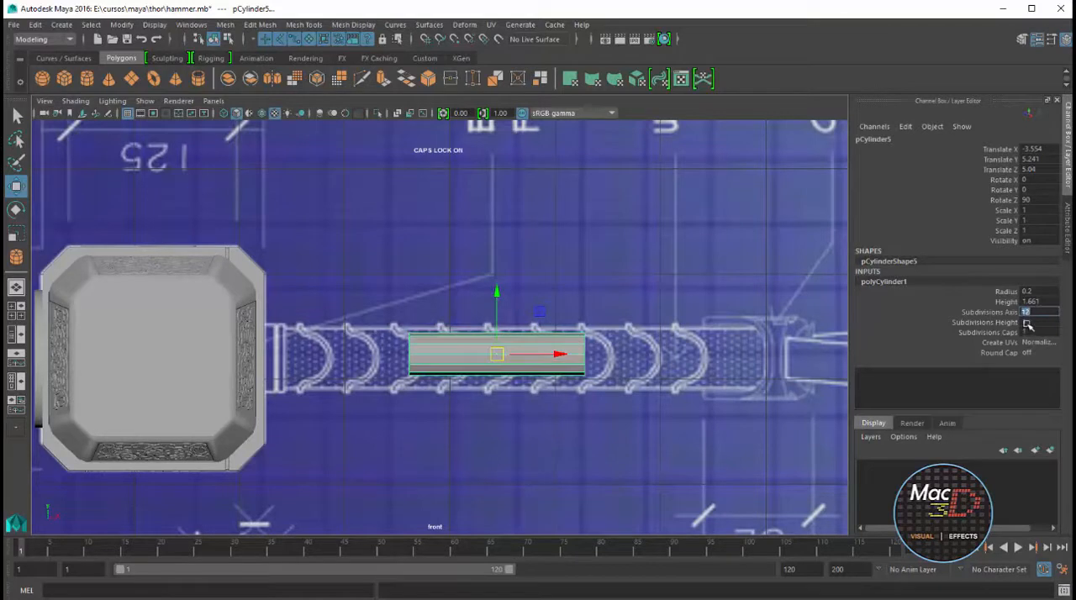
pyautogui.click(1026, 323)
pyautogui.write('20')
pyautogui.press('Return')
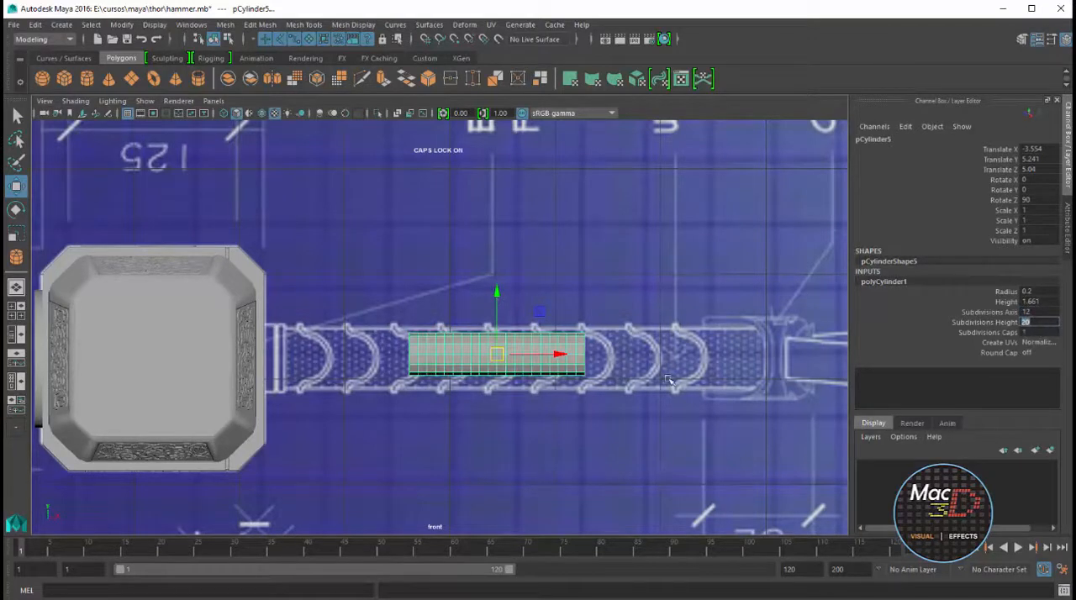
# Stretch the cylinder lengthwise to a Scale Y of about 3.114 and shift it to about -3.271 in X so it spans the grip
pyautogui.press('t')
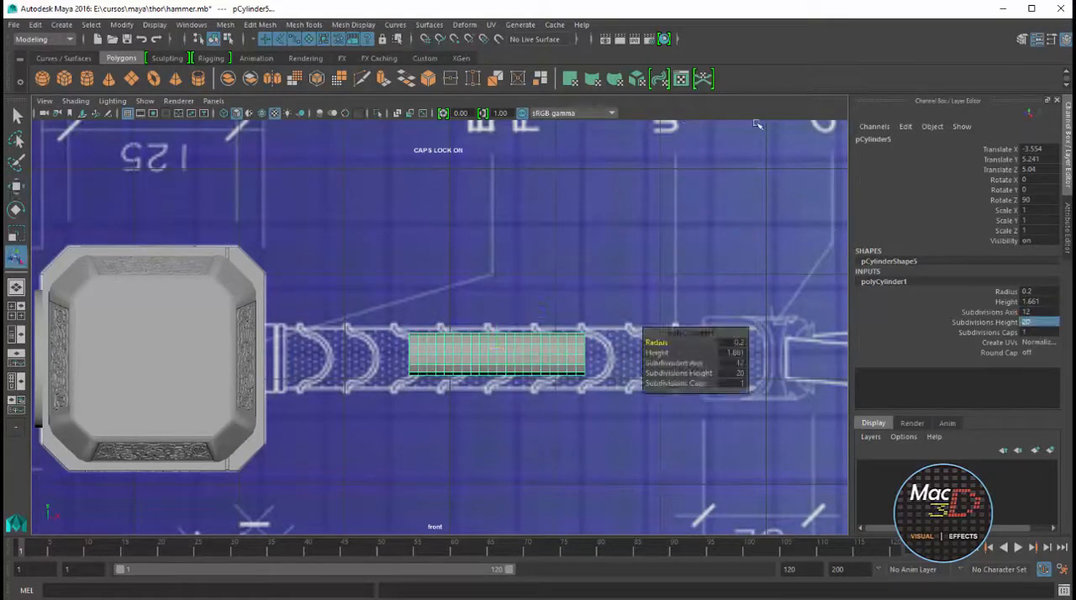
pyautogui.press('r')
pyautogui.moveTo(436, 354); pyautogui.dragTo(341, 353)
pyautogui.press('w')
pyautogui.moveTo(532, 352); pyautogui.dragTo(568, 353)
pyautogui.press('r')
pyautogui.moveTo(475, 352); pyautogui.dragTo(468, 353)
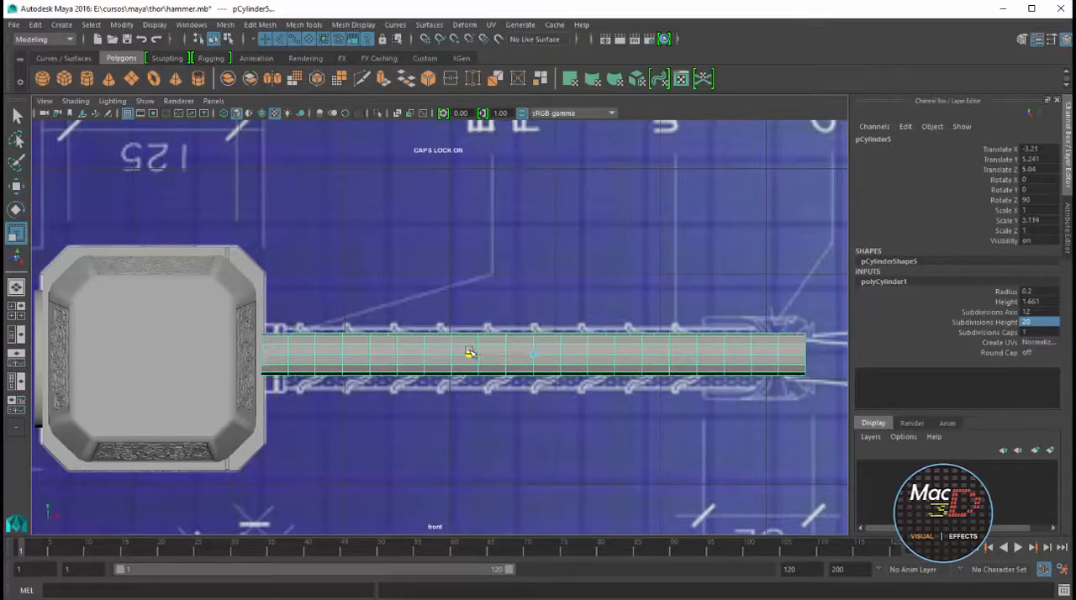
pyautogui.press('w')
pyautogui.moveTo(544, 355); pyautogui.dragTo(584, 356)
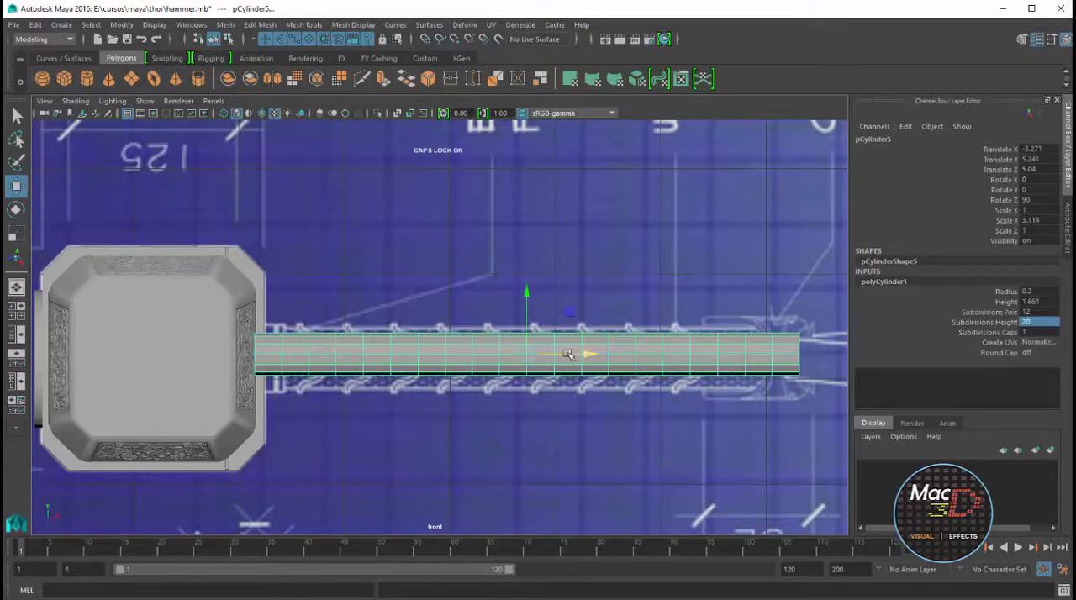
# Set the cylinder's Subdivisions Height to 40 and line it up with the grip at a Translate Y of about 5.205
pyautogui.moveTo(527, 288); pyautogui.dragTo(526, 308)
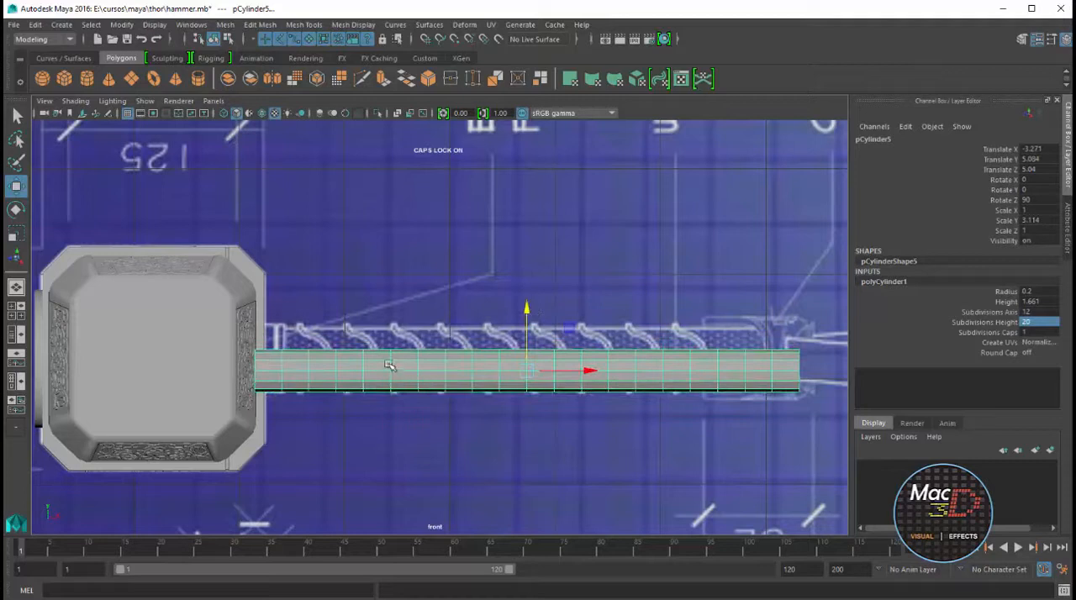
pyautogui.click(1039, 323)
pyautogui.press('Return')
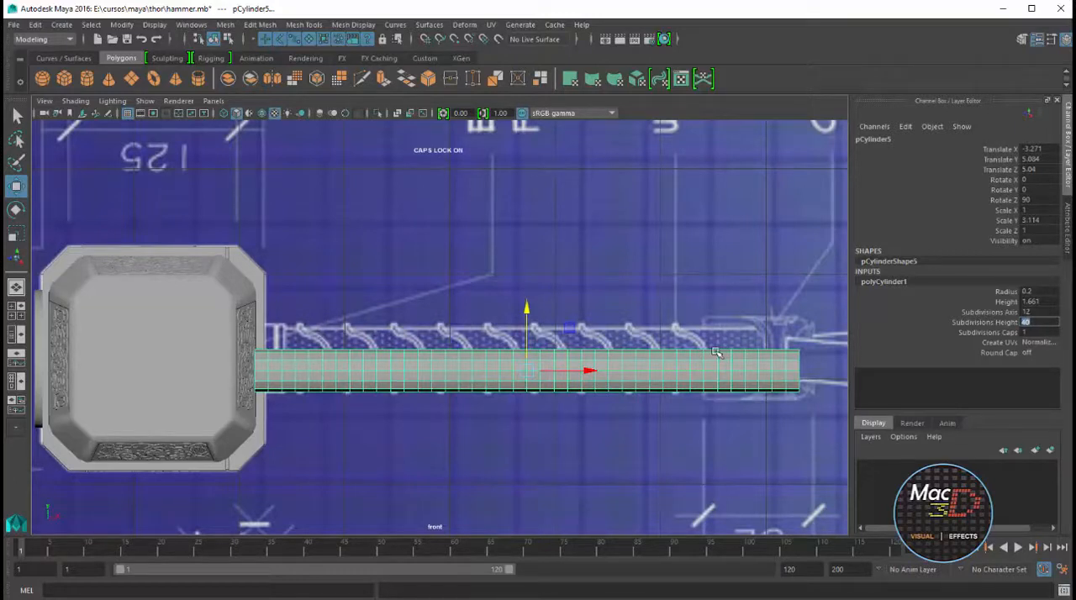
pyautogui.moveTo(528, 311); pyautogui.dragTo(555, 298)
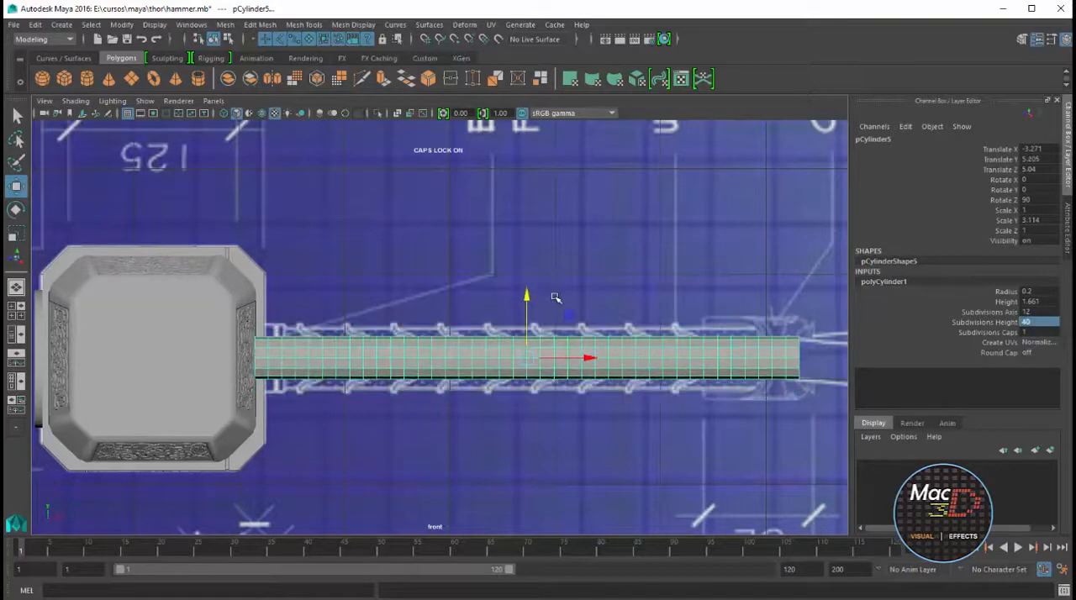
# Turn on X-ray display in the front view and thicken the cylinder to a Scale X of about 1.411, checking it in perspective
pyautogui.click(398, 113)
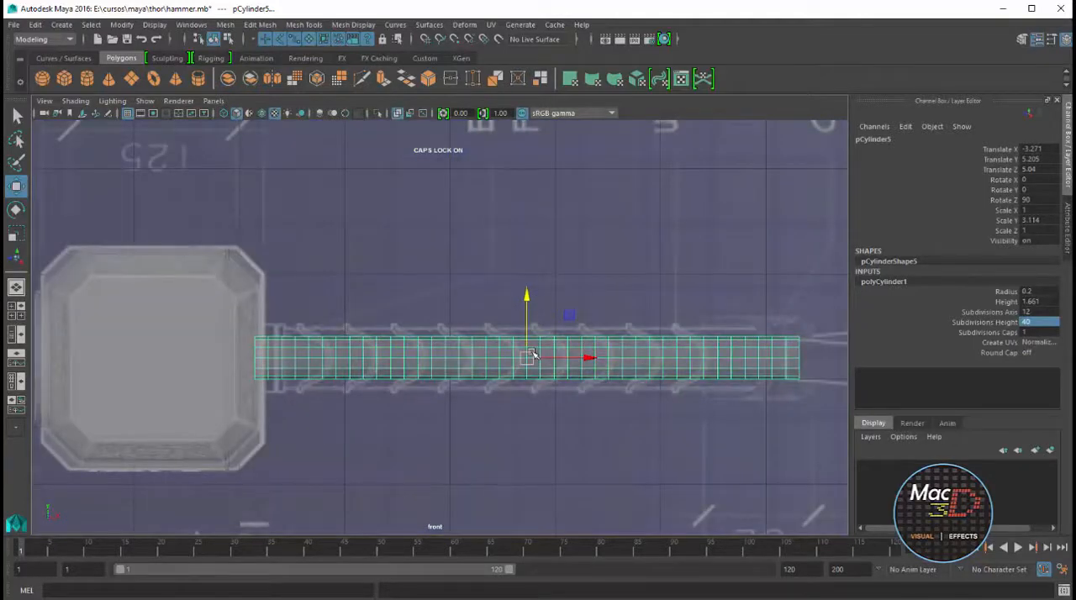
pyautogui.press('r')
pyautogui.moveTo(527, 300); pyautogui.dragTo(526, 279)
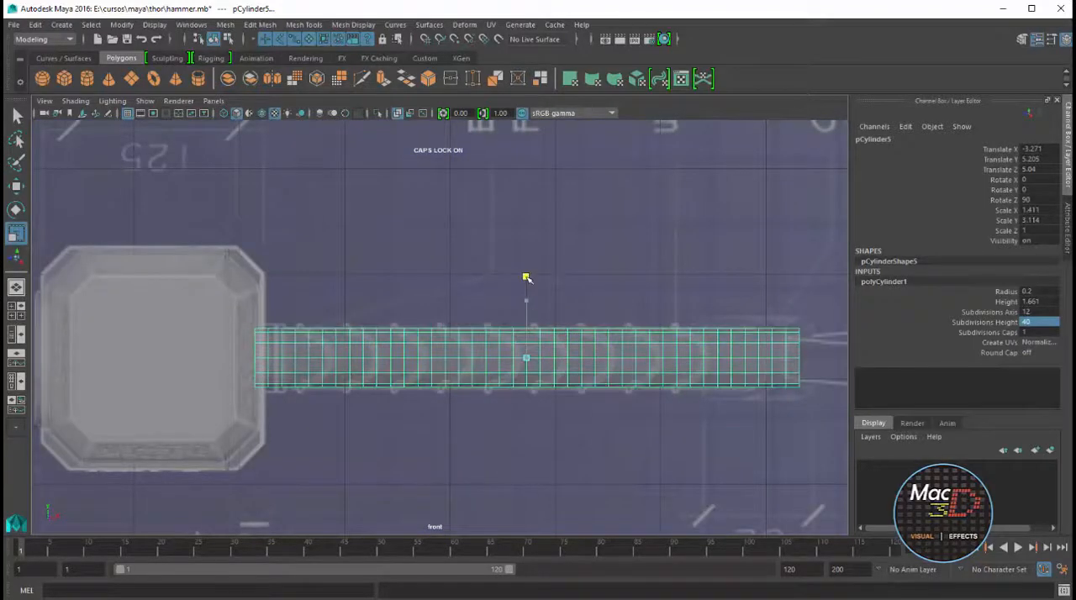
pyautogui.press('space')
pyautogui.keyDown('alt'); pyautogui.moveTo(670, 272); pyautogui.dragTo(705, 253); pyautogui.keyUp('alt')
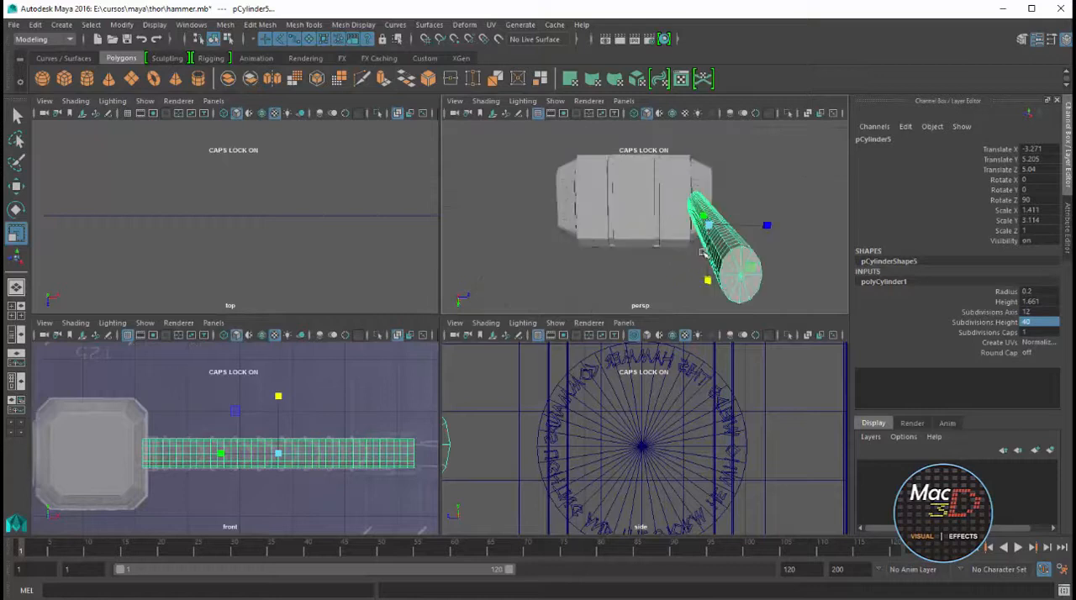
pyautogui.press('space')
pyautogui.press('space')
pyautogui.press('space')
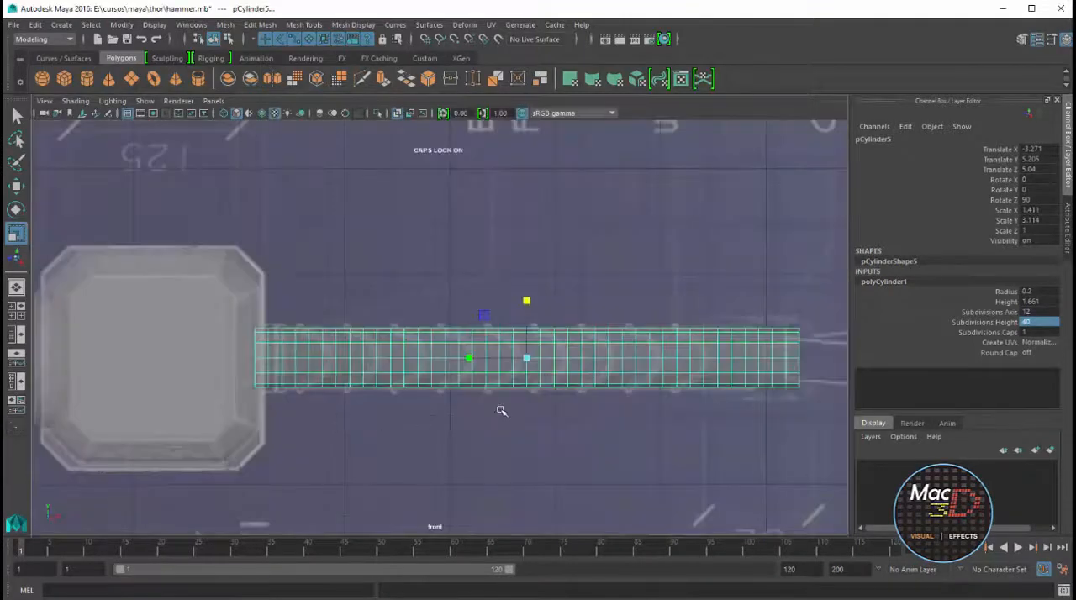
# Scale the cylinder to about 1.536 in X and Z and 3.056 in Y, and set Subdivisions Height to 60
pyautogui.moveTo(527, 359); pyautogui.dragTo(646, 317)
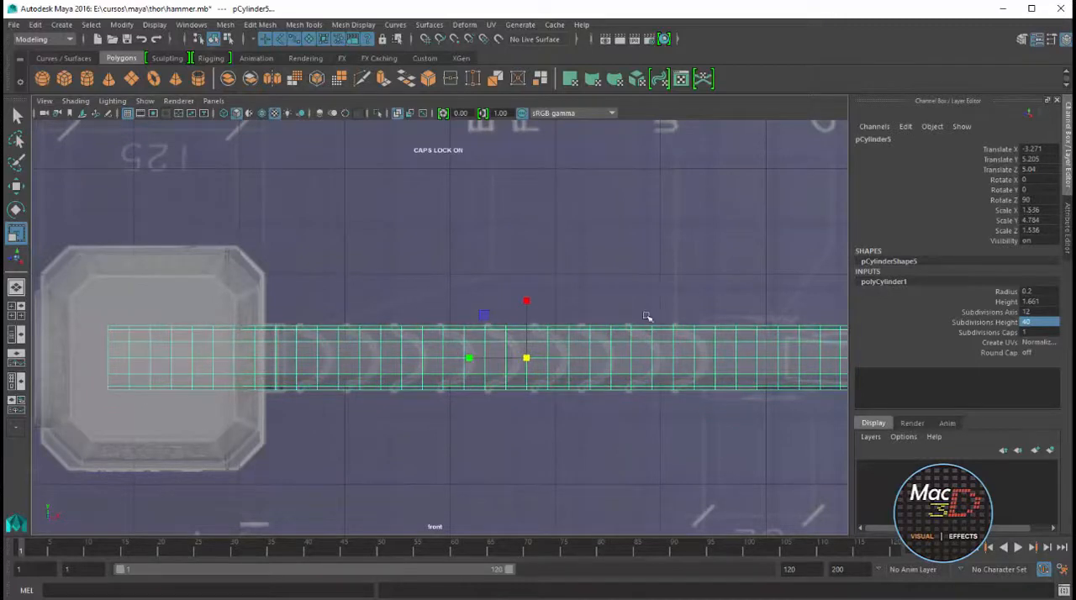
pyautogui.moveTo(469, 358); pyautogui.dragTo(493, 360)
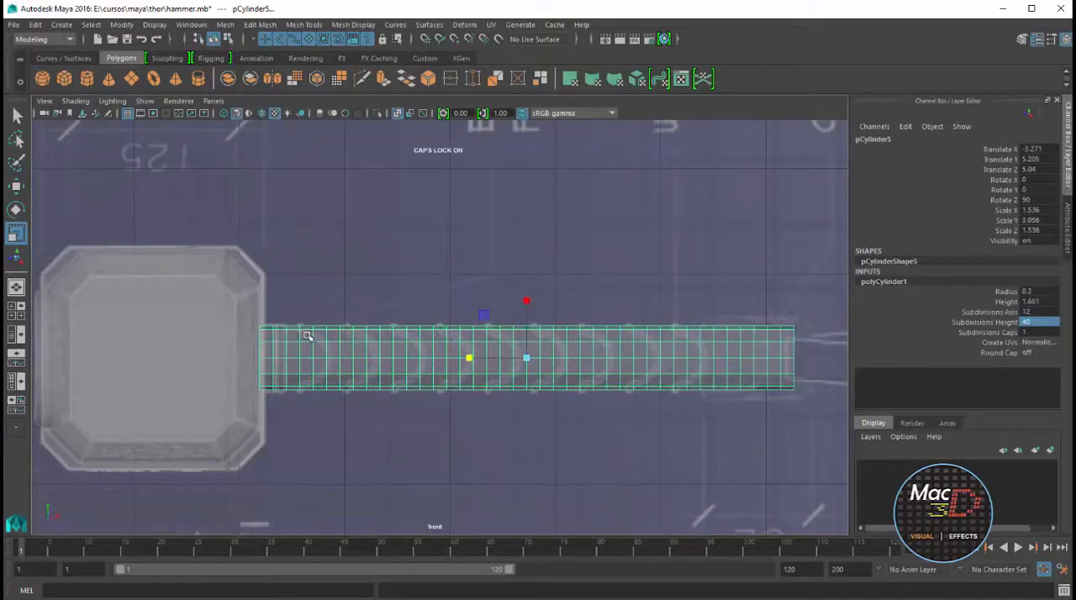
pyautogui.click(1041, 323)
pyautogui.write('60')
pyautogui.press('Return')
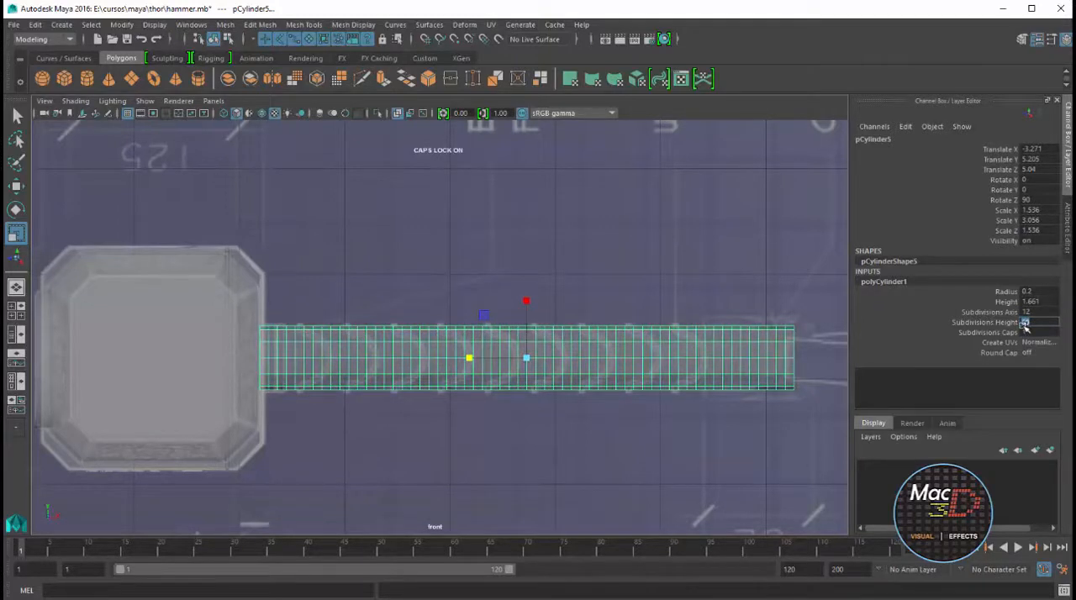
# Select the lengthwise edge loop along the middle of the handle and move it slightly along X away from the head
pyautogui.moveTo(336, 359); pyautogui.dragTo(337, 326, button='right')
pyautogui.click(326, 360)
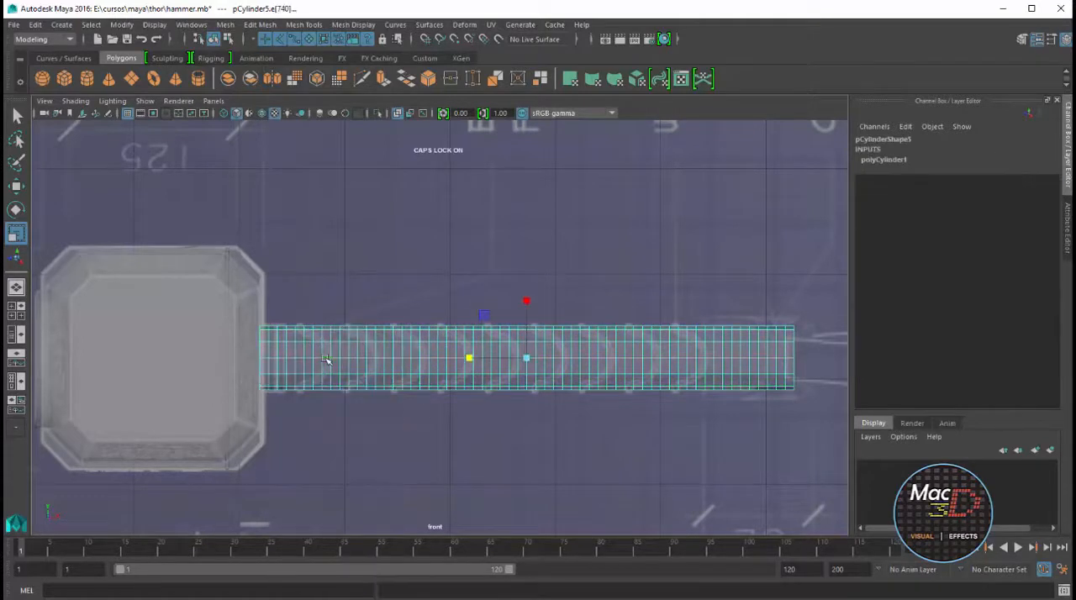
pyautogui.press('space')
pyautogui.press('space')
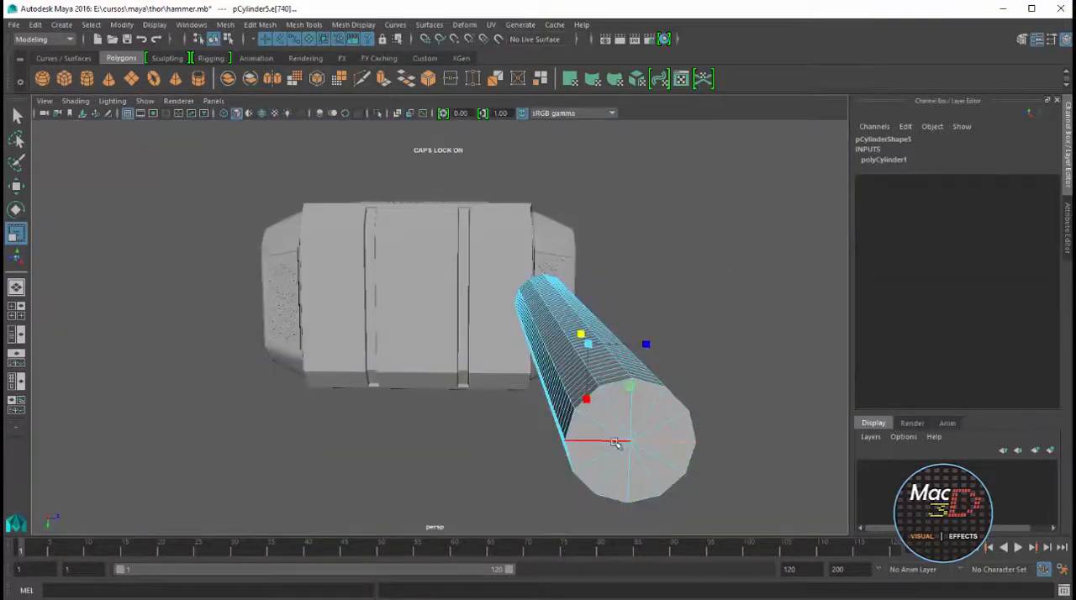
pyautogui.keyDown('shift'); pyautogui.doubleClick(615, 443); pyautogui.keyUp('shift')
pyautogui.keyDown('alt'); pyautogui.moveTo(729, 430); pyautogui.dragTo(689, 370); pyautogui.keyUp('alt')
pyautogui.press('space')
pyautogui.press('space')
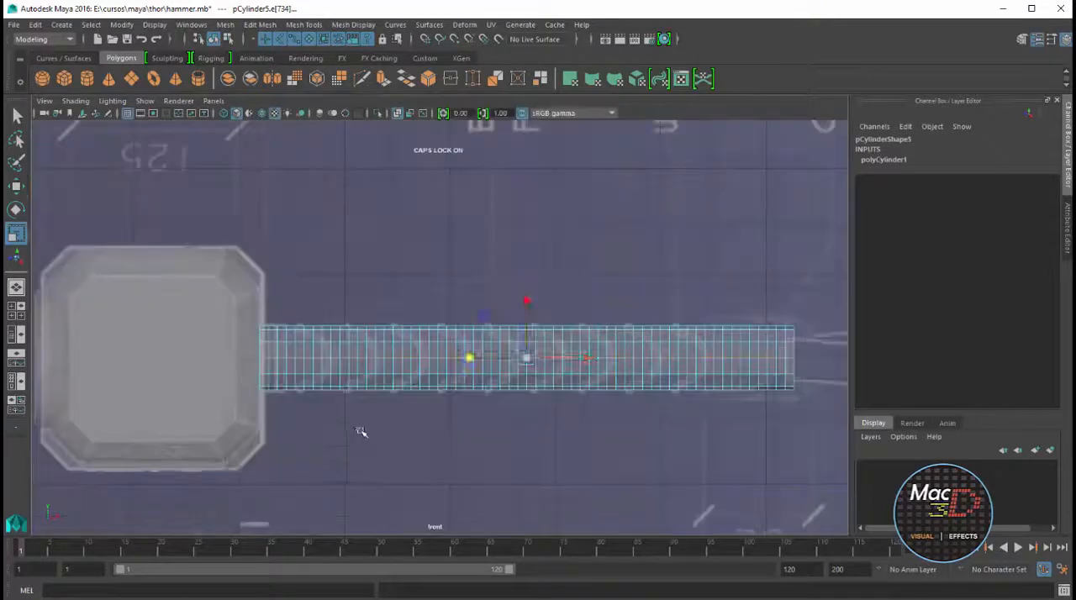
pyautogui.press('w')
pyautogui.moveTo(589, 359); pyautogui.dragTo(598, 361)
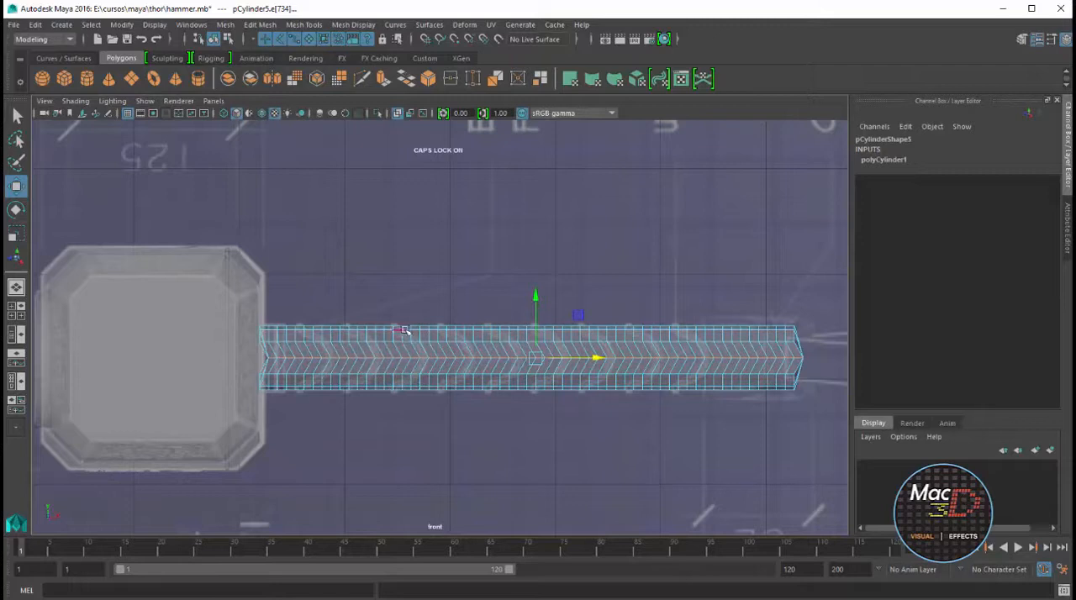
# Select the upper and lower lengthwise edge loops of the handle and shift them along X toward the head to follow the curved wrapping
pyautogui.keyDown('shift'); pyautogui.click(478, 328); pyautogui.keyUp('shift')
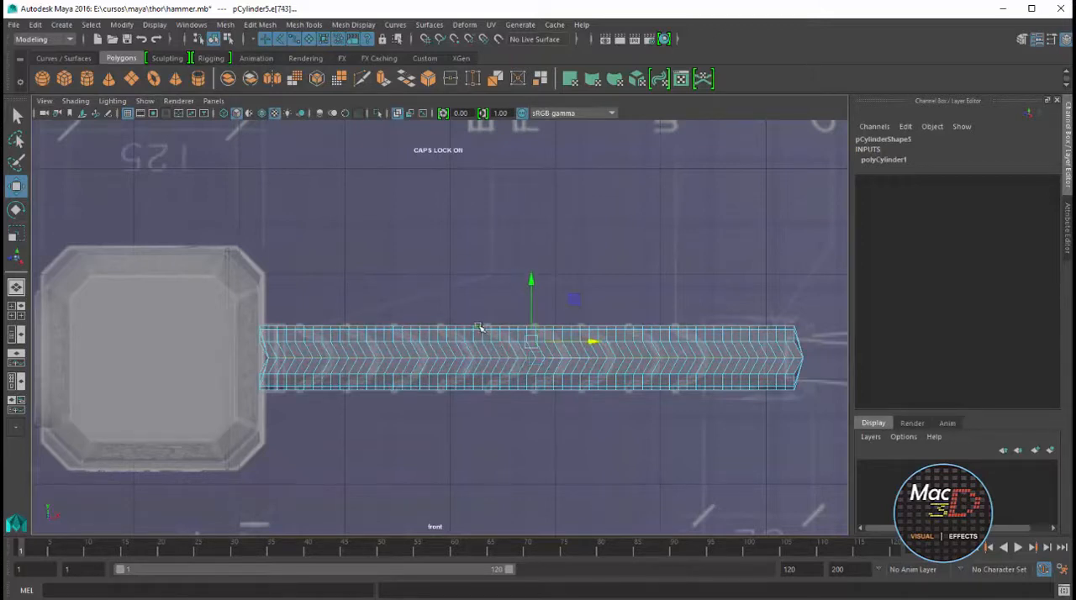
pyautogui.keyDown('shift'); pyautogui.doubleClick(478, 389); pyautogui.keyUp('shift')
pyautogui.moveTo(592, 359); pyautogui.dragTo(565, 361)
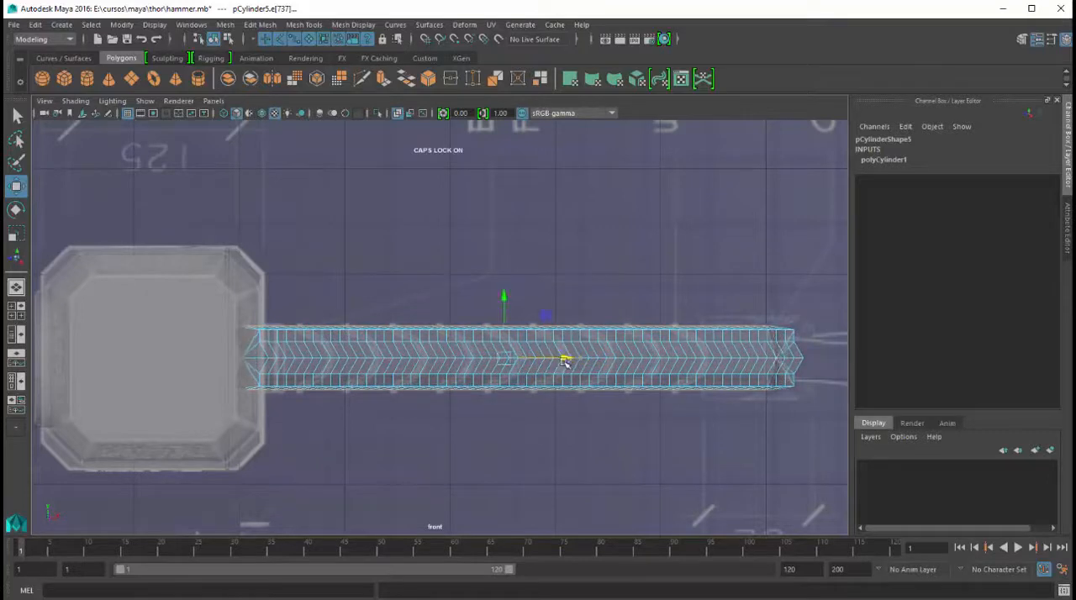
pyautogui.scroll(10, 588, 380)
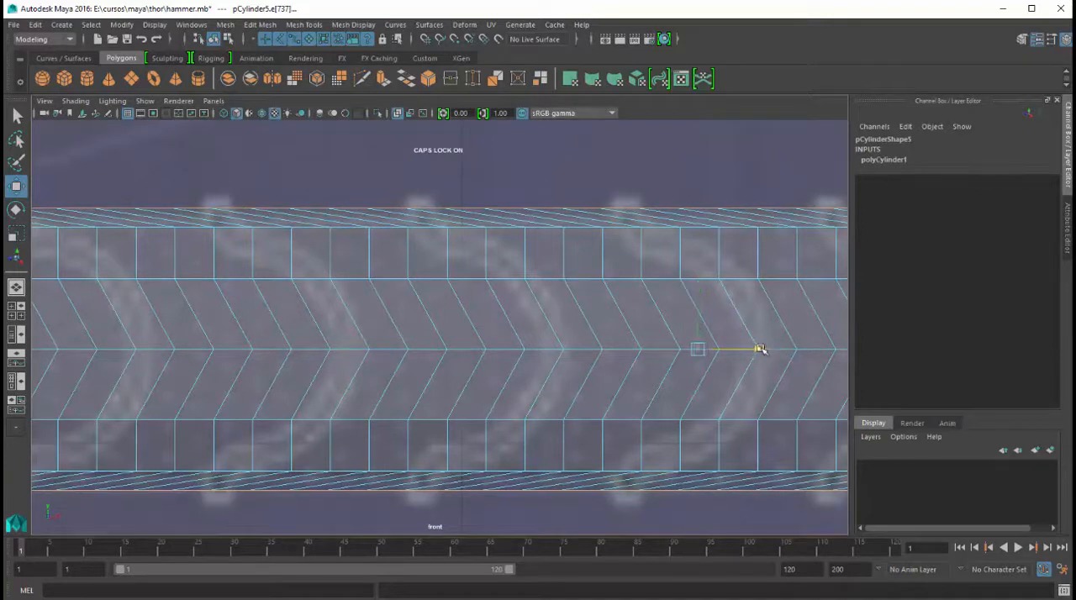
pyautogui.moveTo(759, 350); pyautogui.dragTo(776, 351)
pyautogui.scroll(-10, 605, 303)
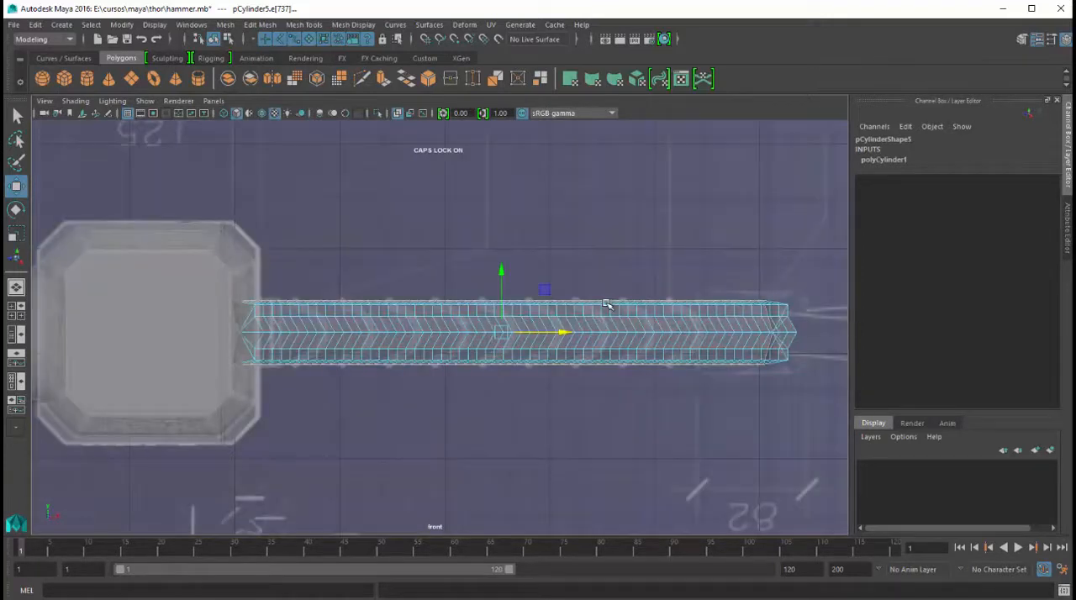
# Select the whole hammer head group in the perspective view and create a display layer containing it
pyautogui.press('space')
pyautogui.press('space')
pyautogui.keyDown('alt'); pyautogui.moveTo(680, 257); pyautogui.dragTo(667, 372); pyautogui.keyUp('alt')
pyautogui.moveTo(667, 373); pyautogui.dragTo(713, 338, button='right')
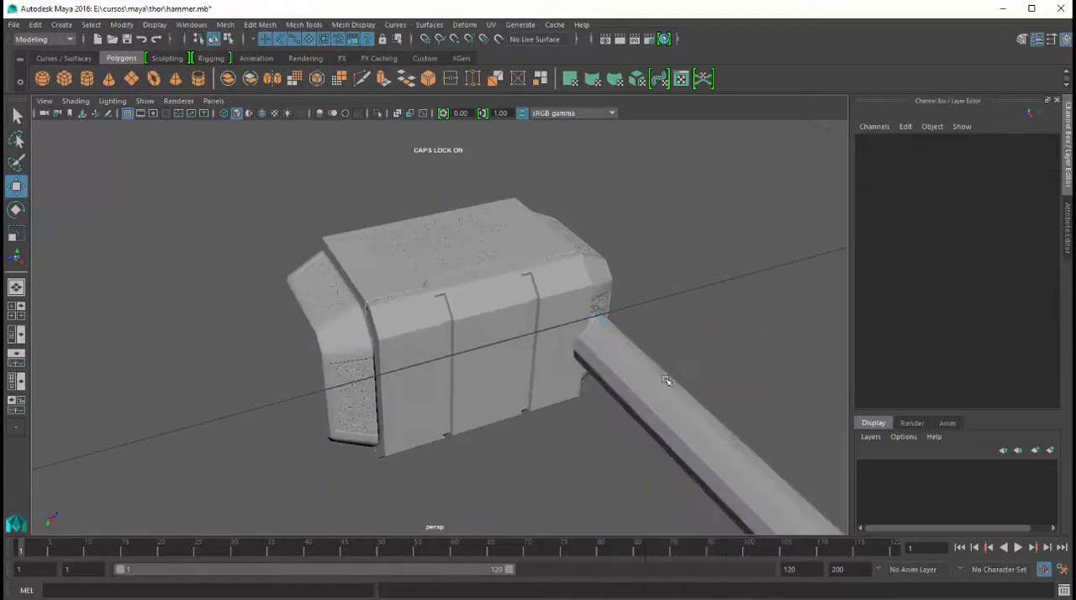
pyautogui.click(667, 375)
pyautogui.click(530, 279)
pyautogui.press('Up')
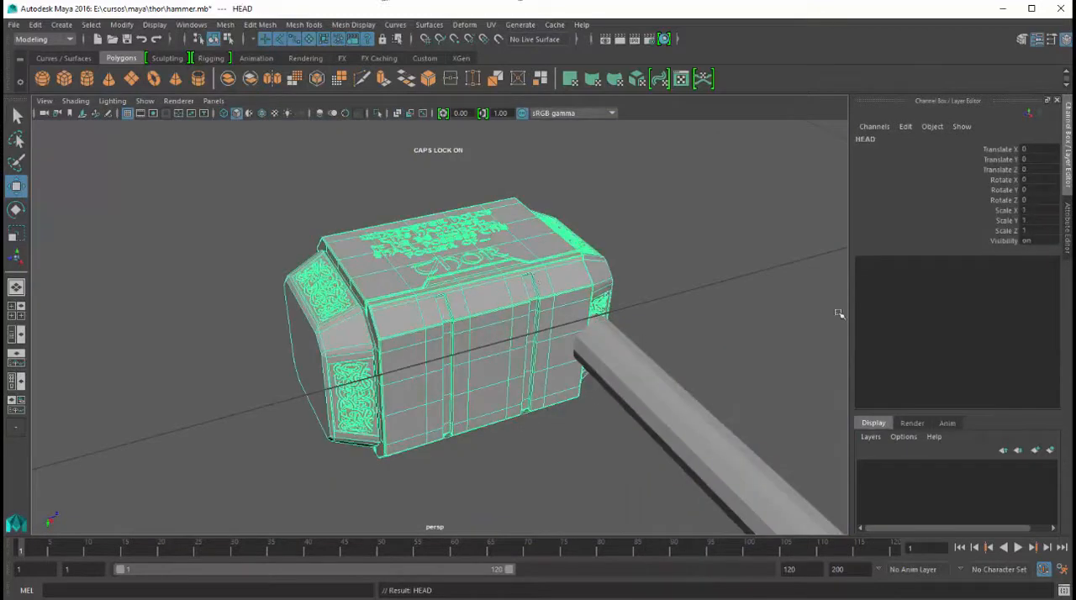
pyautogui.click(1051, 450)
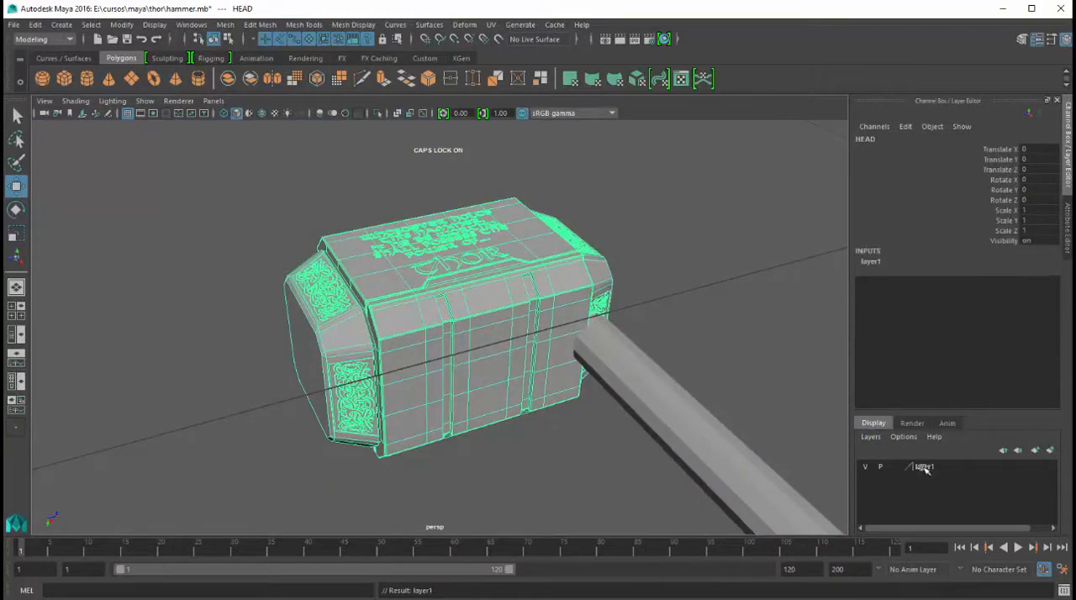
# Rename the head's new display layer HEADD, since HEAD is already used by the group
pyautogui.doubleClick(925, 467)
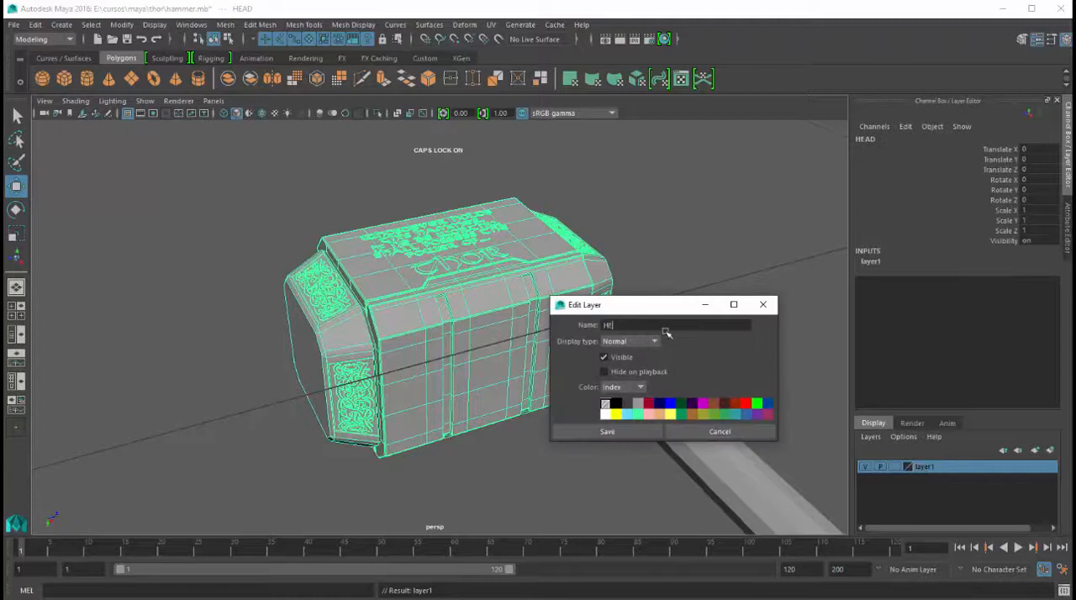
pyautogui.click(623, 432)
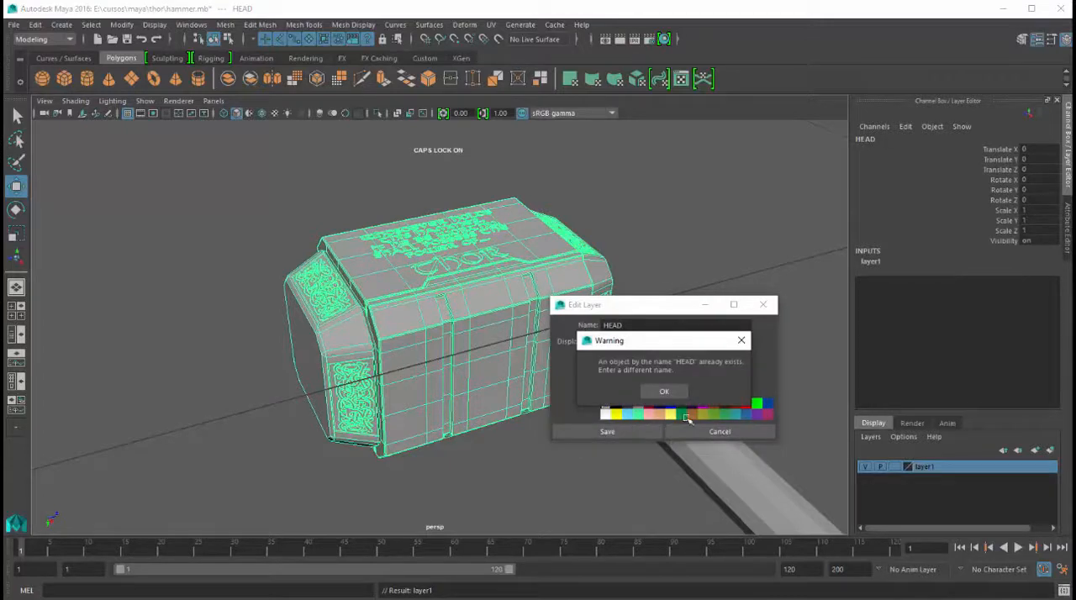
pyautogui.click(673, 390)
pyautogui.write('D')
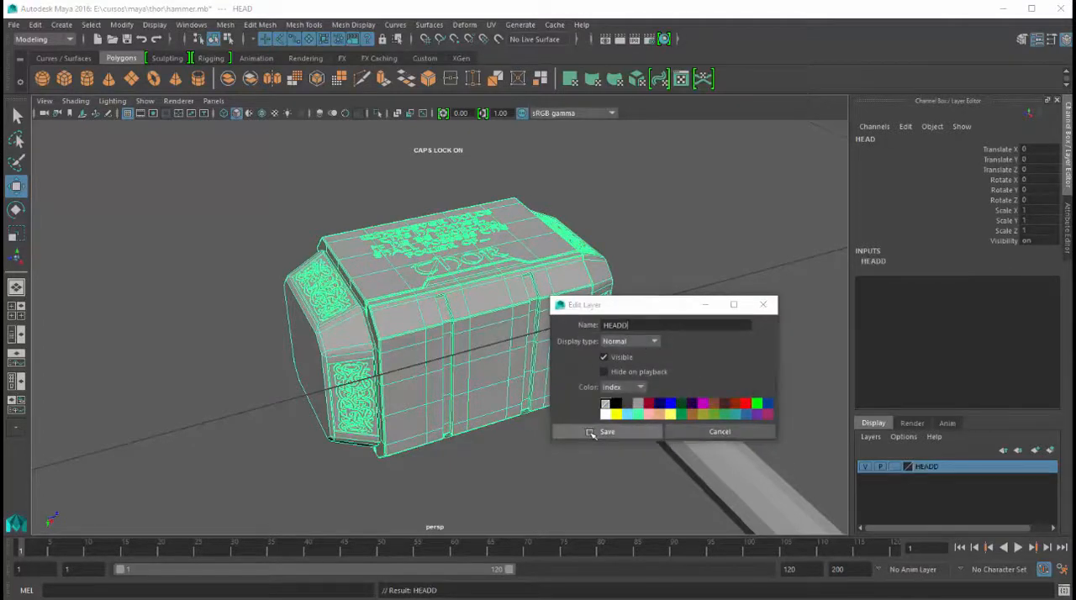
pyautogui.click(592, 432)
# Put the handle cylinder in its own display layer and hide the HEADD layer
pyautogui.click(729, 438)
pyautogui.click(1035, 451)
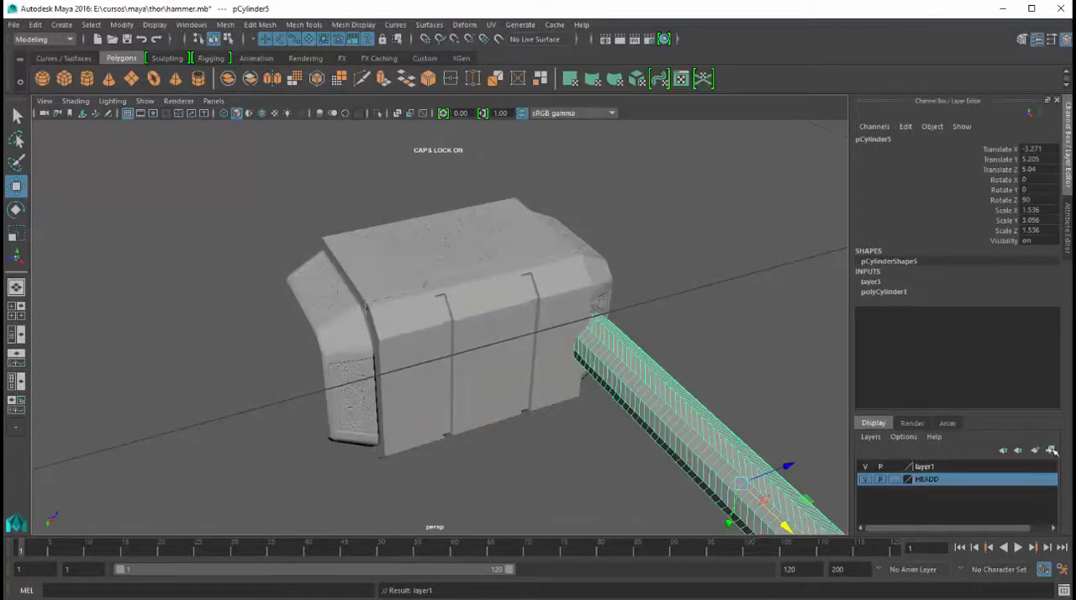
pyautogui.click(731, 322)
pyautogui.click(865, 480)
pyautogui.scroll(-3, 629, 343)
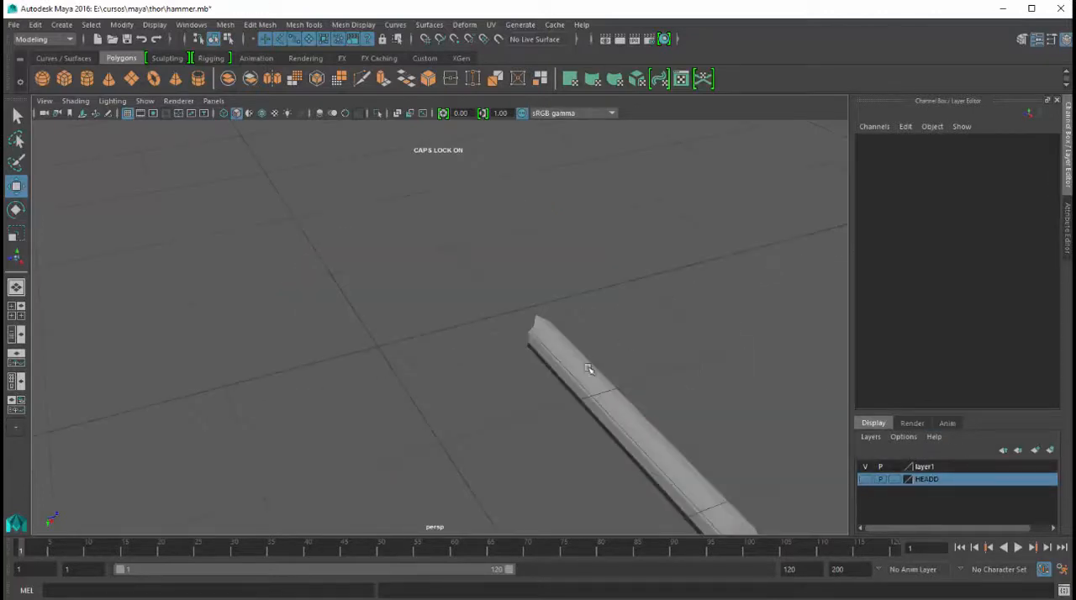
# Frame the handle cylinder and set it to edge selection in the enlarged front view
pyautogui.click(591, 371)
pyautogui.press('f')
pyautogui.scroll(-3, 503, 292)
pyautogui.scroll(-5, 502, 293)
pyautogui.press('f')
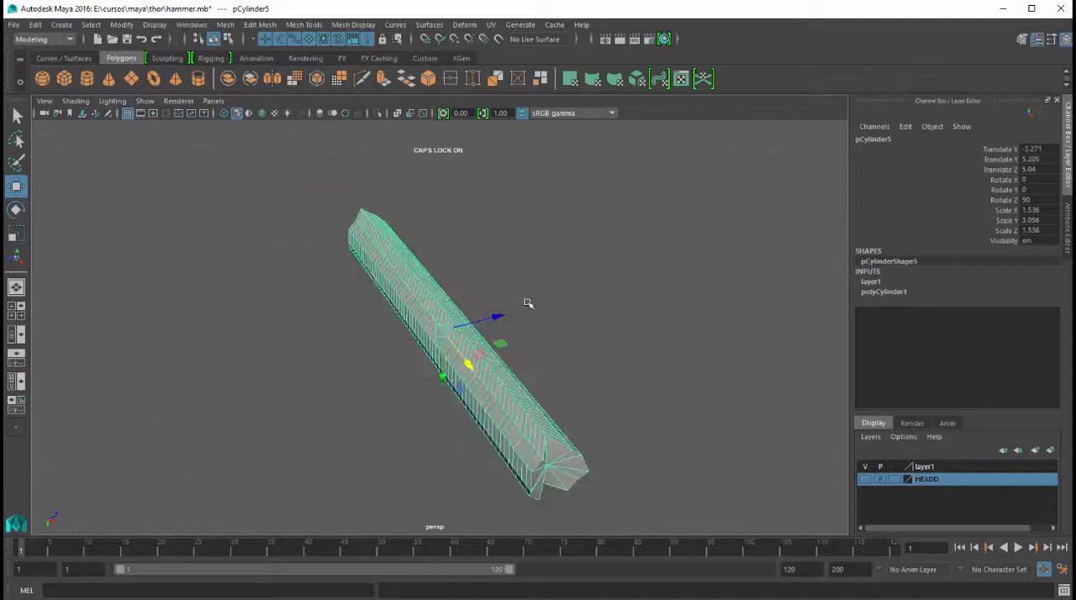
pyautogui.keyDown('alt'); pyautogui.moveTo(528, 303); pyautogui.dragTo(577, 217); pyautogui.keyUp('alt')
pyautogui.press('F10')
pyautogui.press('space')
pyautogui.press('space')
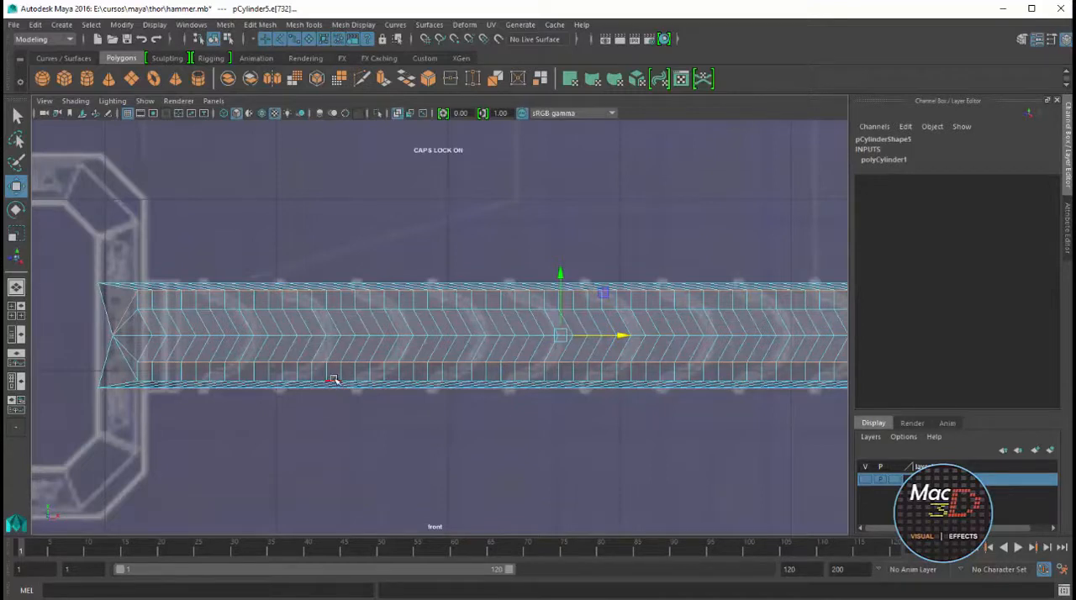
# Try to select the handle's outer lengthwise edge loops in the front view and move them along X toward the head
pyautogui.doubleClick(334, 291)
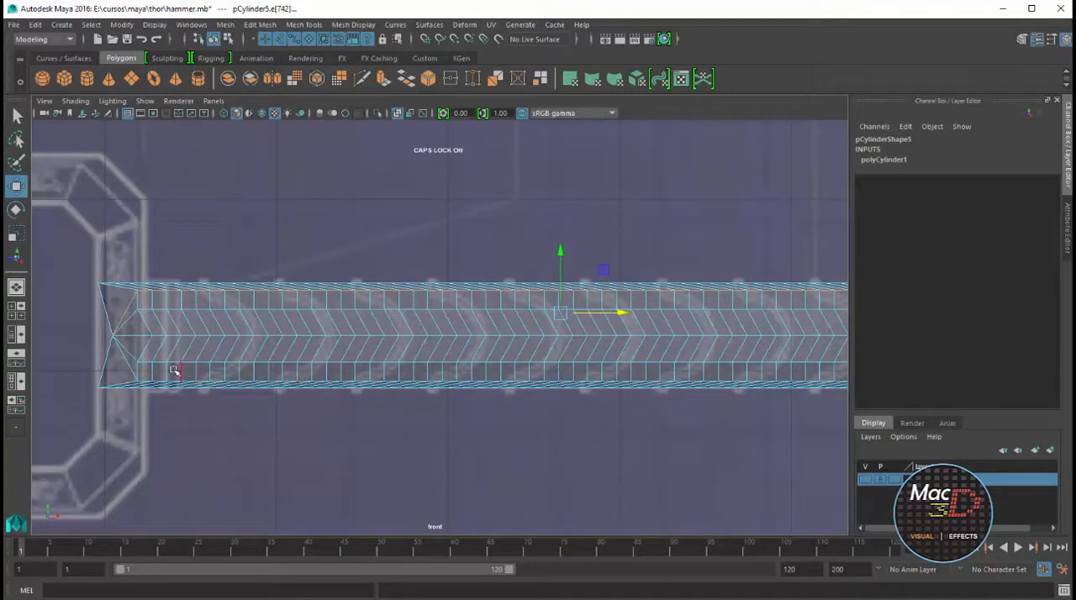
pyautogui.doubleClick(126, 364)
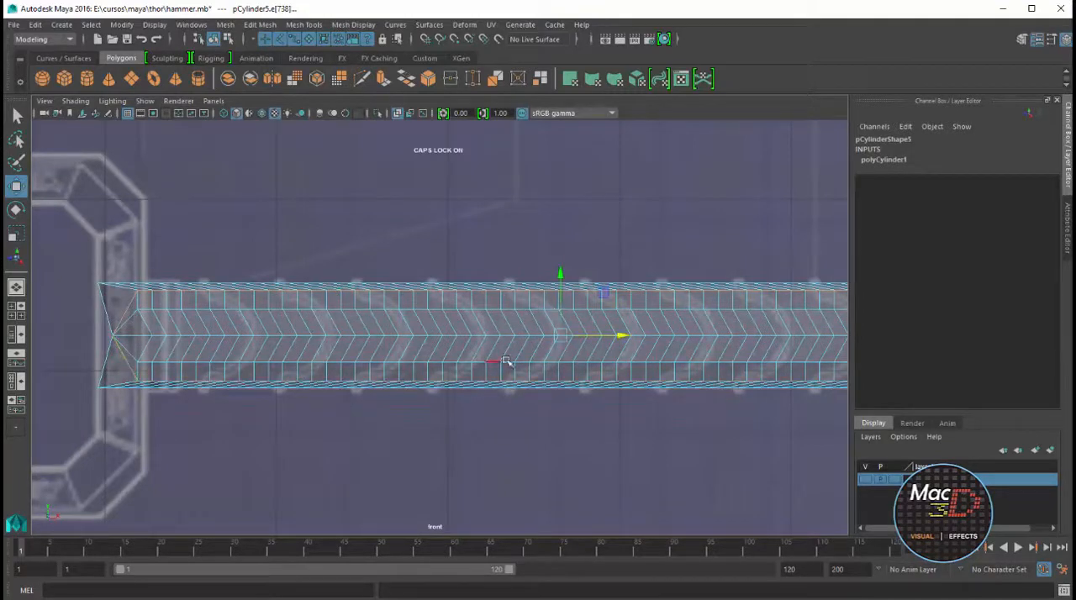
pyautogui.moveTo(622, 334); pyautogui.dragTo(602, 336)
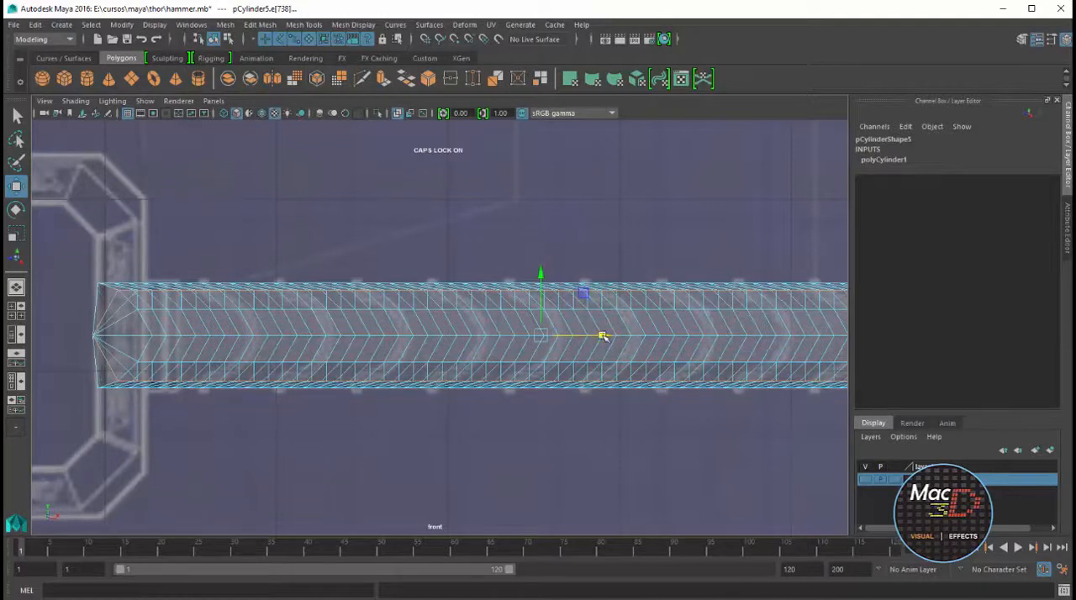
pyautogui.hotkey('ctrl', 'z')
# Select the next outer lengthwise edge loops of the handle and shift them along X toward the head, extending the chevron curve
pyautogui.press('space')
pyautogui.press('space')
pyautogui.keyDown('alt'); pyautogui.moveTo(492, 285); pyautogui.dragTo(500, 368); pyautogui.keyUp('alt')
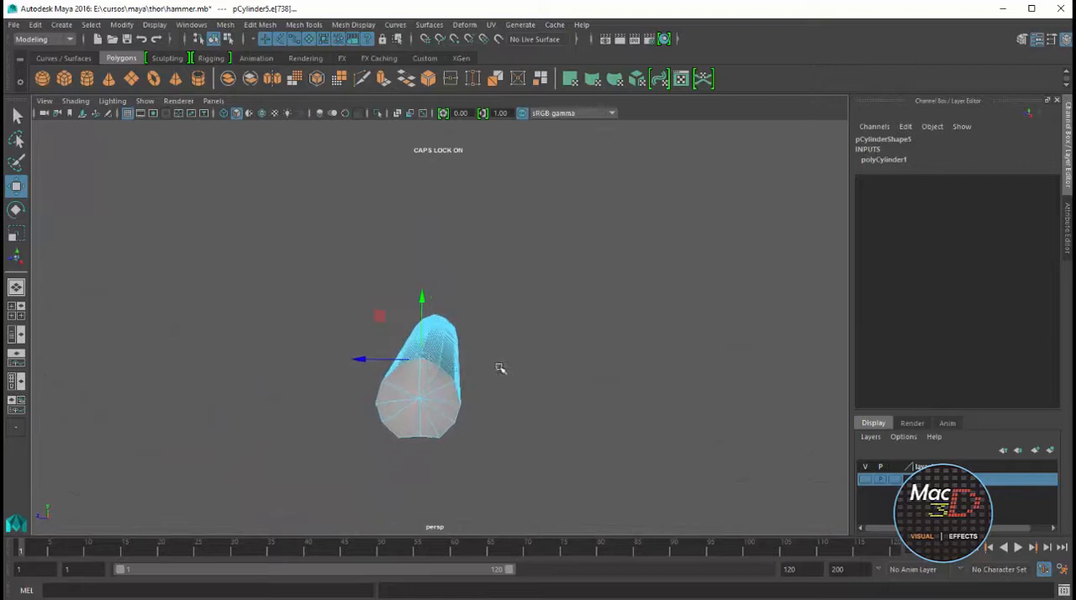
pyautogui.keyDown('alt'); pyautogui.moveTo(457, 421); pyautogui.dragTo(379, 241); pyautogui.keyUp('alt')
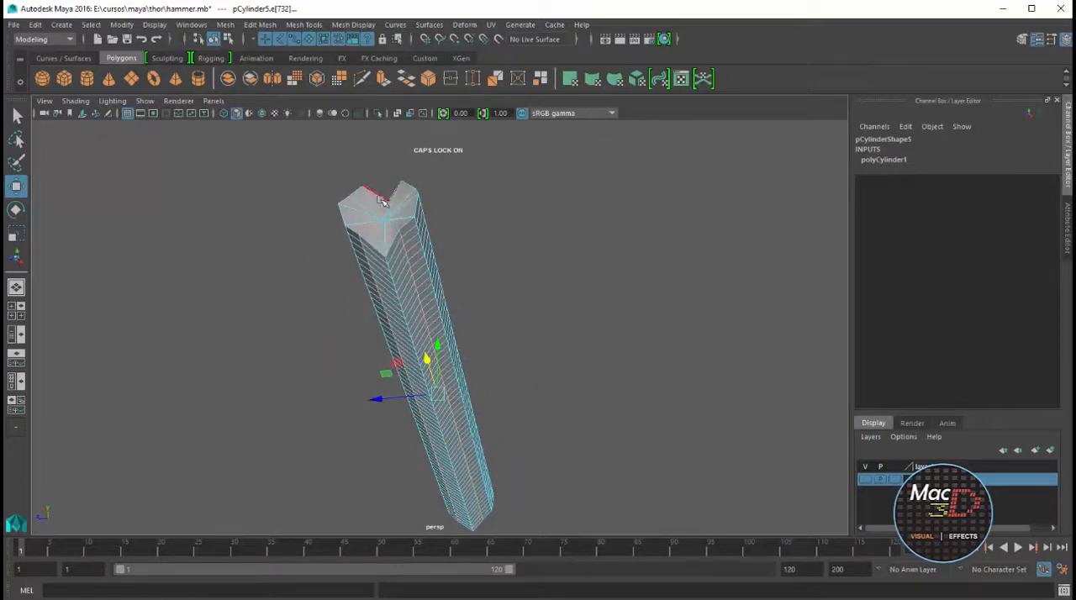
pyautogui.keyDown('alt'); pyautogui.moveTo(457, 291); pyautogui.dragTo(254, 433); pyautogui.keyUp('alt')
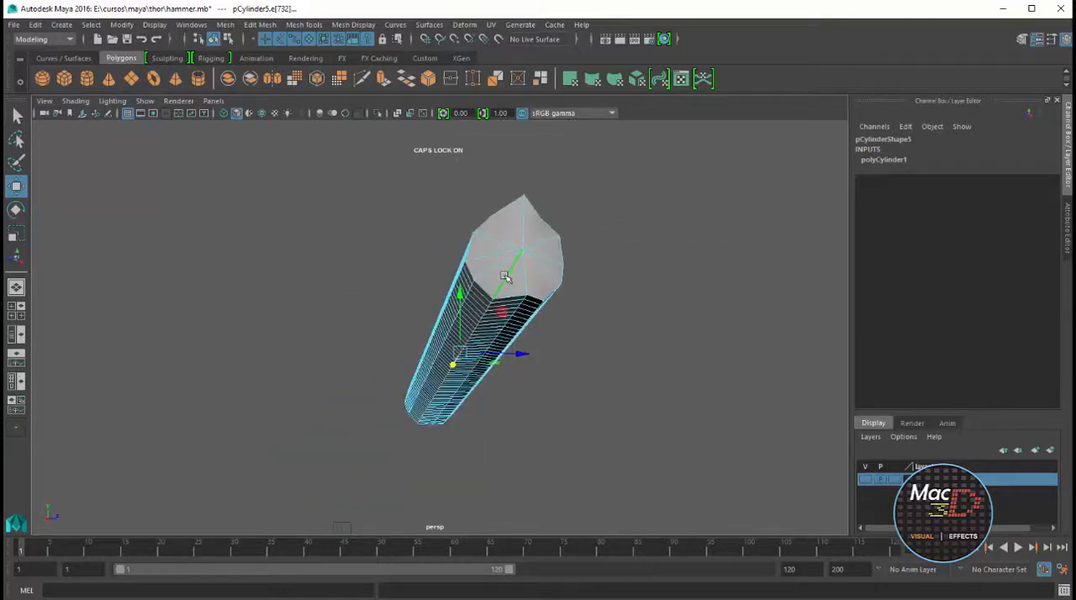
pyautogui.press('space')
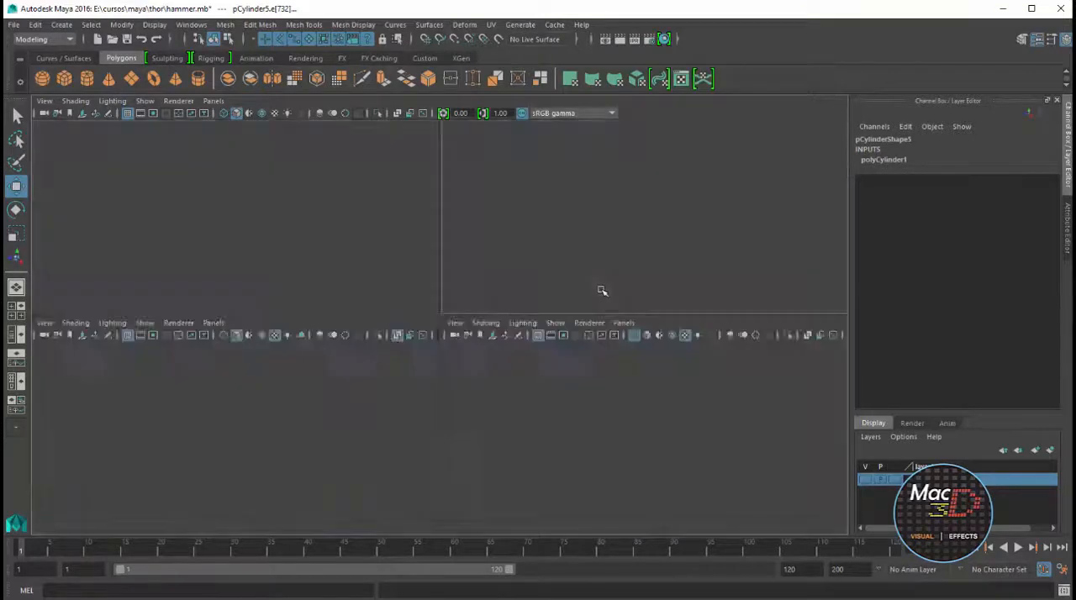
pyautogui.press('space')
pyautogui.moveTo(641, 338); pyautogui.dragTo(611, 341)
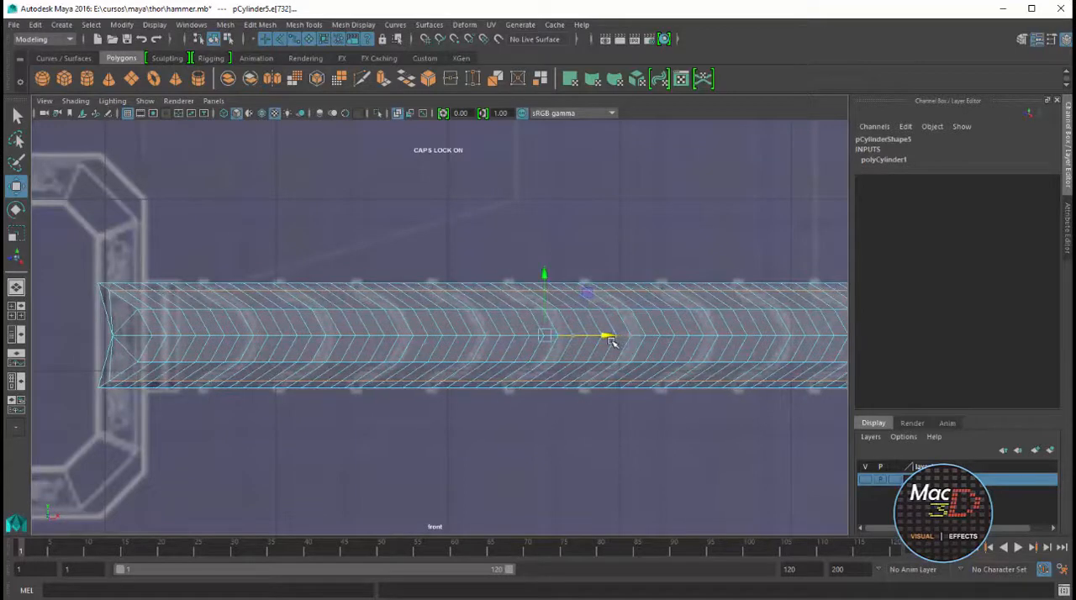
pyautogui.press('space')
pyautogui.press('space')
pyautogui.keyDown('alt'); pyautogui.moveTo(516, 277); pyautogui.dragTo(729, 137); pyautogui.keyUp('alt')
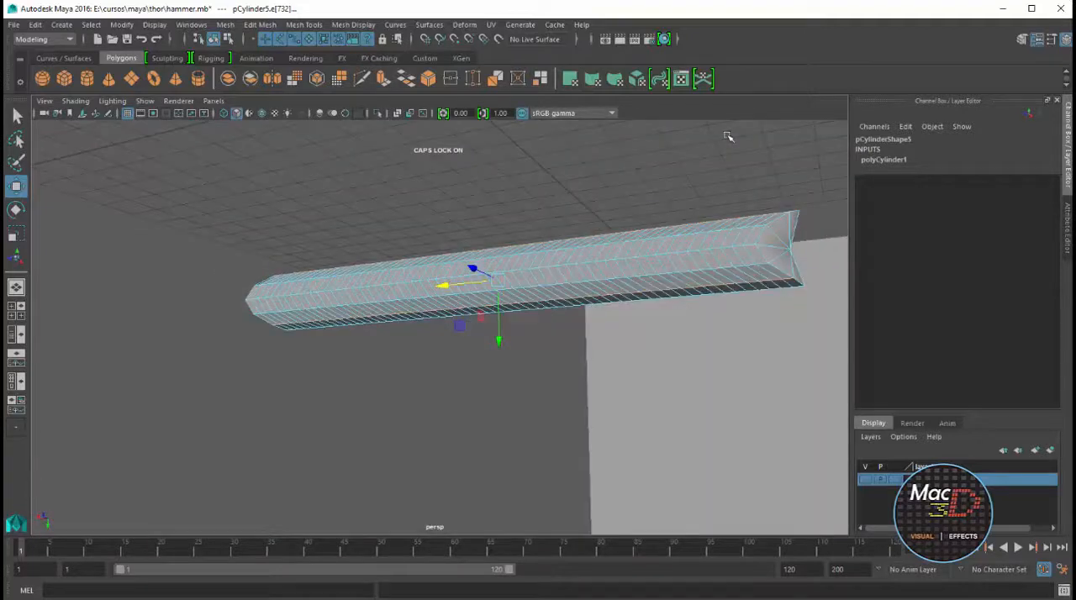
# Switch the handle to face selection and select the two curved face rings matching the blueprint wrap bands nearest the head
pyautogui.press('space')
pyautogui.press('space')
pyautogui.rightClick(251, 315)
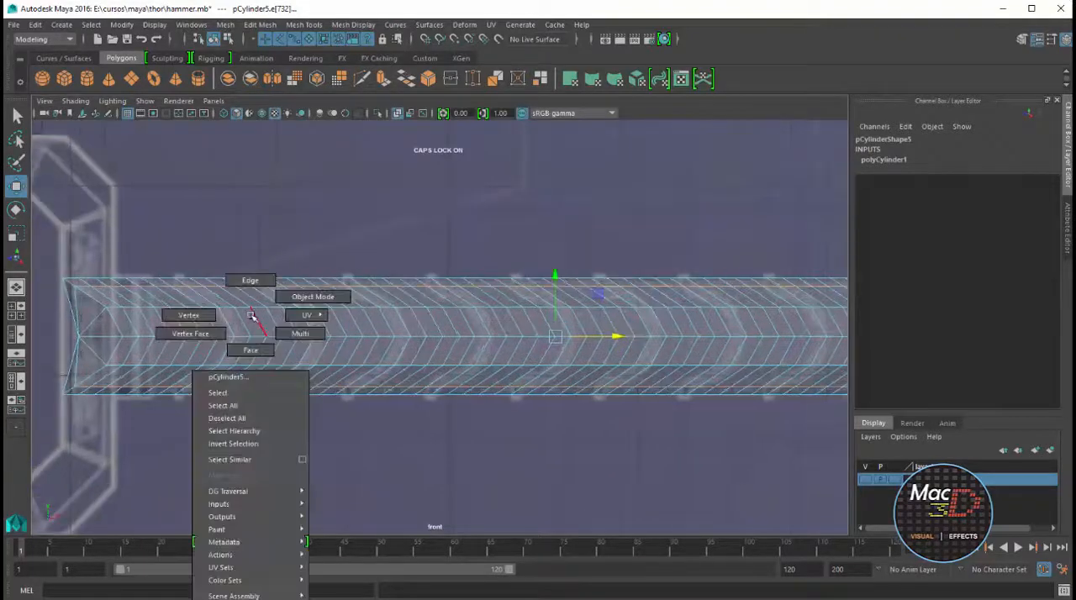
pyautogui.moveTo(251, 315); pyautogui.dragTo(252, 348, button='right')
pyautogui.click(231, 320)
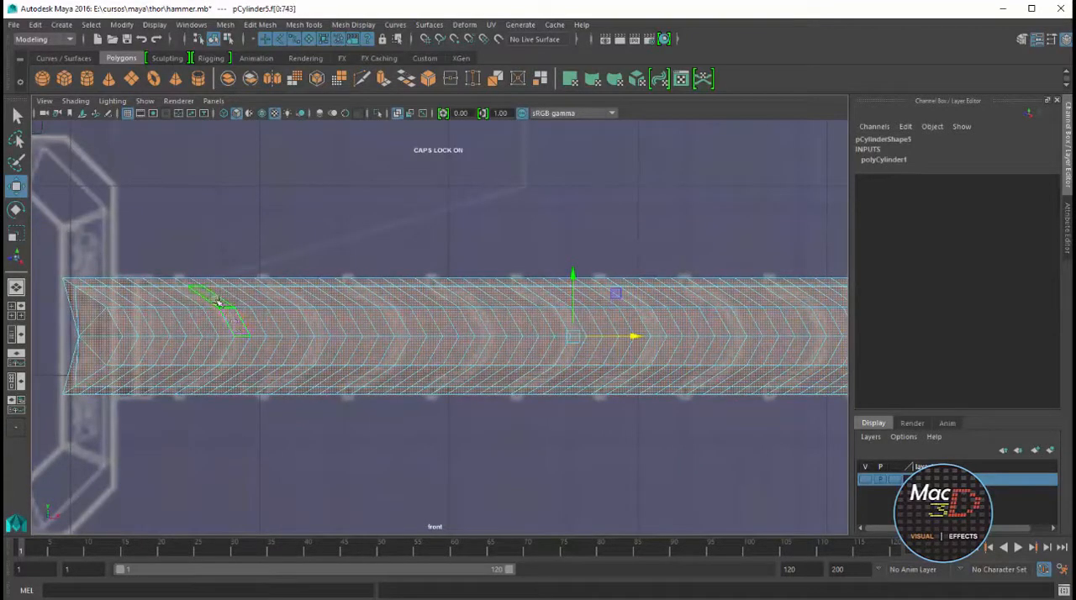
pyautogui.click(218, 302)
pyautogui.keyDown('shift'); pyautogui.click(233, 319); pyautogui.keyUp('shift')
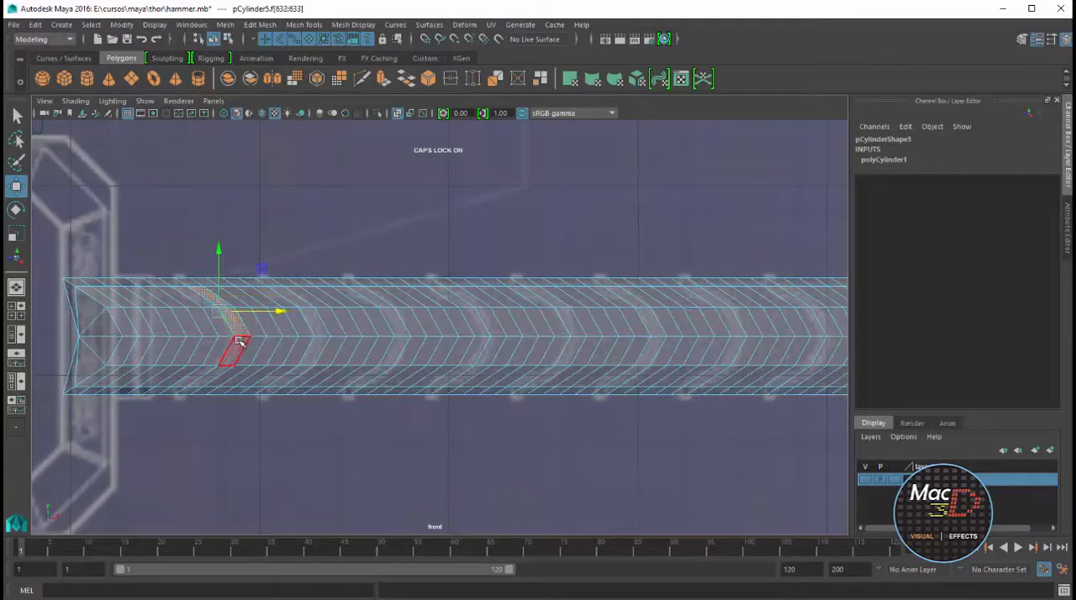
pyautogui.keyDown('shift'); pyautogui.doubleClick(239, 343); pyautogui.keyUp('shift')
pyautogui.keyDown('shift'); pyautogui.doubleClick(316, 346); pyautogui.keyUp('shift')
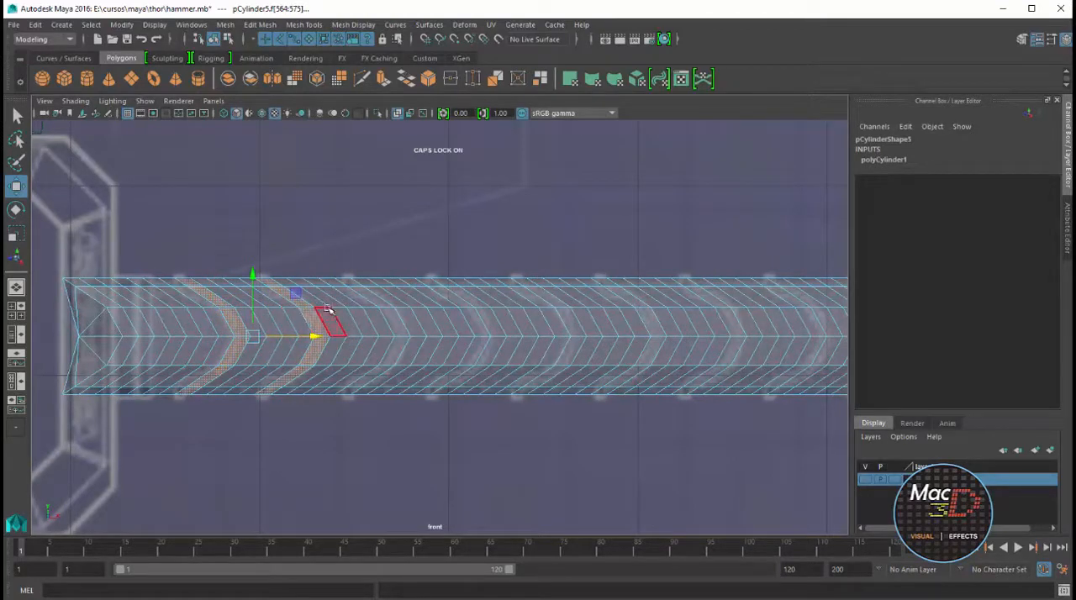
# Add the third curved face ring along the handle to the selection, matching the next wrap band on the blueprint
pyautogui.keyDown('shift'); pyautogui.doubleClick(394, 320); pyautogui.keyUp('shift')
pyautogui.hotkey('ctrl', 'z')
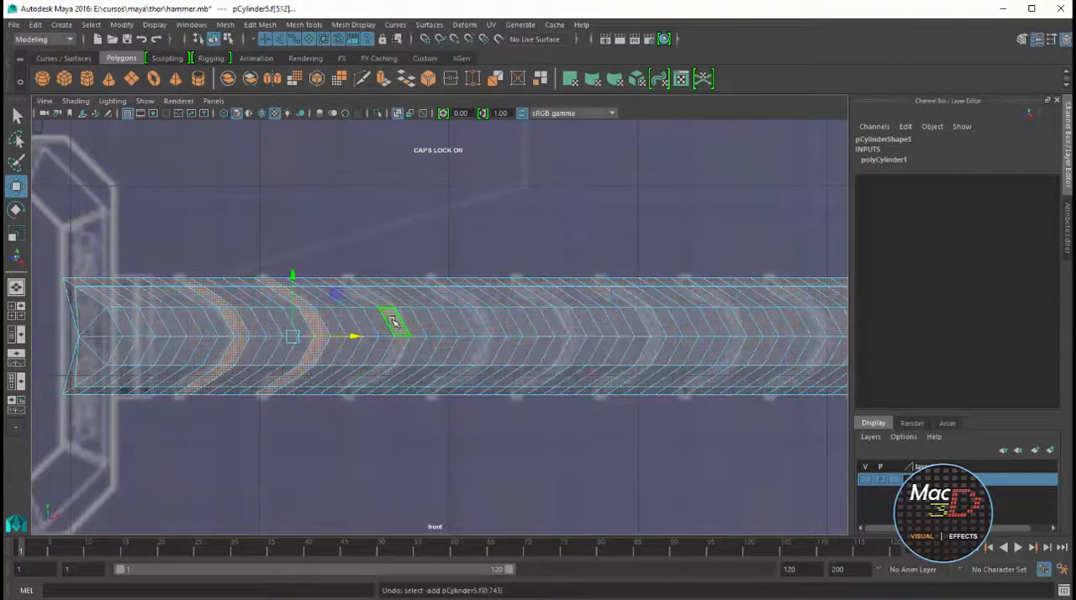
pyautogui.keyDown('shift'); pyautogui.doubleClick(383, 305); pyautogui.keyUp('shift')
pyautogui.hotkey('ctrl', 'z')
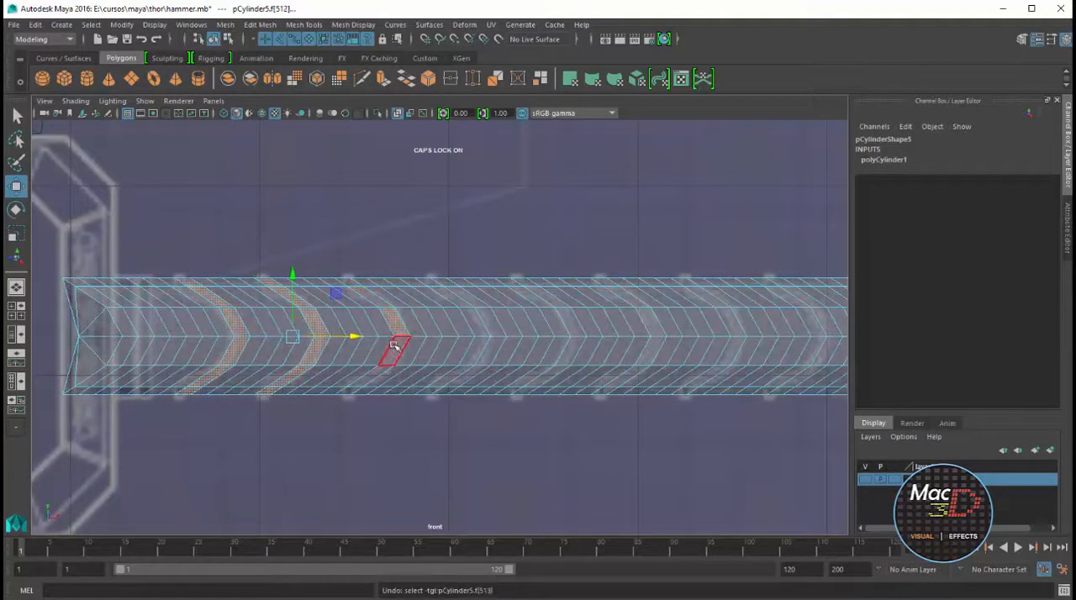
pyautogui.keyDown('shift'); pyautogui.doubleClick(391, 353); pyautogui.keyUp('shift')
pyautogui.hotkey('ctrl', 'z')
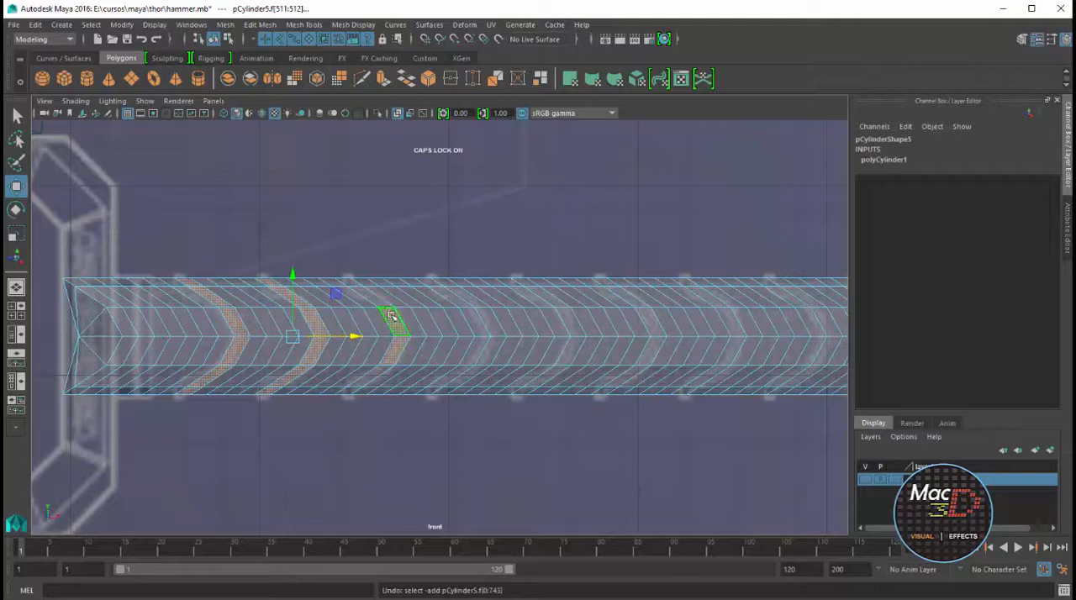
pyautogui.keyDown('ctrl'); pyautogui.click(394, 318); pyautogui.keyUp('ctrl')
pyautogui.keyDown('ctrl'); pyautogui.click(396, 342); pyautogui.keyUp('ctrl')
pyautogui.keyDown('shift'); pyautogui.doubleClick(378, 302); pyautogui.keyUp('shift')
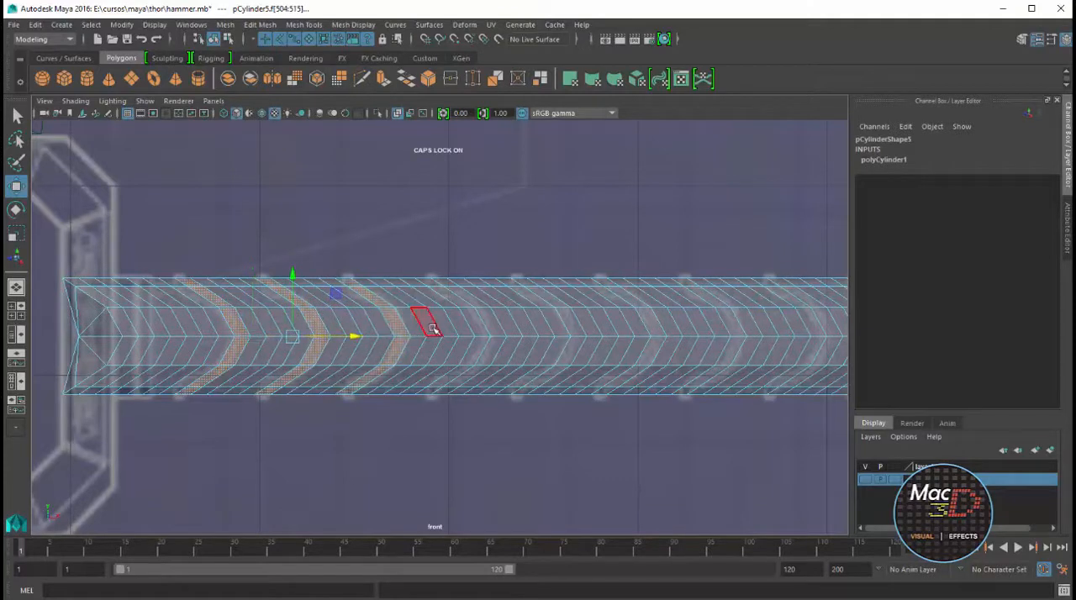
# Add the fourth through seventh curved face rings along the handle to the selection, following the blueprint's wrap bands
pyautogui.keyDown('shift'); pyautogui.doubleClick(473, 318); pyautogui.keyUp('shift')
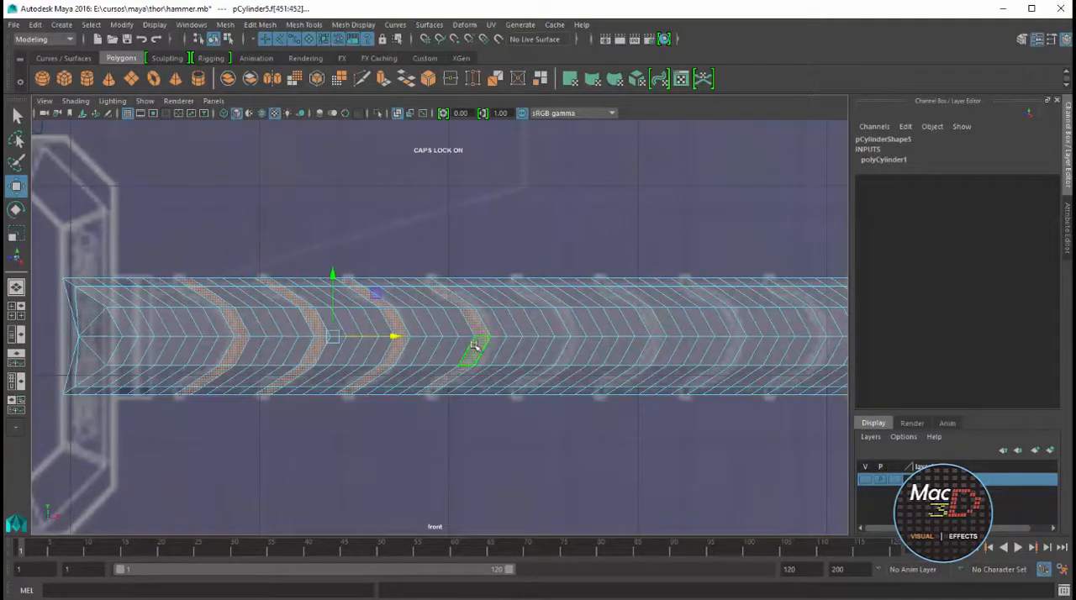
pyautogui.keyDown('shift'); pyautogui.click(556, 323); pyautogui.keyUp('shift')
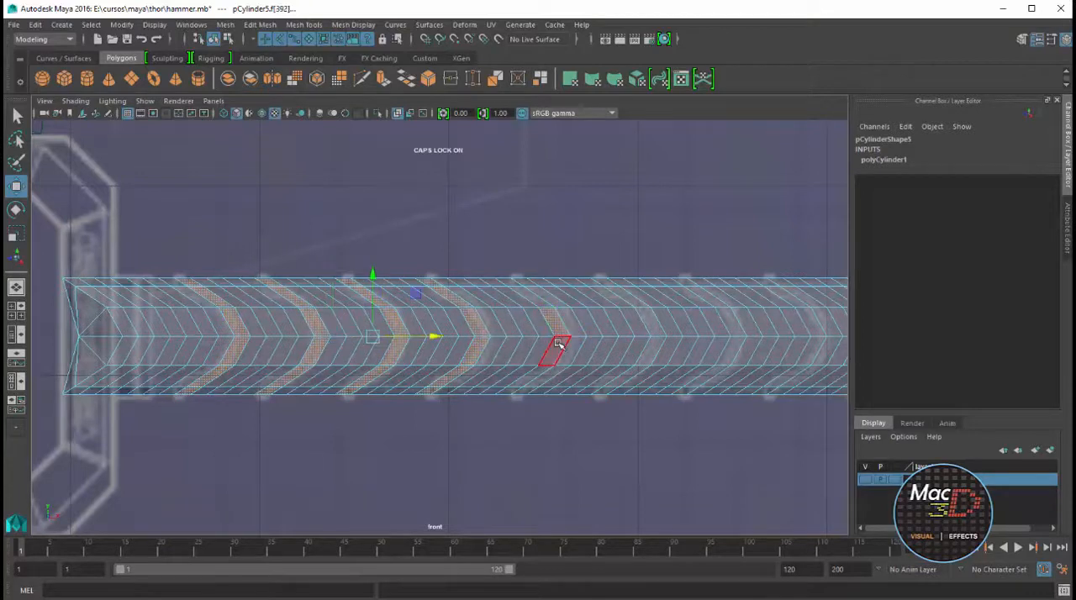
pyautogui.keyDown('shift'); pyautogui.doubleClick(561, 346); pyautogui.keyUp('shift')
pyautogui.keyDown('alt'); pyautogui.moveTo(598, 348); pyautogui.dragTo(474, 380, button='middle'); pyautogui.keyUp('alt')
pyautogui.keyDown('shift'); pyautogui.doubleClick(550, 351); pyautogui.keyUp('shift')
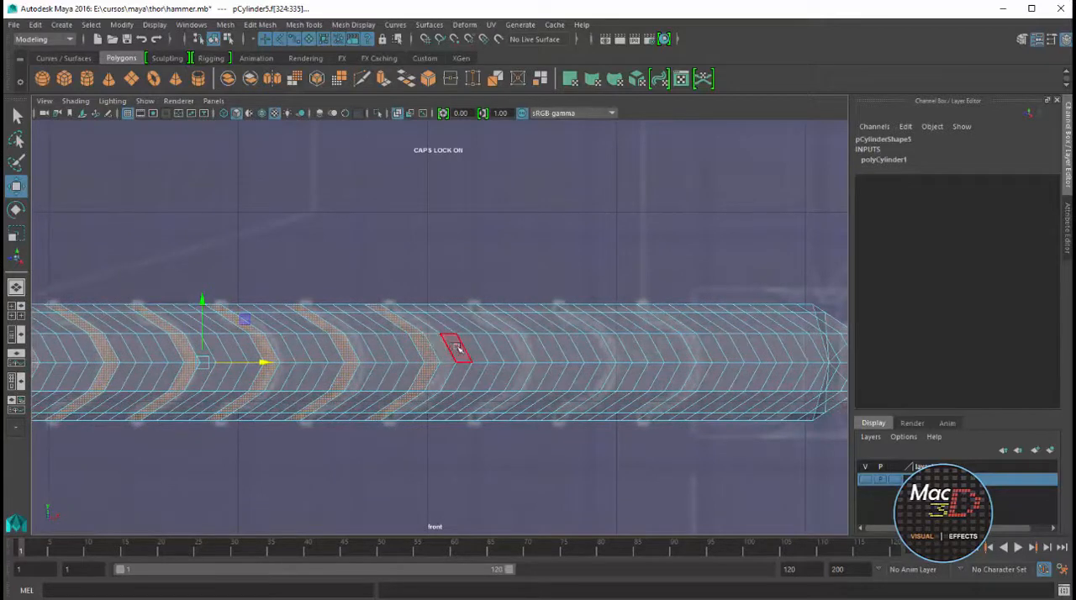
pyautogui.keyDown('shift'); pyautogui.doubleClick(503, 348); pyautogui.keyUp('shift')
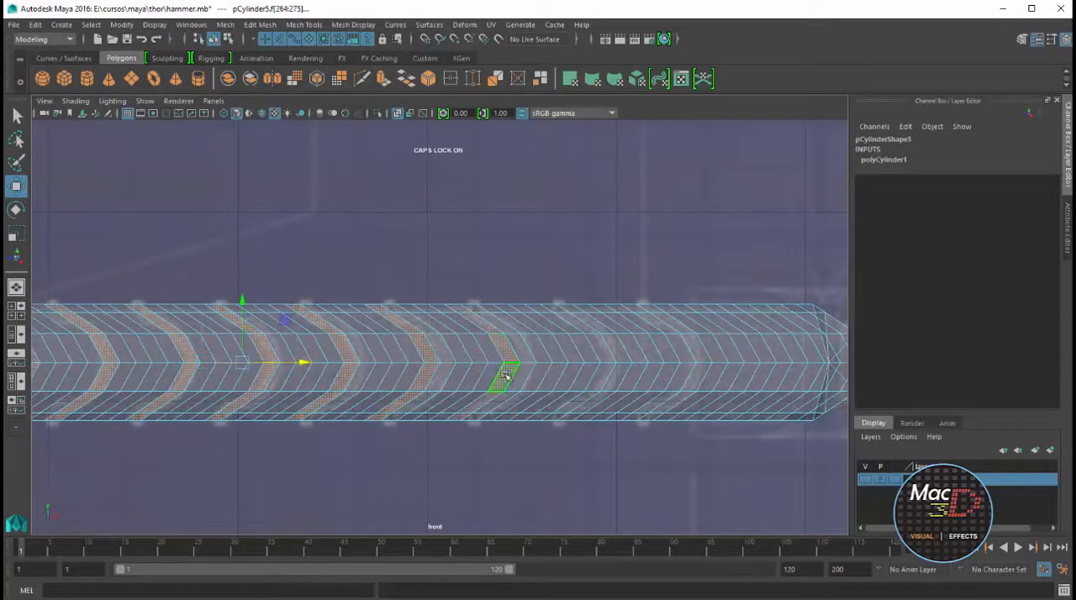
pyautogui.keyDown('shift'); pyautogui.doubleClick(581, 350); pyautogui.keyUp('shift')
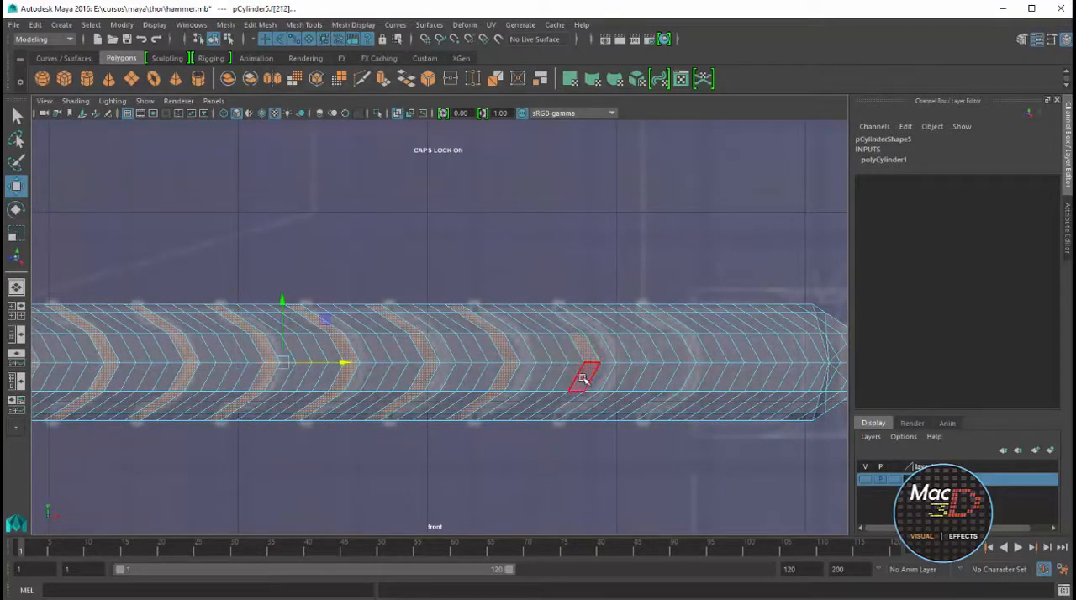
# Add the eighth curved face ring, at the last wrap band near the handle's far end, to the selection
pyautogui.keyDown('shift'); pyautogui.click(667, 351); pyautogui.keyUp('shift')
pyautogui.keyDown('shift'); pyautogui.click(670, 370); pyautogui.keyUp('shift')
pyautogui.keyDown('shift'); pyautogui.click(670, 371); pyautogui.keyUp('shift')
pyautogui.keyDown('shift'); pyautogui.doubleClick(664, 379); pyautogui.keyUp('shift')
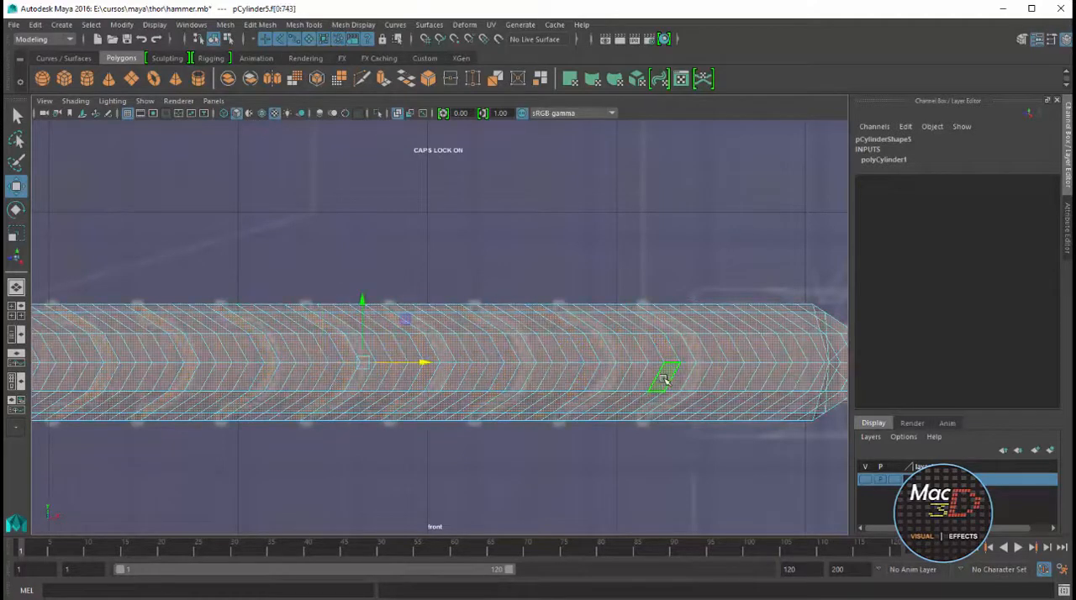
pyautogui.hotkey('ctrl', 'z')
pyautogui.keyDown('shift'); pyautogui.click(663, 343); pyautogui.keyUp('shift')
pyautogui.keyDown('shift'); pyautogui.click(664, 375); pyautogui.keyUp('shift')
pyautogui.keyDown('shift'); pyautogui.click(665, 351); pyautogui.keyUp('shift')
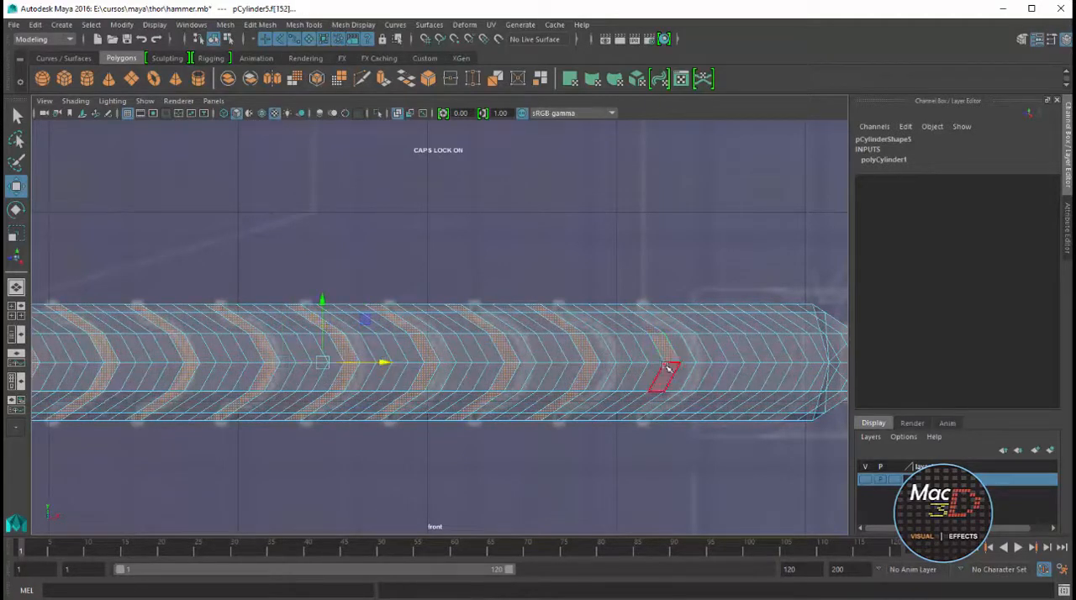
pyautogui.keyDown('shift'); pyautogui.doubleClick(668, 372); pyautogui.keyUp('shift')
pyautogui.scroll(-4, 666, 372)
pyautogui.scroll(-3, 405, 324)
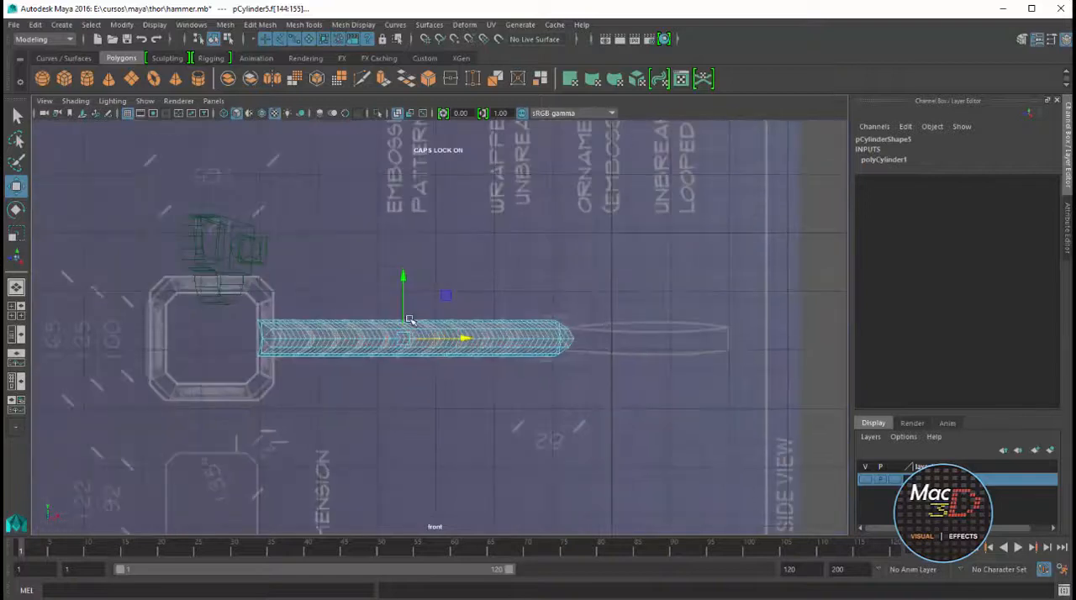
# Extrude the selected wrap-band face rings slightly outward, with a local Z translation of about 0.015
pyautogui.scroll(4, 408, 316)
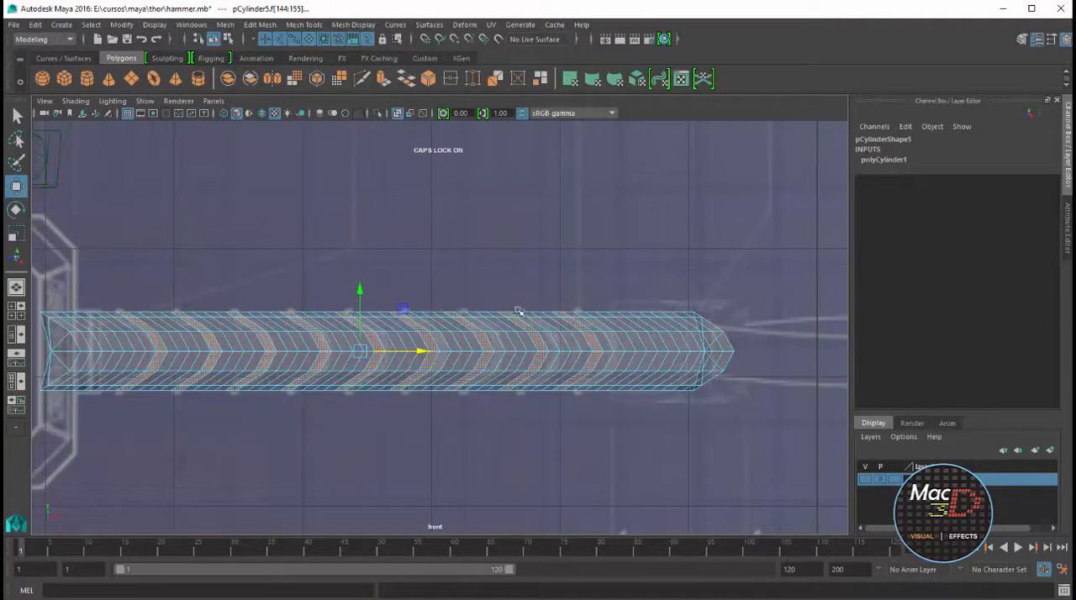
pyautogui.press('space')
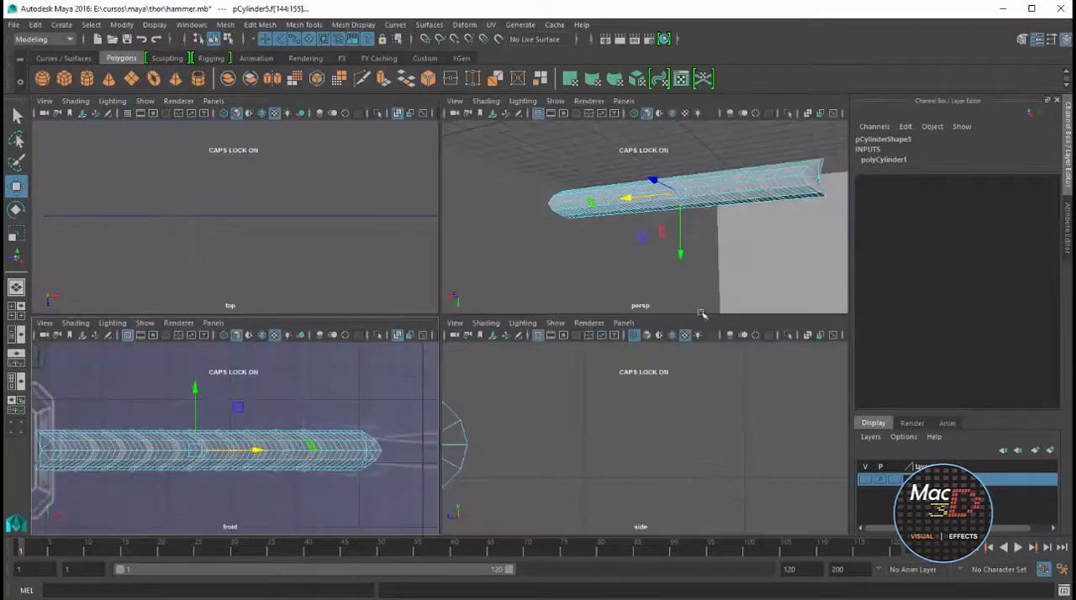
pyautogui.press('space')
pyautogui.moveTo(586, 257)
pyautogui.keyDown('alt'); pyautogui.mouseDown()
pyautogui.moveTo(644, 264)
pyautogui.moveTo(586, 267)
pyautogui.mouseUp(); pyautogui.keyUp('alt')
pyautogui.scroll(2, 586, 268)
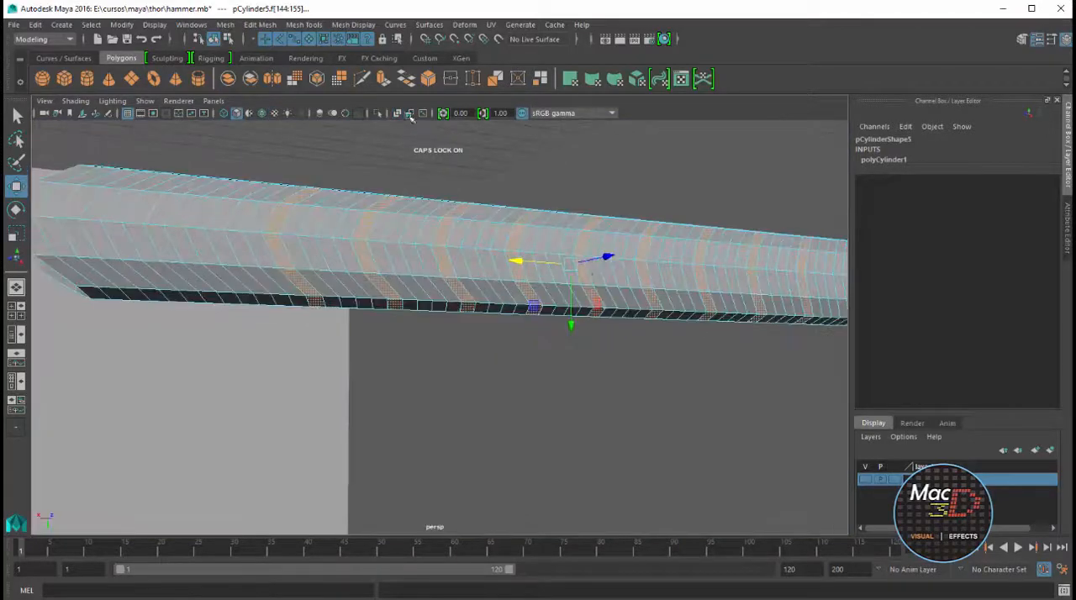
pyautogui.hotkey('ctrl', 'e')
pyautogui.moveTo(673, 349); pyautogui.dragTo(675, 344)
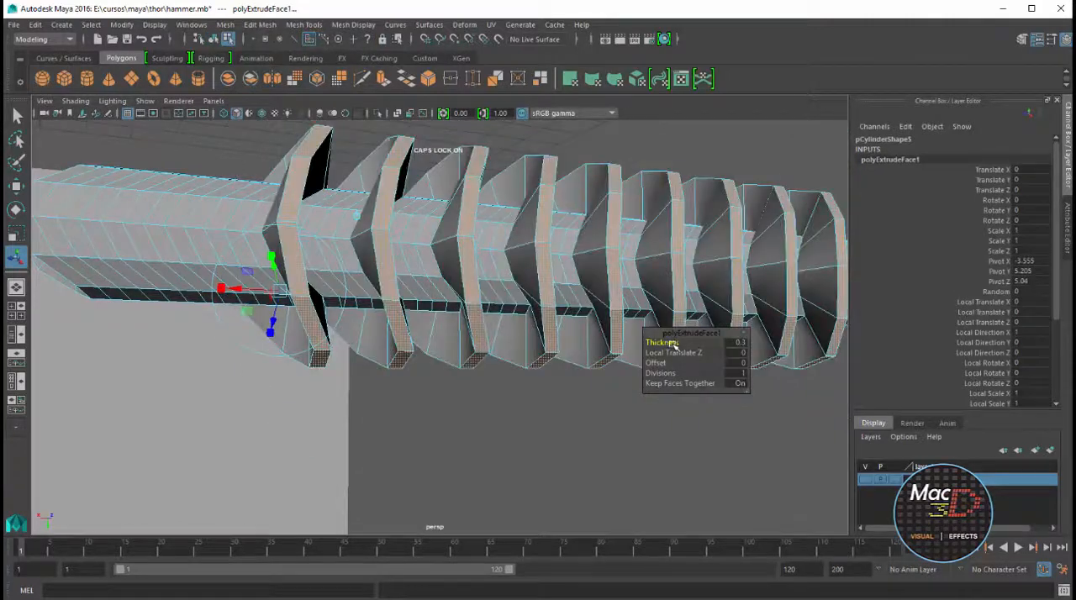
pyautogui.hotkey('ctrl', 'z')
pyautogui.moveTo(271, 325); pyautogui.dragTo(274, 329)
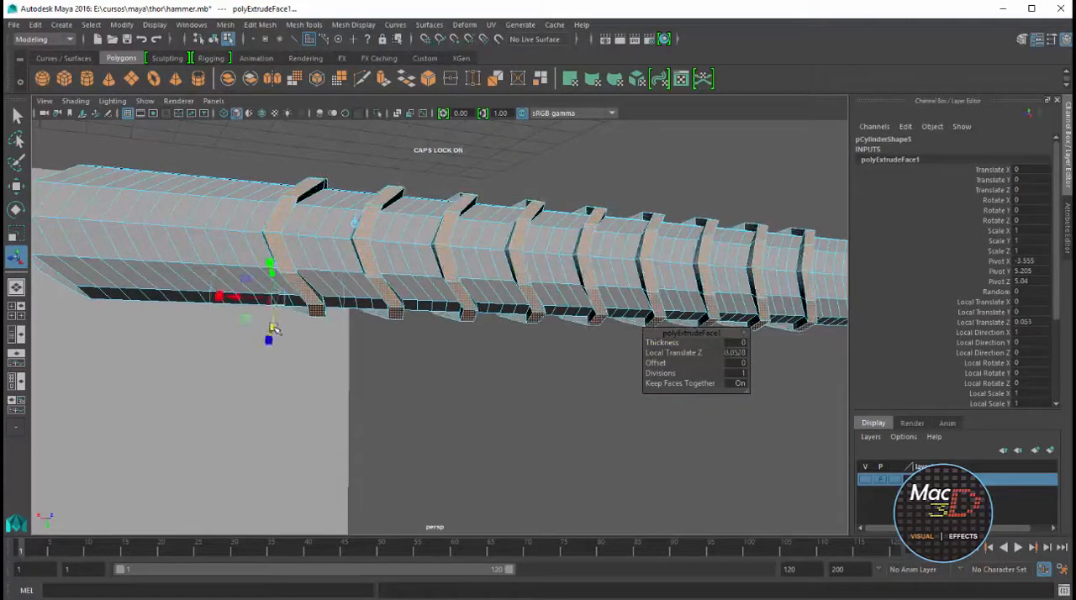
pyautogui.keyDown('alt'); pyautogui.moveTo(359, 306); pyautogui.dragTo(227, 394); pyautogui.keyUp('alt')
# Set the wrap-band extrusion to 2 divisions with an offset of 0.002
pyautogui.moveTo(672, 377); pyautogui.dragTo(667, 368)
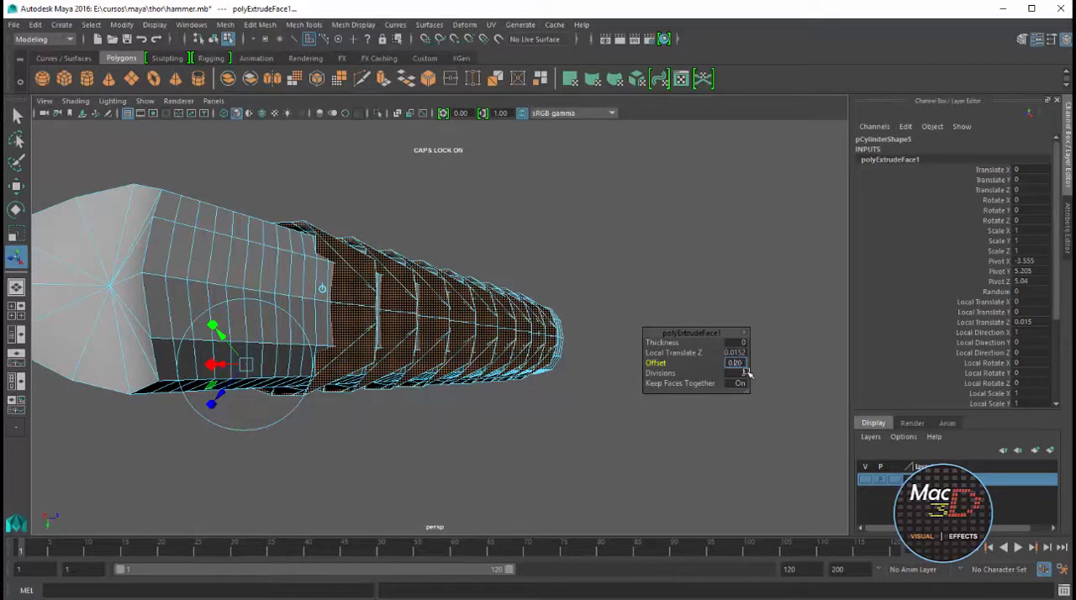
pyautogui.press('Return')
pyautogui.keyDown('alt'); pyautogui.moveTo(330, 281); pyautogui.dragTo(276, 269); pyautogui.keyUp('alt')
pyautogui.scroll(3, 270, 276)
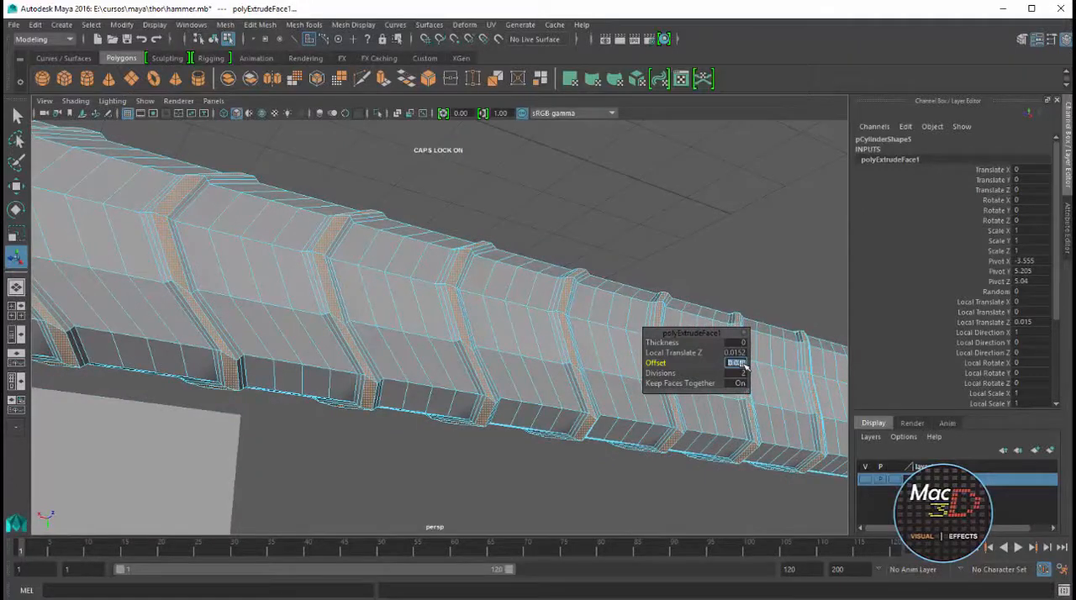
pyautogui.write('0.002')
pyautogui.press('Return')
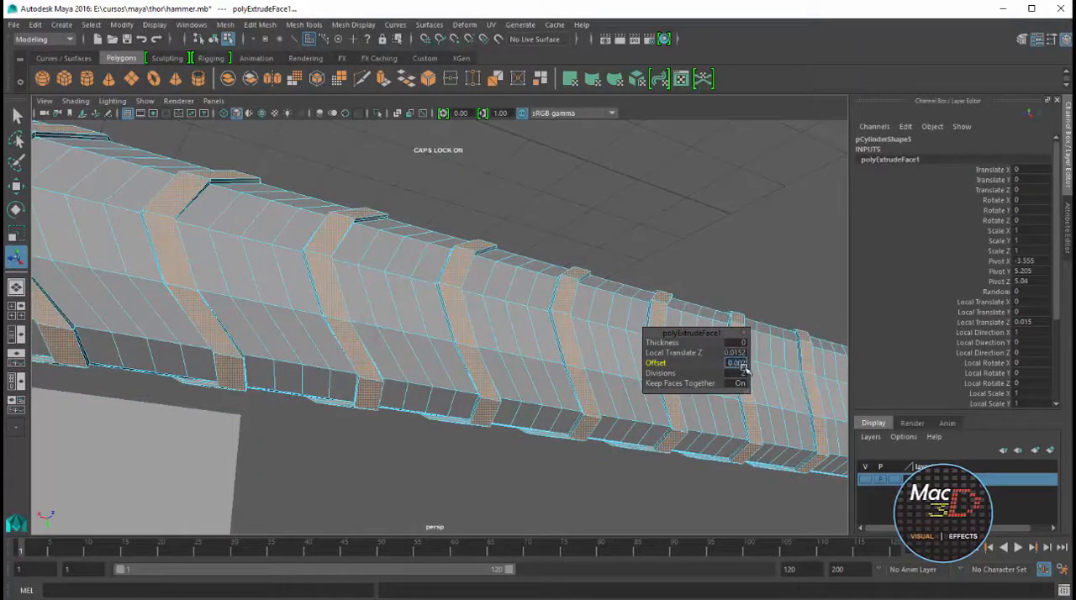
pyautogui.press('Return')
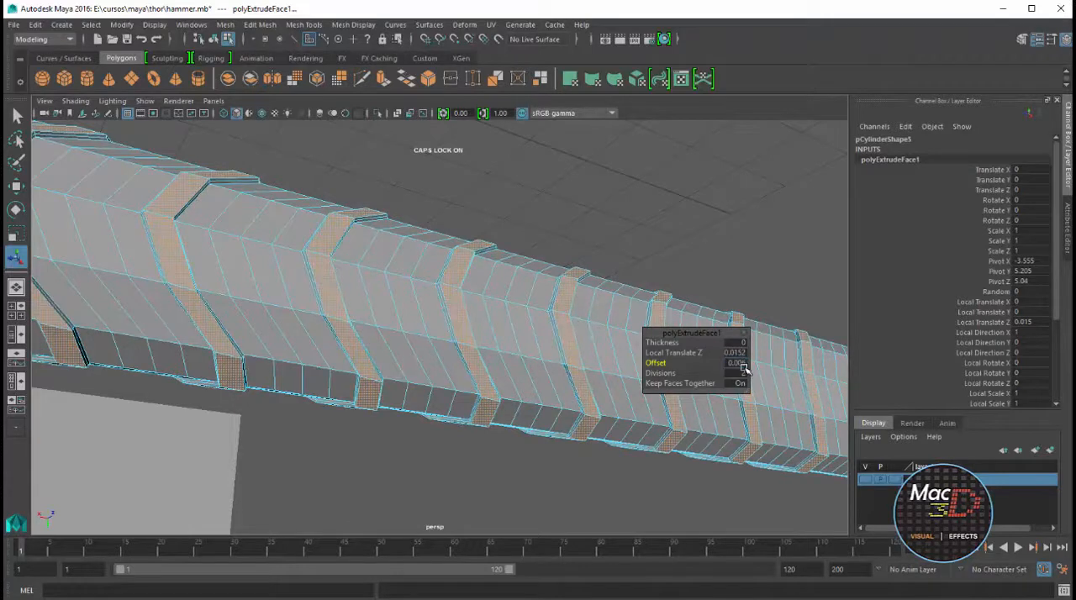
# Try smoothing the handle mesh to check its raised wrap bands, and undo the smoothing
pyautogui.scroll(-6, 607, 326)
pyautogui.moveTo(476, 342); pyautogui.dragTo(522, 332, button='right')
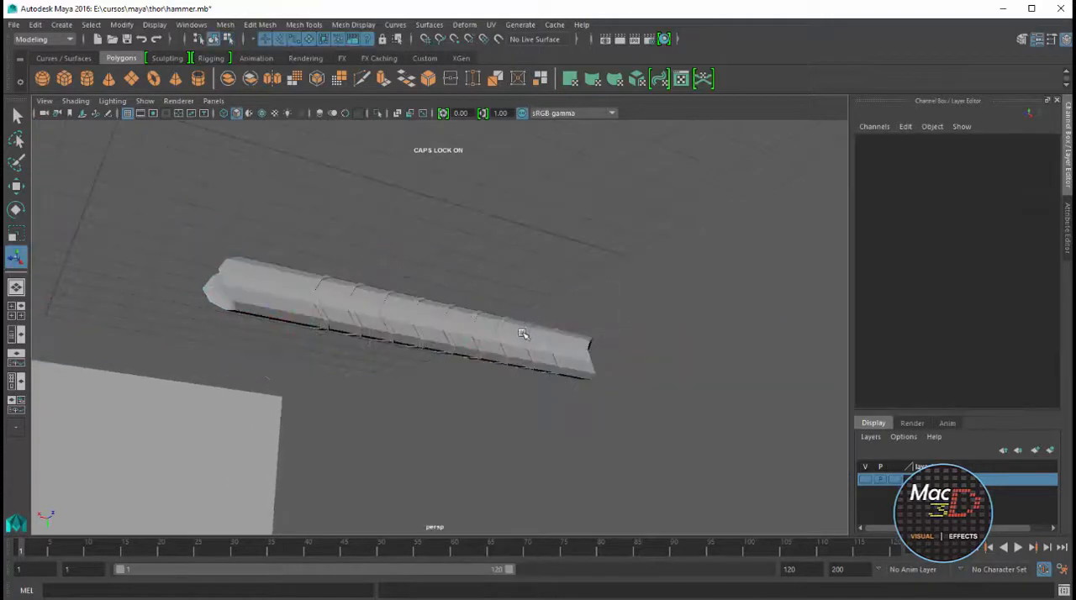
pyautogui.click(523, 333)
pyautogui.click(295, 79)
pyautogui.click(619, 313)
pyautogui.keyDown('alt'); pyautogui.moveTo(619, 313); pyautogui.dragTo(538, 483); pyautogui.keyUp('alt')
pyautogui.scroll(8, 531, 341)
pyautogui.keyDown('alt'); pyautogui.moveTo(530, 341); pyautogui.dragTo(505, 312); pyautogui.keyUp('alt')
pyautogui.scroll(-6, 446, 411)
pyautogui.hotkey('ctrl', 'z')
pyautogui.hotkey('ctrl', 'z')
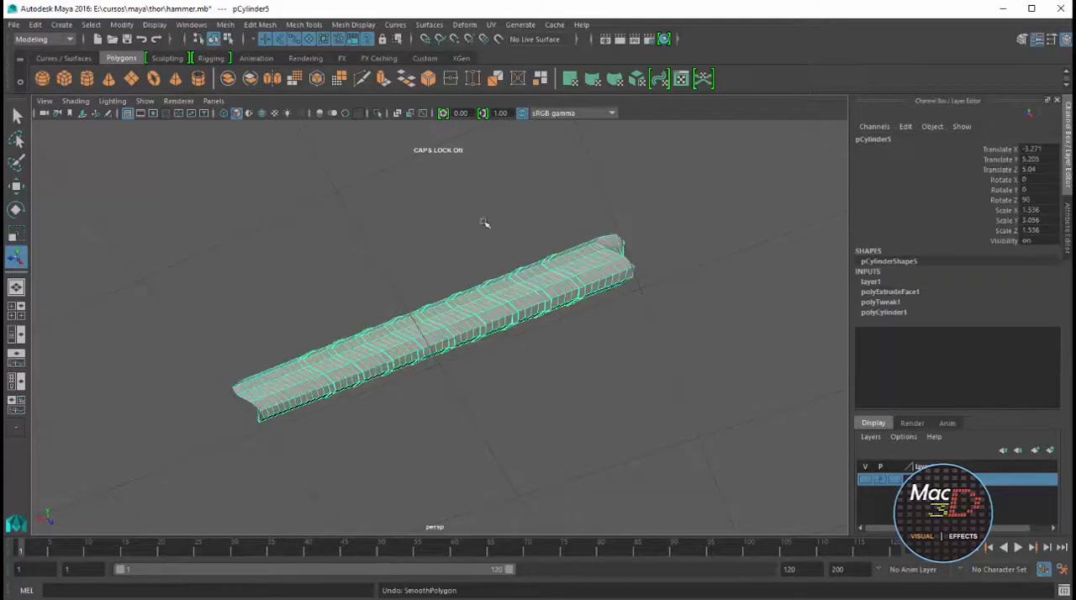
# Save the hammer scene and delete the handle's construction history
pyautogui.hotkey('ctrl', 's')
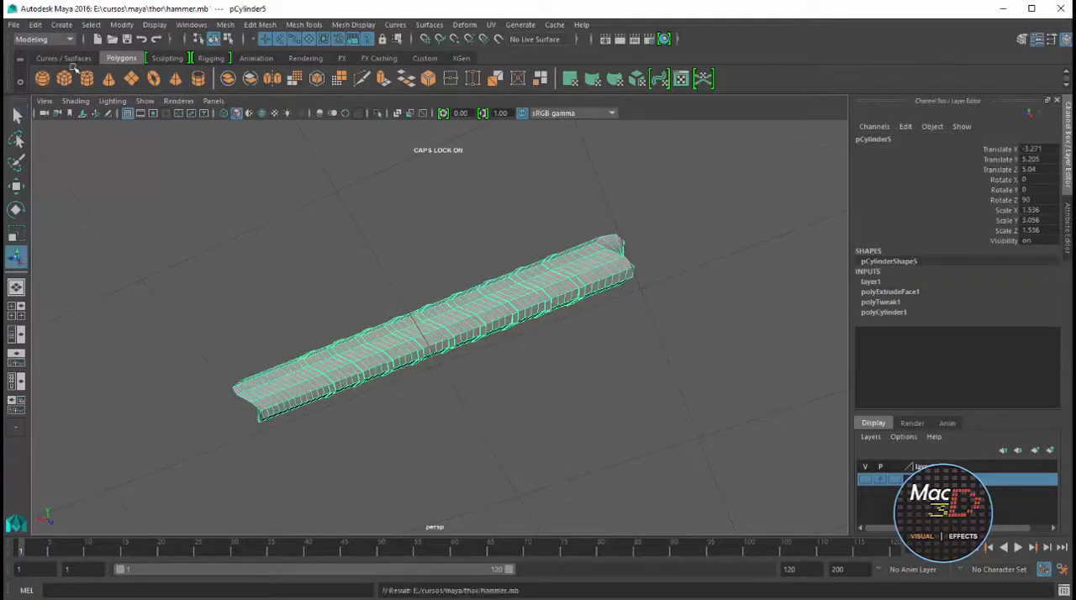
pyautogui.click(36, 24)
pyautogui.moveTo(80, 187)
pyautogui.click(236, 198)
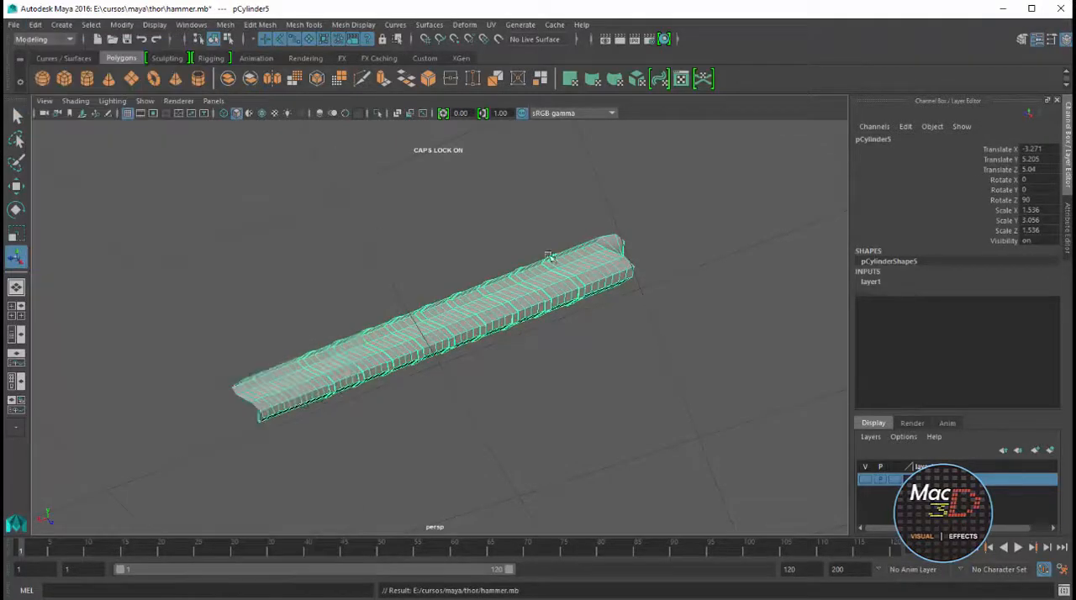
# Show the hammer head's layer again and duplicate the round emblem disc on the head's side
pyautogui.keyDown('alt'); pyautogui.moveTo(606, 285); pyautogui.dragTo(565, 370); pyautogui.keyUp('alt')
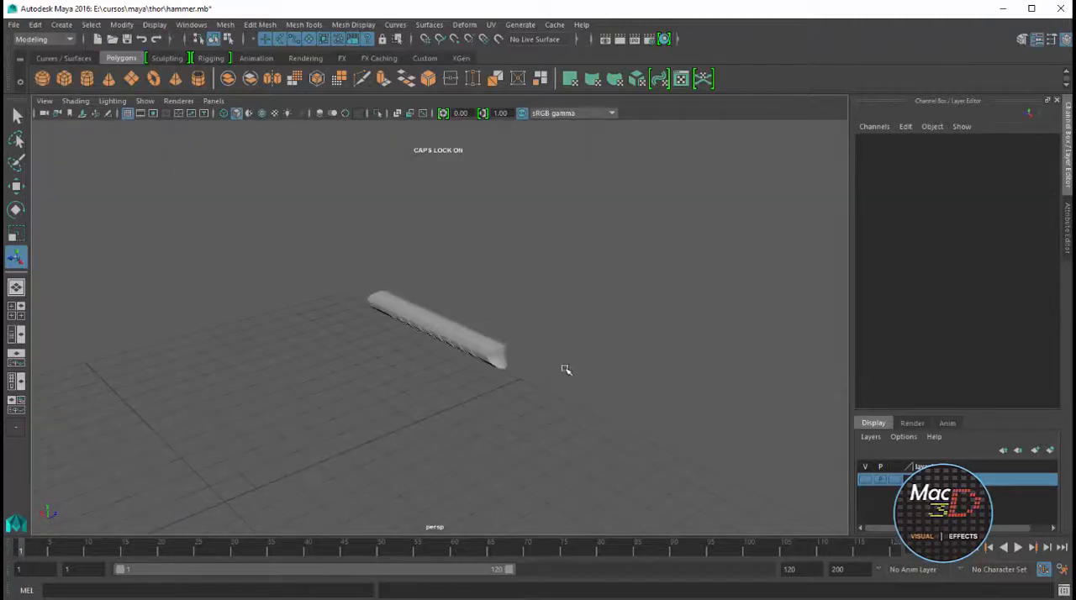
pyautogui.click(865, 479)
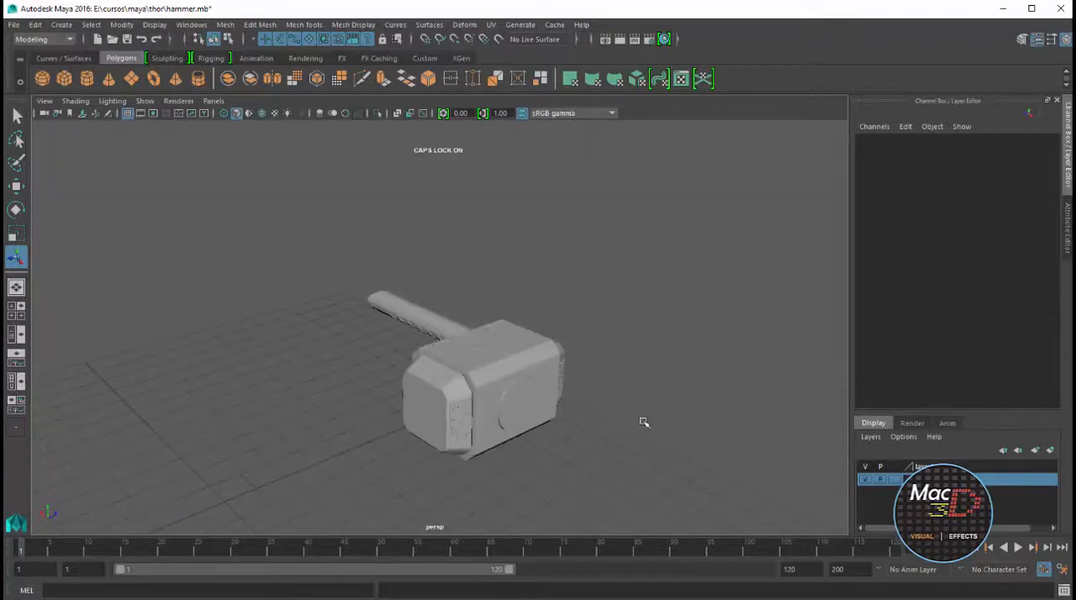
pyautogui.press('space')
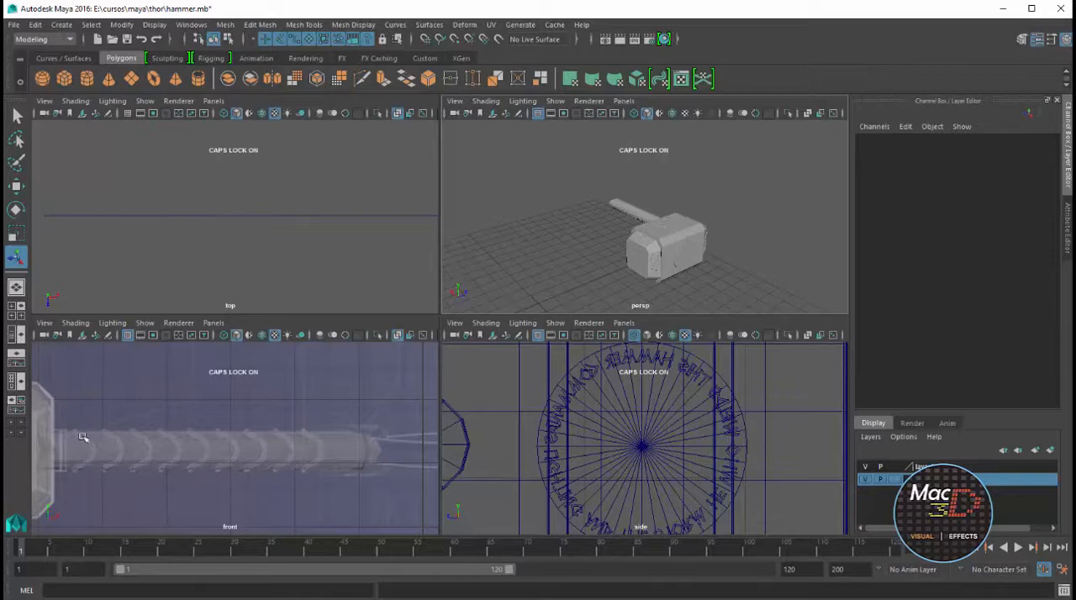
pyautogui.press('q')
pyautogui.click(680, 255)
pyautogui.scroll(6, 679, 253)
pyautogui.keyDown('alt'); pyautogui.moveTo(680, 252); pyautogui.dragTo(660, 238); pyautogui.keyUp('alt')
pyautogui.click(661, 285)
pyautogui.scroll(-8, 660, 285)
pyautogui.click(691, 287)
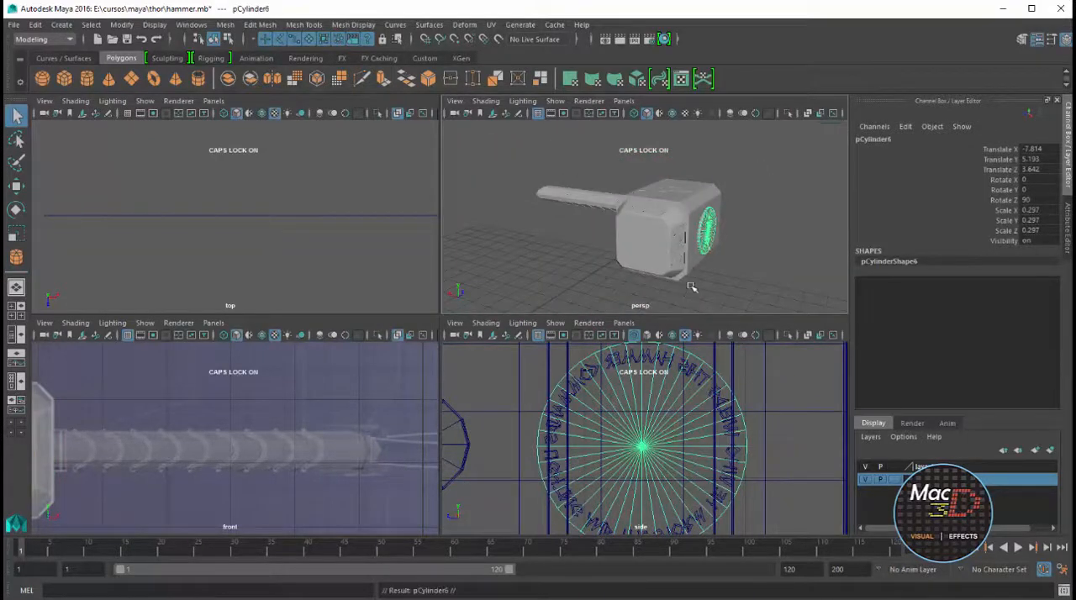
# Move the duplicated disc along X to about -5.684, where the handle meets the head
pyautogui.press('w')
pyautogui.moveTo(658, 223); pyautogui.dragTo(616, 224)
pyautogui.press('f')
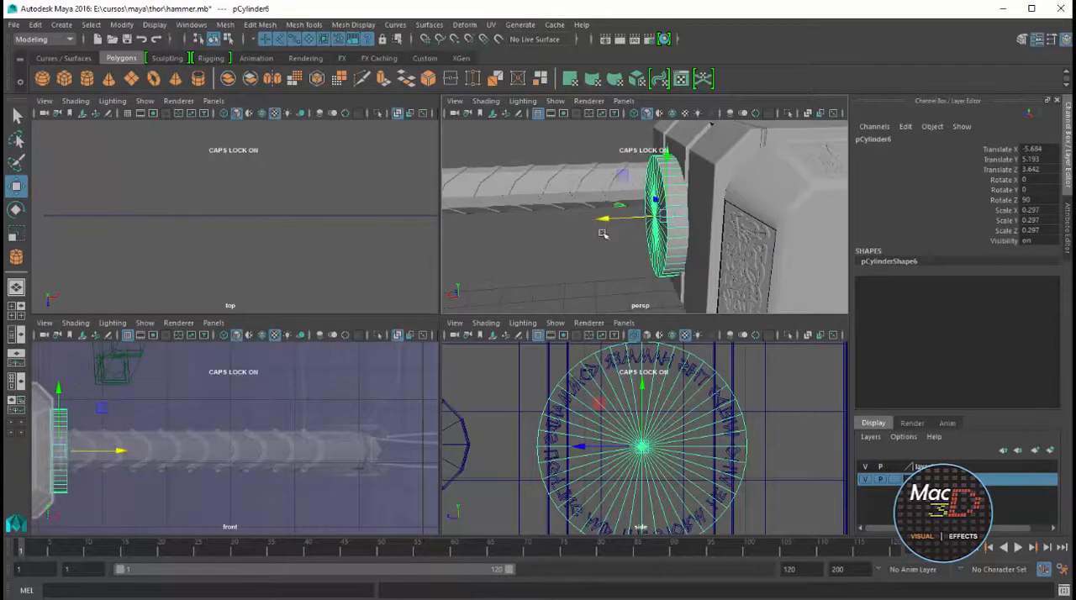
pyautogui.press('space')
pyautogui.press('space')
pyautogui.press('space')
pyautogui.press('f')
pyautogui.scroll(-9, 372, 389)
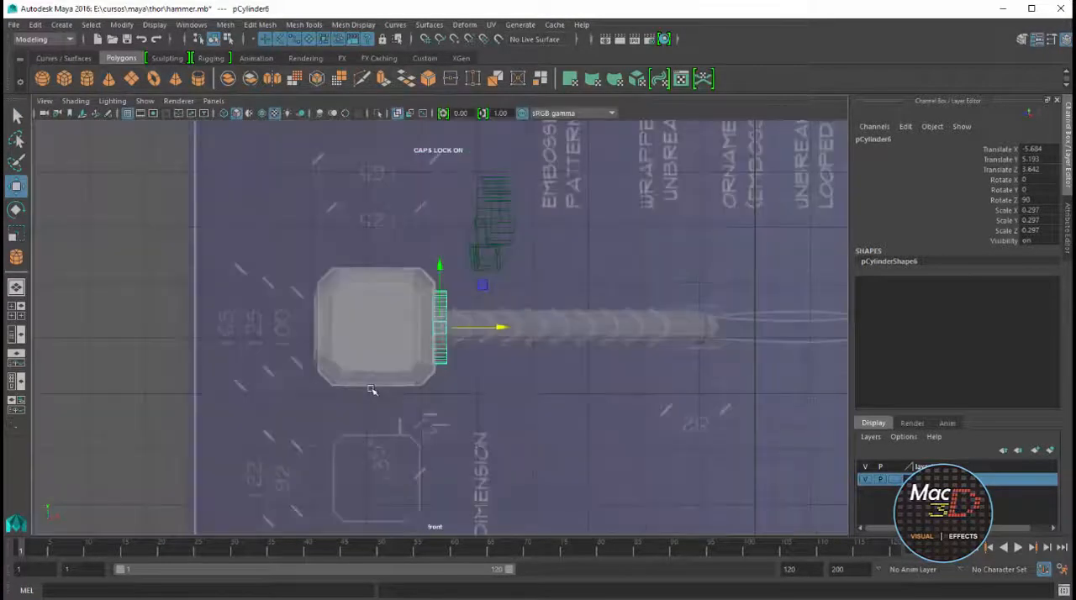
# Scale the disc to fit the blueprint collar, about 0.152 in X and Z and 0.271 in Y
pyautogui.press('r')
pyautogui.moveTo(439, 329); pyautogui.dragTo(408, 341)
pyautogui.keyDown('alt'); pyautogui.moveTo(427, 341); pyautogui.dragTo(650, 556, button='right'); pyautogui.keyUp('alt')
pyautogui.moveTo(440, 327); pyautogui.dragTo(337, 327)
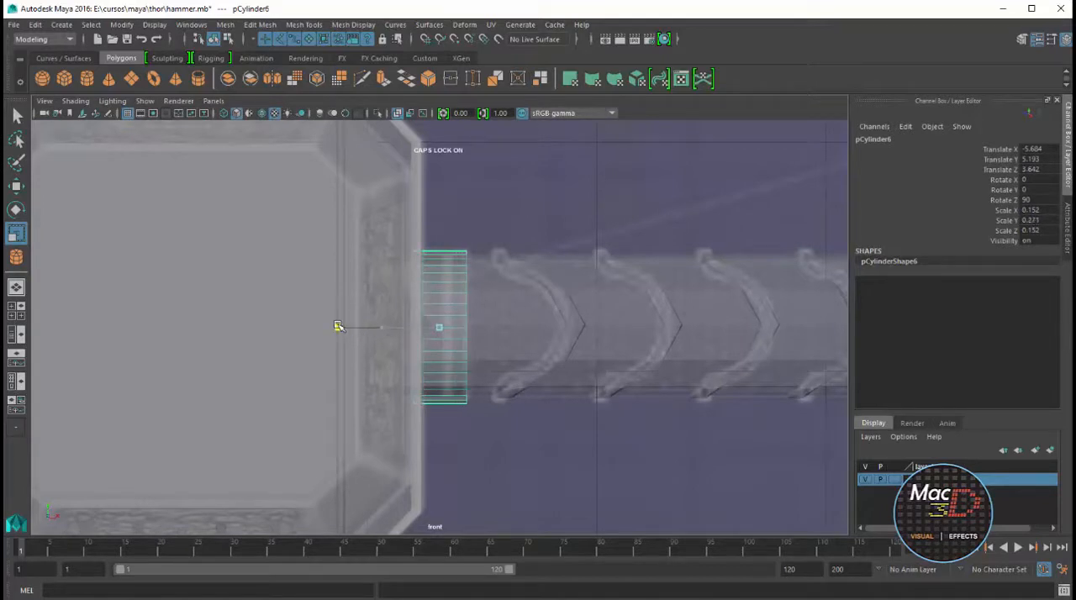
# Insert two edge loops around the side of the collar cylinder at the handle's base
pyautogui.press('space')
pyautogui.press('space')
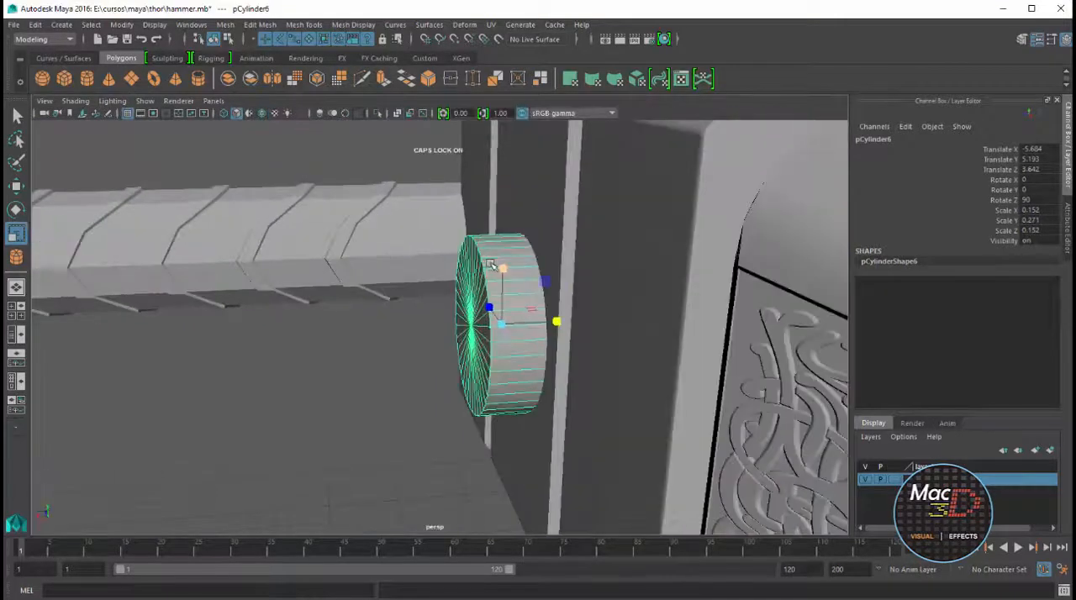
pyautogui.moveTo(491, 264)
pyautogui.keyDown('alt'); pyautogui.mouseDown()
pyautogui.moveTo(507, 230)
pyautogui.moveTo(490, 252)
pyautogui.mouseUp(); pyautogui.keyUp('alt')
pyautogui.rightClick(490, 252)
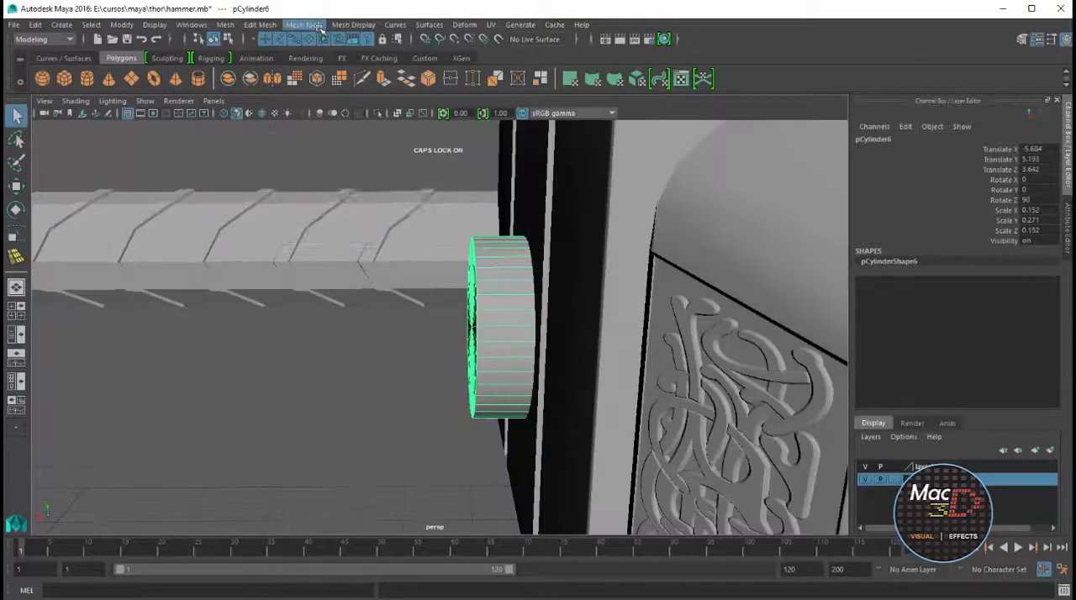
pyautogui.click(316, 26)
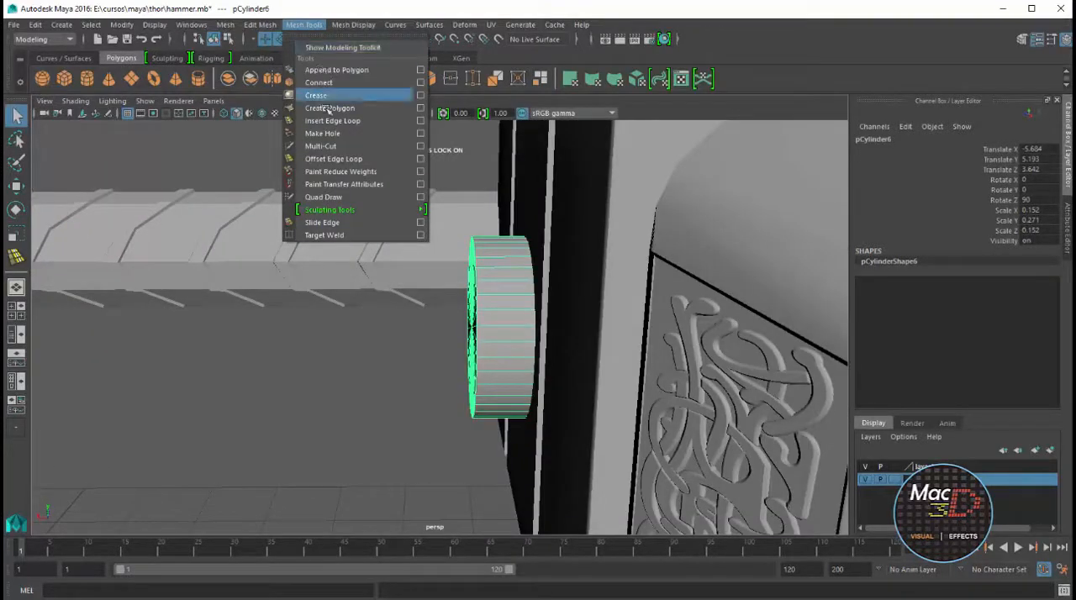
pyautogui.click(324, 95)
pyautogui.click(484, 251)
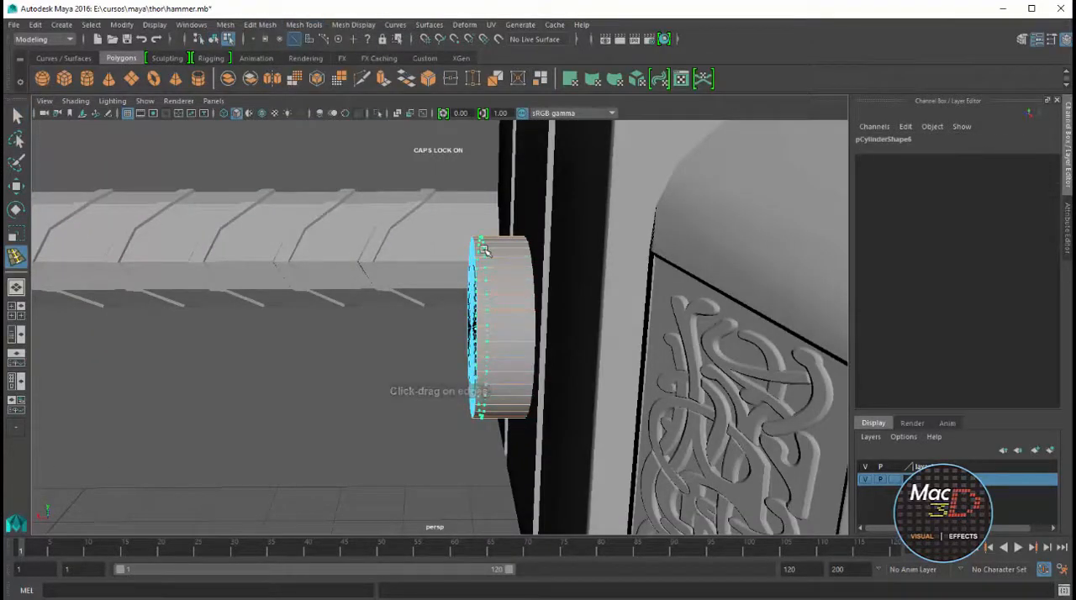
pyautogui.click(496, 251)
# Move the collar's edge loop nearer the handle along X to match the blueprint's narrow band
pyautogui.press('space')
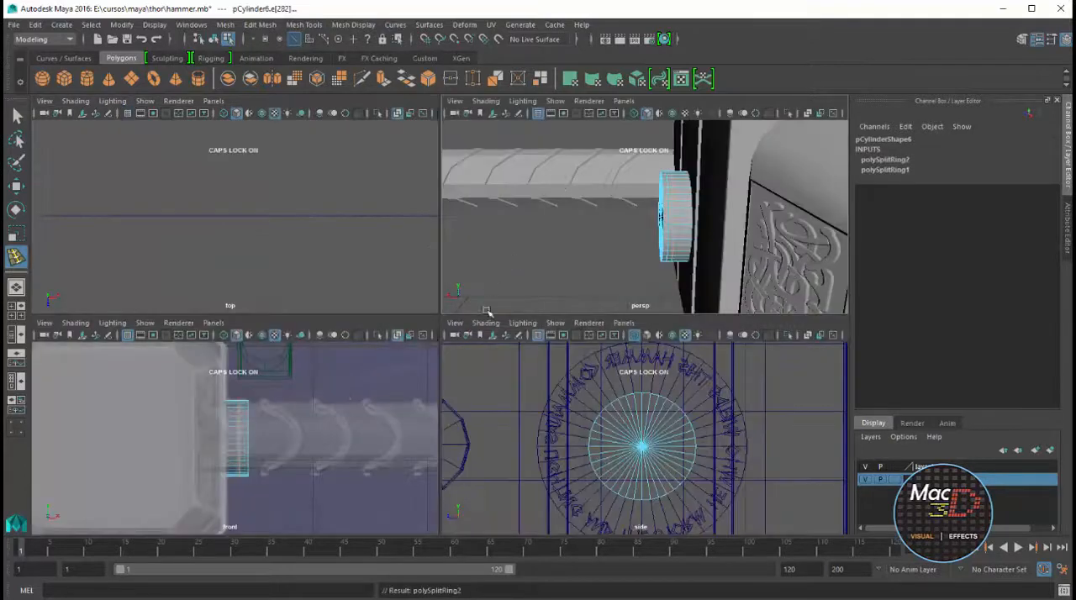
pyautogui.press('space')
pyautogui.press('r')
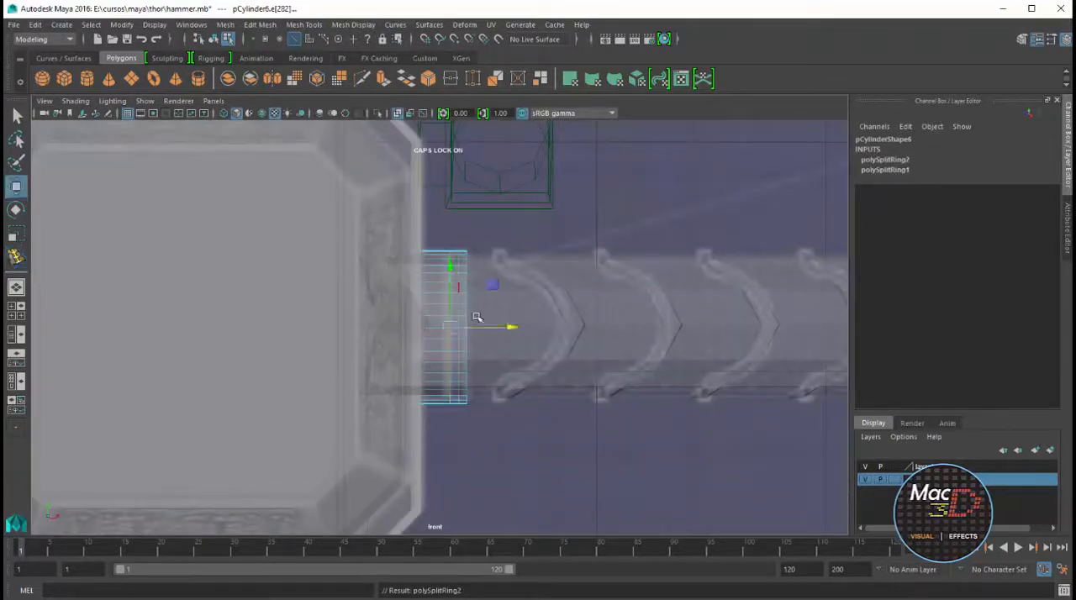
pyautogui.press('F8')
pyautogui.click(455, 251)
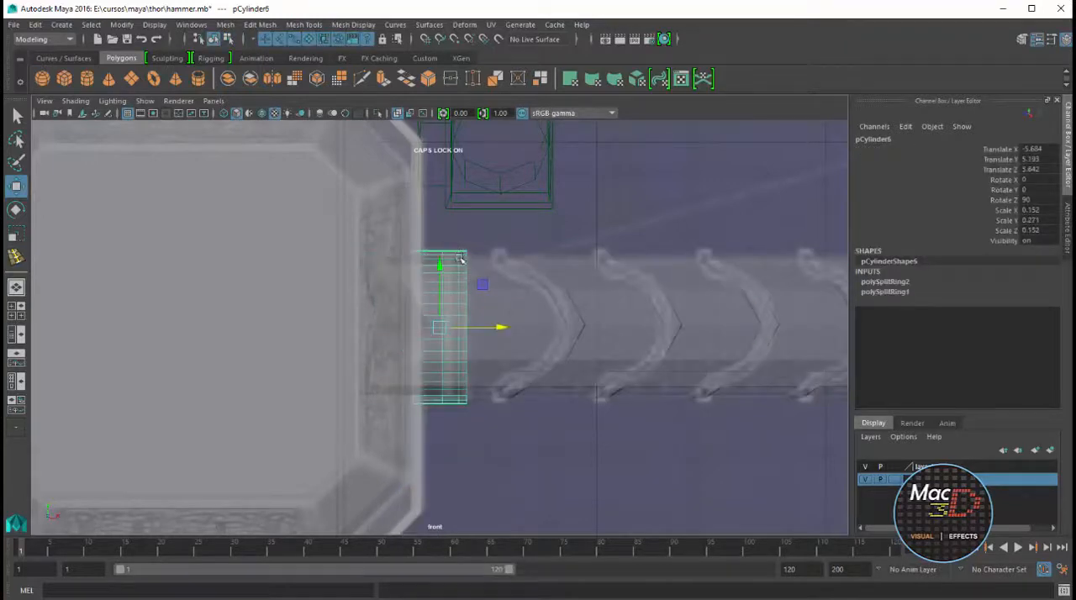
pyautogui.scroll(3, 469, 395)
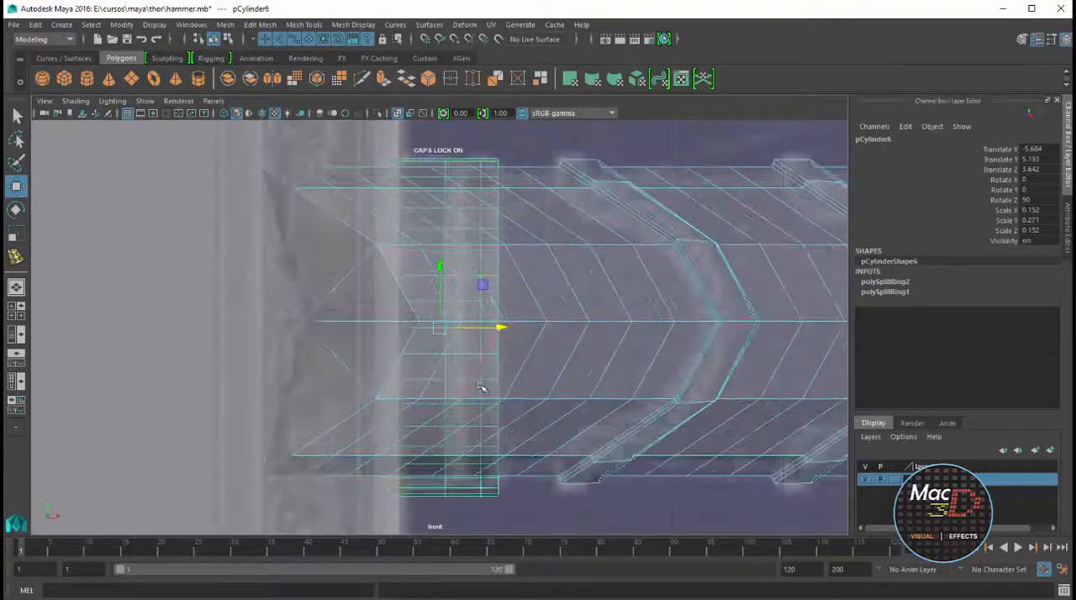
pyautogui.scroll(2, 481, 387)
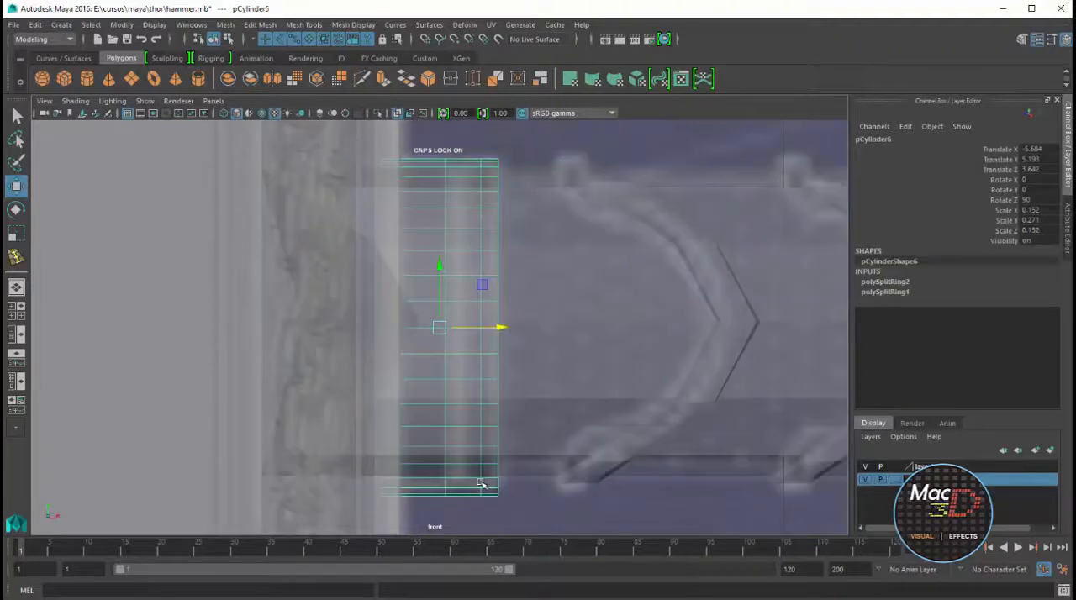
pyautogui.moveTo(481, 484); pyautogui.dragTo(486, 453, button='right')
pyautogui.doubleClick(481, 484)
pyautogui.moveTo(539, 328); pyautogui.dragTo(534, 327)
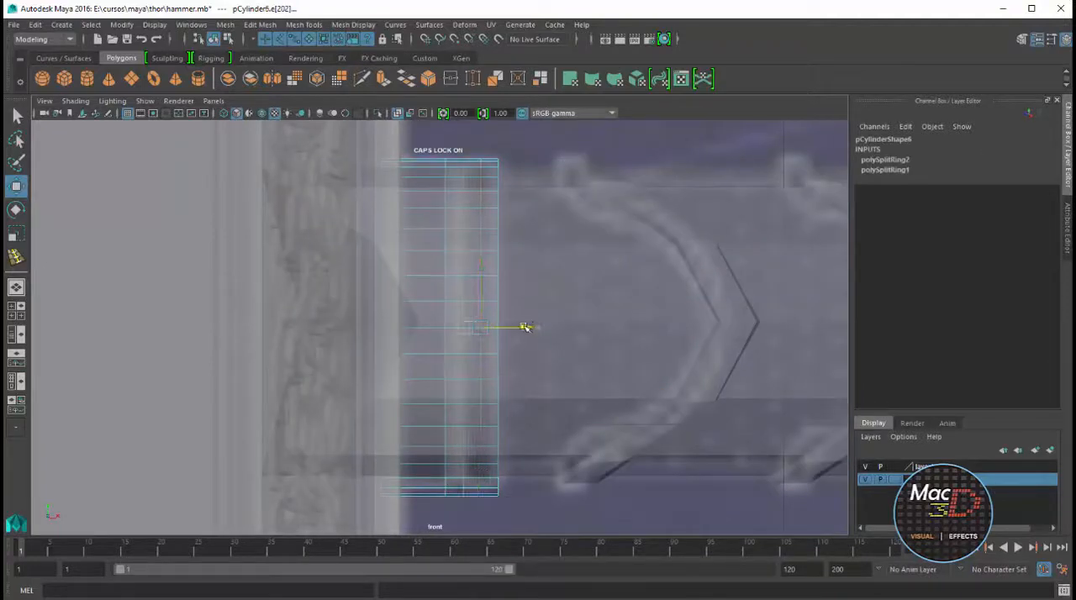
# Select the narrow face ring between the collar's two edge loops and extrude it
pyautogui.press('space')
pyautogui.press('space')
pyautogui.moveTo(503, 278); pyautogui.dragTo(504, 311, button='right')
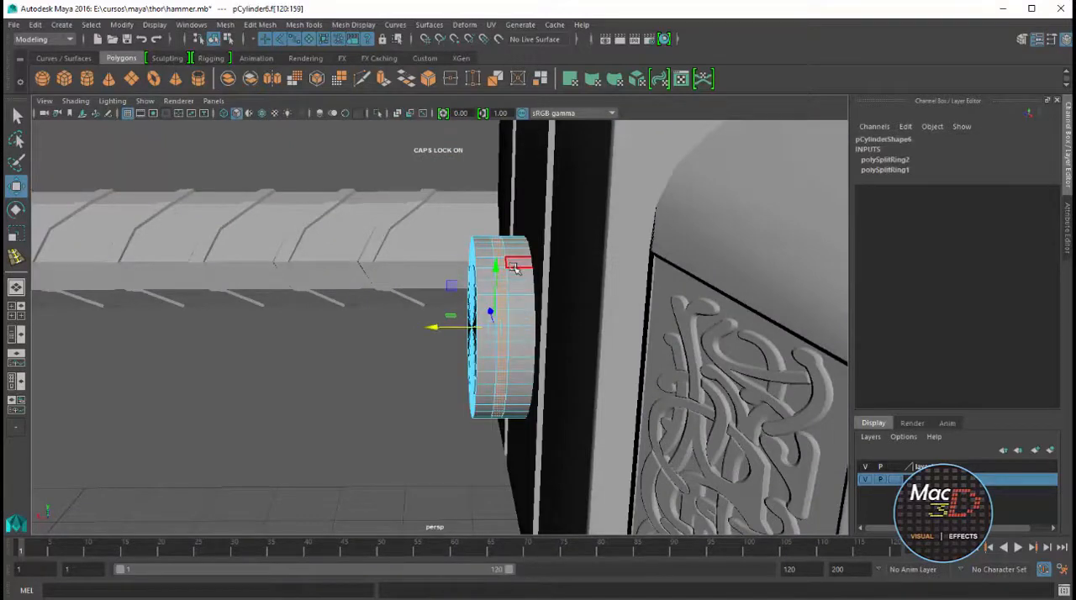
pyautogui.scroll(2, 492, 217)
pyautogui.hotkey('ctrl', 'e')
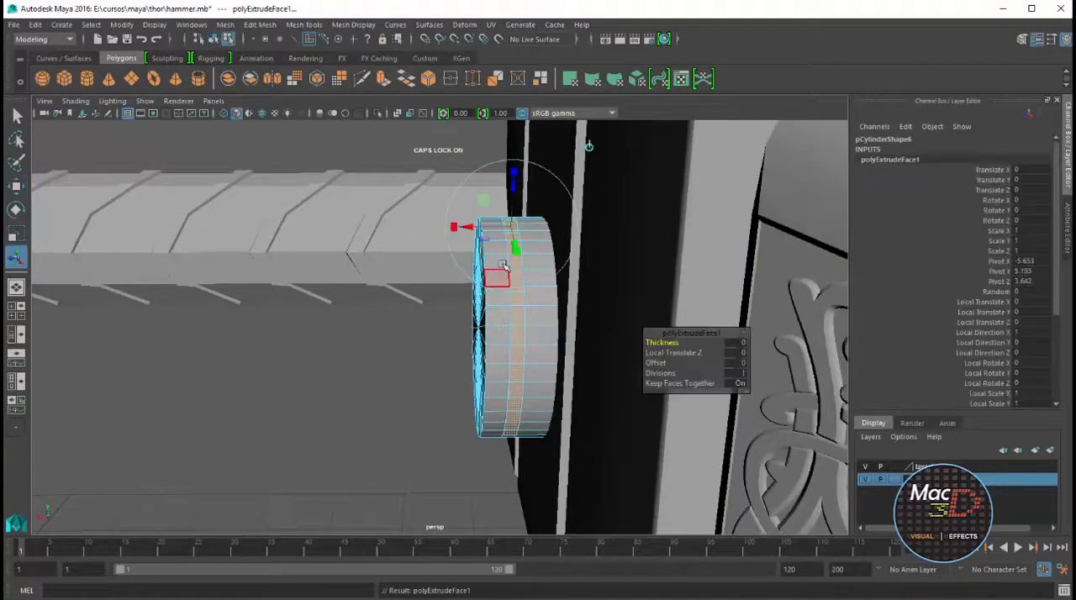
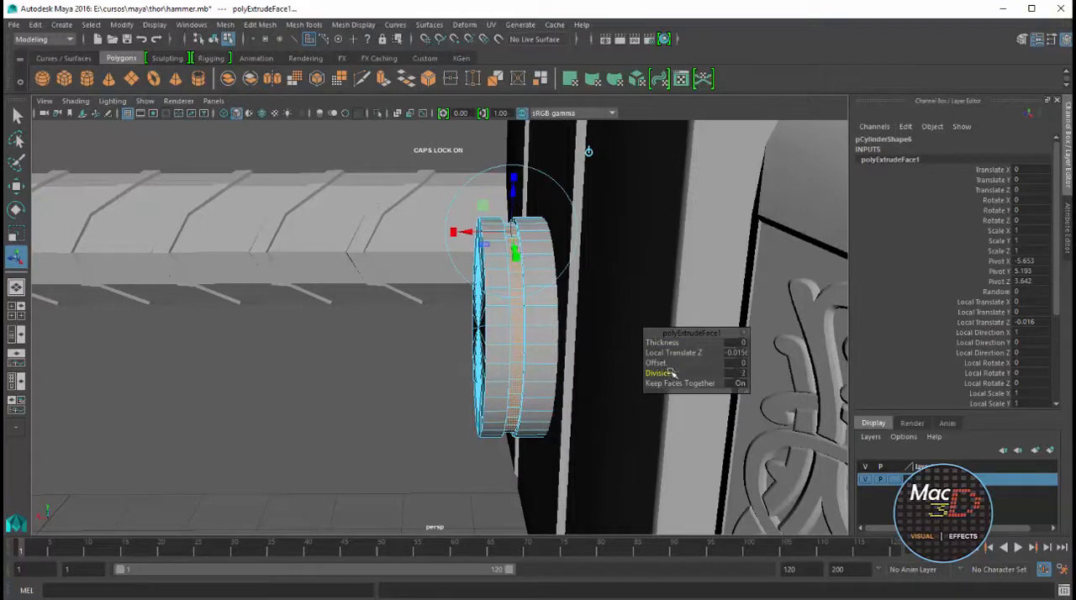
# Set the offset of the extruded narrow ring on the collar to 0.005
pyautogui.scroll(3, 516, 263)
pyautogui.moveTo(664, 365); pyautogui.dragTo(673, 367)
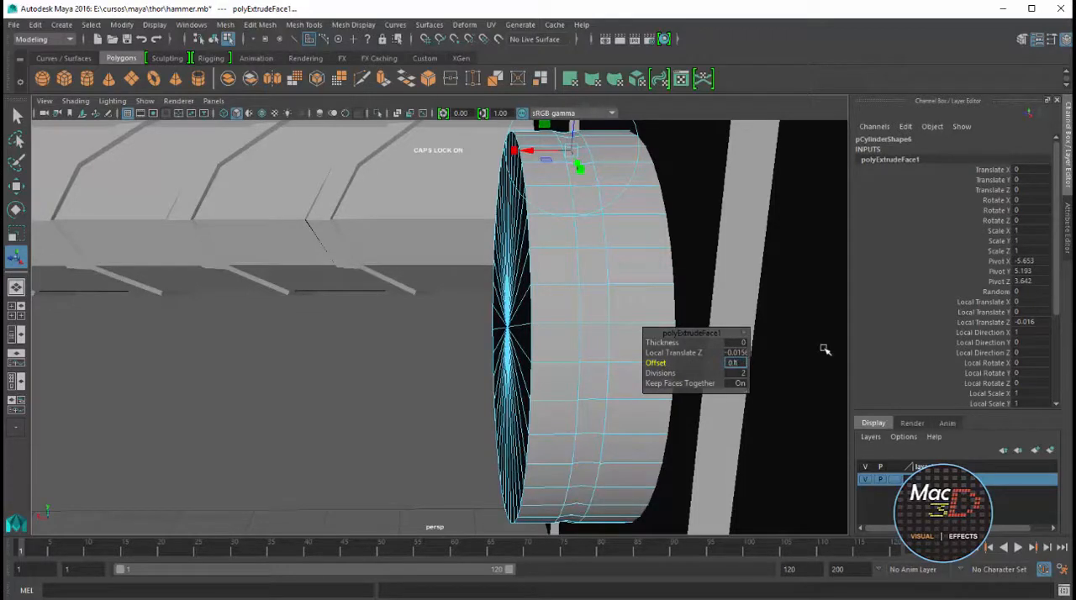
pyautogui.write('5')
pyautogui.press('Return')
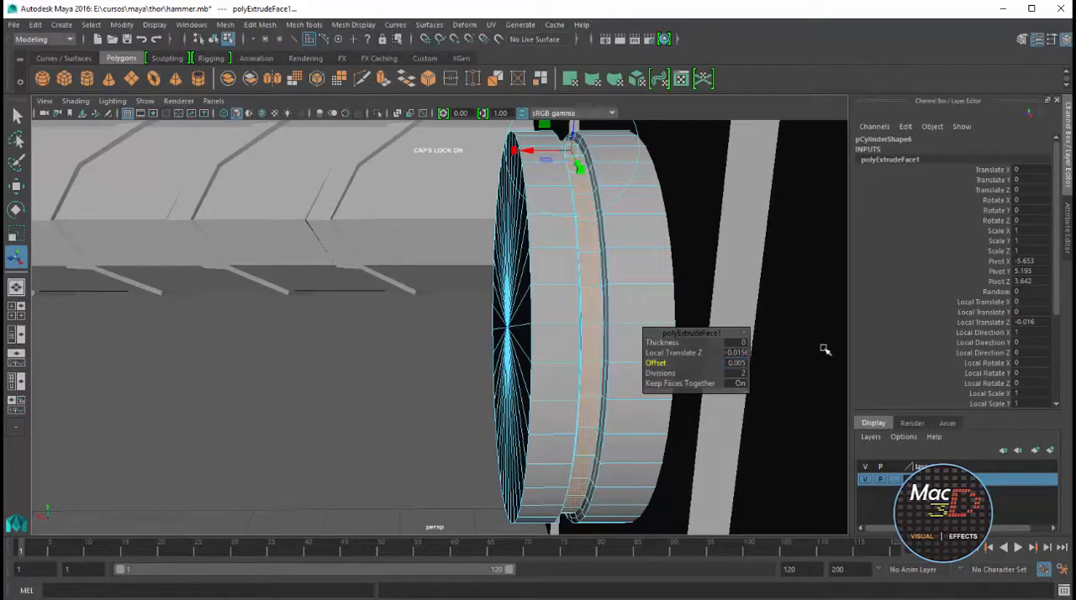
# Bevel the edge loop around the collar's handle-side rim with a narrow fraction
pyautogui.moveTo(652, 301)
pyautogui.keyDown('alt'); pyautogui.mouseDown()
pyautogui.moveTo(648, 274)
pyautogui.moveTo(643, 286)
pyautogui.mouseUp(); pyautogui.keyUp('alt')
pyautogui.scroll(-3, 591, 280)
pyautogui.moveTo(526, 292); pyautogui.dragTo(527, 244, button='right')
pyautogui.click(513, 292)
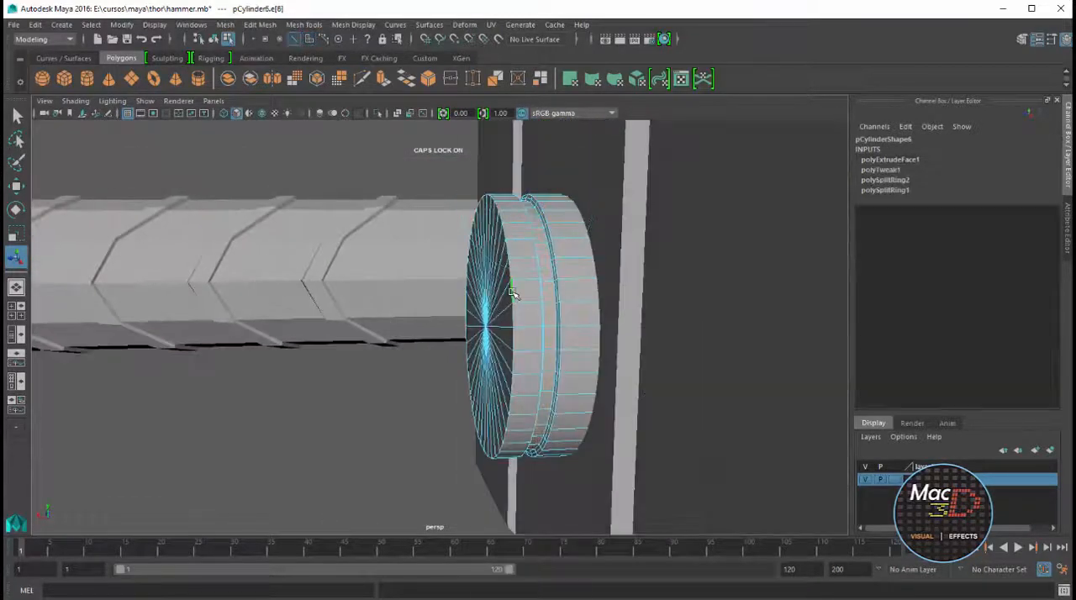
pyautogui.click(1068, 239)
pyautogui.click(1021, 39)
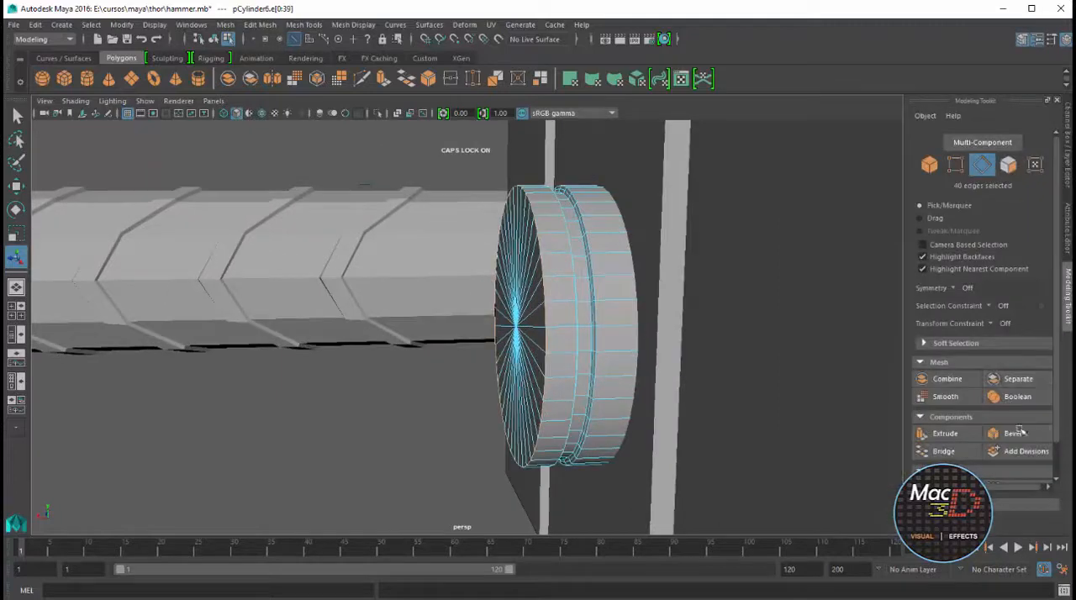
pyautogui.click(1020, 431)
pyautogui.moveTo(716, 358); pyautogui.dragTo(728, 356)
# Bevel the edge loops bordering the collar's recessed groove and adjust the bevel fraction
pyautogui.keyDown('alt'); pyautogui.moveTo(577, 264); pyautogui.dragTo(566, 193); pyautogui.keyUp('alt')
pyautogui.scroll(3, 584, 235)
pyautogui.doubleClick(571, 198)
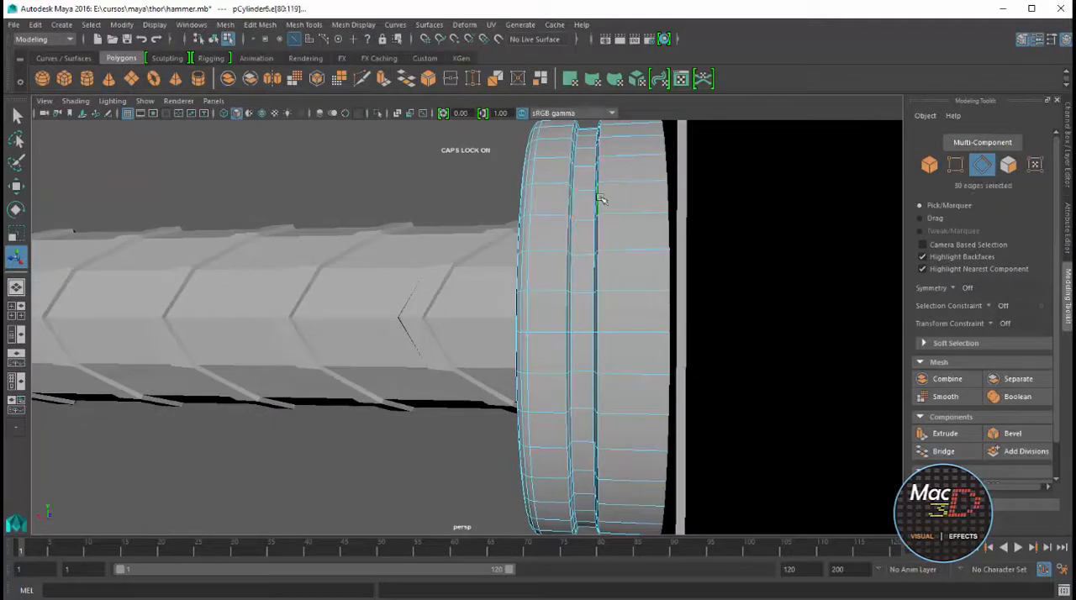
pyautogui.click(1010, 433)
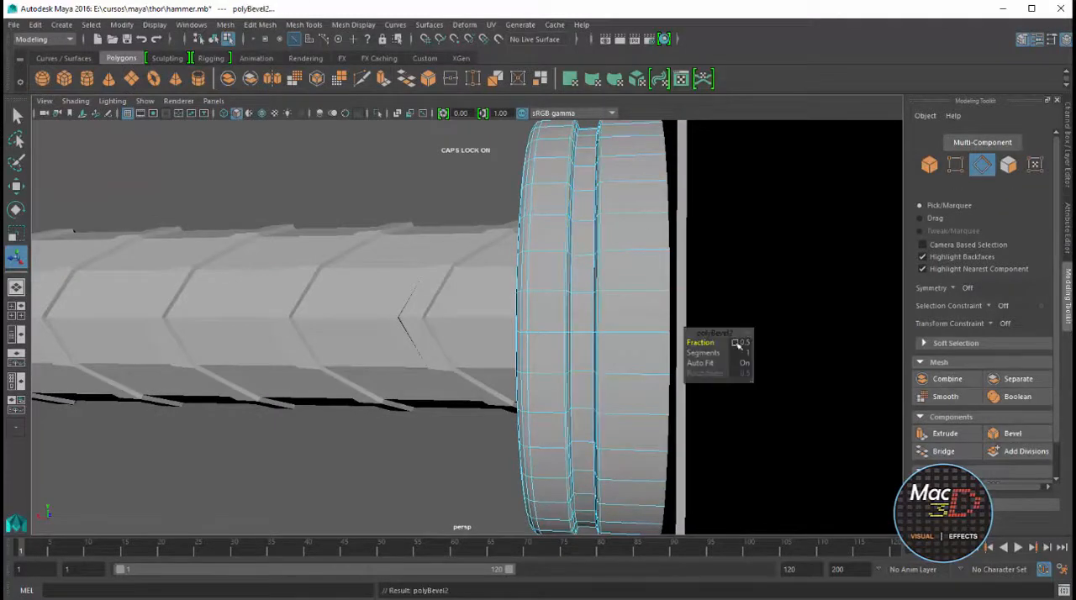
pyautogui.moveTo(706, 346); pyautogui.dragTo(713, 349)
# Select the whole handle and snap it to the collar's centre in the side view
pyautogui.moveTo(572, 271); pyautogui.dragTo(395, 353, button='right')
pyautogui.click(629, 255)
pyautogui.keyDown('alt'); pyautogui.moveTo(395, 353); pyautogui.dragTo(587, 418); pyautogui.keyUp('alt')
pyautogui.keyDown('alt'); pyautogui.moveTo(585, 412); pyautogui.dragTo(357, 323, button='right'); pyautogui.keyUp('alt')
pyautogui.click(358, 323)
pyautogui.keyDown('alt'); pyautogui.moveTo(358, 324); pyautogui.dragTo(445, 434); pyautogui.keyUp('alt')
pyautogui.press('w')
pyautogui.keyDown('alt'); pyautogui.moveTo(389, 435); pyautogui.dragTo(412, 333, button='middle'); pyautogui.keyUp('alt')
pyautogui.keyDown('alt'); pyautogui.moveTo(324, 390); pyautogui.dragTo(505, 368); pyautogui.keyUp('alt')
pyautogui.press('space')
pyautogui.press('space')
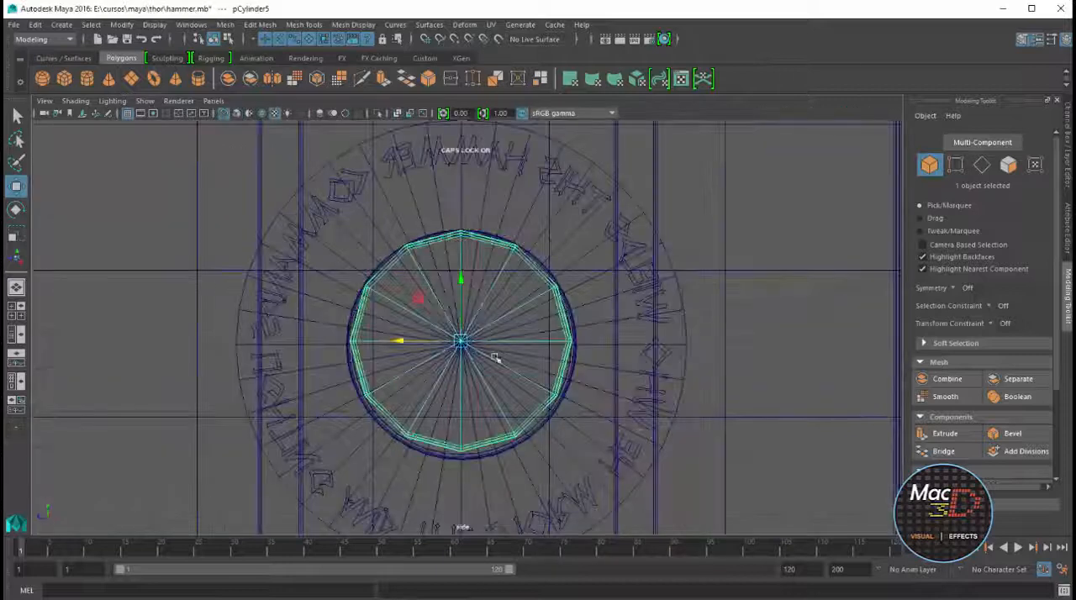
pyautogui.moveTo(411, 344); pyautogui.dragTo(405, 341)
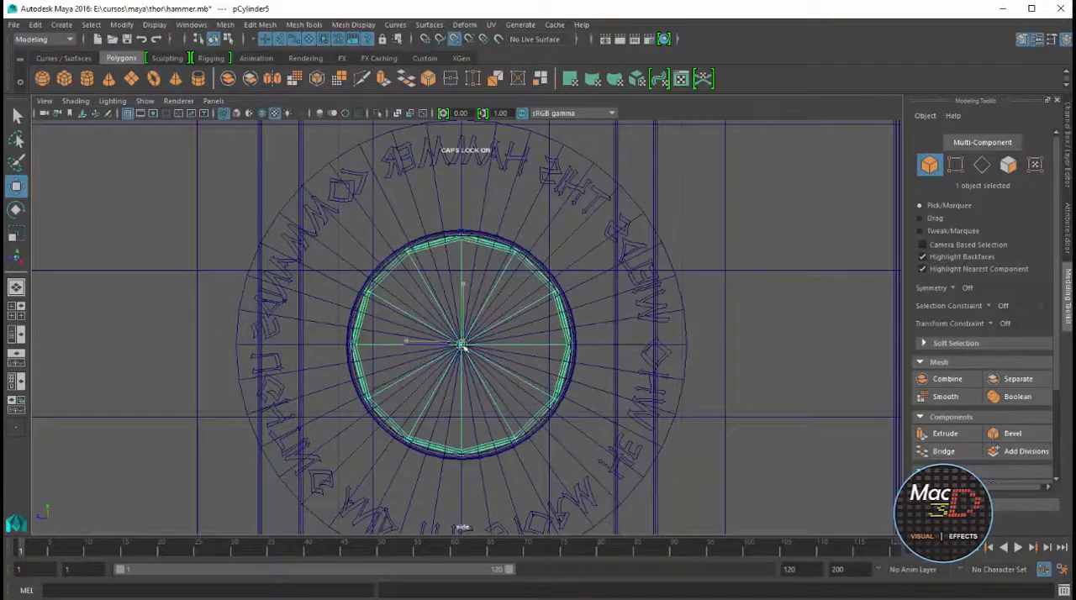
# Check the handle's alignment with the head, collar and front blueprint in the perspective and front views
pyautogui.press('space')
pyautogui.press('space')
pyautogui.keyDown('alt'); pyautogui.moveTo(539, 288); pyautogui.dragTo(830, 410); pyautogui.keyUp('alt')
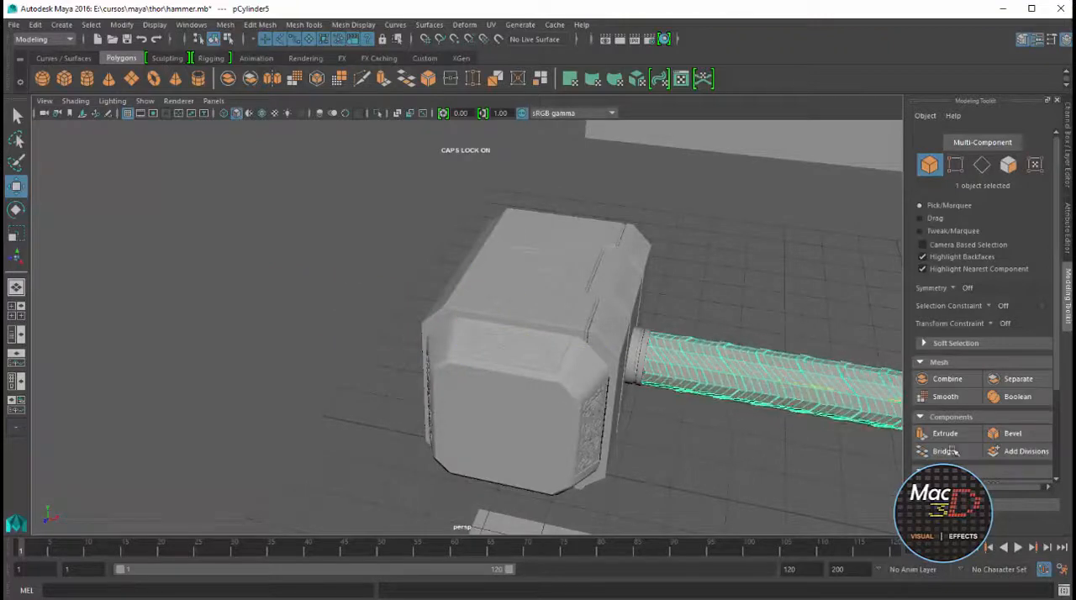
pyautogui.press('space')
pyautogui.press('space')
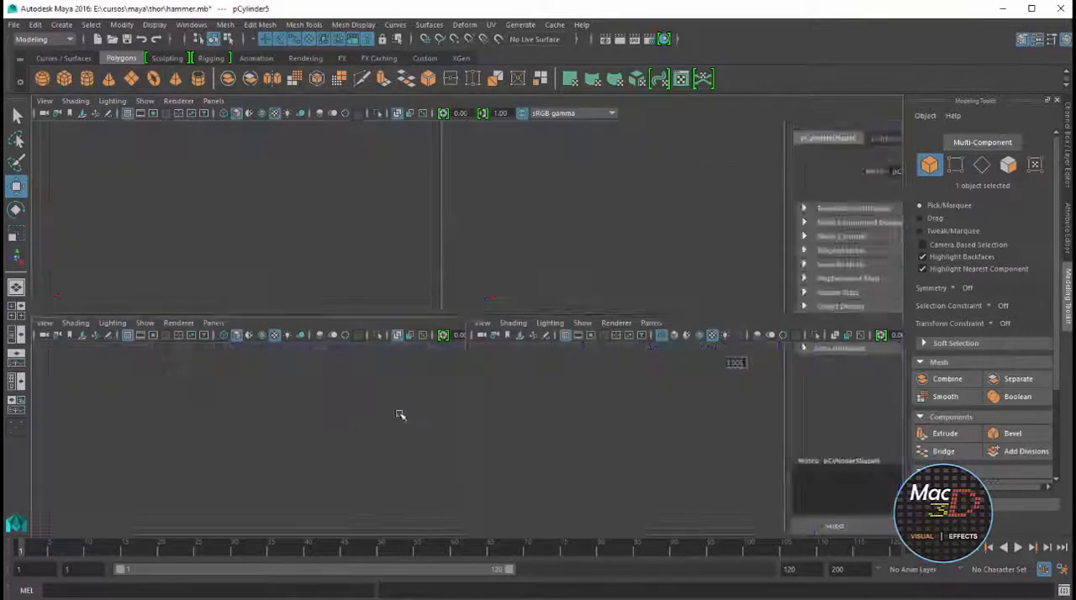
pyautogui.scroll(5, 644, 368)
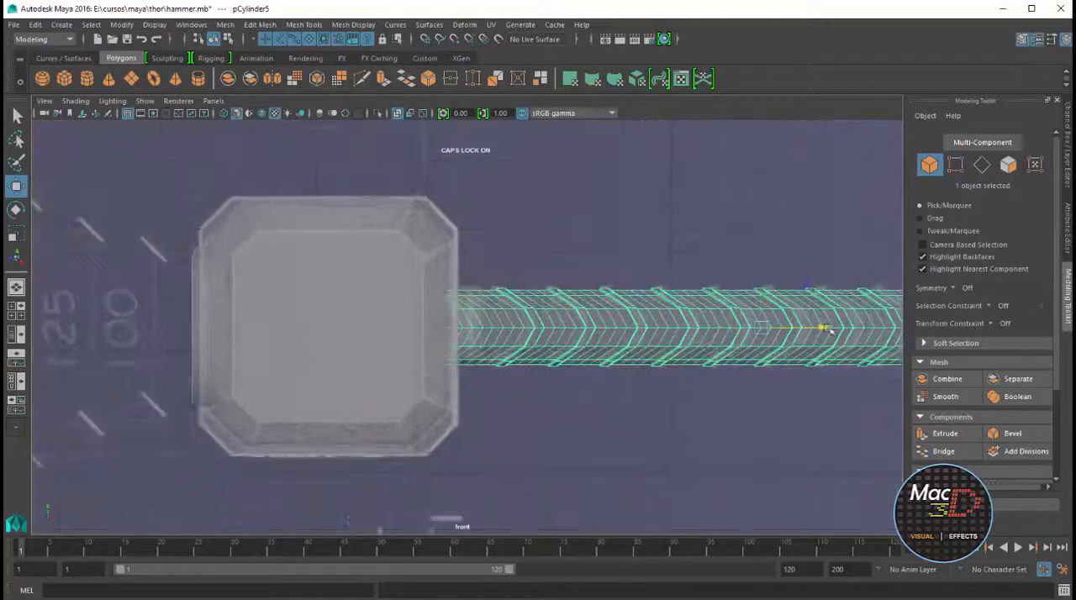
pyautogui.press('space')
pyautogui.press('space')
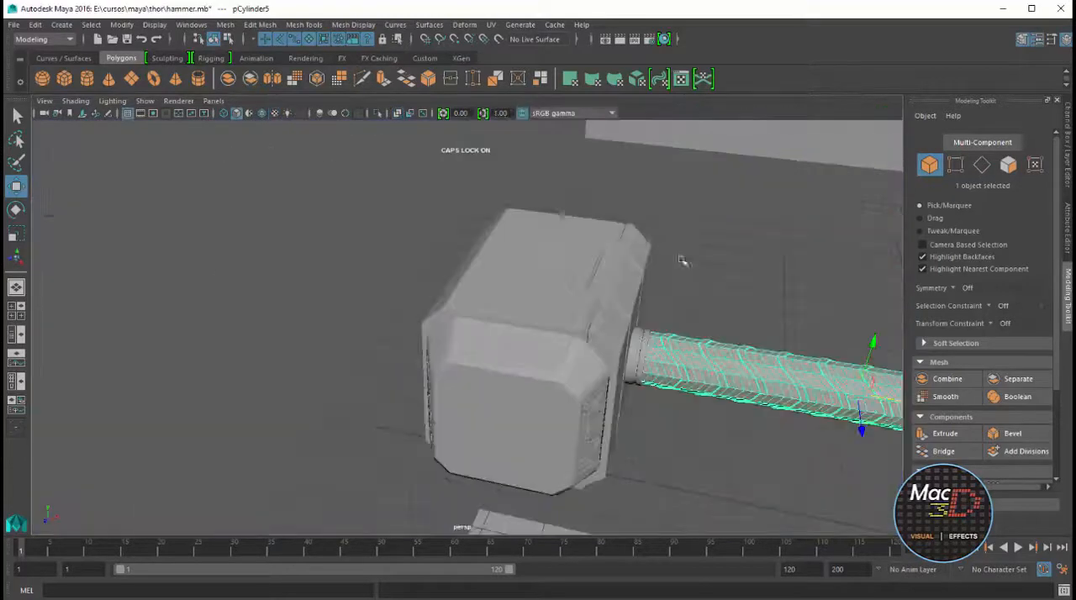
pyautogui.keyDown('alt'); pyautogui.moveTo(685, 261); pyautogui.dragTo(740, 330); pyautogui.keyUp('alt')
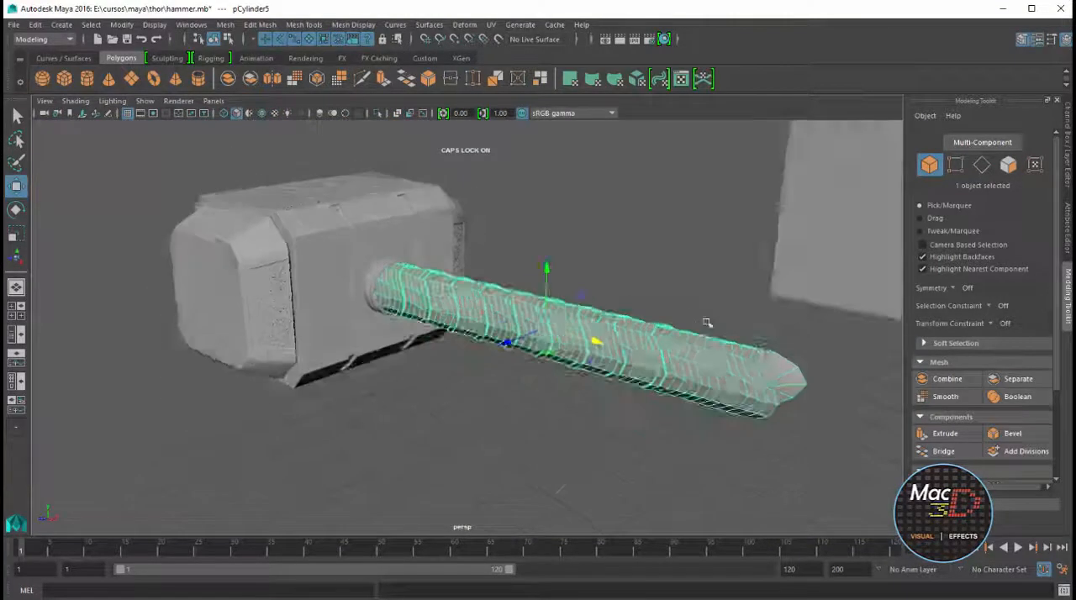
pyautogui.press('space')
pyautogui.press('space')
pyautogui.keyDown('alt'); pyautogui.moveTo(798, 409); pyautogui.dragTo(356, 407, button='middle'); pyautogui.keyUp('alt')
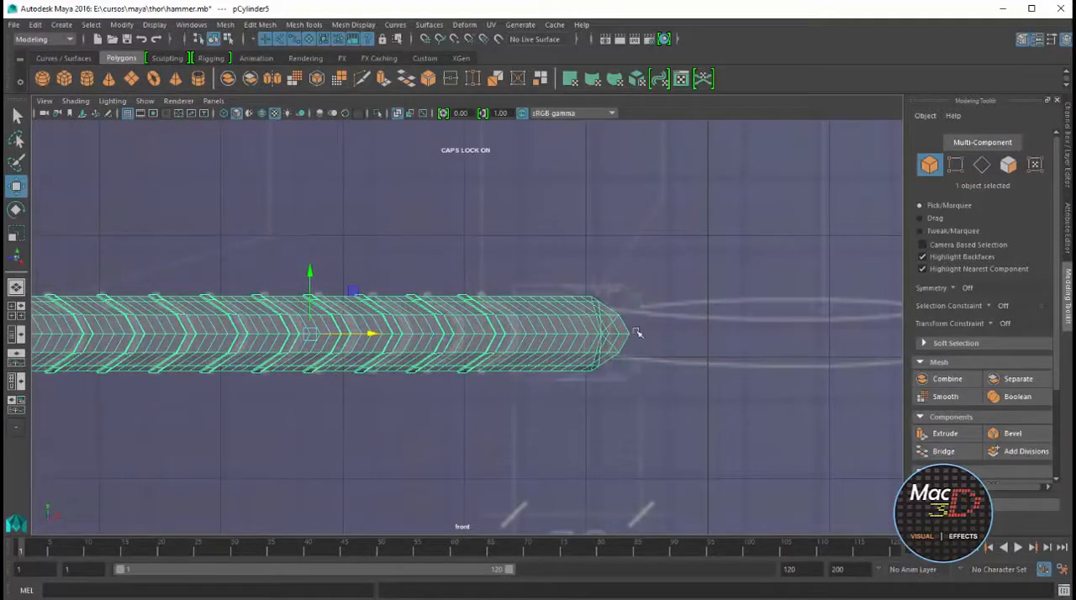
pyautogui.press('space')
pyautogui.press('space')
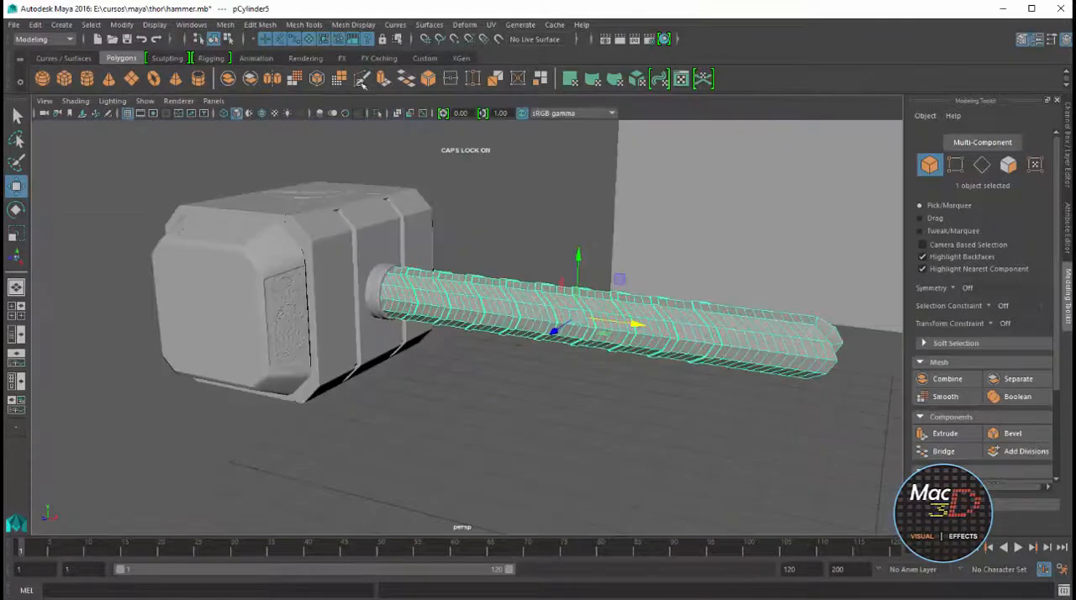
# Smooth the handle mesh and increase the smoothing divisions
pyautogui.click(295, 79)
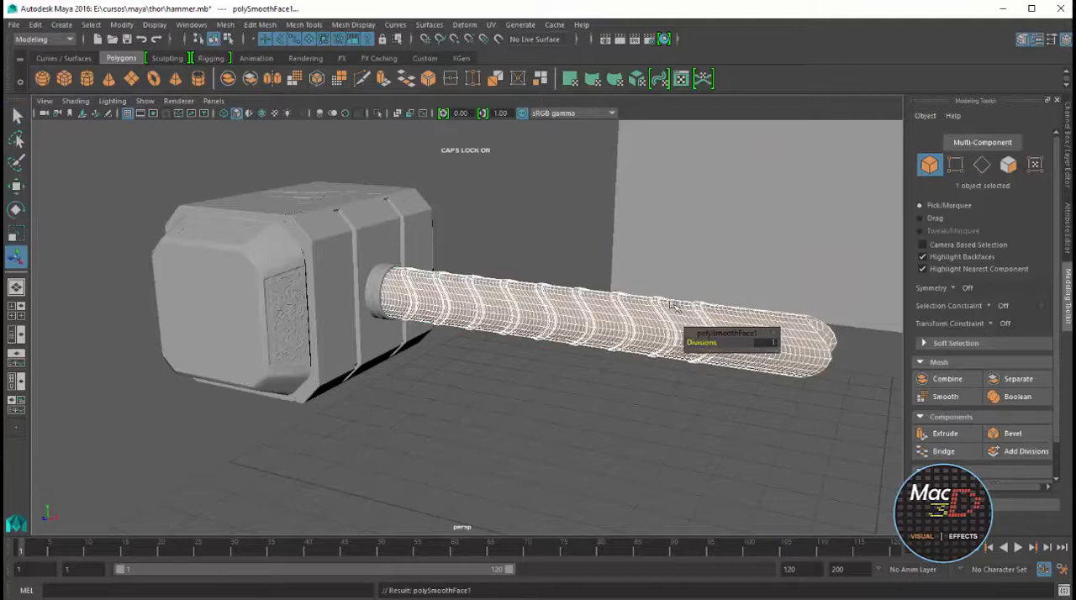
pyautogui.scroll(3, 703, 343)
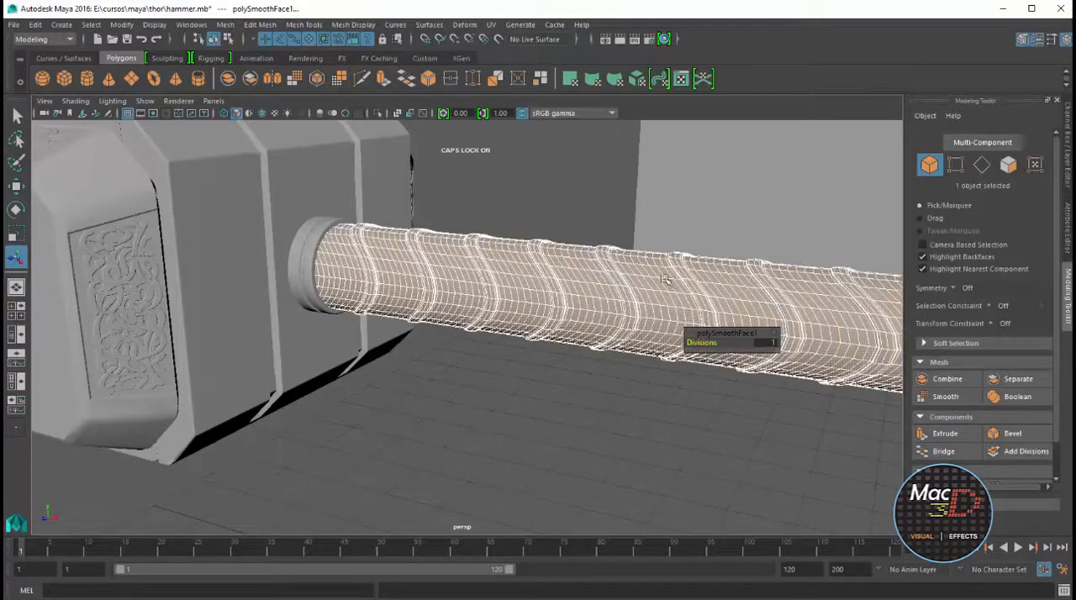
pyautogui.hotkey('ctrl', 'a')
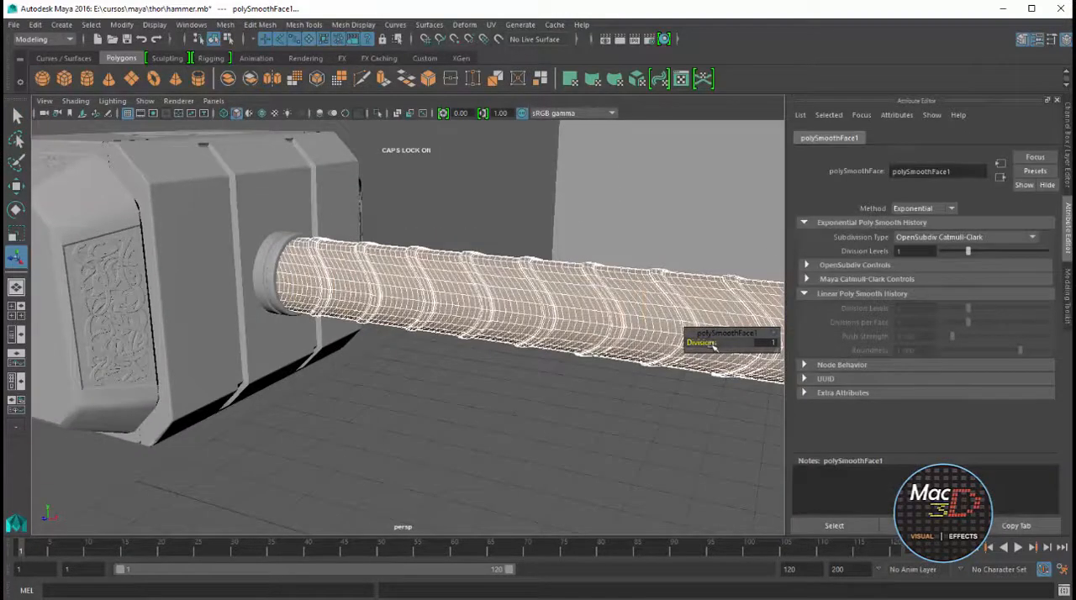
pyautogui.moveTo(713, 346); pyautogui.dragTo(717, 346)
pyautogui.click(688, 296)
pyautogui.click(660, 235)
# Inspect the smoothed handle's wrap bands and the collar joint from several angles
pyautogui.keyDown('alt'); pyautogui.moveTo(646, 262); pyautogui.dragTo(544, 342); pyautogui.keyUp('alt')
pyautogui.scroll(3, 544, 343)
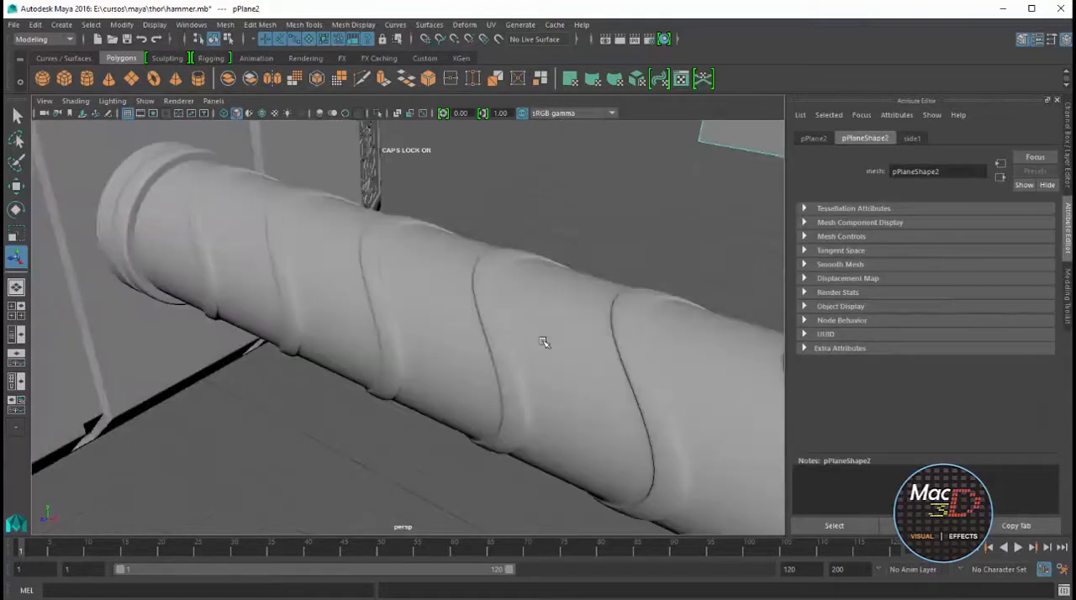
pyautogui.scroll(-2, 544, 342)
pyautogui.scroll(-2, 546, 339)
pyautogui.scroll(-2, 555, 339)
pyautogui.click(572, 347)
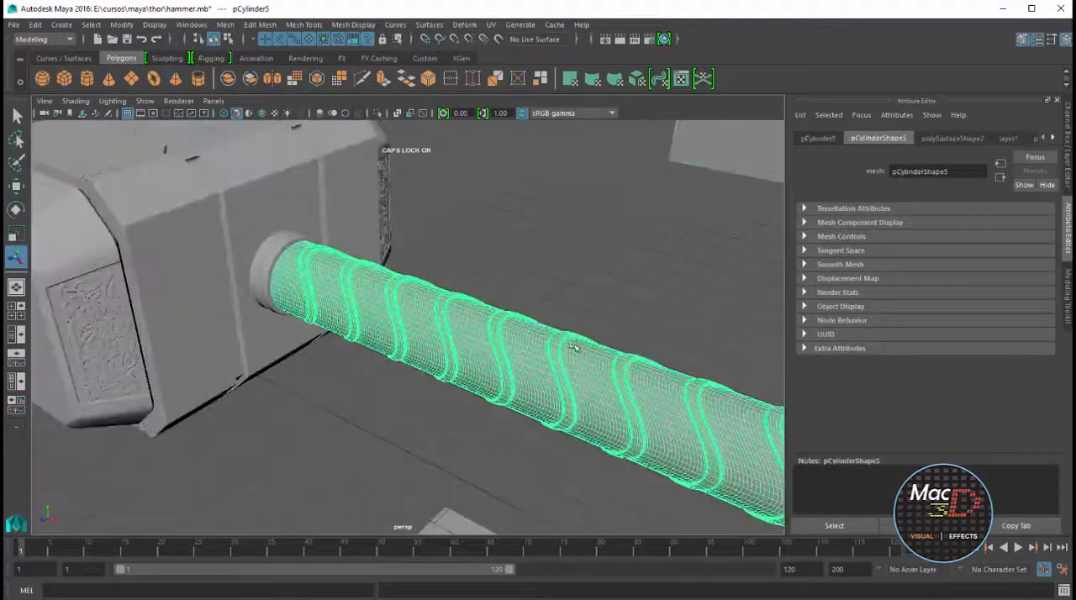
pyautogui.click(615, 319)
pyautogui.scroll(-6, 625, 314)
pyautogui.keyDown('alt'); pyautogui.moveTo(567, 349); pyautogui.dragTo(545, 223); pyautogui.keyUp('alt')
pyautogui.scroll(4, 589, 301)
pyautogui.scroll(5, 540, 256)
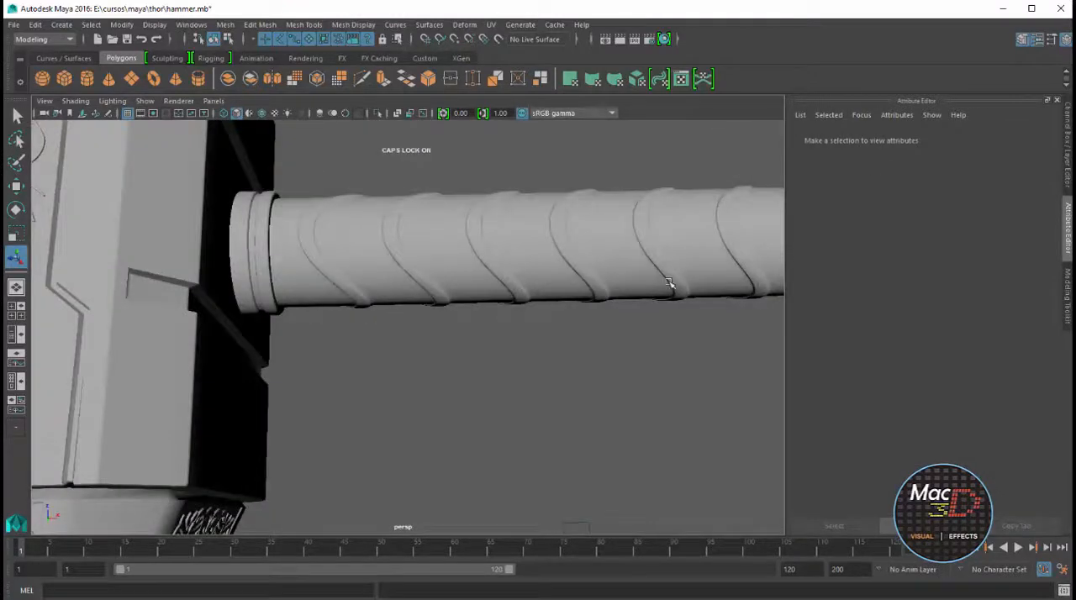
pyautogui.keyDown('alt'); pyautogui.moveTo(671, 283); pyautogui.dragTo(571, 376, button='middle'); pyautogui.keyUp('alt')
pyautogui.keyDown('alt'); pyautogui.moveTo(571, 376); pyautogui.dragTo(486, 320); pyautogui.keyUp('alt')
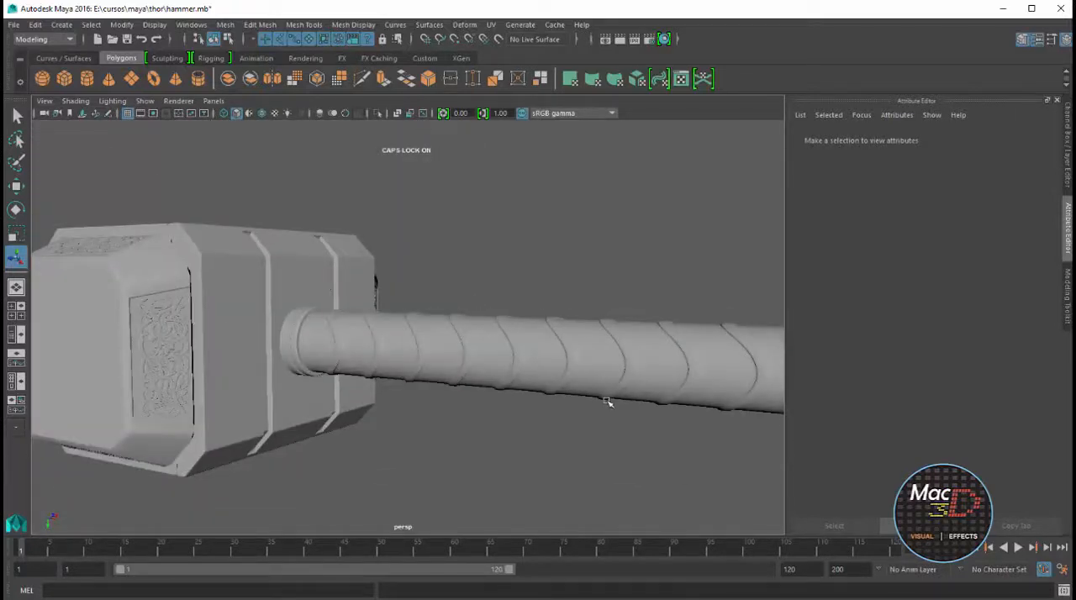
pyautogui.scroll(3, 565, 323)
pyautogui.keyDown('alt'); pyautogui.moveTo(546, 328); pyautogui.dragTo(712, 345); pyautogui.keyUp('alt')
pyautogui.scroll(-6, 667, 306)
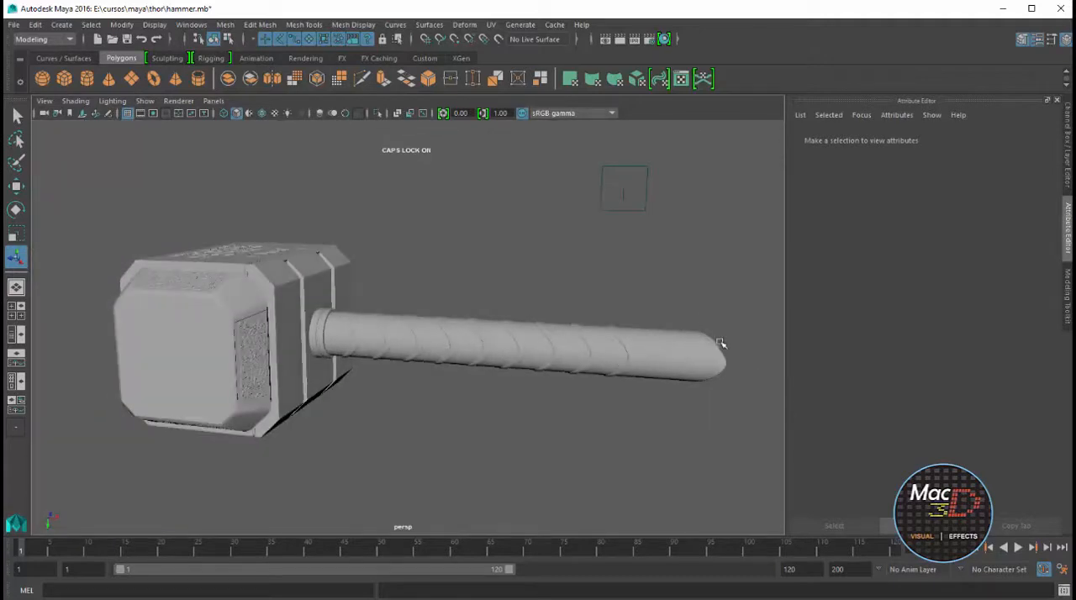
# Rename the handle's display layer, layer1, as MANGO
pyautogui.press('space')
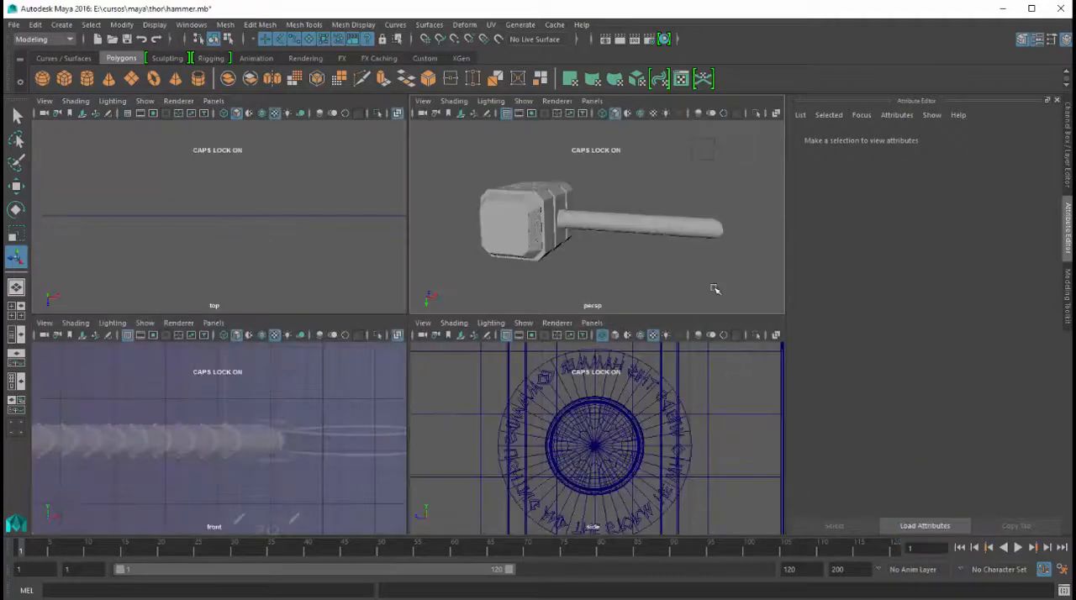
pyautogui.hotkey('ctrl', 'a')
pyautogui.click(736, 224)
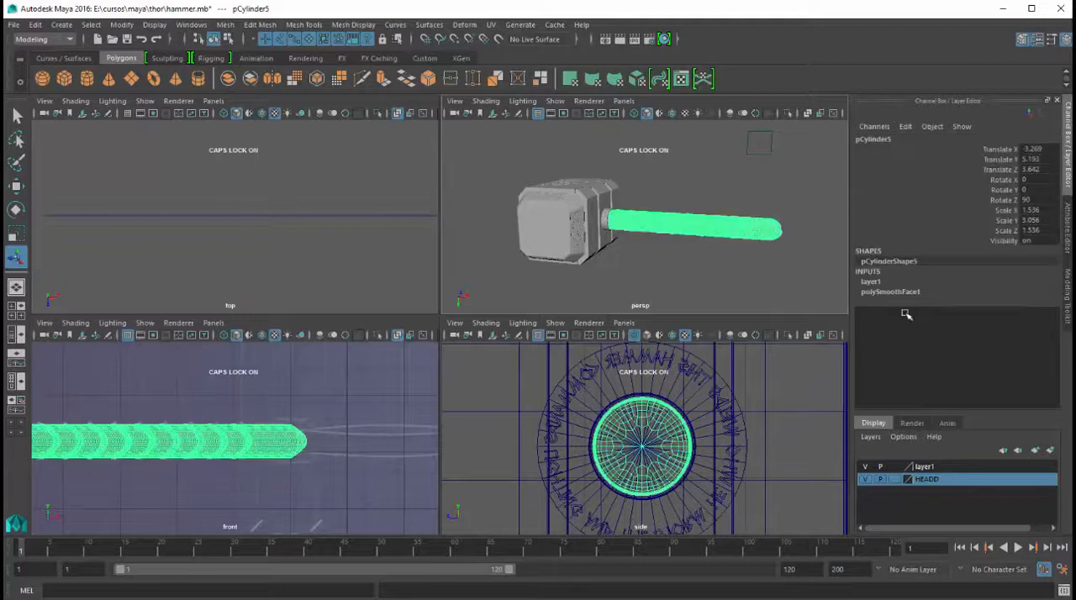
pyautogui.click(930, 467)
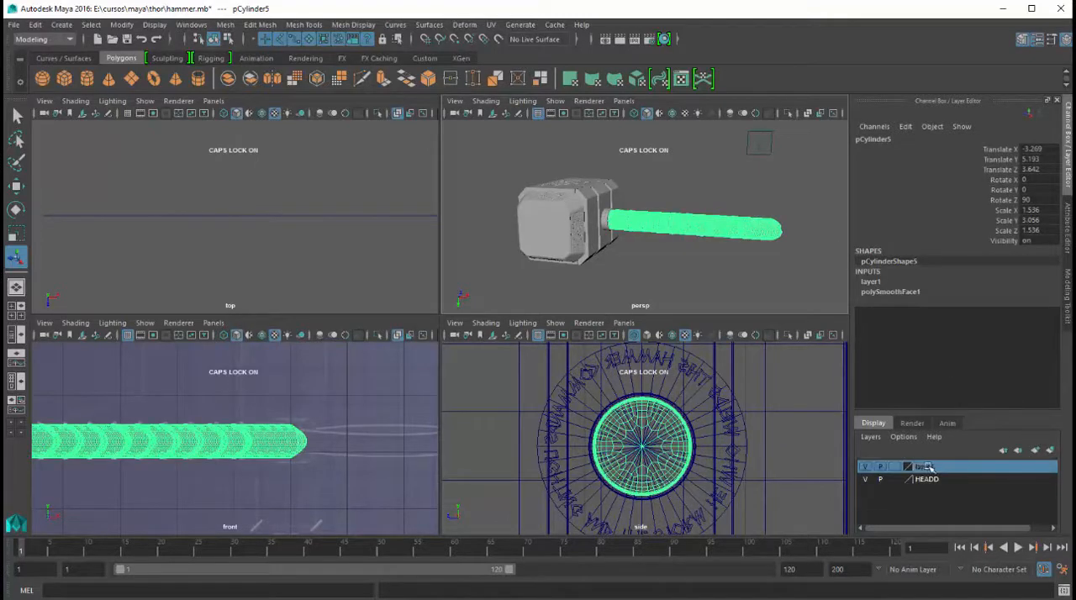
pyautogui.doubleClick(930, 467)
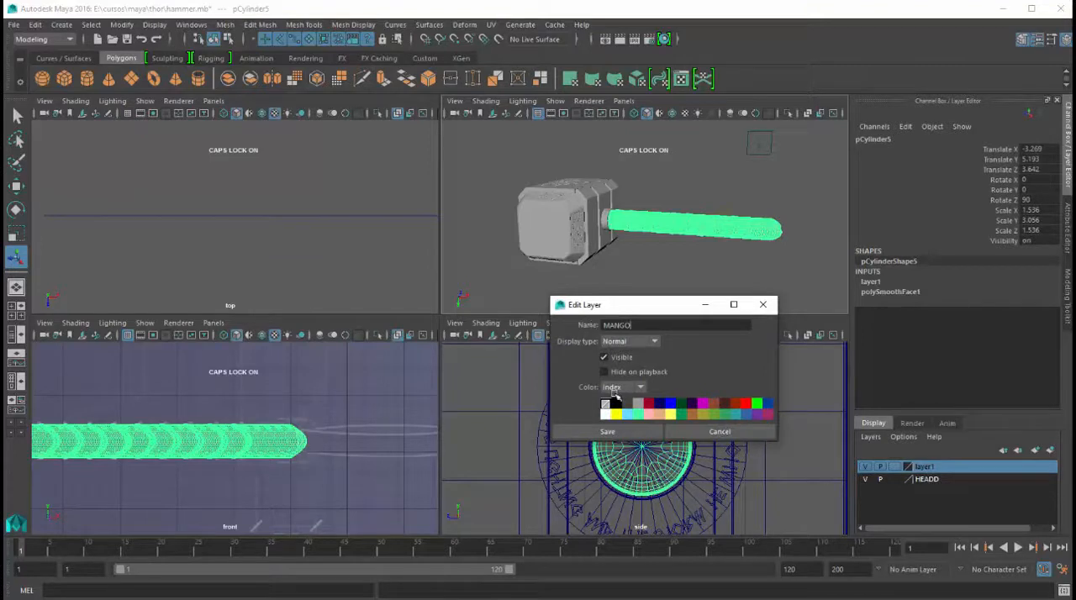
pyautogui.click(637, 431)
pyautogui.click(748, 278)
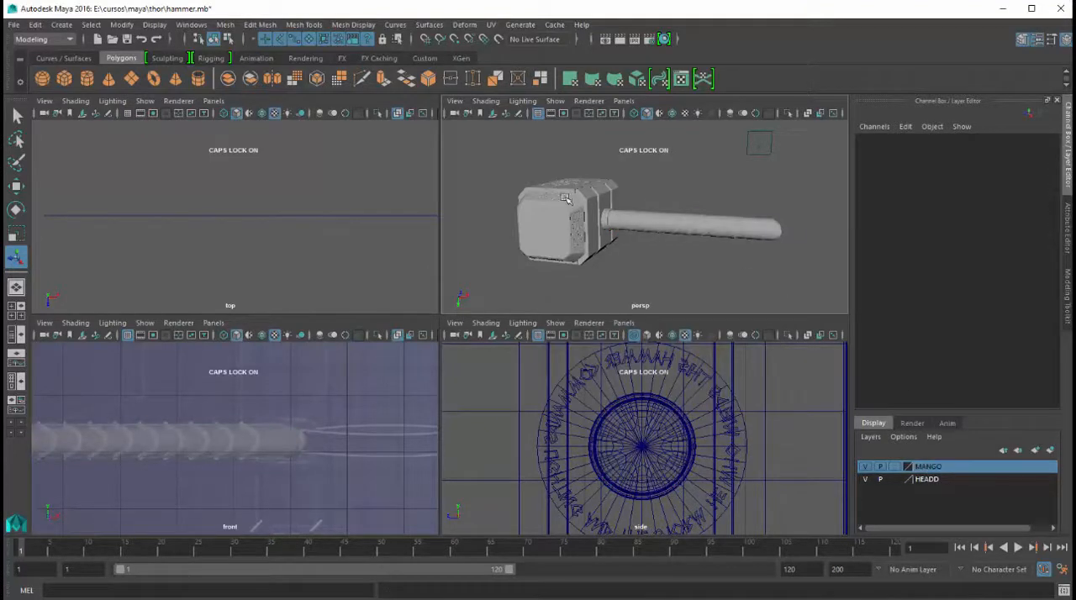
# Draw a polygon cylinder about 1.19 in radius and 0.607 high, and assign it to a new display layer
pyautogui.click(88, 77)
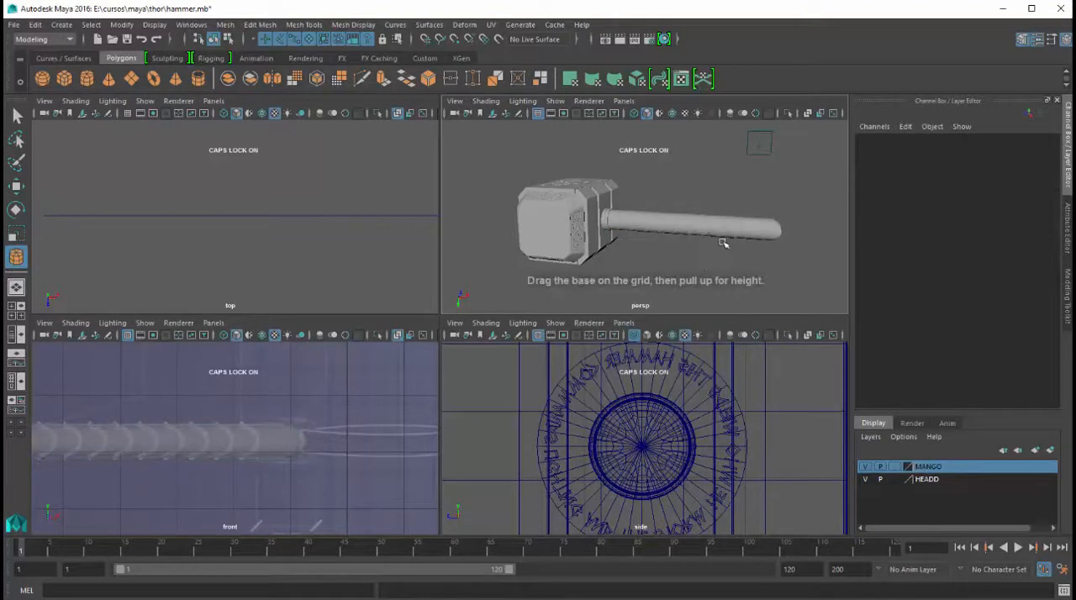
pyautogui.moveTo(711, 251); pyautogui.dragTo(782, 217)
pyautogui.click(1050, 450)
# Hide the MANGO layer and move the new cylinder onto the blueprint's handle end, about X -0.867 and Y 5.342
pyautogui.click(866, 480)
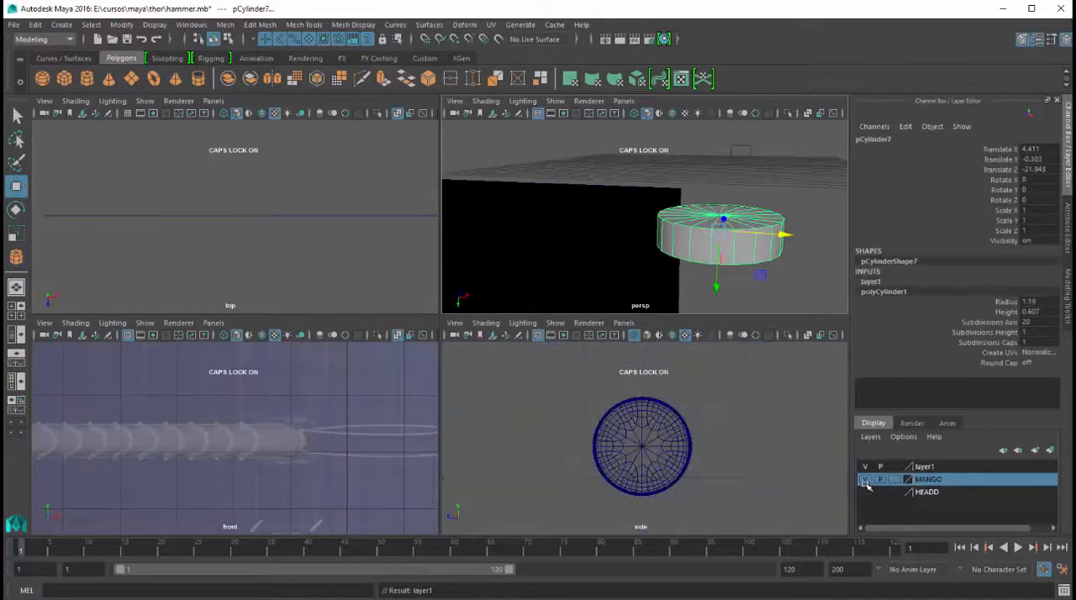
pyautogui.scroll(-7, 748, 251)
pyautogui.scroll(-6, 397, 392)
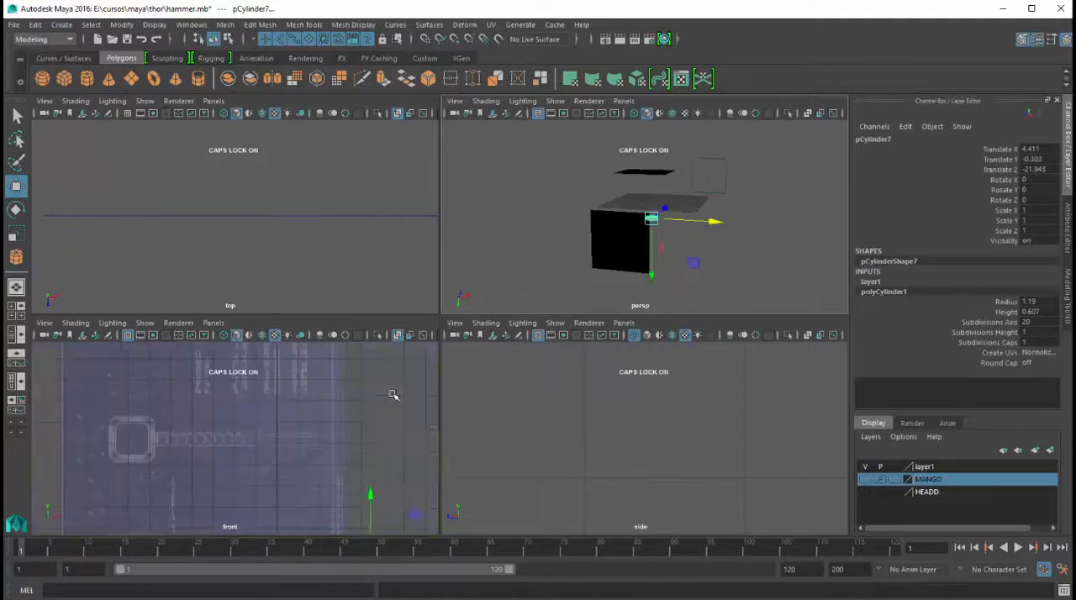
pyautogui.press('space')
pyautogui.scroll(-5, 439, 392)
pyautogui.moveTo(567, 429); pyautogui.dragTo(476, 332)
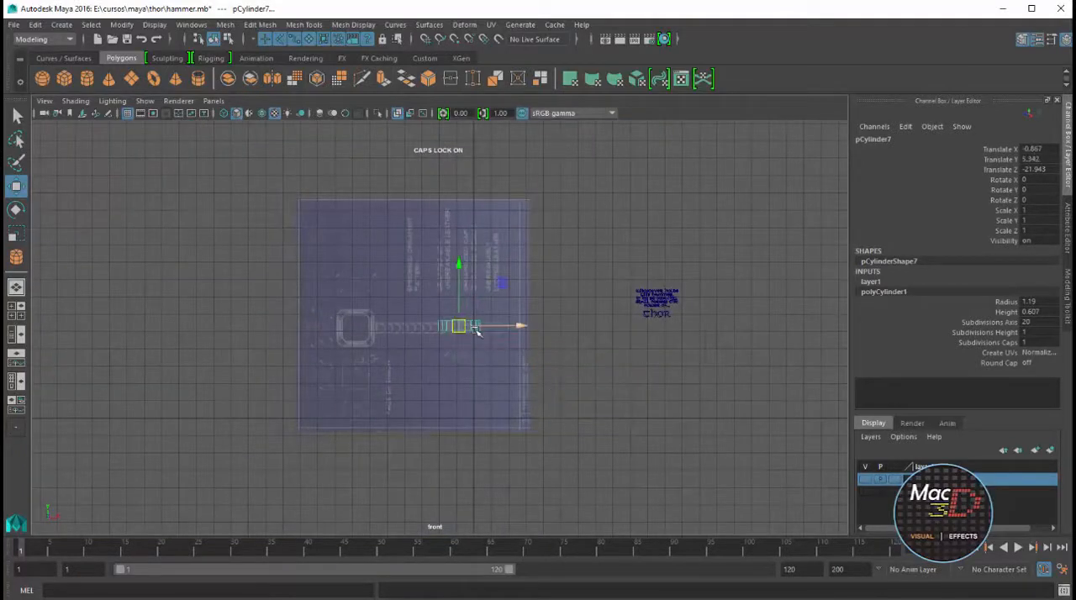
# Rotate the new cylinder to exactly 90 degrees about Z so it lies along the handle's axis
pyautogui.scroll(8, 509, 370)
pyautogui.press('e')
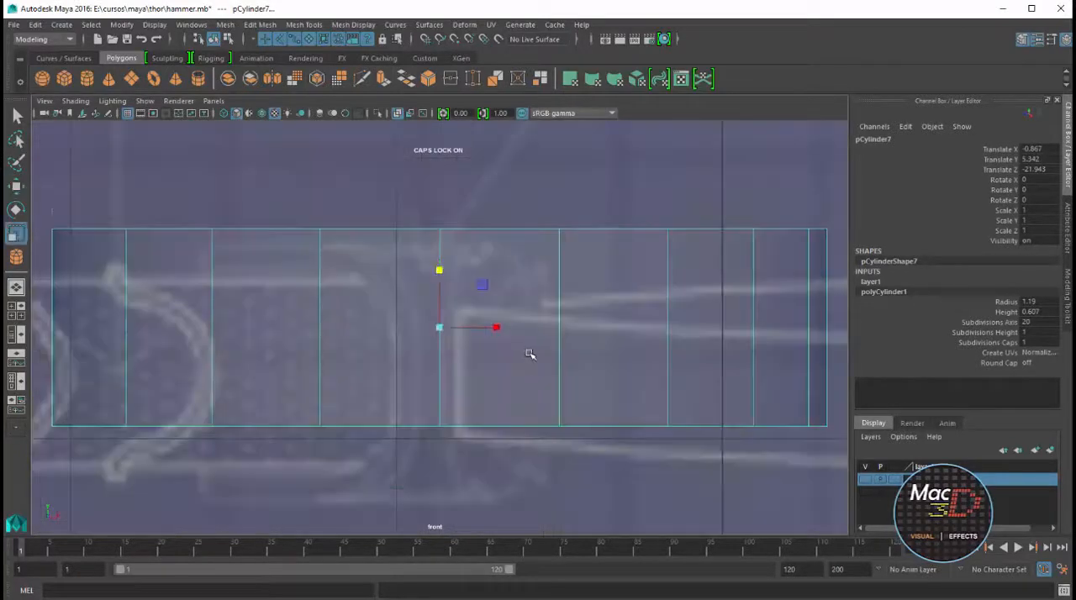
pyautogui.moveTo(413, 289); pyautogui.dragTo(378, 358)
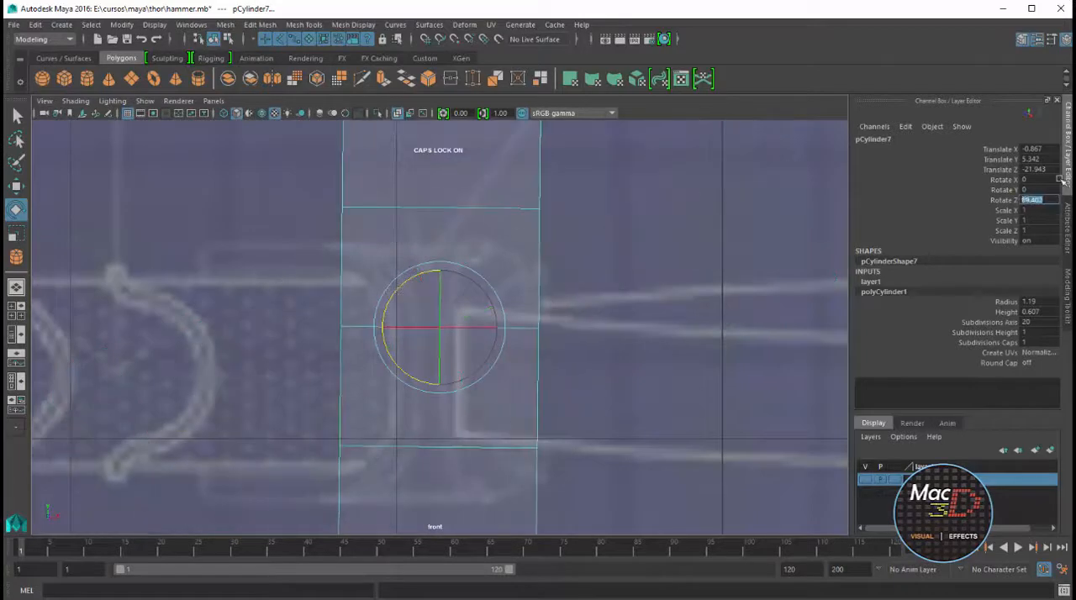
pyautogui.write('90')
pyautogui.press('Return')
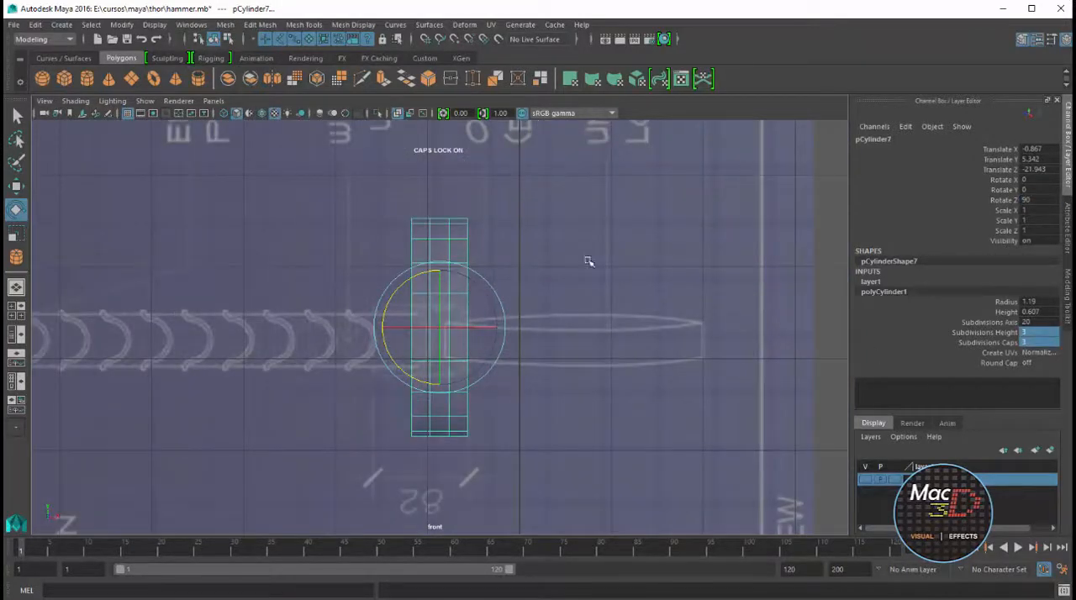
# Scale the cylinder uniformly to about 0.304 and lower it onto the handle's axis at about Y 5.188
pyautogui.press('r')
pyautogui.moveTo(441, 327); pyautogui.dragTo(360, 403)
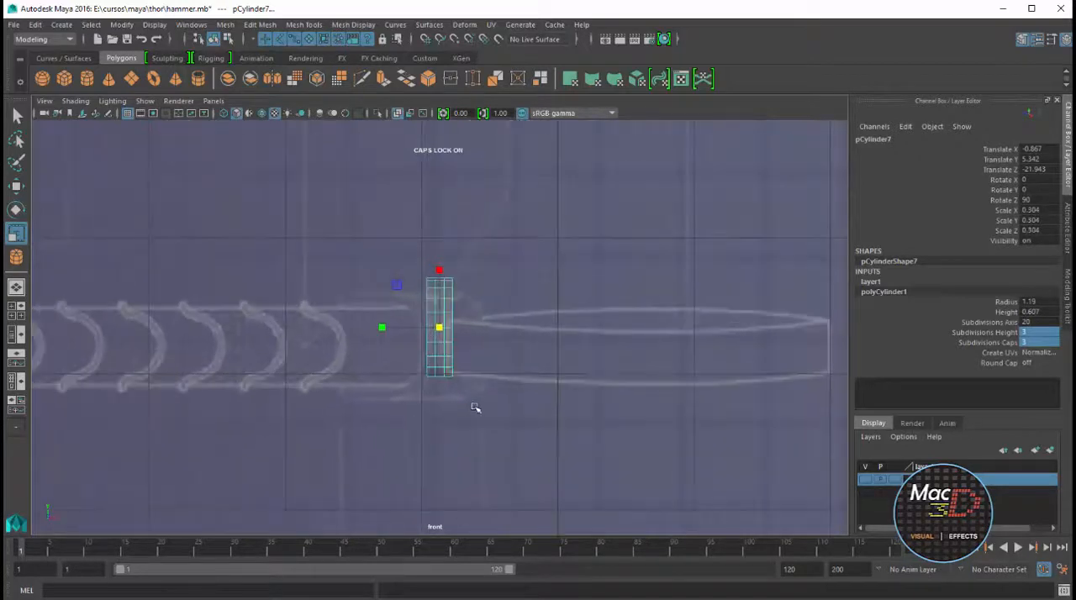
pyautogui.scroll(3, 475, 407)
pyautogui.press('w')
pyautogui.moveTo(441, 262); pyautogui.dragTo(444, 305)
pyautogui.press('r')
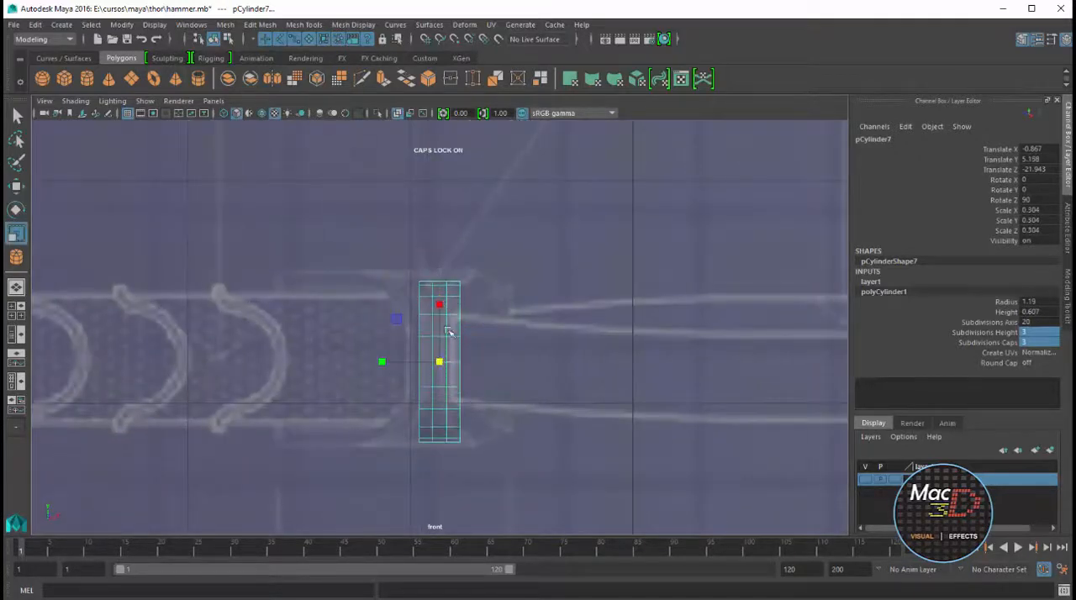
# Scale the cylinder to about 0.354 across and 1.726 in length, and shift it to about X -1.076 over the blueprint cap
pyautogui.moveTo(440, 362); pyautogui.dragTo(459, 363)
pyautogui.moveTo(381, 362); pyautogui.dragTo(143, 368)
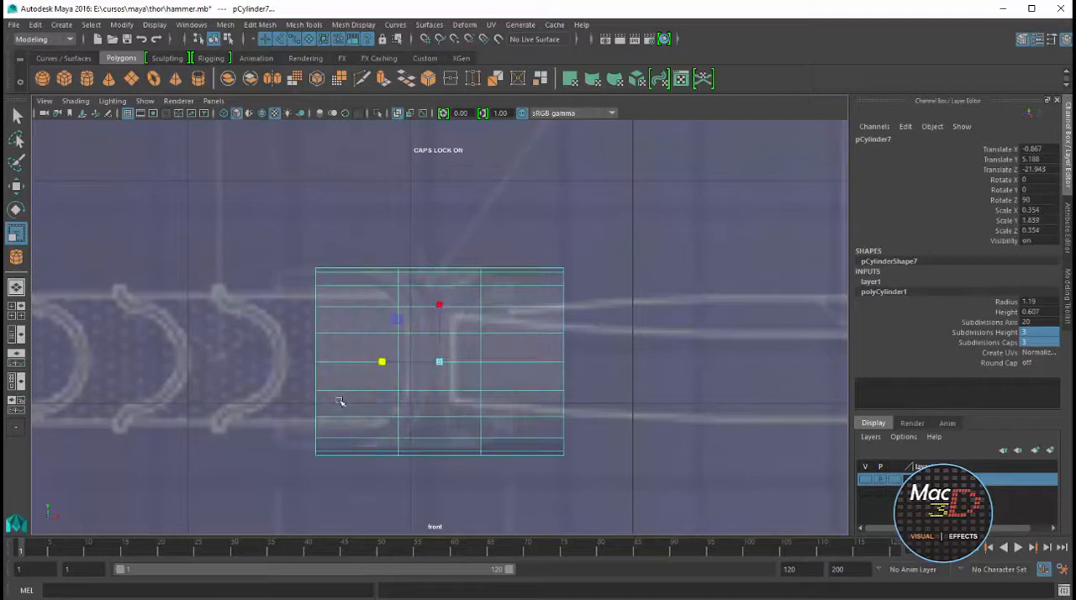
pyautogui.press('w')
pyautogui.moveTo(501, 361); pyautogui.dragTo(449, 365)
pyautogui.press('r')
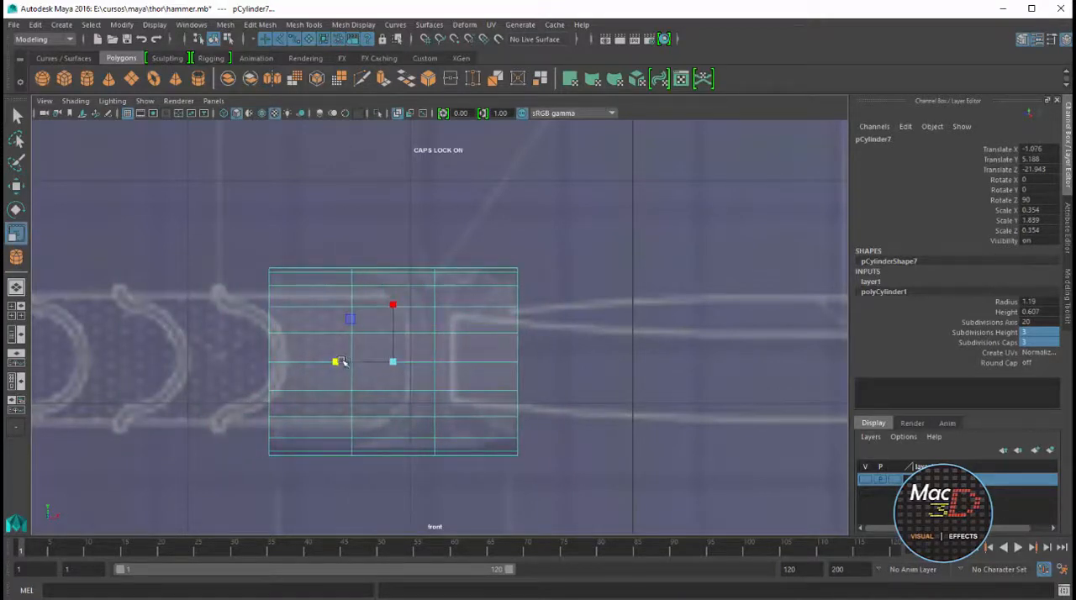
pyautogui.moveTo(339, 361); pyautogui.dragTo(340, 362)
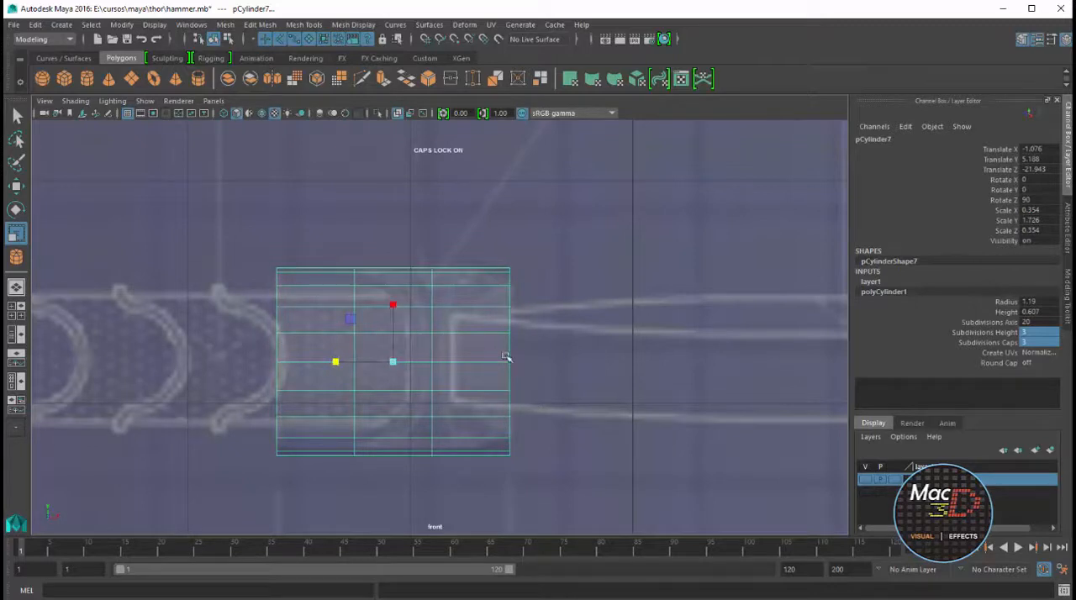
# Examine the cylinder's depth placement relative to the blueprints in the top and side views
pyautogui.press('space')
pyautogui.press('space')
pyautogui.press('f')
pyautogui.scroll(-10, 366, 244)
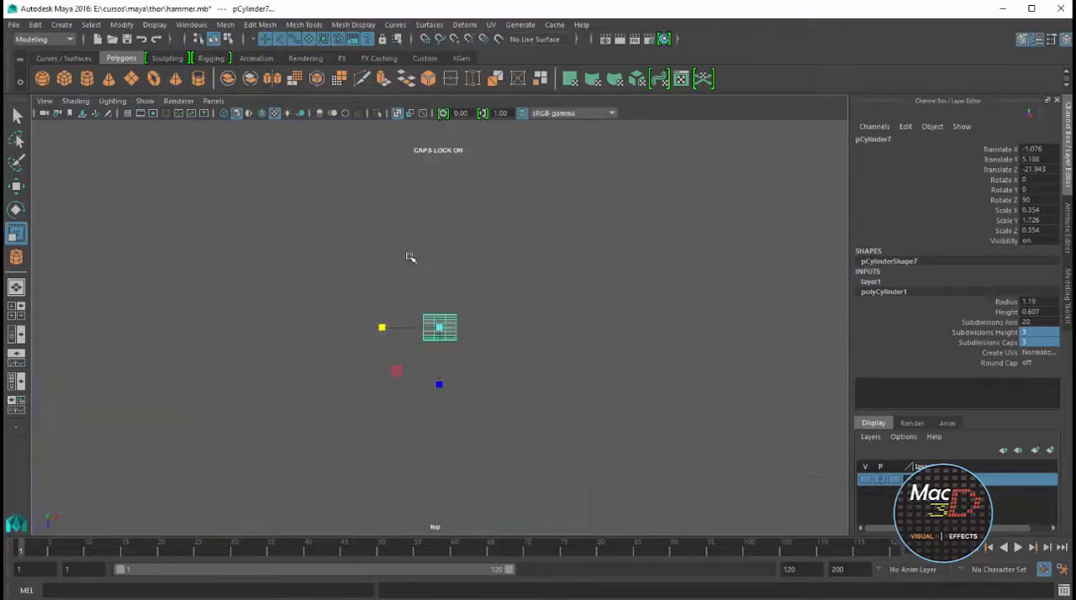
pyautogui.press('space')
pyautogui.scroll(-3, 611, 428)
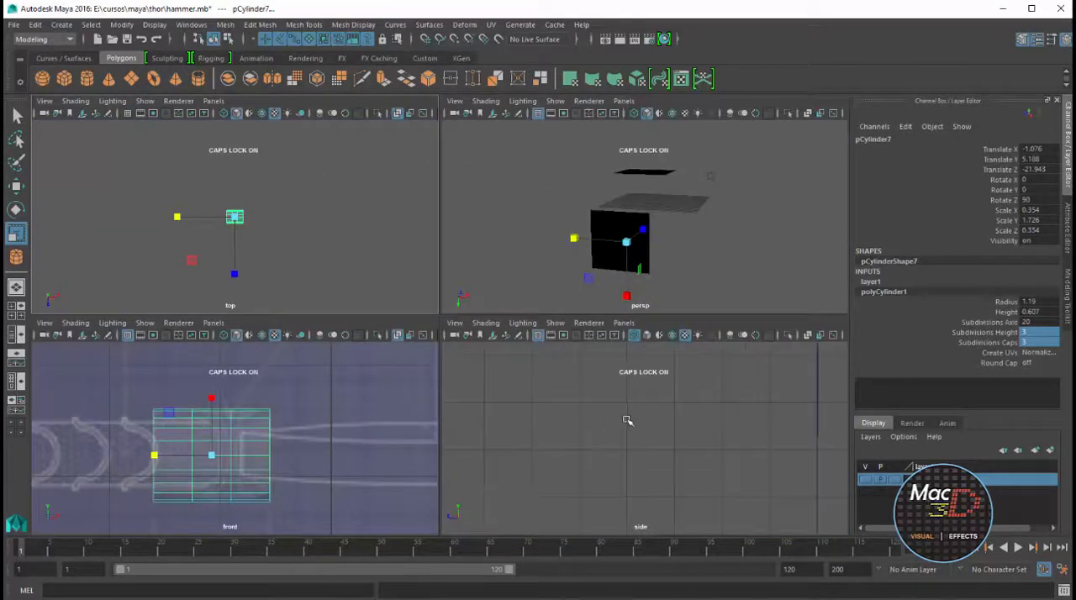
pyautogui.press('space')
pyautogui.press('f')
pyautogui.scroll(-5, 627, 421)
pyautogui.press('space')
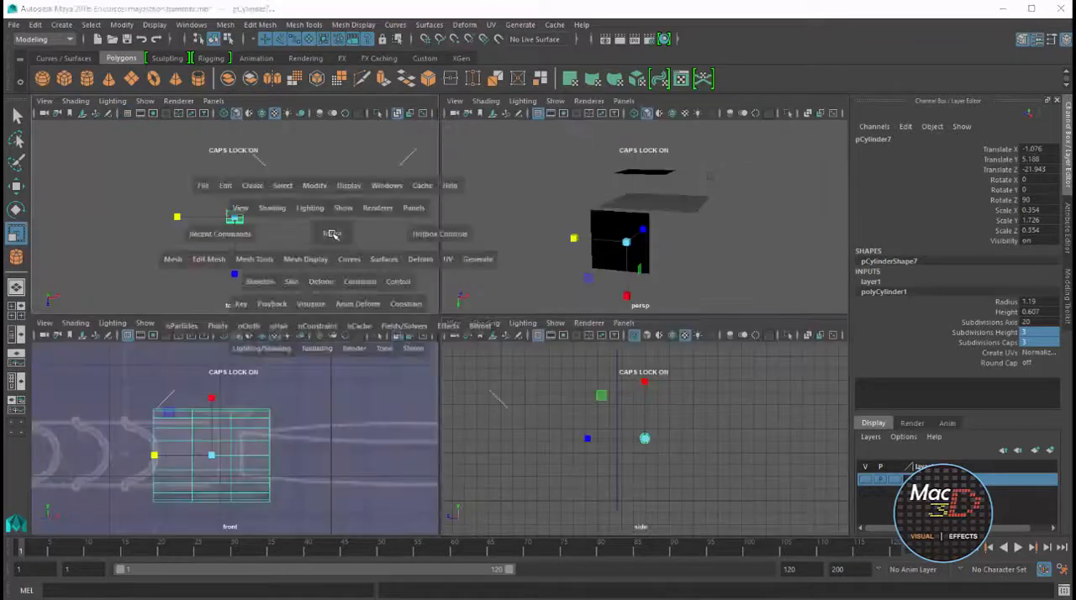
pyautogui.press('space')
pyautogui.press('6')
pyautogui.press('f')
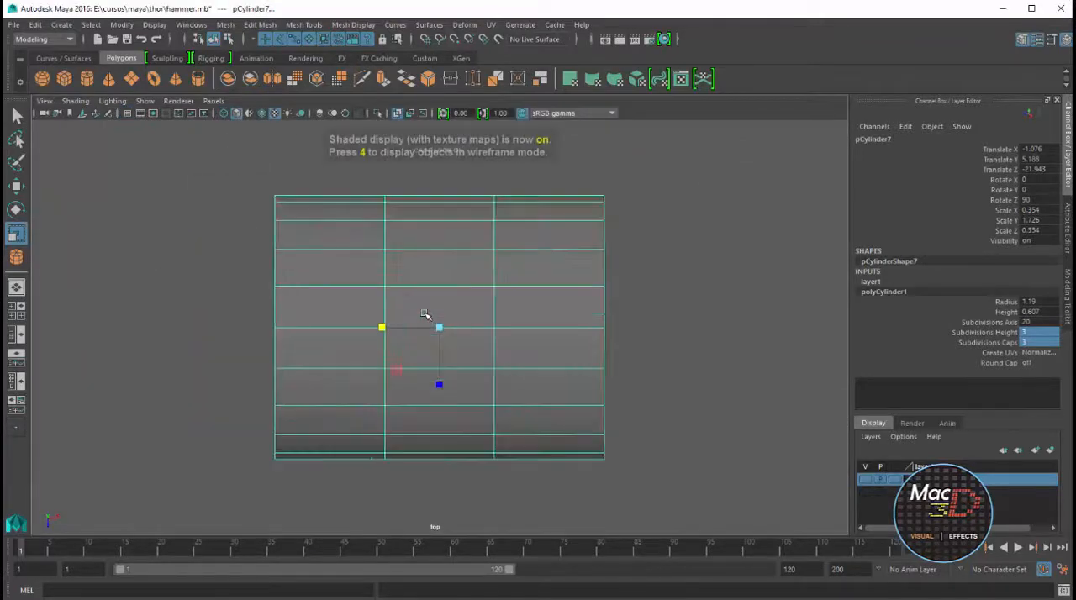
# Reselect the cylinder in the perspective view and move it along Z to about -4.687
pyautogui.press('capslock')
pyautogui.press('alt')
pyautogui.click(661, 253)
pyautogui.press('space')
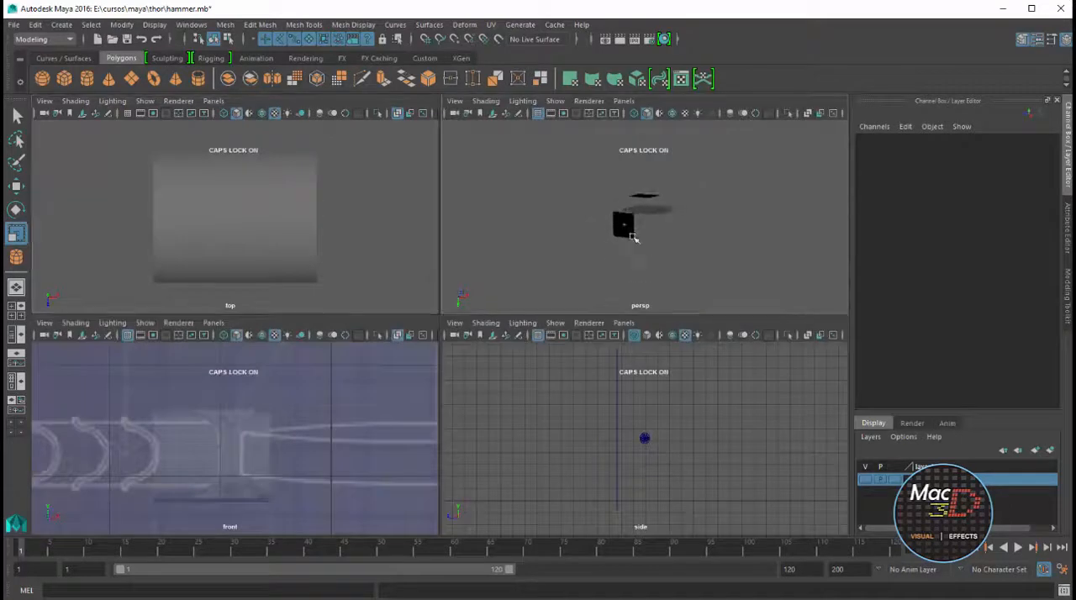
pyautogui.click(605, 217)
pyautogui.keyDown('alt'); pyautogui.moveTo(600, 216); pyautogui.dragTo(620, 238); pyautogui.keyUp('alt')
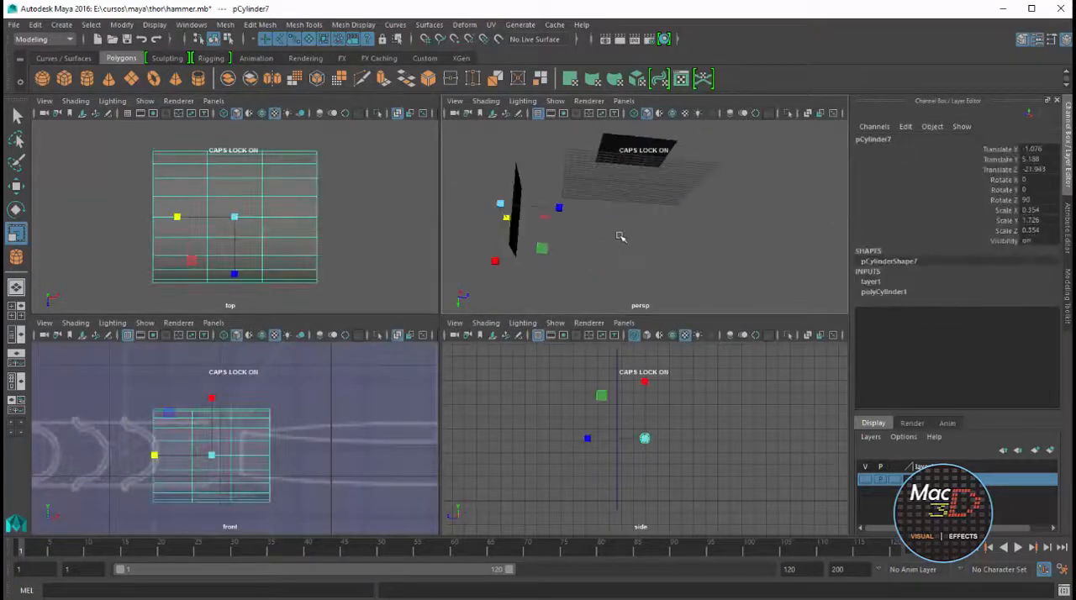
pyautogui.press('w')
pyautogui.moveTo(558, 207); pyautogui.dragTo(653, 215)
pyautogui.keyDown('alt'); pyautogui.moveTo(622, 418); pyautogui.dragTo(735, 403, button='middle'); pyautogui.keyUp('alt')
# Move the cylinder along Z to about 3.645, centring it on the handle in the top-view blueprint
pyautogui.keyDown('alt'); pyautogui.moveTo(296, 202); pyautogui.dragTo(297, 196, button='middle'); pyautogui.keyUp('alt')
pyautogui.press('f')
pyautogui.scroll(-10, 316, 195)
pyautogui.press('space')
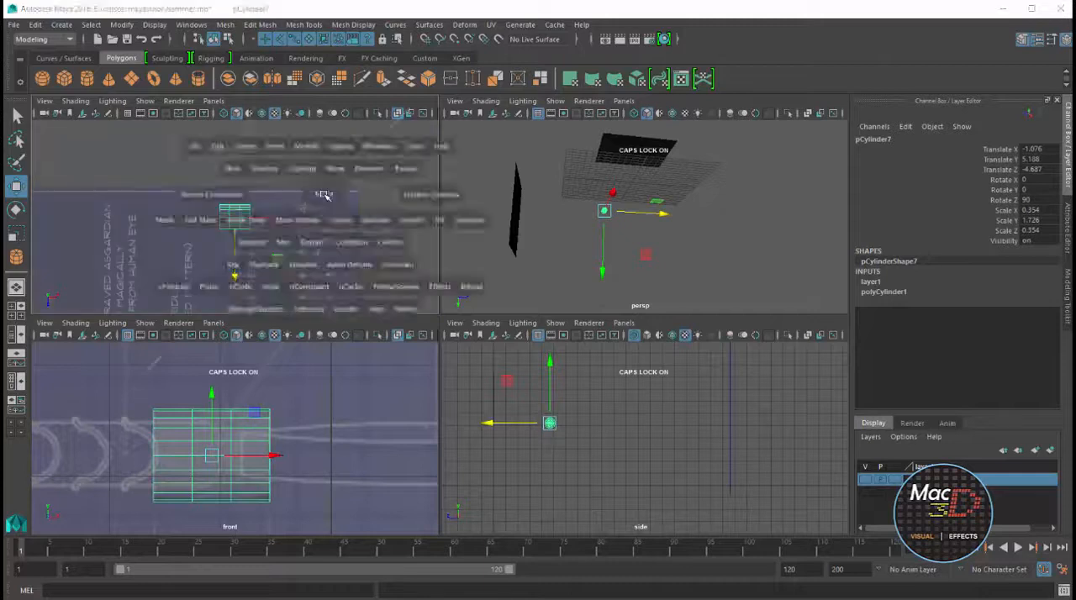
pyautogui.scroll(-4, 399, 367)
pyautogui.keyDown('alt'); pyautogui.moveTo(398, 368); pyautogui.dragTo(458, 211, button='middle'); pyautogui.keyUp('alt')
pyautogui.moveTo(499, 233); pyautogui.dragTo(511, 469)
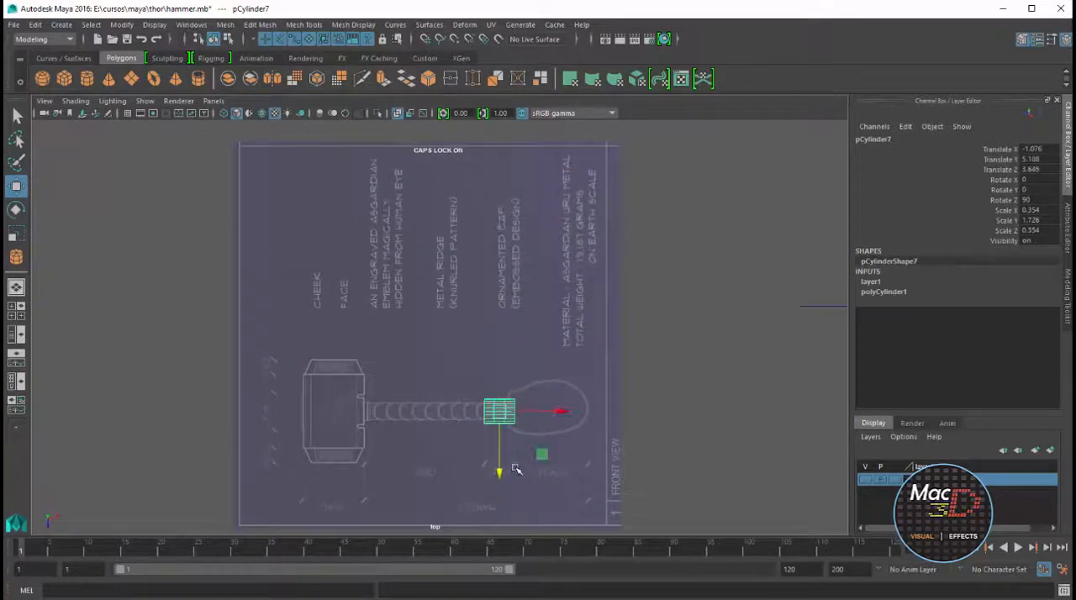
# Nudge the cylinder to about X -1.062 and set its height subdivisions to 5
pyautogui.press('f')
pyautogui.scroll(-5, 527, 399)
pyautogui.scroll(2, 531, 394)
pyautogui.scroll(3, 531, 393)
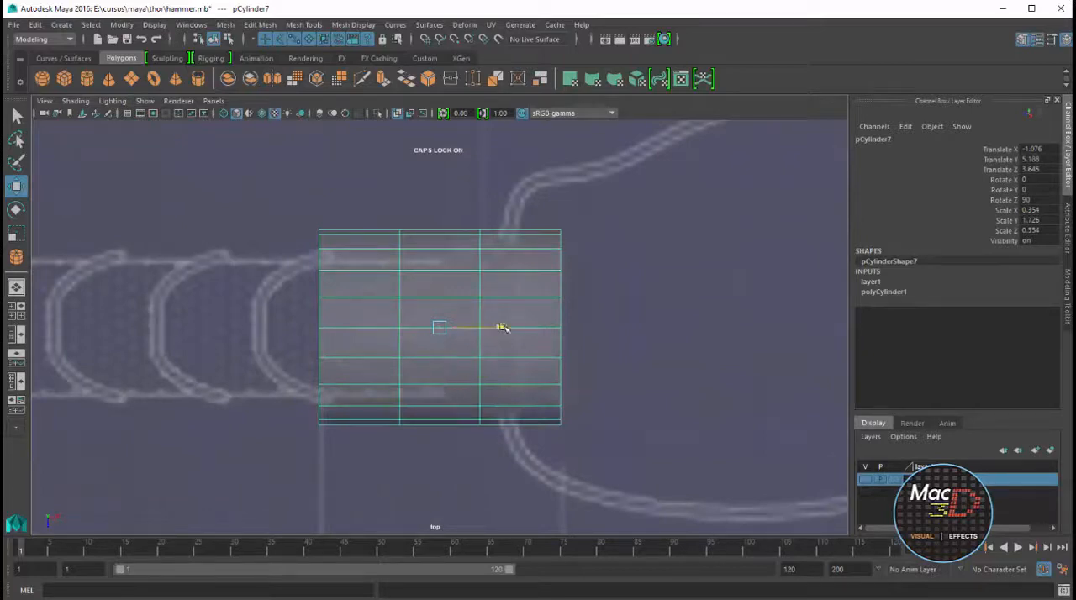
pyautogui.moveTo(503, 327); pyautogui.dragTo(507, 327)
pyautogui.click(897, 292)
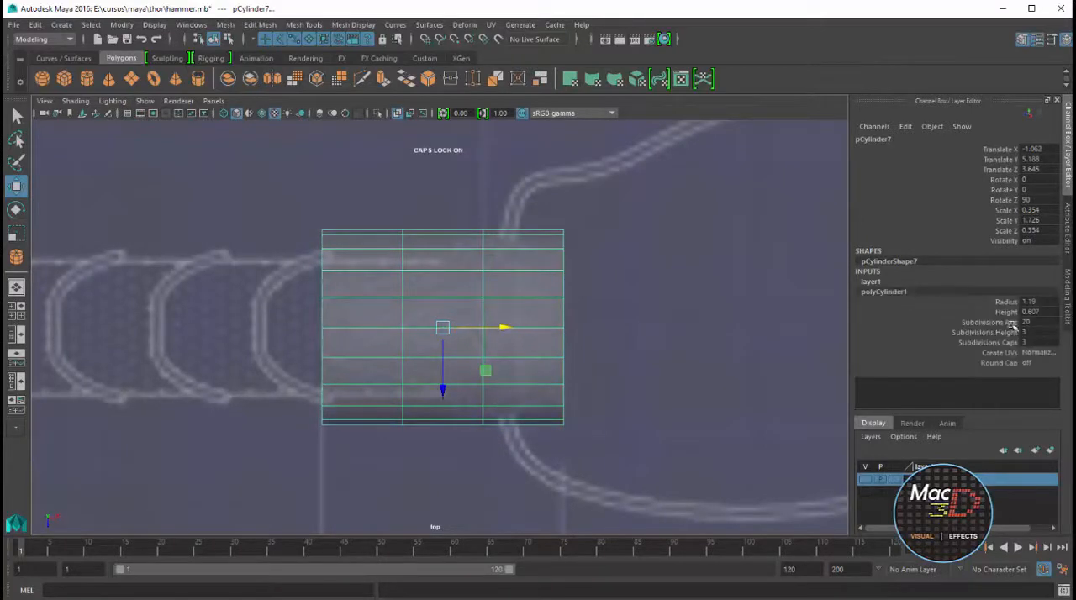
pyautogui.write('5')
pyautogui.press('Return')
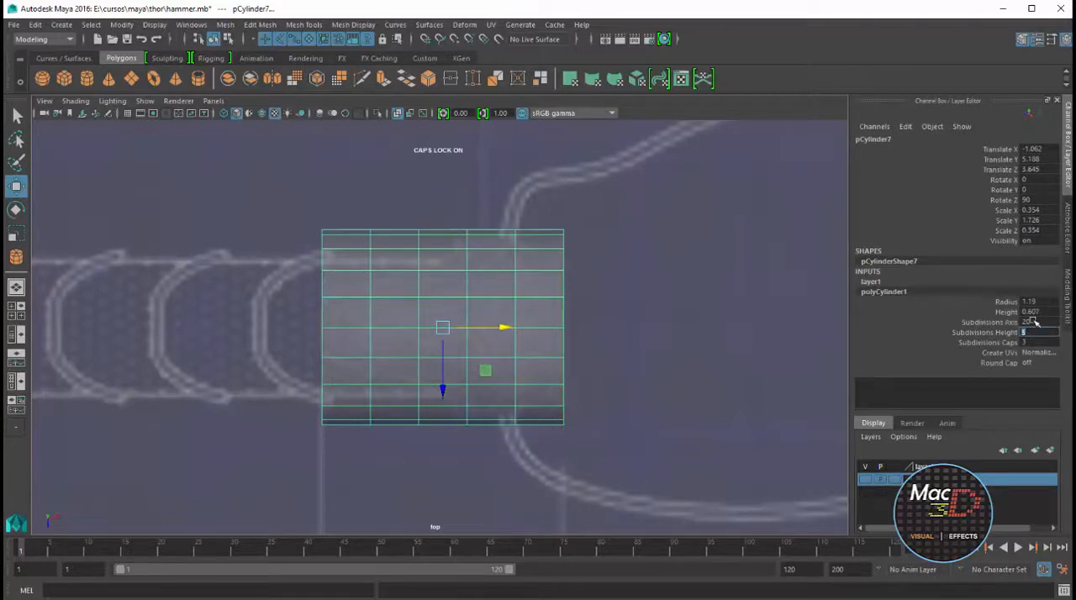
pyautogui.moveTo(505, 269); pyautogui.dragTo(498, 239, button='right')
pyautogui.doubleClick(468, 242)
pyautogui.moveTo(530, 328); pyautogui.dragTo(523, 331)
pyautogui.hotkey('ctrl', 'z')
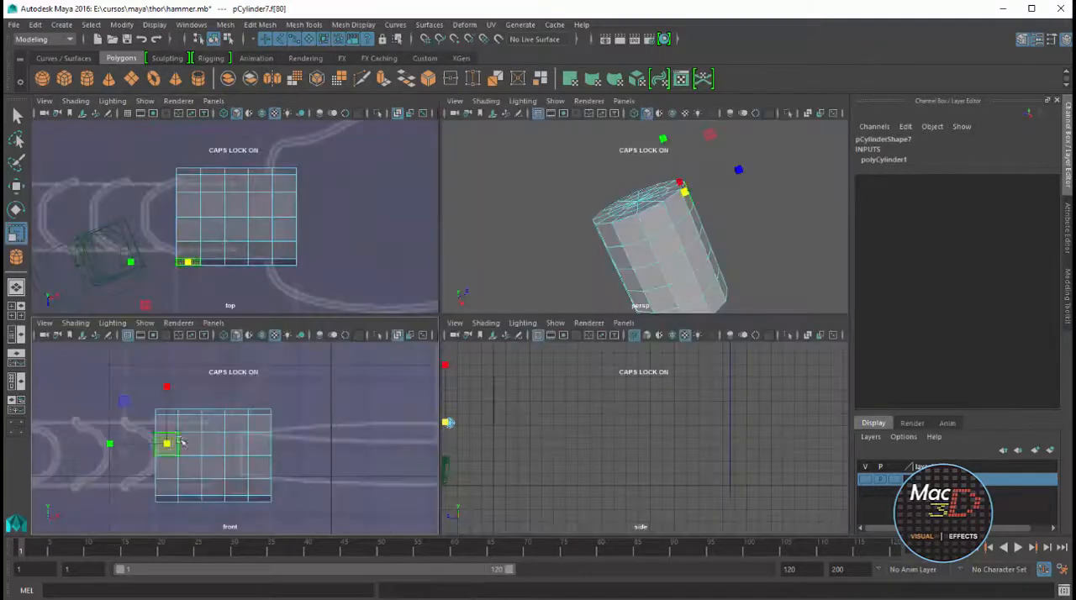
# Delete a block of six side faces, three long and two high, from both opposite sides of the cylinder's handle end
pyautogui.keyDown('shift'); pyautogui.click(187, 443); pyautogui.keyUp('shift')
pyautogui.keyDown('shift'); pyautogui.click(212, 444); pyautogui.keyUp('shift')
pyautogui.keyDown('shift'); pyautogui.click(213, 467); pyautogui.keyUp('shift')
pyautogui.keyDown('shift'); pyautogui.click(194, 466); pyautogui.keyUp('shift')
pyautogui.keyDown('shift'); pyautogui.click(170, 467); pyautogui.keyUp('shift')
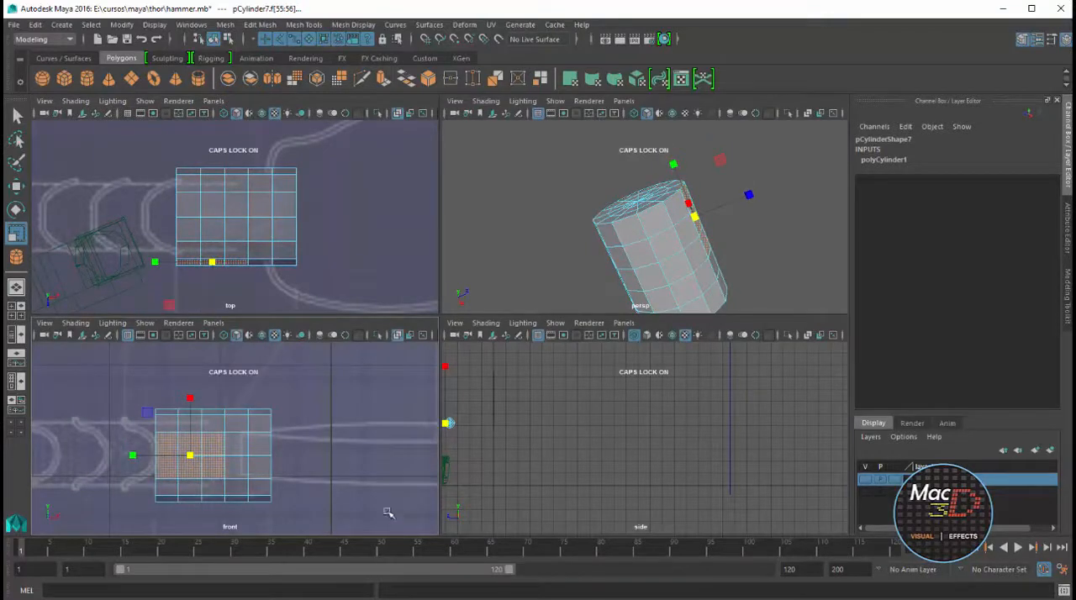
pyautogui.keyDown('alt'); pyautogui.moveTo(701, 229); pyautogui.dragTo(855, 308); pyautogui.keyUp('alt')
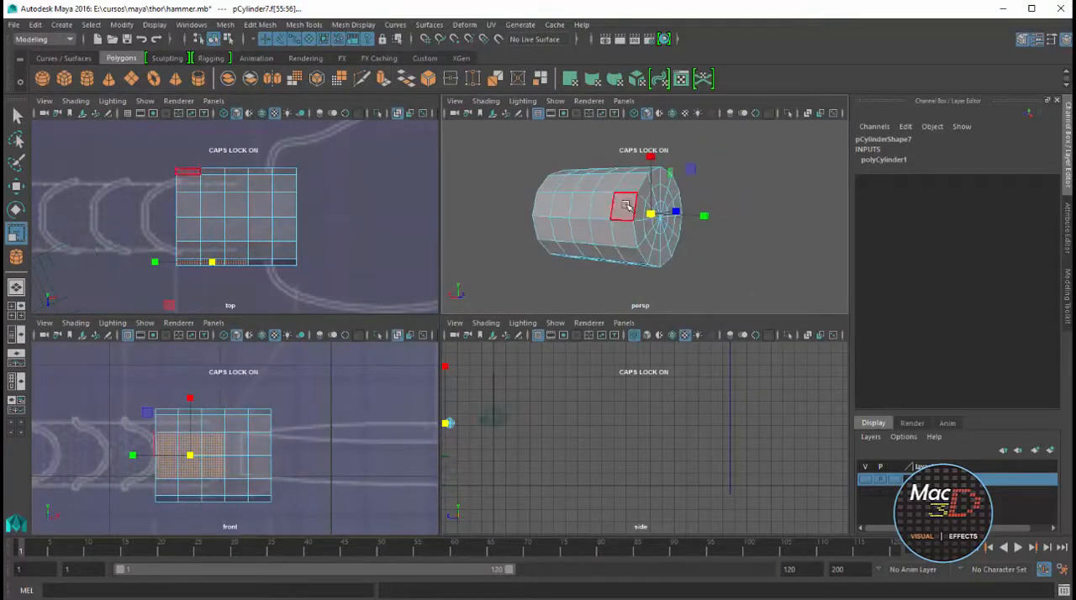
pyautogui.keyDown('shift'); pyautogui.click(625, 208); pyautogui.keyUp('shift')
pyautogui.keyDown('shift'); pyautogui.click(603, 207); pyautogui.keyUp('shift')
pyautogui.keyDown('shift'); pyautogui.click(601, 229); pyautogui.keyUp('shift')
pyautogui.keyDown('shift'); pyautogui.click(639, 233); pyautogui.keyUp('shift')
pyautogui.keyDown('shift'); pyautogui.click(582, 233); pyautogui.keyUp('shift')
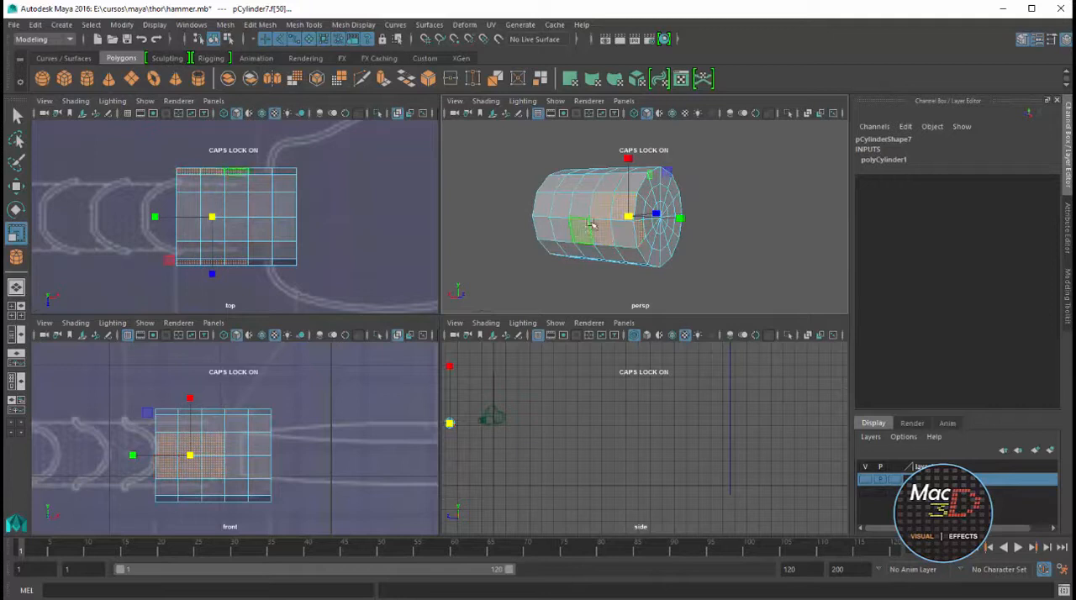
pyautogui.keyDown('shift'); pyautogui.click(583, 210); pyautogui.keyUp('shift')
pyautogui.keyDown('shift'); pyautogui.click(623, 232); pyautogui.keyUp('shift')
pyautogui.keyDown('alt'); pyautogui.moveTo(666, 234); pyautogui.dragTo(709, 207); pyautogui.keyUp('alt')
pyautogui.press('Delete')
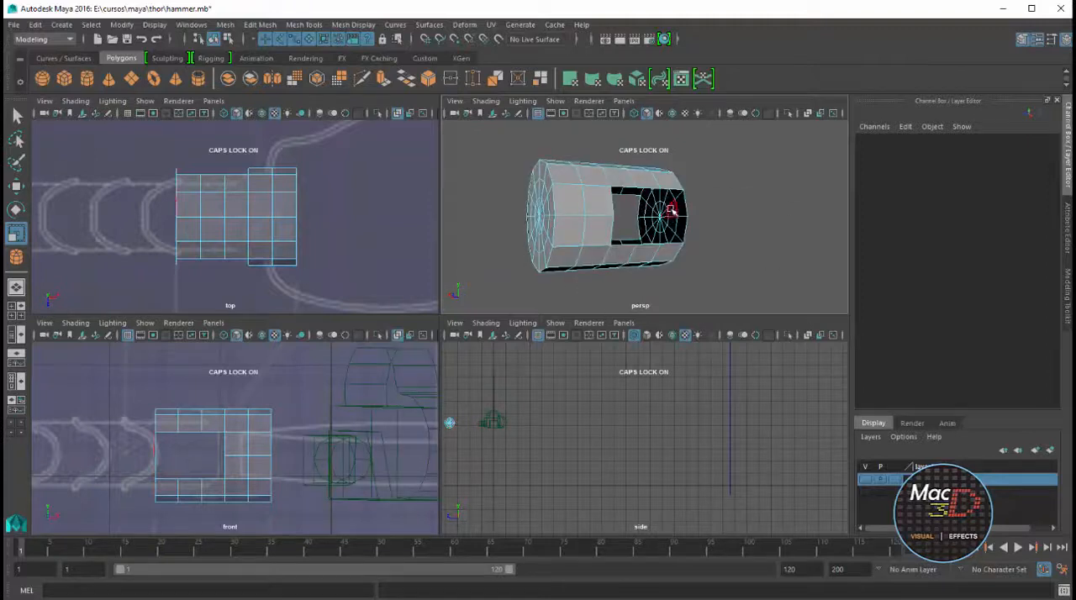
# Delete all the end-cap faces on the cylinder's open handle end, leaving two prongs
pyautogui.click(657, 220)
pyautogui.press('Delete')
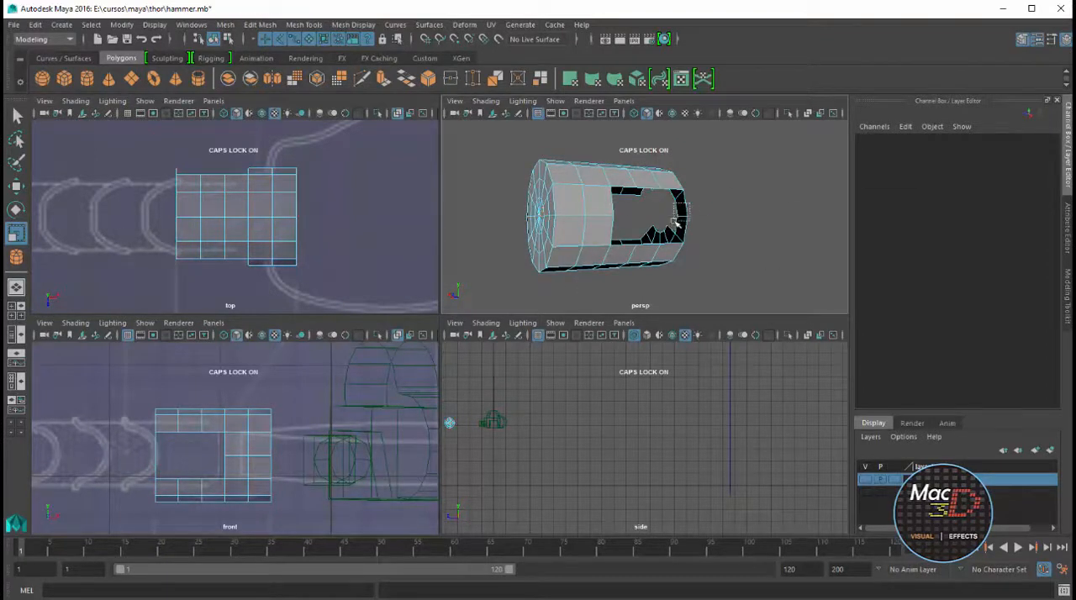
pyautogui.keyDown('alt'); pyautogui.moveTo(675, 226); pyautogui.dragTo(644, 234); pyautogui.keyUp('alt')
pyautogui.click(646, 238)
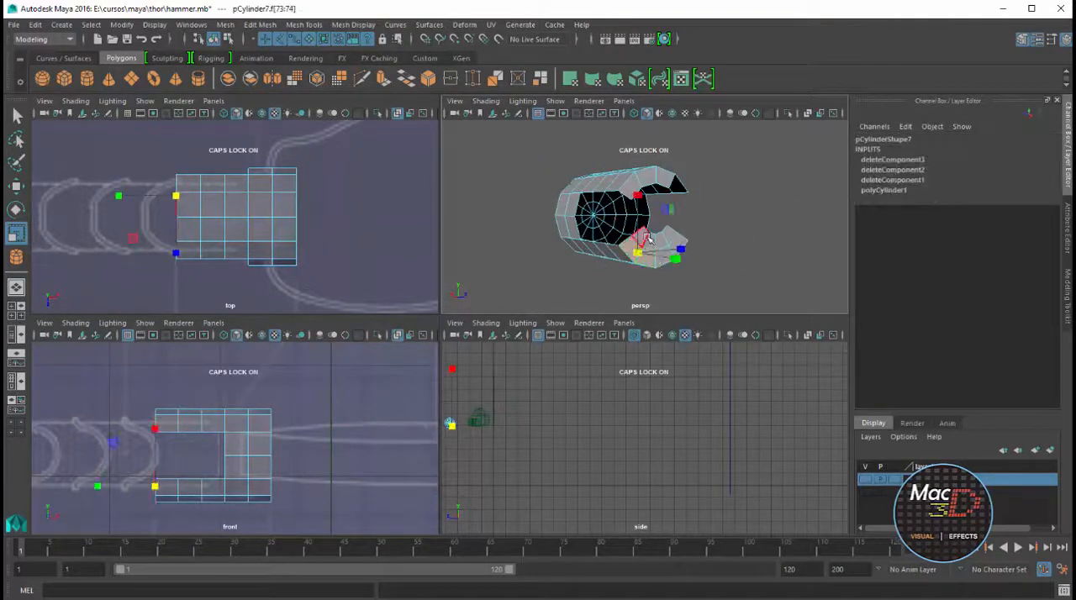
pyautogui.press('Delete')
pyautogui.click(636, 187)
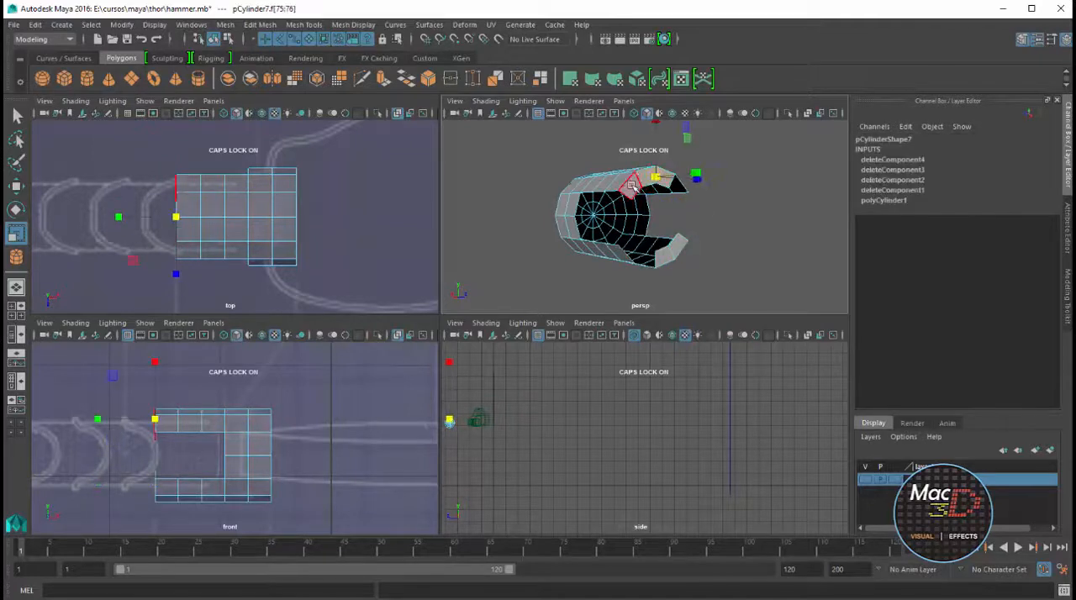
pyautogui.press('Delete')
# Narrow the first three vertex rings of the prongs in the top view so they taper toward the handle
pyautogui.keyDown('alt'); pyautogui.moveTo(671, 248); pyautogui.dragTo(529, 243); pyautogui.keyUp('alt')
pyautogui.press('space')
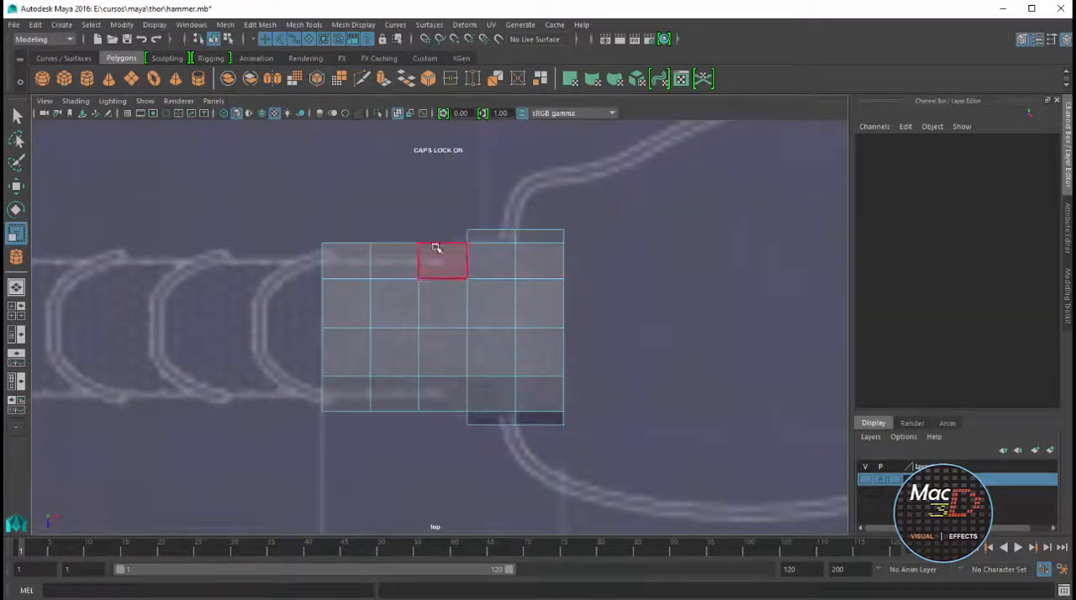
pyautogui.moveTo(288, 223); pyautogui.dragTo(352, 433)
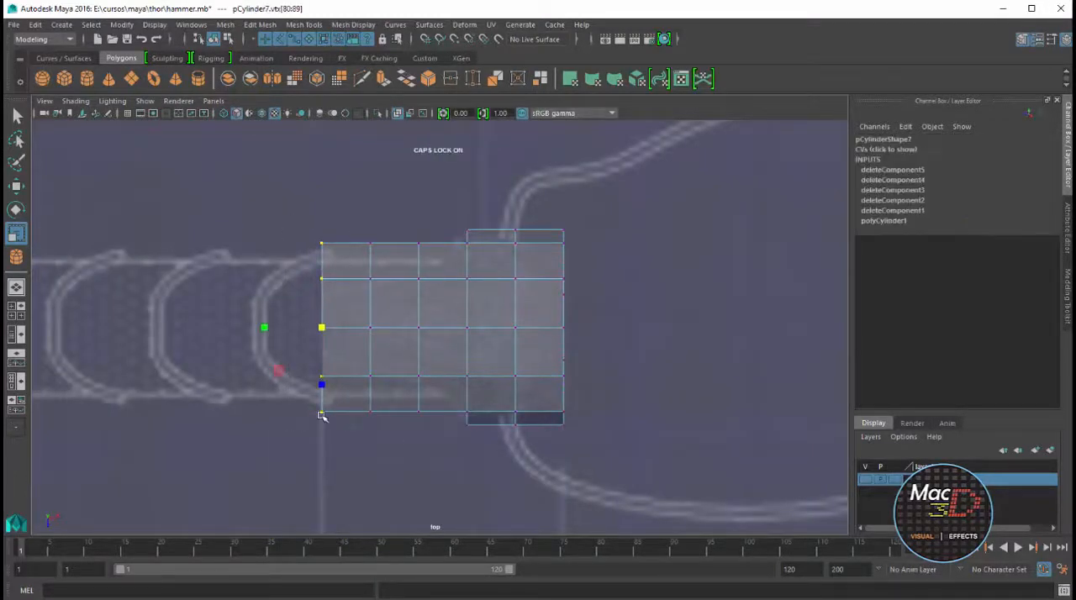
pyautogui.moveTo(322, 383); pyautogui.dragTo(323, 343)
pyautogui.moveTo(354, 223); pyautogui.dragTo(382, 366)
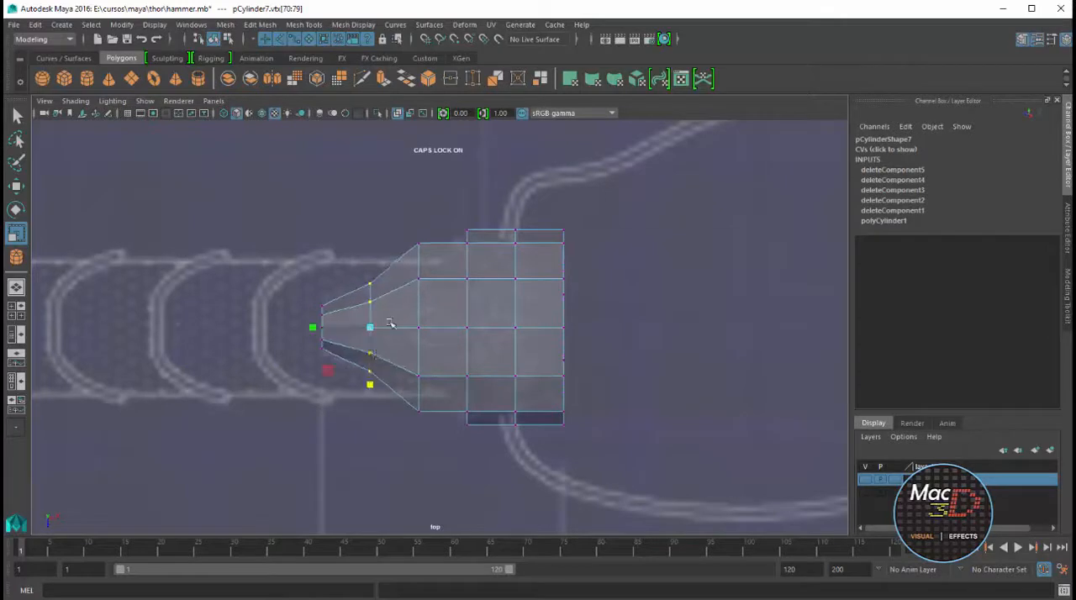
pyautogui.moveTo(406, 225); pyautogui.dragTo(431, 468)
pyautogui.moveTo(419, 385); pyautogui.dragTo(450, 360)
pyautogui.moveTo(354, 255); pyautogui.dragTo(375, 376)
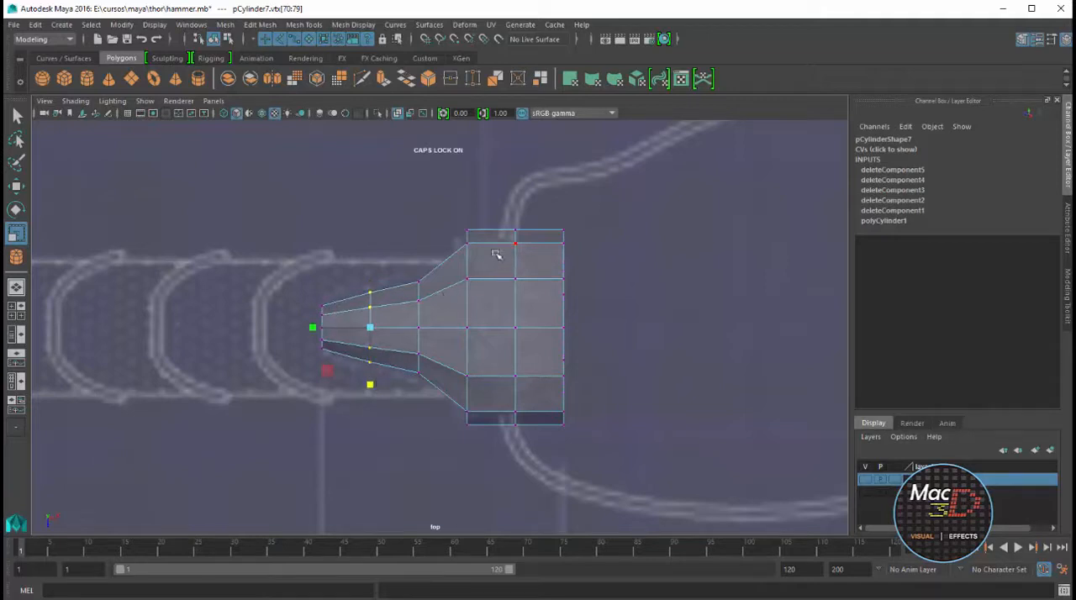
# Shift the vertex ring at the prongs' base slightly toward the handle, and pull its outermost vertices back to round the corners
pyautogui.moveTo(449, 222); pyautogui.dragTo(490, 422)
pyautogui.press('w')
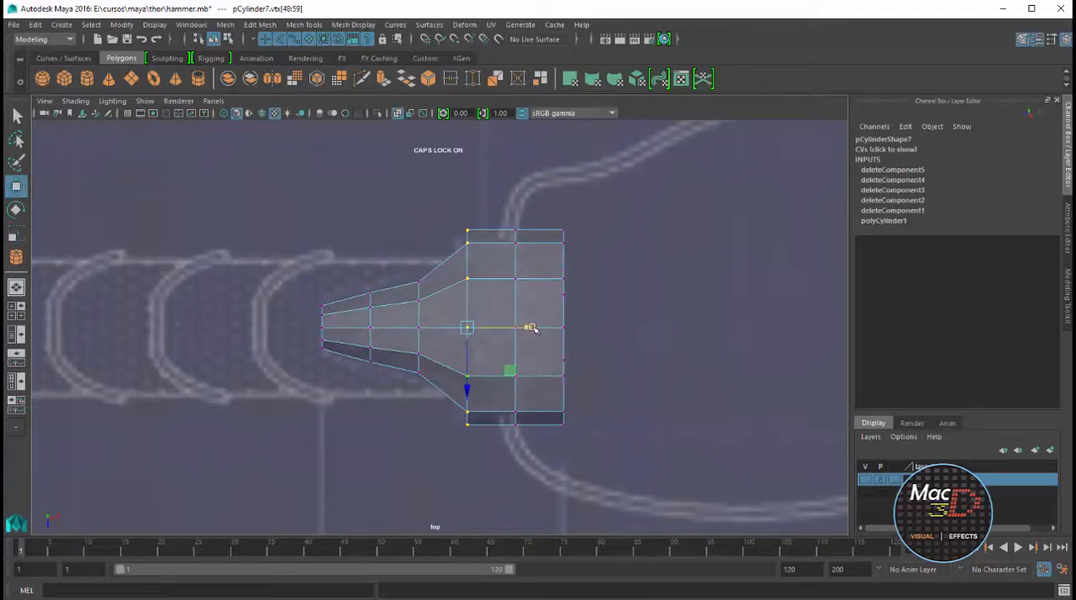
pyautogui.moveTo(533, 329); pyautogui.dragTo(529, 328)
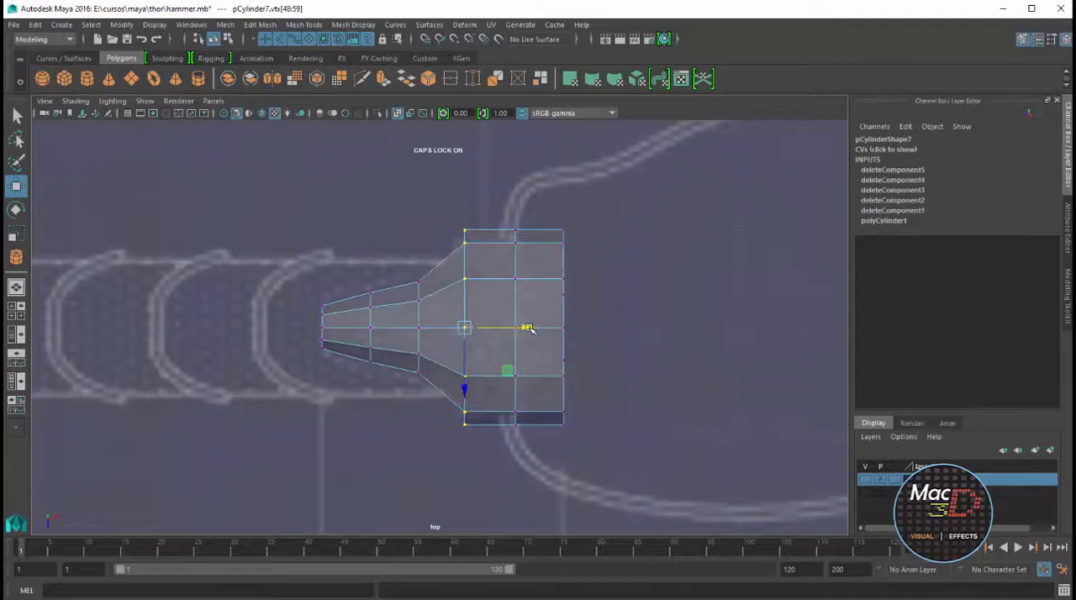
pyautogui.moveTo(455, 238); pyautogui.dragTo(455, 239)
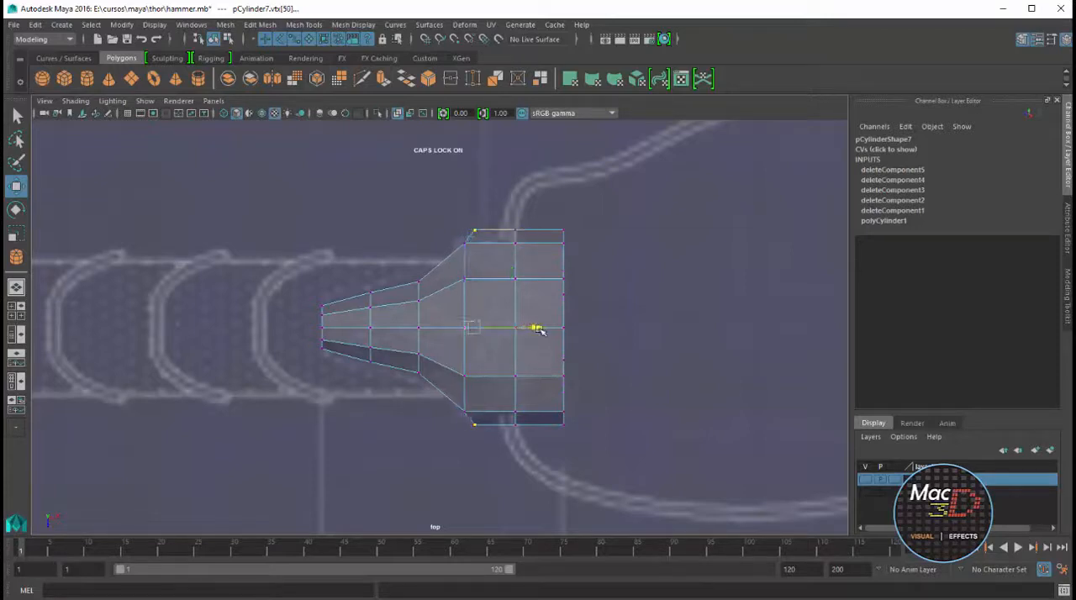
# Compress the upper prong's vertices vertically and raise them in line with the cap's top edge
pyautogui.press('space')
pyautogui.press('space')
pyautogui.keyDown('alt'); pyautogui.moveTo(623, 291); pyautogui.dragTo(491, 290); pyautogui.keyUp('alt')
pyautogui.moveTo(538, 145); pyautogui.dragTo(363, 433)
pyautogui.press('r')
pyautogui.moveTo(426, 271); pyautogui.dragTo(428, 253)
pyautogui.hotkey('ctrl', 'z')
pyautogui.moveTo(426, 195)
pyautogui.mouseDown()
pyautogui.moveTo(428, 220)
pyautogui.moveTo(427, 180)
pyautogui.mouseUp()
pyautogui.press('w')
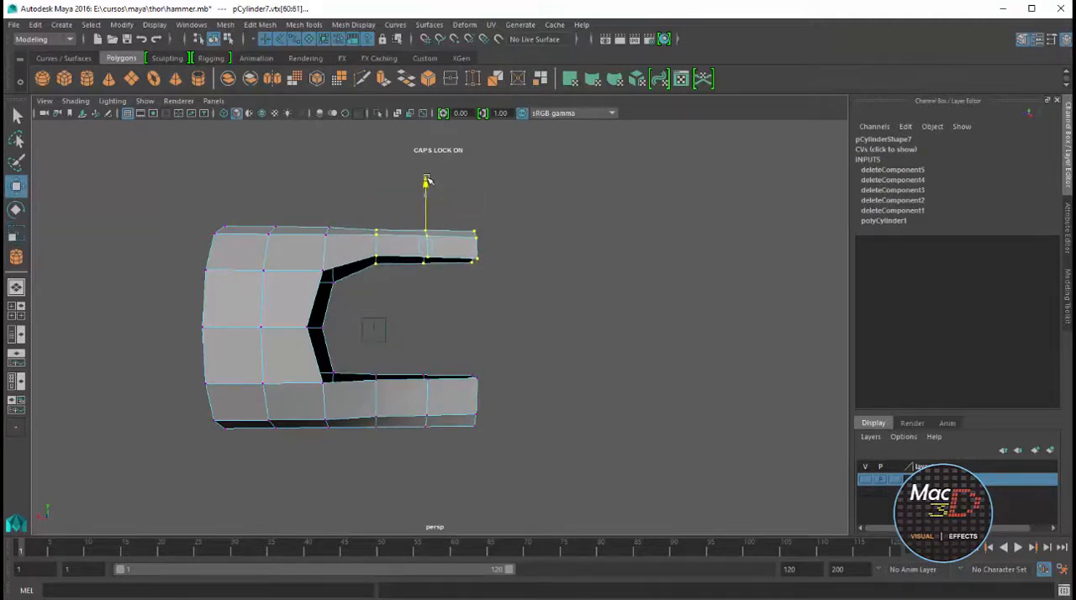
# Flatten the upper prong further in height and lift it level with the cap's top surface
pyautogui.keyDown('alt'); pyautogui.moveTo(505, 267); pyautogui.dragTo(531, 249); pyautogui.keyUp('alt')
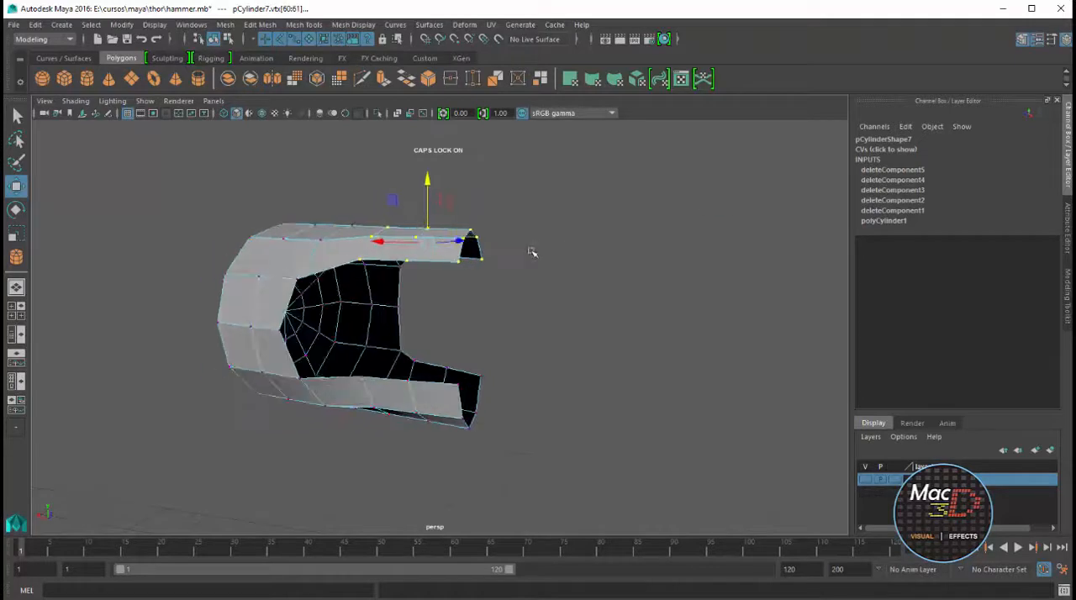
pyautogui.press('r')
pyautogui.moveTo(428, 173); pyautogui.dragTo(445, 212)
pyautogui.press('w')
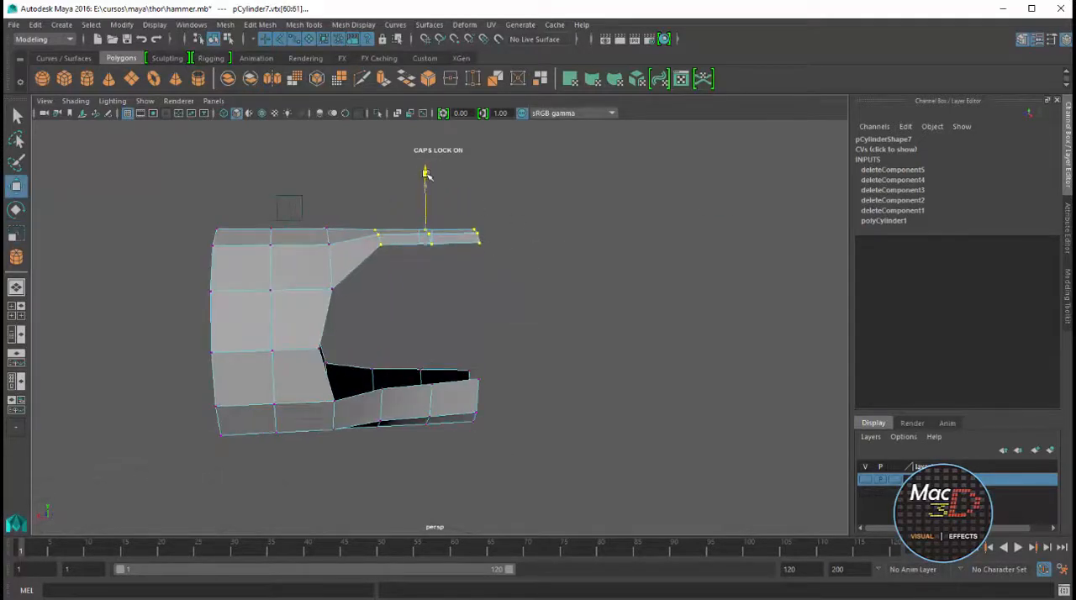
# Flatten the lower prong's vertices in height and lower them level with the cap's bottom edge in the front view
pyautogui.moveTo(352, 486); pyautogui.dragTo(515, 341)
pyautogui.press('r')
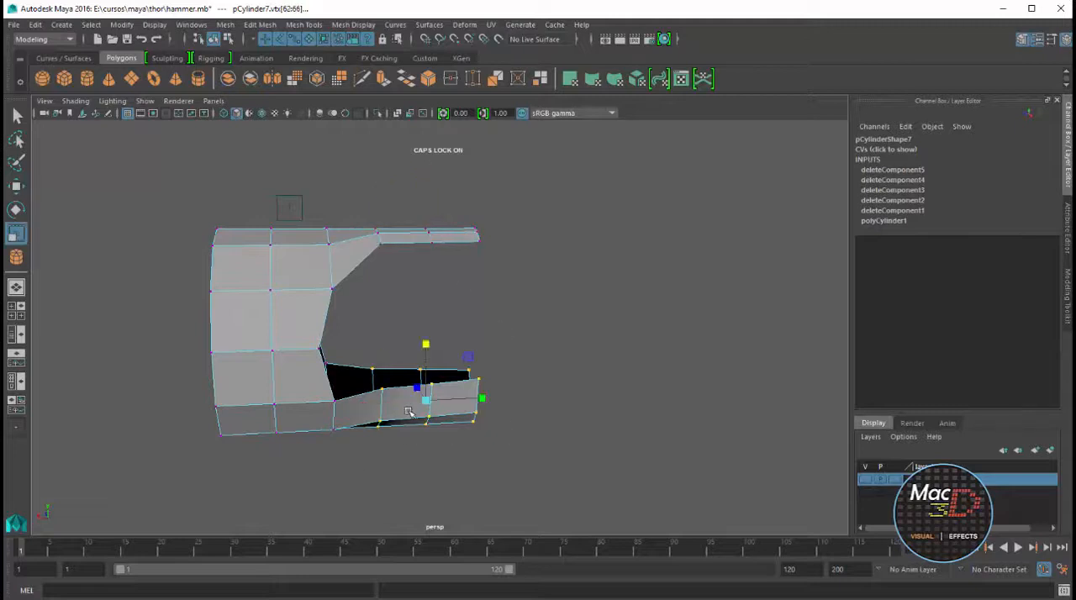
pyautogui.moveTo(426, 345); pyautogui.dragTo(376, 374)
pyautogui.moveTo(433, 344); pyautogui.dragTo(437, 372)
pyautogui.keyDown('alt'); pyautogui.moveTo(461, 387); pyautogui.dragTo(538, 377); pyautogui.keyUp('alt')
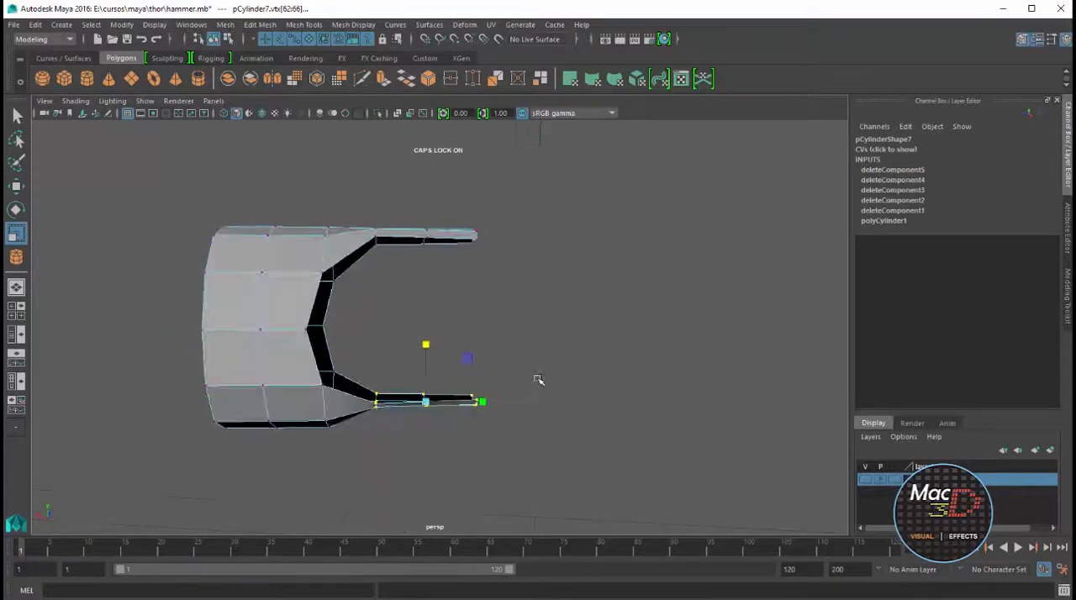
pyautogui.press('w')
pyautogui.press('space')
pyautogui.press('space')
pyautogui.moveTo(326, 376); pyautogui.dragTo(328, 408)
# Hide the cameras in the front view and check the cap's two prongs in perspective
pyautogui.click(145, 101)
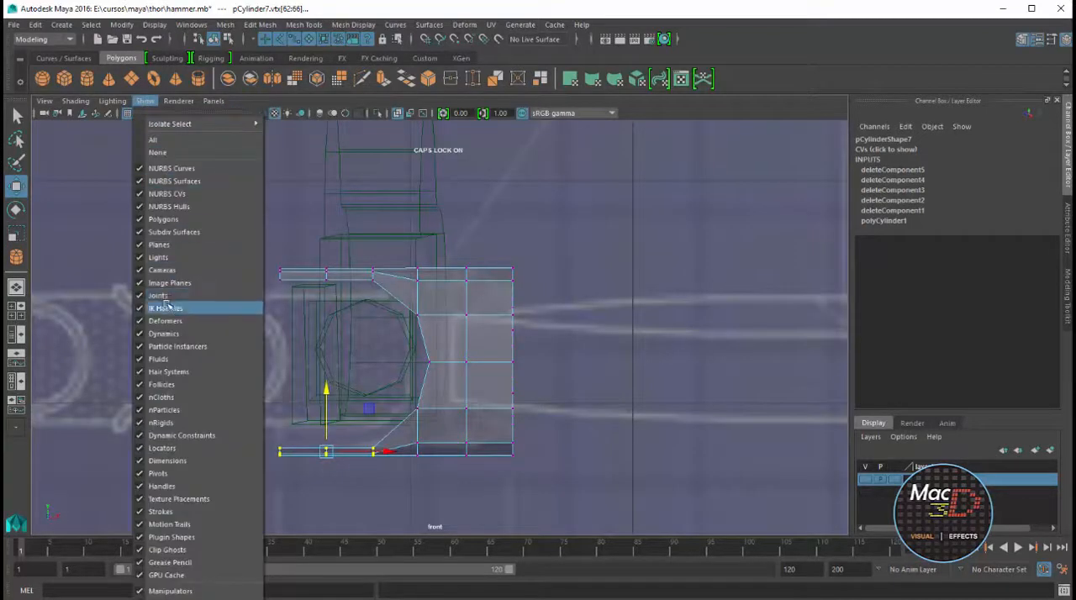
pyautogui.click(162, 270)
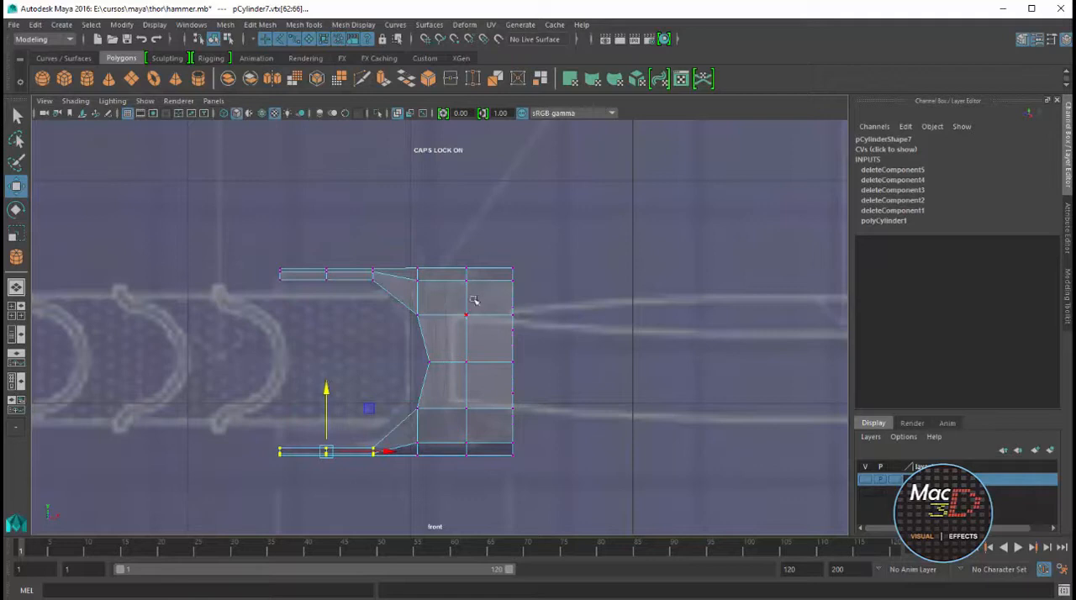
pyautogui.press('space')
pyautogui.press('space')
pyautogui.keyDown('alt'); pyautogui.moveTo(457, 283); pyautogui.dragTo(492, 283); pyautogui.keyUp('alt')
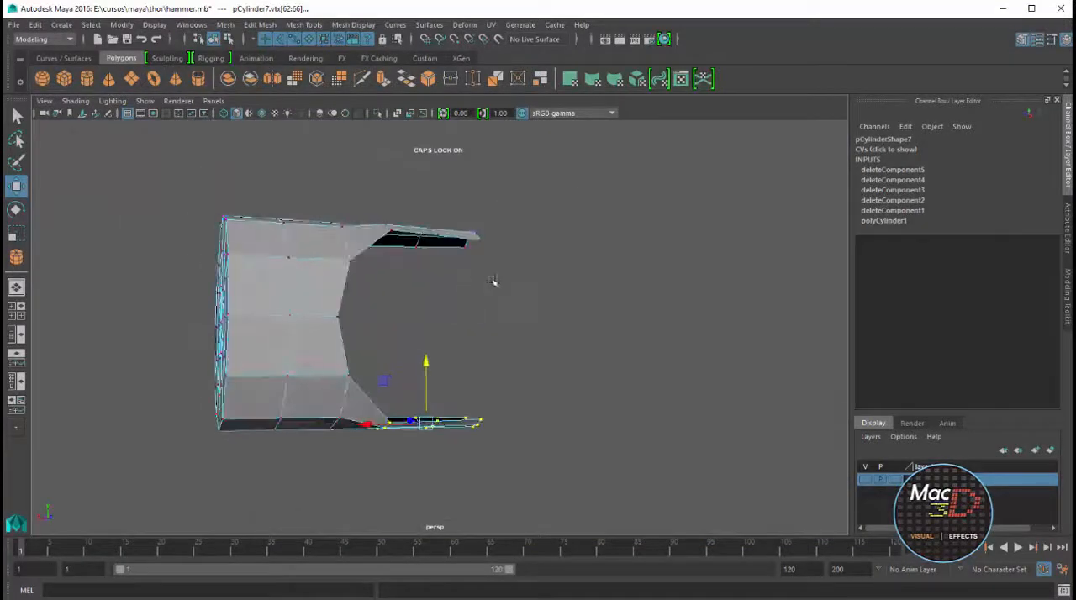
# Insert an edge loop around the cap near its closed end in the top view
pyautogui.press('space')
pyautogui.press('space')
pyautogui.press('space')
pyautogui.press('space')
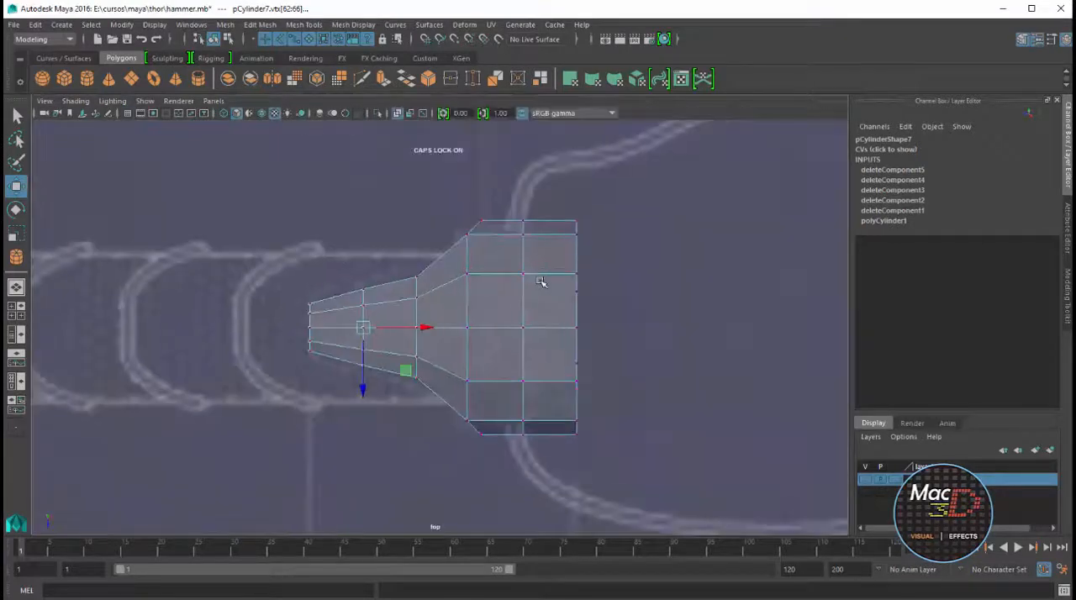
pyautogui.click(304, 25)
pyautogui.click(336, 207)
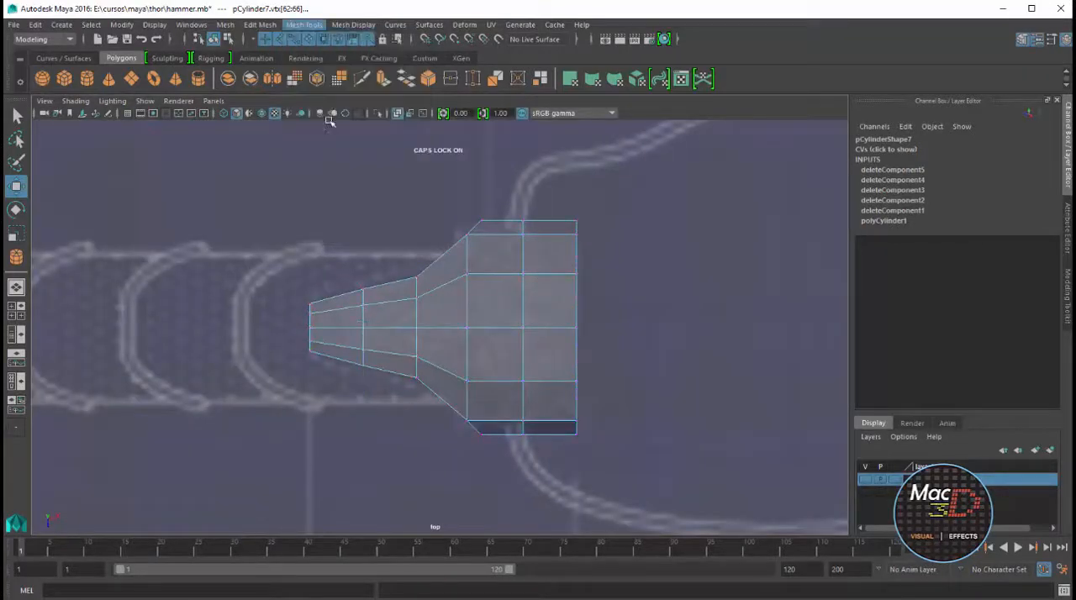
pyautogui.click(560, 222)
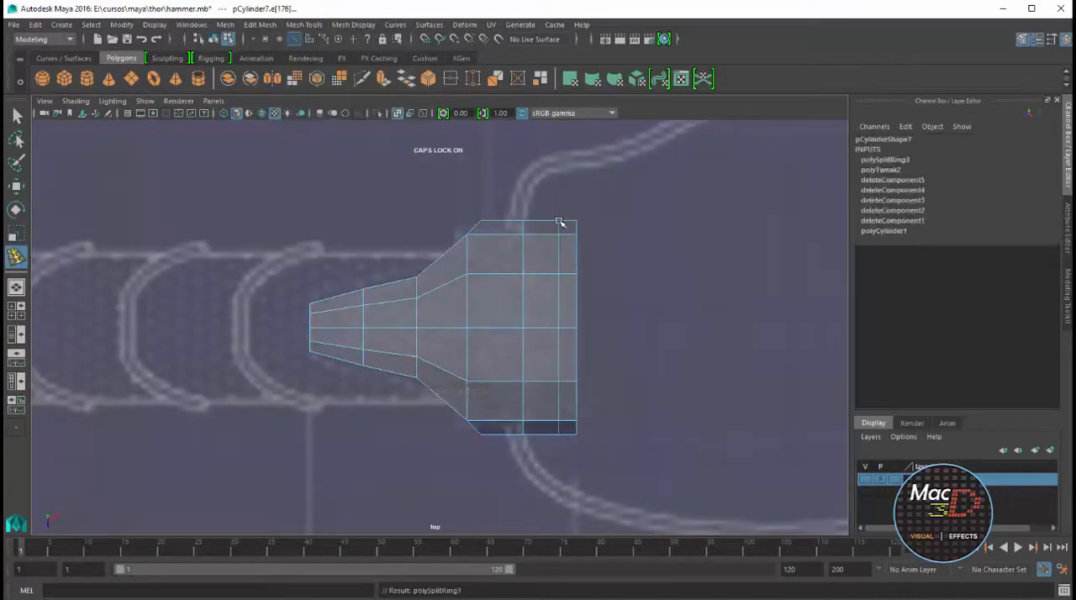
# Scale the new edge loop inward to form a neck, and shrink the cap's end rim slightly
pyautogui.press('w')
pyautogui.moveTo(559, 239); pyautogui.dragTo(560, 212, button='right')
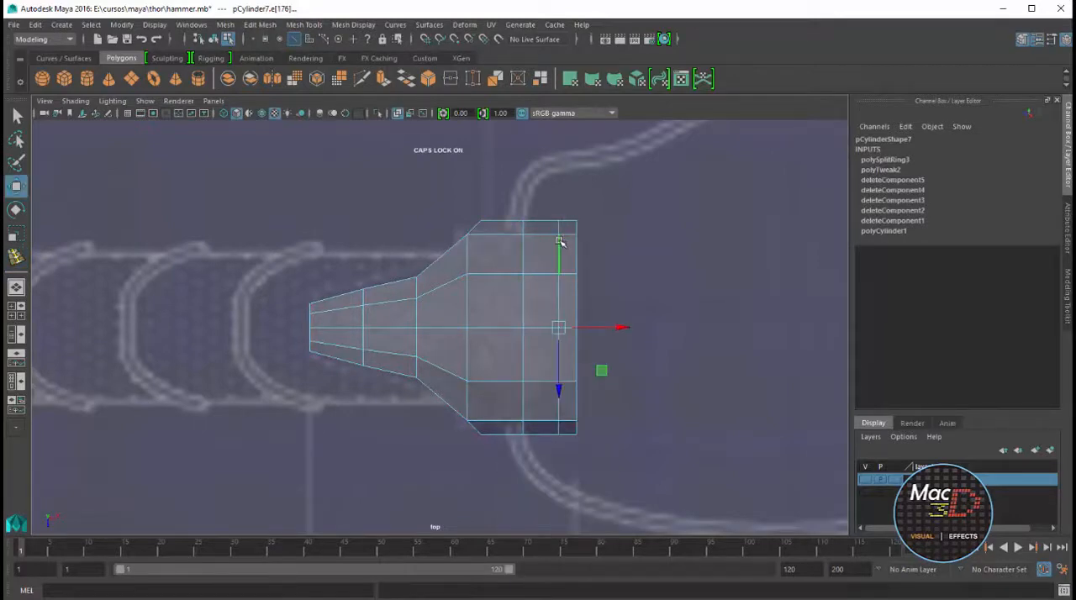
pyautogui.click(560, 243)
pyautogui.doubleClick(560, 243)
pyautogui.press('r')
pyautogui.moveTo(560, 327); pyautogui.dragTo(524, 467)
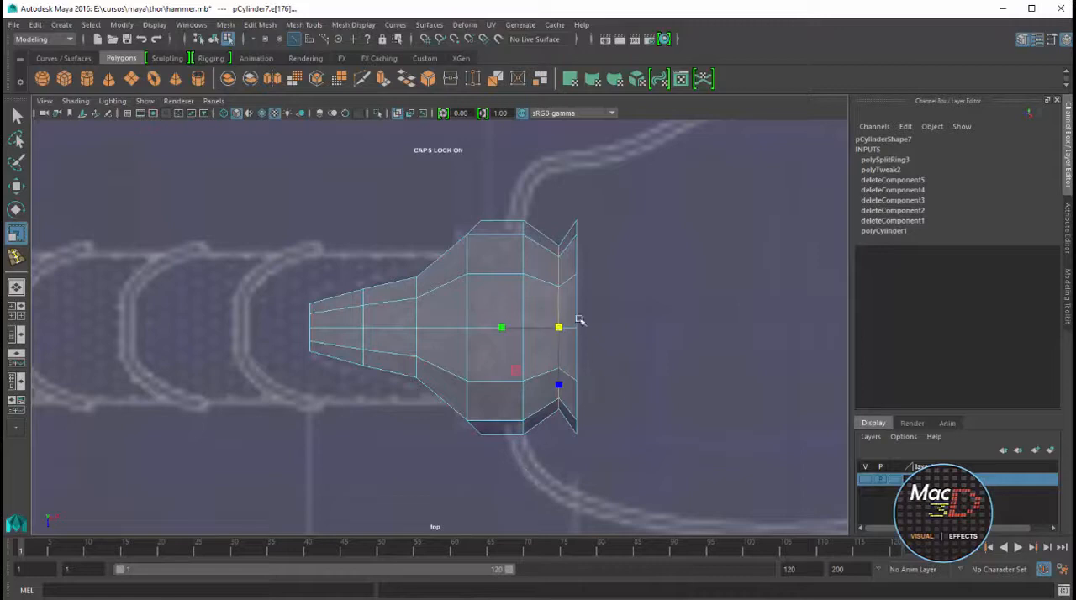
pyautogui.doubleClick(577, 320)
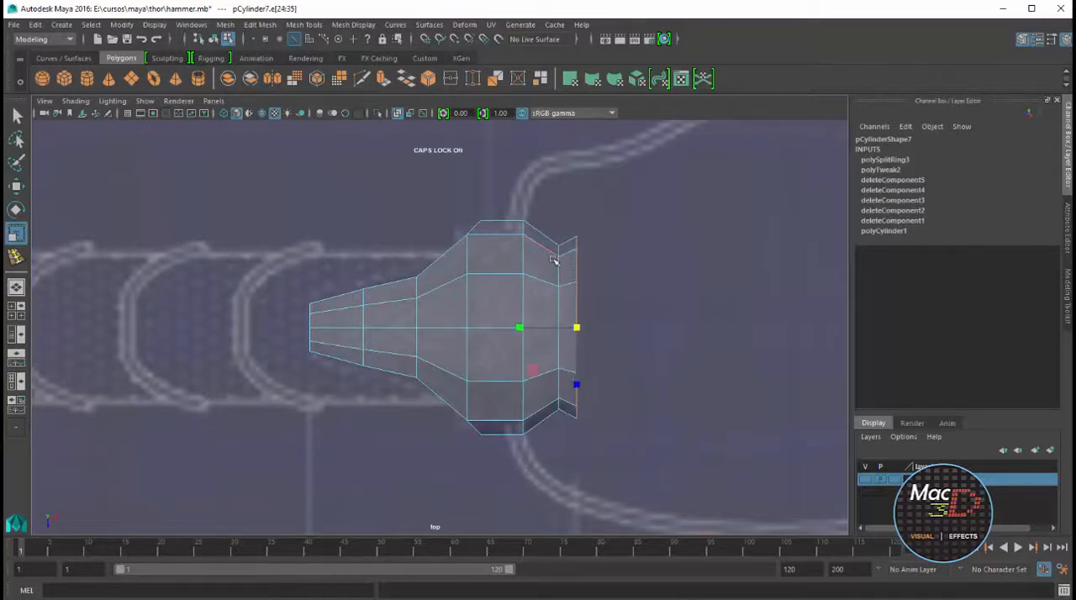
# Bevel the edge loop of the cap's end rim, and bevel the neck loop with a fraction of 0.1
pyautogui.press('space')
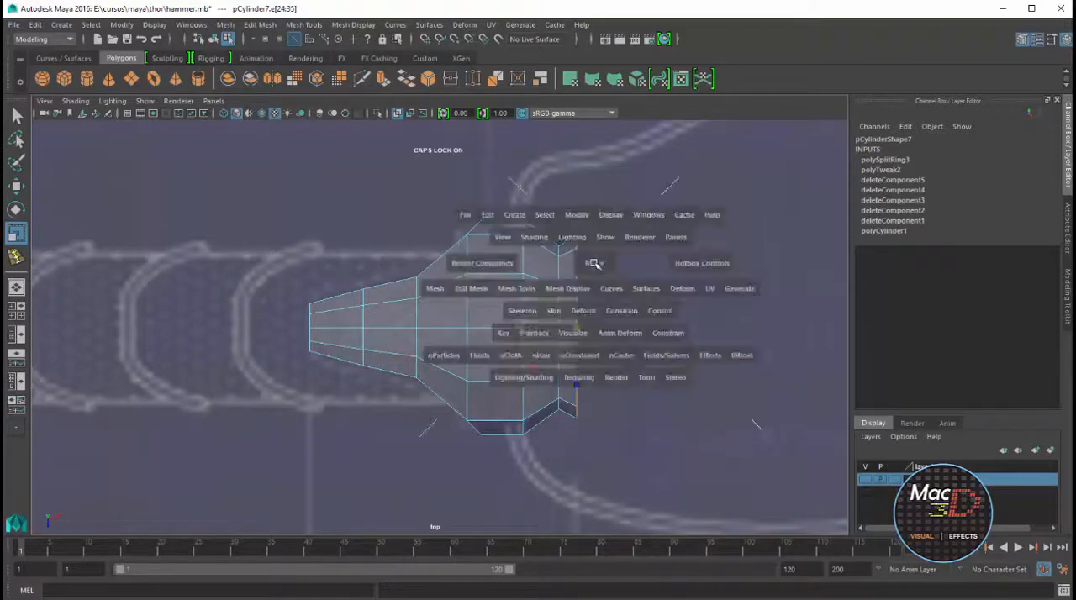
pyautogui.press('space')
pyautogui.keyDown('alt'); pyautogui.moveTo(417, 316); pyautogui.dragTo(613, 301); pyautogui.keyUp('alt')
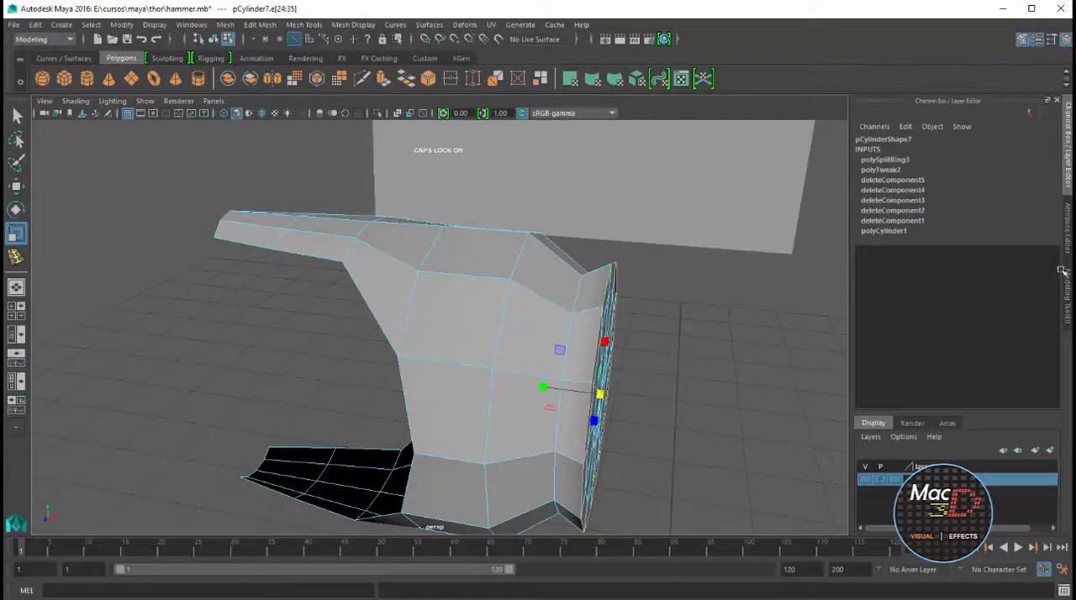
pyautogui.click(1067, 278)
pyautogui.click(1010, 435)
pyautogui.keyDown('alt'); pyautogui.moveTo(705, 309); pyautogui.dragTo(807, 364); pyautogui.keyUp('alt')
pyautogui.hotkey('ctrl', 'z')
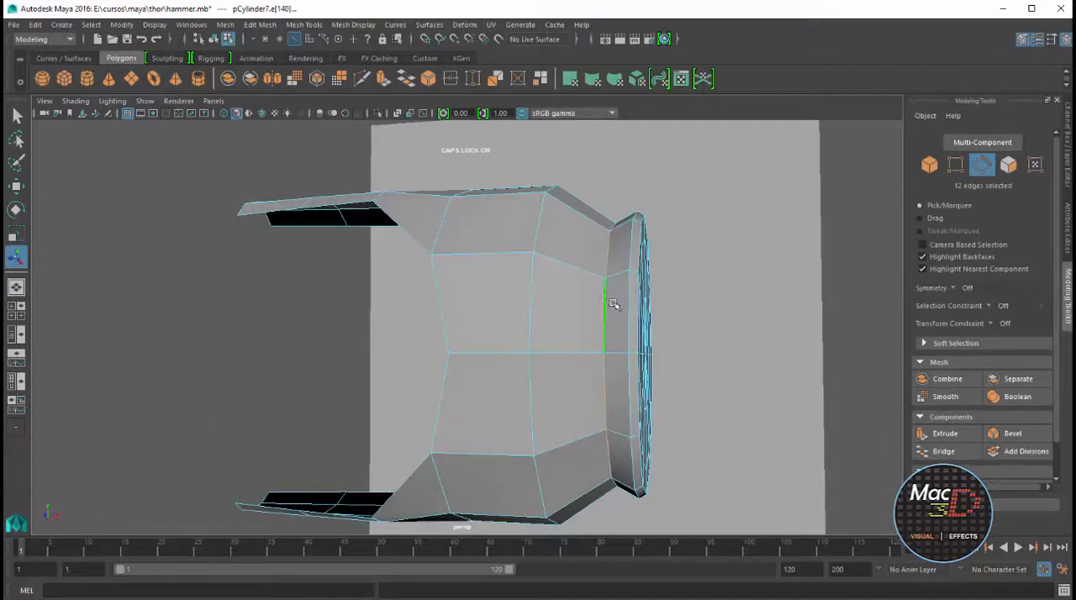
pyautogui.click(1010, 434)
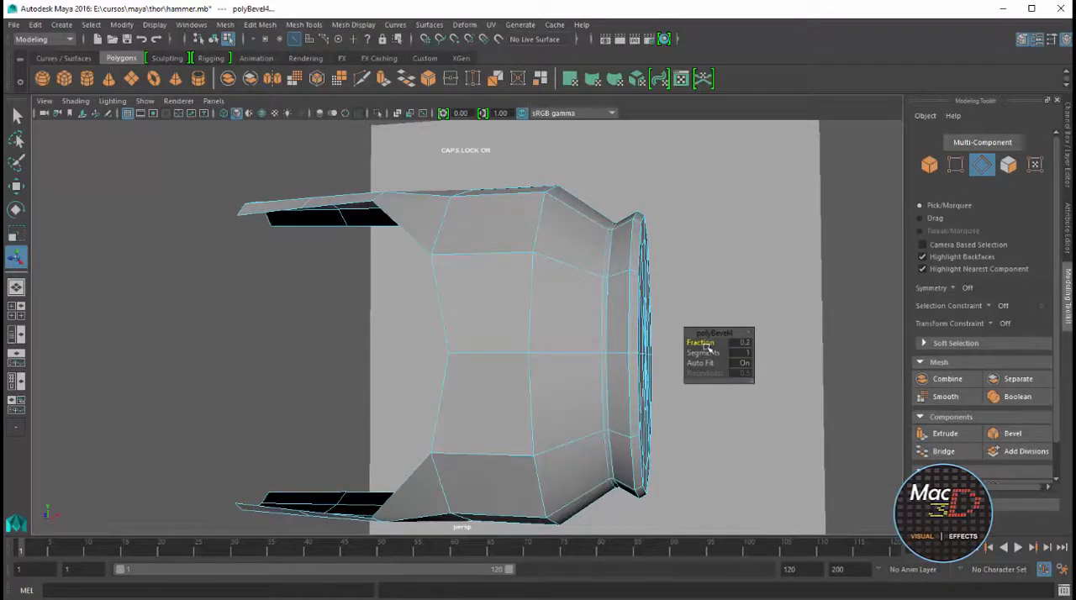
pyautogui.keyDown('alt'); pyautogui.moveTo(677, 292); pyautogui.dragTo(689, 287); pyautogui.keyUp('alt')
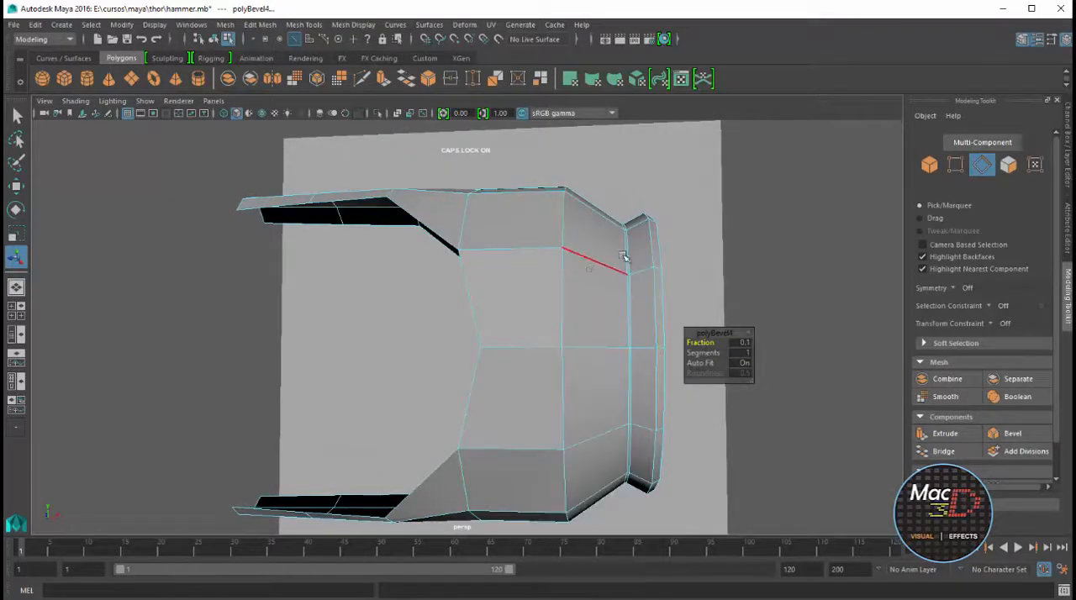
# Try smoothing the cap mesh, inspect its shape, and undo the smoothing
pyautogui.moveTo(589, 269); pyautogui.dragTo(623, 256, button='right')
pyautogui.scroll(-2, 594, 272)
pyautogui.click(592, 271)
pyautogui.click(295, 81)
pyautogui.click(688, 225)
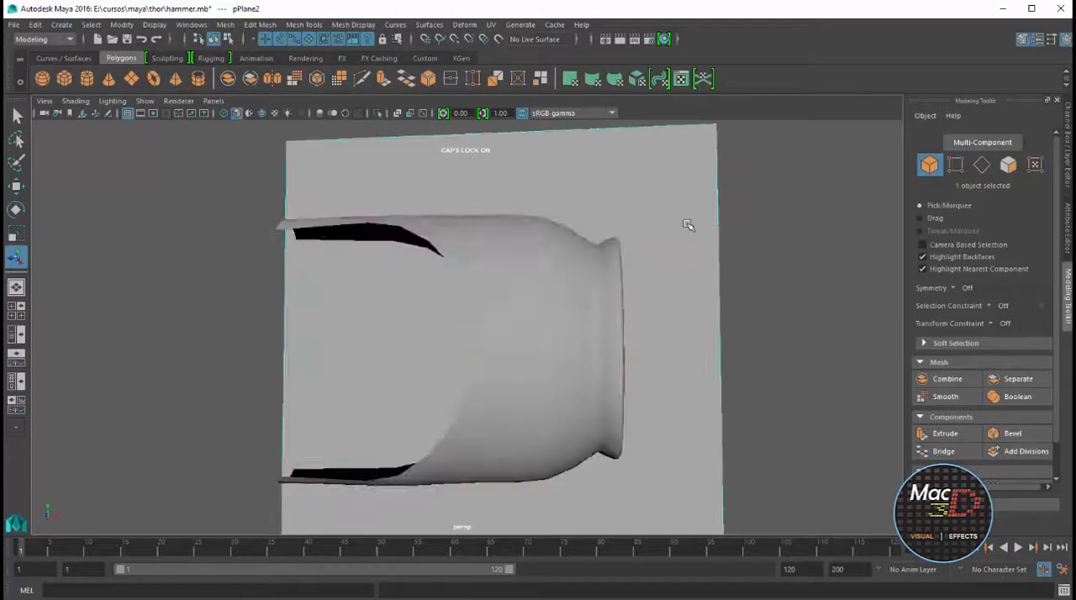
pyautogui.keyDown('alt'); pyautogui.moveTo(688, 224); pyautogui.dragTo(756, 249); pyautogui.keyUp('alt')
pyautogui.hotkey('ctrl', 'z')
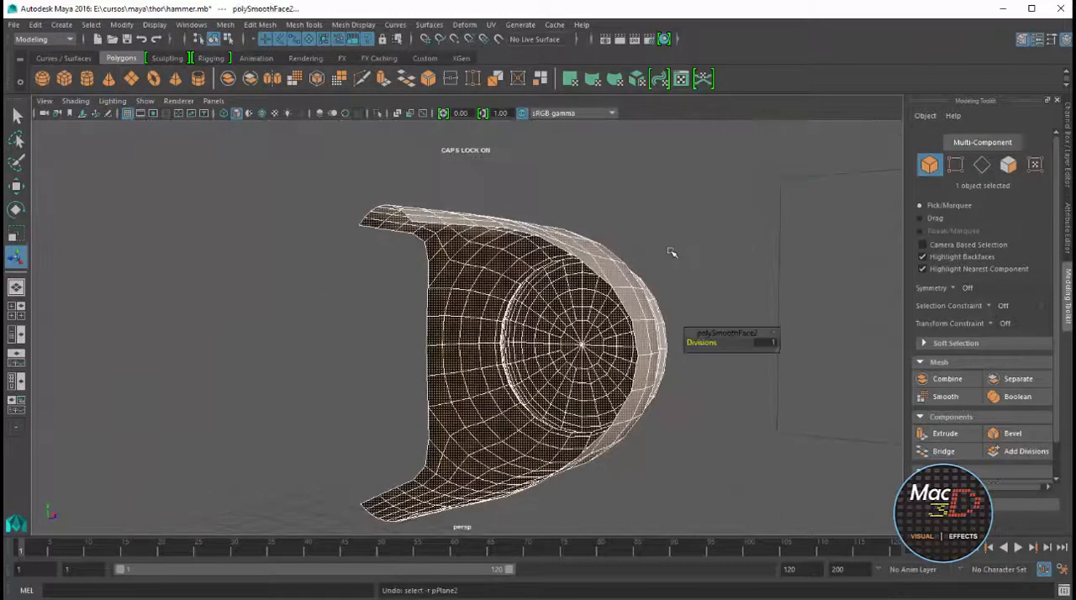
pyautogui.hotkey('ctrl', 'z')
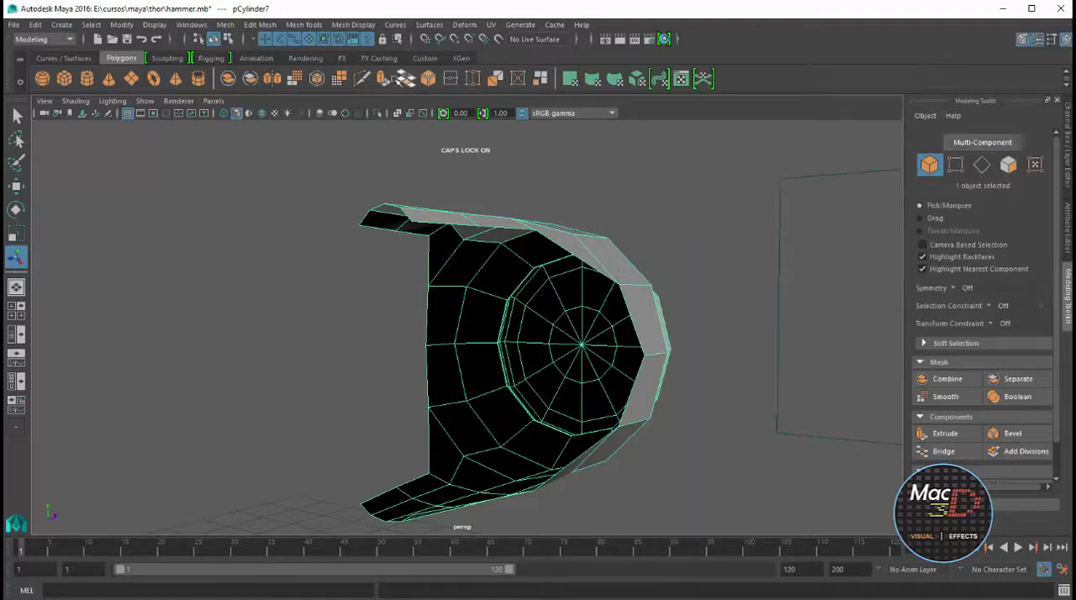
# Extrude all the cap's faces with a local Z translation of about -0.066 and 3 divisions to thicken its wall
pyautogui.click(385, 79)
pyautogui.keyDown('alt'); pyautogui.moveTo(502, 180); pyautogui.dragTo(650, 231); pyautogui.keyUp('alt')
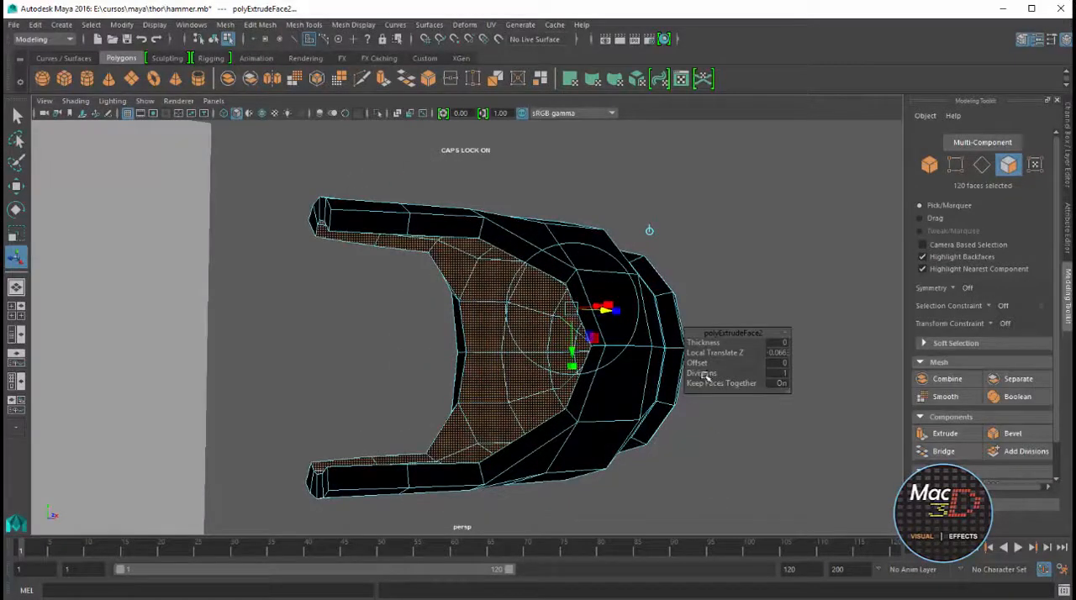
pyautogui.moveTo(713, 379); pyautogui.dragTo(543, 242)
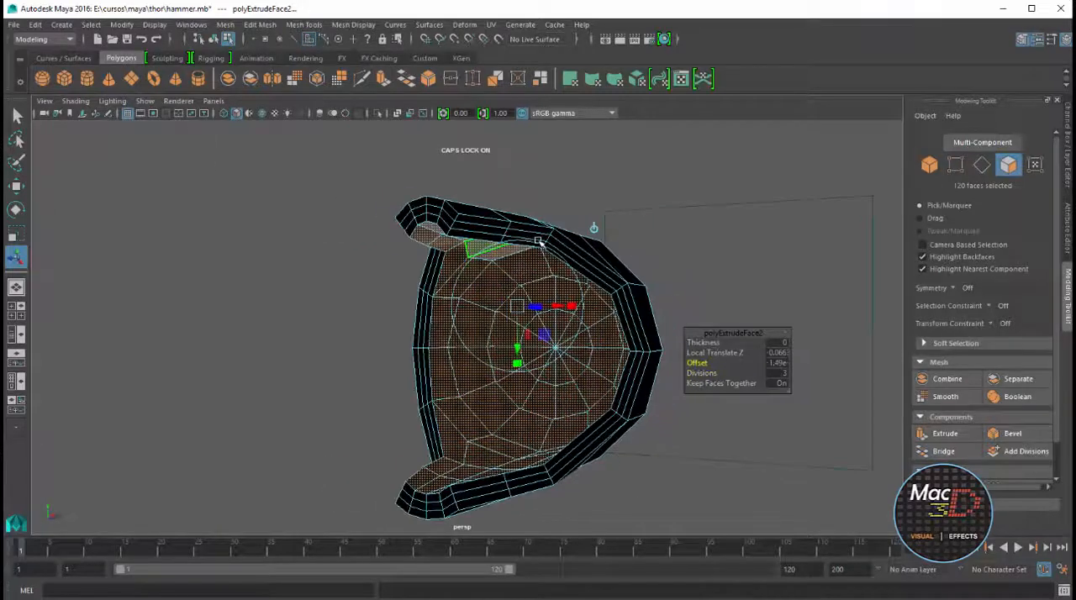
# Select the middle face loop of the cap's thickened open edge and shift it slightly outward to round the border
pyautogui.moveTo(454, 215); pyautogui.dragTo(457, 249, button='right')
pyautogui.doubleClick(434, 210)
pyautogui.click(433, 210)
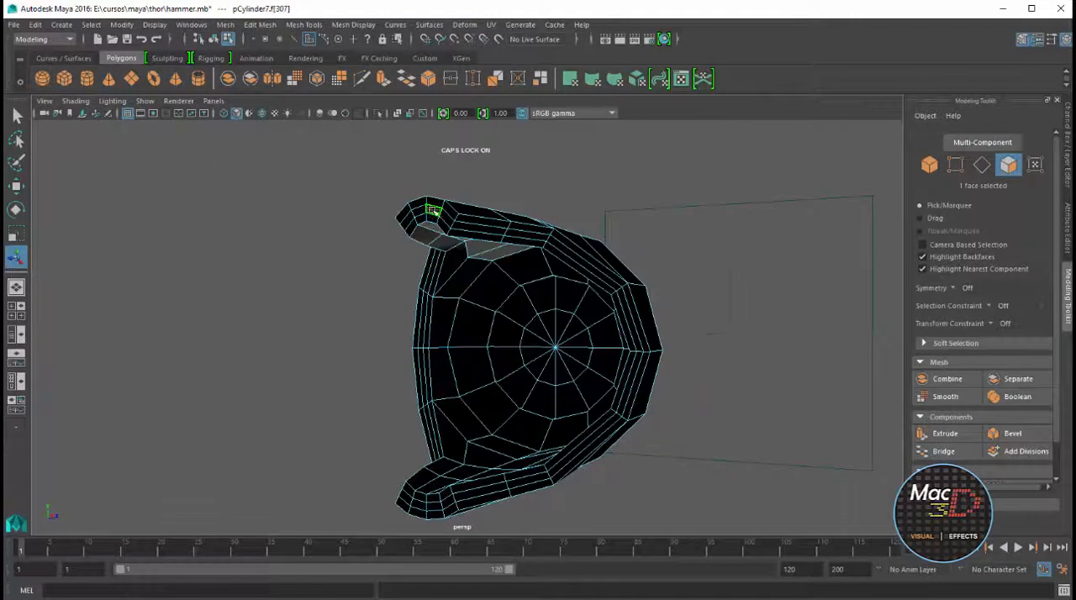
pyautogui.keyDown('shift'); pyautogui.doubleClick(419, 211); pyautogui.keyUp('shift')
pyautogui.keyDown('alt'); pyautogui.moveTo(398, 331); pyautogui.dragTo(737, 329); pyautogui.keyUp('alt')
pyautogui.press('w')
pyautogui.moveTo(453, 258); pyautogui.dragTo(523, 214, button='right')
pyautogui.click(696, 212)
pyautogui.keyDown('alt'); pyautogui.moveTo(697, 213); pyautogui.dragTo(699, 236, button='right'); pyautogui.keyUp('alt')
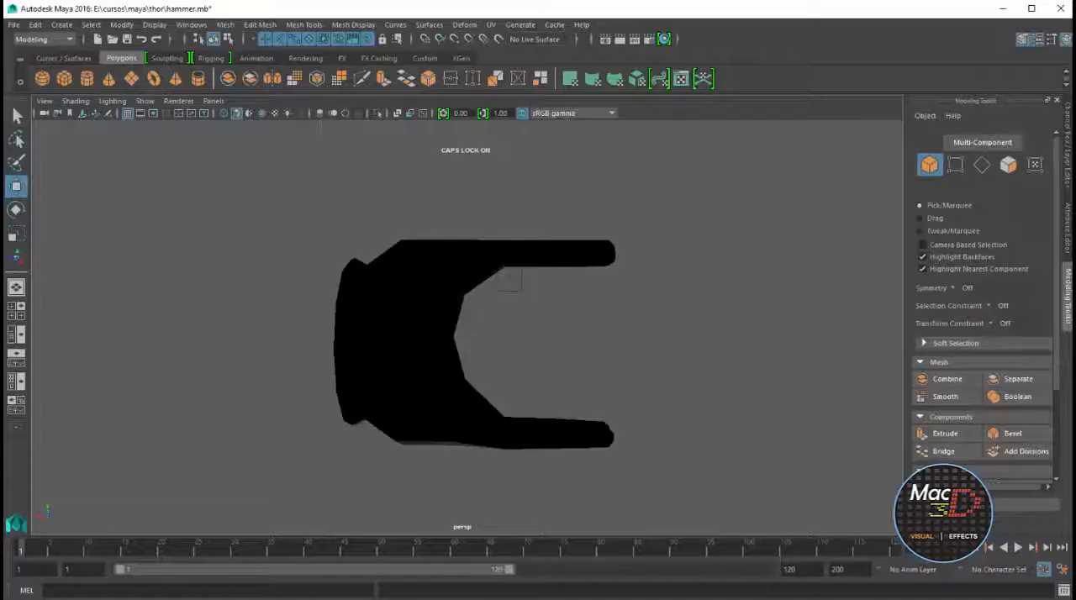
# Reverse the normals of the thickened cap
pyautogui.keyDown('alt'); pyautogui.moveTo(502, 283); pyautogui.dragTo(454, 286); pyautogui.keyUp('alt')
pyautogui.click(531, 284)
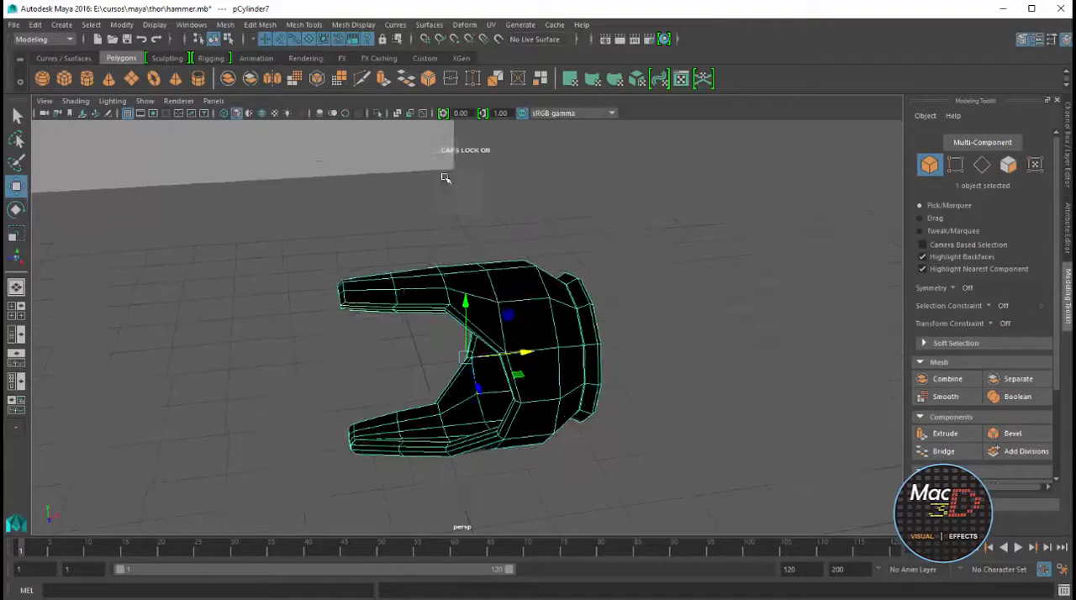
pyautogui.click(353, 24)
pyautogui.click(424, 136)
pyautogui.click(649, 291)
pyautogui.keyDown('alt'); pyautogui.moveTo(649, 291); pyautogui.dragTo(583, 322); pyautogui.keyUp('alt')
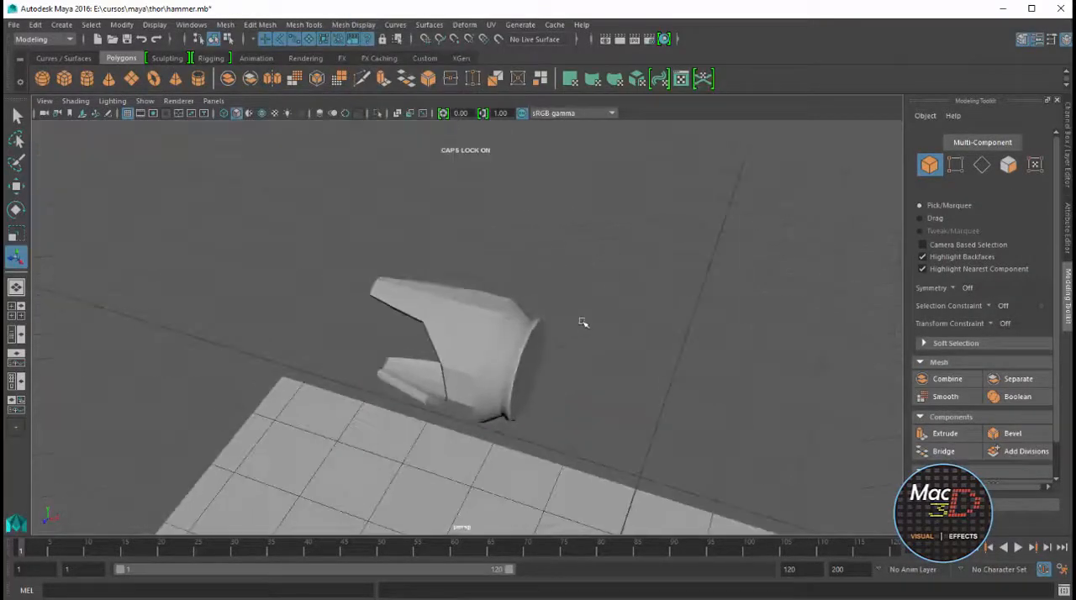
# Save the scene and import the handle ornament curves from curvas_MANGO.eps
pyautogui.click(14, 26)
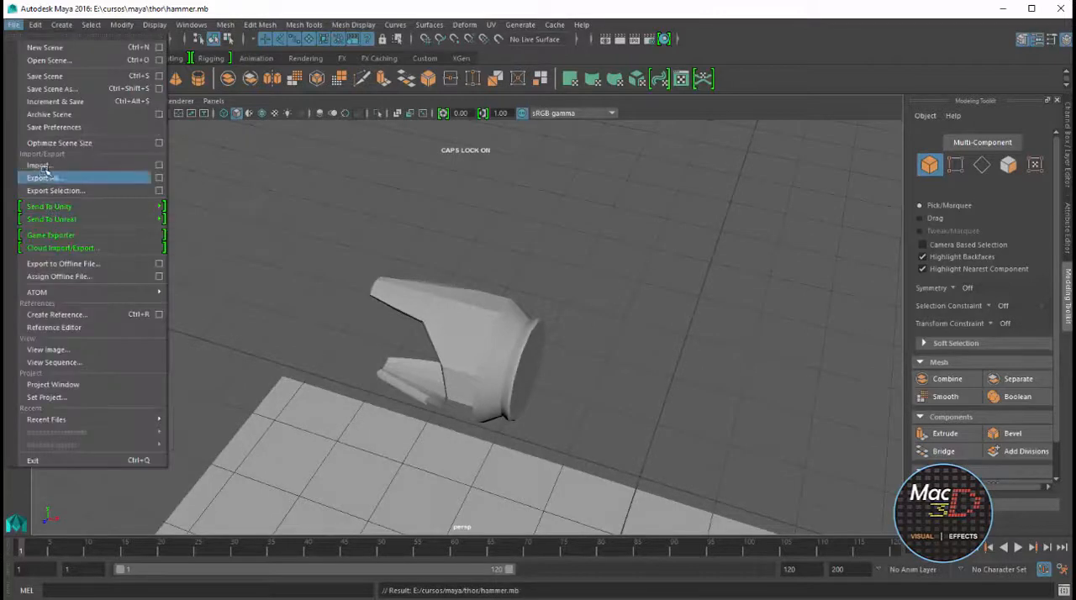
pyautogui.click(33, 175)
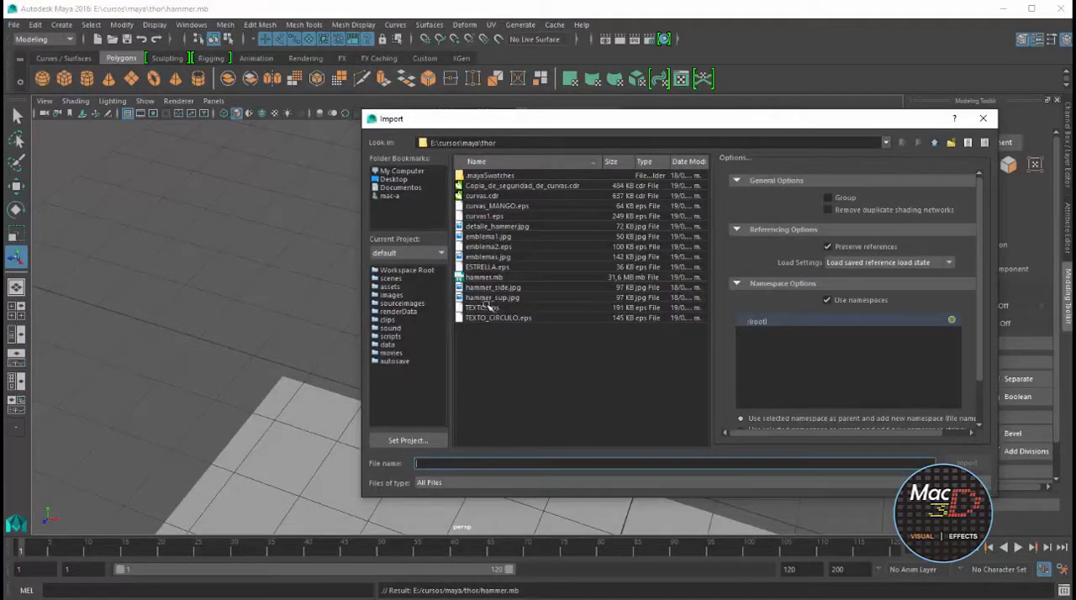
pyautogui.click(497, 209)
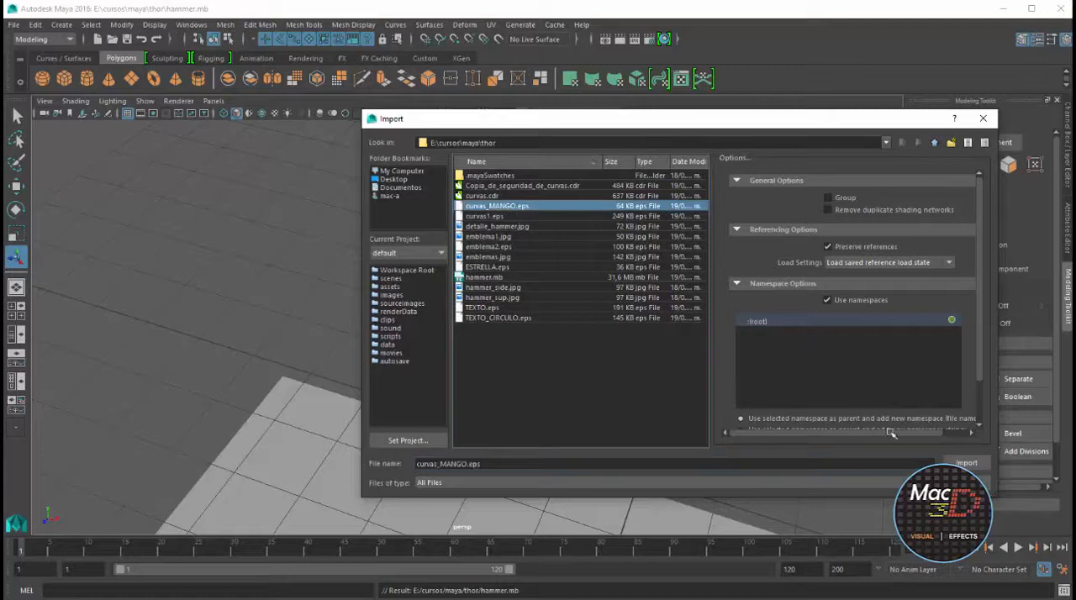
pyautogui.click(965, 464)
# Show NURBS curves in the perspective view and frame the imported ornament curves
pyautogui.scroll(-8, 612, 248)
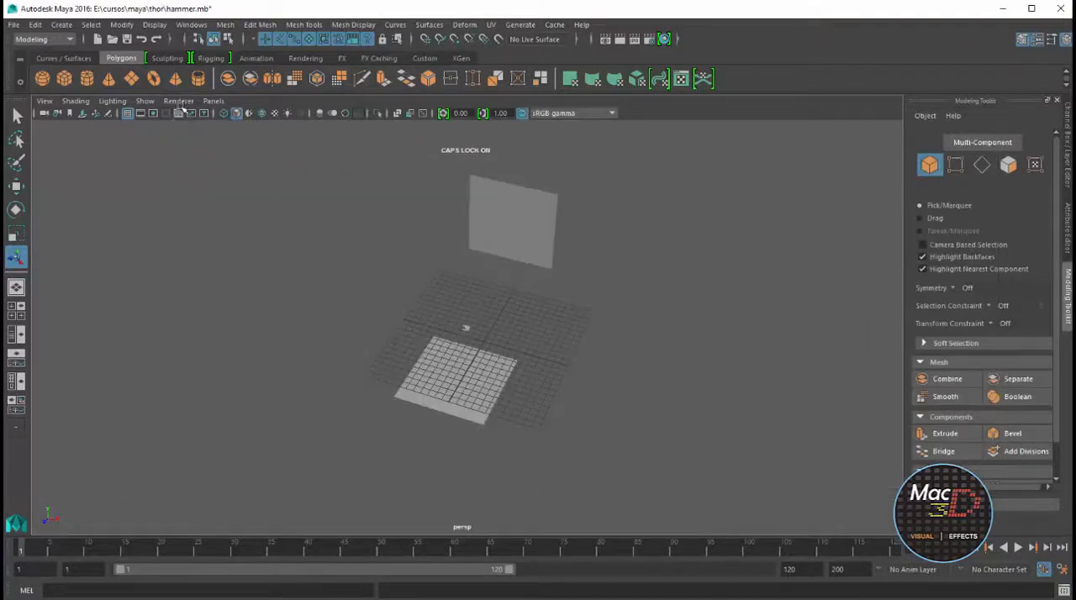
pyautogui.click(146, 101)
pyautogui.click(172, 173)
pyautogui.click(602, 322)
pyautogui.press('f')
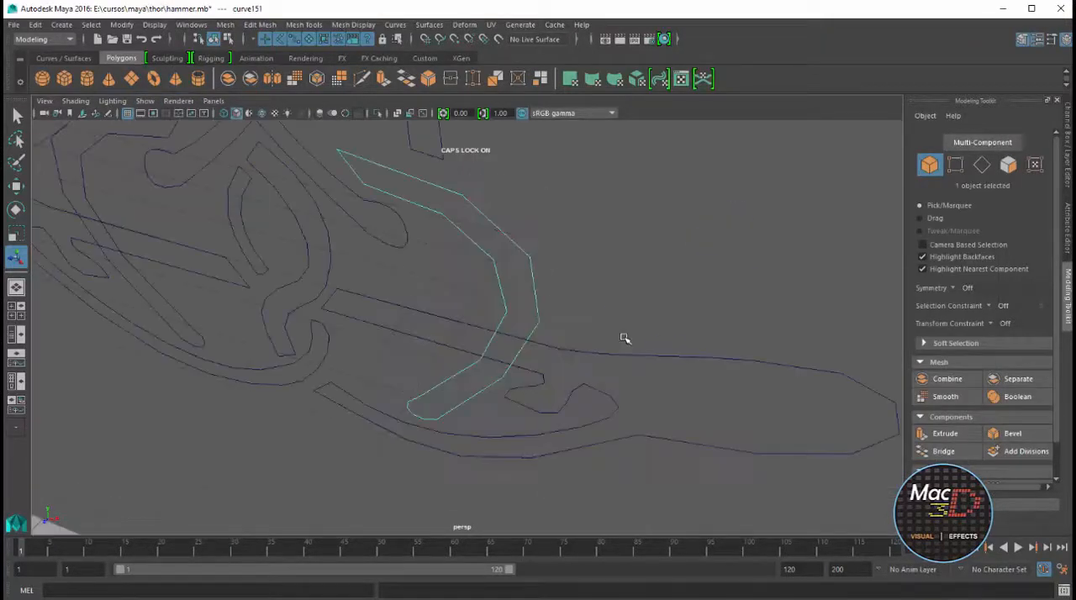
pyautogui.scroll(-6, 608, 329)
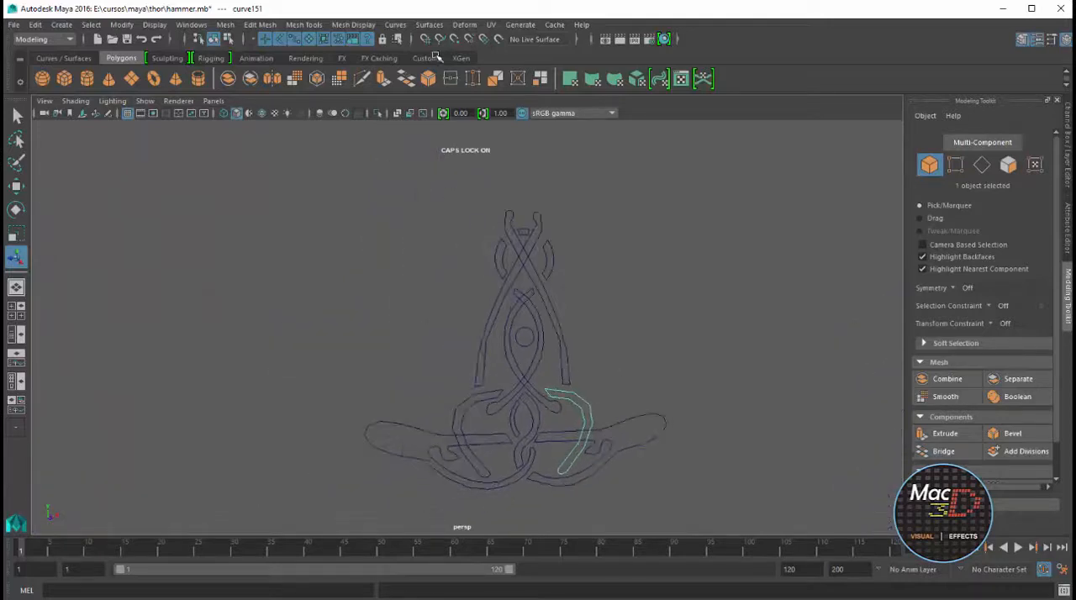
# Open the Bevel Plus options for the long crossing curve and set the bevel depth to 0.0134
pyautogui.click(429, 24)
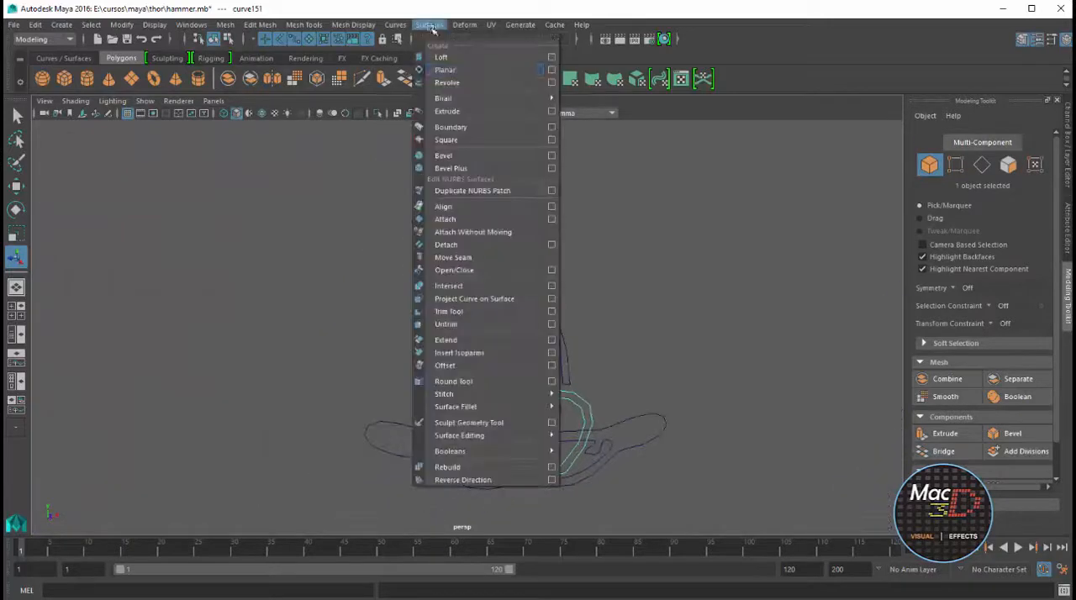
pyautogui.click(551, 169)
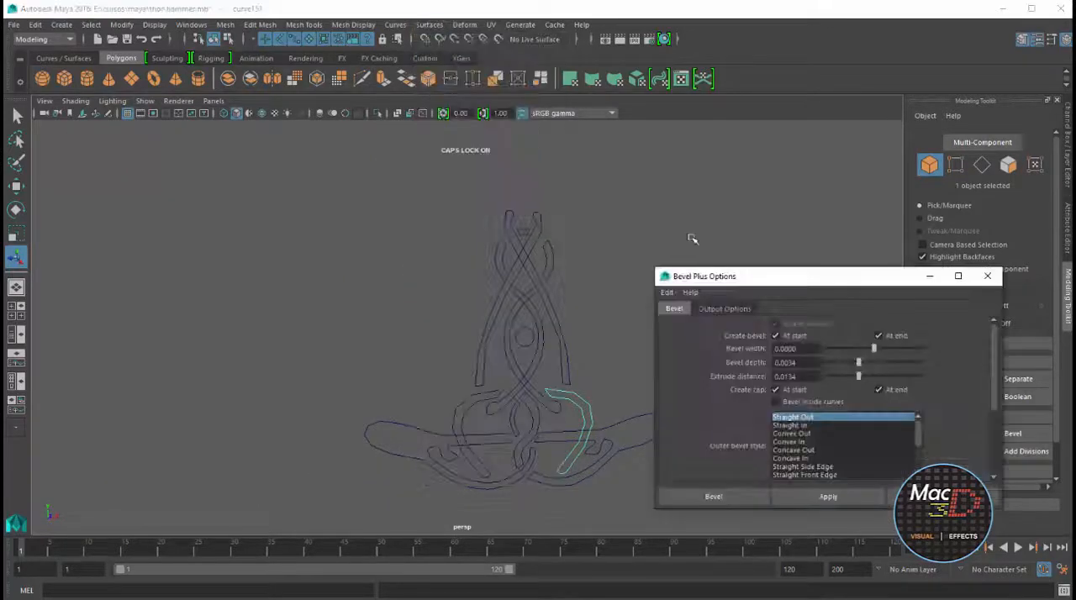
pyautogui.moveTo(783, 275); pyautogui.dragTo(815, 233)
pyautogui.click(734, 275)
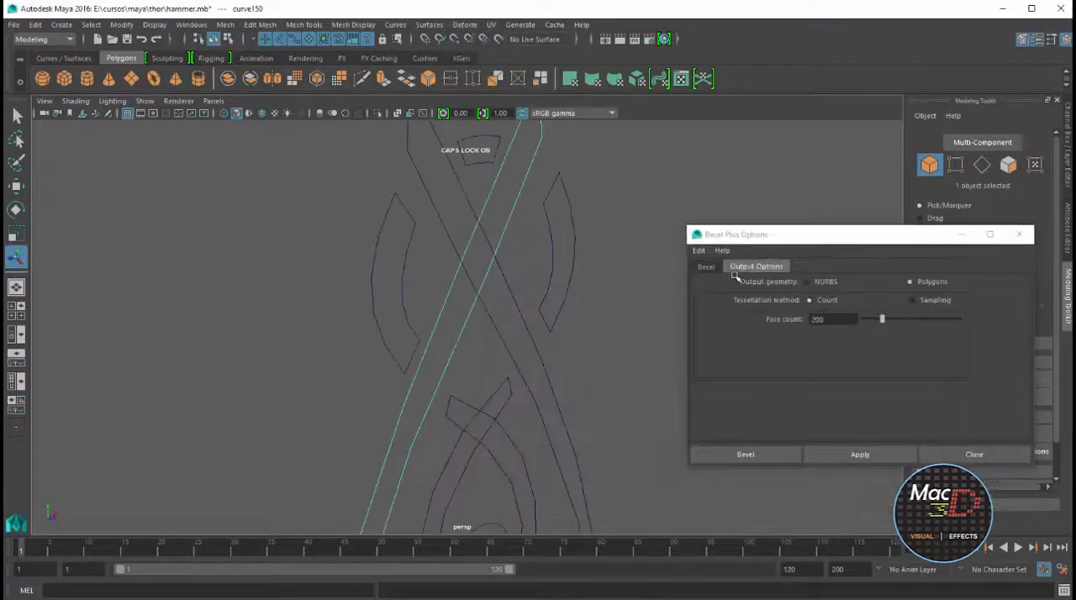
pyautogui.click(714, 267)
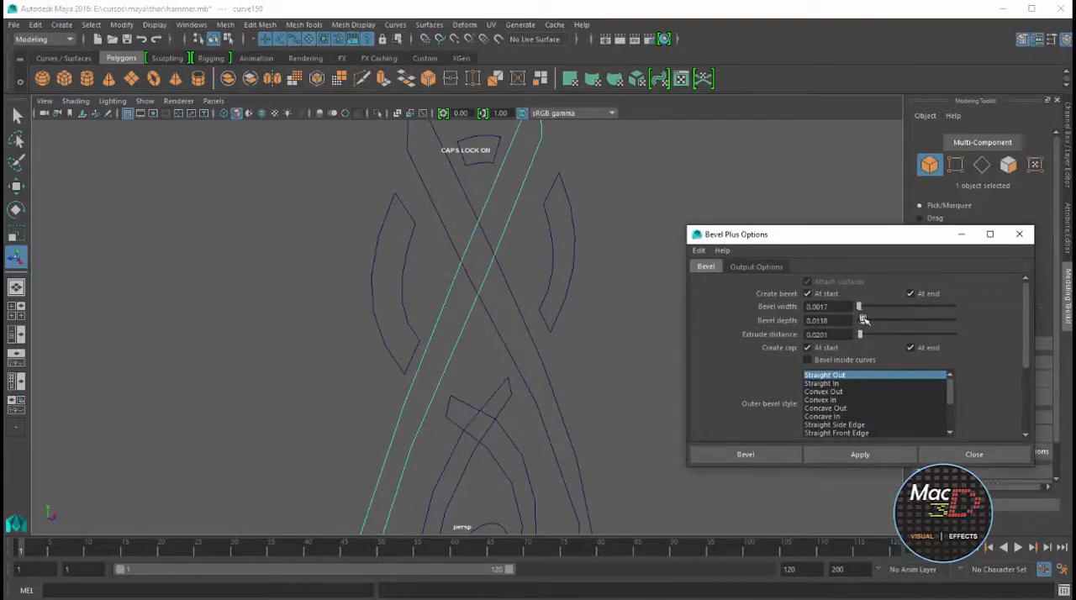
pyautogui.moveTo(864, 320); pyautogui.dragTo(865, 321)
# Try Bevel Plus on the long crossing curve and undo it
pyautogui.click(865, 454)
pyautogui.keyDown('alt'); pyautogui.moveTo(538, 236); pyautogui.dragTo(547, 304); pyautogui.keyUp('alt')
pyautogui.hotkey('ctrl', 'z')
# Set the bevel width to 0.0201 and apply Bevel Plus to the long crossing curve
pyautogui.moveTo(858, 309); pyautogui.dragTo(863, 308)
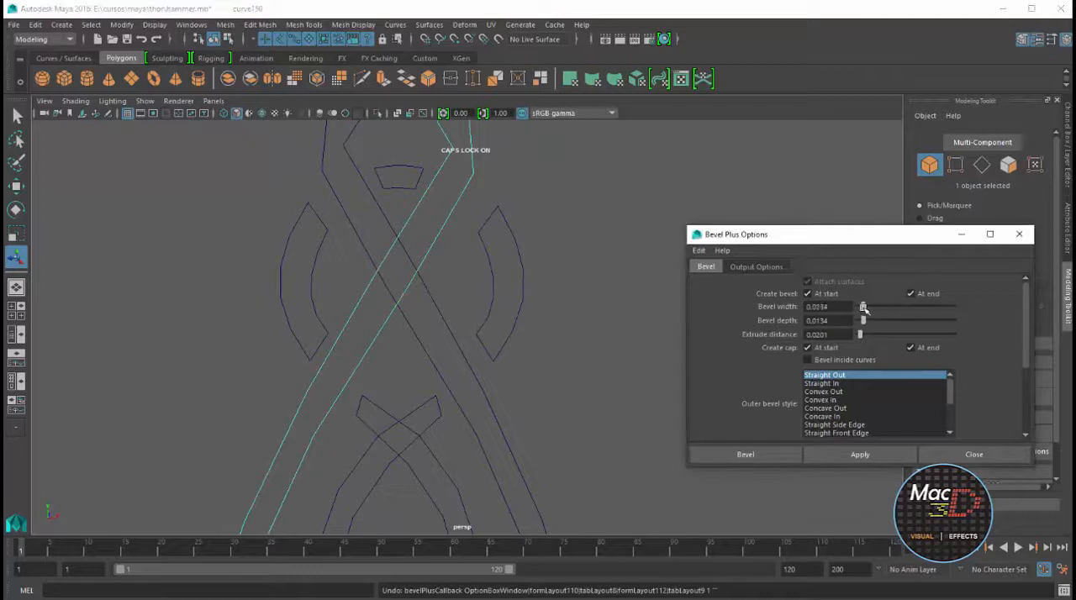
pyautogui.click(865, 454)
pyautogui.keyDown('alt'); pyautogui.moveTo(630, 317); pyautogui.dragTo(442, 185); pyautogui.keyUp('alt')
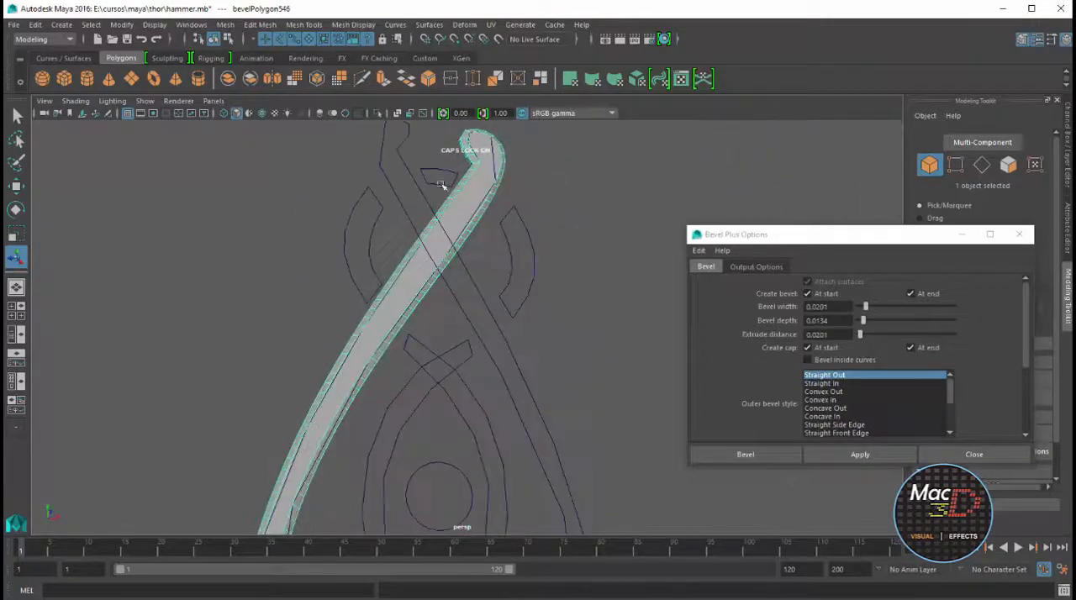
# Redo the long crossing curve's bevel with width 0.0168 and depth 0.0034, and repeat it on the right arc, small top arc and other crossing curve
pyautogui.hotkey('ctrl', 'z')
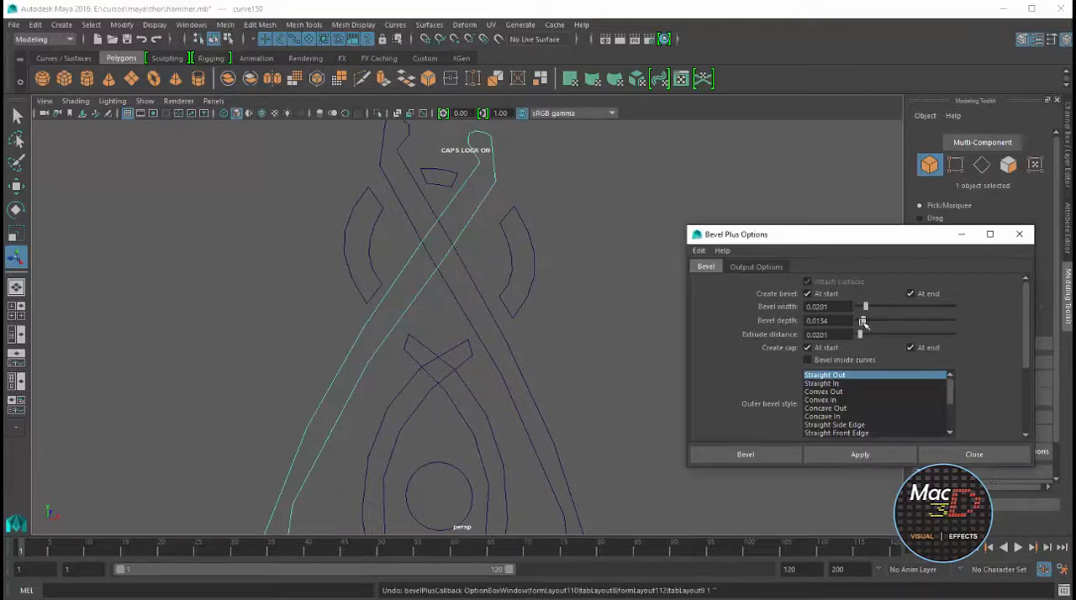
pyautogui.click(860, 454)
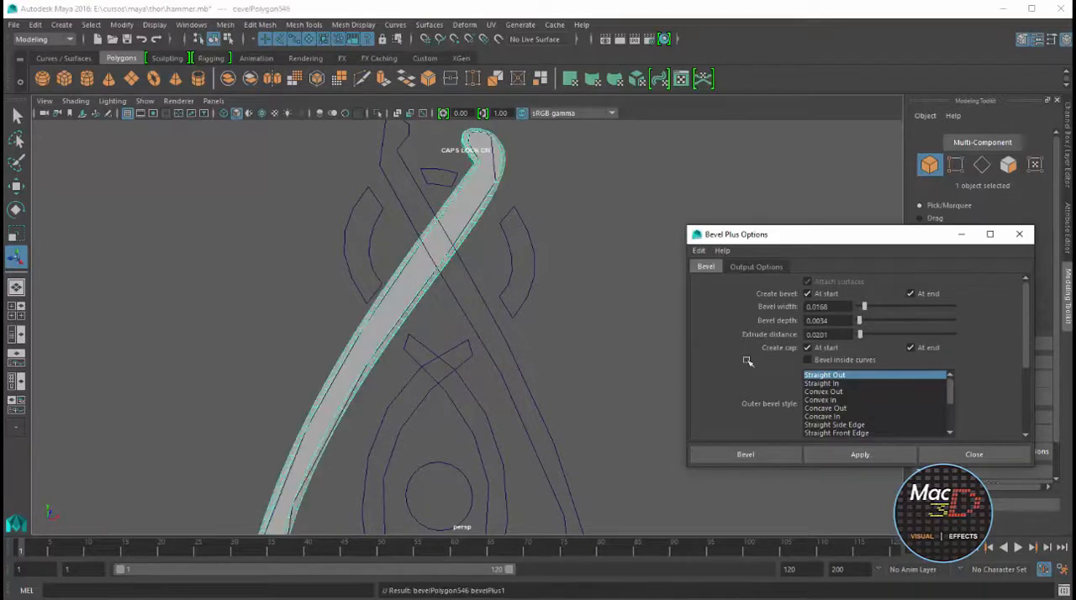
pyautogui.click(533, 229)
pyautogui.press('g')
pyautogui.click(415, 167)
pyautogui.click(406, 168)
pyautogui.press('g')
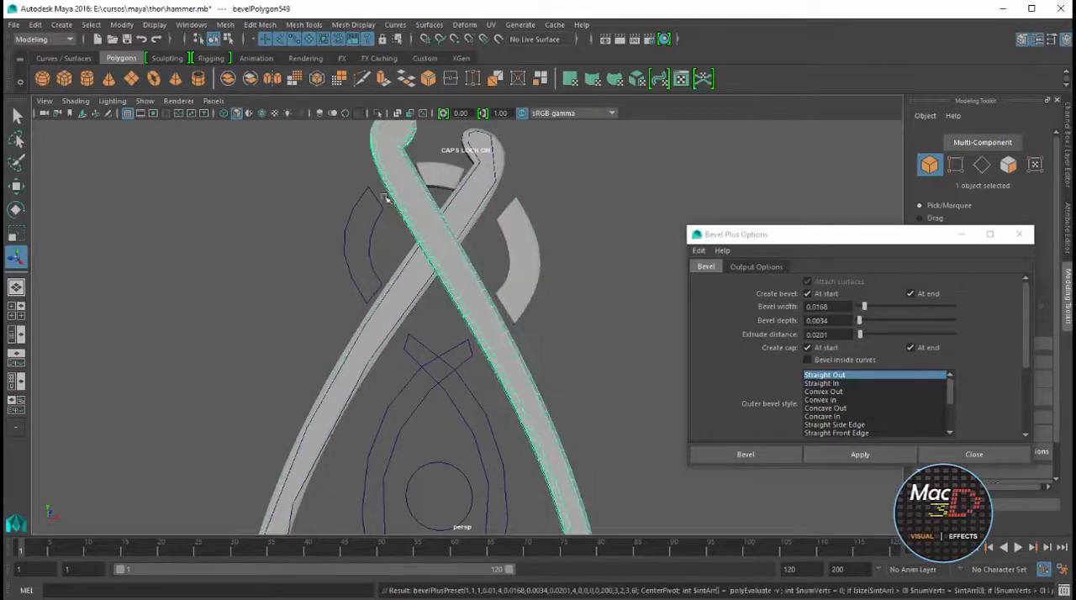
# Repeat the same bevel on the left arc, the two inner crossing curves and the circle between them
pyautogui.click(383, 203)
pyautogui.press('g')
pyautogui.click(427, 348)
pyautogui.press('g')
pyautogui.click(470, 357)
pyautogui.press('g')
pyautogui.click(463, 471)
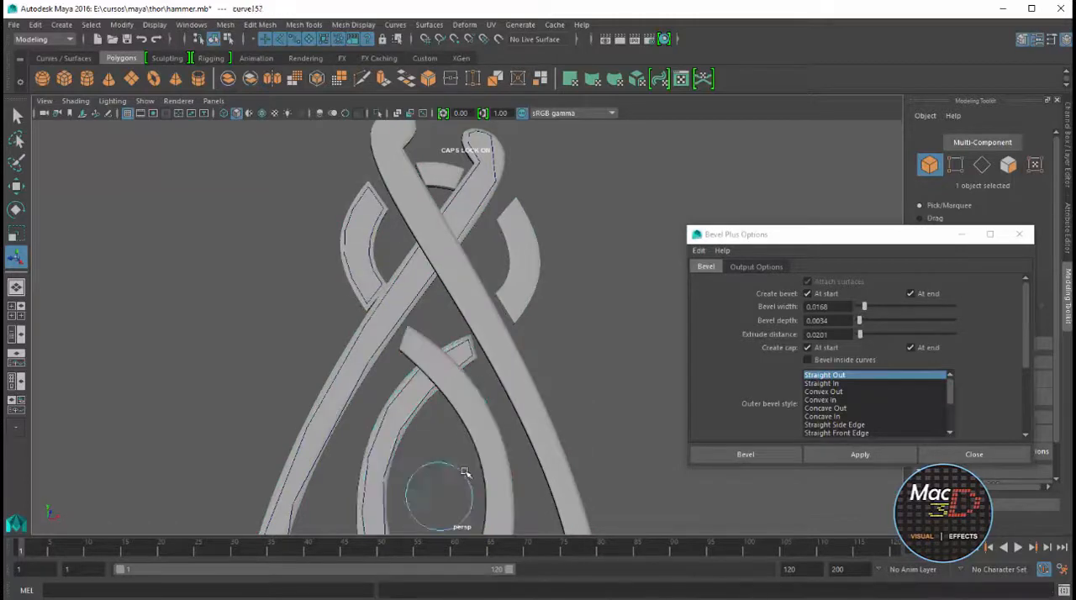
pyautogui.press('g')
# Bevel the remaining lower curves: the central knot strands, the two side loops and both outer wing shapes
pyautogui.scroll(-6, 468, 471)
pyautogui.keyDown('alt'); pyautogui.moveTo(494, 451); pyautogui.dragTo(490, 295, button='middle'); pyautogui.keyUp('alt')
pyautogui.click(474, 327)
pyautogui.press('g')
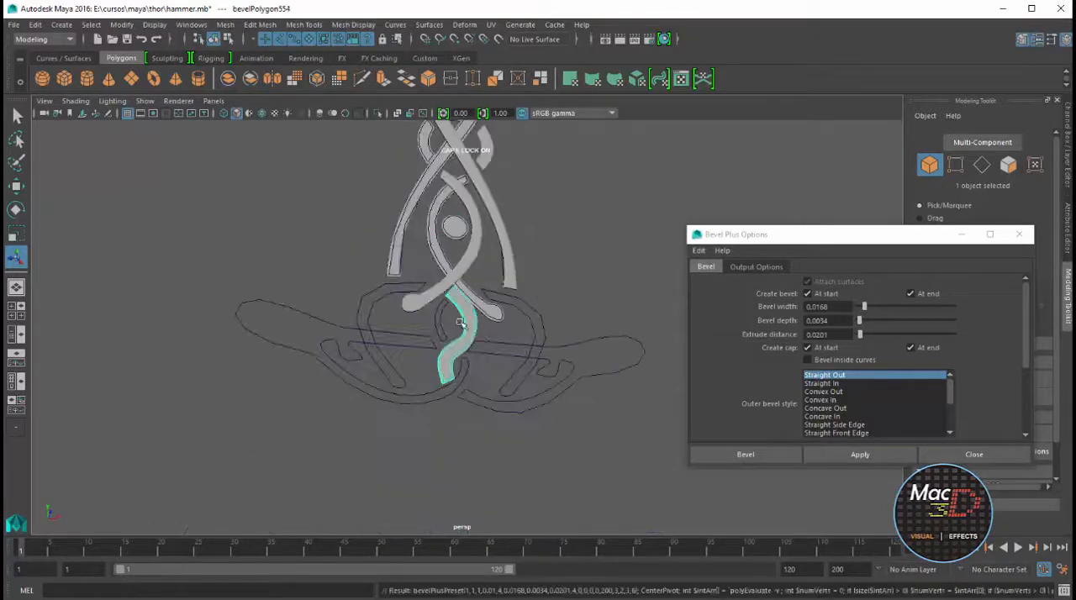
pyautogui.click(440, 312)
pyautogui.press('g')
pyautogui.click(343, 348)
pyautogui.press('g')
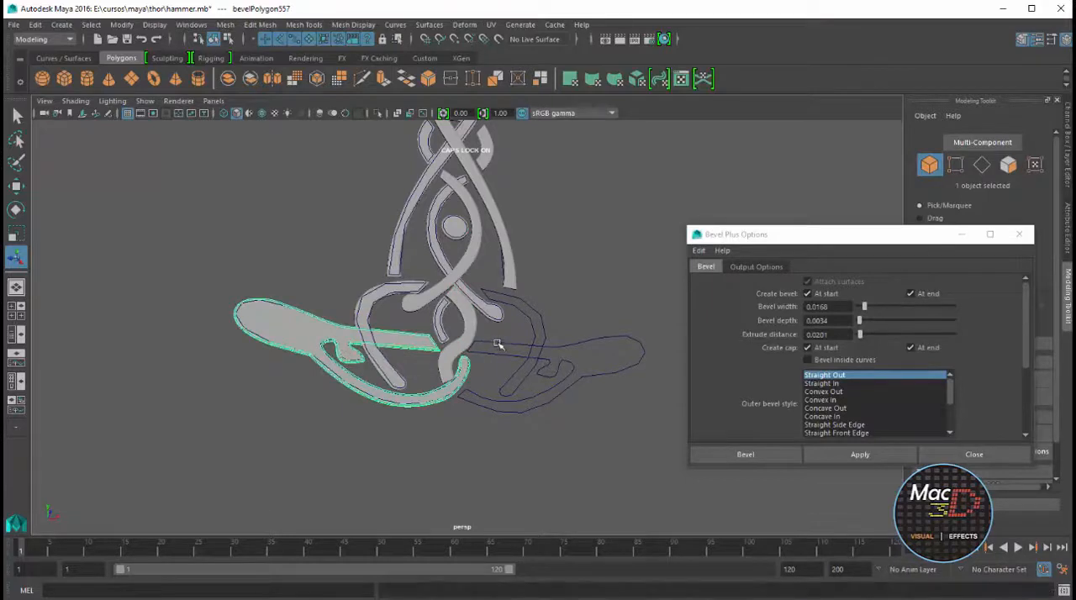
pyautogui.click(504, 344)
pyautogui.press('g')
pyautogui.click(527, 320)
pyautogui.press('g')
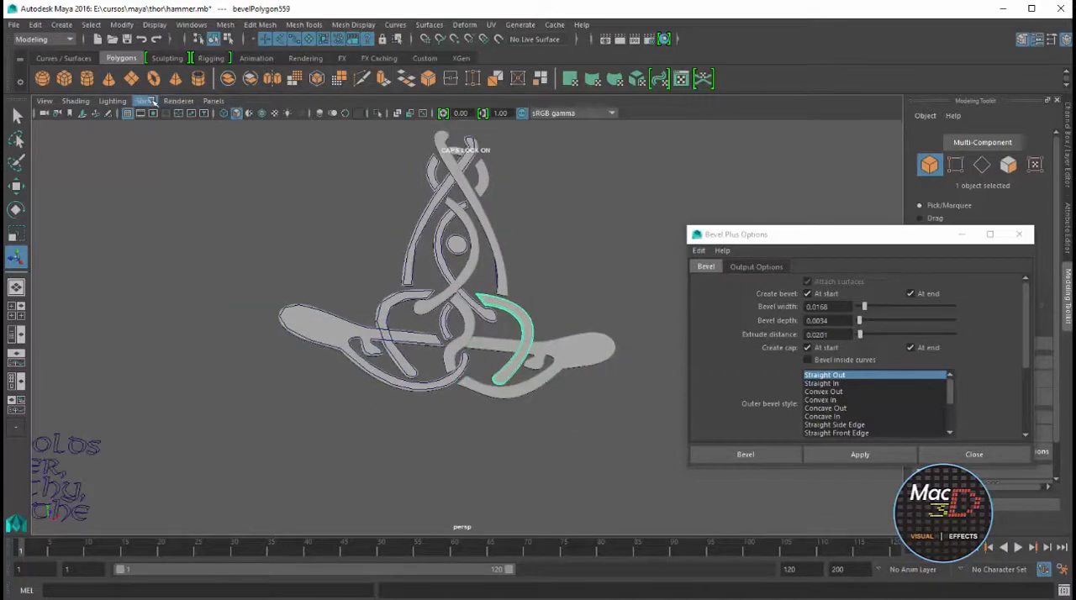
# Hide NURBS curves in the perspective view, delete all history in the scene and close the Bevel Plus options
pyautogui.click(151, 101)
pyautogui.click(168, 151)
pyautogui.click(180, 158)
pyautogui.click(35, 26)
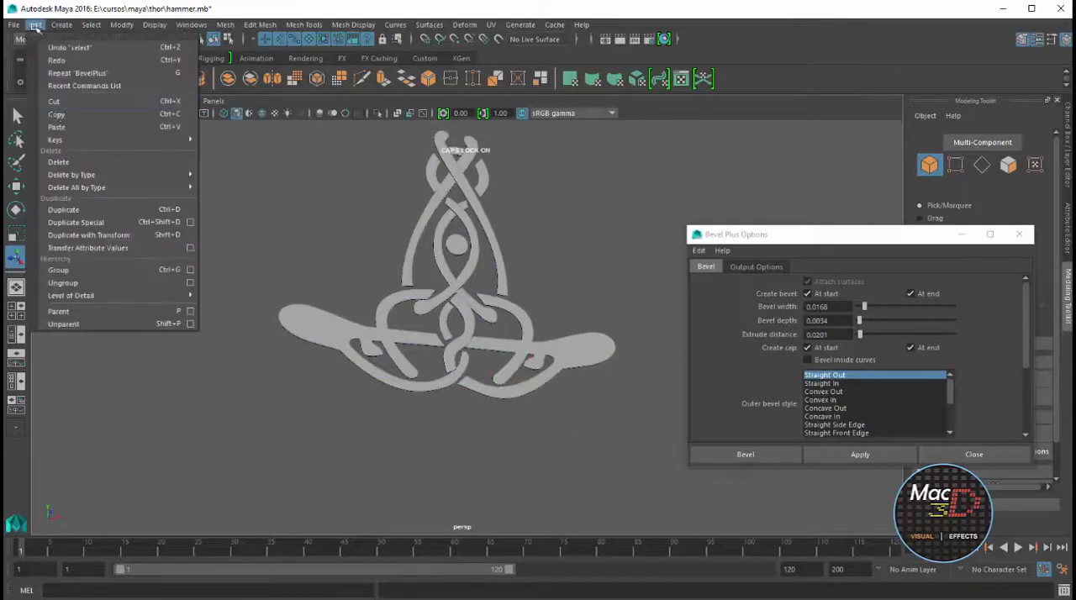
pyautogui.moveTo(84, 188)
pyautogui.click(240, 199)
pyautogui.click(973, 454)
# Select all beveled ornament pieces and group them
pyautogui.scroll(-3, 621, 309)
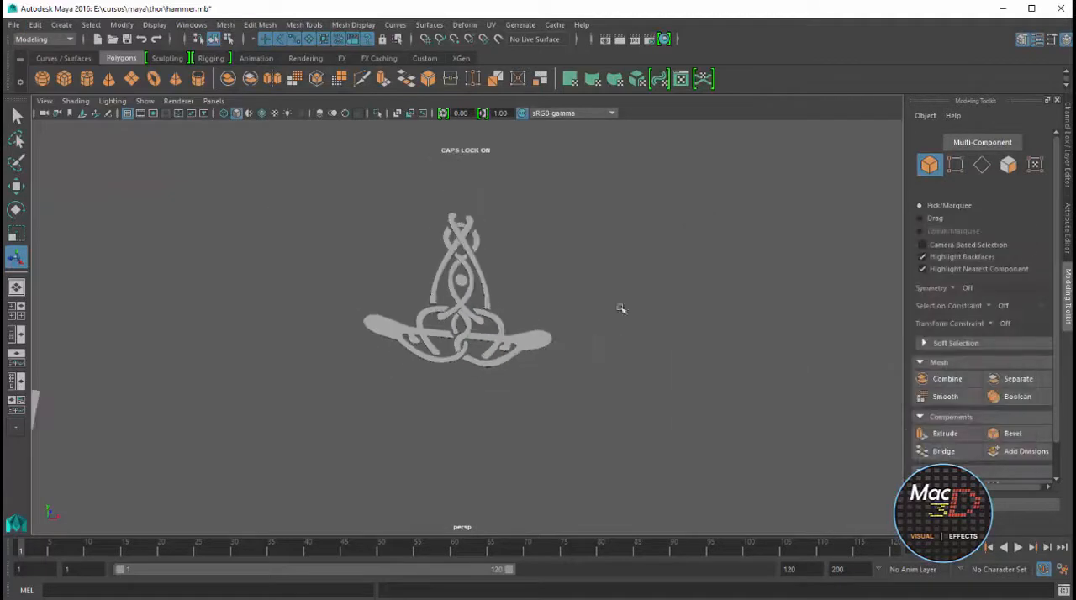
pyautogui.moveTo(601, 181); pyautogui.dragTo(317, 392)
pyautogui.keyDown('alt'); pyautogui.moveTo(318, 392); pyautogui.dragTo(525, 342); pyautogui.keyUp('alt')
pyautogui.hotkey('ctrl', 'g')
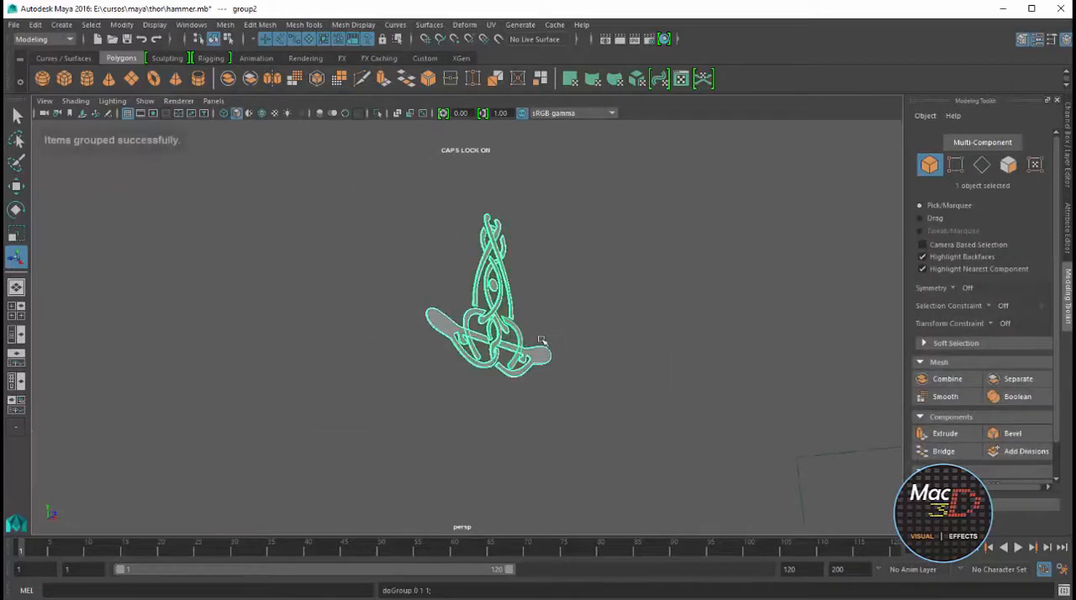
# Center the ornament group's pivot and rename the group GR_MANGO
pyautogui.press('w')
pyautogui.click(121, 25)
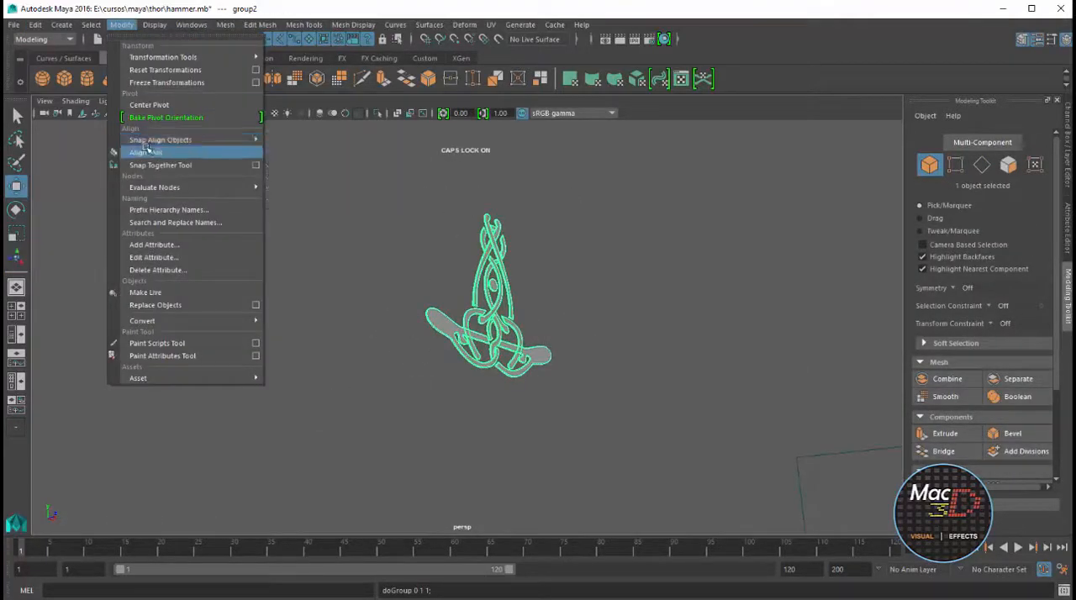
pyautogui.click(201, 103)
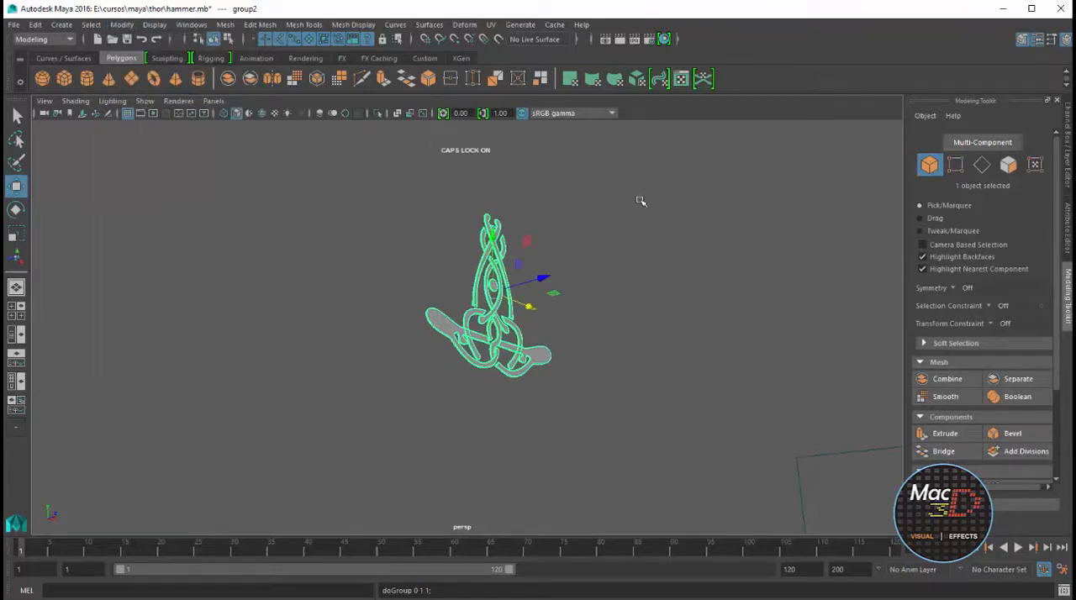
pyautogui.hotkey('ctrl', 'a')
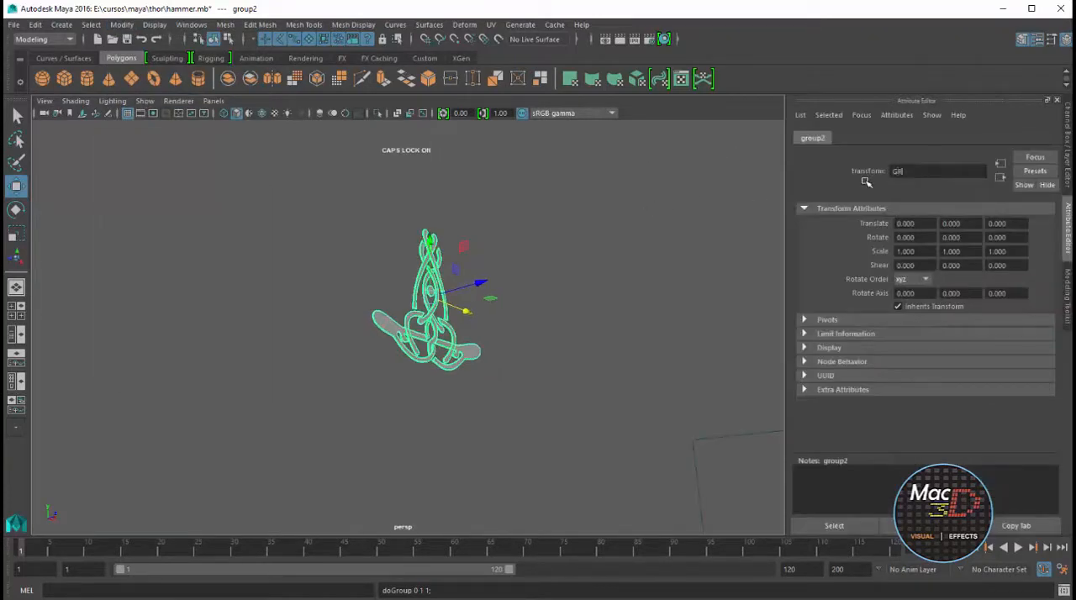
pyautogui.press('Return')
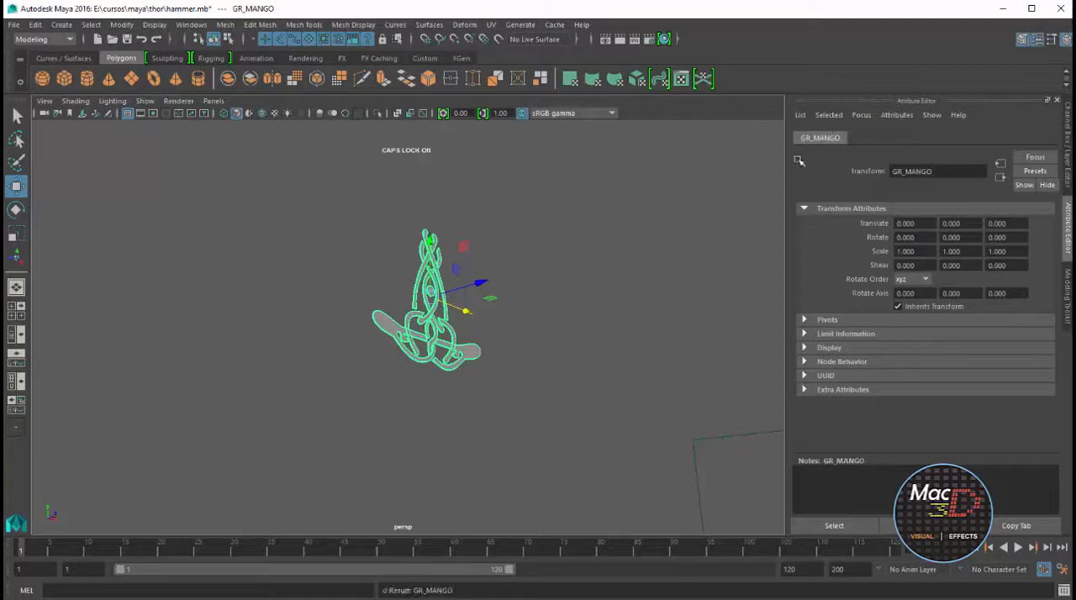
# Move GR_MANGO in front of the blueprint plane and scale it uniformly to about 0.189
pyautogui.scroll(-5, 561, 355)
pyautogui.keyDown('alt'); pyautogui.moveTo(561, 355); pyautogui.dragTo(443, 367); pyautogui.keyUp('alt')
pyautogui.moveTo(464, 325); pyautogui.dragTo(308, 338)
pyautogui.keyDown('alt'); pyautogui.moveTo(308, 346); pyautogui.dragTo(300, 408); pyautogui.keyUp('alt')
pyautogui.moveTo(244, 377); pyautogui.dragTo(232, 419)
pyautogui.press('f')
pyautogui.scroll(-5, 362, 392)
pyautogui.keyDown('alt'); pyautogui.moveTo(362, 392); pyautogui.dragTo(300, 415); pyautogui.keyUp('alt')
pyautogui.press('r')
pyautogui.press('w')
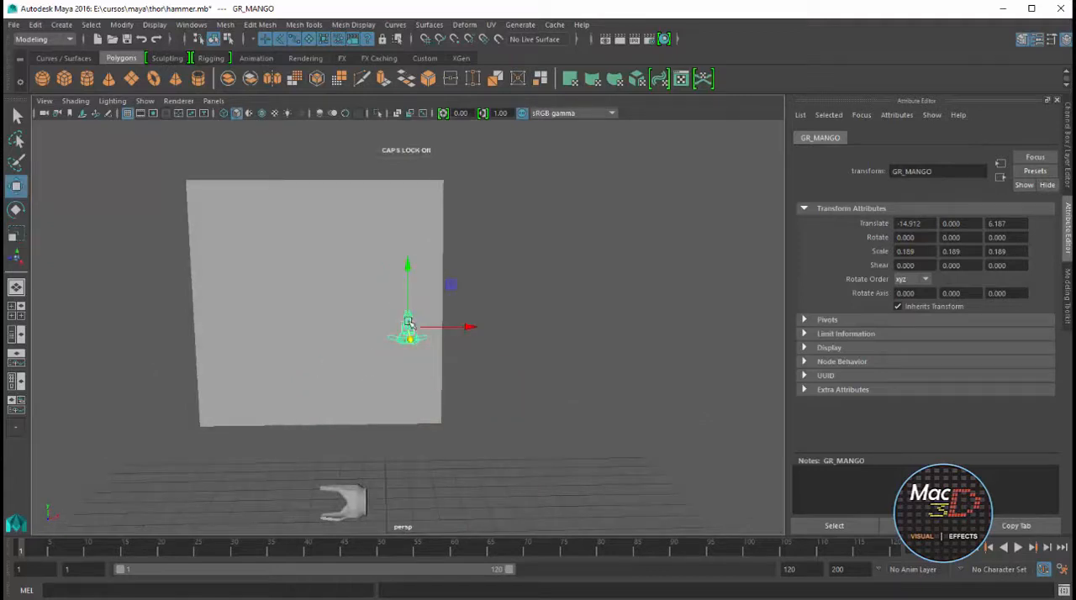
# Move GR_MANGO down beside the pronged handle cap, to about -15.925, -3.102, 5.051
pyautogui.moveTo(408, 328); pyautogui.dragTo(355, 483)
pyautogui.press('f')
pyautogui.scroll(-4, 414, 452)
pyautogui.keyDown('alt'); pyautogui.moveTo(414, 452); pyautogui.dragTo(335, 459); pyautogui.keyUp('alt')
pyautogui.moveTo(351, 348); pyautogui.dragTo(511, 370)
# Rotate GR_MANGO to 90 degrees in Y and -90 degrees in X so it lies flat along the cap
pyautogui.press('e')
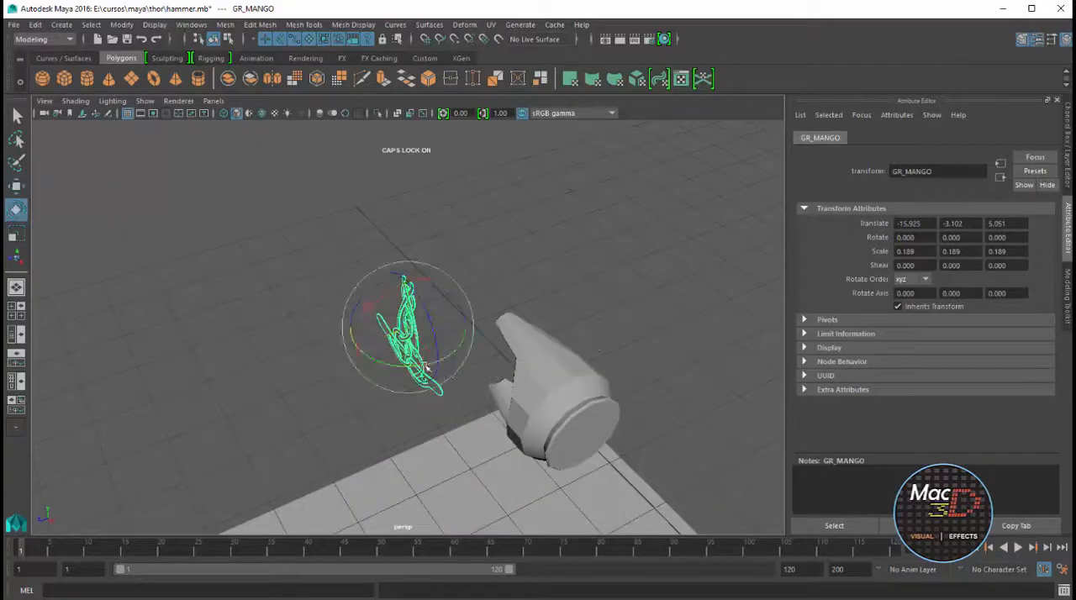
pyautogui.moveTo(427, 368); pyautogui.dragTo(570, 316)
pyautogui.write('90')
pyautogui.press('Return')
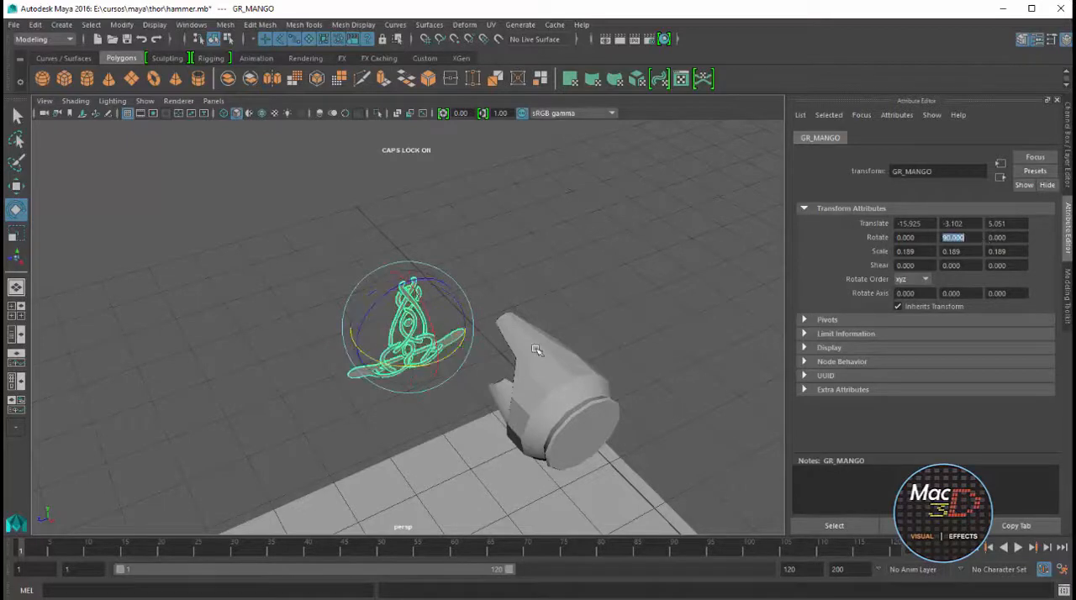
pyautogui.moveTo(436, 351); pyautogui.dragTo(422, 295)
pyautogui.write('-90')
pyautogui.press('Return')
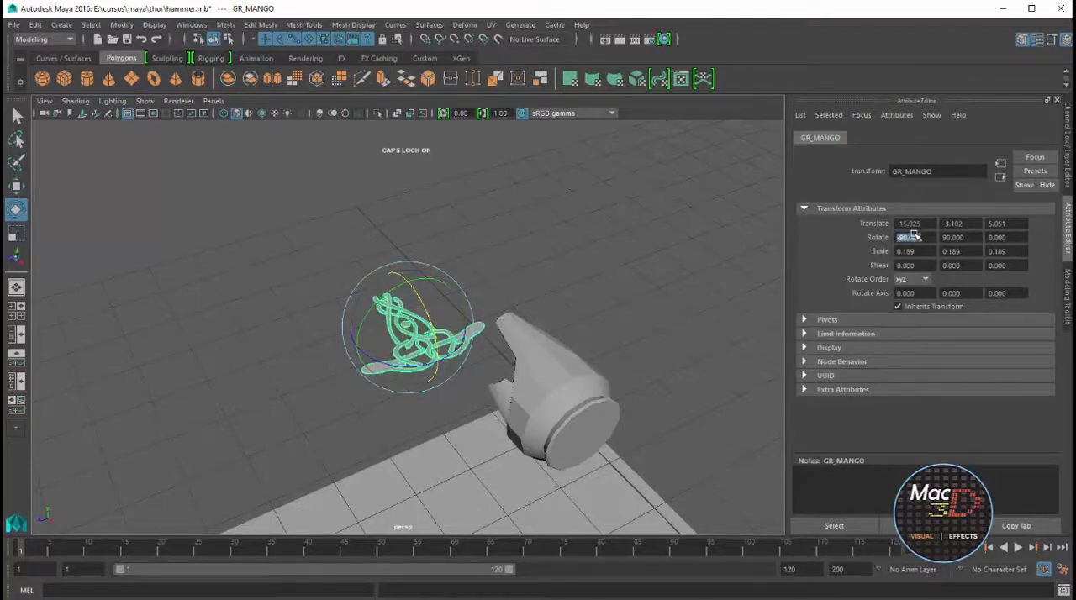
# Move GR_MANGO toward the cap and lower it just above the cap's surface, to about -4 in Y and 4.24 in Z
pyautogui.keyDown('alt'); pyautogui.moveTo(495, 346); pyautogui.dragTo(490, 385); pyautogui.keyUp('alt')
pyautogui.press('w')
pyautogui.moveTo(360, 364); pyautogui.dragTo(473, 281)
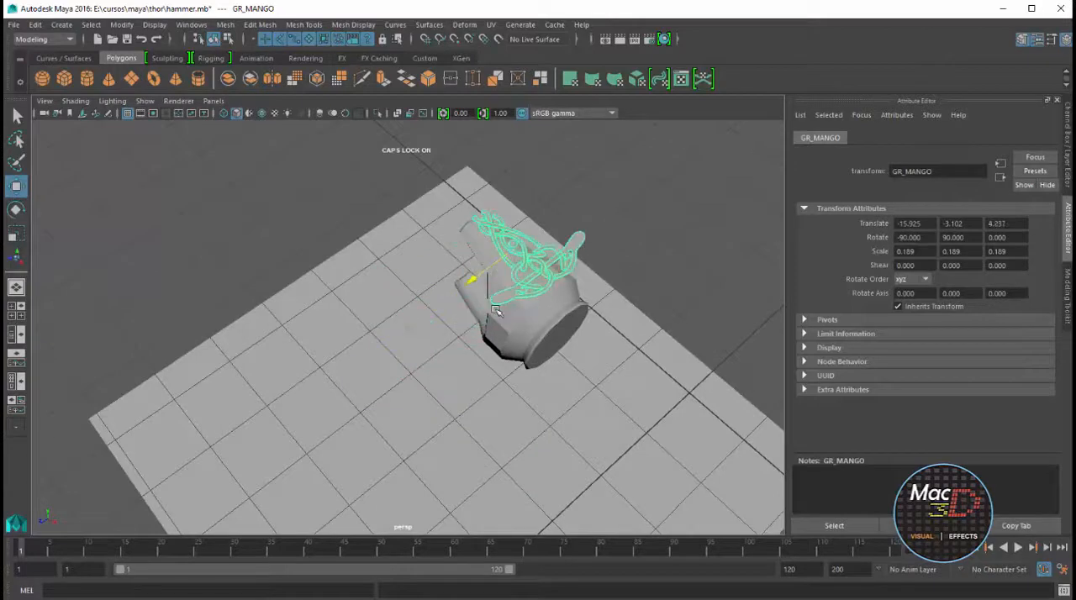
pyautogui.press('f')
pyautogui.keyDown('alt'); pyautogui.moveTo(506, 318); pyautogui.dragTo(533, 294); pyautogui.keyUp('alt')
pyautogui.moveTo(406, 266); pyautogui.dragTo(406, 458)
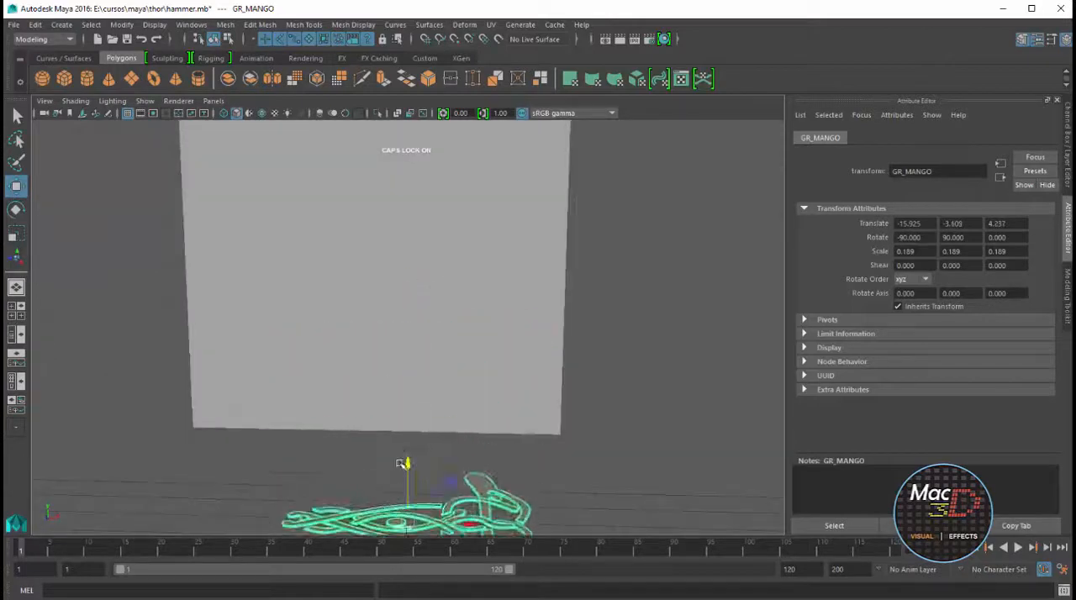
pyautogui.press('f')
pyautogui.moveTo(407, 271); pyautogui.dragTo(406, 408)
pyautogui.press('f')
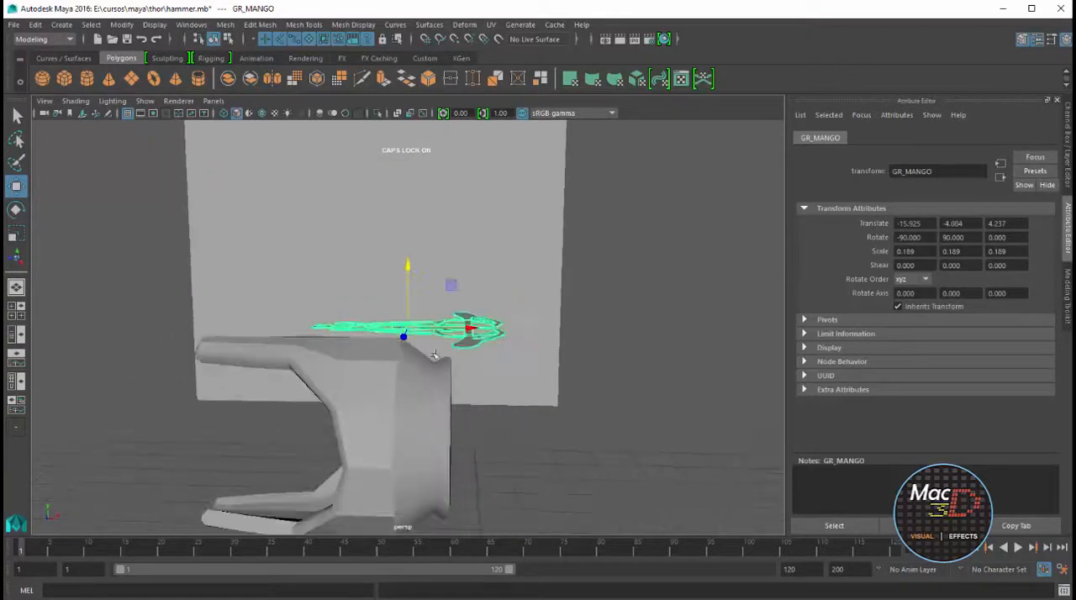
# Align GR_MANGO over the middle of the cap, to about -16.237 in X, -4.216 in Y and 3.598 in Z
pyautogui.moveTo(471, 328); pyautogui.dragTo(376, 329)
pyautogui.keyDown('alt'); pyautogui.moveTo(396, 372); pyautogui.dragTo(268, 384); pyautogui.keyUp('alt')
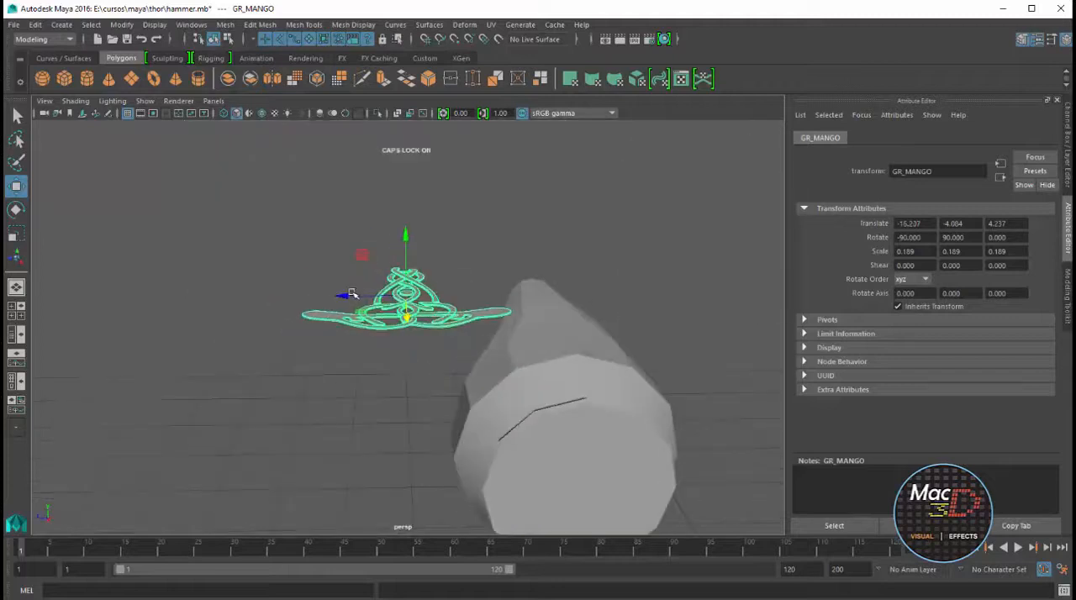
pyautogui.moveTo(352, 294); pyautogui.dragTo(529, 296)
pyautogui.moveTo(580, 240); pyautogui.dragTo(520, 398)
# Select the handle cap mesh and apply Smooth to it
pyautogui.press('f')
pyautogui.scroll(-8, 582, 266)
pyautogui.click(429, 399)
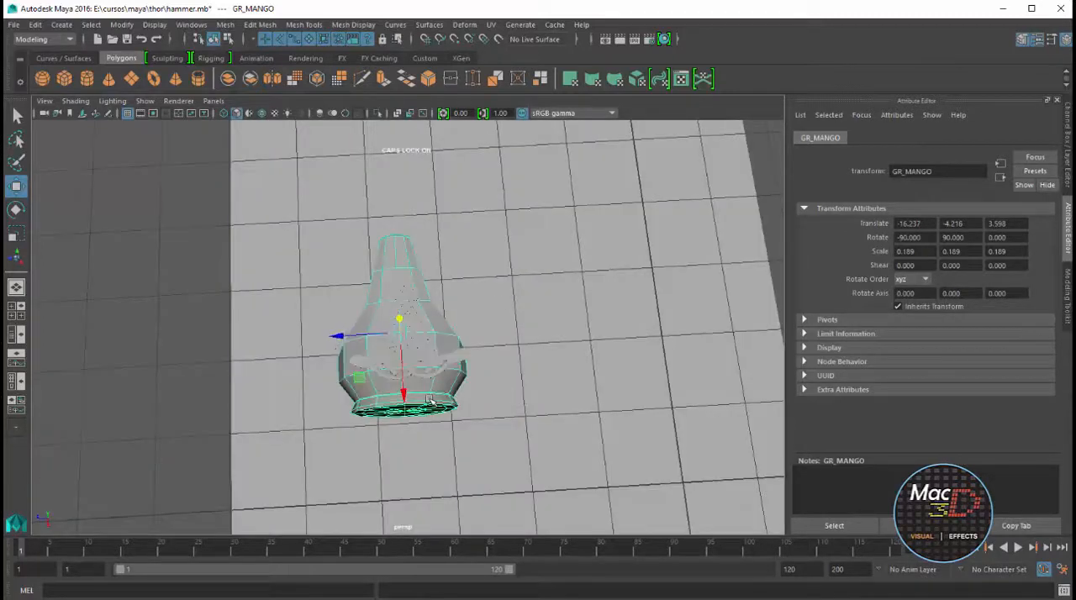
pyautogui.click(295, 79)
pyautogui.keyDown('alt'); pyautogui.moveTo(501, 301); pyautogui.dragTo(567, 256); pyautogui.keyUp('alt')
# In the top view, enlarge GR_MANGO to a uniform scale of about 0.257 and center it on the cap
pyautogui.click(434, 383)
pyautogui.click(459, 322)
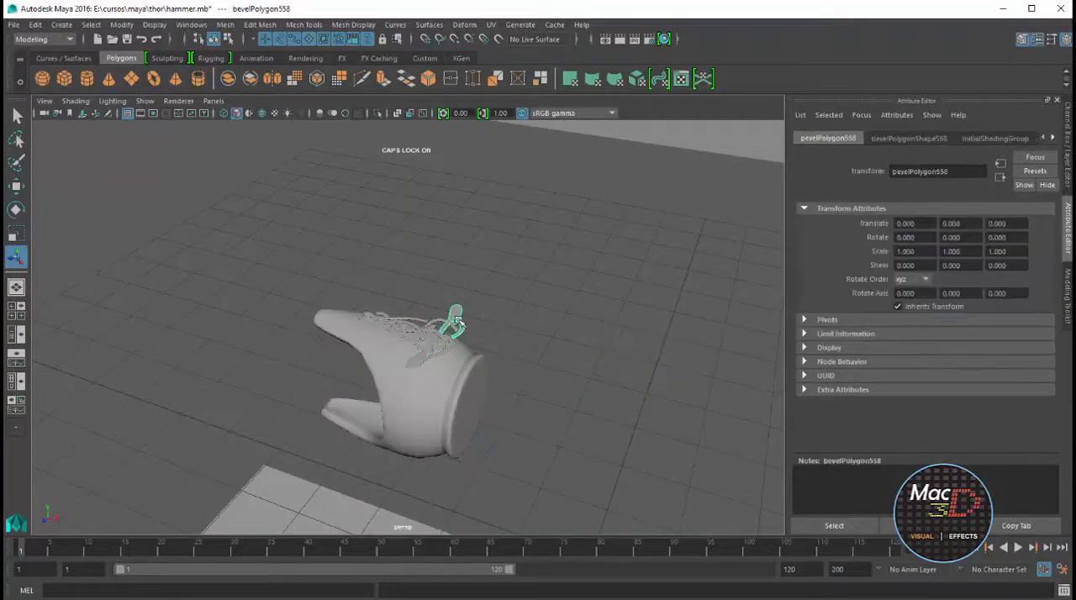
pyautogui.press('Up')
pyautogui.press('space')
pyautogui.press('space')
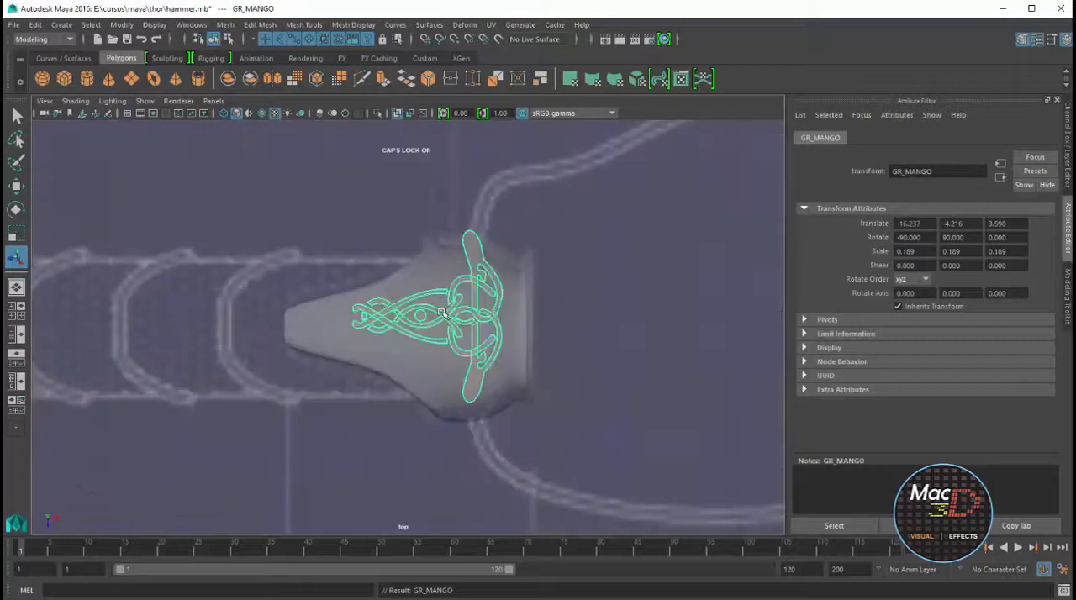
pyautogui.moveTo(428, 316); pyautogui.dragTo(460, 295)
pyautogui.press('r')
pyautogui.press('w')
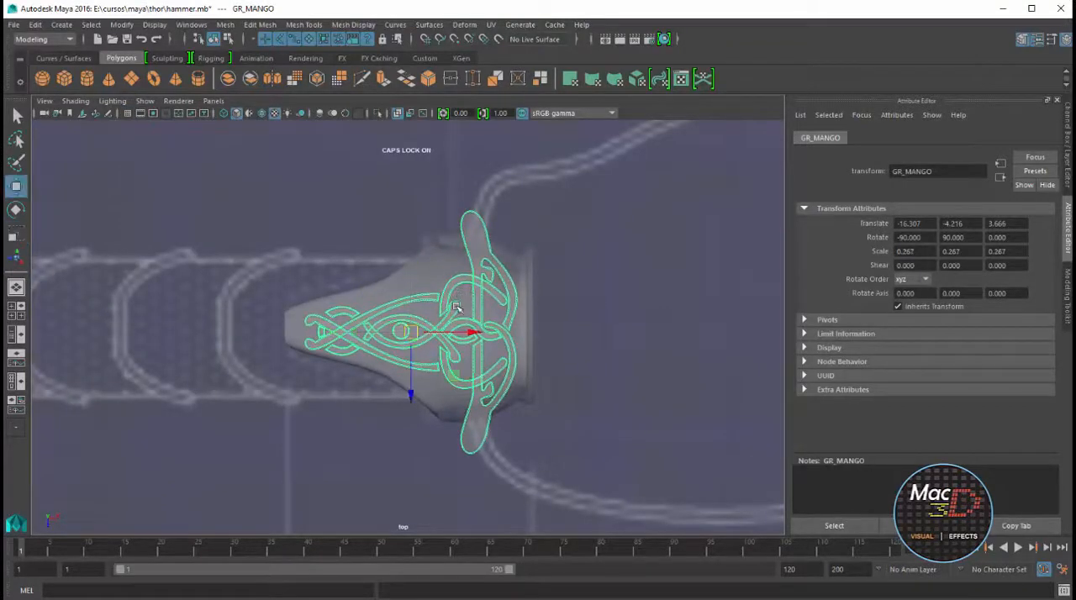
pyautogui.moveTo(413, 336); pyautogui.dragTo(412, 326)
pyautogui.press('r')
pyautogui.press('w')
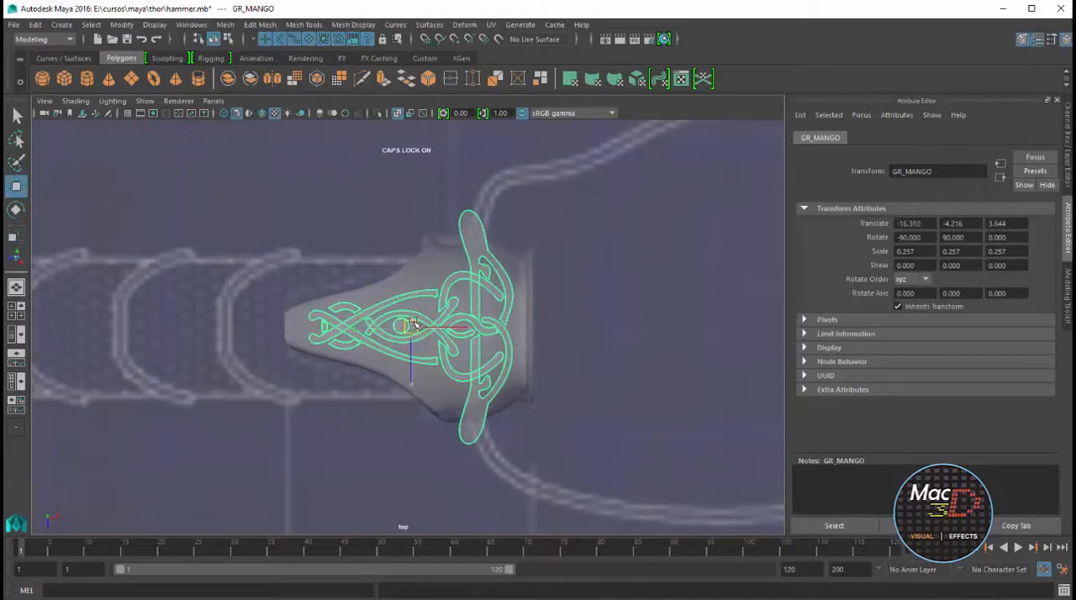
# In the perspective view, lower GR_MANGO onto the cap's upper surface, to about -4.230 in Y
pyautogui.press('space')
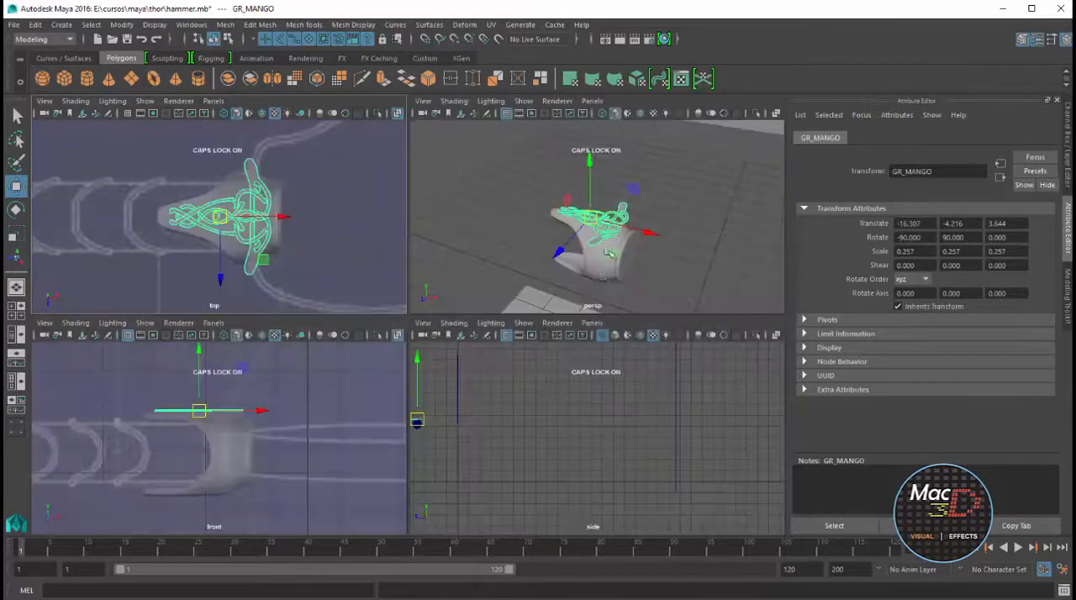
pyautogui.press('space')
pyautogui.keyDown('alt'); pyautogui.moveTo(487, 315); pyautogui.dragTo(479, 277); pyautogui.keyUp('alt')
pyautogui.scroll(3, 444, 287)
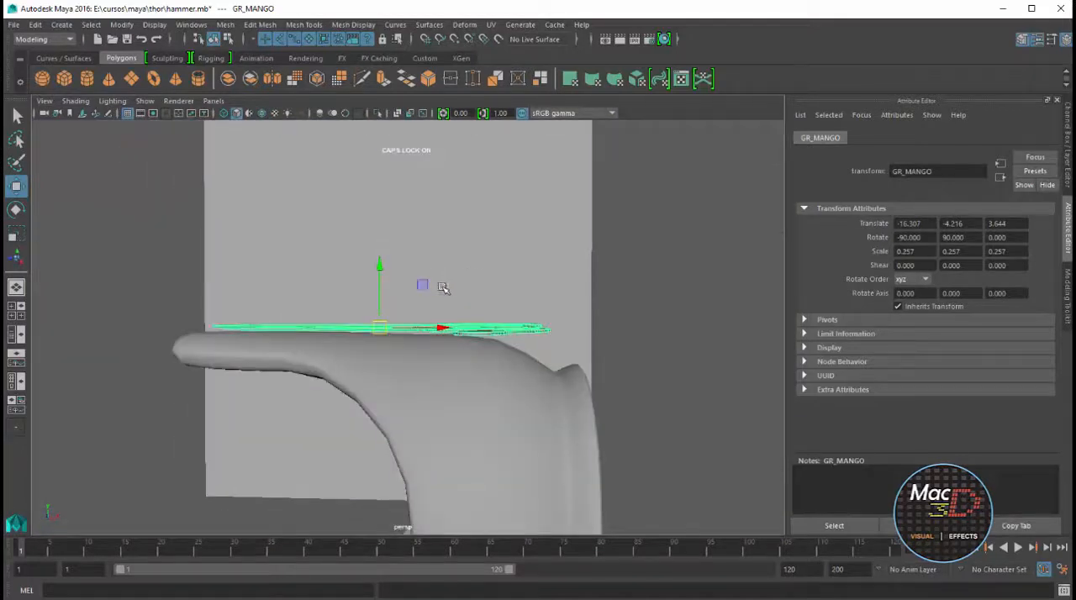
pyautogui.moveTo(380, 268); pyautogui.dragTo(582, 332)
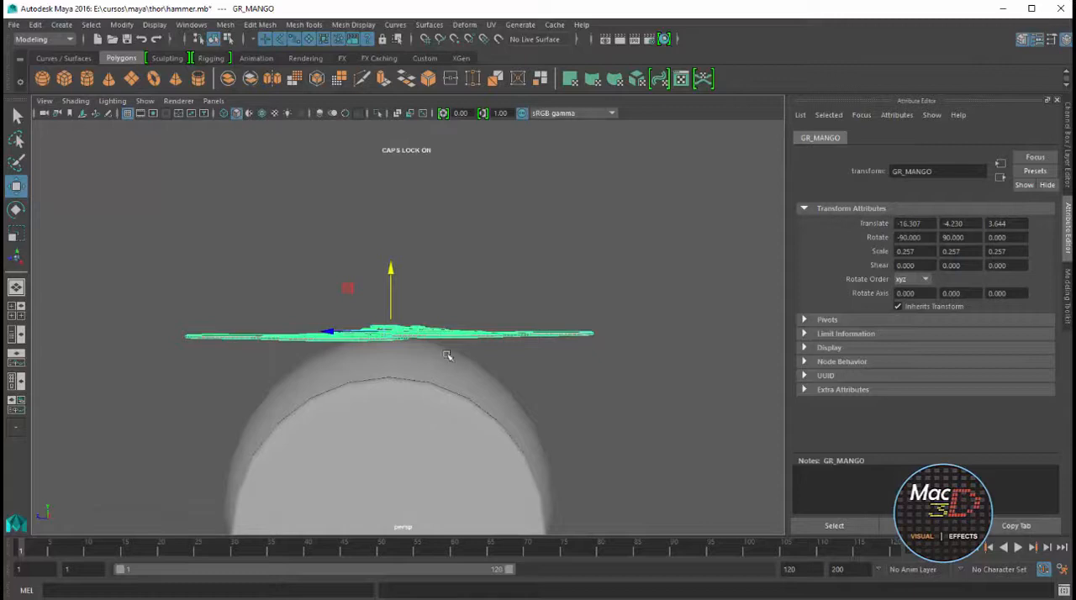
pyautogui.keyDown('alt'); pyautogui.moveTo(446, 353); pyautogui.dragTo(618, 335); pyautogui.keyUp('alt')
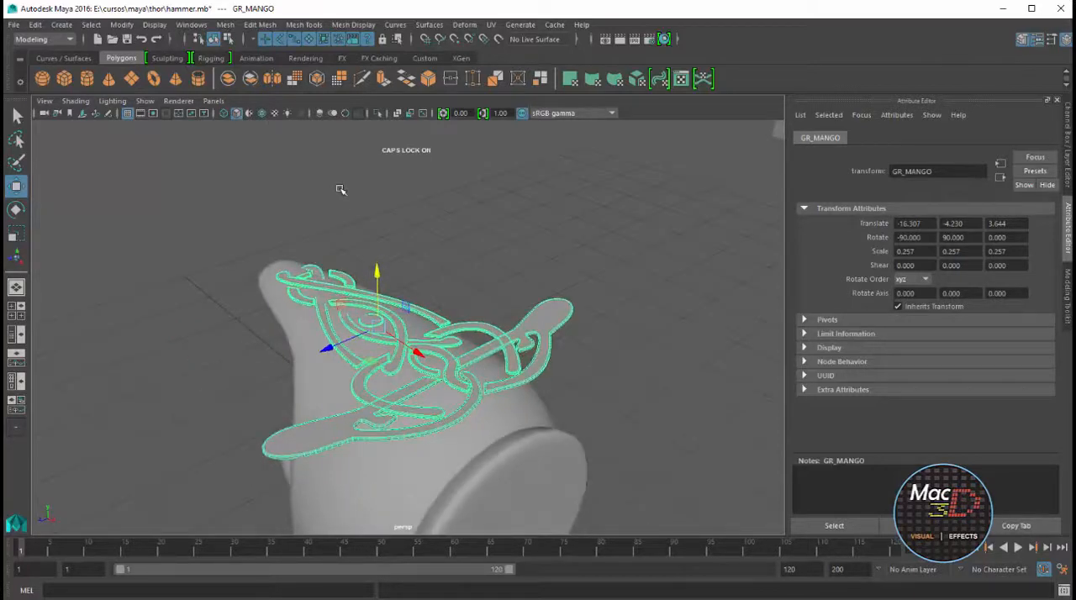
# Combine the GR_MANGO pieces into a single mesh and center its pivot
pyautogui.click(229, 25)
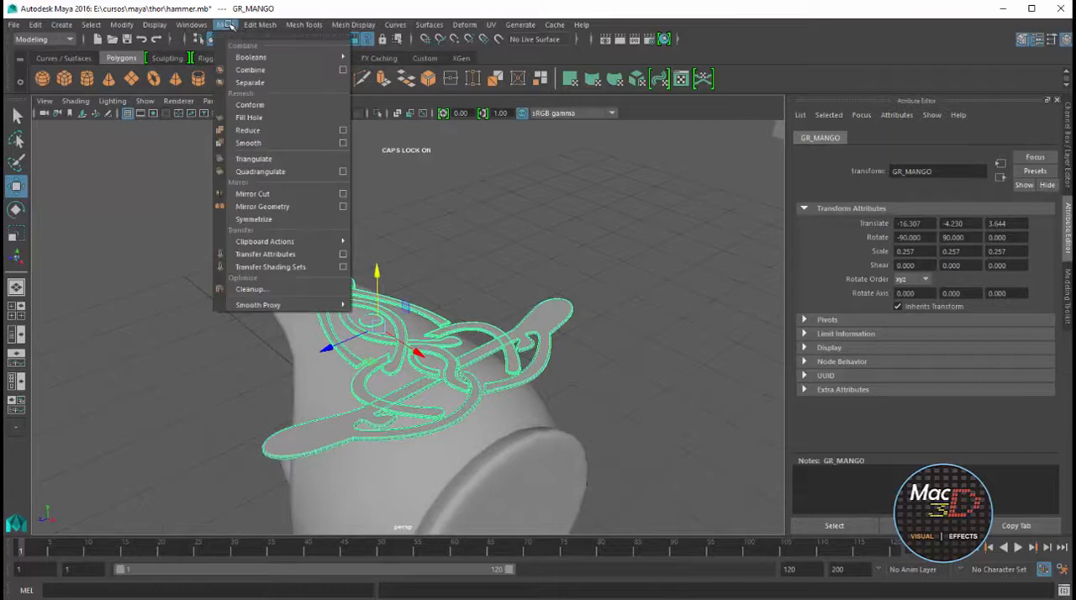
pyautogui.click(250, 69)
pyautogui.click(527, 247)
pyautogui.click(554, 302)
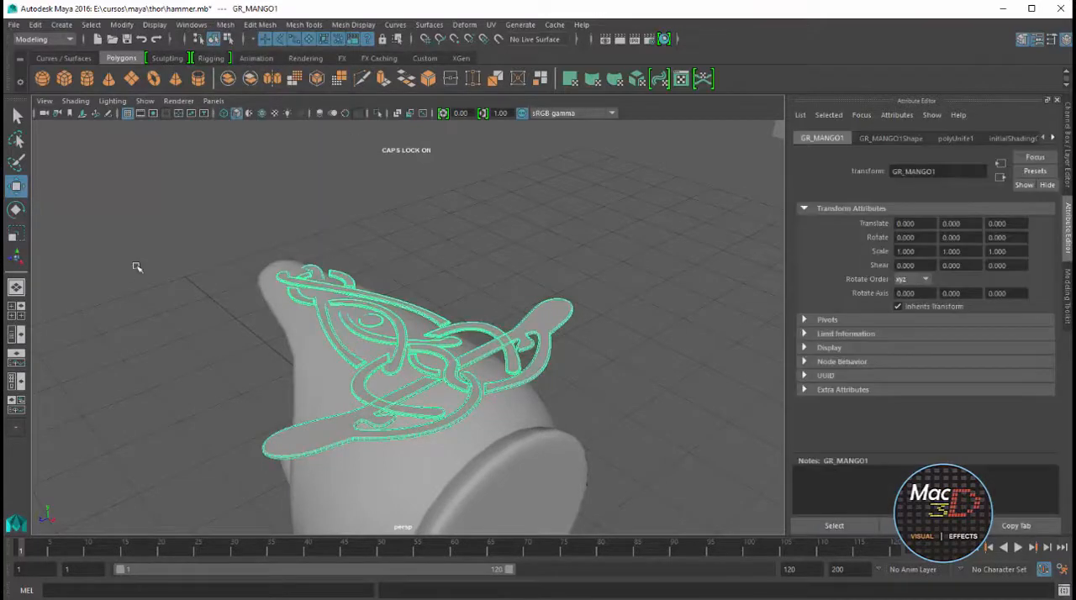
pyautogui.click(122, 24)
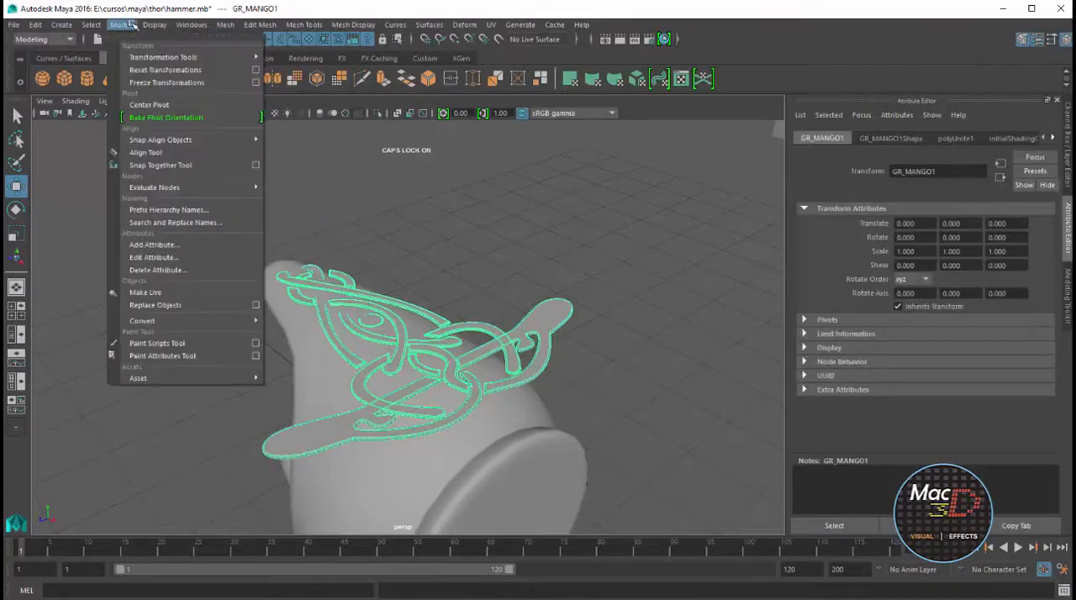
pyautogui.click(143, 104)
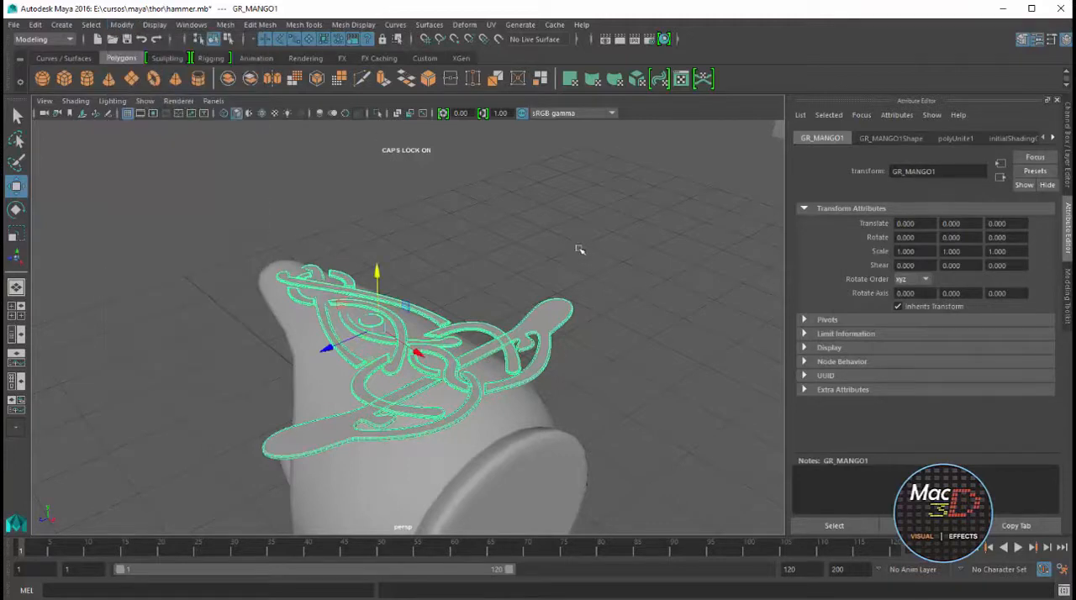
# Add a nonlinear Bend deformer to GR_MANGO with low bound -1, high bound 1 and curvature 0
pyautogui.click(464, 25)
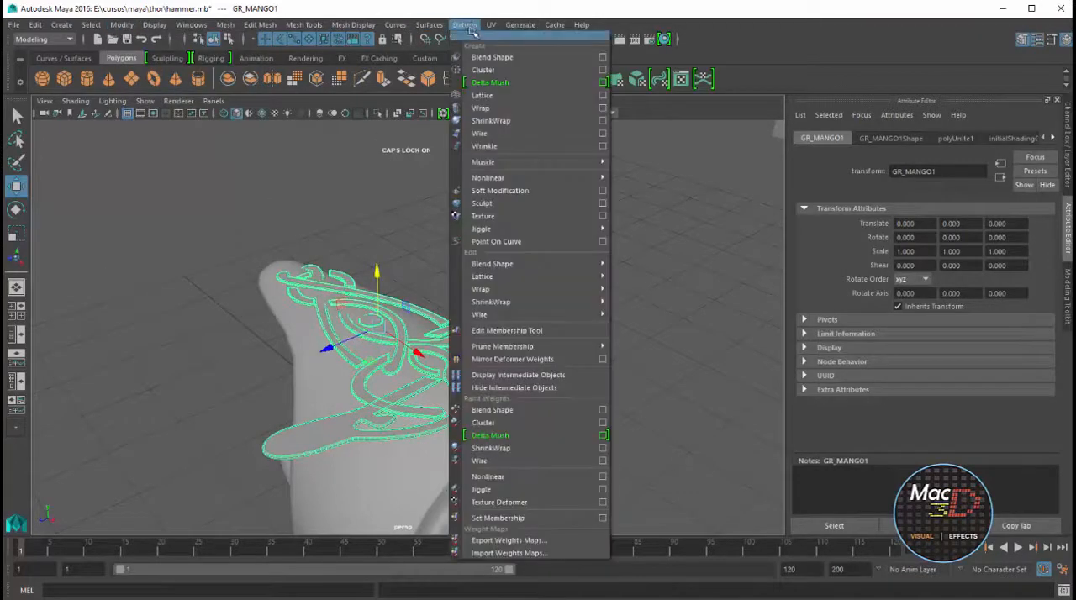
pyautogui.moveTo(506, 165)
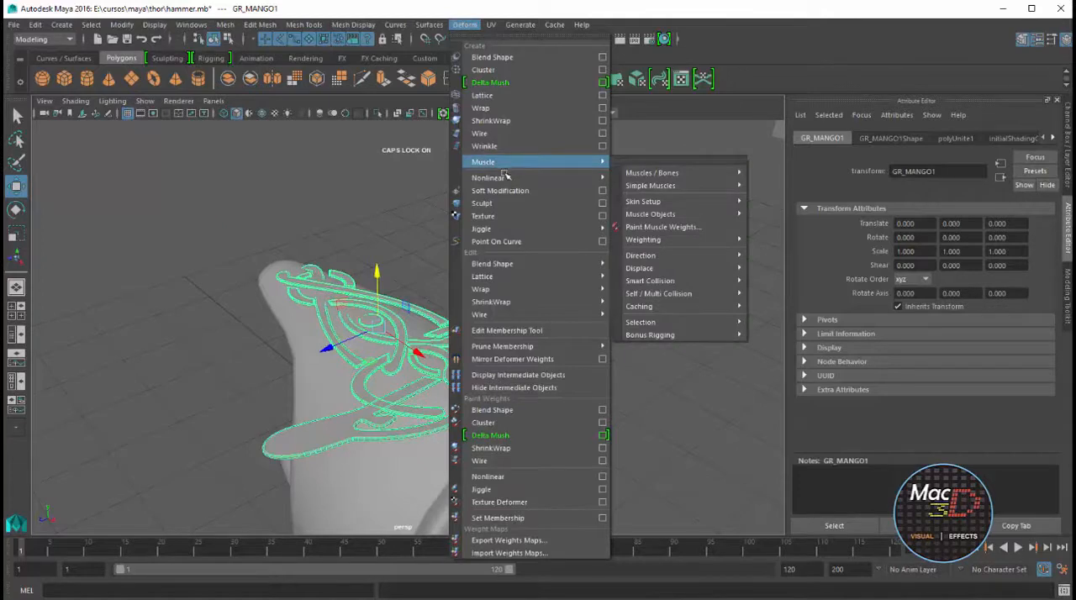
pyautogui.moveTo(504, 227)
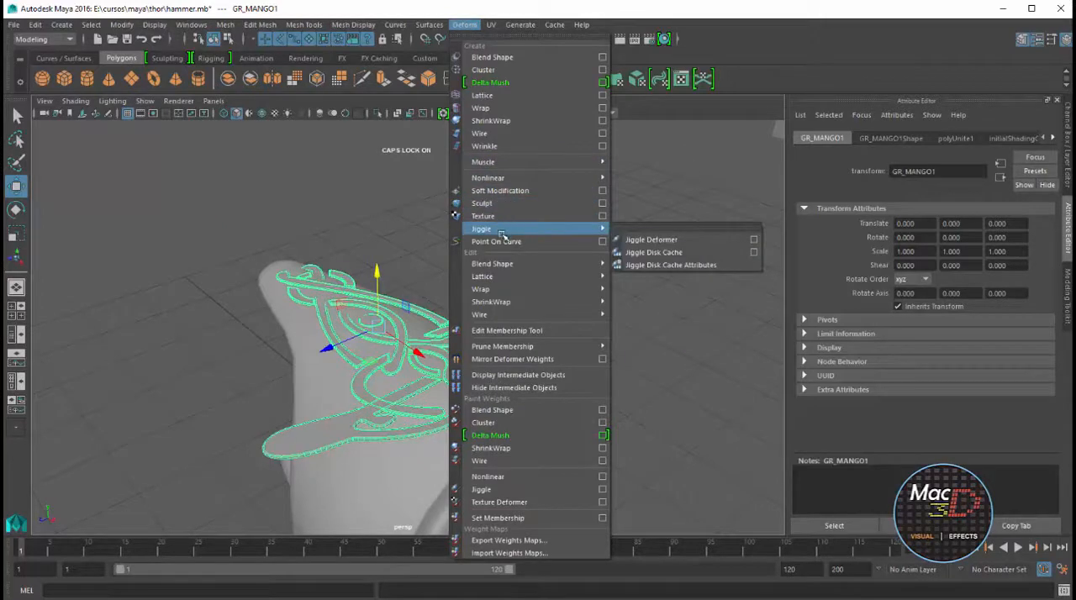
pyautogui.moveTo(522, 301)
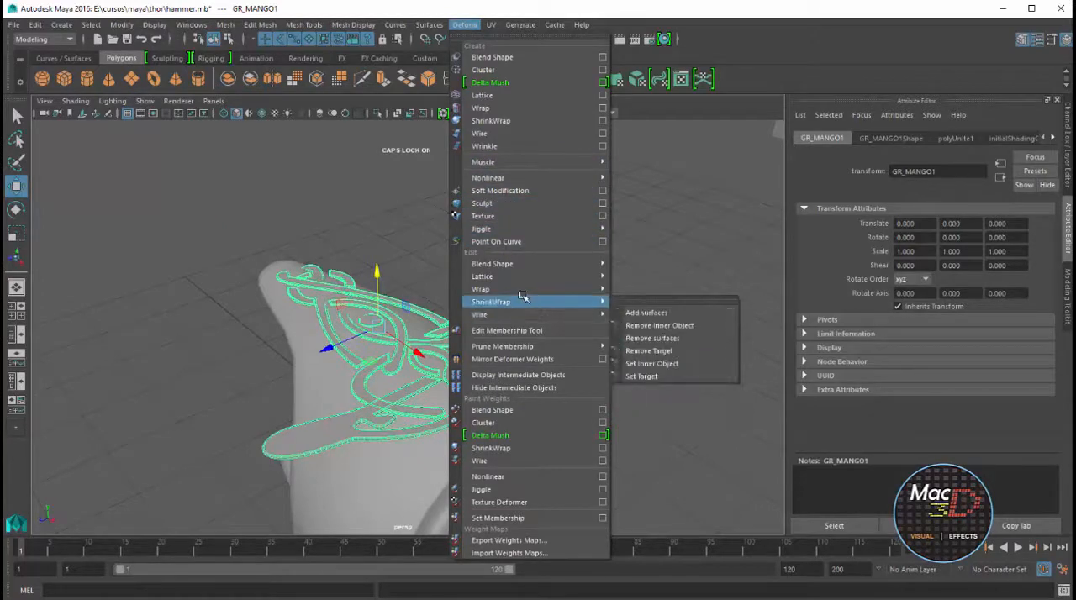
pyautogui.moveTo(572, 178)
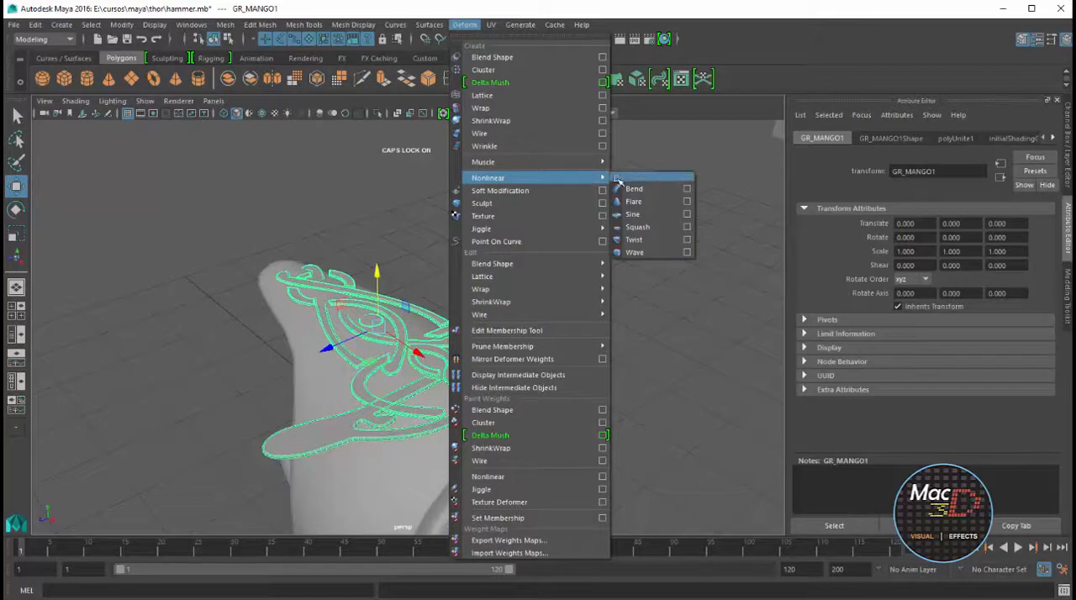
pyautogui.click(688, 189)
pyautogui.click(872, 457)
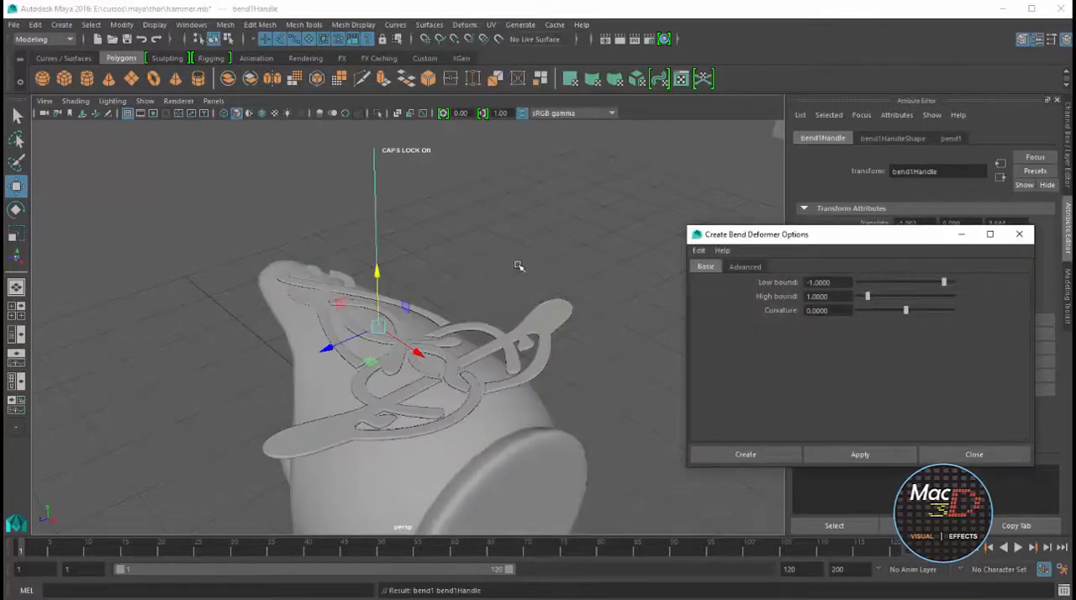
pyautogui.moveTo(519, 266)
pyautogui.keyDown('alt'); pyautogui.mouseDown()
pyautogui.moveTo(478, 284)
pyautogui.moveTo(508, 274)
pyautogui.mouseUp(); pyautogui.keyUp('alt')
pyautogui.moveTo(860, 243); pyautogui.dragTo(920, 493)
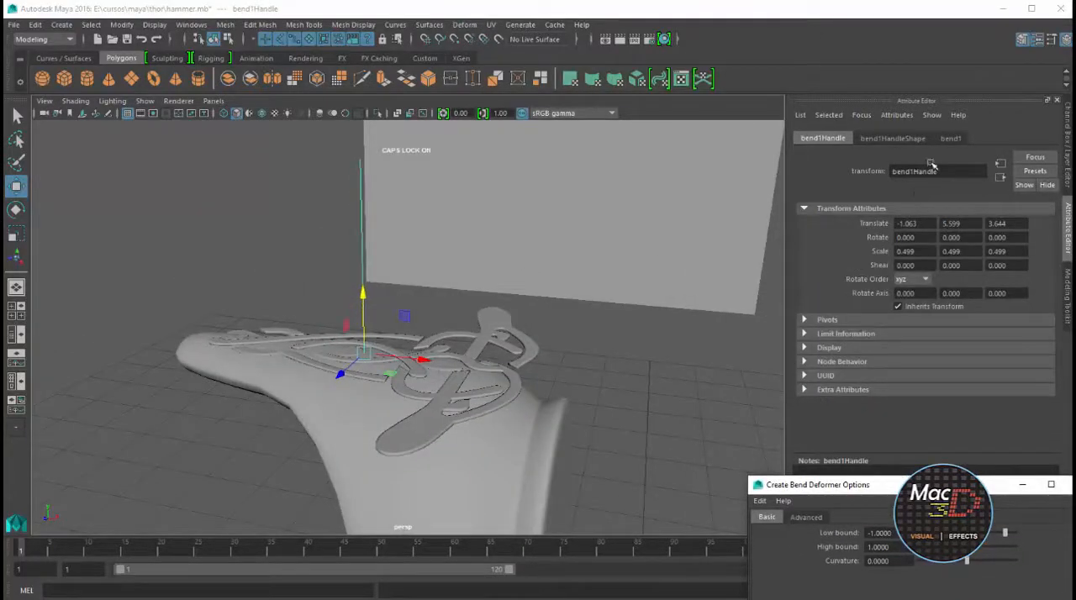
# Rotate the bend deformer's handle to 90 degrees in X so it lies across the cap
pyautogui.click(951, 139)
pyautogui.moveTo(994, 224)
pyautogui.mouseDown()
pyautogui.moveTo(1021, 224)
pyautogui.moveTo(942, 224)
pyautogui.moveTo(1045, 223)
pyautogui.moveTo(942, 224)
pyautogui.moveTo(994, 211)
pyautogui.mouseUp()
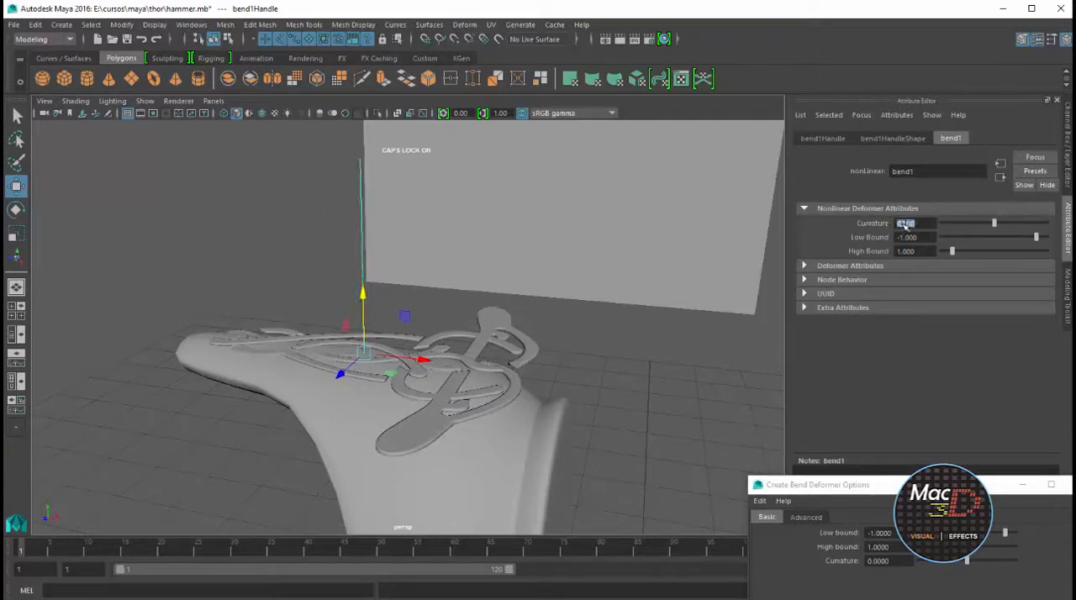
pyautogui.keyDown('alt'); pyautogui.moveTo(440, 272); pyautogui.dragTo(420, 295); pyautogui.keyUp('alt')
pyautogui.press('e')
pyautogui.hotkey('ctrl', 'a')
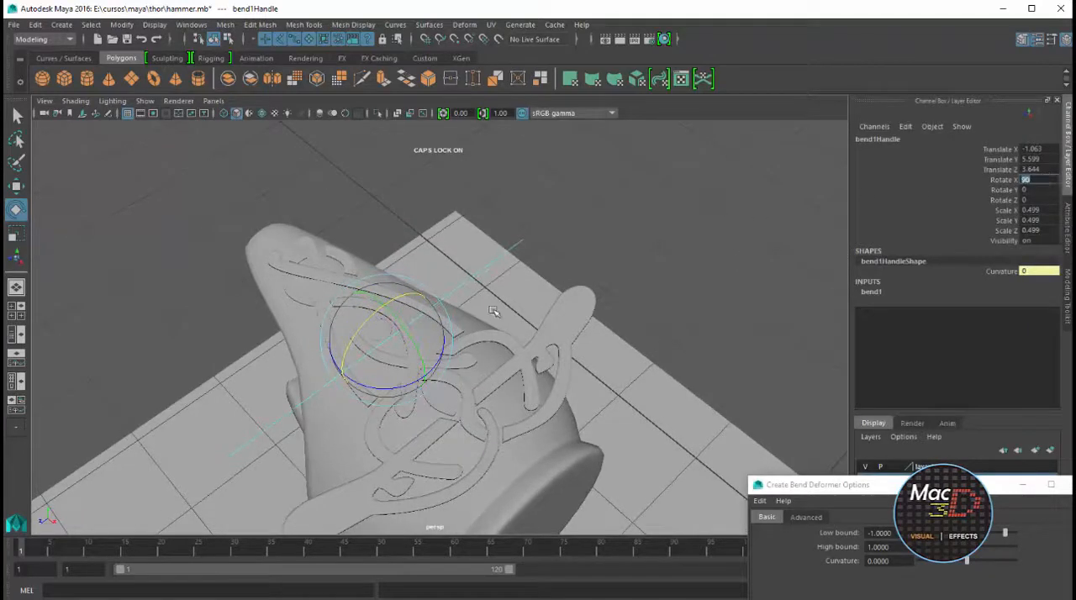
# Set the bend's low bound to about -1.043, its high bound to about 1.902 and its curvature to about 18.8
pyautogui.keyDown('alt'); pyautogui.moveTo(494, 312); pyautogui.dragTo(563, 284); pyautogui.keyUp('alt')
pyautogui.hotkey('ctrl', 'a')
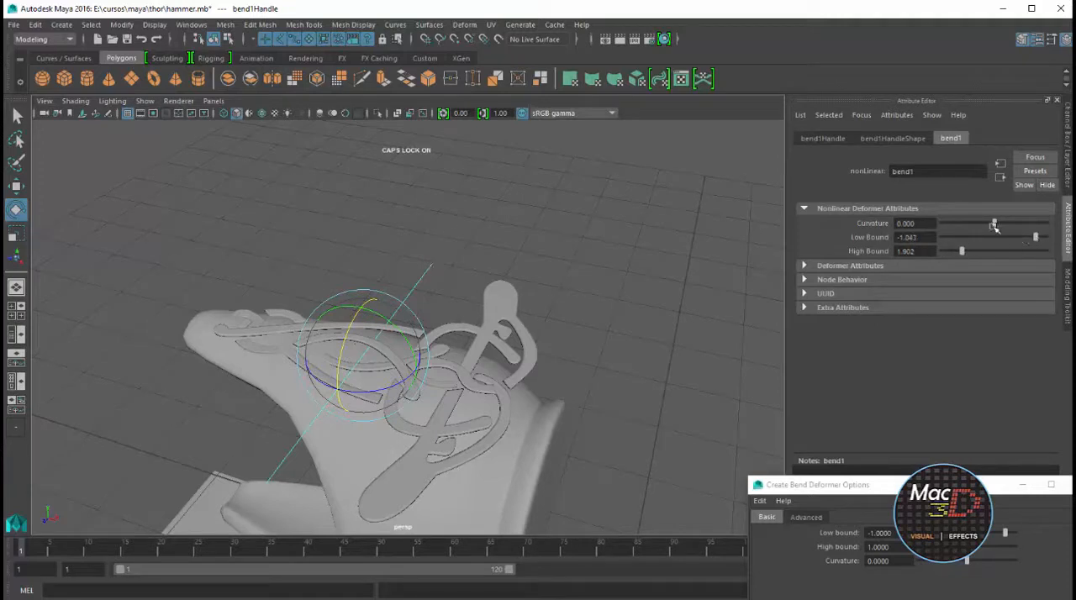
pyautogui.moveTo(995, 227)
pyautogui.mouseDown()
pyautogui.moveTo(966, 222)
pyautogui.moveTo(1001, 225)
pyautogui.mouseUp()
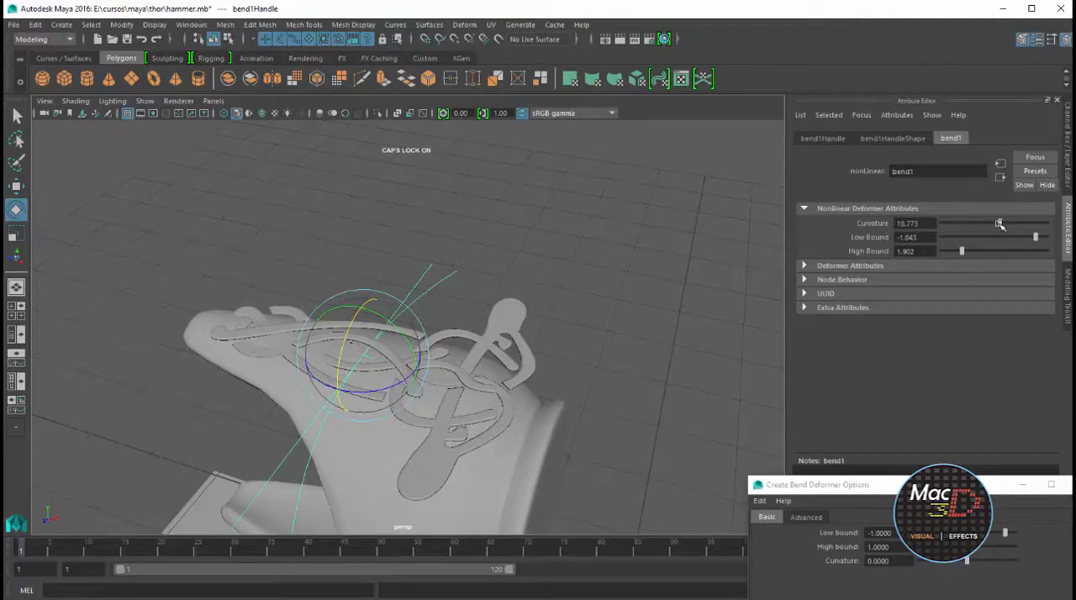
# Rotate the bend handle to 90 degrees in Z and raise the curvature to about 71.8 to wrap the ornament around the cap
pyautogui.moveTo(402, 322); pyautogui.dragTo(423, 373)
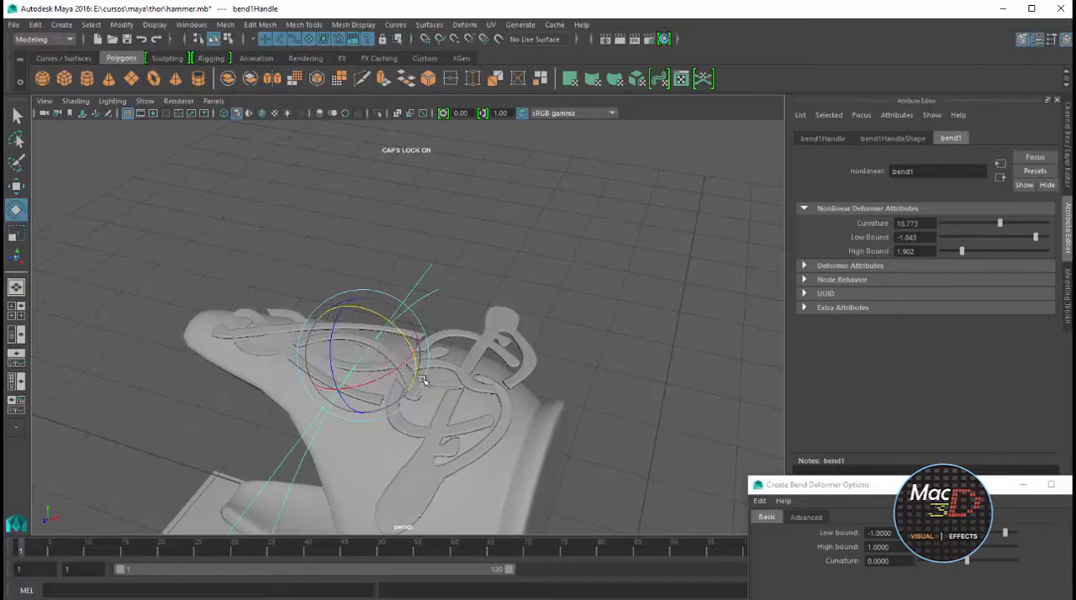
pyautogui.hotkey('ctrl', 'a')
pyautogui.write('90')
pyautogui.press('Return')
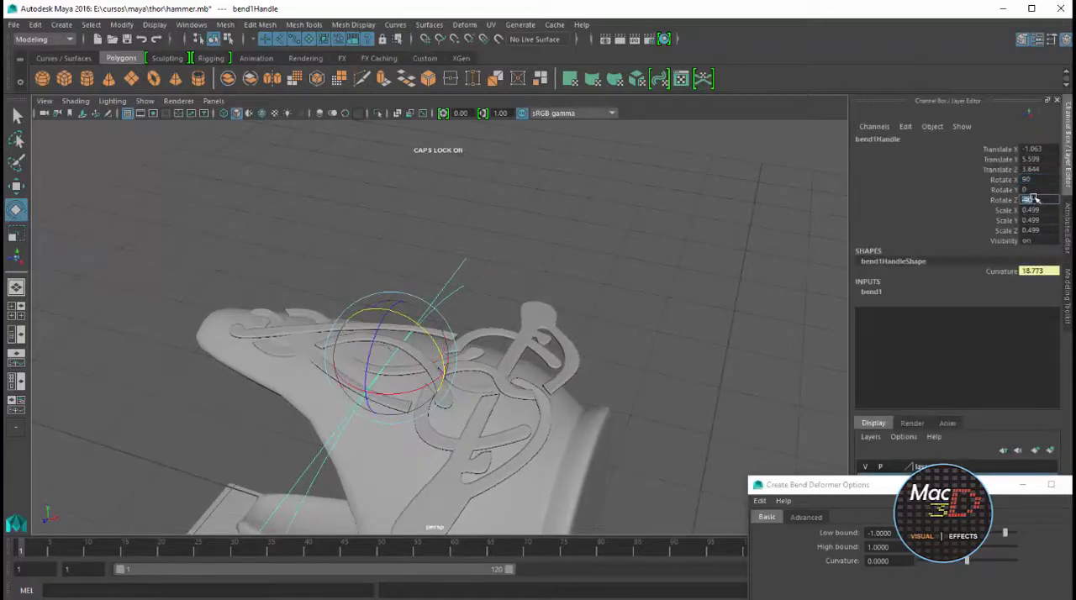
pyautogui.keyDown('alt'); pyautogui.moveTo(497, 301); pyautogui.dragTo(413, 289); pyautogui.keyUp('alt')
pyautogui.hotkey('ctrl', 'a')
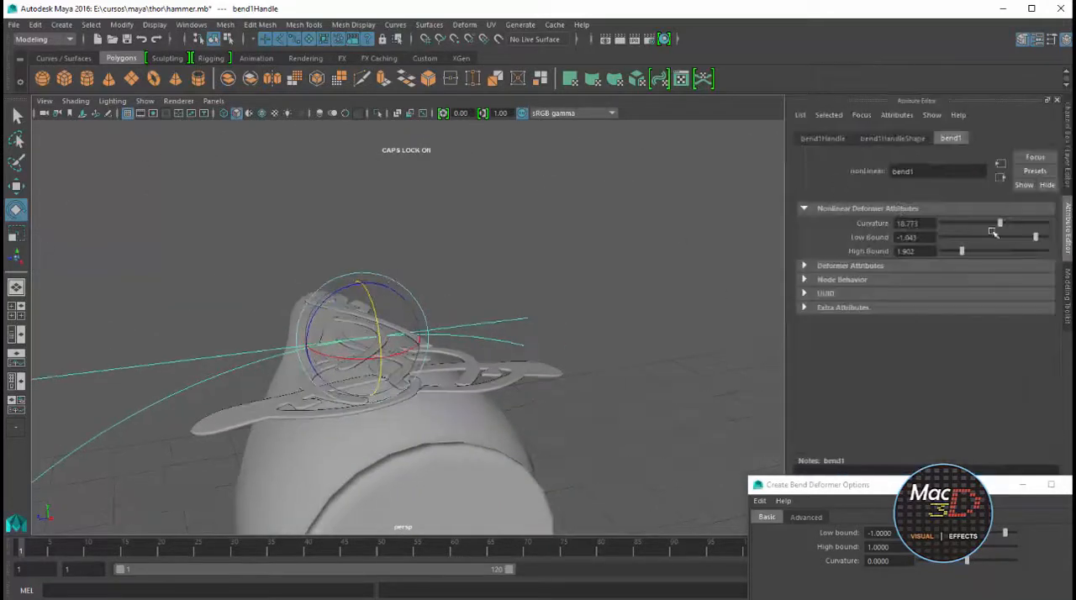
pyautogui.moveTo(992, 227); pyautogui.dragTo(1015, 226)
pyautogui.keyDown('alt'); pyautogui.moveTo(728, 324); pyautogui.dragTo(698, 300); pyautogui.keyUp('alt')
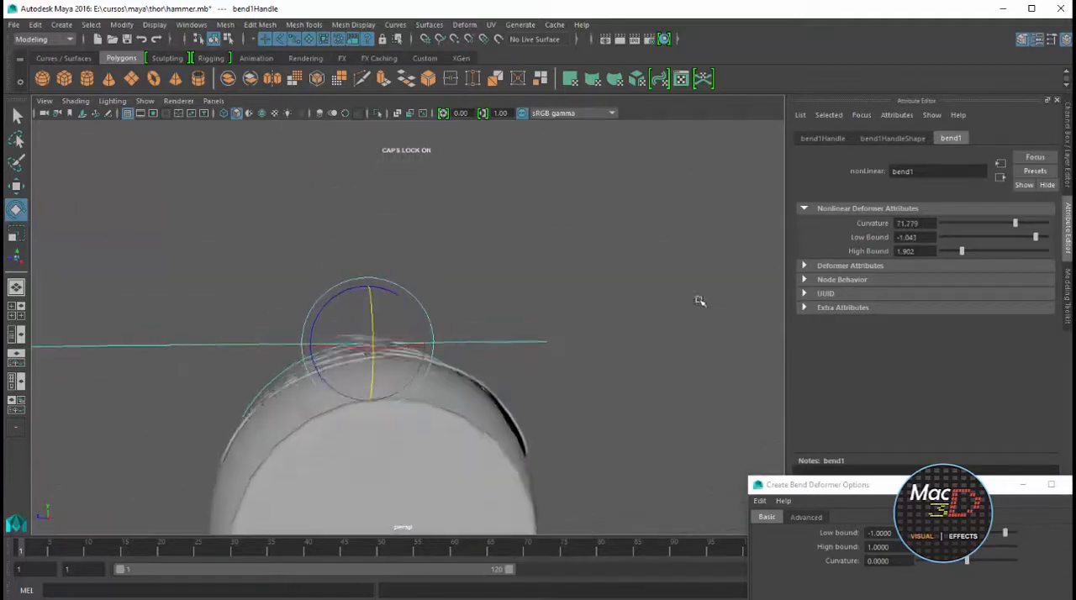
# Select GR_MANGO, scale it down to about 0.854 and reposition it so it follows the cap's upper surface
pyautogui.keyDown('alt'); pyautogui.moveTo(436, 357); pyautogui.dragTo(505, 364); pyautogui.keyUp('alt')
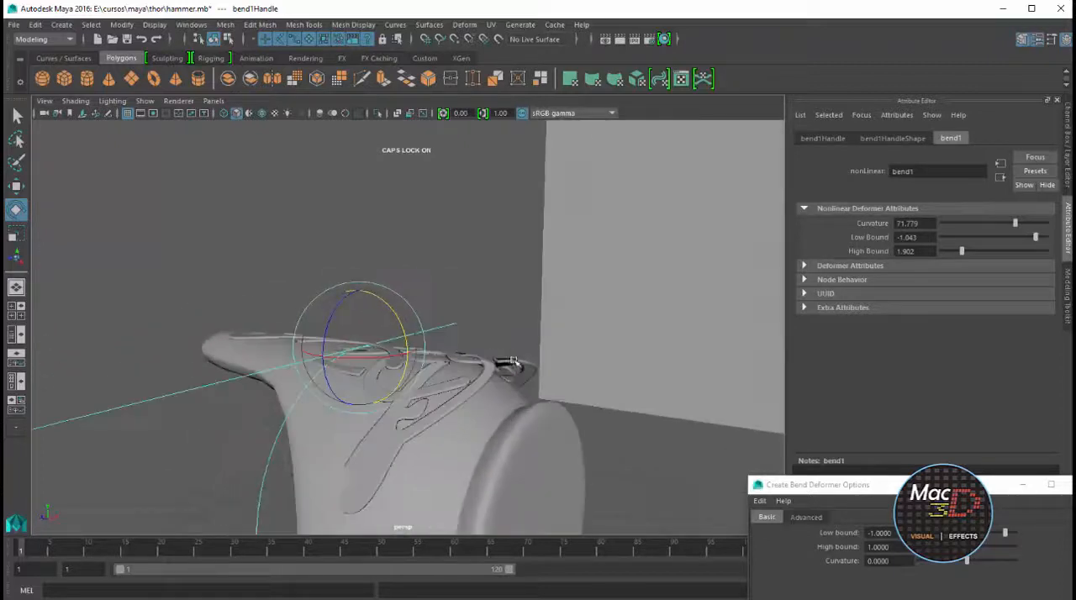
pyautogui.click(531, 357)
pyautogui.keyDown('alt'); pyautogui.moveTo(415, 353); pyautogui.dragTo(304, 338); pyautogui.keyUp('alt')
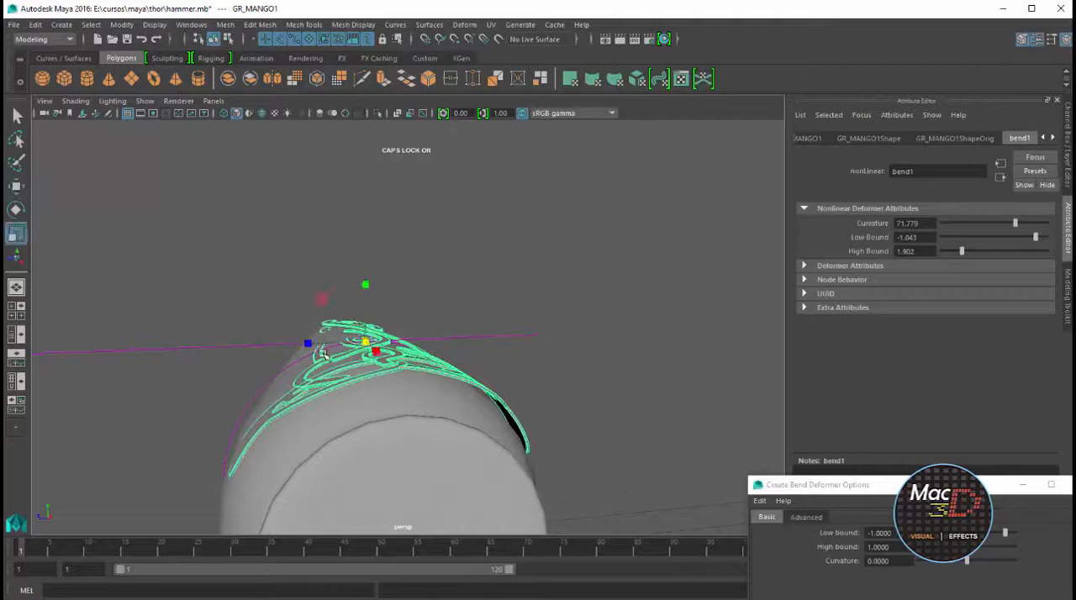
pyautogui.keyDown('alt'); pyautogui.moveTo(328, 349); pyautogui.dragTo(454, 393); pyautogui.keyUp('alt')
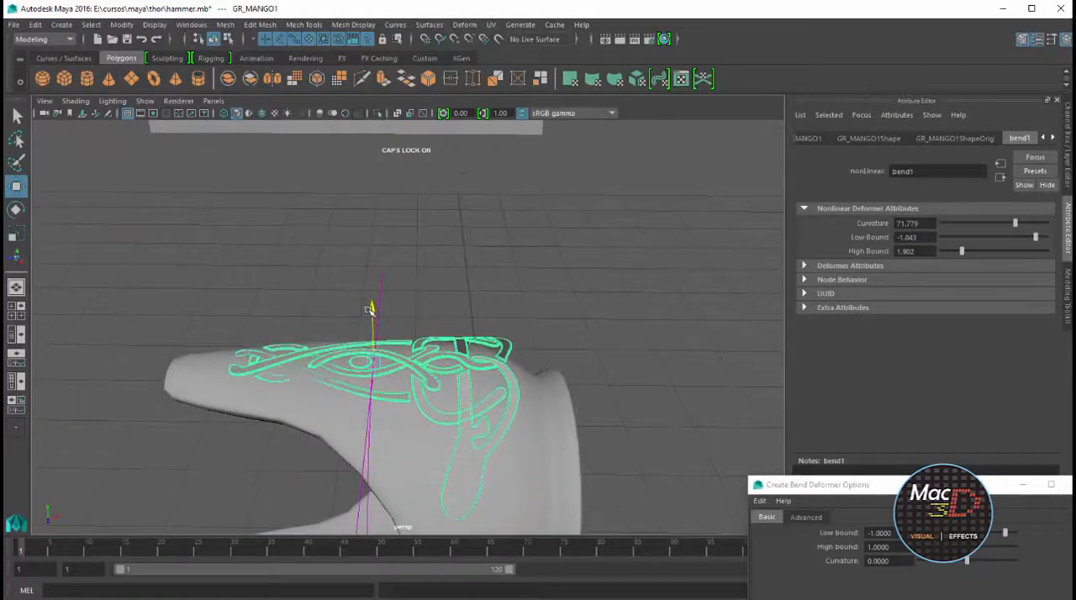
pyautogui.keyDown('alt'); pyautogui.moveTo(383, 335); pyautogui.dragTo(556, 341); pyautogui.keyUp('alt')
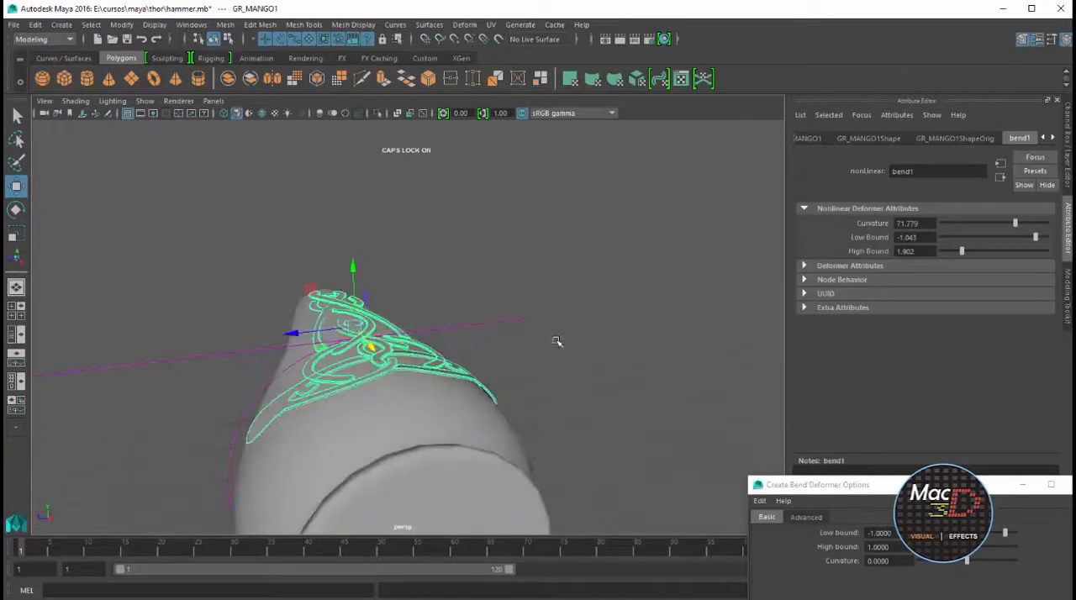
# Delete the construction history of the bent GR_MANGO mesh
pyautogui.click(36, 24)
pyautogui.moveTo(93, 188)
pyautogui.click(240, 198)
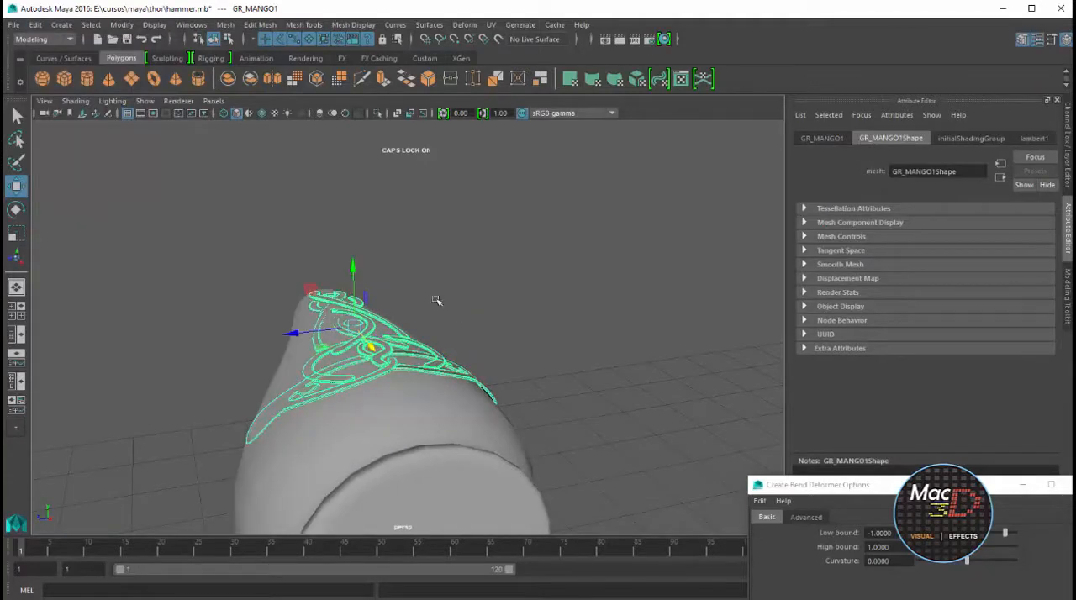
# Duplicate the ornament, mirror the copy with a Scale Y of -0.854 and move it down onto the cap's underside
pyautogui.keyDown('alt'); pyautogui.moveTo(312, 333); pyautogui.dragTo(370, 372); pyautogui.keyUp('alt')
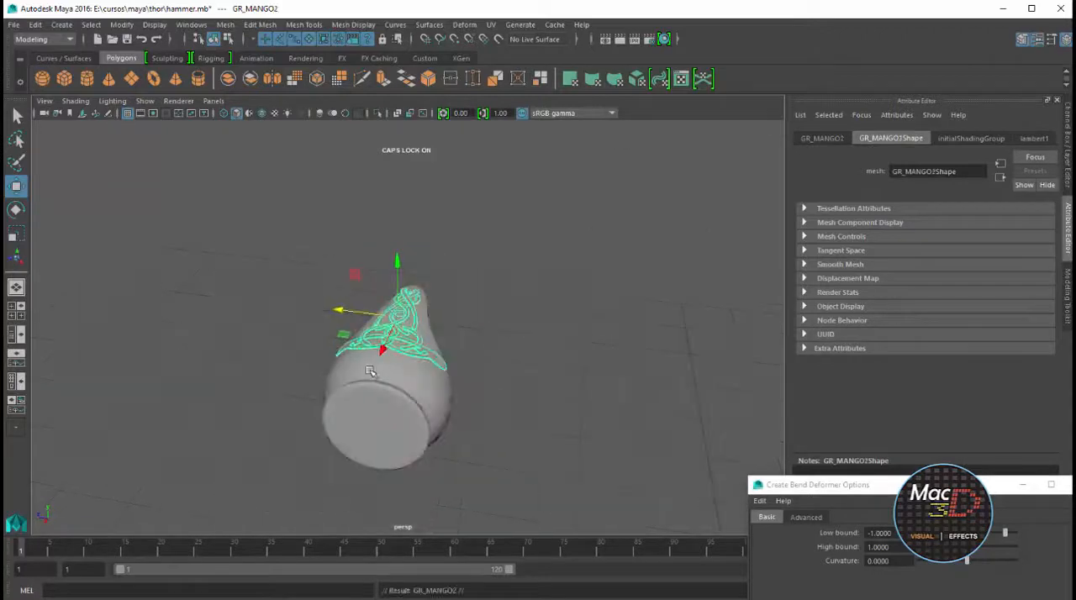
pyautogui.click(1067, 484)
pyautogui.hotkey('ctrl', 'a')
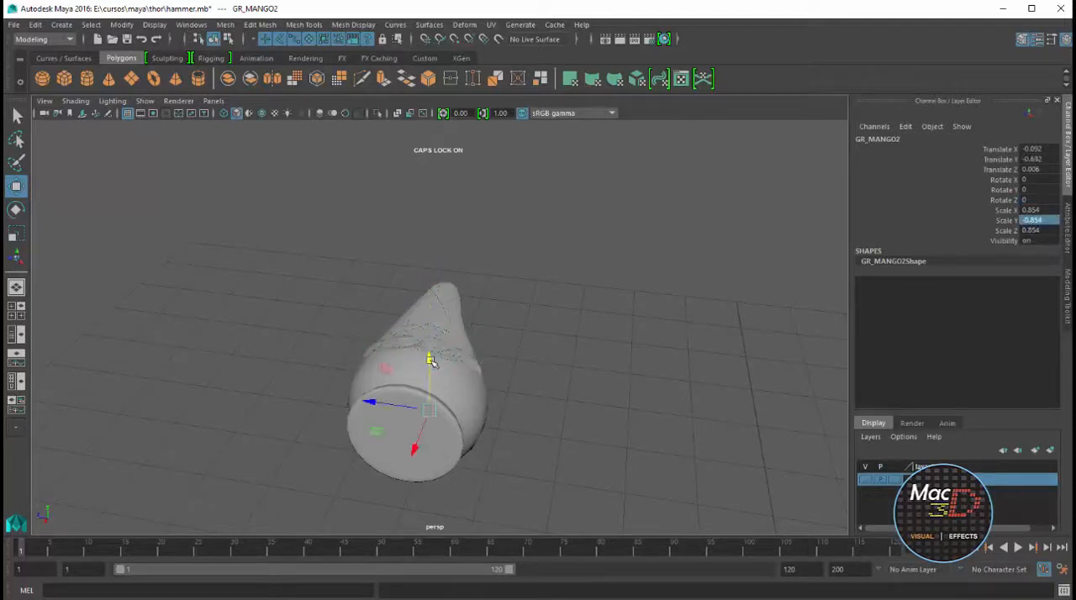
pyautogui.keyDown('alt'); pyautogui.moveTo(432, 361); pyautogui.dragTo(377, 339); pyautogui.keyUp('alt')
pyautogui.moveTo(467, 409); pyautogui.dragTo(607, 296)
pyautogui.moveTo(480, 239); pyautogui.dragTo(480, 241)
pyautogui.keyDown('alt'); pyautogui.moveTo(547, 249); pyautogui.dragTo(572, 257); pyautogui.keyUp('alt')
pyautogui.click(555, 271)
pyautogui.scroll(-5, 555, 270)
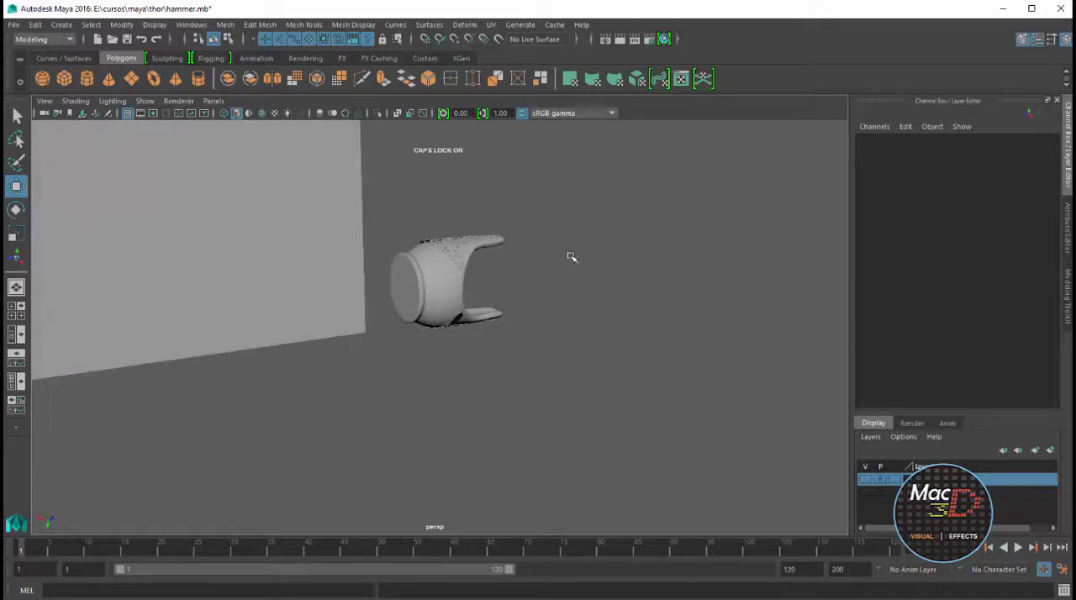
# Select the handle cap mesh and switch it to face selection in the front view
pyautogui.click(457, 310)
pyautogui.scroll(5, 486, 291)
pyautogui.keyDown('alt'); pyautogui.moveTo(488, 292); pyautogui.dragTo(506, 352, button='middle'); pyautogui.keyUp('alt')
pyautogui.keyDown('alt'); pyautogui.moveTo(506, 351); pyautogui.dragTo(498, 341); pyautogui.keyUp('alt')
pyautogui.press('space')
# In the perspective view, select a vertical strip of faces on one side of the cap, between the two ornaments
pyautogui.press('space')
pyautogui.scroll(-4, 522, 334)
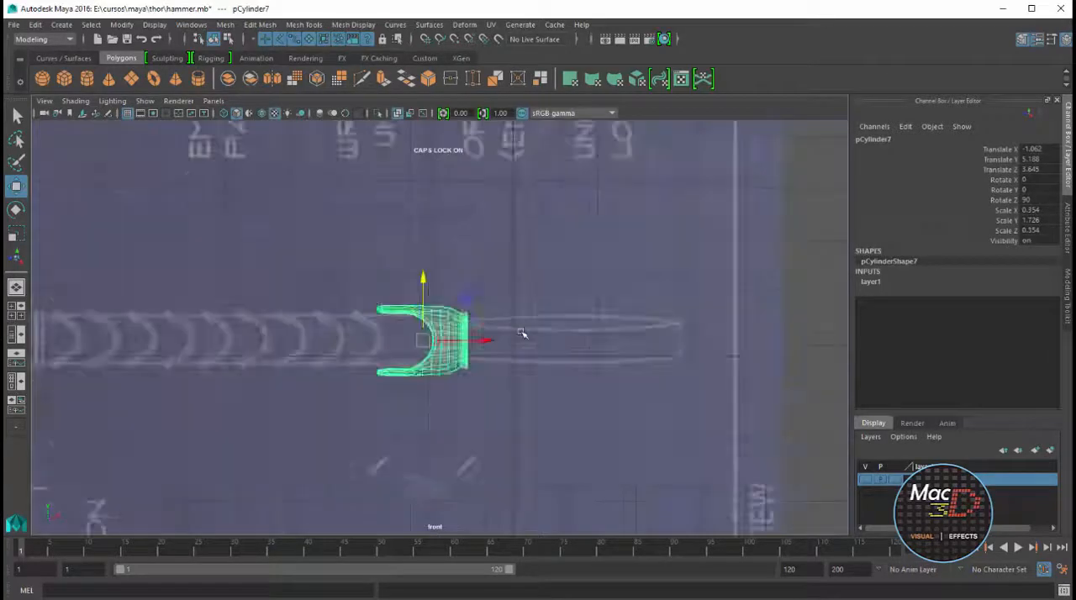
pyautogui.scroll(7, 523, 334)
pyautogui.moveTo(462, 334); pyautogui.dragTo(463, 367, button='right')
pyautogui.click(469, 334)
pyautogui.press('space')
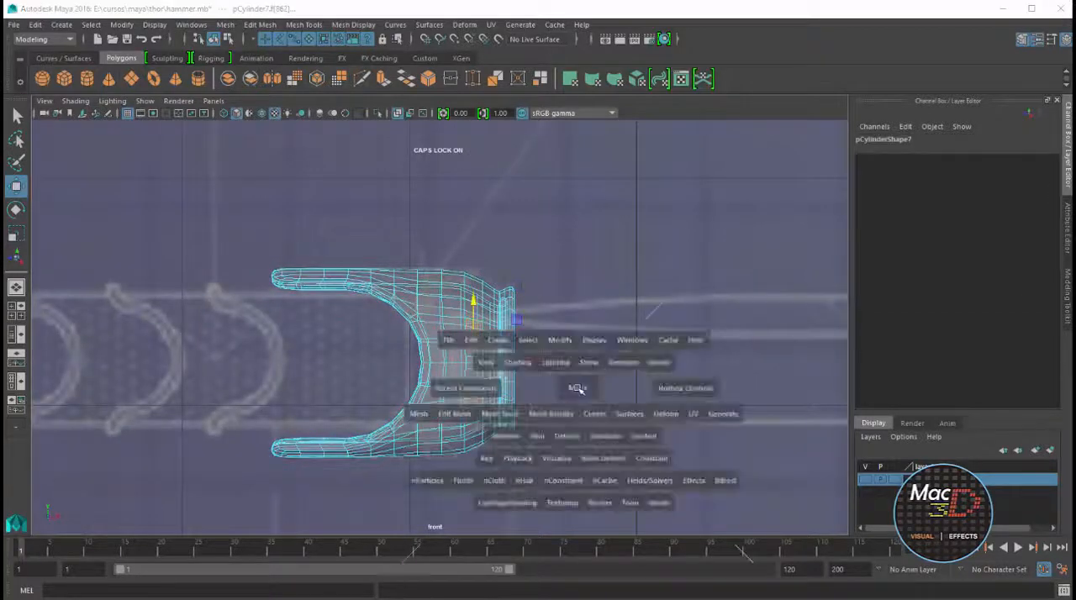
pyautogui.press('space')
pyautogui.scroll(-3, 594, 262)
pyautogui.keyDown('alt'); pyautogui.moveTo(459, 287); pyautogui.dragTo(446, 347); pyautogui.keyUp('alt')
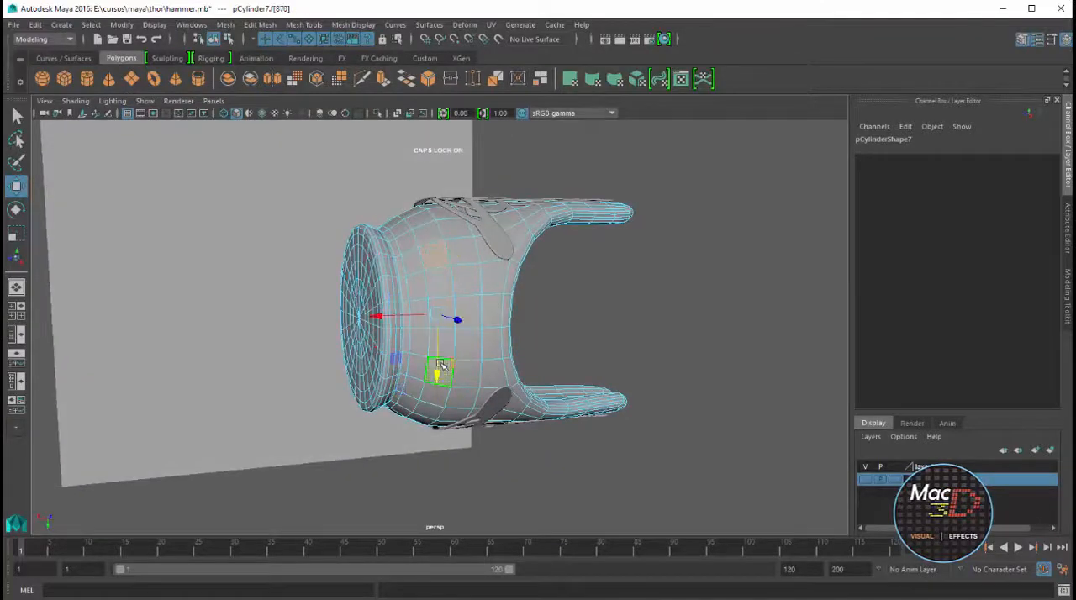
pyautogui.keyDown('alt'); pyautogui.moveTo(548, 316); pyautogui.dragTo(442, 256); pyautogui.keyUp('alt')
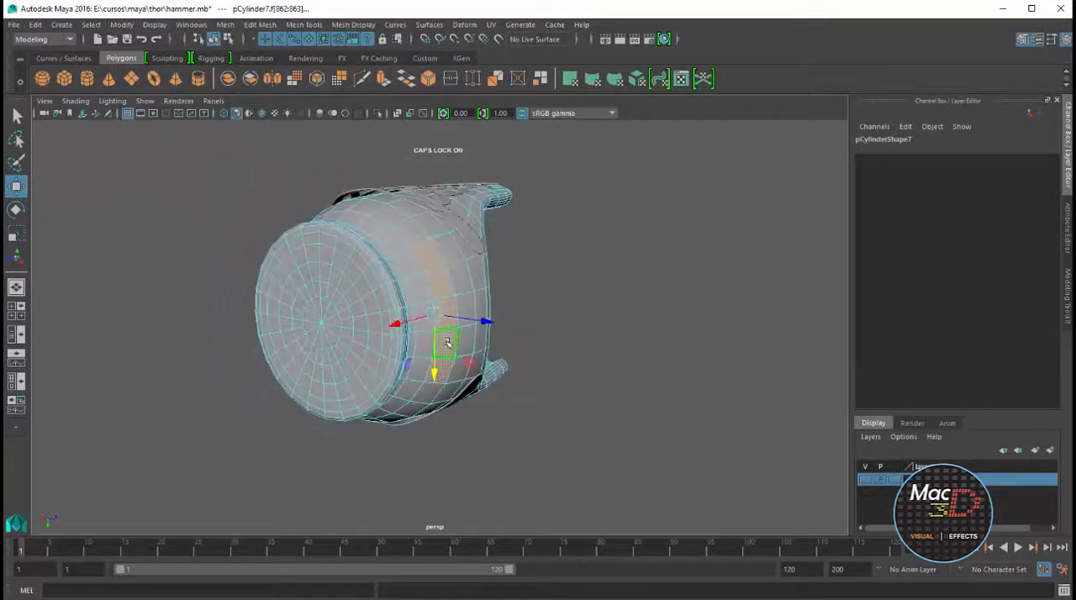
# Add the matching vertical strip of faces on the opposite side of the cap to the selection
pyautogui.keyDown('alt'); pyautogui.moveTo(373, 300); pyautogui.dragTo(511, 284); pyautogui.keyUp('alt')
pyautogui.keyDown('shift'); pyautogui.click(246, 328); pyautogui.keyUp('shift')
pyautogui.keyDown('shift'); pyautogui.click(240, 361); pyautogui.keyUp('shift')
pyautogui.keyDown('shift'); pyautogui.click(240, 392); pyautogui.keyUp('shift')
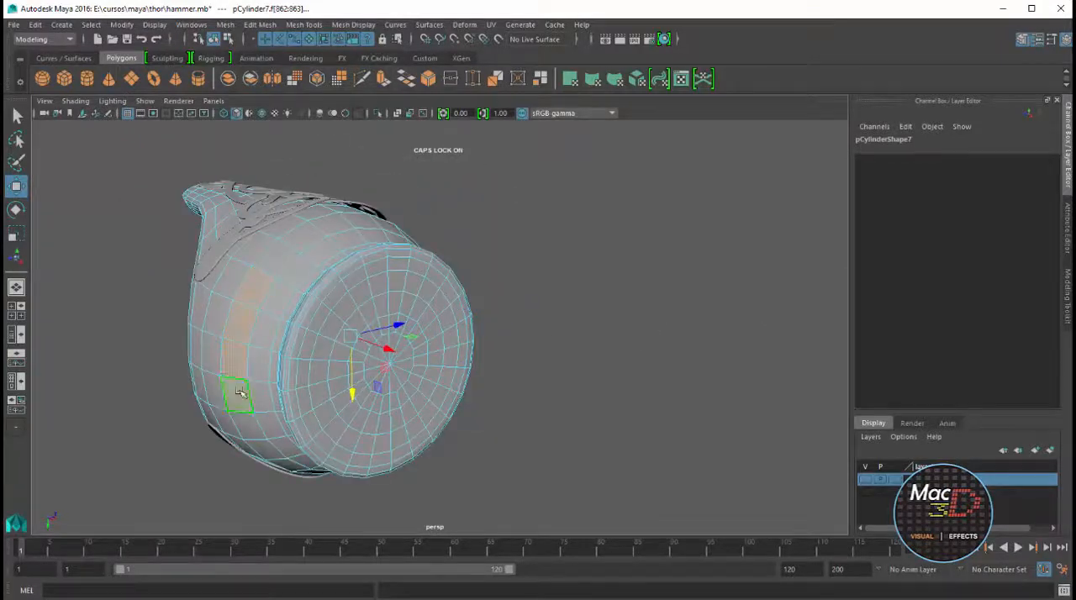
pyautogui.scroll(-4, 380, 305)
pyautogui.keyDown('alt'); pyautogui.moveTo(380, 305); pyautogui.dragTo(415, 334); pyautogui.keyUp('alt')
pyautogui.keyDown('shift'); pyautogui.click(414, 334); pyautogui.keyUp('shift')
pyautogui.scroll(5, 447, 314)
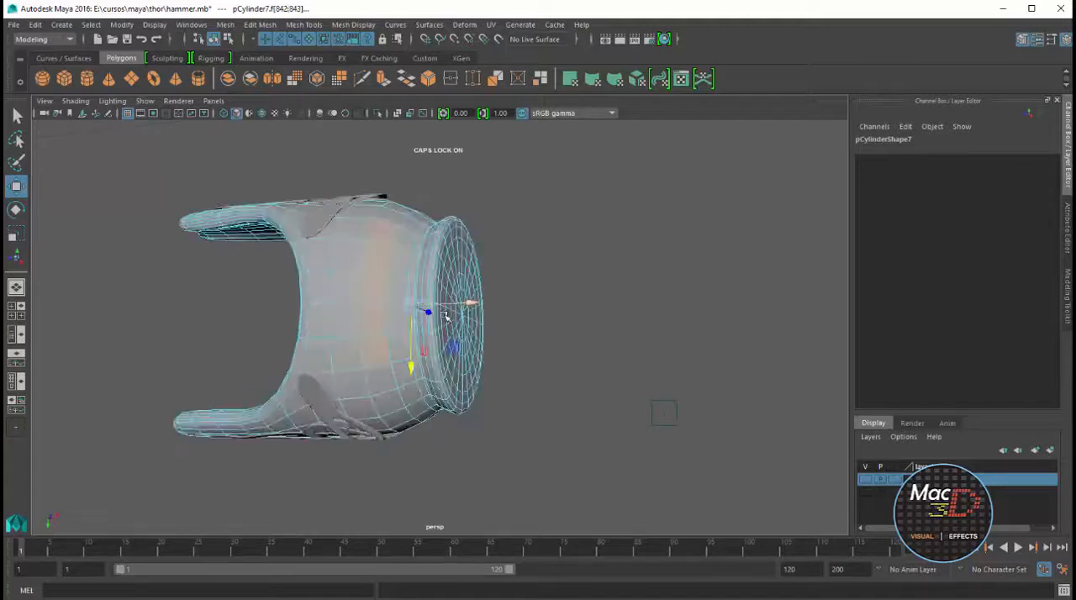
# Extrude both face strips inward with a local Z translation of about -0.054, 3 divisions and an offset of 0.02
pyautogui.click(386, 82)
pyautogui.keyDown('alt'); pyautogui.moveTo(550, 271); pyautogui.dragTo(526, 329); pyautogui.keyUp('alt')
pyautogui.moveTo(496, 400); pyautogui.dragTo(477, 412)
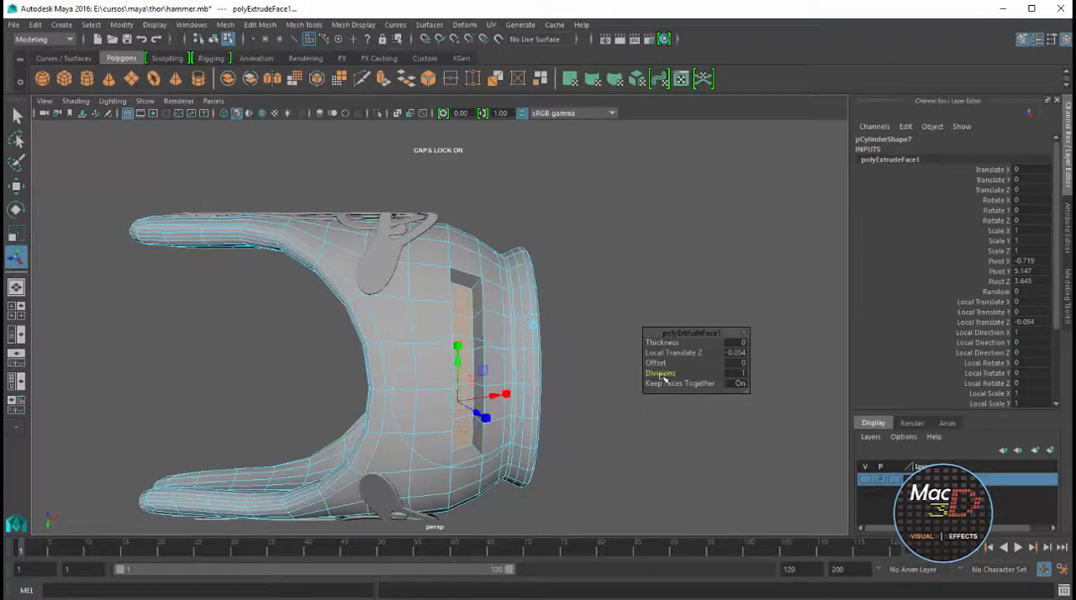
pyautogui.moveTo(664, 381)
pyautogui.mouseDown()
pyautogui.moveTo(676, 380)
pyautogui.moveTo(668, 368)
pyautogui.mouseUp()
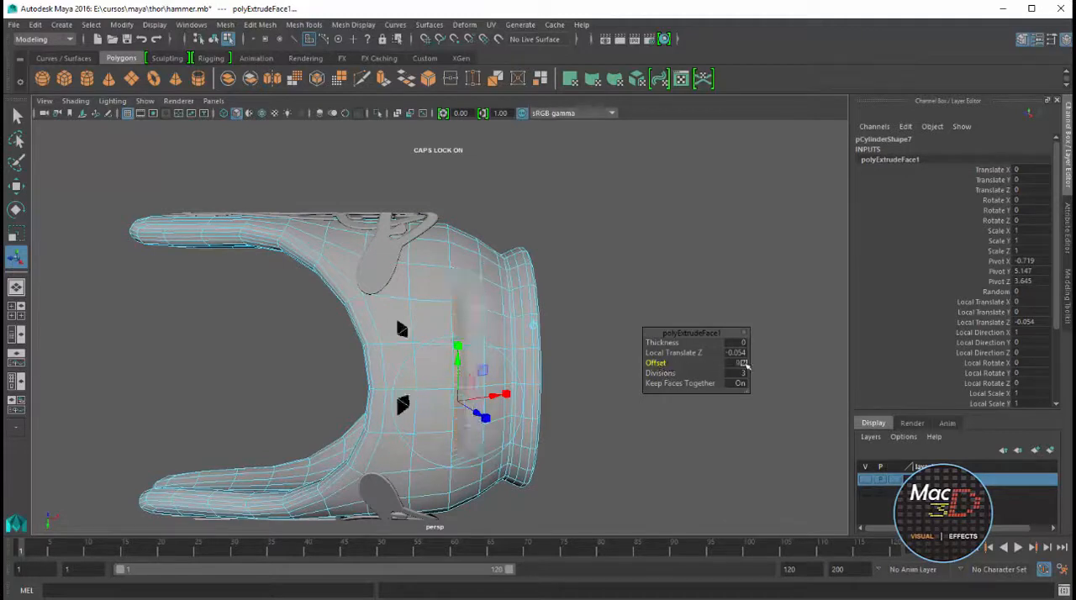
pyautogui.write('7')
pyautogui.press('Return')
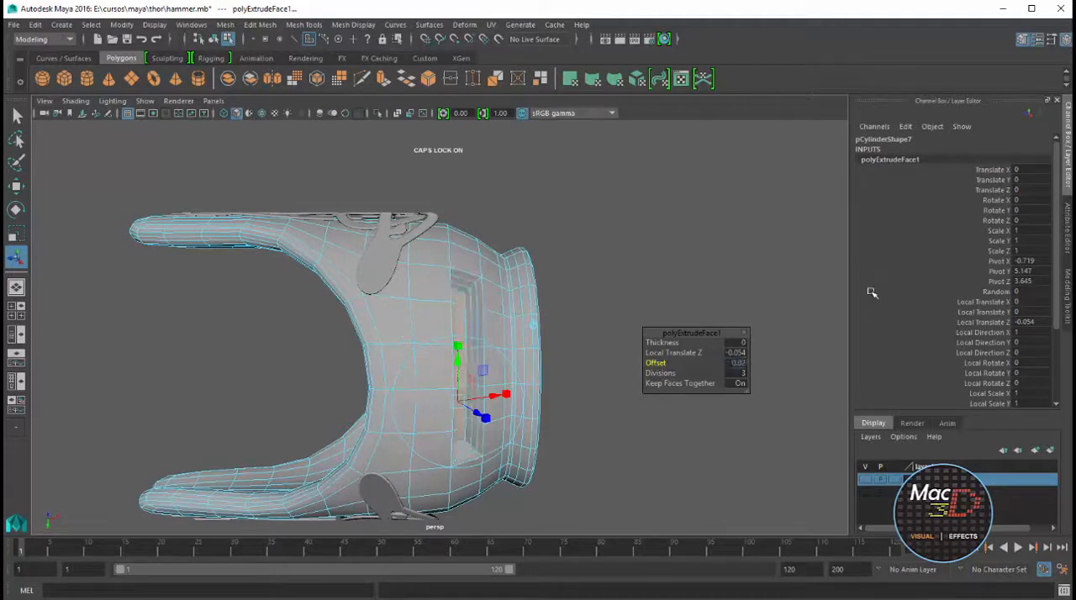
# Select the outer border edge loops of the recessed slots on both sides of the cap
pyautogui.keyDown('alt'); pyautogui.moveTo(596, 317); pyautogui.dragTo(504, 290); pyautogui.keyUp('alt')
pyautogui.moveTo(406, 281); pyautogui.dragTo(405, 246, button='right')
pyautogui.click(364, 255)
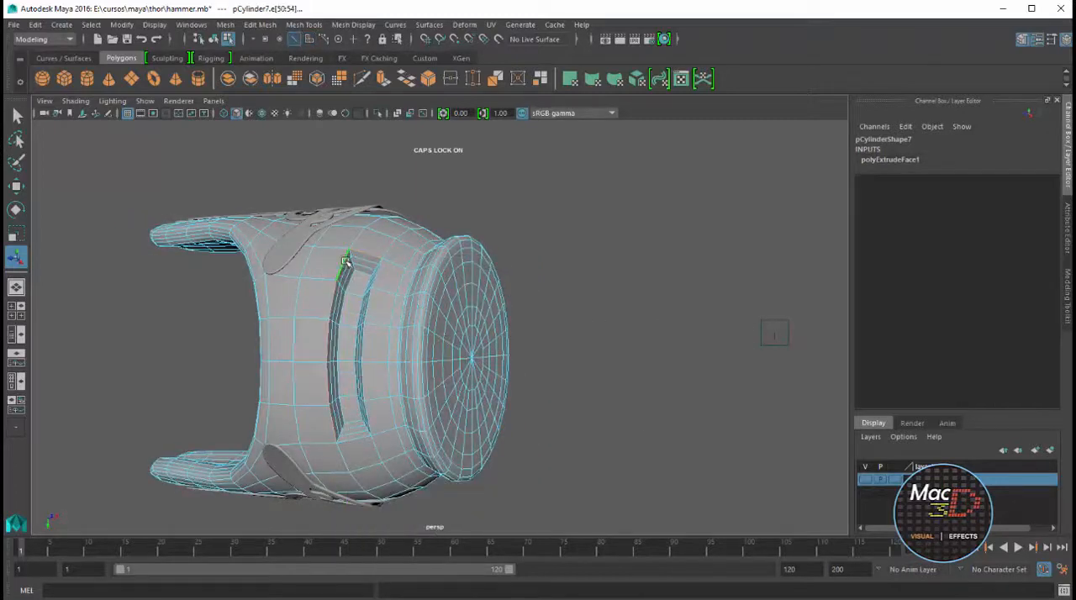
pyautogui.keyDown('alt'); pyautogui.moveTo(364, 438); pyautogui.dragTo(388, 304); pyautogui.keyUp('alt')
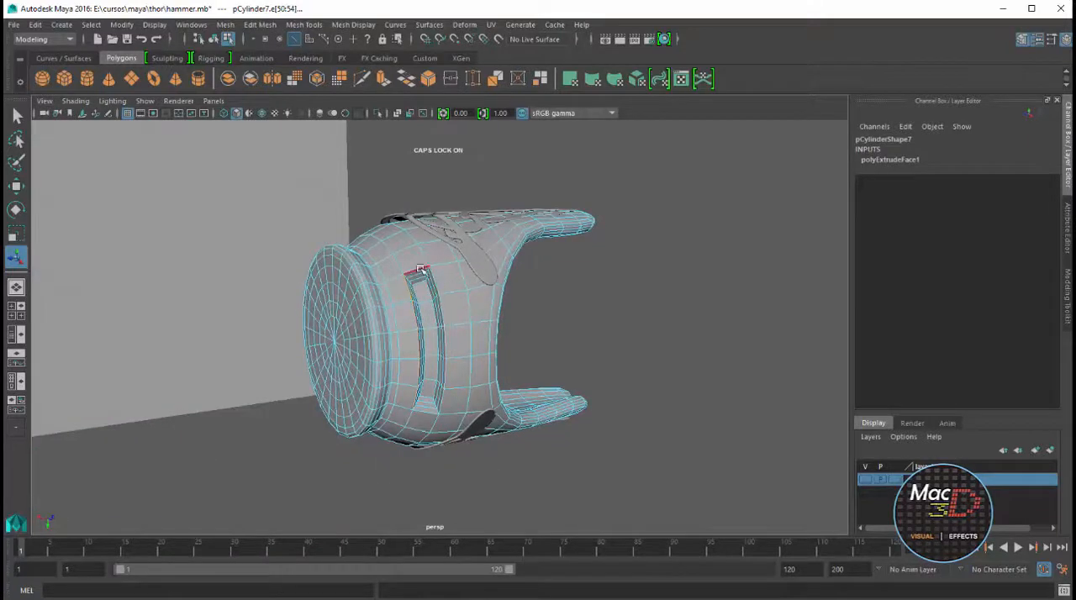
pyautogui.click(1067, 294)
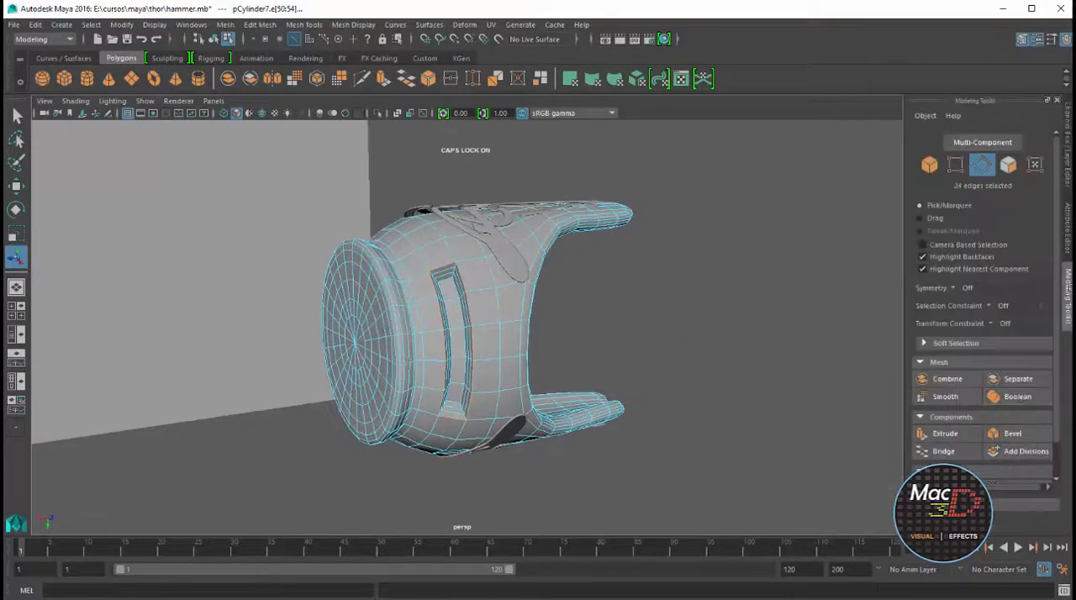
# Bevel the selected slot border edges, return the cap to object mode and check the smoothed result
pyautogui.click(1009, 434)
pyautogui.keyDown('alt'); pyautogui.moveTo(732, 342); pyautogui.dragTo(641, 354); pyautogui.keyUp('alt')
pyautogui.moveTo(707, 359); pyautogui.dragTo(713, 360)
pyautogui.scroll(-3, 541, 275)
pyautogui.keyDown('alt'); pyautogui.moveTo(542, 275); pyautogui.dragTo(562, 294); pyautogui.keyUp('alt')
pyautogui.moveTo(562, 294); pyautogui.dragTo(659, 252, button='right')
pyautogui.click(659, 253)
pyautogui.scroll(-3, 455, 355)
pyautogui.click(512, 361)
pyautogui.click(608, 322)
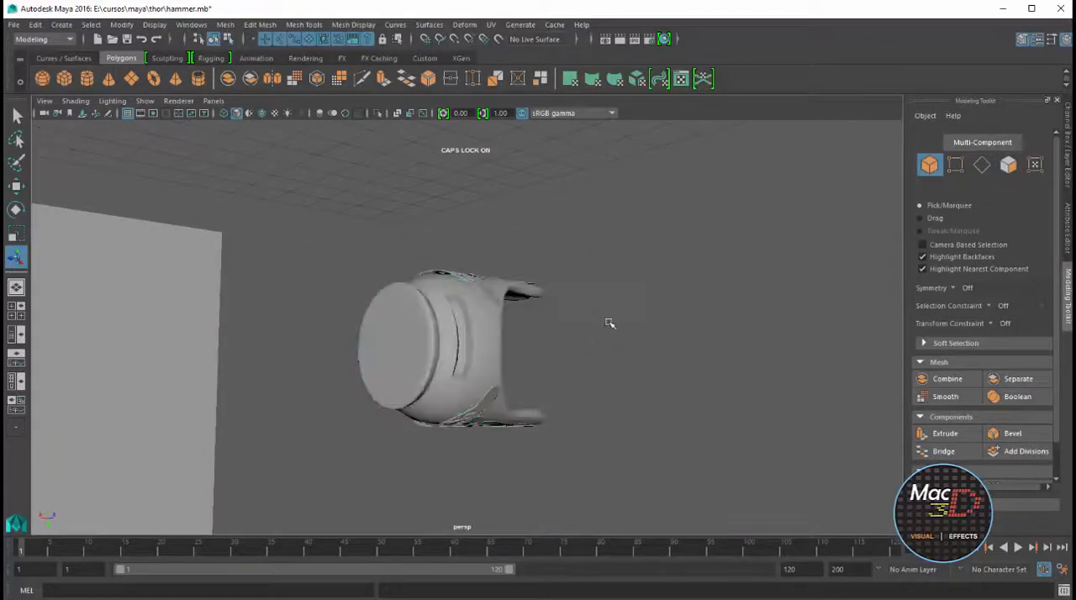
# Create a small polygon cube on the grid in the perspective view
pyautogui.keyDown('alt'); pyautogui.moveTo(608, 322); pyautogui.dragTo(253, 174); pyautogui.keyUp('alt')
pyautogui.click(70, 82)
pyautogui.moveTo(435, 437); pyautogui.dragTo(690, 223)
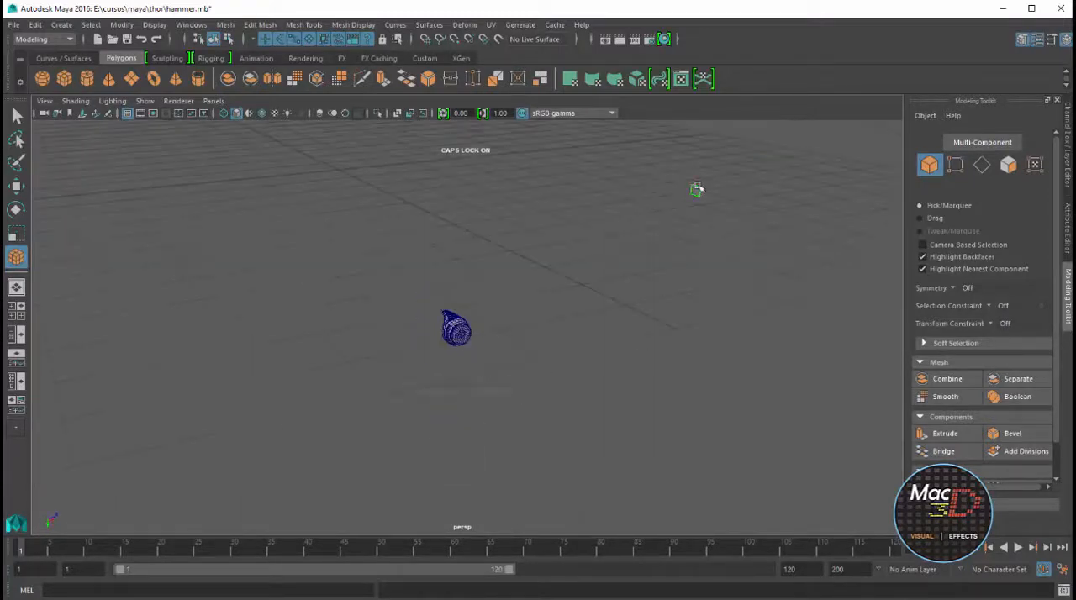
pyautogui.click(696, 189)
pyautogui.moveTo(742, 182); pyautogui.dragTo(393, 347)
# Move the new cube to the handle cap, beside one of the recessed slots
pyautogui.scroll(-5, 477, 286)
pyautogui.keyDown('alt'); pyautogui.moveTo(459, 329); pyautogui.dragTo(618, 213); pyautogui.keyUp('alt')
pyautogui.keyDown('alt'); pyautogui.moveTo(534, 270); pyautogui.dragTo(435, 442); pyautogui.keyUp('alt')
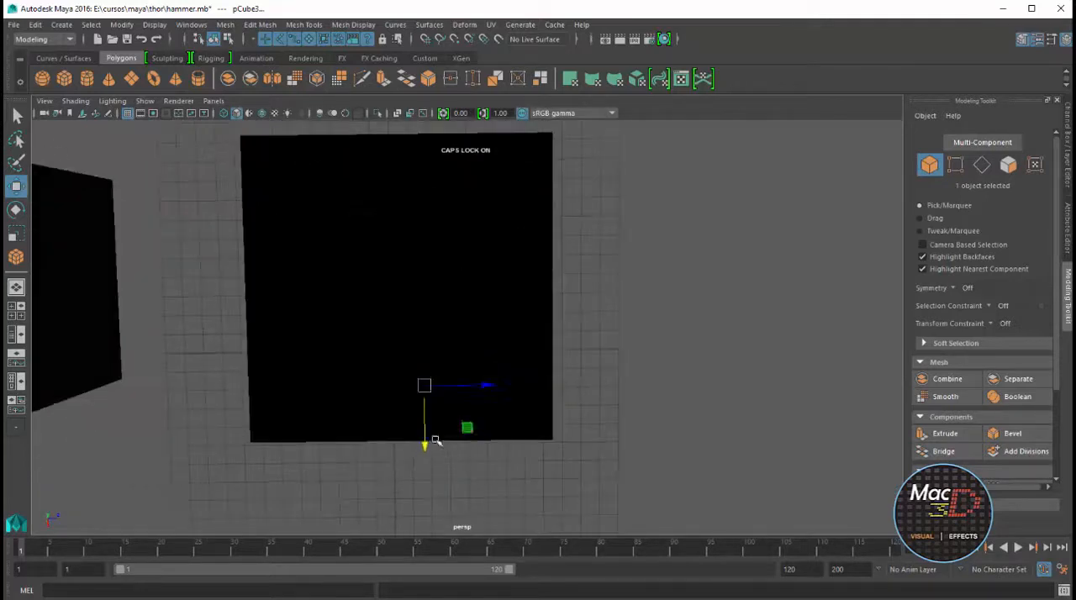
pyautogui.keyDown('alt'); pyautogui.moveTo(447, 371); pyautogui.dragTo(463, 412); pyautogui.keyUp('alt')
pyautogui.press('f')
pyautogui.scroll(-5, 533, 454)
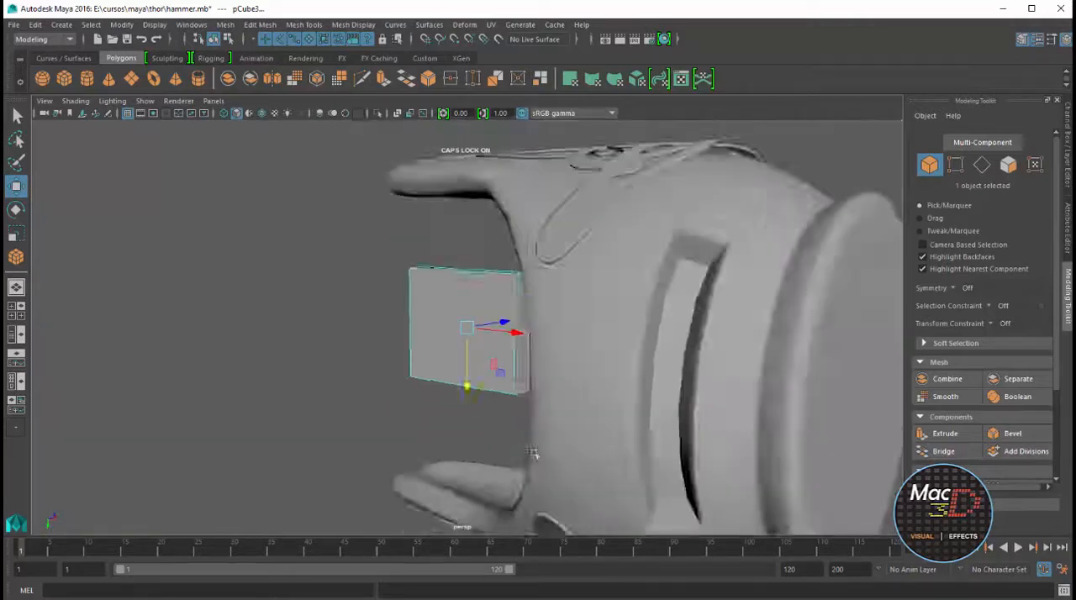
pyautogui.keyDown('alt'); pyautogui.moveTo(534, 454); pyautogui.dragTo(530, 387); pyautogui.keyUp('alt')
pyautogui.moveTo(530, 331); pyautogui.dragTo(648, 340)
pyautogui.keyDown('alt'); pyautogui.moveTo(648, 339); pyautogui.dragTo(554, 395); pyautogui.keyUp('alt')
pyautogui.keyDown('alt'); pyautogui.moveTo(554, 395); pyautogui.dragTo(634, 420); pyautogui.keyUp('alt')
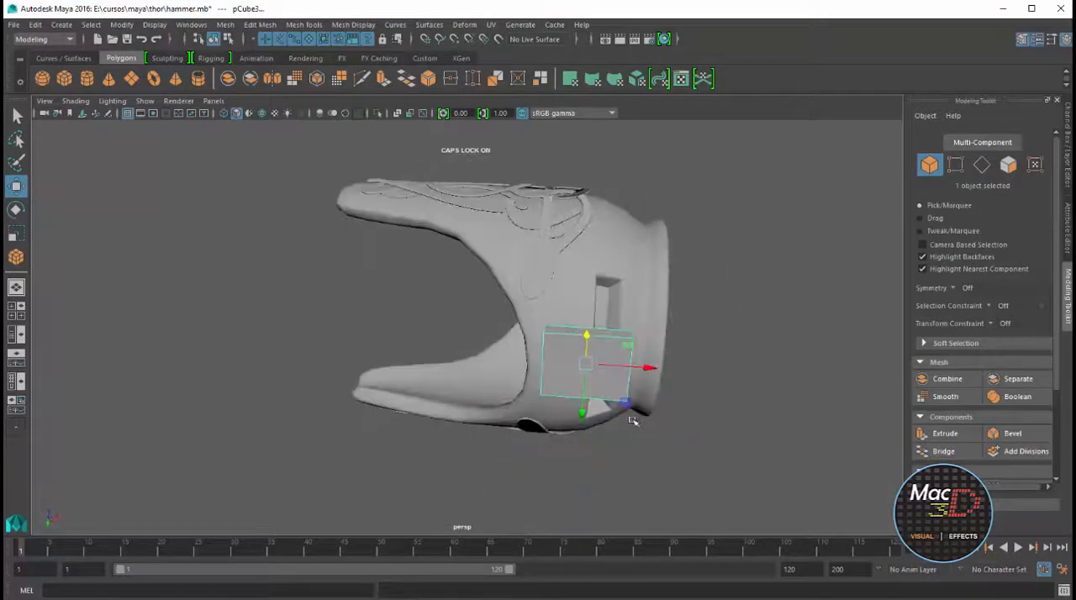
# Scale the cube into a thin vertical bar matching the proportions of the cap's slot
pyautogui.press('r')
pyautogui.moveTo(646, 370); pyautogui.dragTo(599, 370)
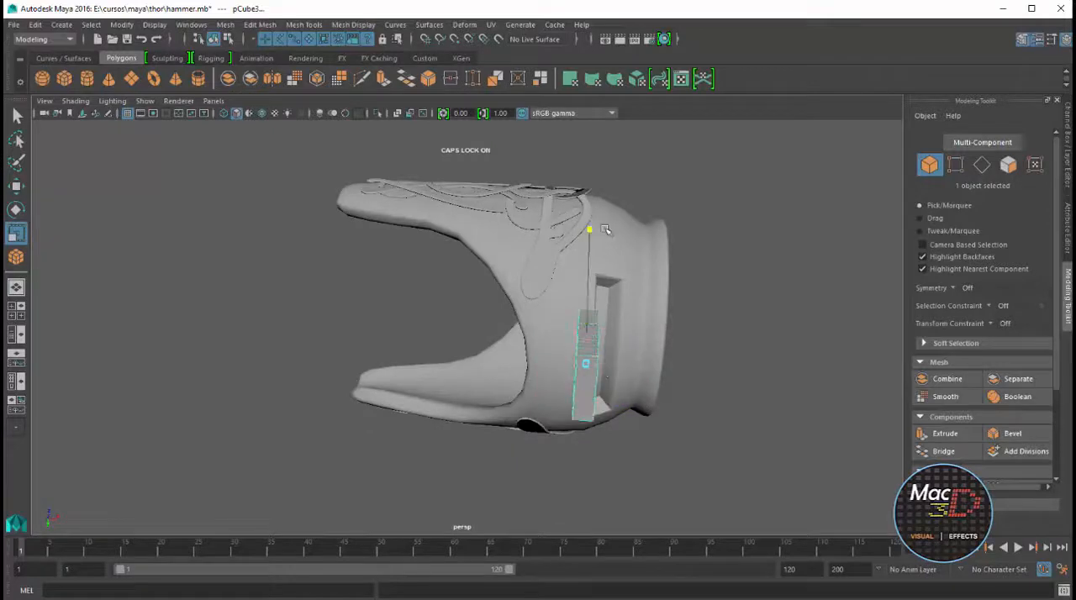
pyautogui.moveTo(605, 230); pyautogui.dragTo(591, 374)
pyautogui.keyDown('alt'); pyautogui.moveTo(577, 417); pyautogui.dragTo(613, 429); pyautogui.keyUp('alt')
pyautogui.press('w')
pyautogui.press('e')
pyautogui.press('r')
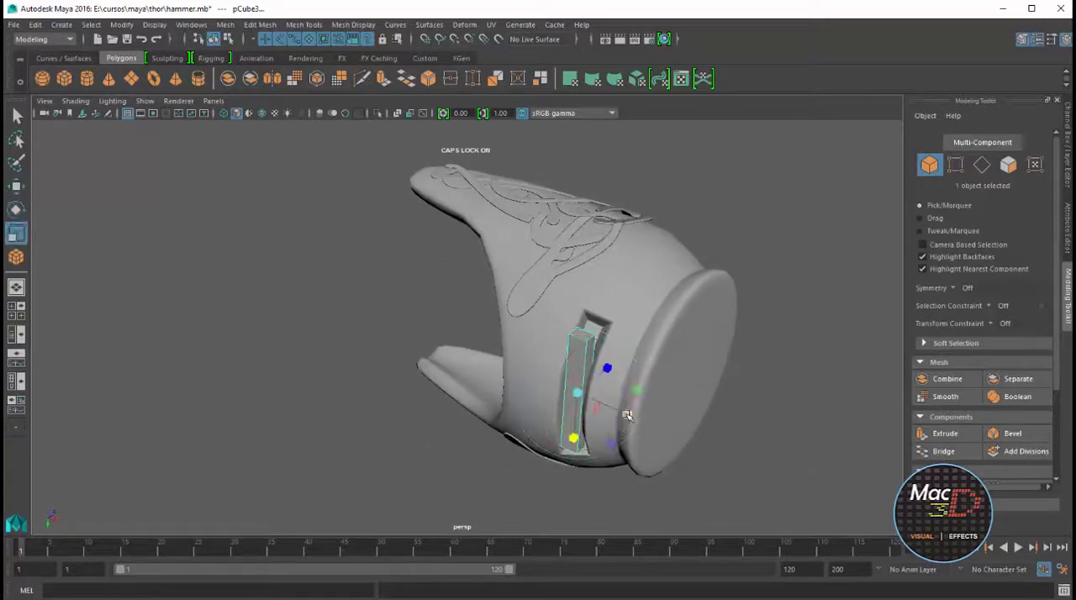
pyautogui.keyDown('alt'); pyautogui.moveTo(603, 422); pyautogui.dragTo(620, 385); pyautogui.keyUp('alt')
# Move the thin bar inside the cap at the slot, using wireframe display
pyautogui.press('w')
pyautogui.press('4')
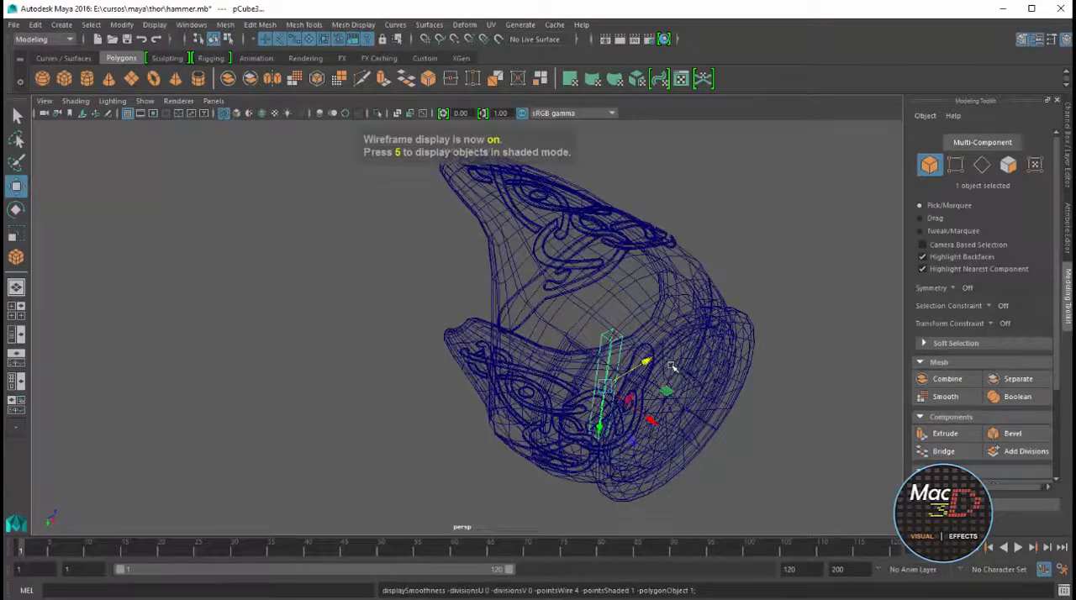
pyautogui.keyDown('alt'); pyautogui.moveTo(632, 346); pyautogui.dragTo(611, 347); pyautogui.keyUp('alt')
# In the top view, trace the blueprint's strap loop with an EP curve set to 3 Bezier degree
pyautogui.press('space')
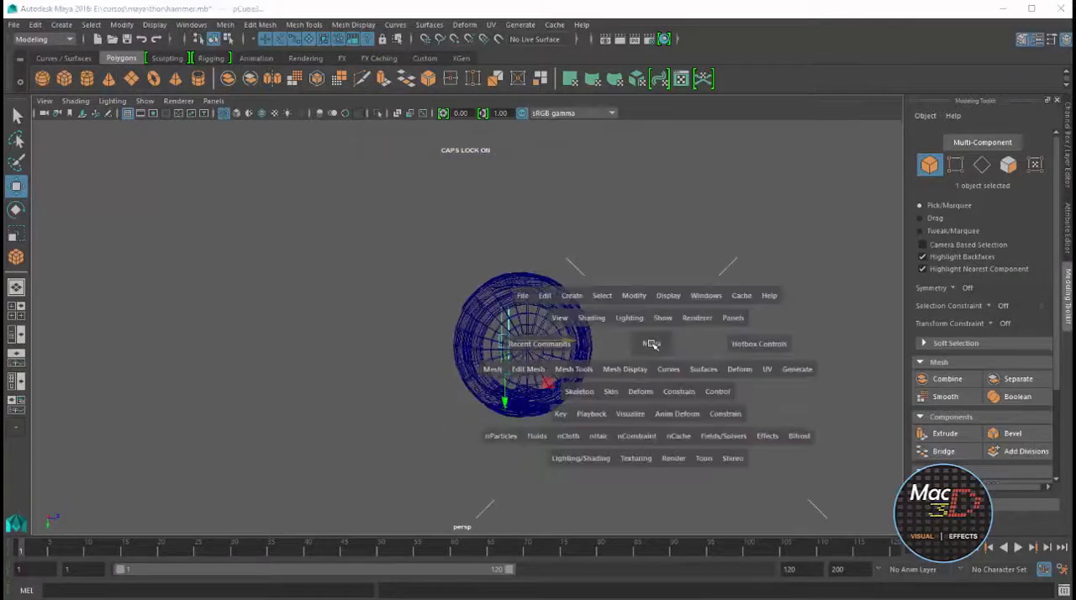
pyautogui.press('space')
pyautogui.scroll(5, 432, 304)
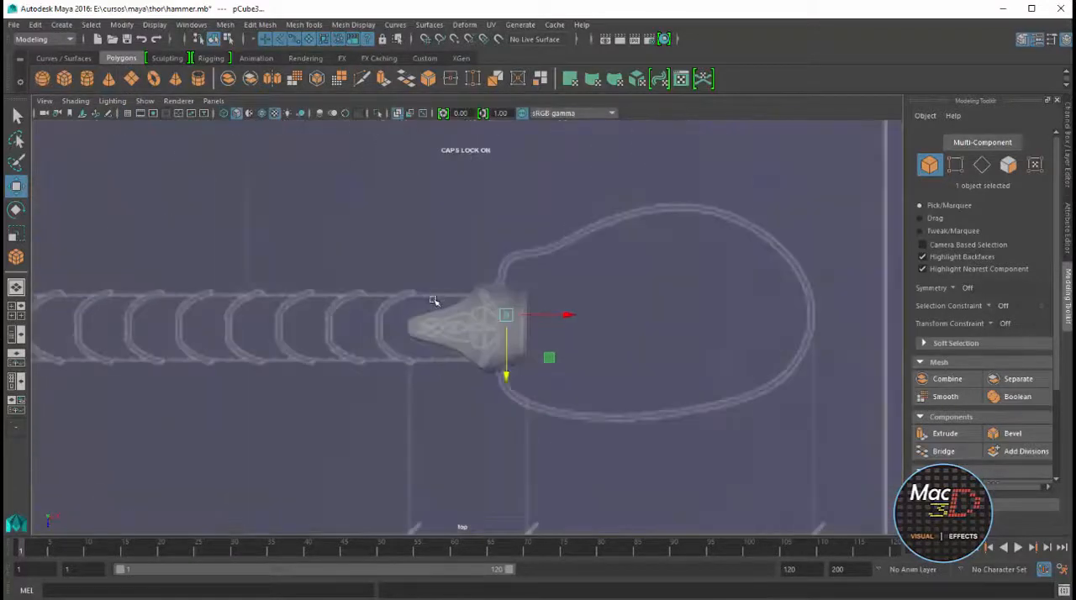
pyautogui.click(63, 58)
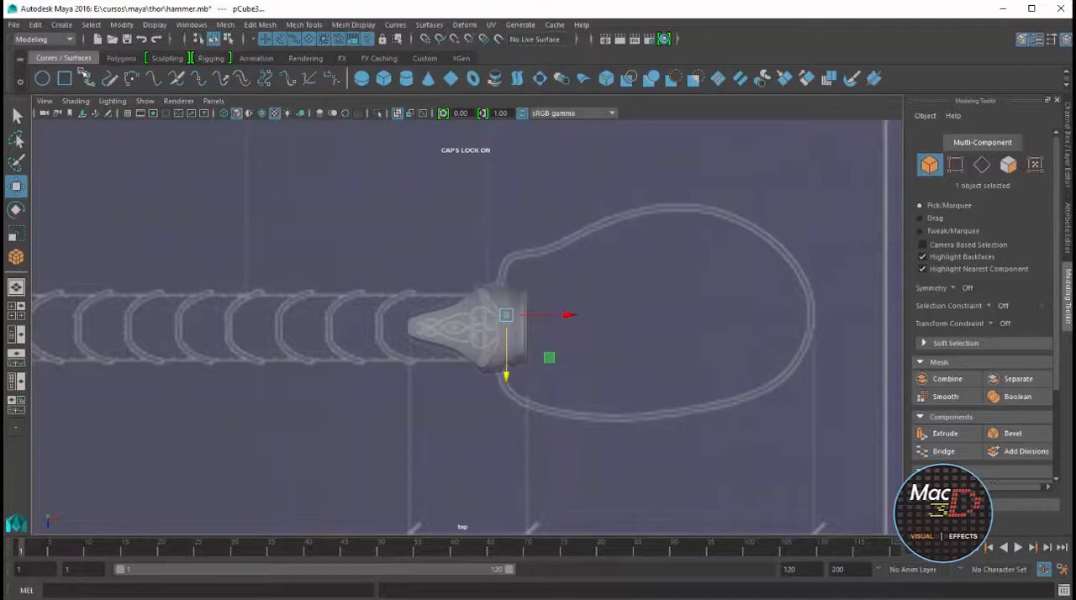
pyautogui.doubleClick(87, 78)
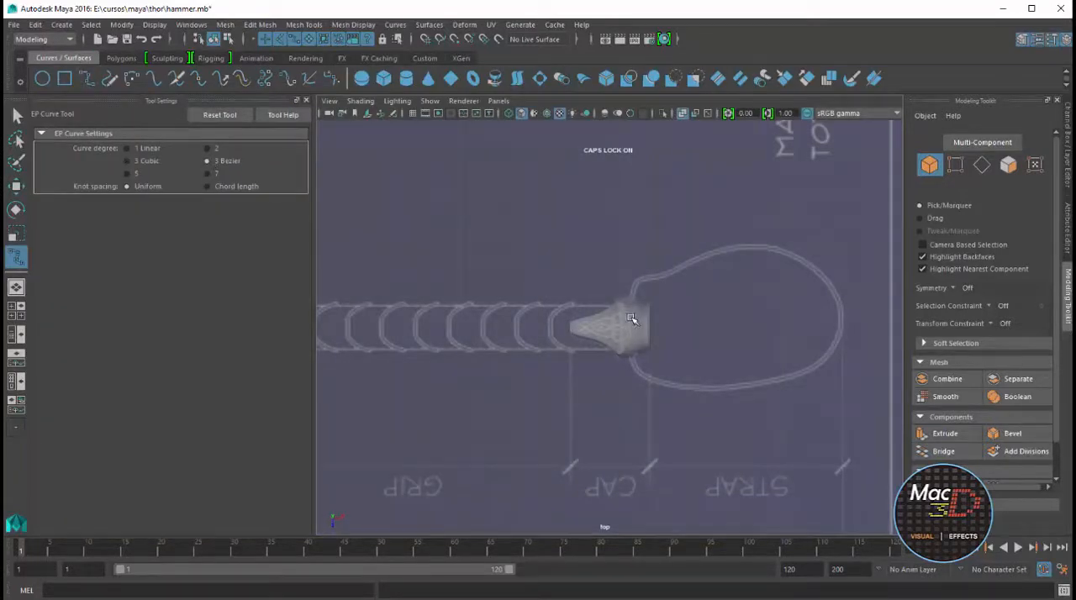
pyautogui.scroll(-4, 676, 295)
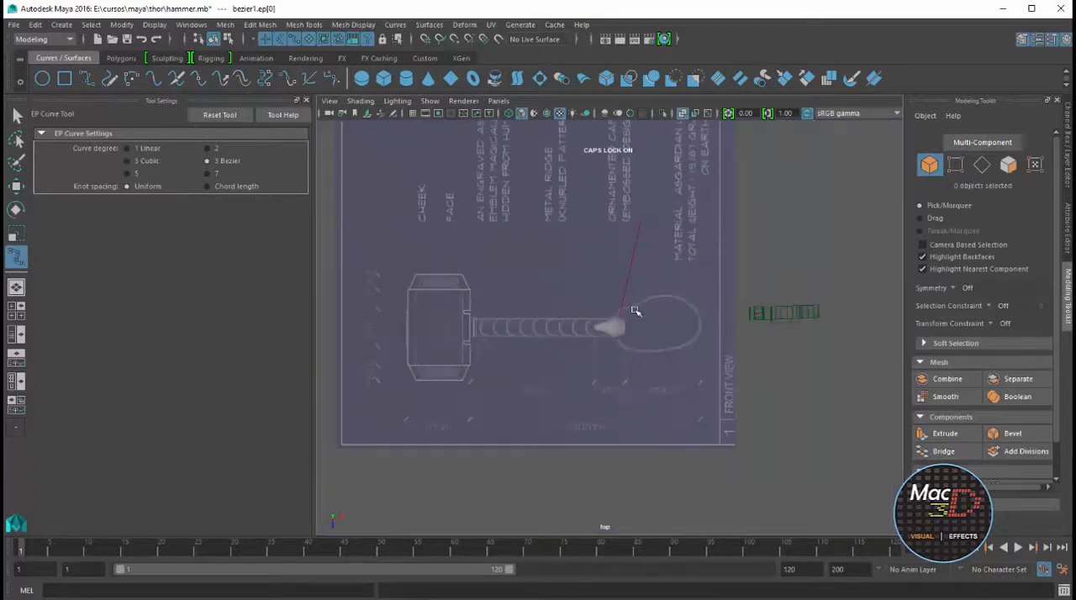
pyautogui.scroll(4, 645, 306)
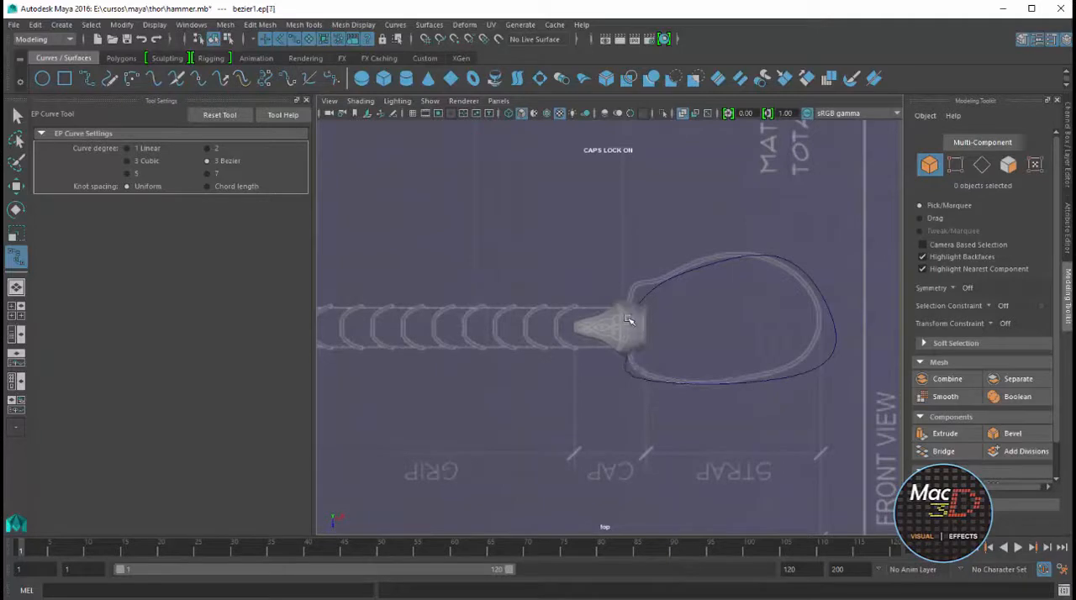
# Move the curve's anchor points along the upper part of the loop near the cap onto the blueprint strap
pyautogui.press('w')
pyautogui.moveTo(712, 265); pyautogui.dragTo(668, 271, button='right')
pyautogui.scroll(4, 662, 301)
pyautogui.moveTo(693, 258); pyautogui.dragTo(658, 253)
pyautogui.click(772, 222)
pyautogui.moveTo(772, 222)
pyautogui.mouseDown()
pyautogui.moveTo(727, 238)
pyautogui.moveTo(762, 226)
pyautogui.moveTo(767, 210)
pyautogui.mouseUp()
pyautogui.click(741, 233)
pyautogui.click(727, 238)
pyautogui.moveTo(727, 239); pyautogui.dragTo(725, 231)
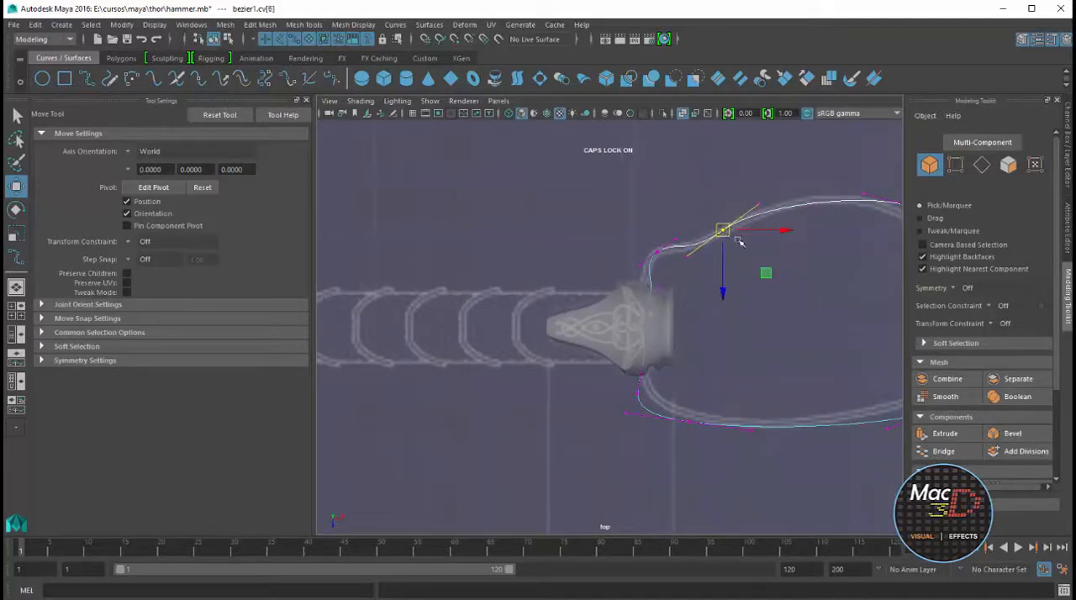
# Move the anchor points on the far end and lower part of the loop onto the blueprint strap
pyautogui.keyDown('alt'); pyautogui.moveTo(752, 270); pyautogui.dragTo(639, 303, button='middle'); pyautogui.keyUp('alt')
pyautogui.click(764, 240)
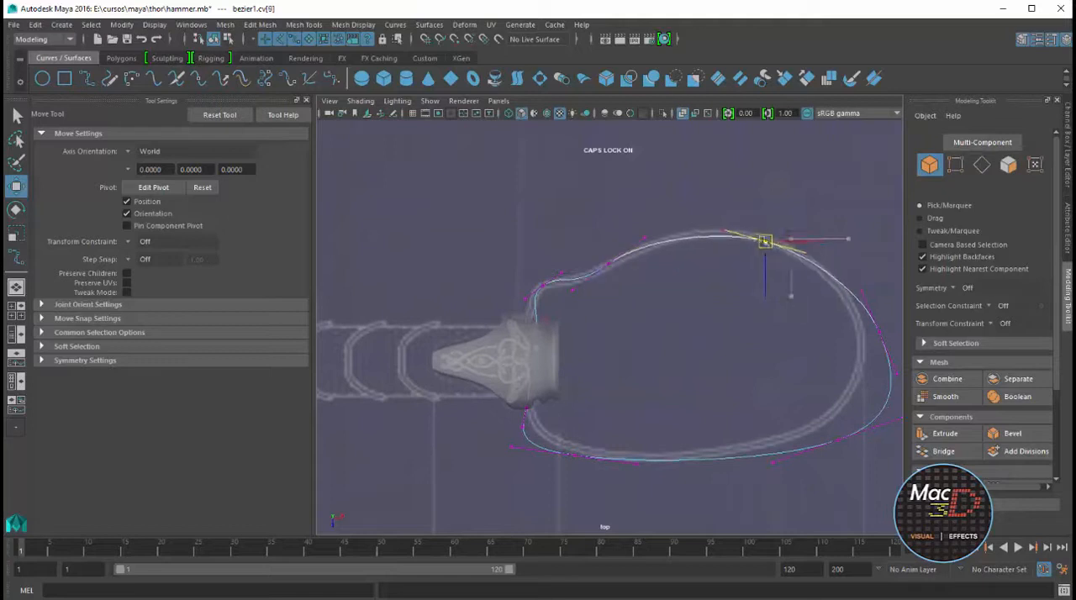
pyautogui.click(874, 334)
pyautogui.moveTo(879, 334); pyautogui.dragTo(860, 323)
pyautogui.click(837, 441)
pyautogui.moveTo(839, 440); pyautogui.dragTo(800, 435)
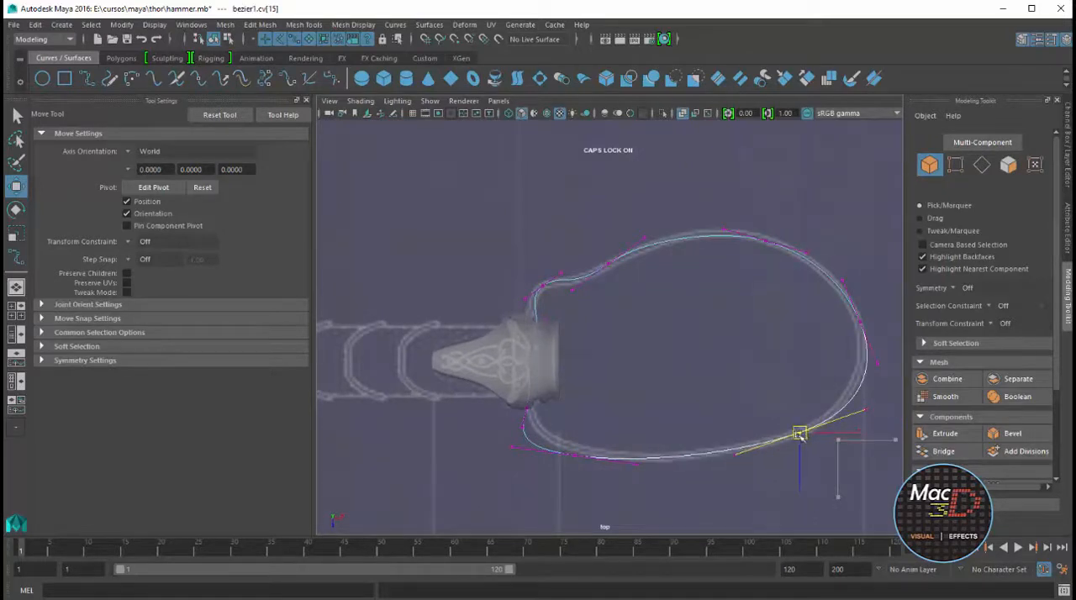
pyautogui.click(575, 455)
pyautogui.moveTo(575, 455); pyautogui.dragTo(609, 454)
# Adjust the curve's anchor and tangent at the lower side of the cap so the strap runs into the cap
pyautogui.click(527, 409)
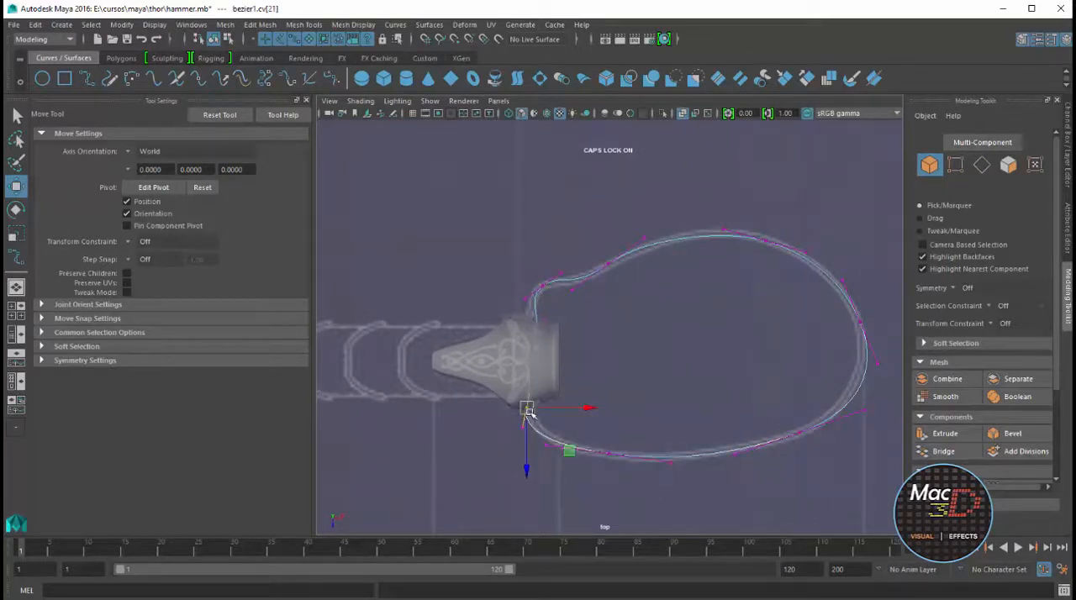
pyautogui.moveTo(528, 411); pyautogui.dragTo(538, 403)
pyautogui.scroll(6, 549, 407)
pyautogui.keyDown('alt'); pyautogui.moveTo(507, 440); pyautogui.dragTo(700, 267, button='middle'); pyautogui.keyUp('alt')
pyautogui.scroll(2, 672, 354)
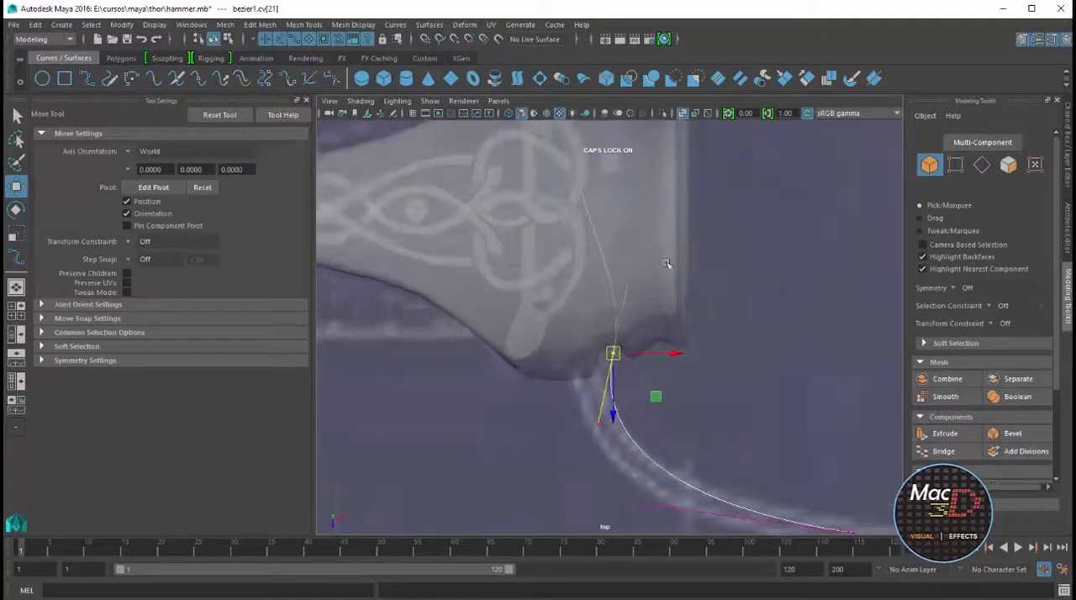
pyautogui.click(627, 287)
pyautogui.moveTo(689, 284); pyautogui.dragTo(658, 277)
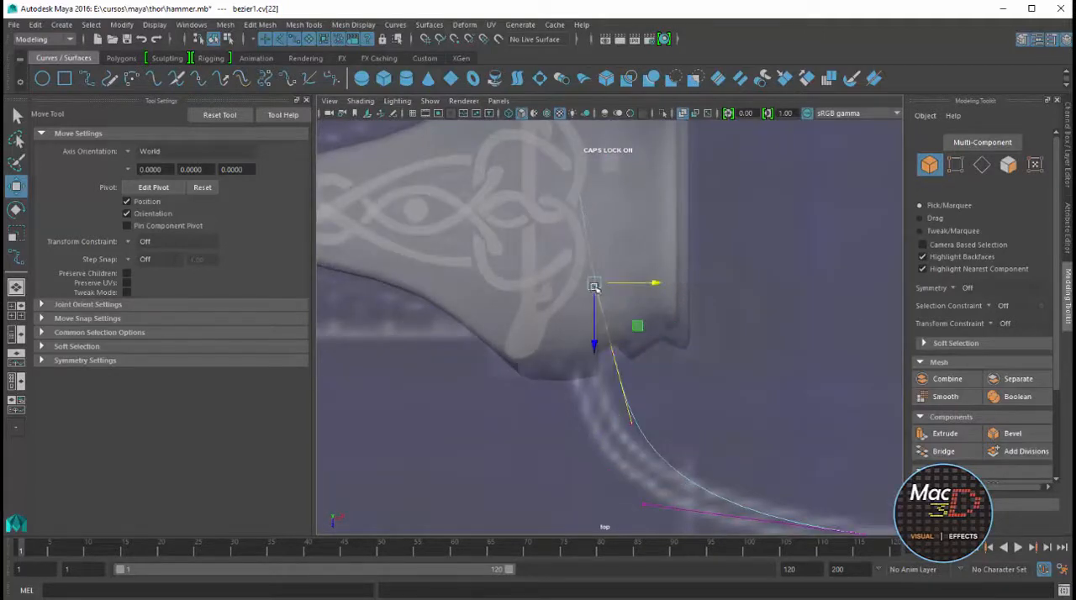
pyautogui.moveTo(594, 287); pyautogui.dragTo(598, 285)
pyautogui.keyDown('alt'); pyautogui.moveTo(631, 270); pyautogui.dragTo(650, 507, button='middle'); pyautogui.keyUp('alt')
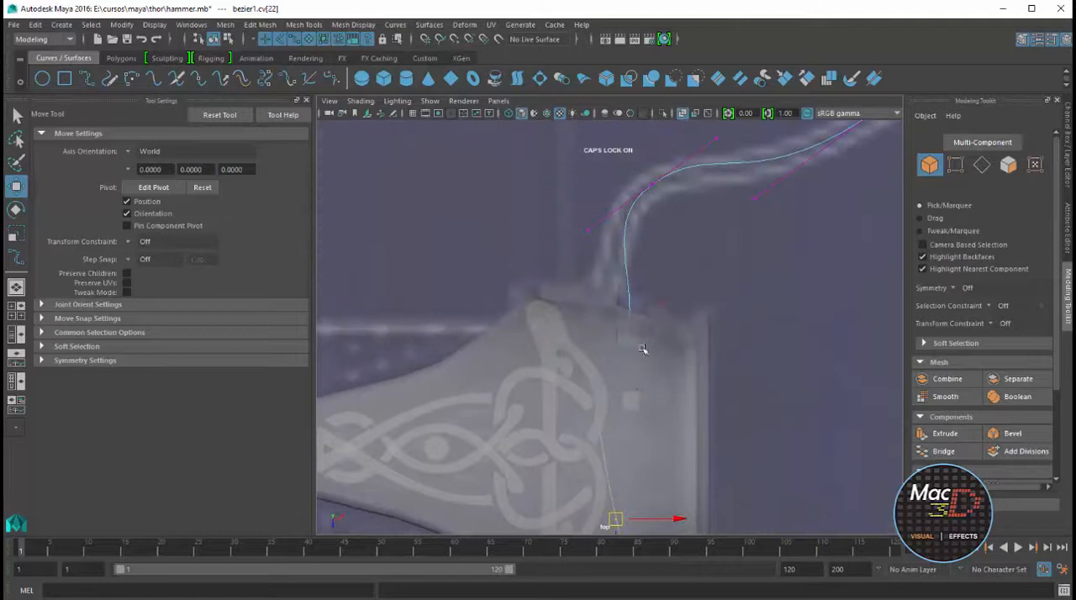
# Adjust the tangent and nearest anchor point where the curve enters the upper side of the cap
pyautogui.click(673, 303)
pyautogui.moveTo(721, 306); pyautogui.dragTo(713, 311)
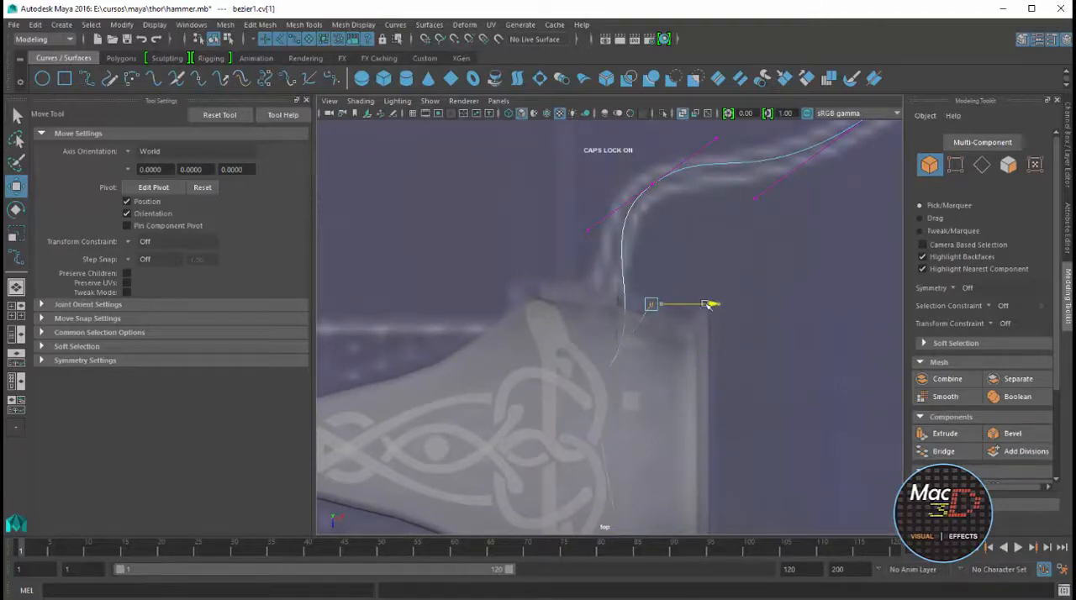
pyautogui.click(651, 183)
pyautogui.moveTo(652, 183); pyautogui.dragTo(680, 187)
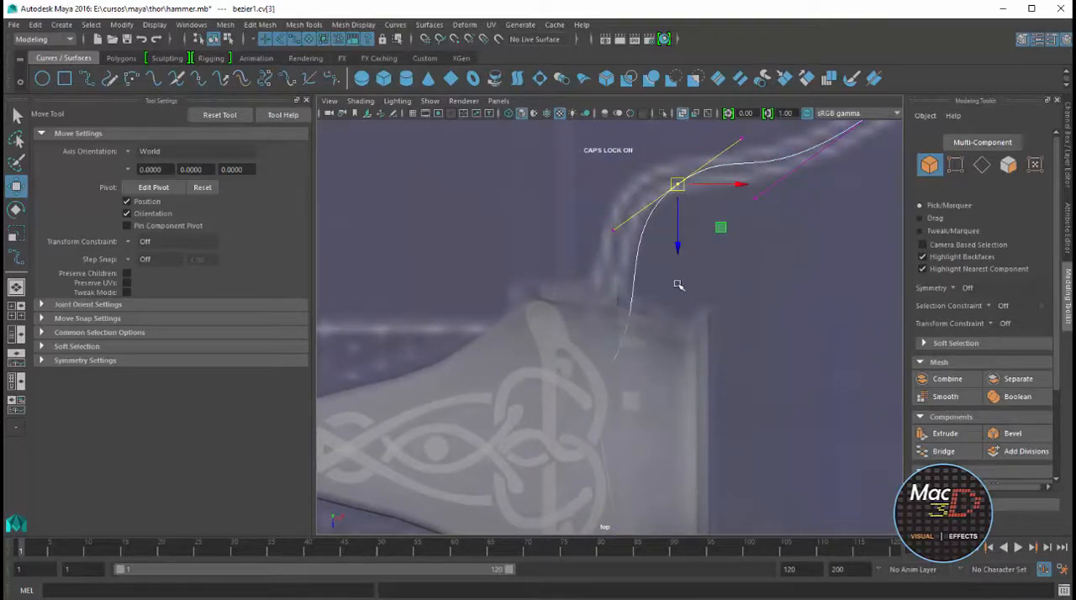
# Switch back to the perspective view and turn on the display of curves there
pyautogui.press('space')
pyautogui.press('space')
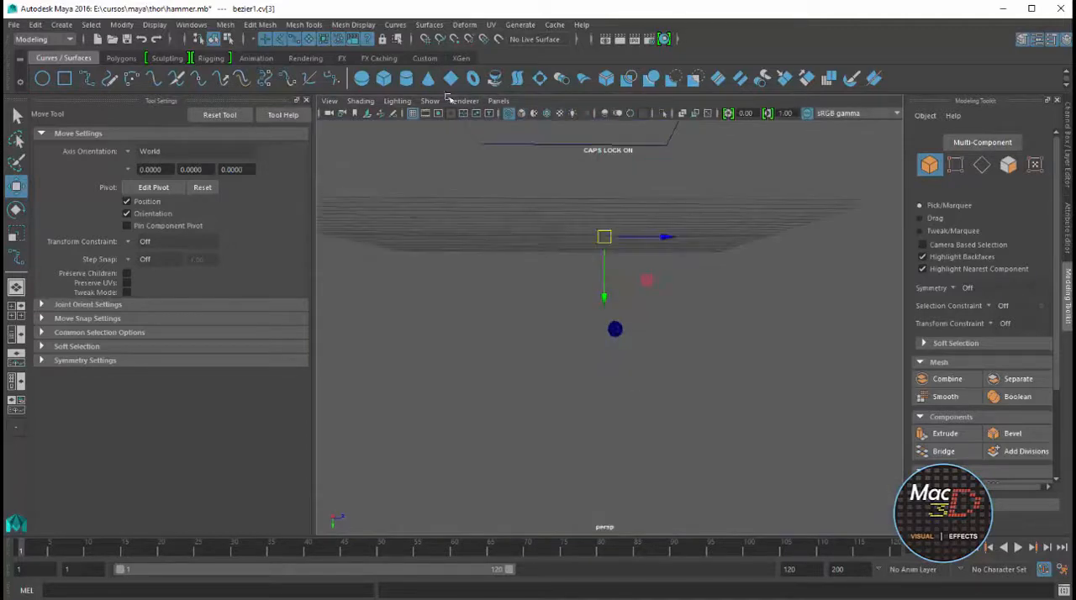
pyautogui.click(429, 101)
pyautogui.click(445, 170)
pyautogui.scroll(5, 601, 244)
pyautogui.keyDown('alt'); pyautogui.moveTo(623, 213); pyautogui.dragTo(617, 377, button='middle'); pyautogui.keyUp('alt')
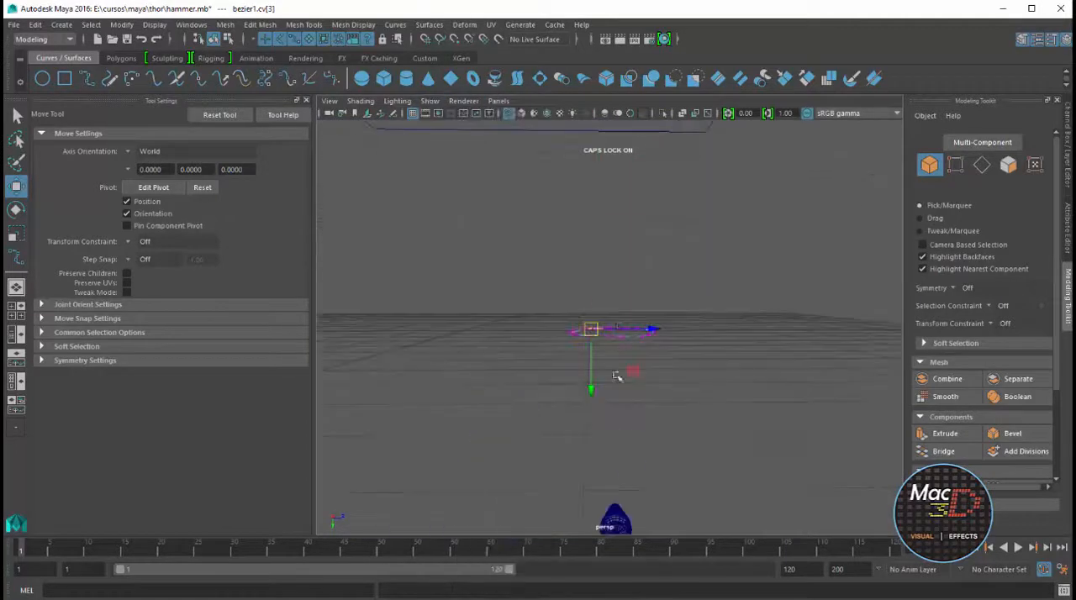
# Select the whole strap curve, lower it toward the cap and center its pivot
pyautogui.click(641, 334)
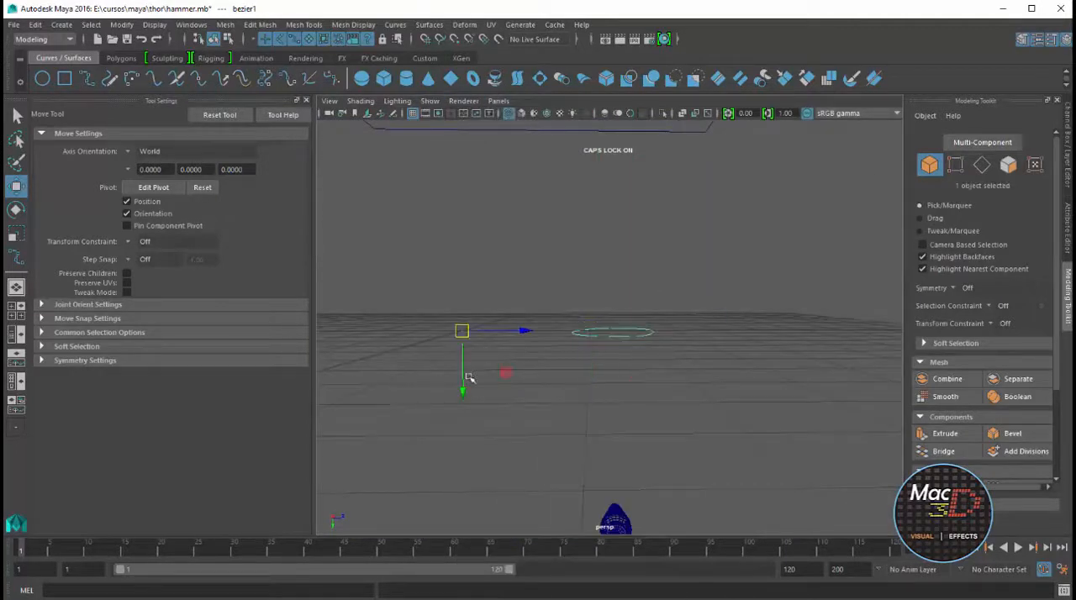
pyautogui.moveTo(469, 380); pyautogui.dragTo(473, 559)
pyautogui.click(121, 25)
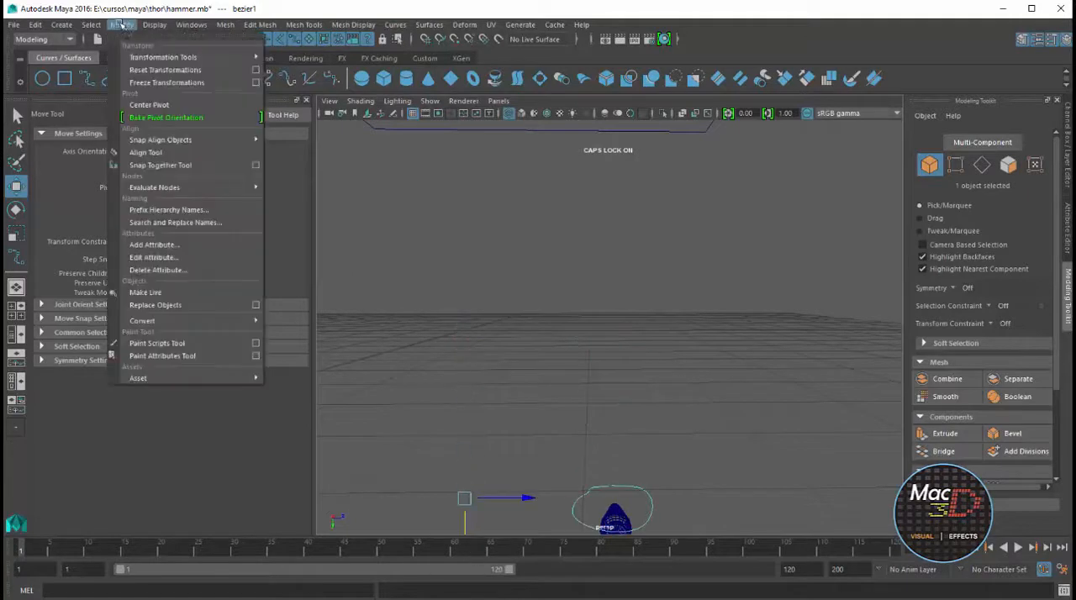
pyautogui.click(145, 105)
# In shaded display, lower the strap curve vertically until it lines up with the middle of the cap's slots
pyautogui.press('f')
pyautogui.keyDown('alt'); pyautogui.moveTo(702, 305); pyautogui.dragTo(723, 370); pyautogui.keyUp('alt')
pyautogui.press('5')
pyautogui.scroll(5, 727, 327)
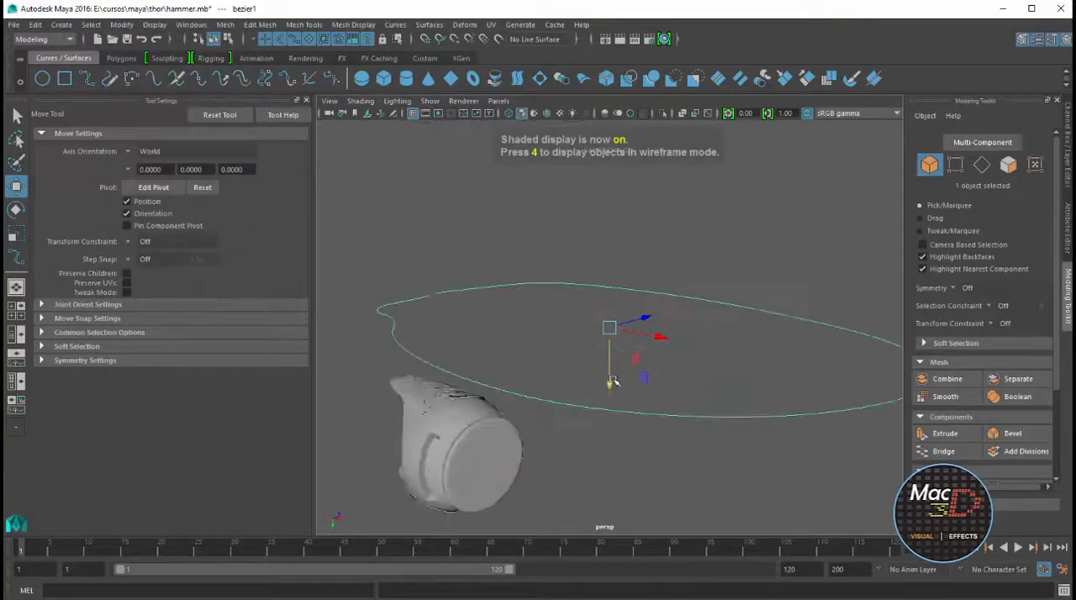
pyautogui.moveTo(612, 383); pyautogui.dragTo(649, 529)
pyautogui.keyDown('alt'); pyautogui.moveTo(643, 464); pyautogui.dragTo(647, 330, button='middle'); pyautogui.keyUp('alt')
pyautogui.keyDown('alt'); pyautogui.moveTo(647, 329); pyautogui.dragTo(671, 367); pyautogui.keyUp('alt')
pyautogui.moveTo(618, 393); pyautogui.dragTo(637, 438)
pyautogui.keyDown('alt'); pyautogui.moveTo(570, 404); pyautogui.dragTo(702, 353); pyautogui.keyUp('alt')
# Extrude the strap bar's face at the start of the strap curve along that curve
pyautogui.press('space')
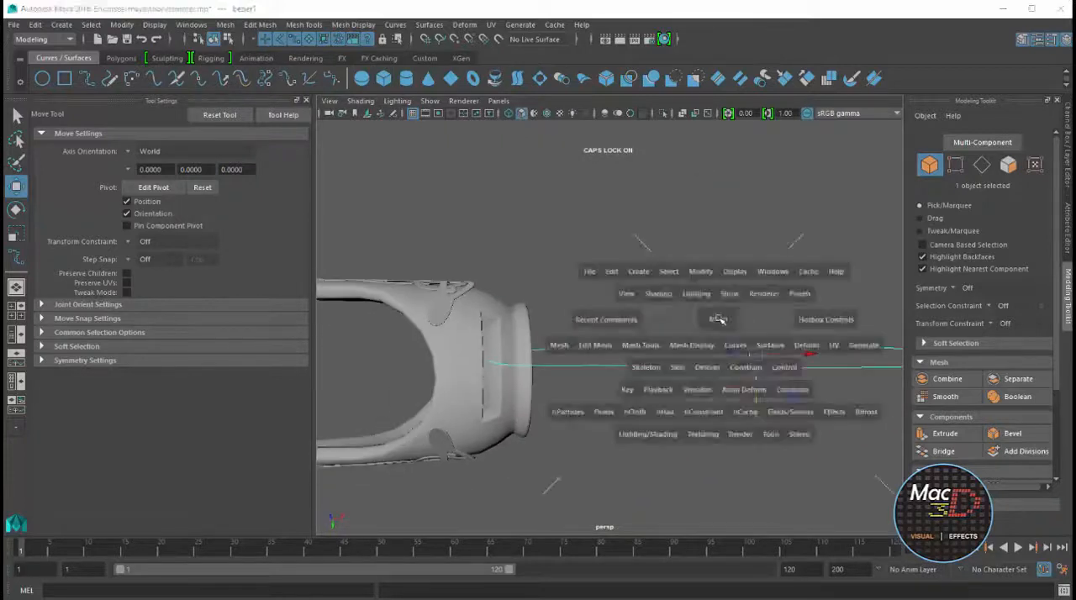
pyautogui.press('space')
pyautogui.press('space')
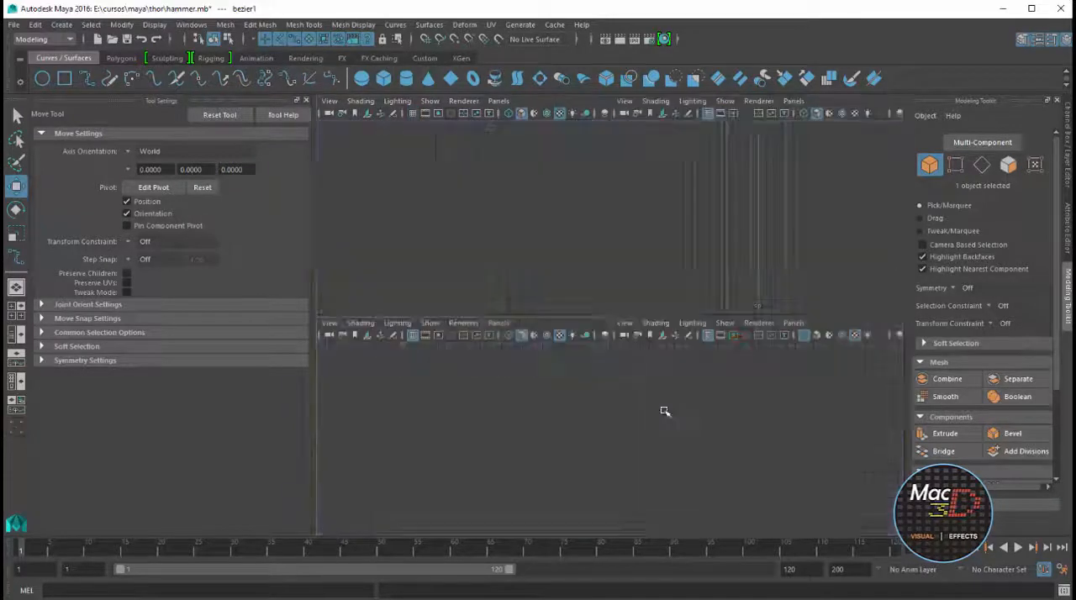
pyautogui.press('space')
pyautogui.keyDown('alt'); pyautogui.moveTo(628, 284); pyautogui.dragTo(773, 291); pyautogui.keyUp('alt')
pyautogui.click(685, 383)
pyautogui.keyDown('alt'); pyautogui.moveTo(685, 383); pyautogui.dragTo(688, 360); pyautogui.keyUp('alt')
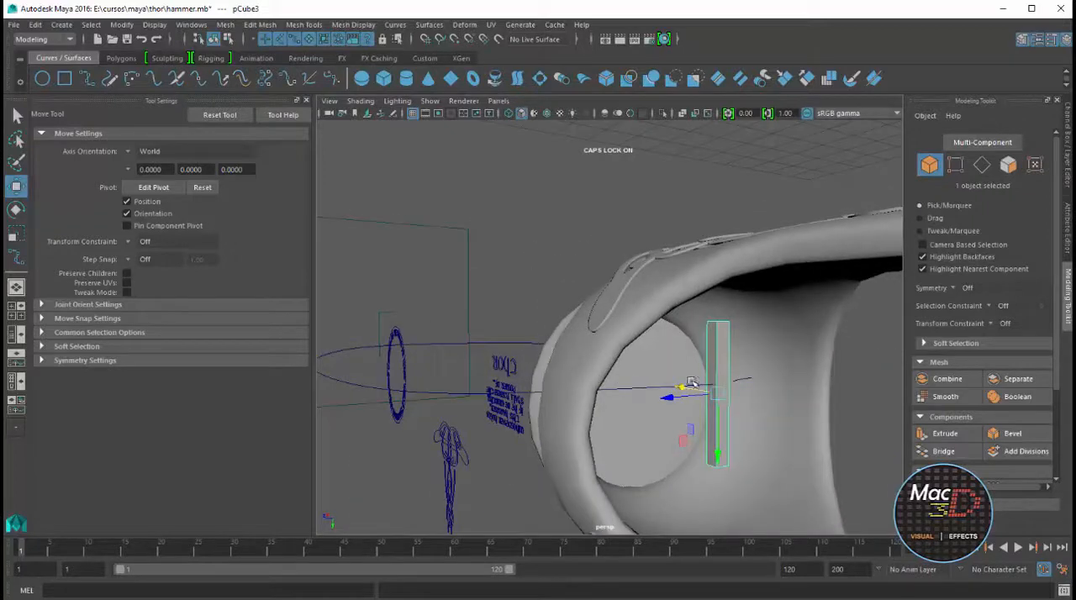
pyautogui.press('r')
pyautogui.moveTo(713, 360); pyautogui.dragTo(713, 370, button='right')
pyautogui.click(713, 370)
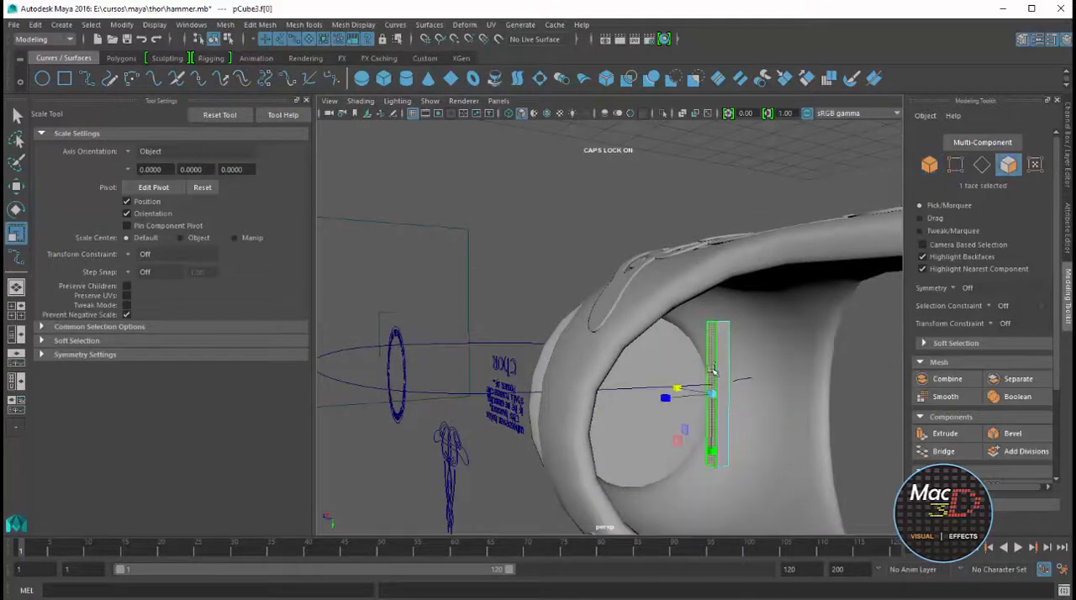
pyautogui.click(475, 344)
pyautogui.click(121, 58)
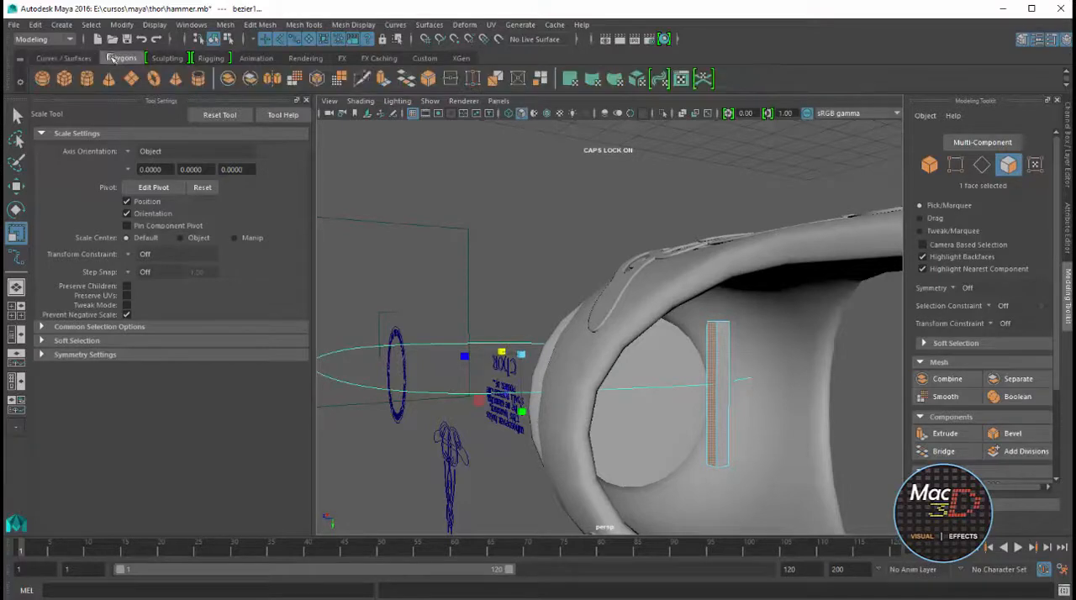
pyautogui.click(381, 78)
pyautogui.keyDown('alt'); pyautogui.moveTo(555, 207); pyautogui.dragTo(632, 251); pyautogui.keyUp('alt')
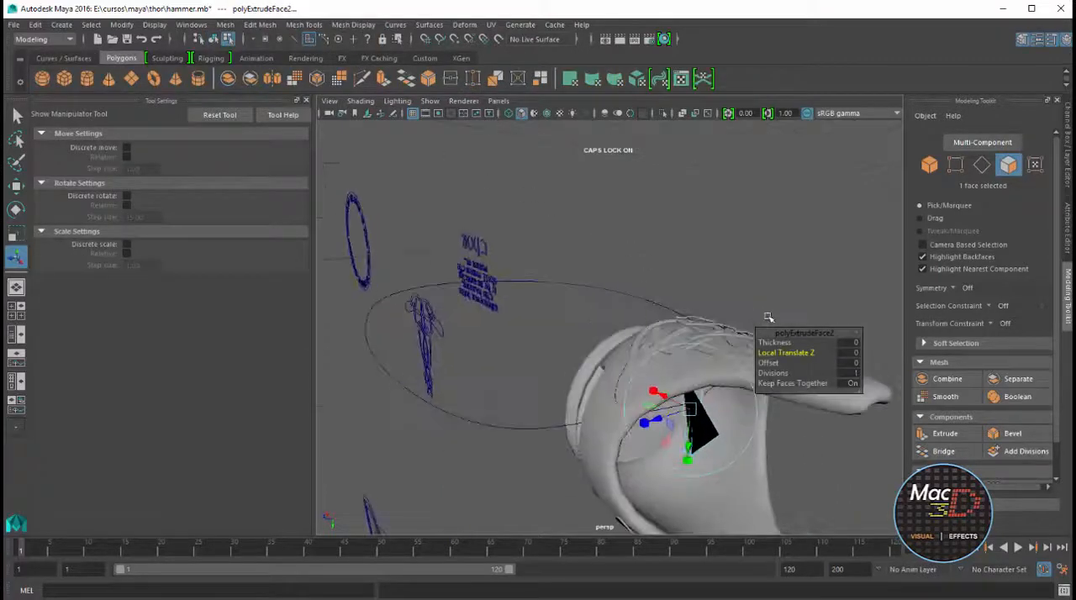
# Set the strap extrusion's divisions to 100
pyautogui.moveTo(777, 343); pyautogui.dragTo(856, 379)
pyautogui.scroll(-4, 665, 292)
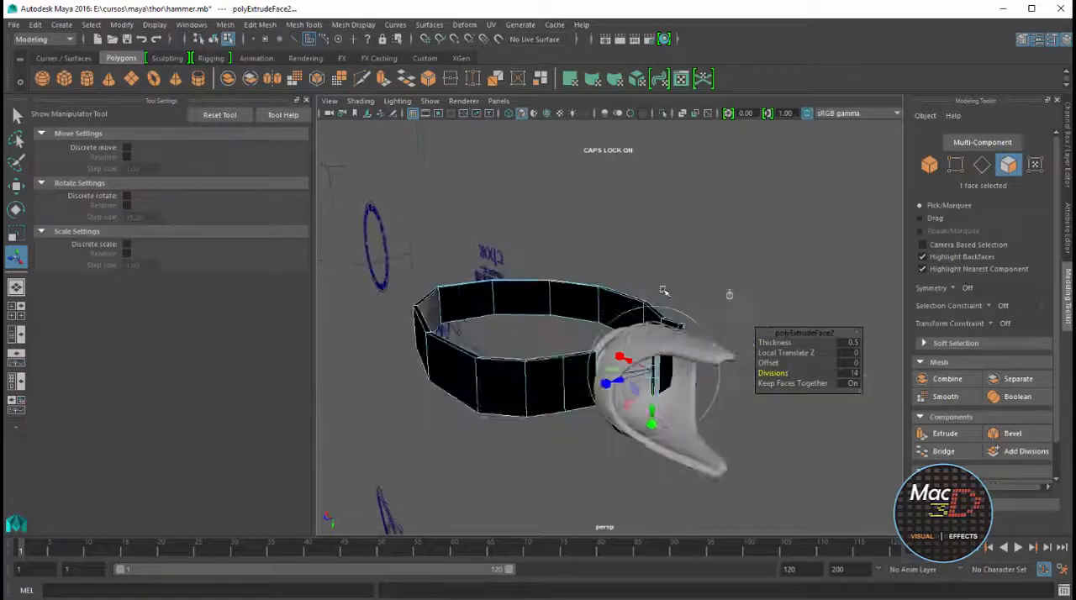
pyautogui.moveTo(779, 376); pyautogui.dragTo(805, 379)
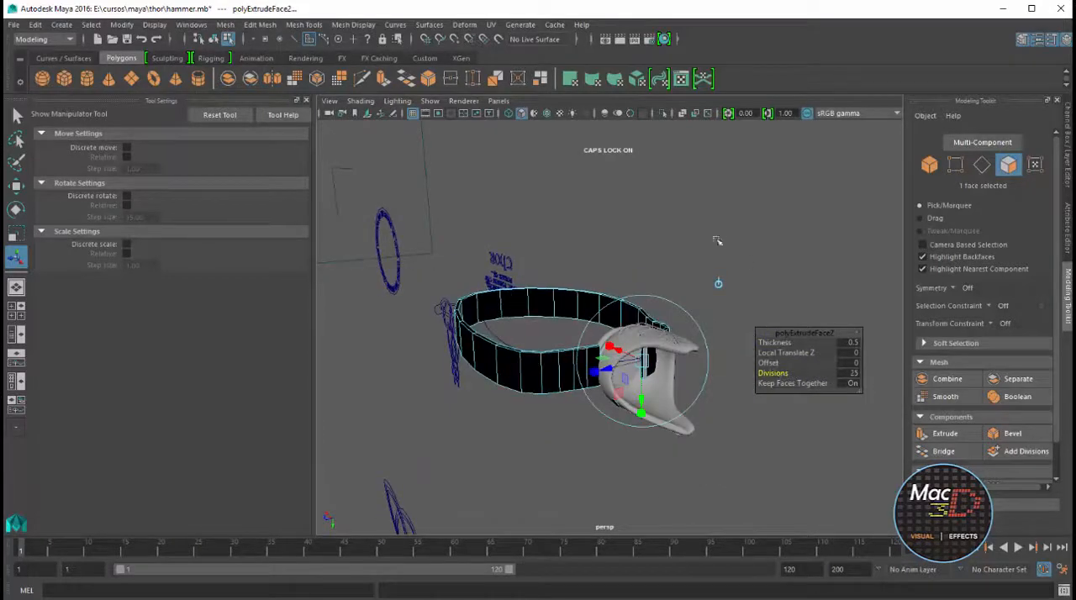
pyautogui.keyDown('alt'); pyautogui.moveTo(716, 242); pyautogui.dragTo(649, 303); pyautogui.keyUp('alt')
pyautogui.write('100')
pyautogui.press('Return')
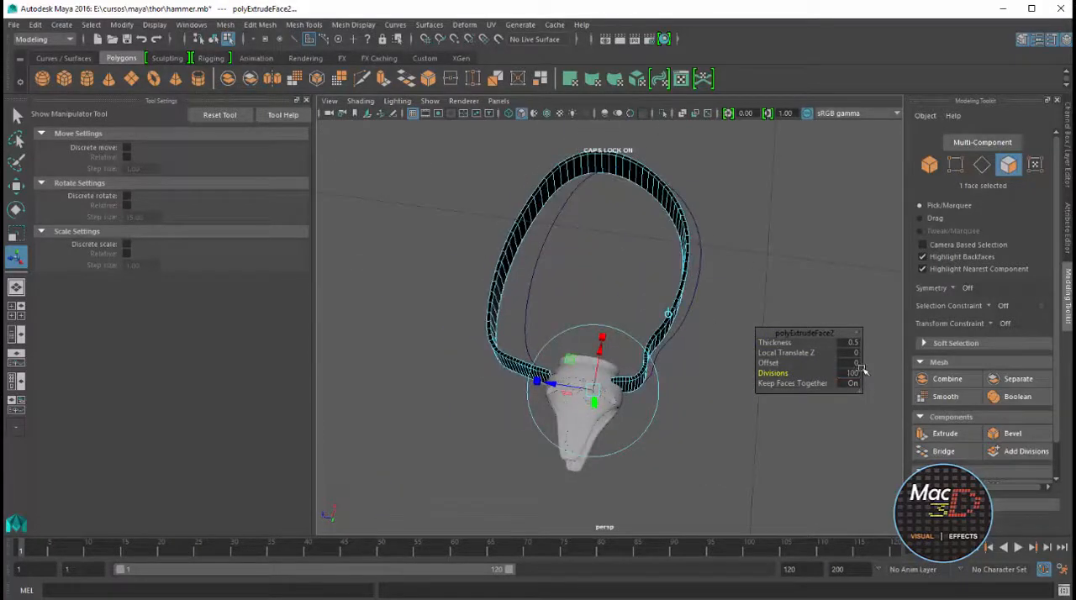
# Set both the thickness and the offset of the strap extrusion to 0
pyautogui.moveTo(778, 343); pyautogui.dragTo(772, 368)
pyautogui.click(859, 343)
pyautogui.write('0')
pyautogui.press('Return')
pyautogui.click(856, 363)
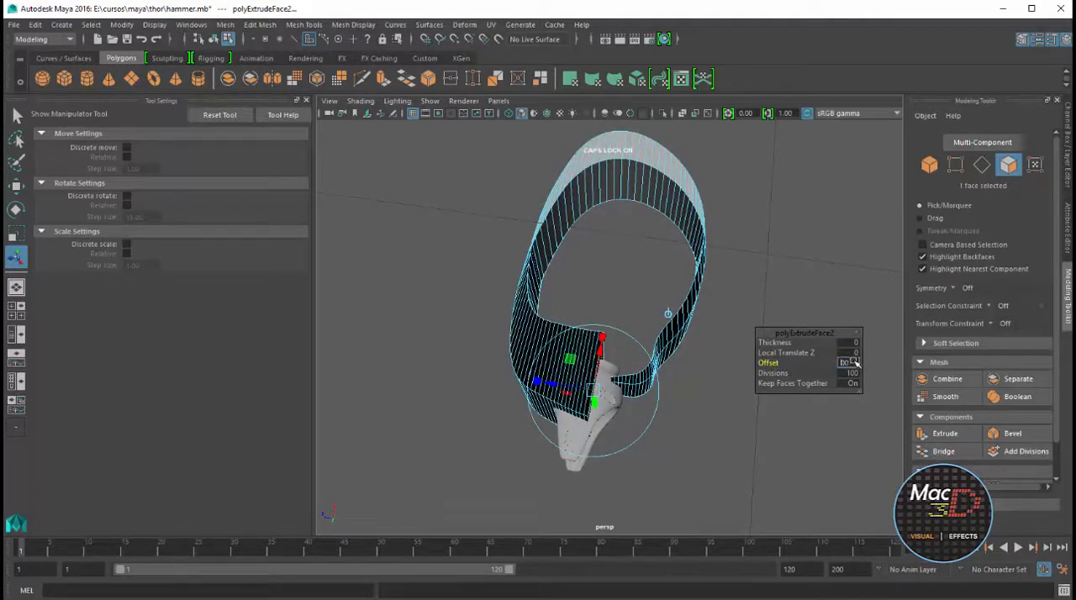
pyautogui.press('Return')
# Leave face selection on the strap, clear the selection and delete the construction history
pyautogui.keyDown('alt'); pyautogui.moveTo(664, 311); pyautogui.dragTo(621, 355); pyautogui.keyUp('alt')
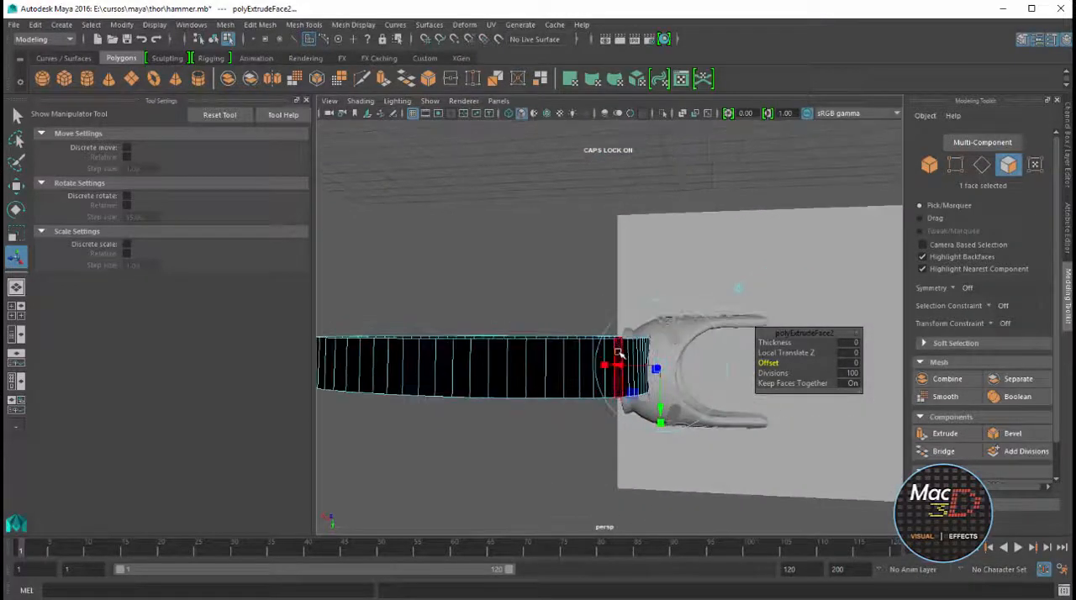
pyautogui.moveTo(574, 358); pyautogui.dragTo(614, 342, button='right')
pyautogui.click(561, 245)
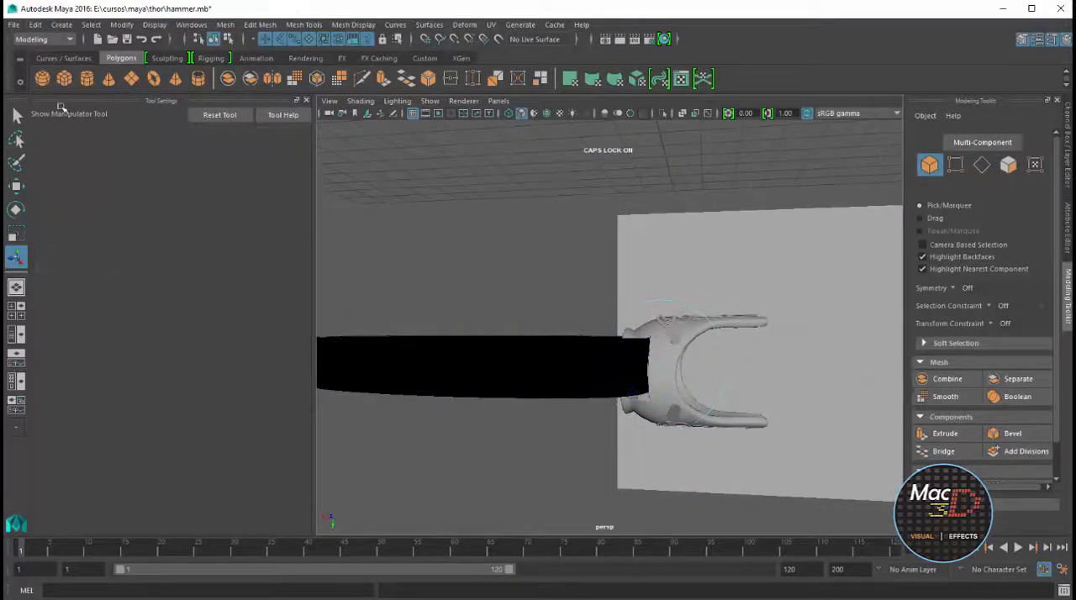
pyautogui.click(35, 24)
pyautogui.moveTo(109, 187)
pyautogui.click(234, 202)
# Select the strap mesh and reverse its normals
pyautogui.click(553, 353)
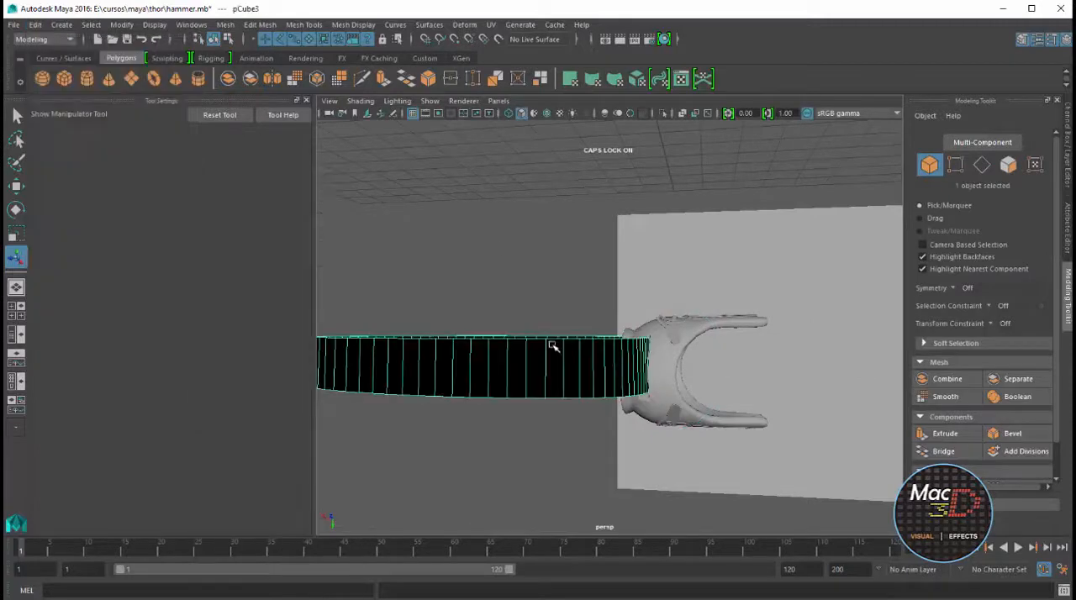
pyautogui.press('f')
pyautogui.click(432, 26)
pyautogui.moveTo(366, 29)
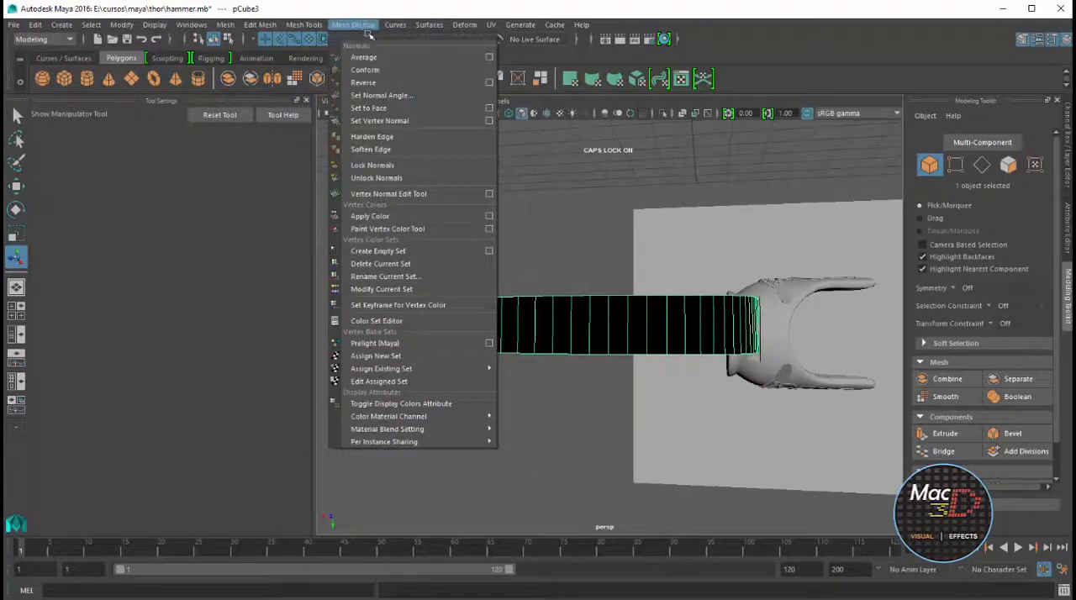
pyautogui.click(368, 81)
# Examine the strap's surface shading and its fit in the cap from several angles and in the four-view layout
pyautogui.keyDown('alt'); pyautogui.moveTo(617, 278); pyautogui.dragTo(685, 303); pyautogui.keyUp('alt')
pyautogui.scroll(4, 659, 307)
pyautogui.moveTo(572, 382); pyautogui.dragTo(909, 319)
pyautogui.scroll(-5, 580, 370)
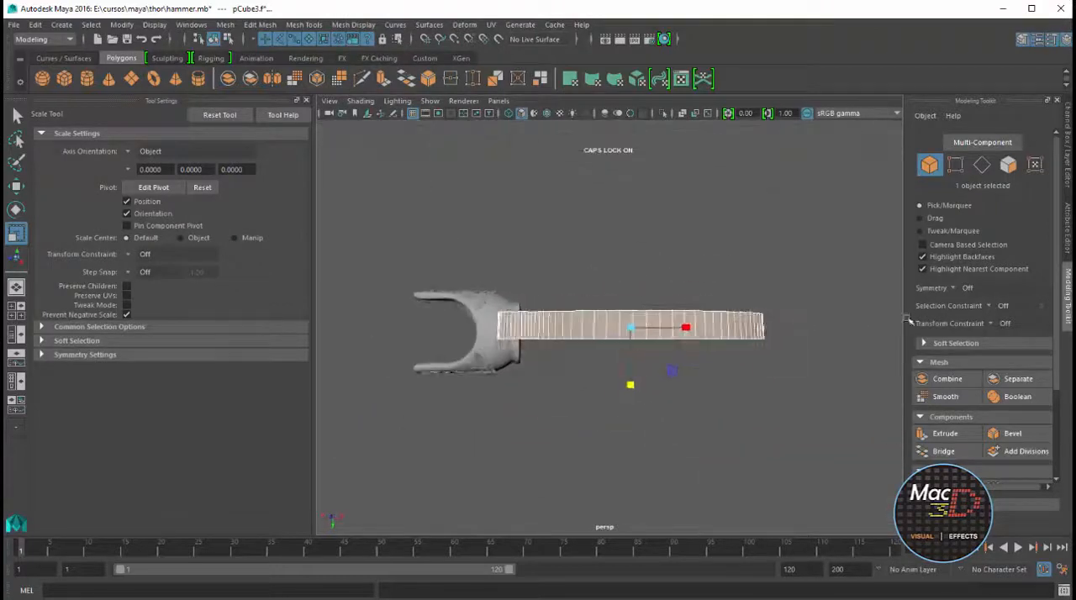
pyautogui.press('space')
pyautogui.press('space')
pyautogui.press('space')
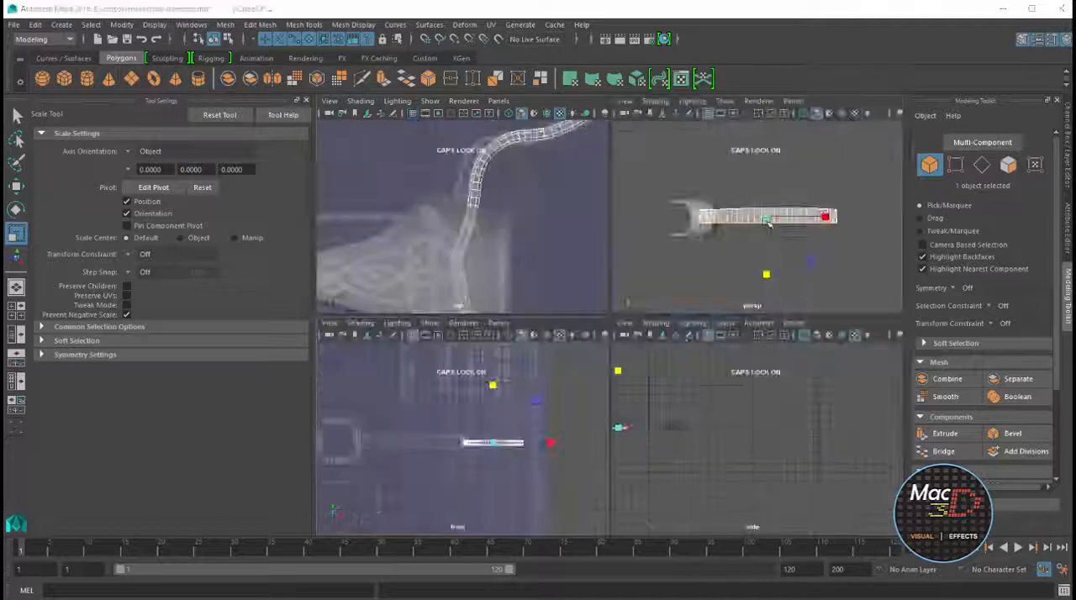
pyautogui.press('space')
pyautogui.keyDown('alt'); pyautogui.moveTo(619, 274); pyautogui.dragTo(466, 308); pyautogui.keyUp('alt')
pyautogui.scroll(4, 555, 312)
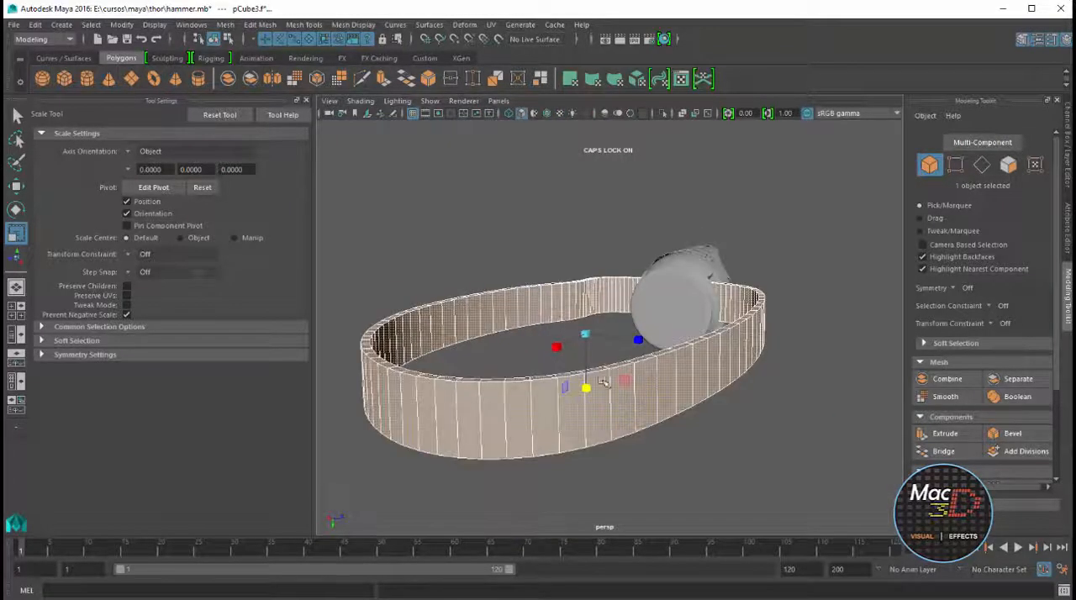
pyautogui.scroll(2, 615, 383)
# Select the lengthwise edge loops along both rims of the strap, bevel them and clear the selection
pyautogui.moveTo(656, 389); pyautogui.dragTo(665, 359, button='right')
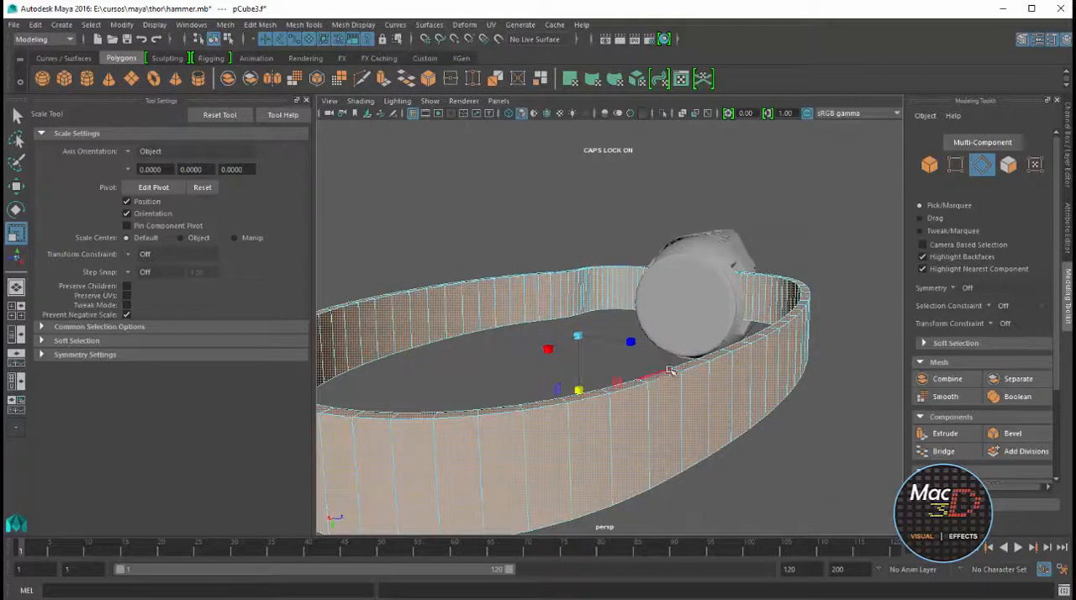
pyautogui.doubleClick(662, 379)
pyautogui.keyDown('shift'); pyautogui.doubleClick(661, 374); pyautogui.keyUp('shift')
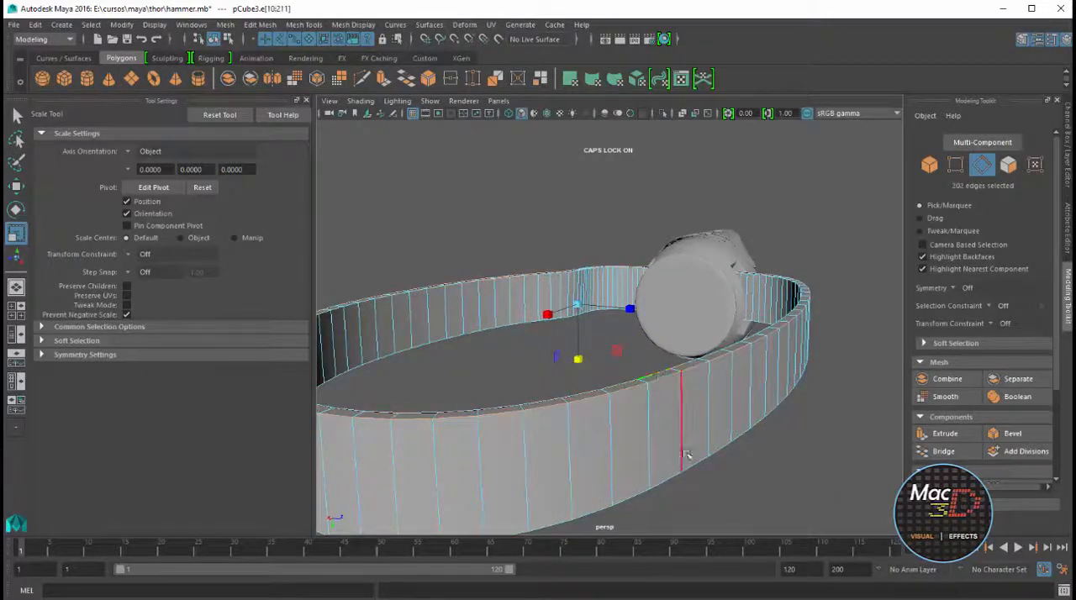
pyautogui.keyDown('alt'); pyautogui.moveTo(686, 455); pyautogui.dragTo(673, 402); pyautogui.keyUp('alt')
pyautogui.keyDown('shift'); pyautogui.doubleClick(670, 238); pyautogui.keyUp('shift')
pyautogui.keyDown('shift'); pyautogui.doubleClick(650, 233); pyautogui.keyUp('shift')
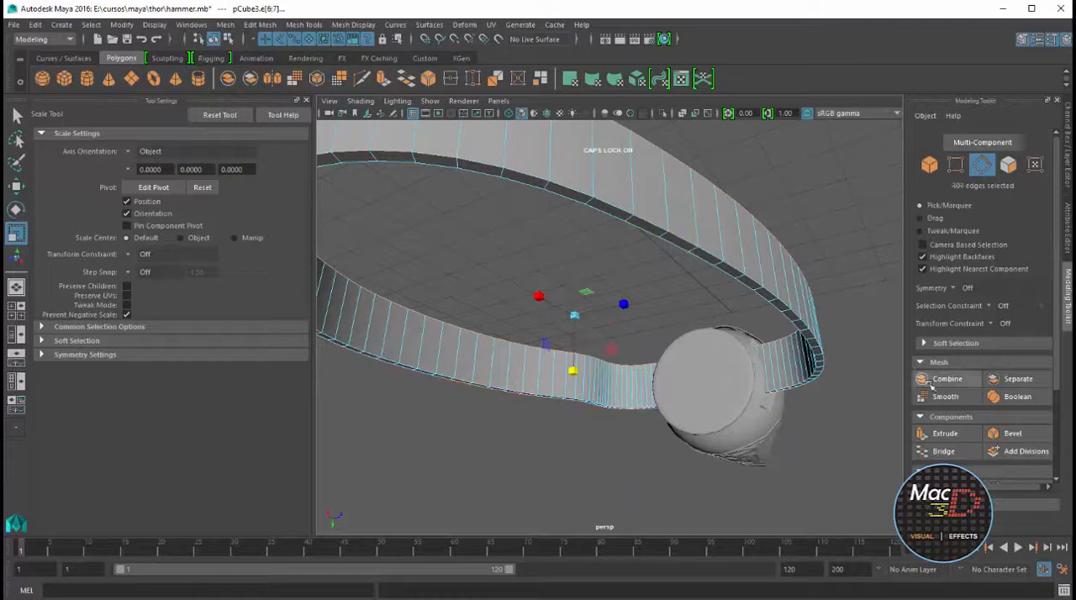
pyautogui.click(1013, 433)
pyautogui.moveTo(746, 229); pyautogui.dragTo(776, 206, button='right')
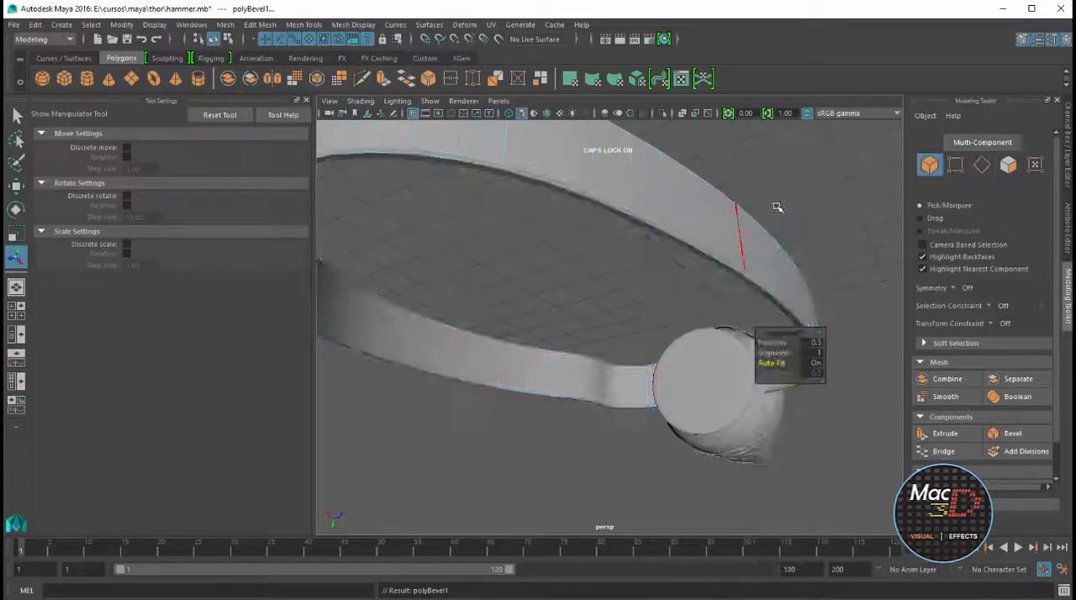
pyautogui.click(731, 202)
pyautogui.click(739, 167)
# Bring up the layer list and turn on the visibility of the MANGO layer
pyautogui.scroll(-5, 739, 167)
pyautogui.keyDown('alt'); pyautogui.moveTo(739, 166); pyautogui.dragTo(646, 260); pyautogui.keyUp('alt')
pyautogui.hotkey('ctrl', 'a')
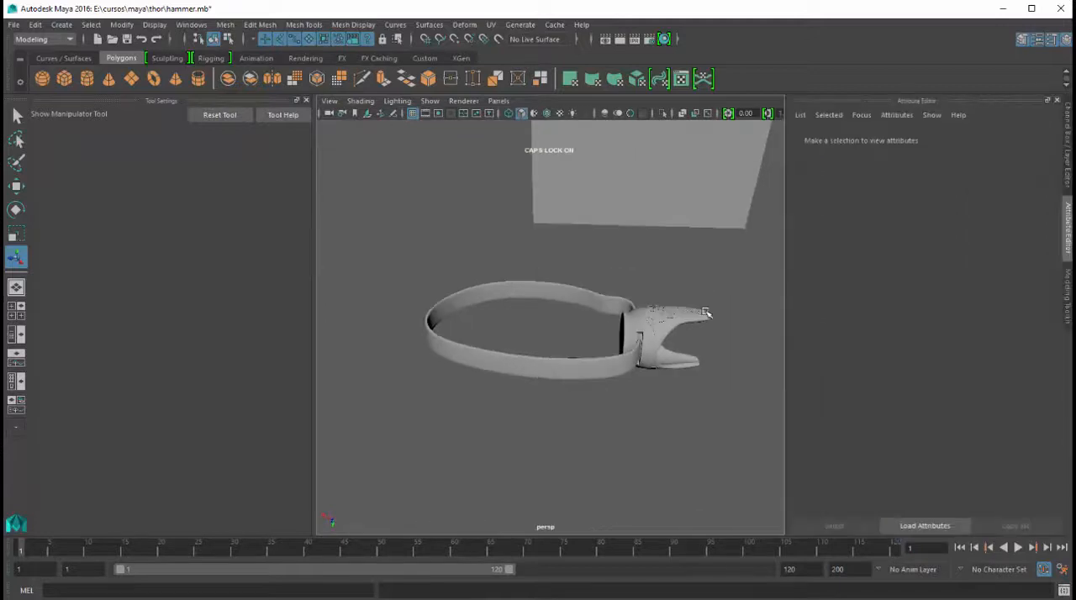
pyautogui.hotkey('ctrl', 'a')
pyautogui.click(866, 479)
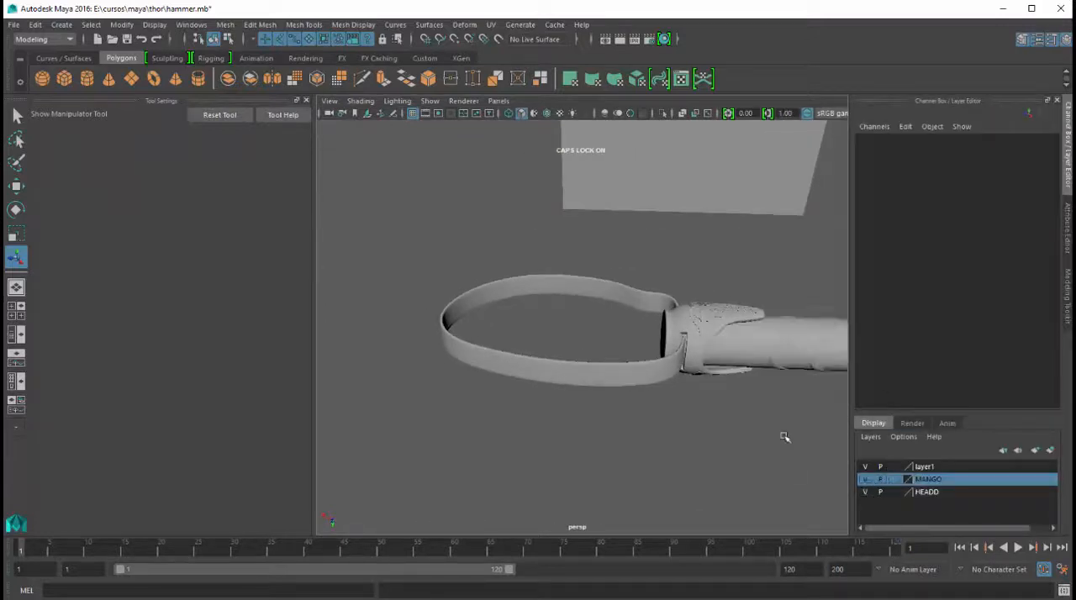
pyautogui.scroll(-5, 784, 437)
pyautogui.keyDown('alt'); pyautogui.moveTo(785, 437); pyautogui.dragTo(427, 117); pyautogui.keyUp('alt')
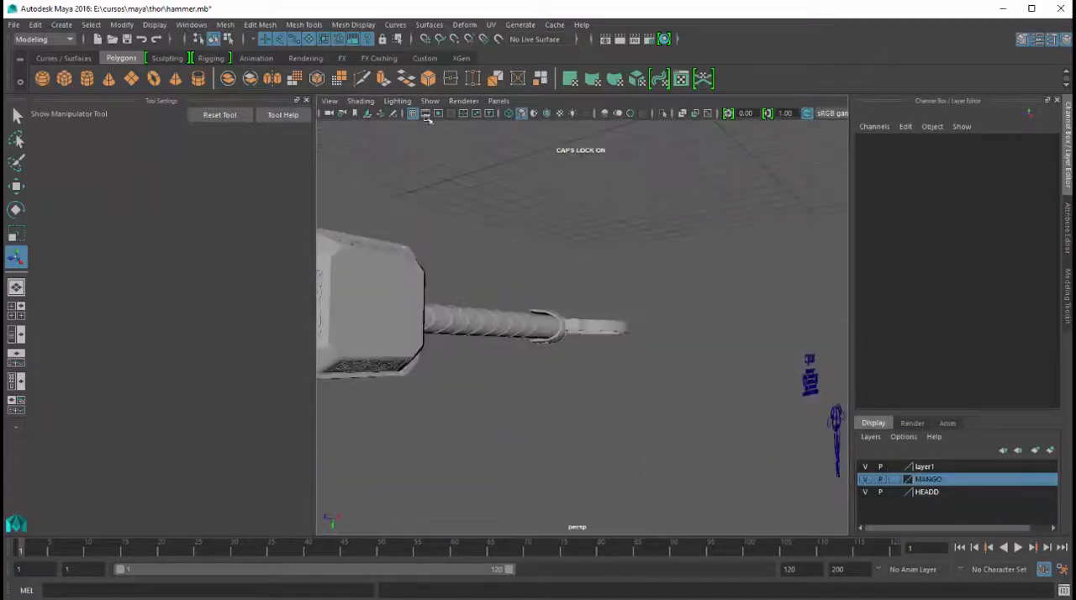
# Turn off the display of curves in the perspective view
pyautogui.click(462, 102)
pyautogui.moveTo(431, 102)
pyautogui.click(446, 168)
pyautogui.scroll(-5, 596, 276)
pyautogui.keyDown('alt'); pyautogui.moveTo(595, 277); pyautogui.dragTo(553, 341); pyautogui.keyUp('alt')
pyautogui.scroll(5, 553, 342)
pyautogui.keyDown('alt'); pyautogui.moveTo(539, 303); pyautogui.dragTo(691, 326); pyautogui.keyUp('alt')
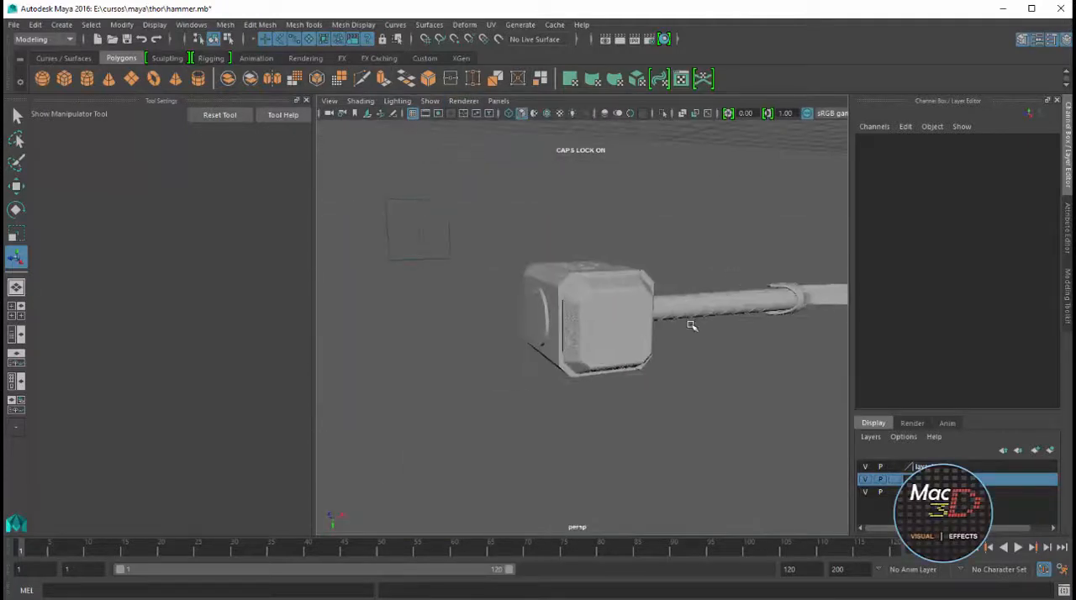
# Close the tool settings to enlarge the viewport and examine the whole hammer from several angles
pyautogui.click(309, 102)
pyautogui.keyDown('alt'); pyautogui.moveTo(562, 281); pyautogui.dragTo(459, 370); pyautogui.keyUp('alt')
pyautogui.scroll(3, 517, 321)
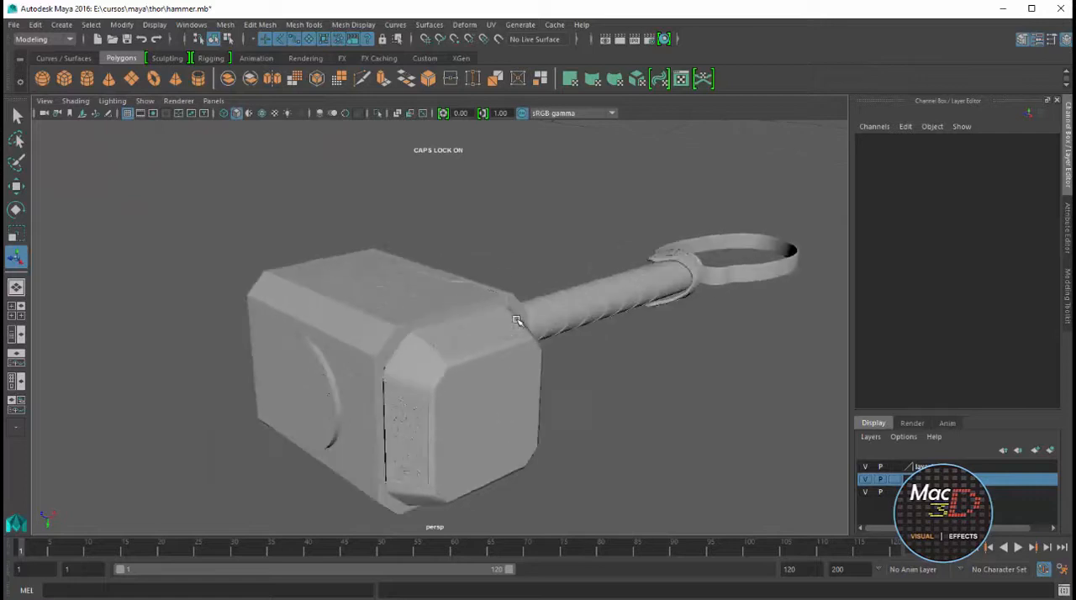
pyautogui.keyDown('alt'); pyautogui.moveTo(516, 320); pyautogui.dragTo(453, 322); pyautogui.keyUp('alt')
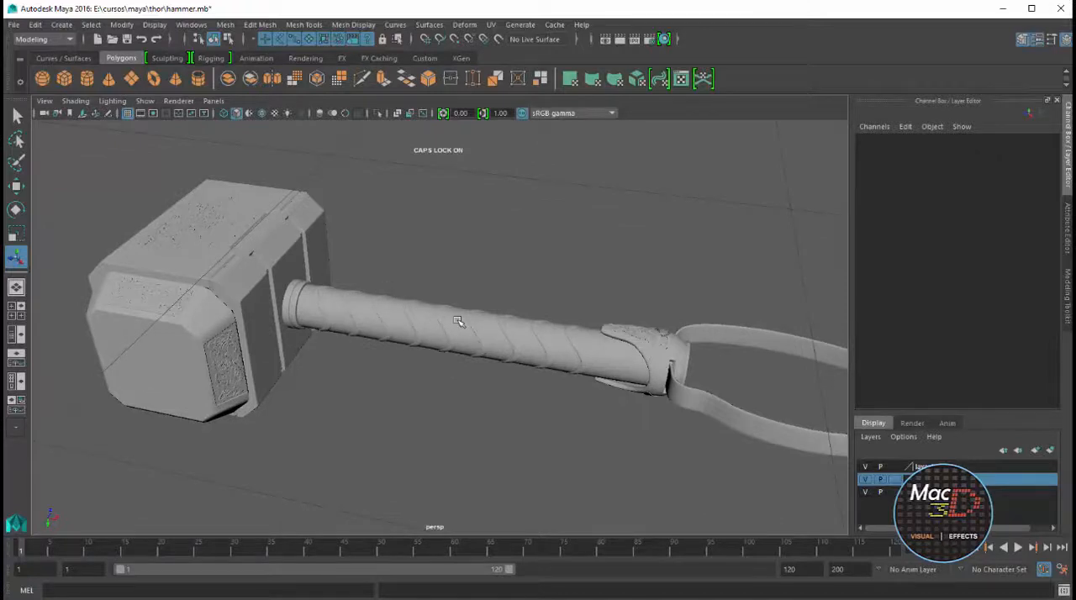